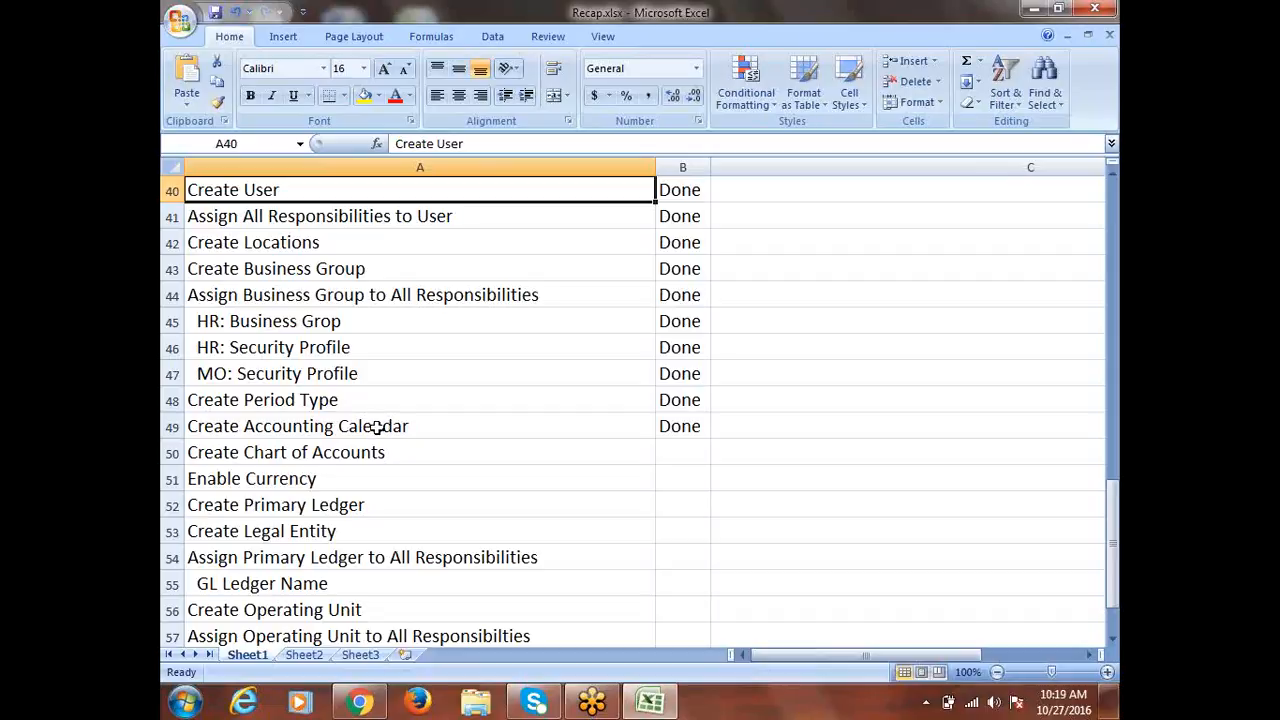
Copy the Create Chart of Accounts task from A50 into cell A63
left_click(378, 427)
left_click_drag(442, 424, 688, 418)
left_click(339, 457)
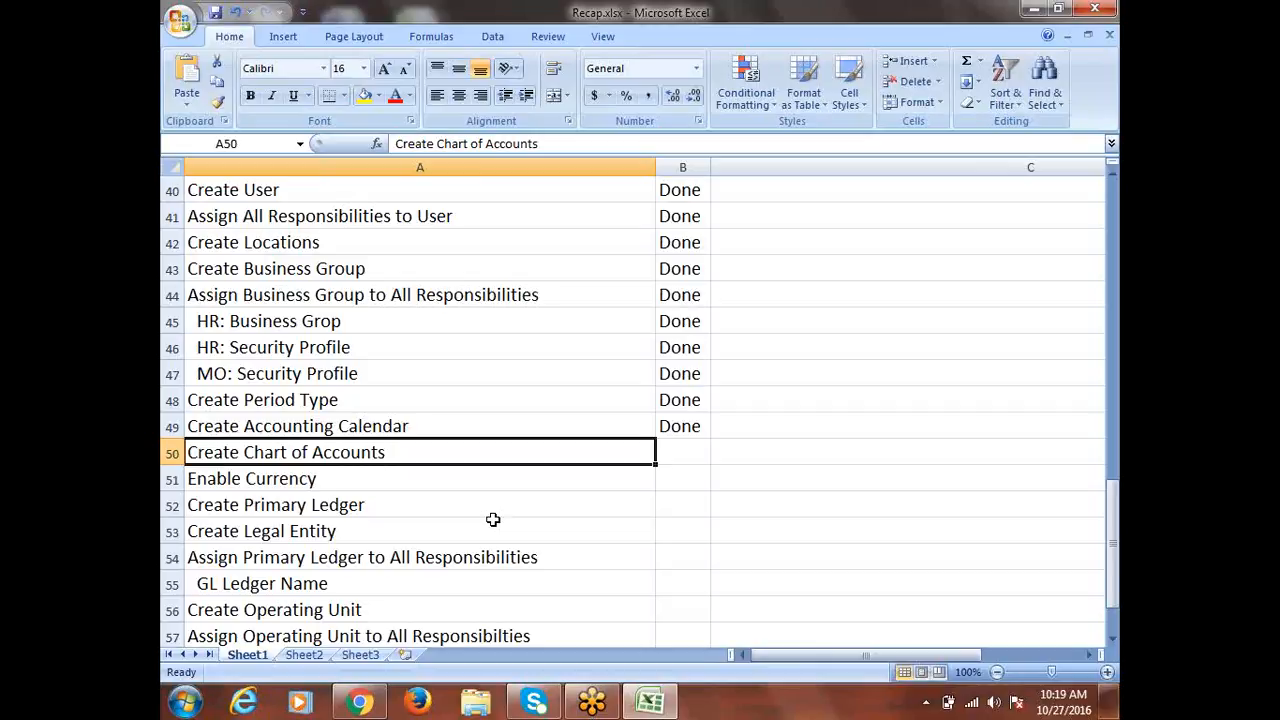
key("ctrl+c")
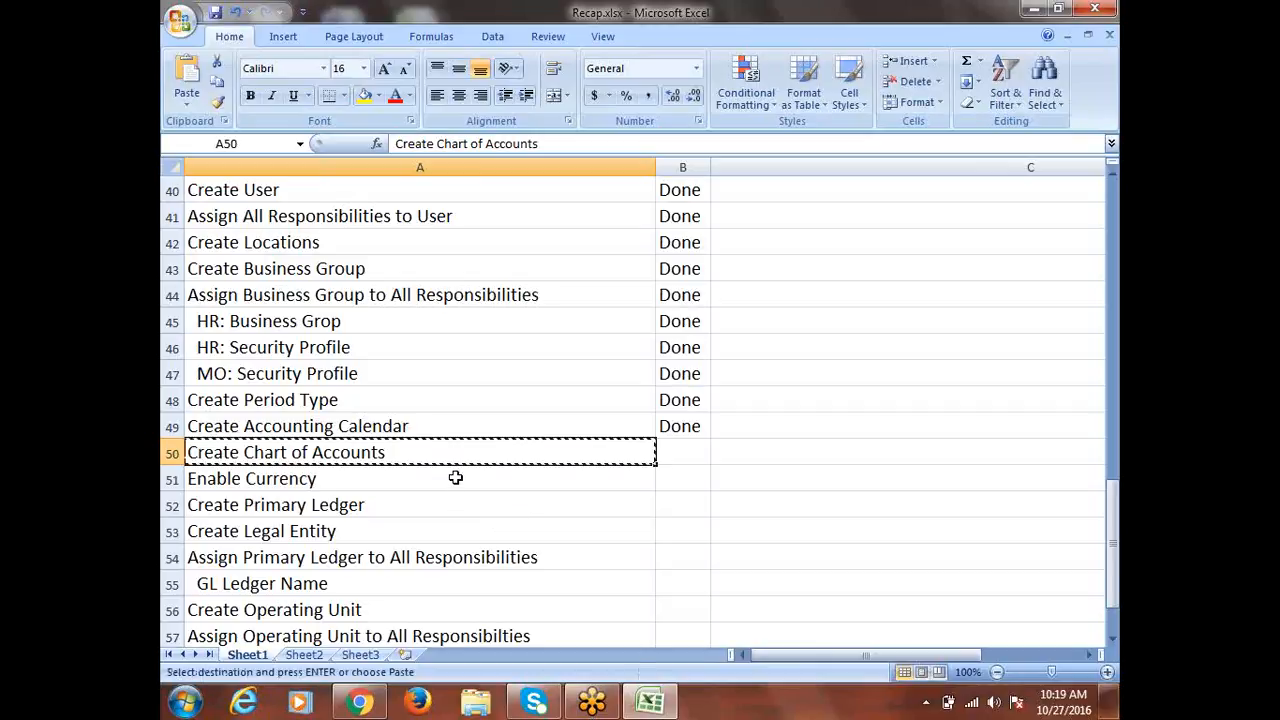
scroll(519, 455, "down", 5)
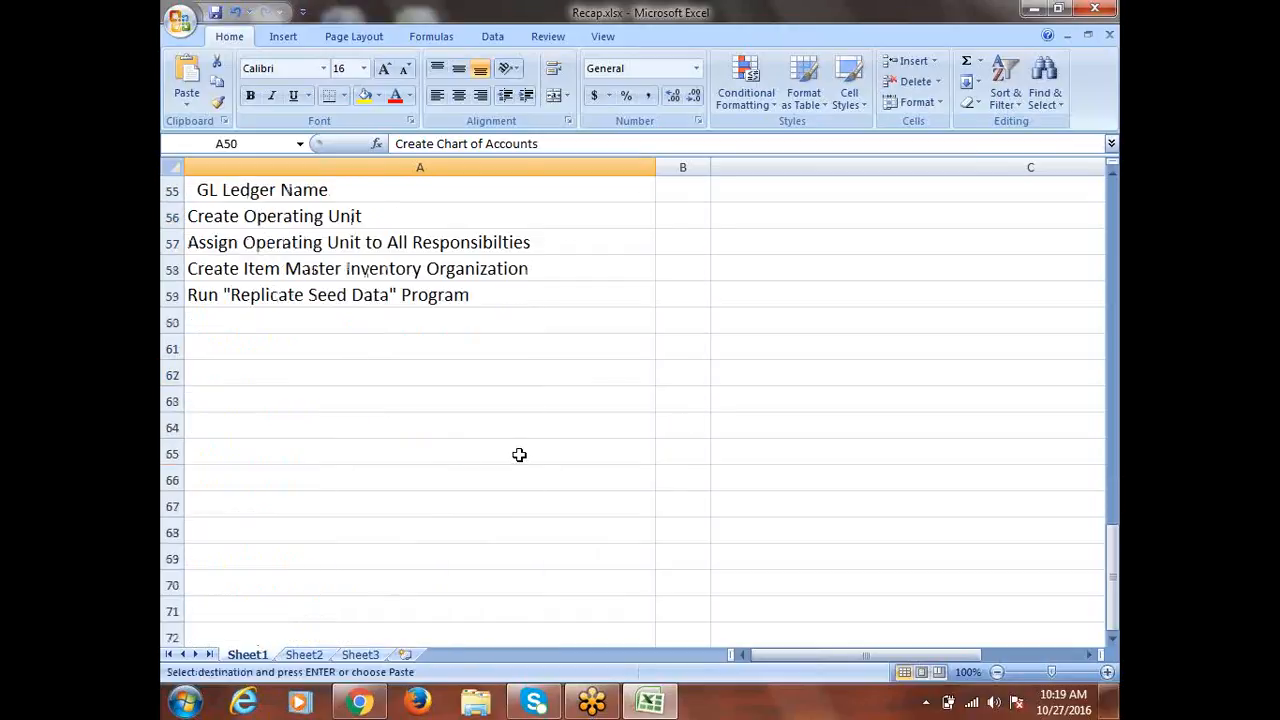
left_click(282, 406)
key("ctrl+v")
key("Escape")
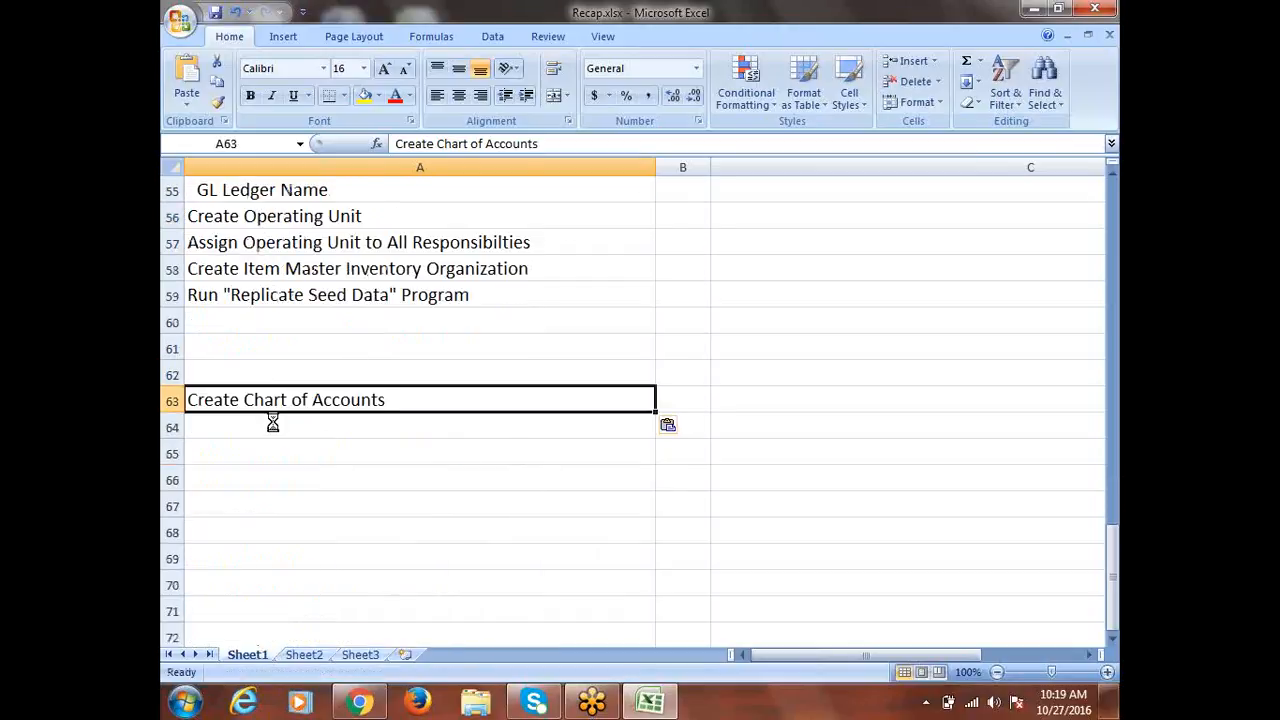
Give row 63 a yellow fill
left_click(170, 400)
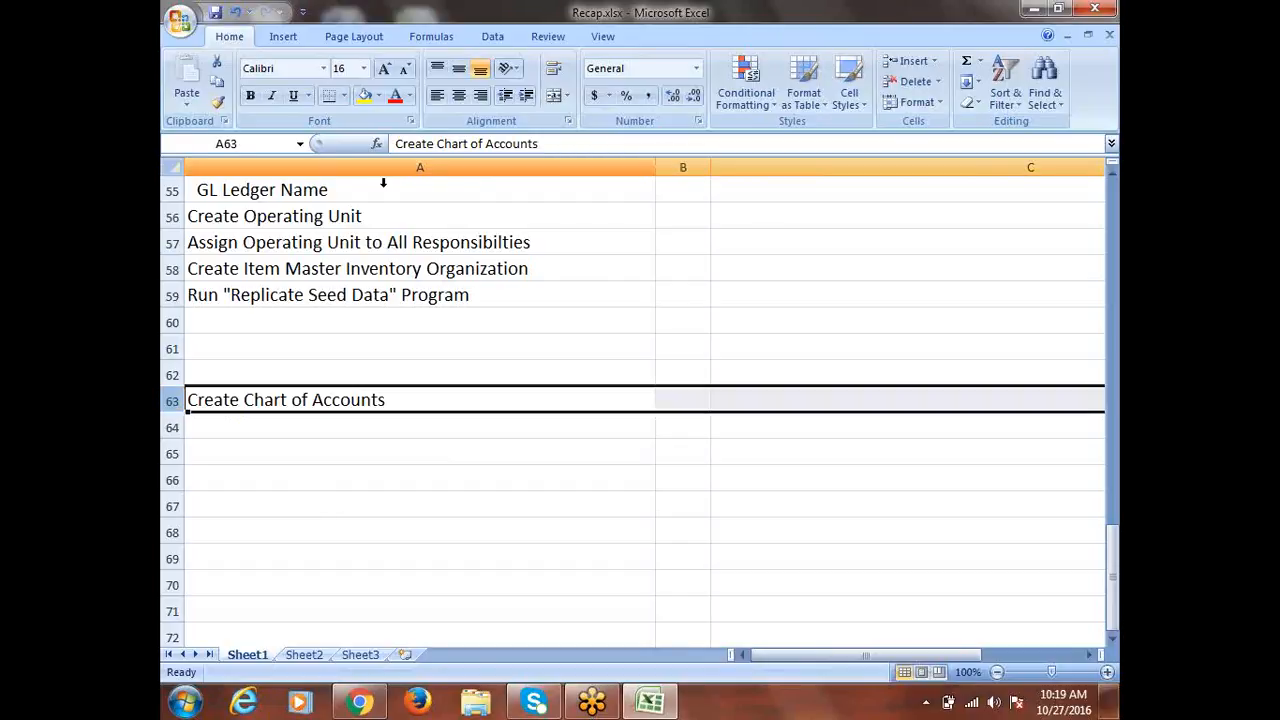
left_click(365, 105)
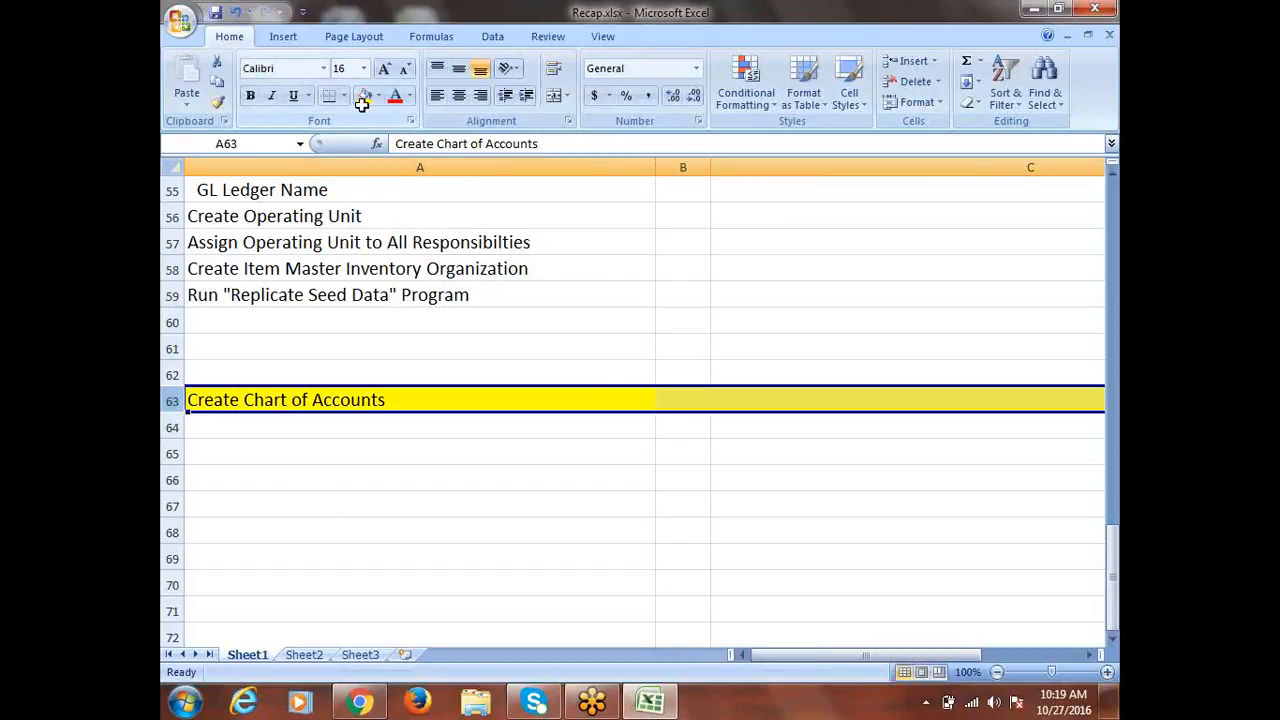
left_click(294, 428)
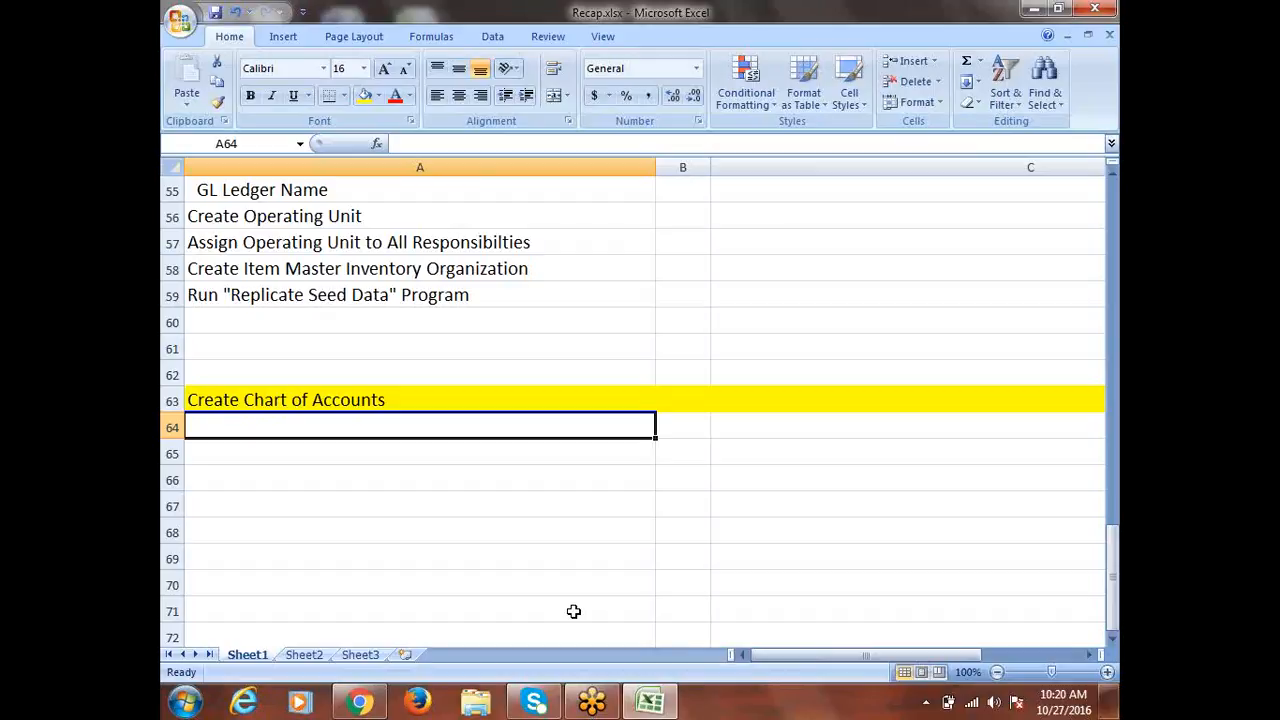
left_click(376, 401)
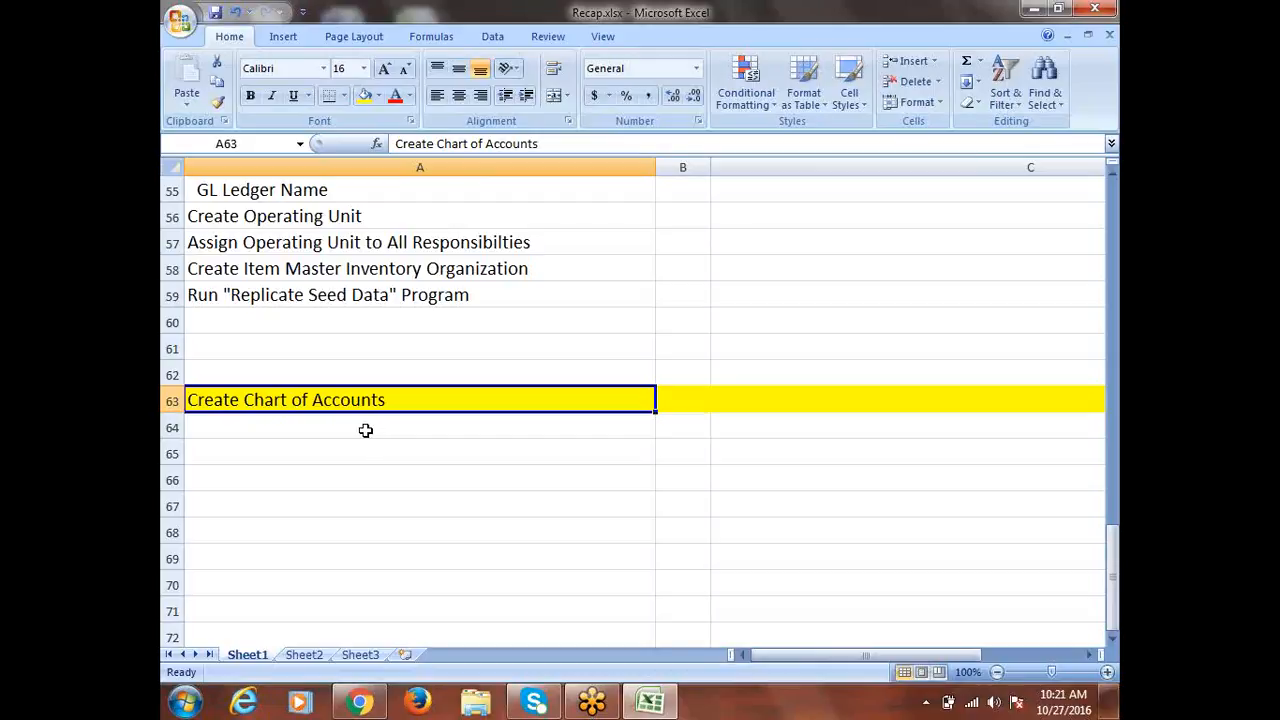
scroll(366, 430, "down", 1)
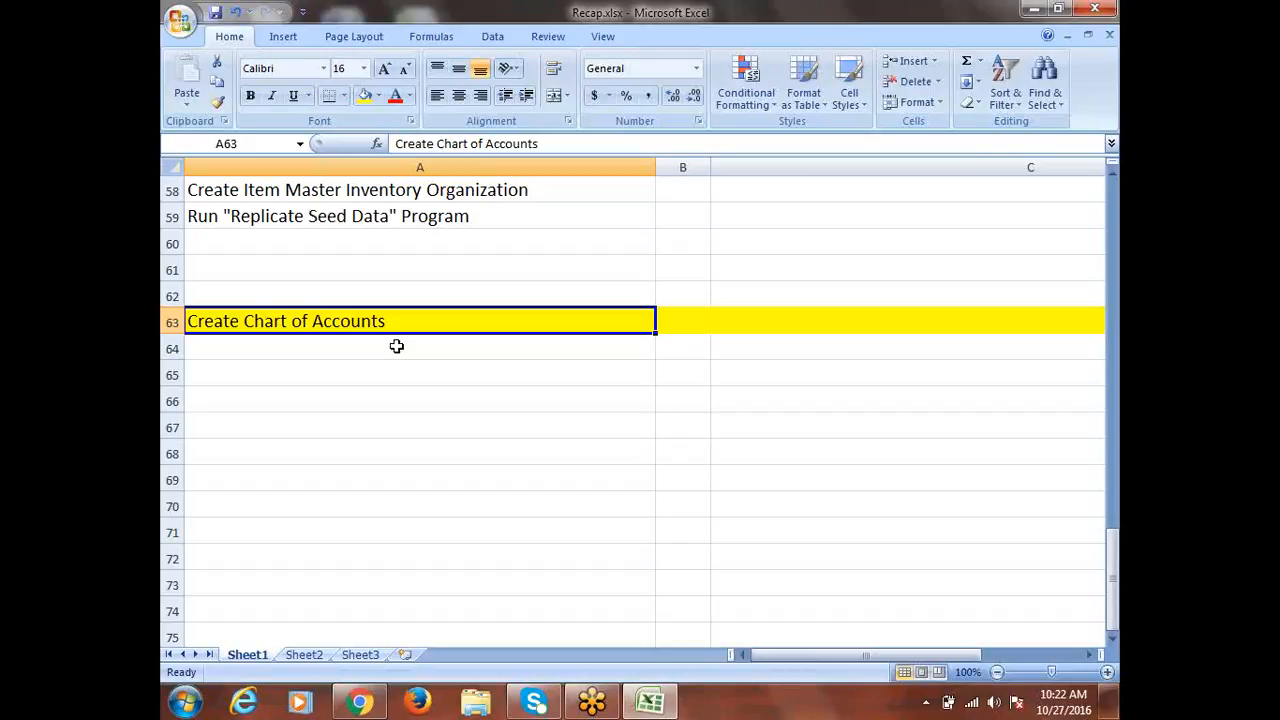
Enter 'EBS = E-Business Suite' in cell A66, dismissing the antivirus popup
left_click(328, 407)
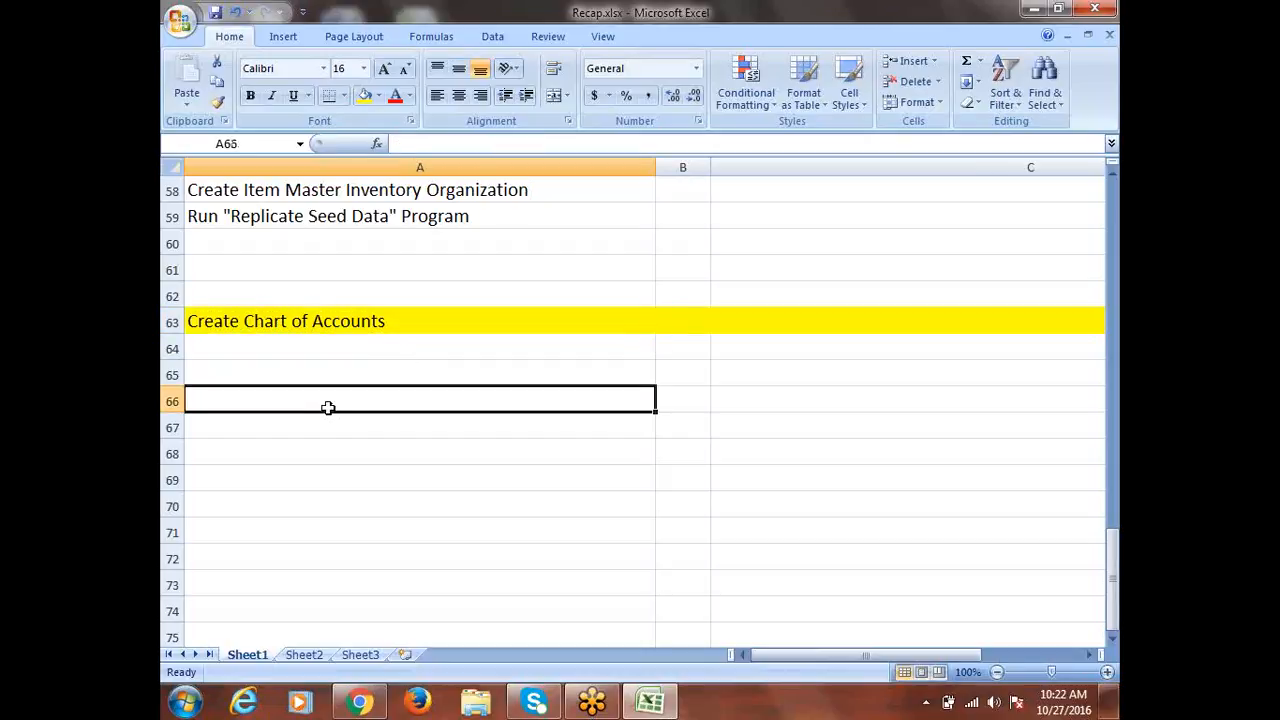
type("eb")
key("BackSpace")
key("BackSpace")
type("EBS")
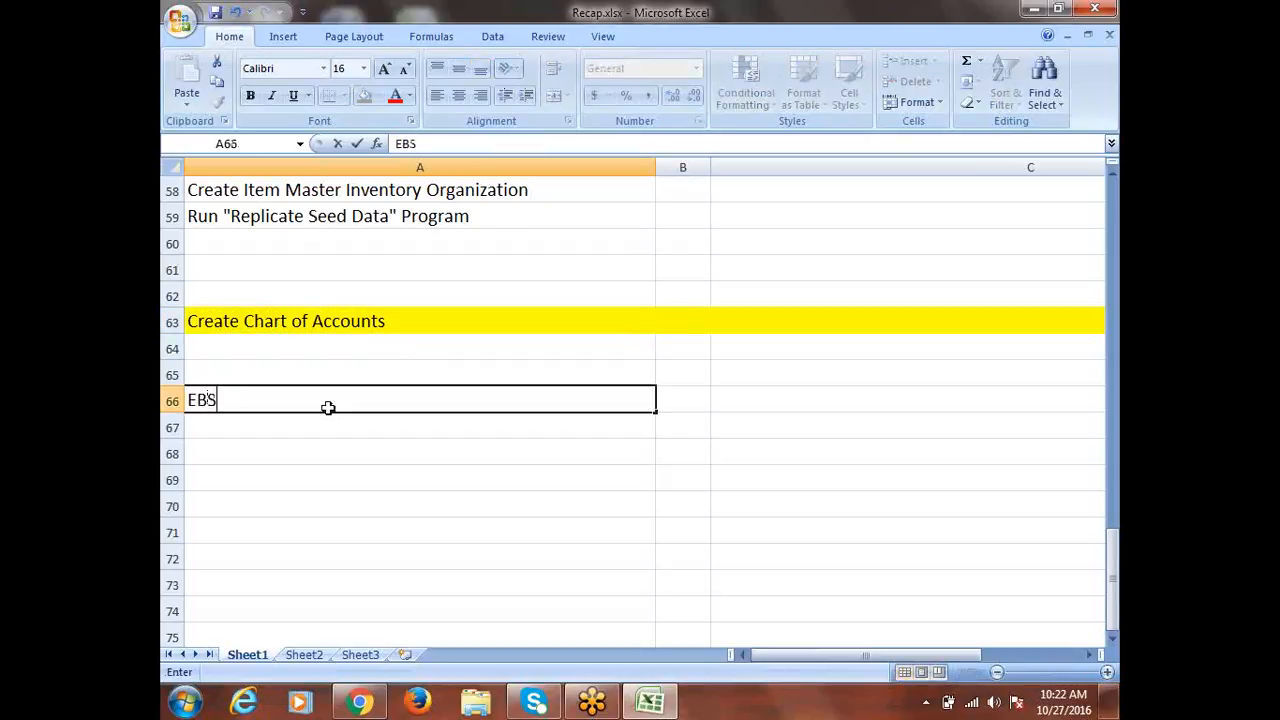
type(" = E-Busines")
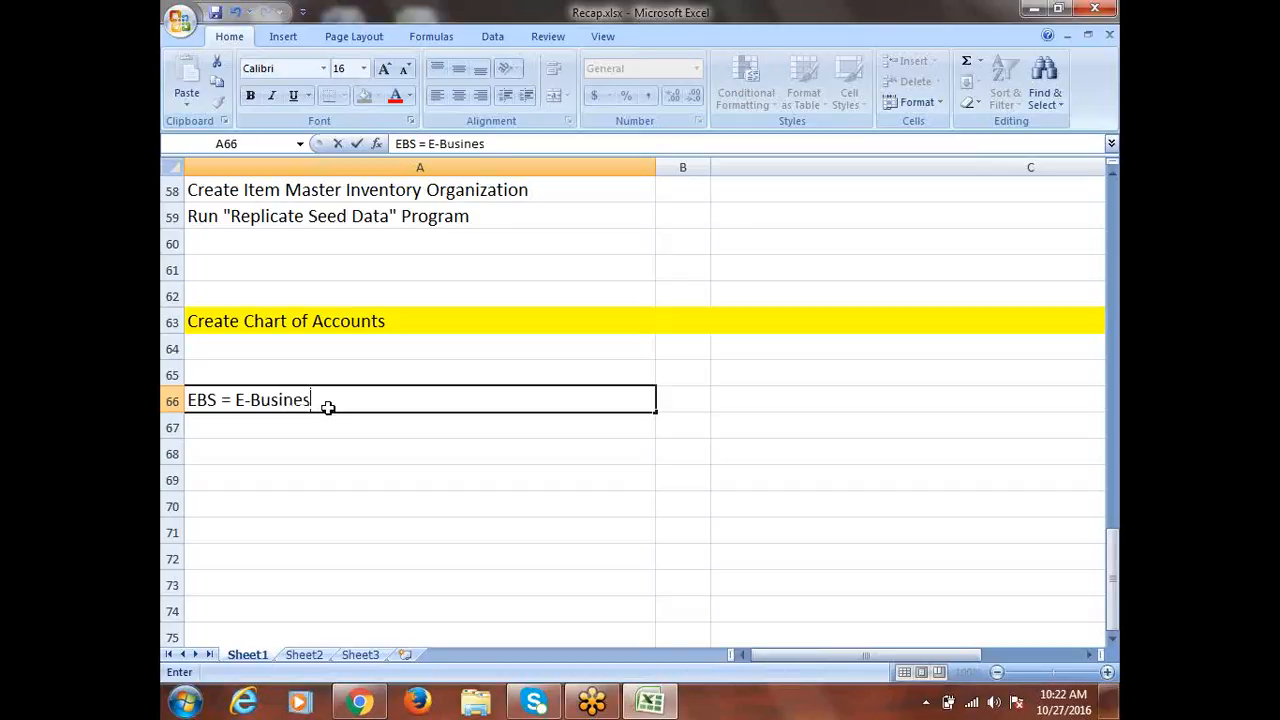
type("s Suite")
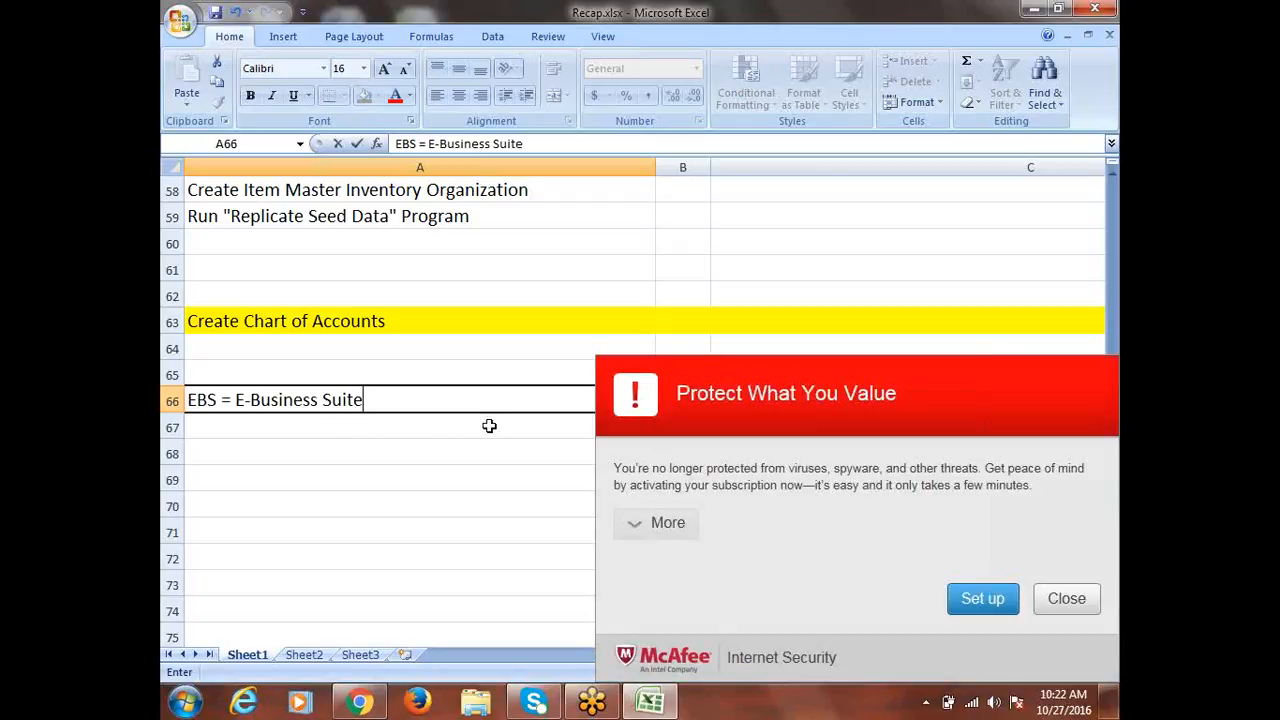
left_click(1075, 603)
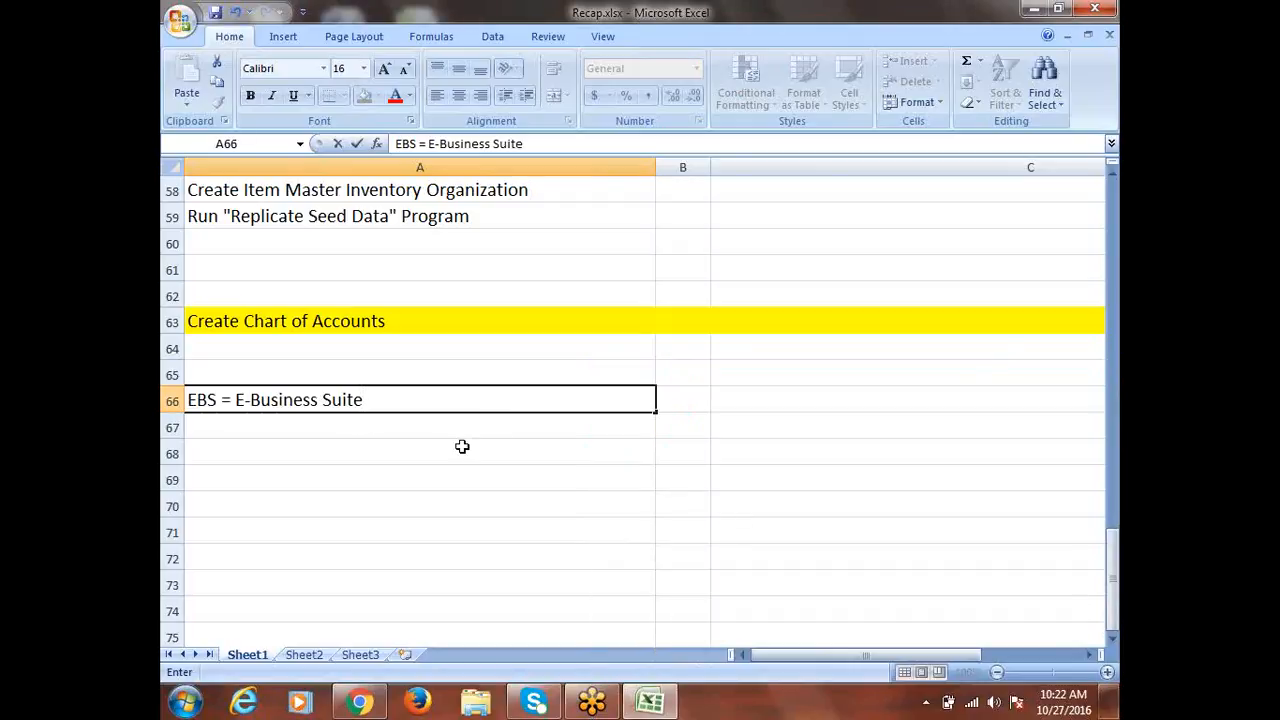
left_click(363, 373)
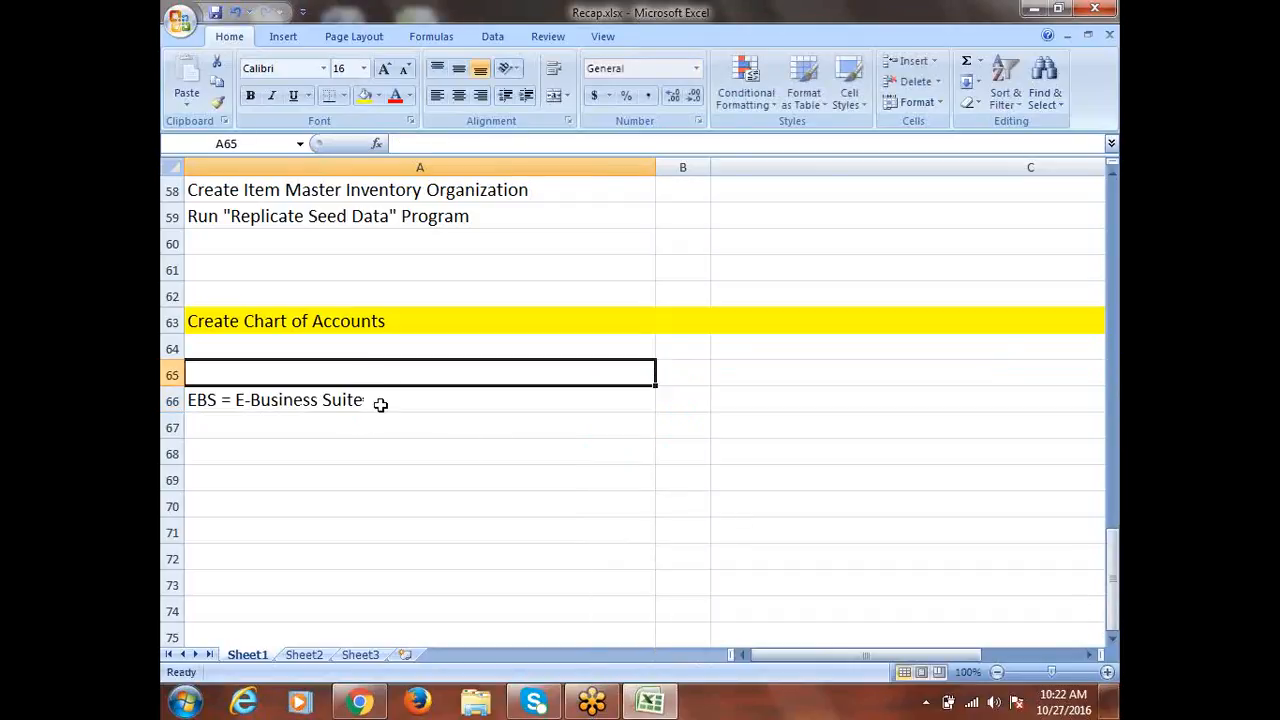
double_click(238, 400)
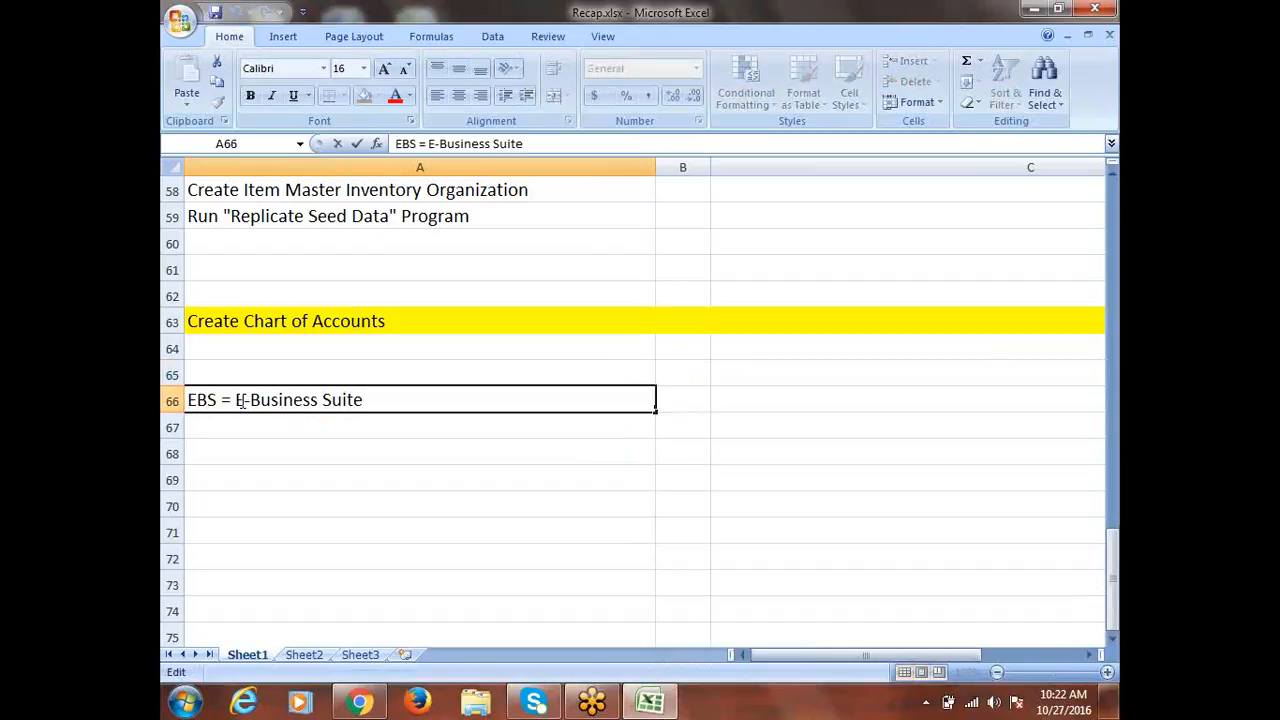
left_click_drag(246, 401, 240, 402)
left_click_drag(363, 401, 193, 415)
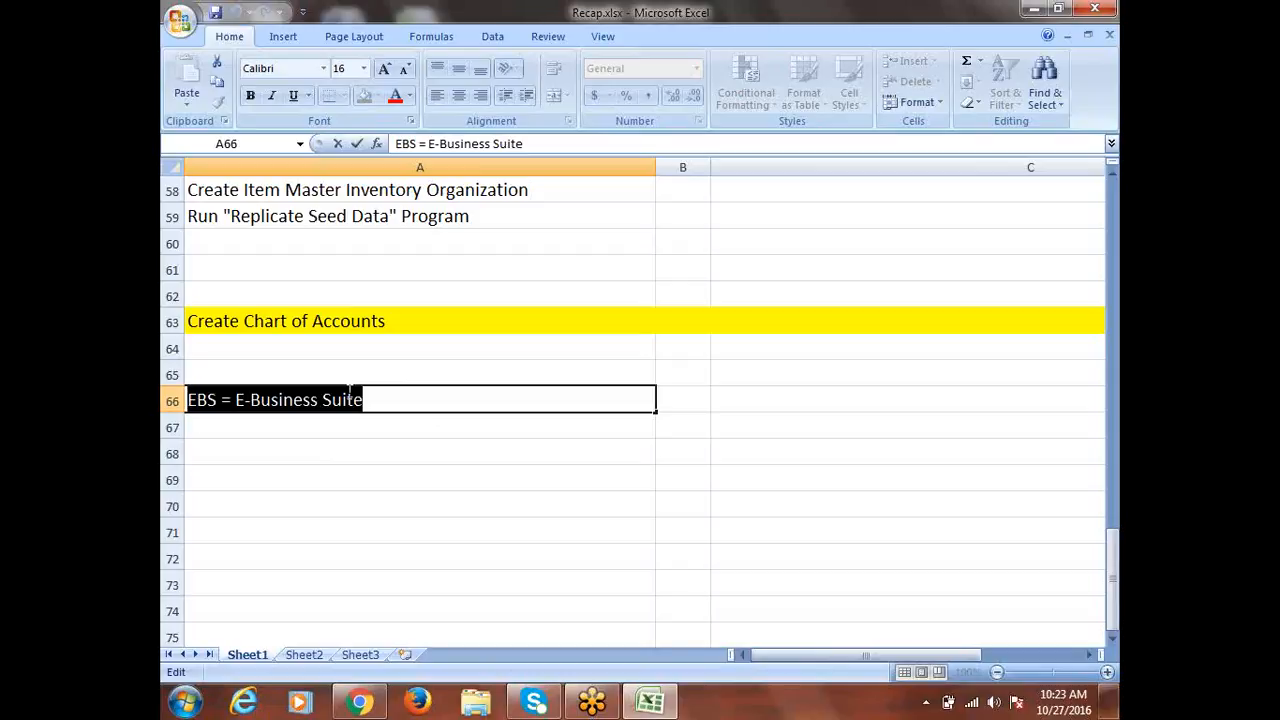
Delete the 'EBS = E-Business Suite' text from A66 and move to A64
key("BackSpace")
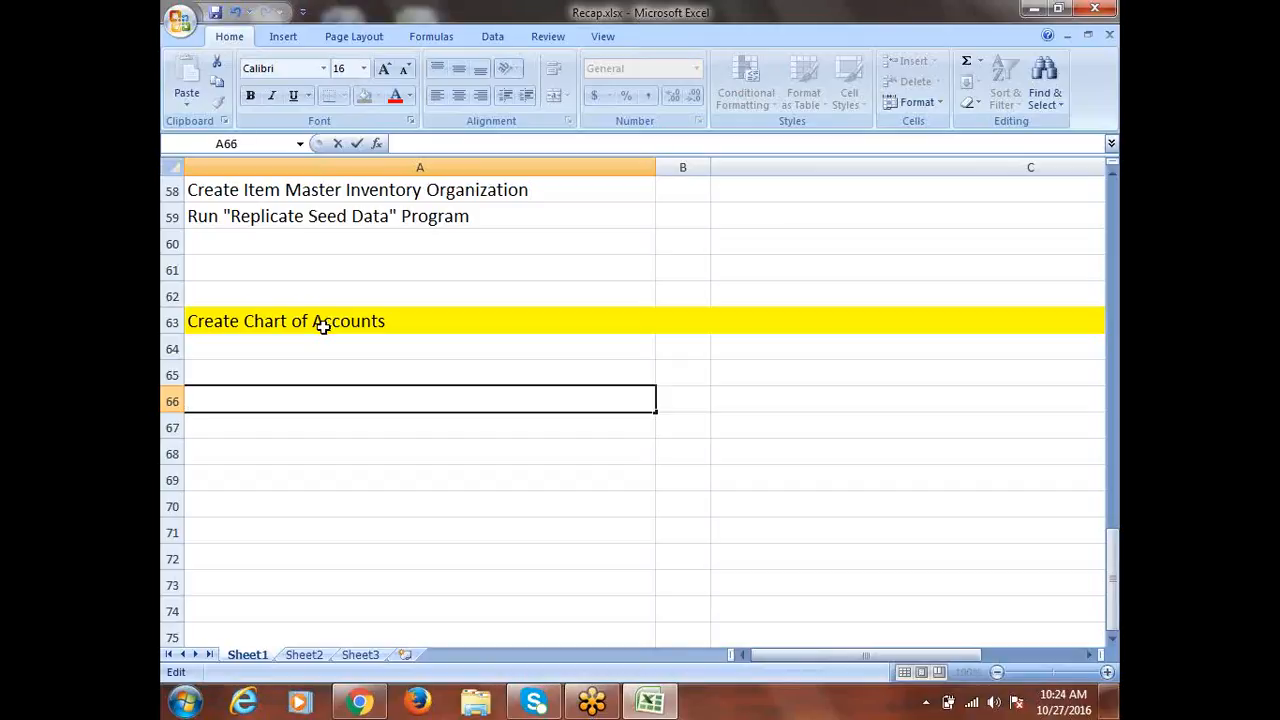
left_click(307, 354)
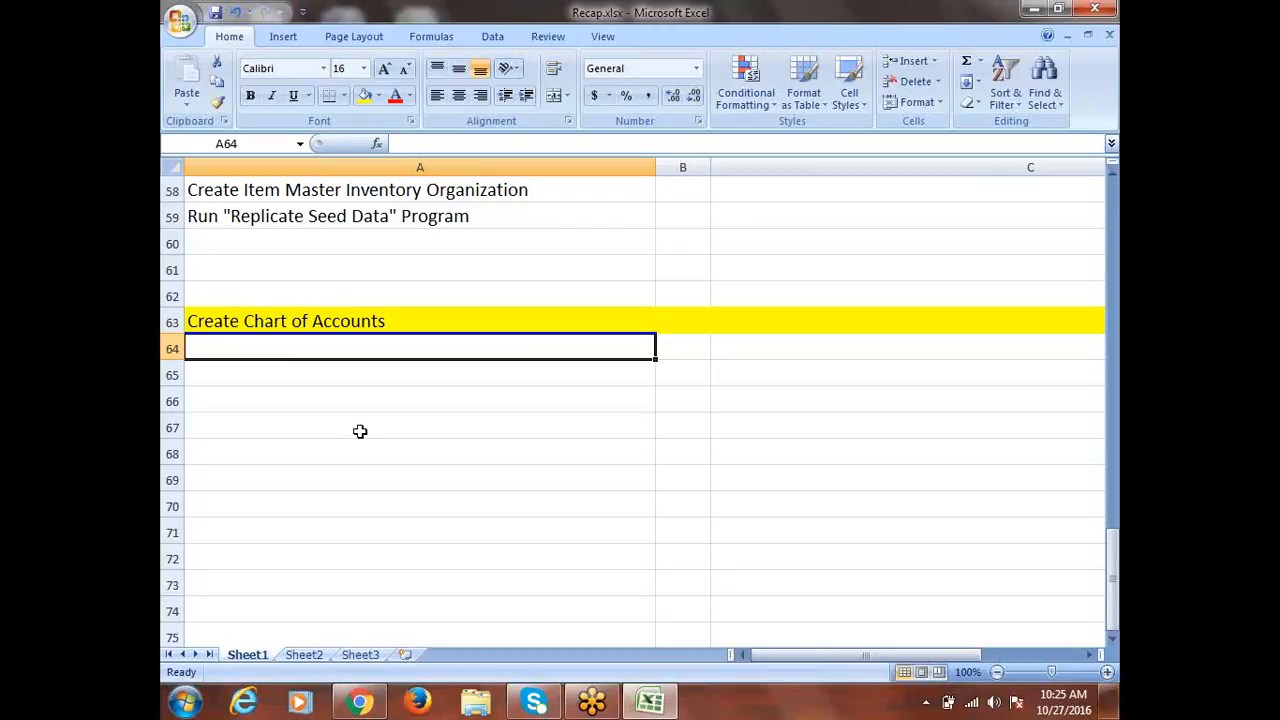
Enter Company, Cost Center, Account and LOB in cells A64 to A67
type("Compan")
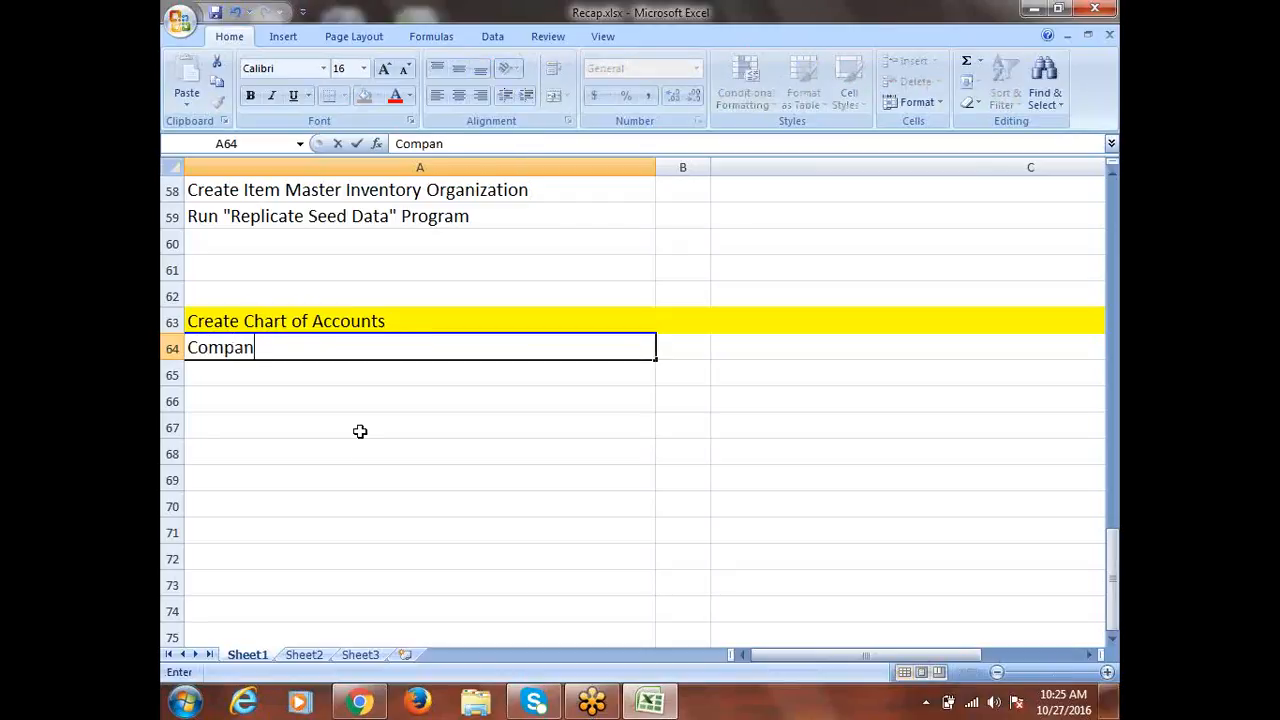
type("y/")
key("BackSpace")
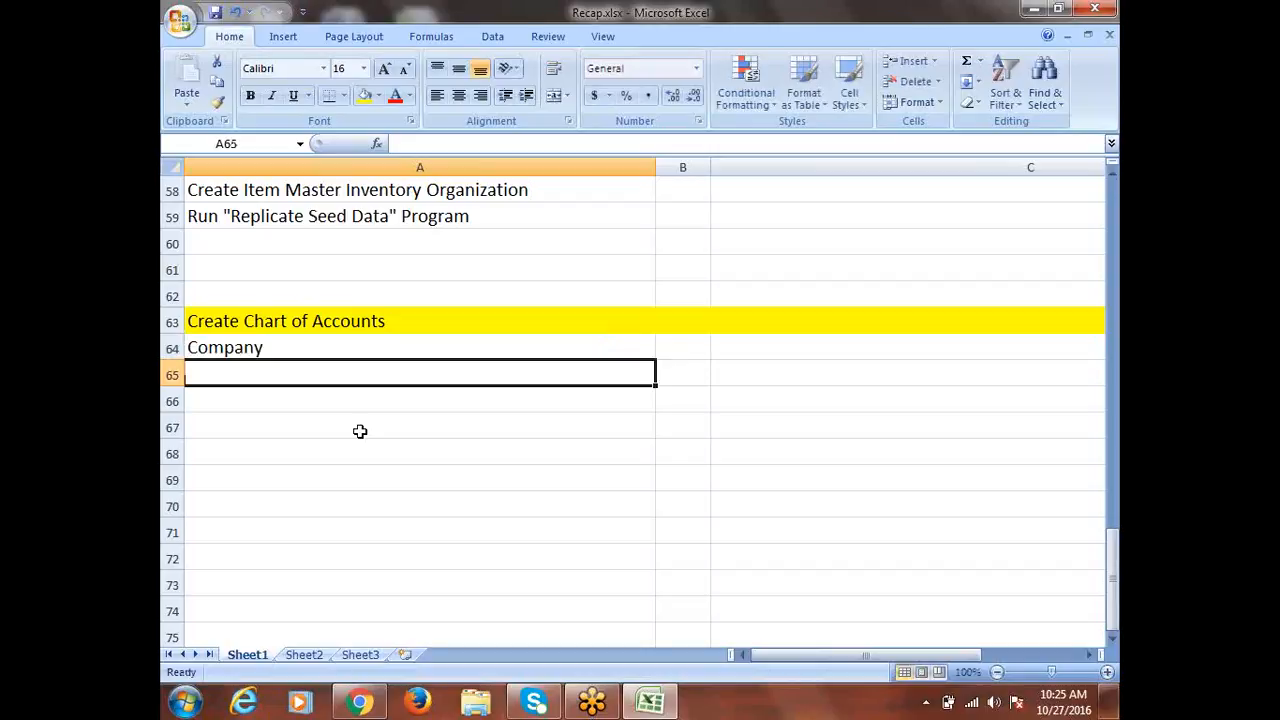
type("Depart")
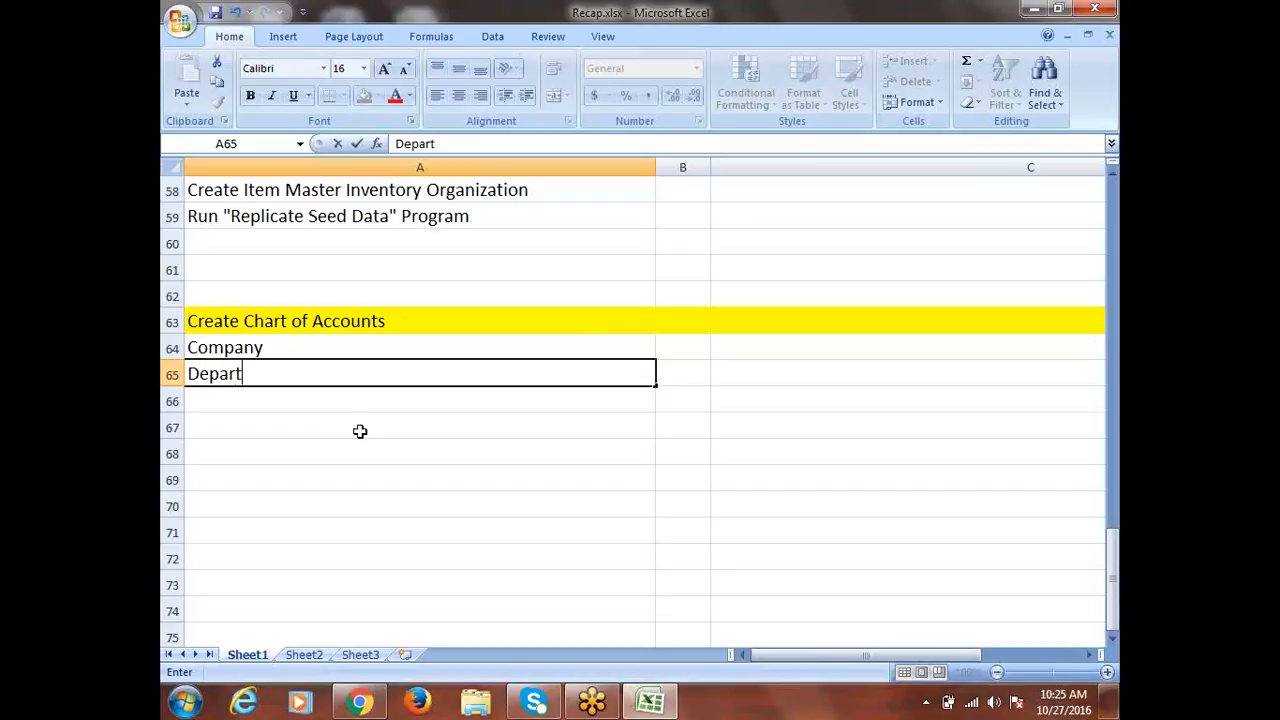
type("ment")
key("BackSpace")
key("BackSpace")
key("BackSpace")
key("BackSpace")
key("BackSpace")
key("BackSpace")
key("BackSpace")
key("BackSpace")
key("BackSpace")
key("BackSpace")
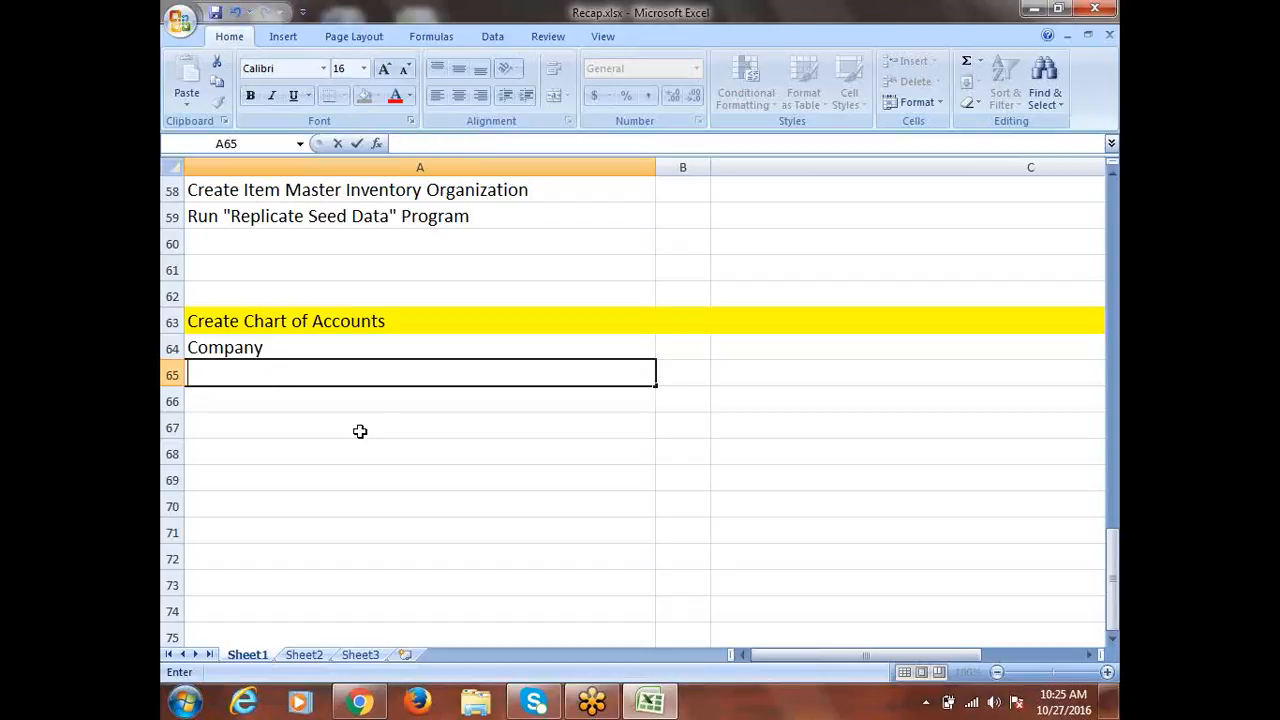
type("Cost Center")
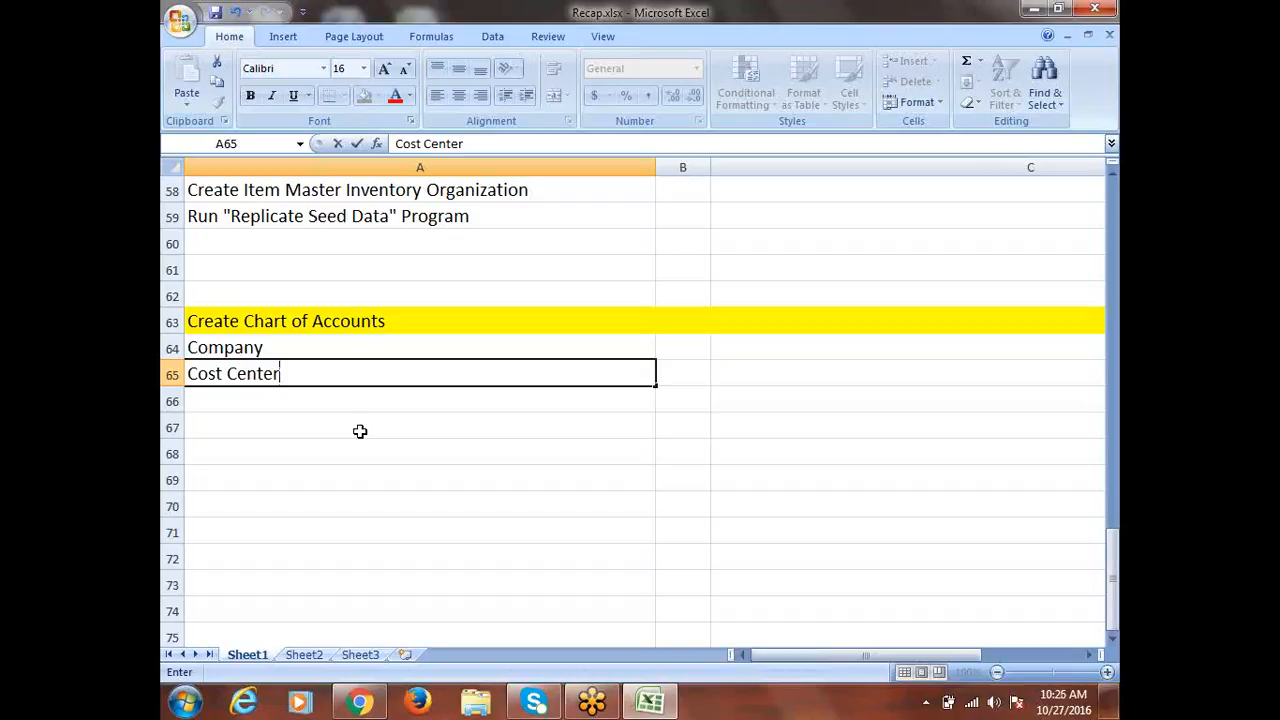
key("Return")
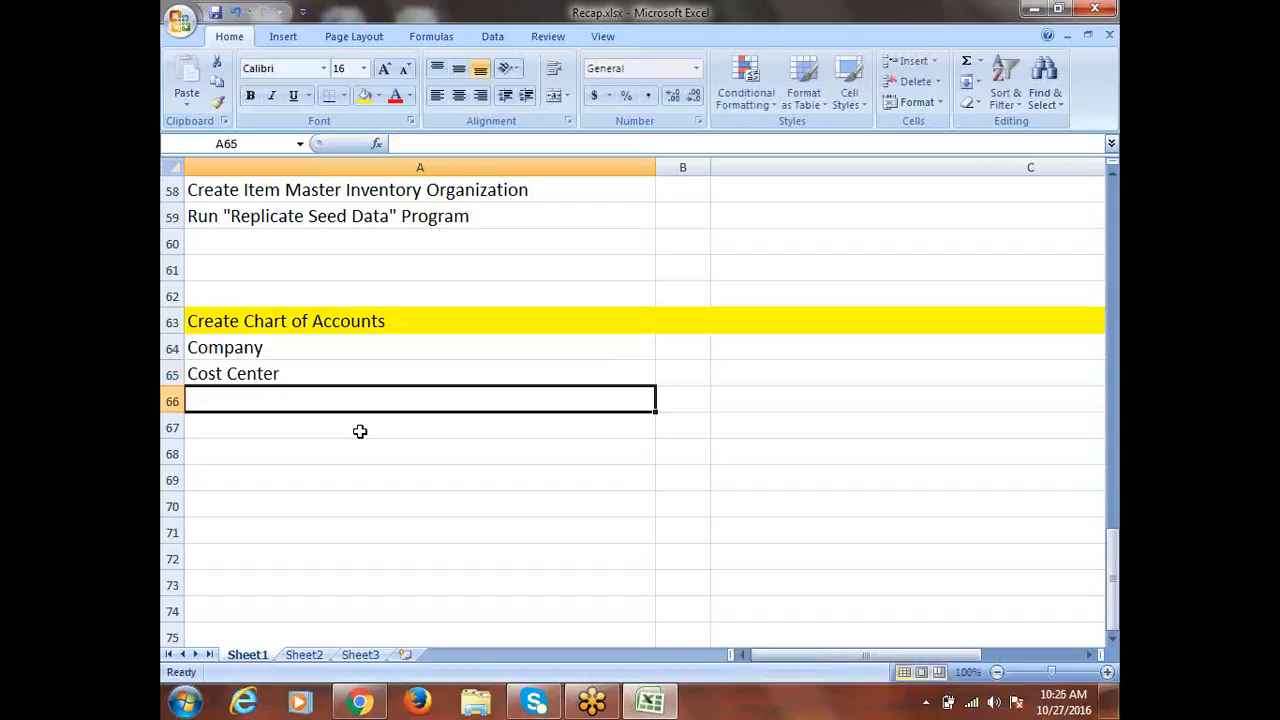
type("Account")
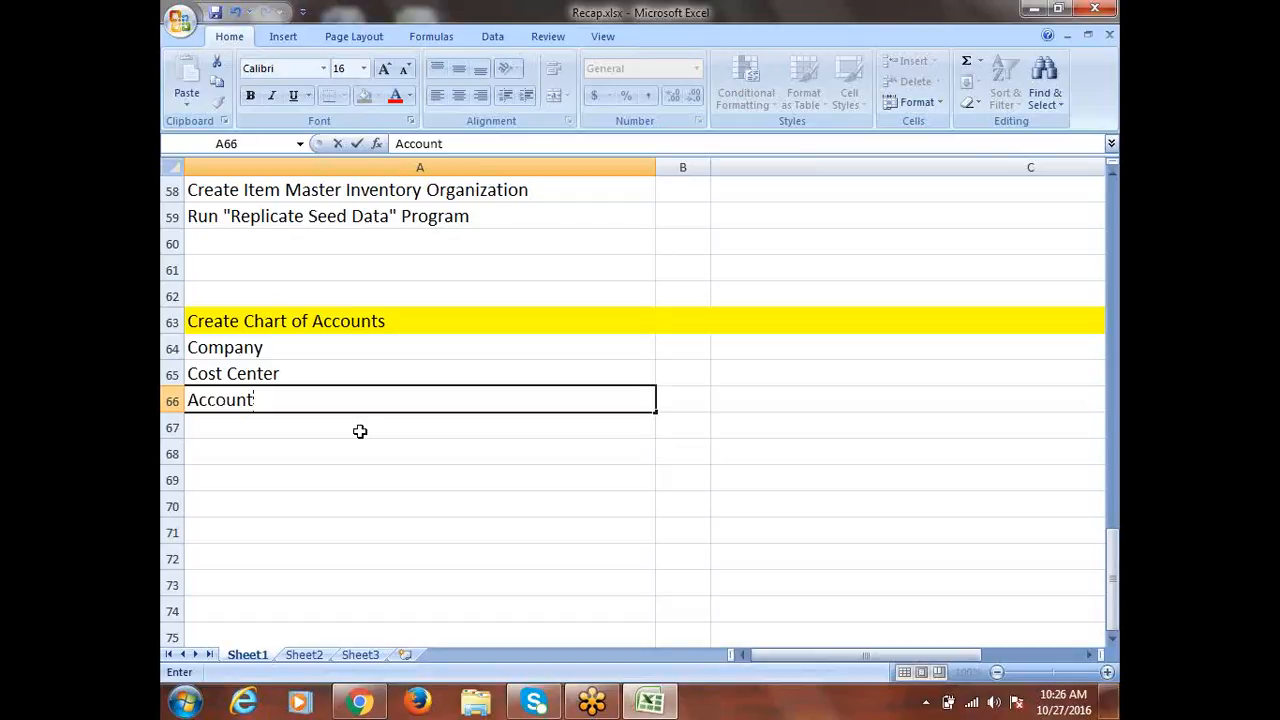
key("Return")
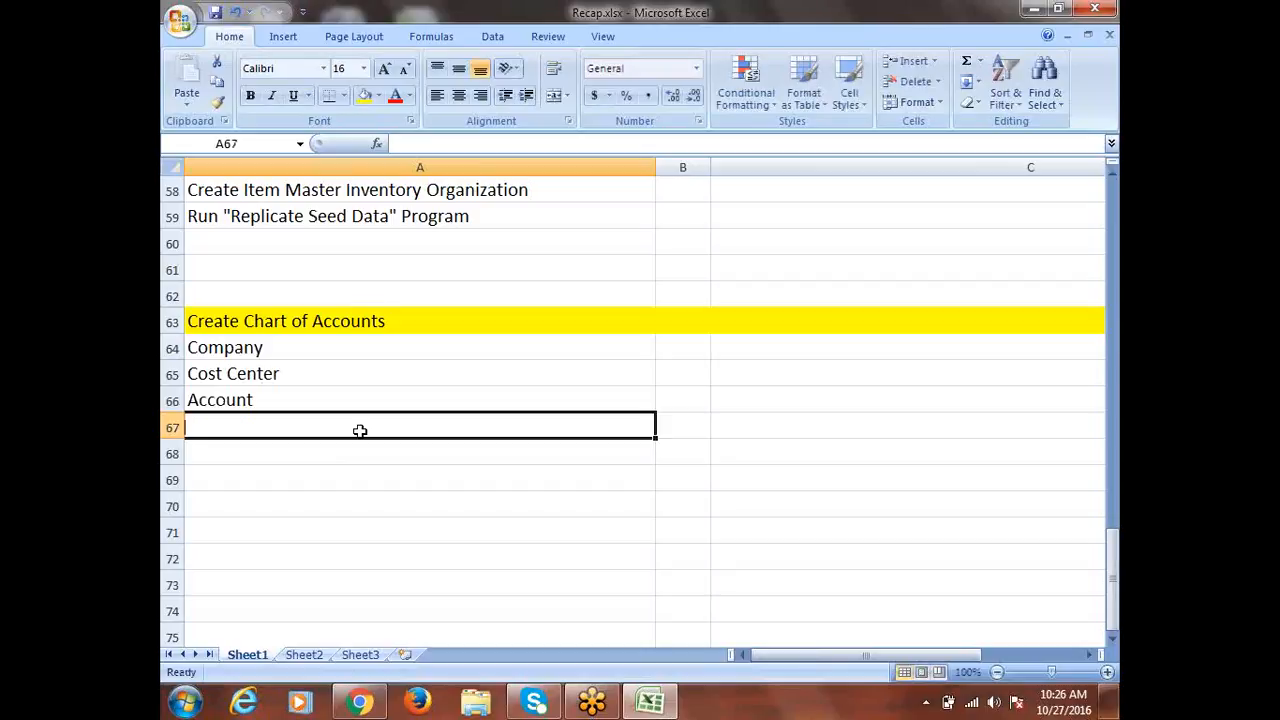
type("LOB")
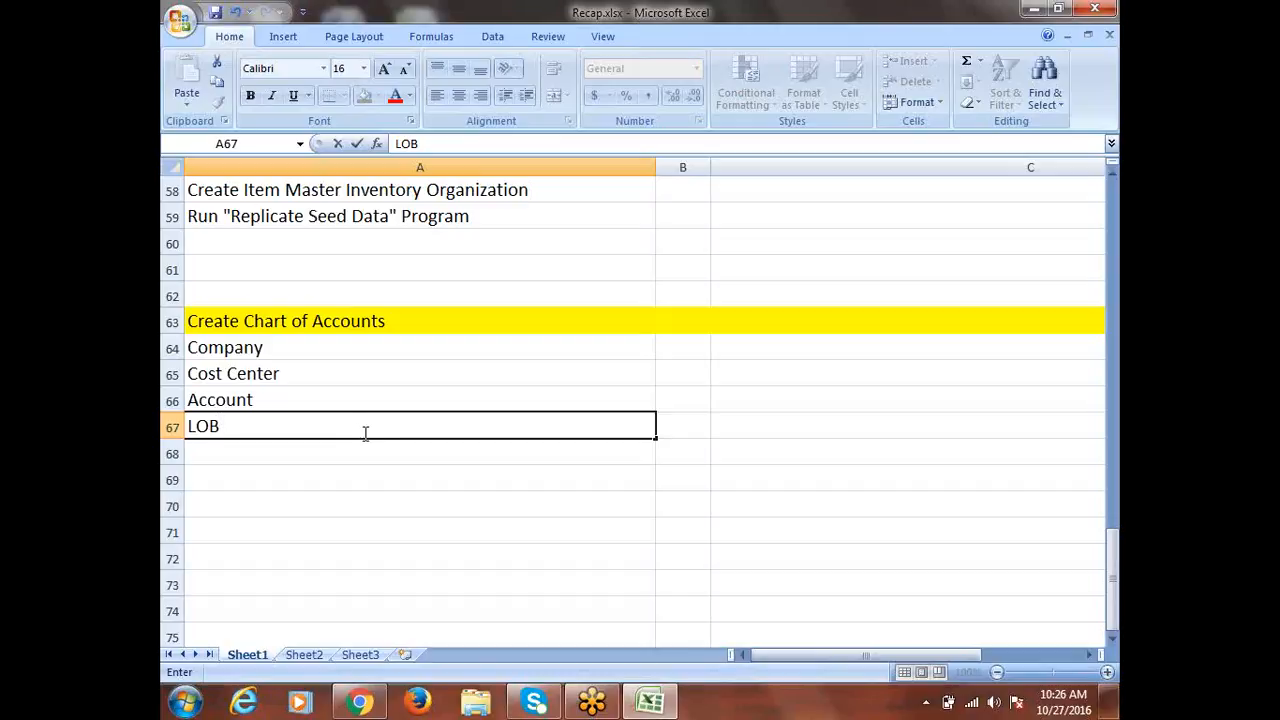
left_click(224, 451)
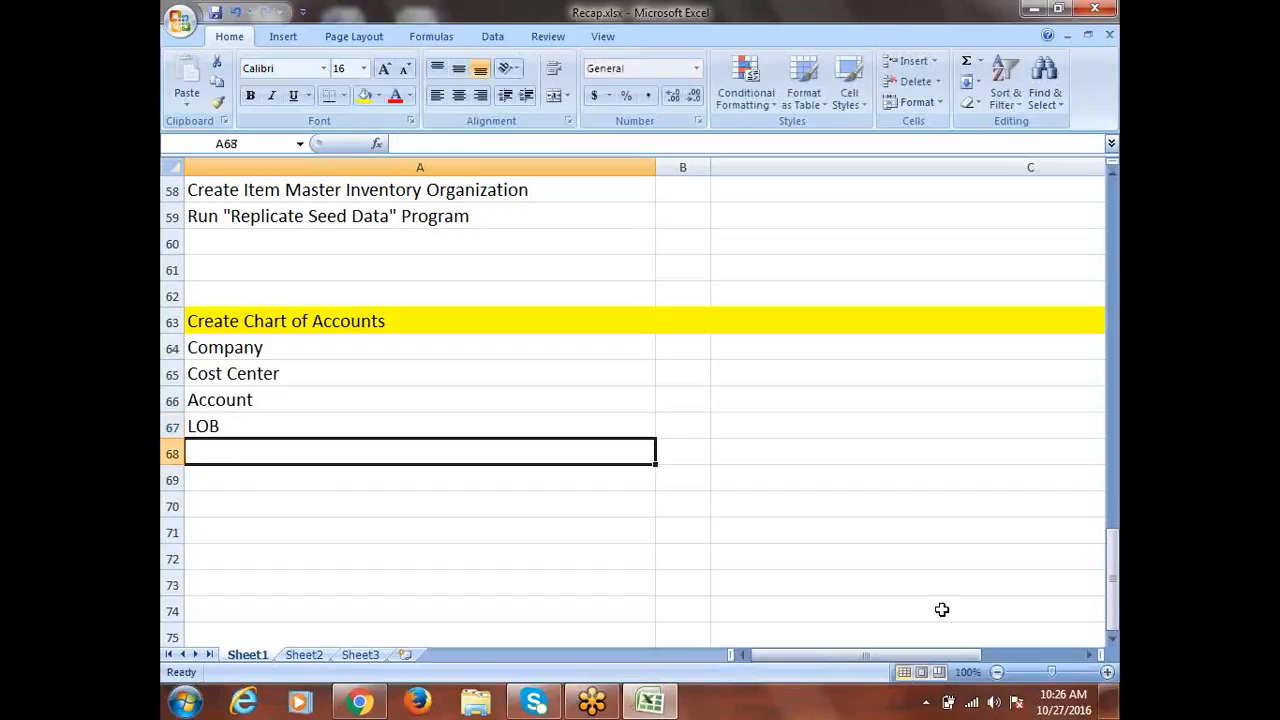
Type 'Project' into cell A68 below LOB
type("Project")
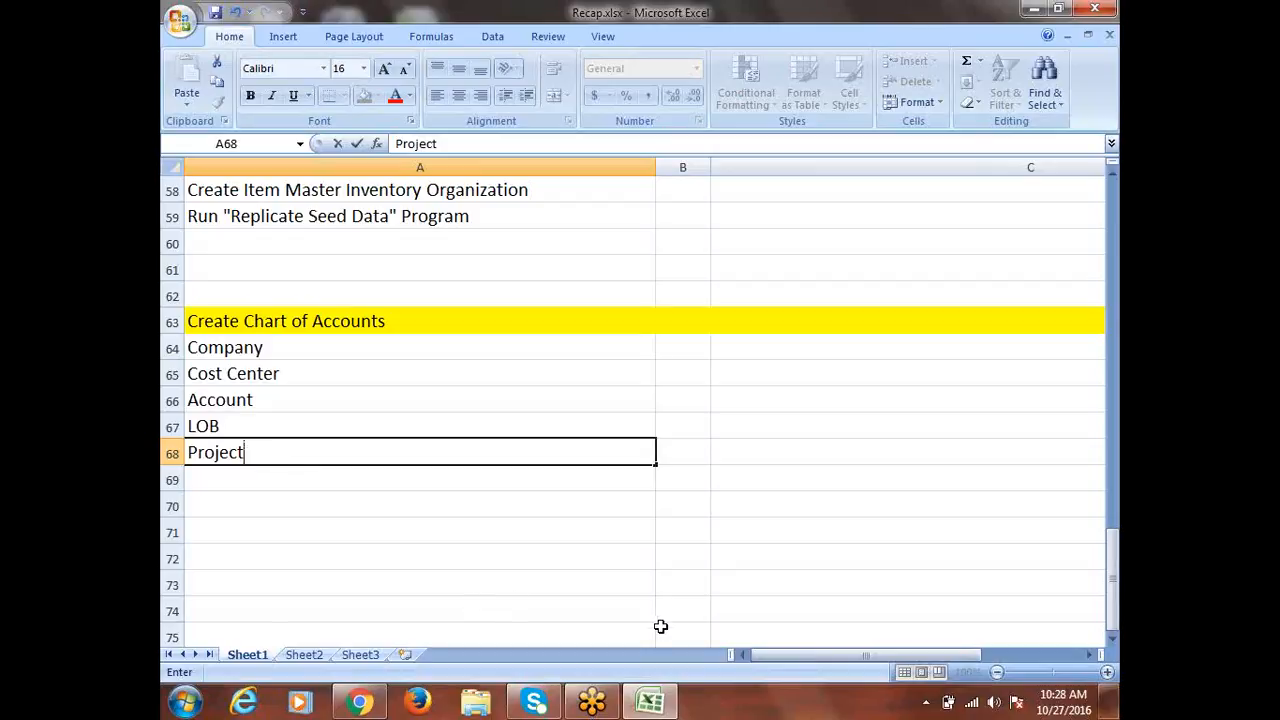
Commit 'Project' in A68, check the Account cell, and return to A69
left_click(237, 480)
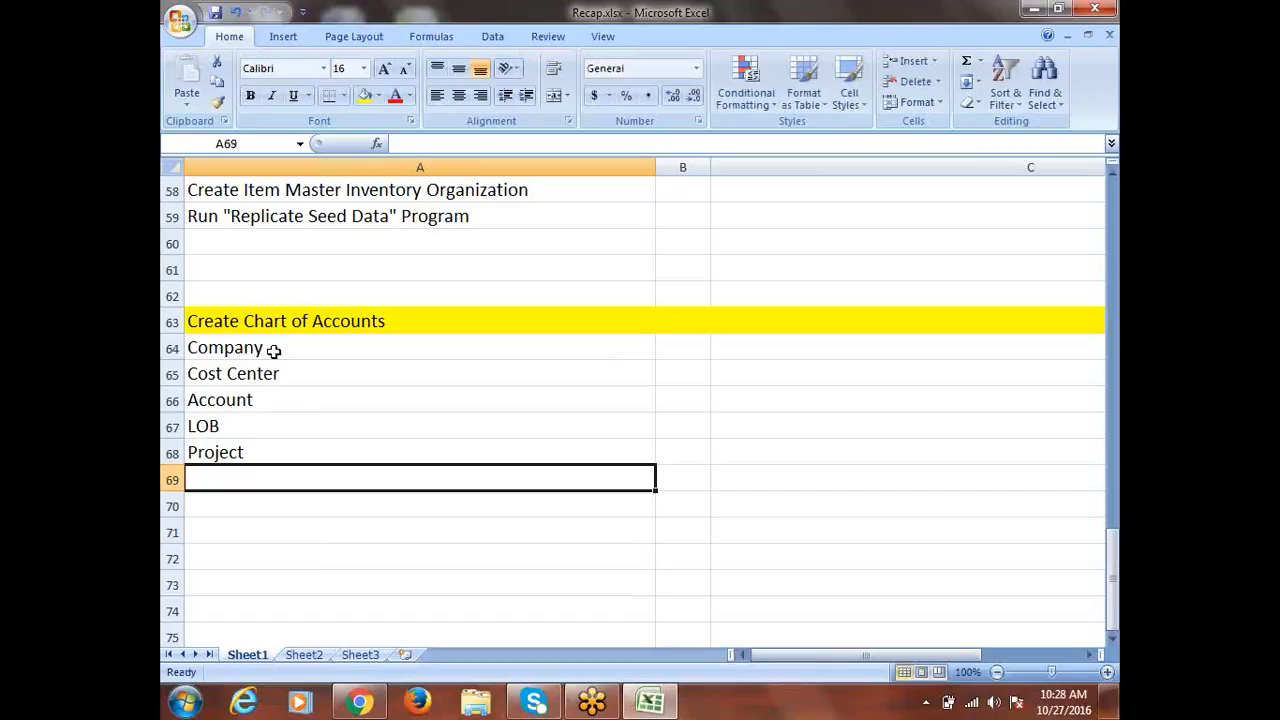
left_click(222, 399)
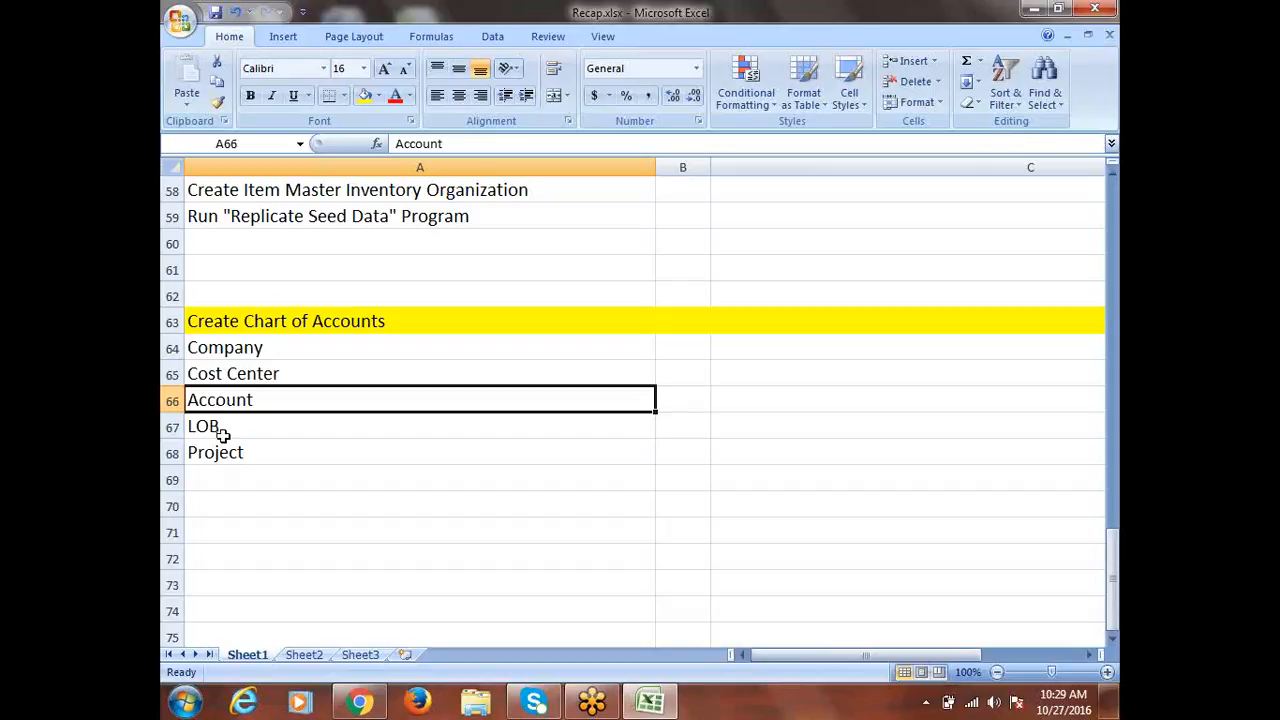
left_click(215, 481)
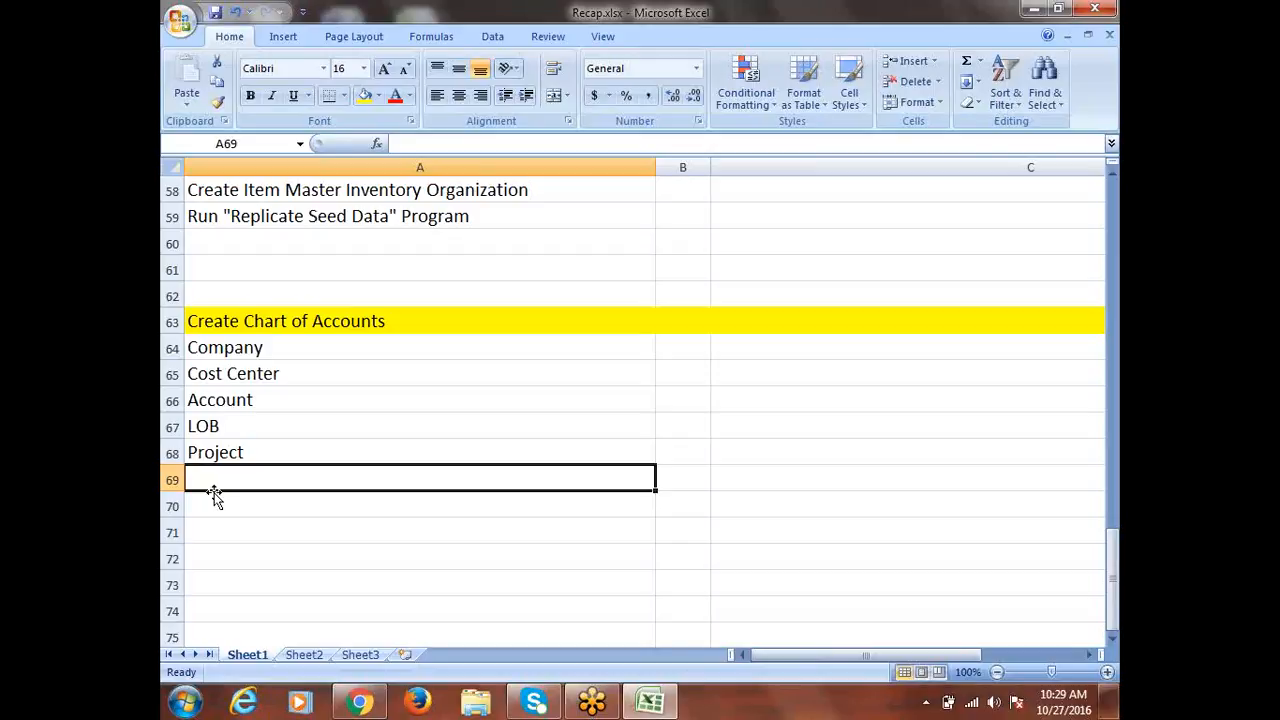
Enter Customer in A69 and Supplier in A70
type("Customer")
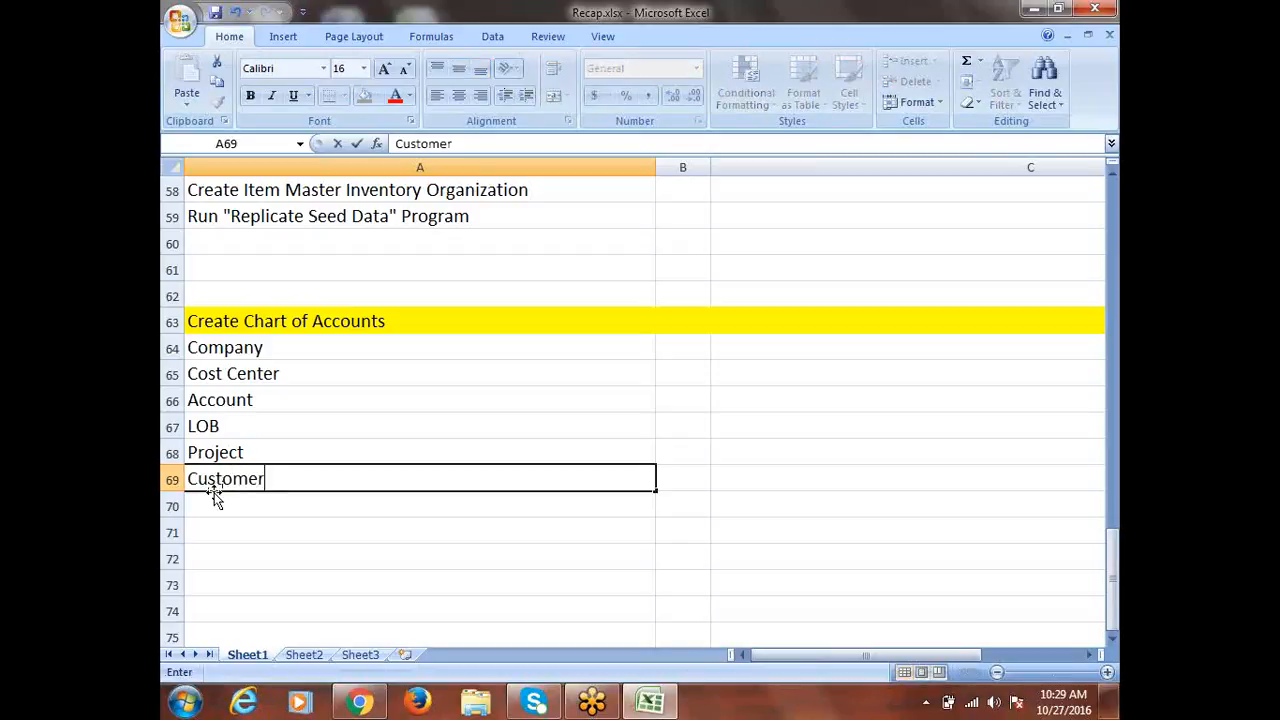
key("Return")
type("Su")
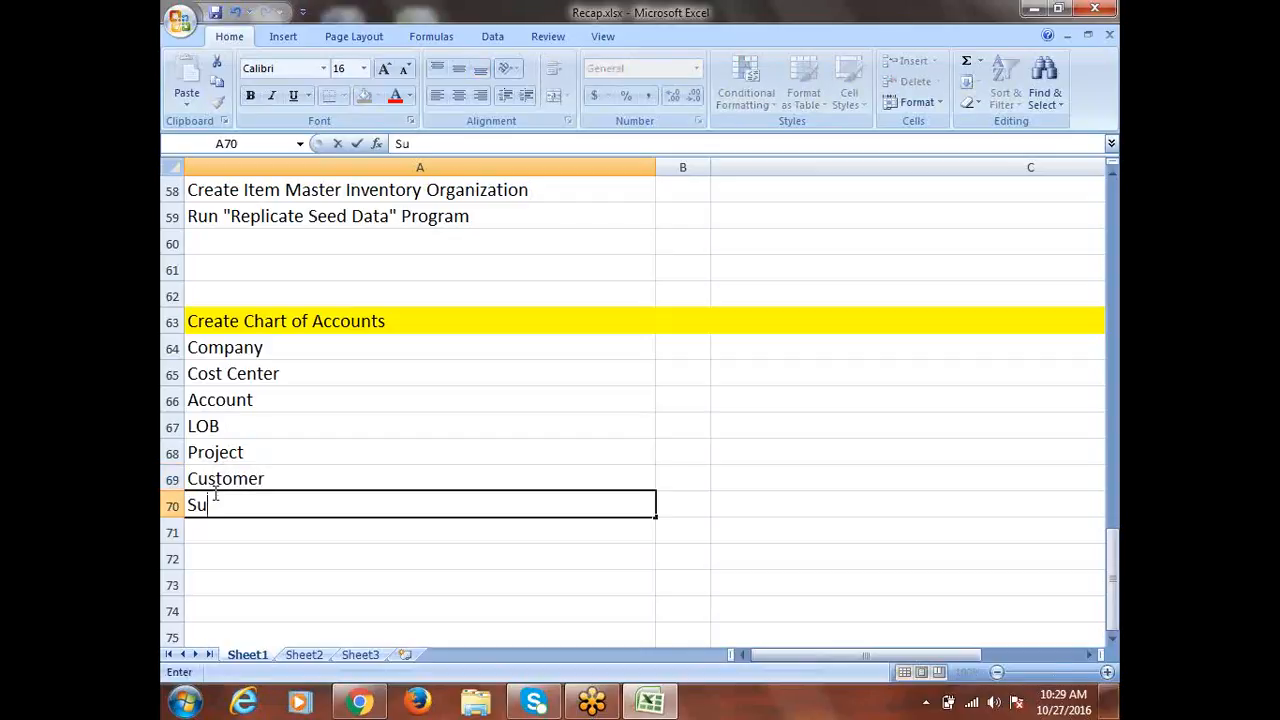
type("pplier")
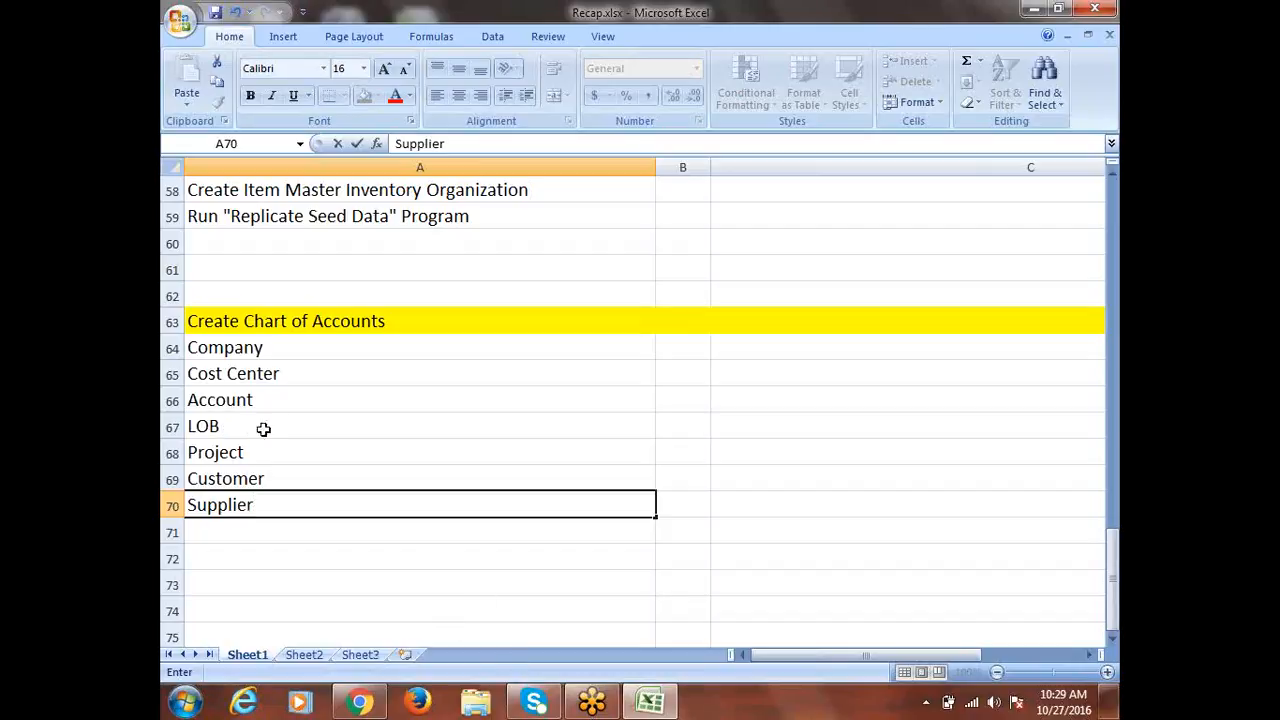
left_click(262, 480)
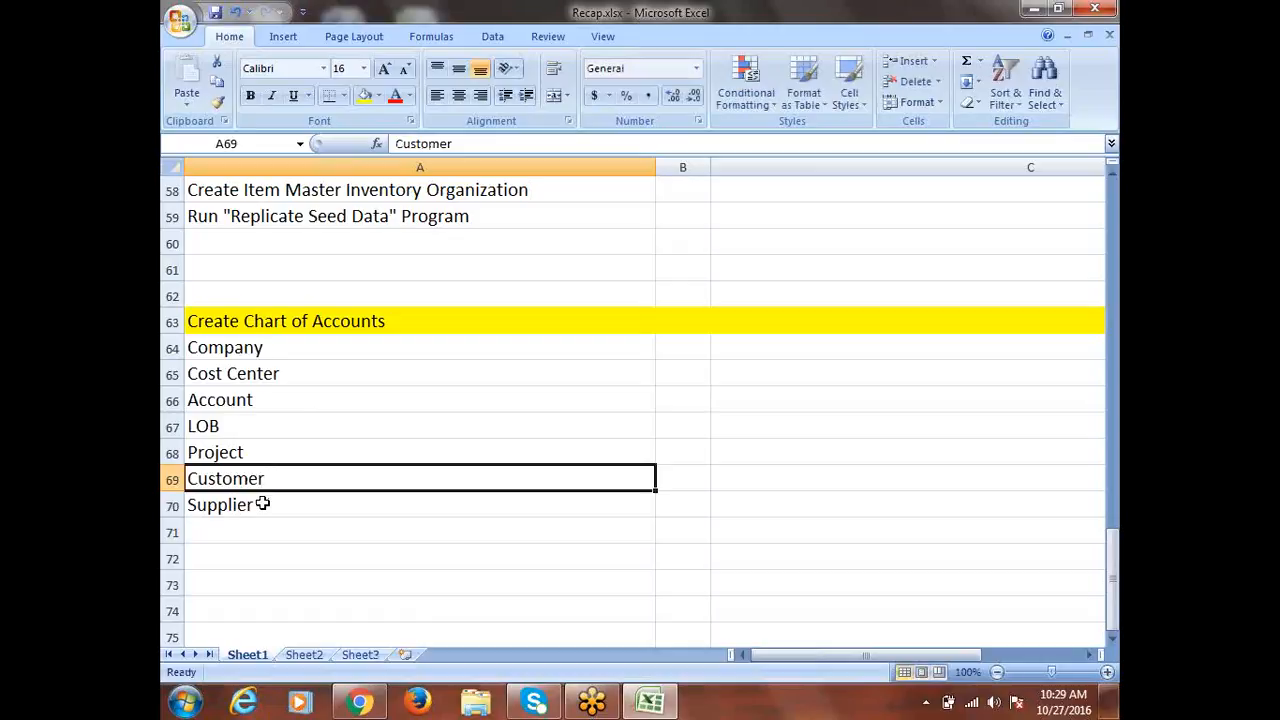
Select the Customer and Supplier cells A69:A70 to review them
left_click(257, 508)
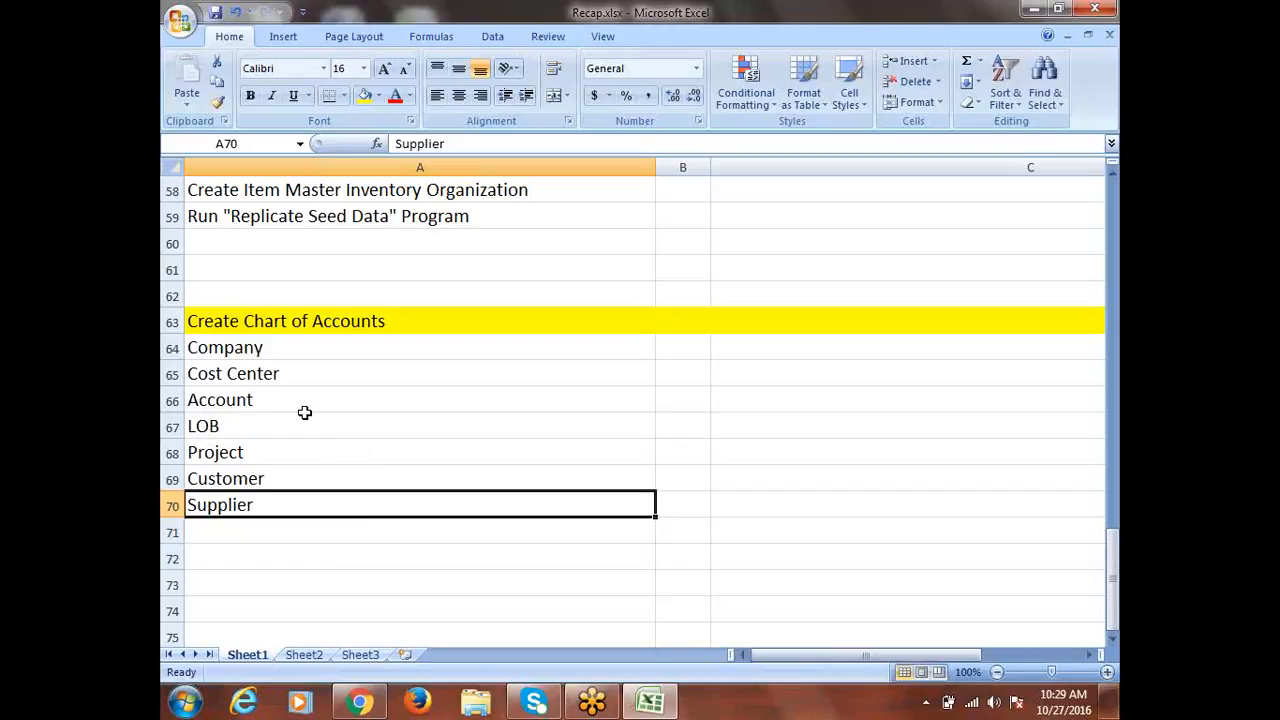
left_click_drag(246, 477, 246, 494)
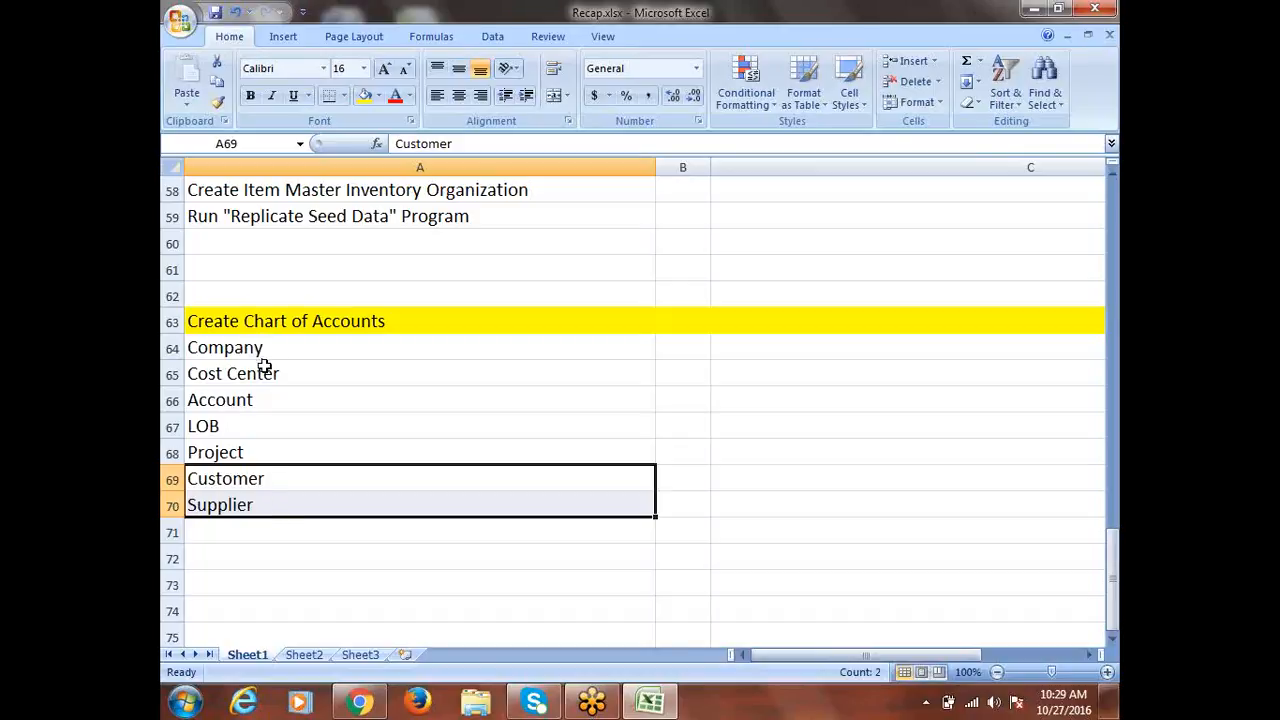
left_click_drag(258, 480, 263, 507)
left_click(248, 506)
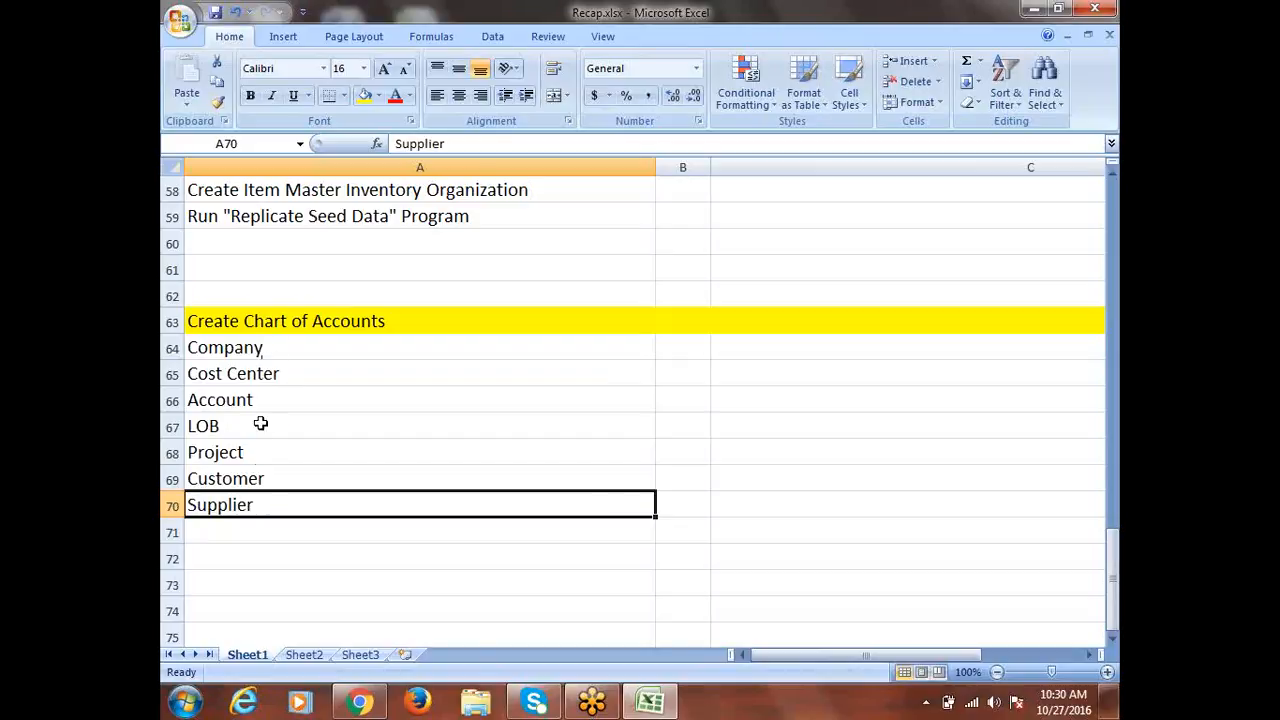
Clear Supplier from A70 and Customer from A69
key("Delete")
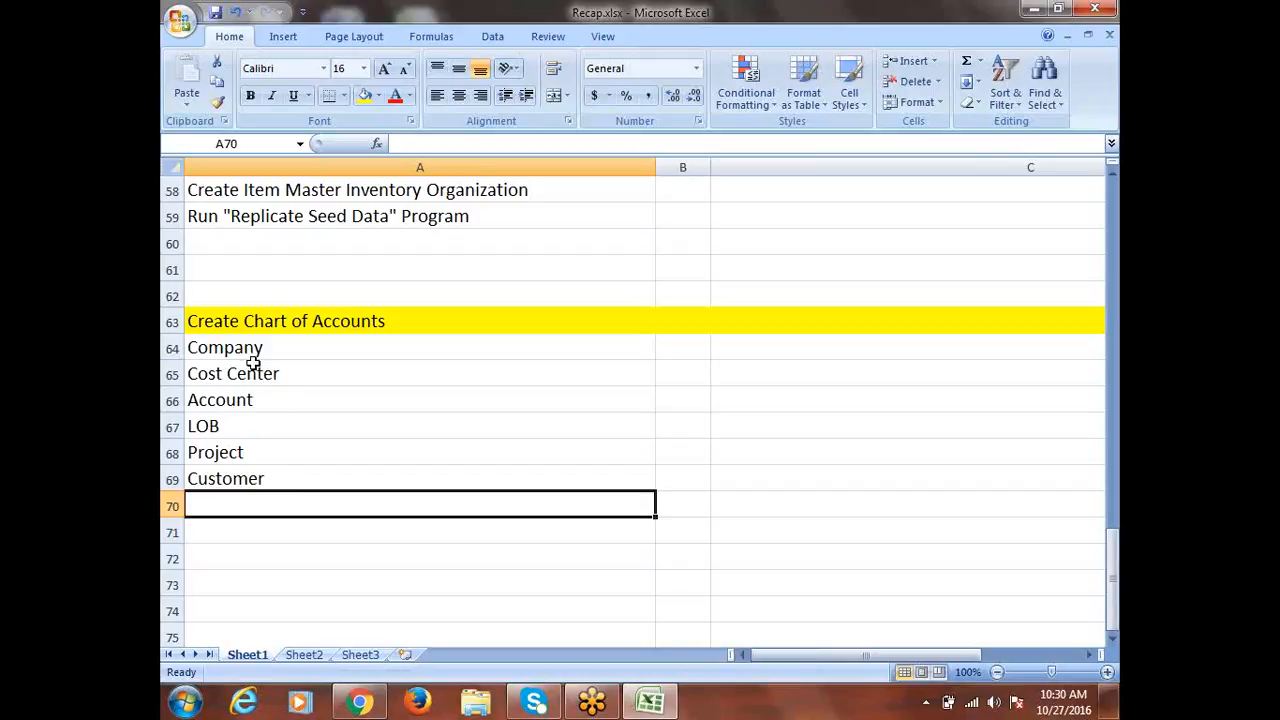
left_click(246, 482)
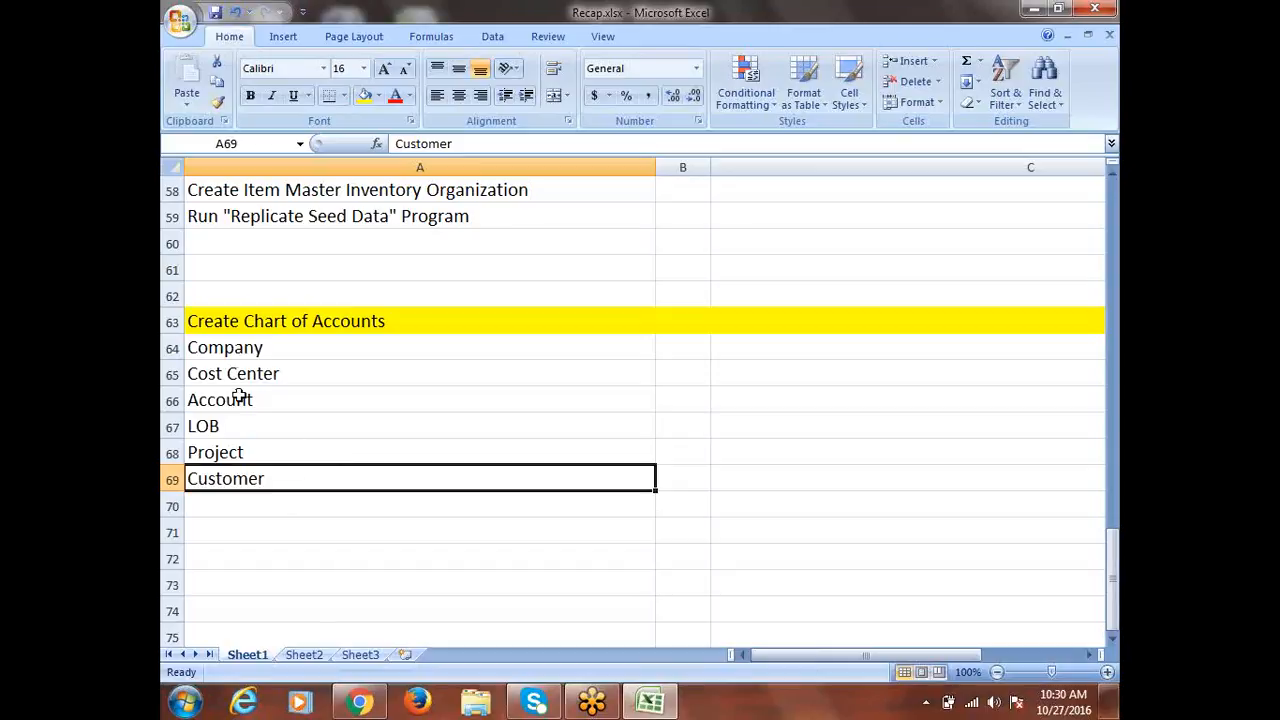
left_click_drag(229, 349, 253, 468)
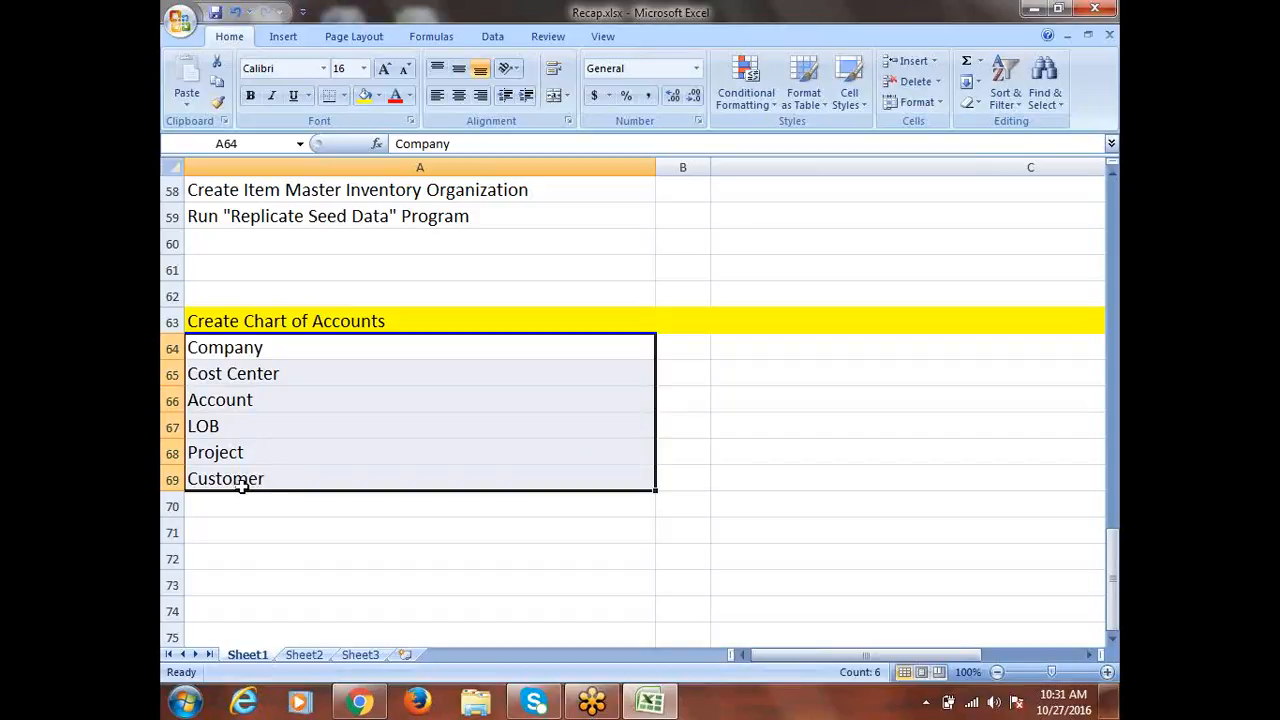
left_click(242, 484)
key("Delete")
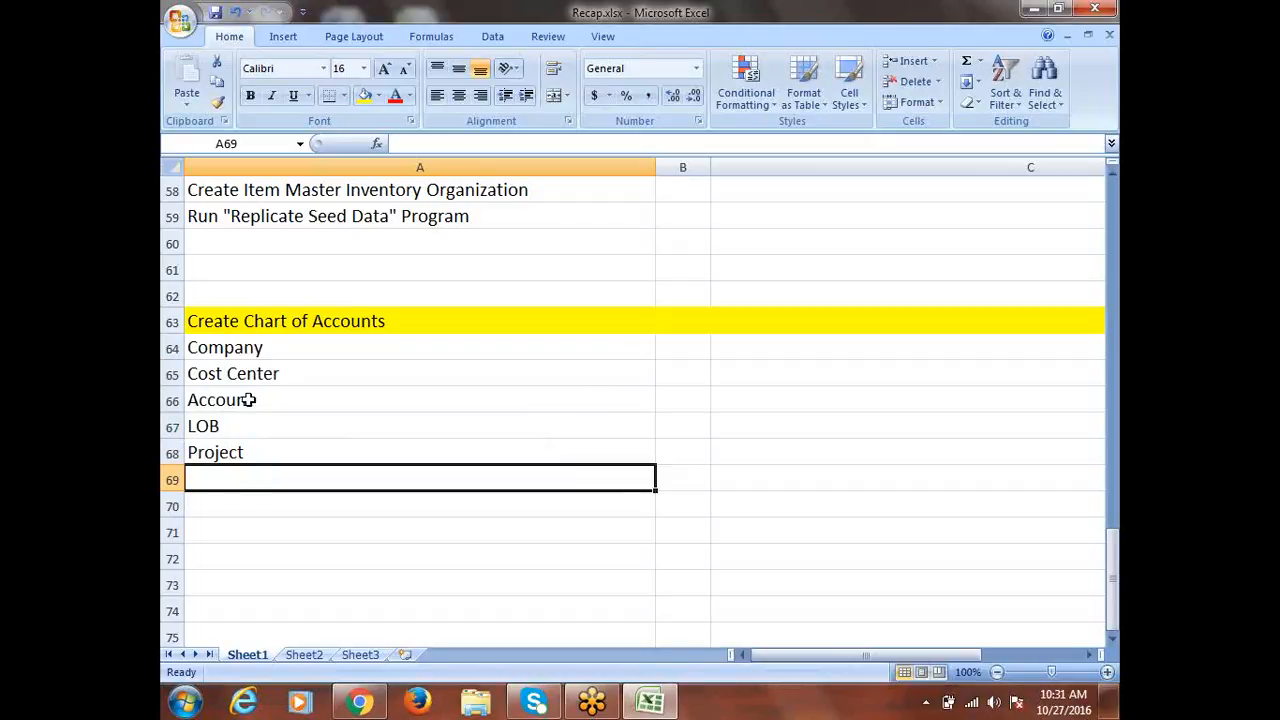
Review the Company-to-Project entries in A64:A68, ending on the Company cell
left_click_drag(251, 351, 251, 442)
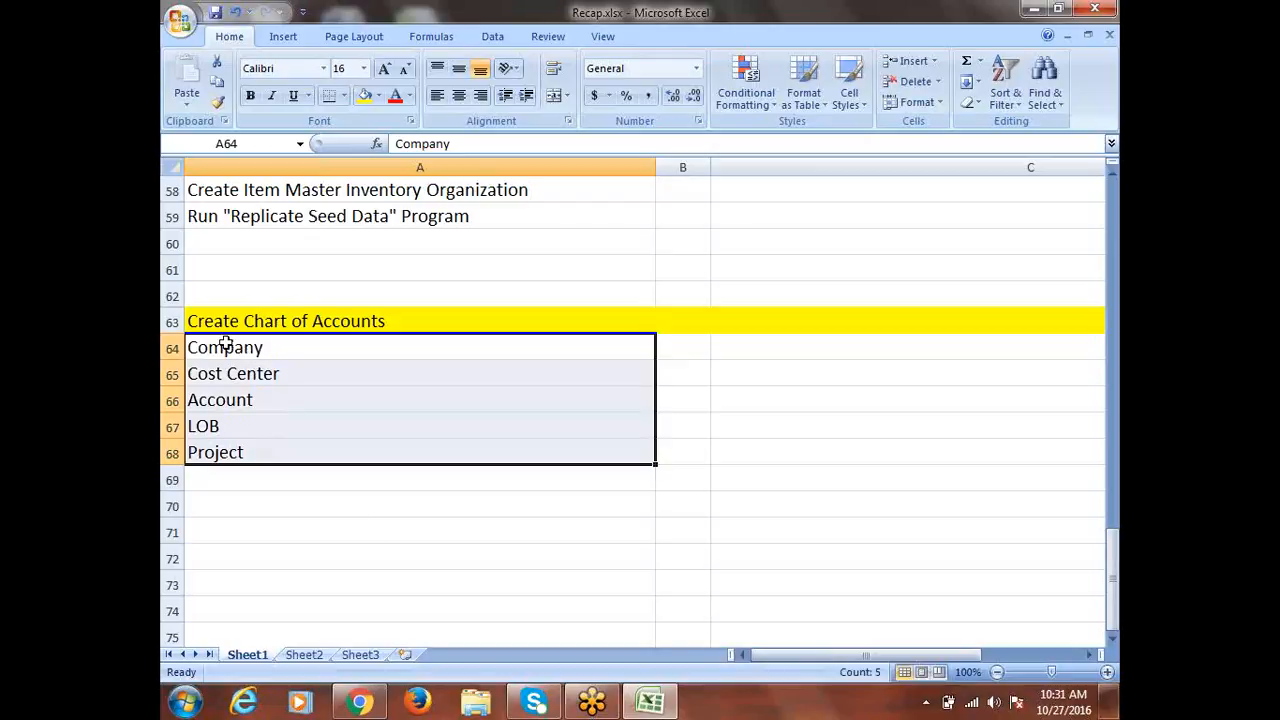
left_click_drag(217, 346, 220, 452)
left_click(220, 349)
left_click(236, 367)
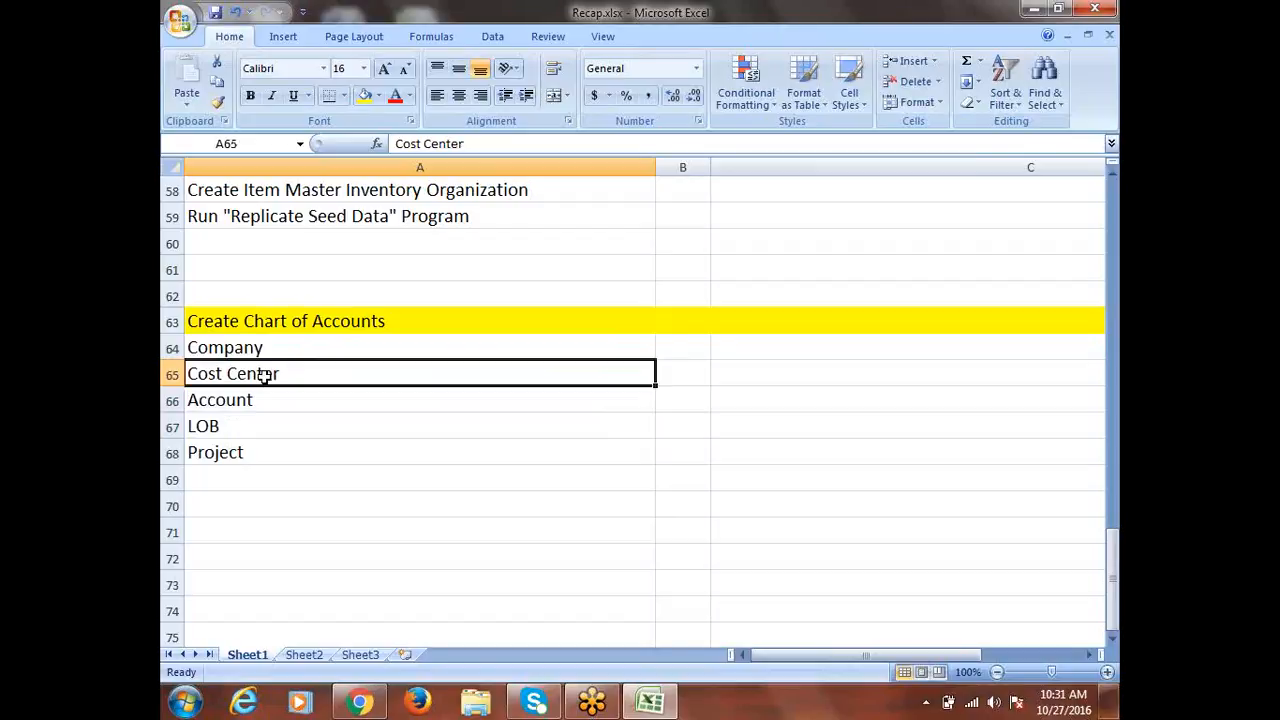
scroll(265, 375, "up", 1)
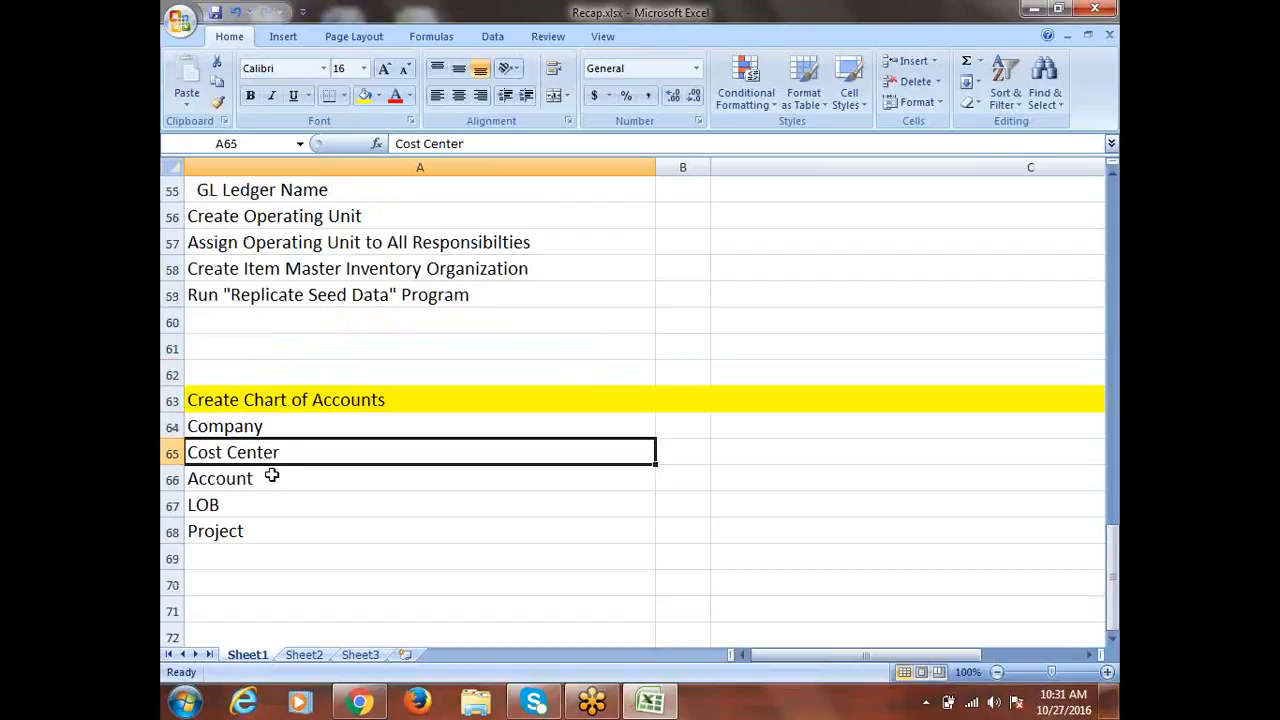
left_click(266, 426)
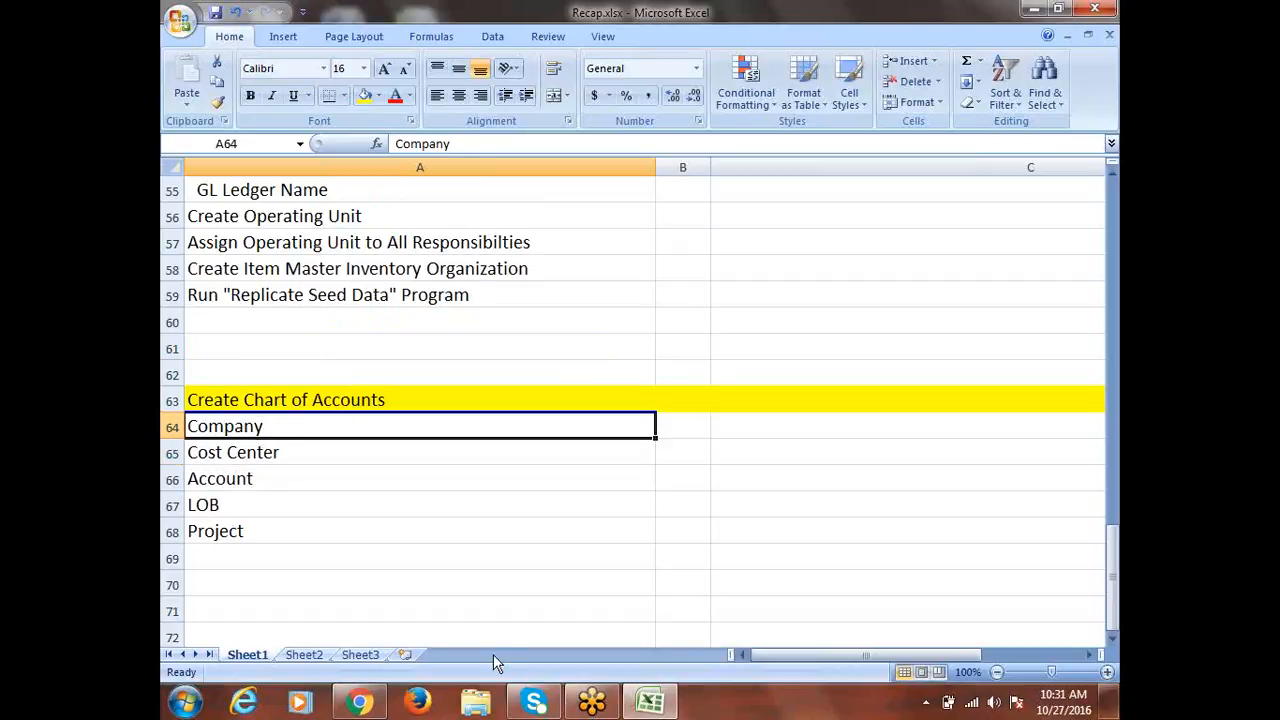
Try renaming A64 to 'Legal Entity' and 'Entity' before retyping 'Company'
key("BackSpace")
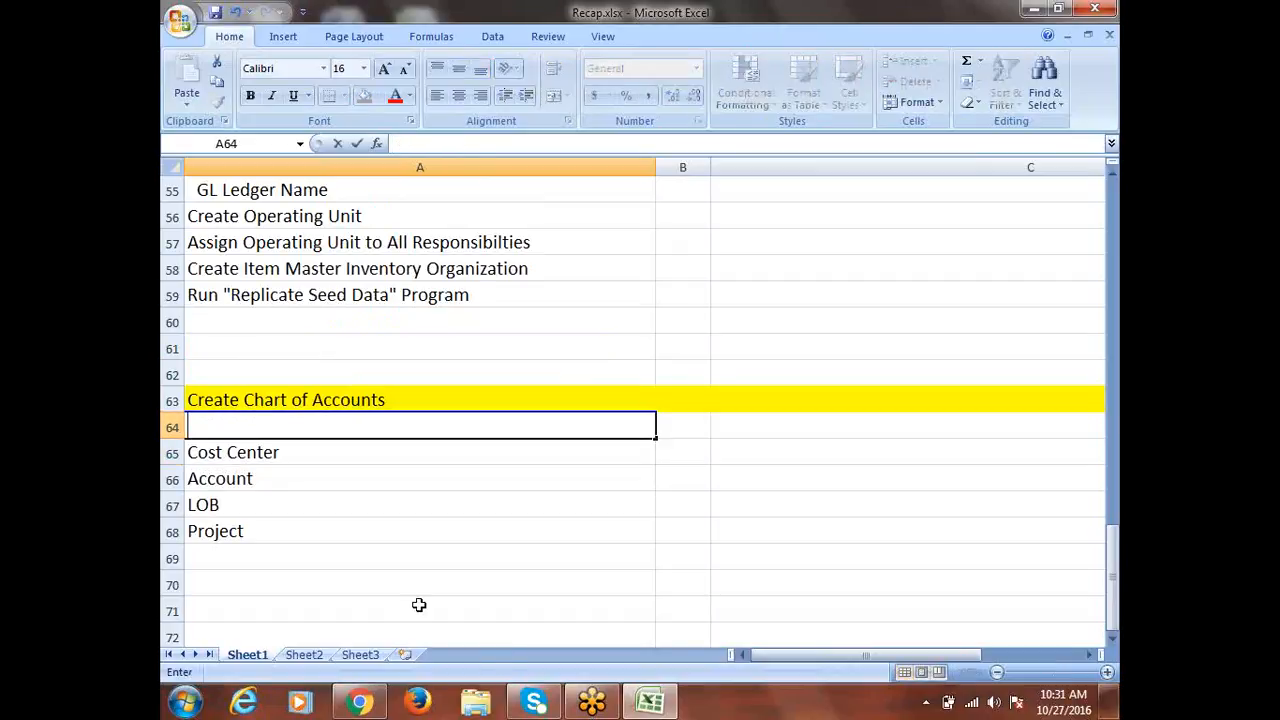
type("Legal Entity")
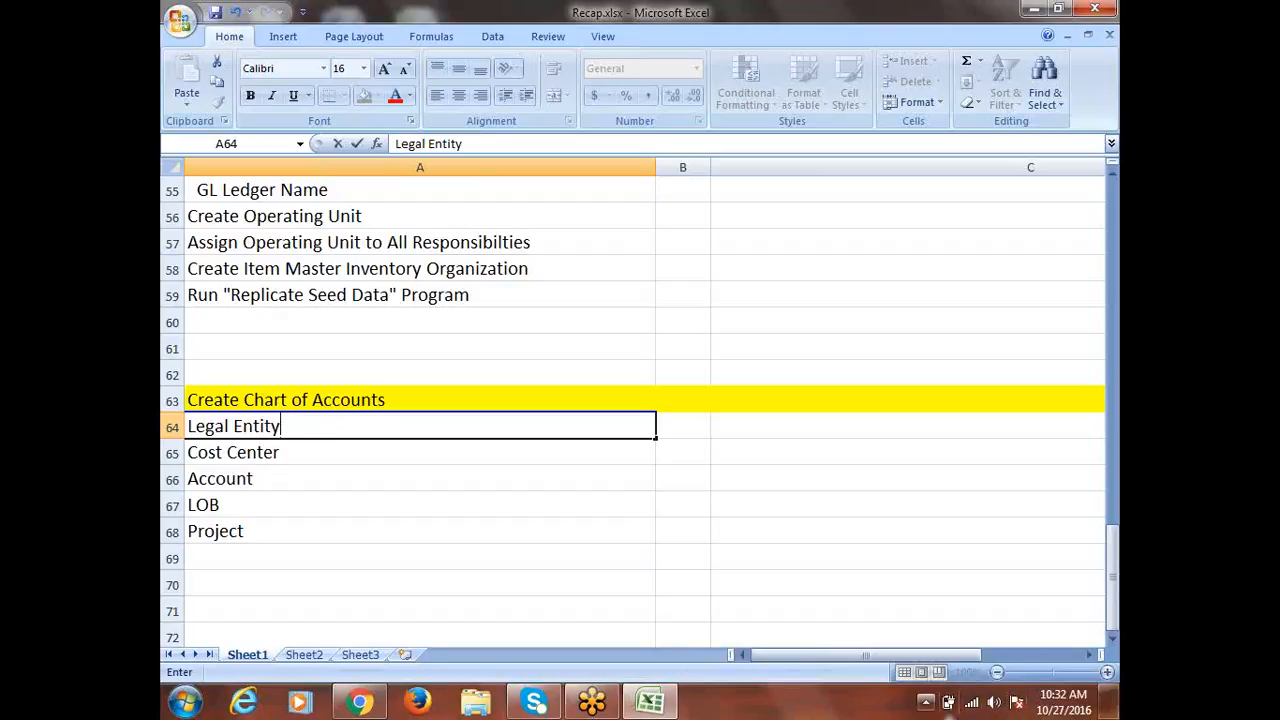
key("BackSpace")
key("BackSpace")
key("BackSpace")
key("BackSpace")
key("BackSpace")
key("BackSpace")
key("BackSpace")
key("BackSpace")
key("BackSpace")
key("BackSpace")
key("BackSpace")
key("BackSpace")
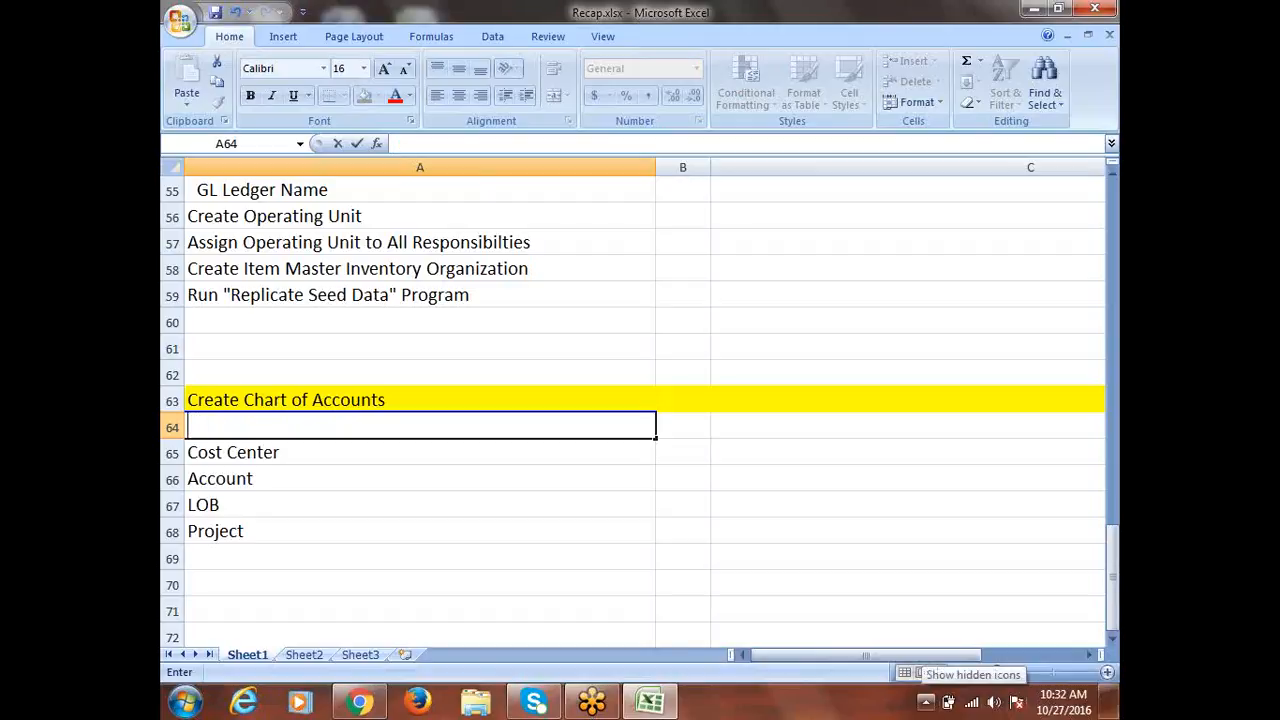
type("Entity")
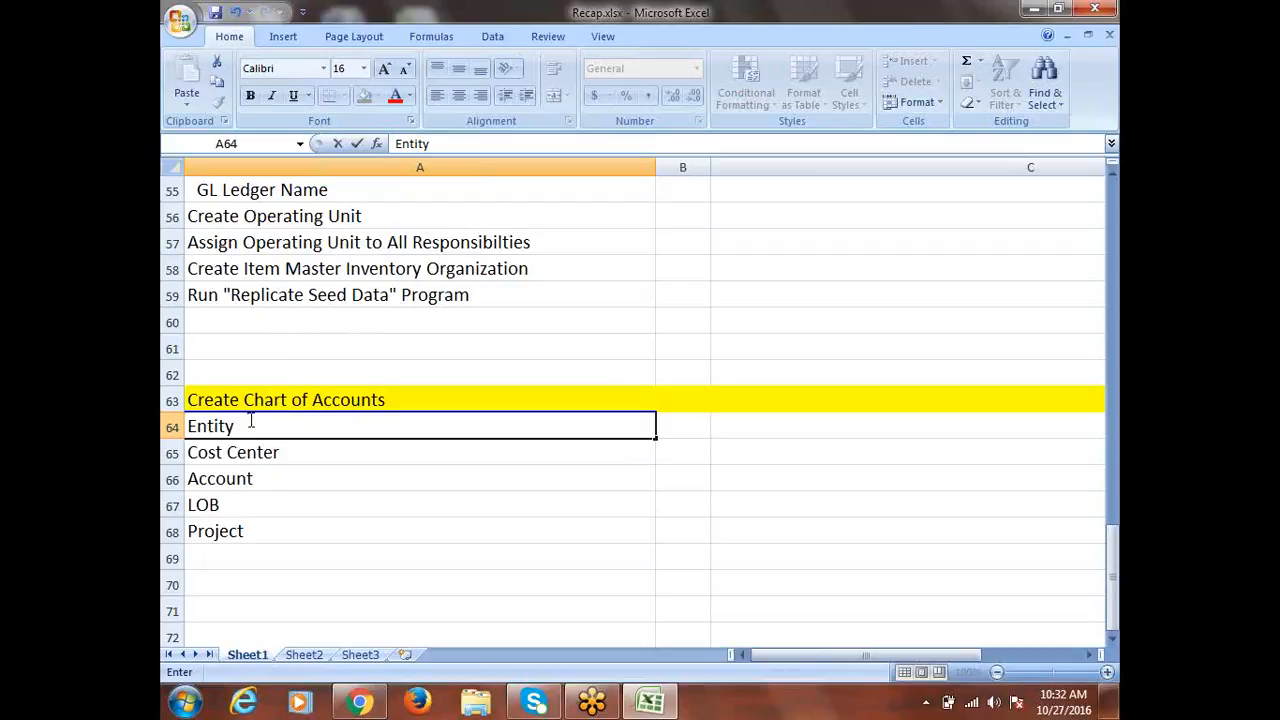
key("shift+Home")
key("F2")
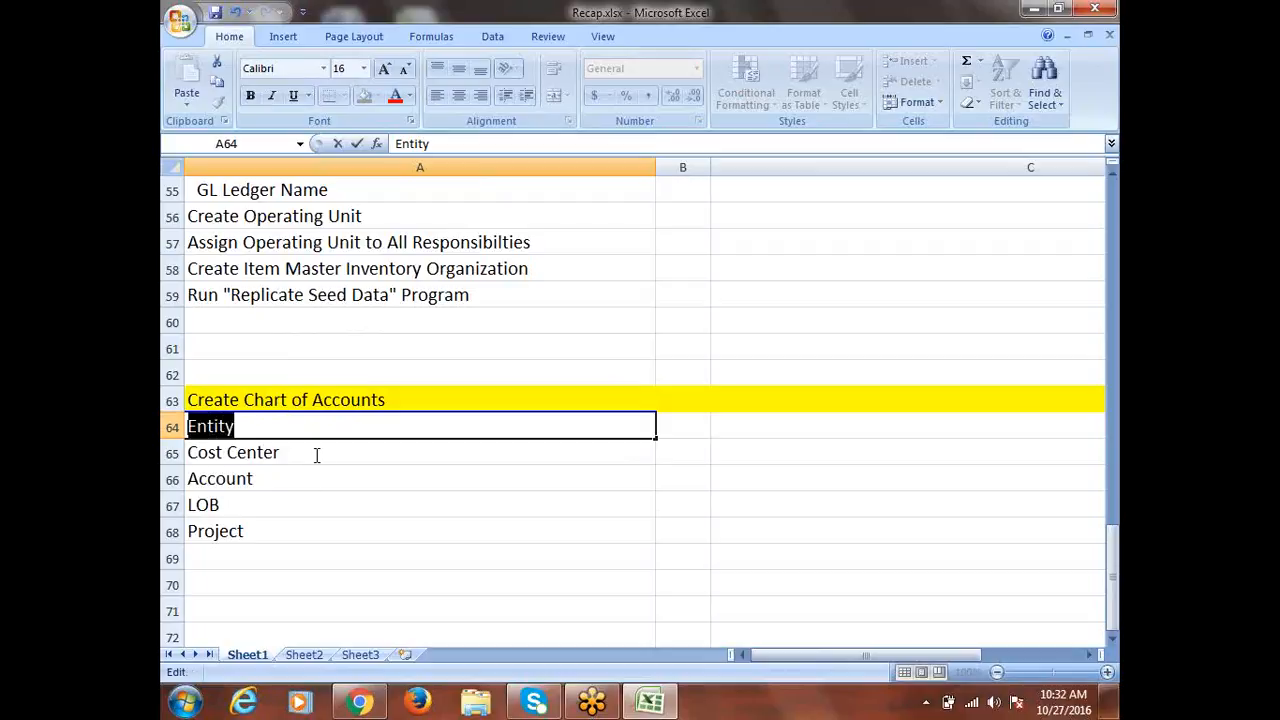
type("Company")
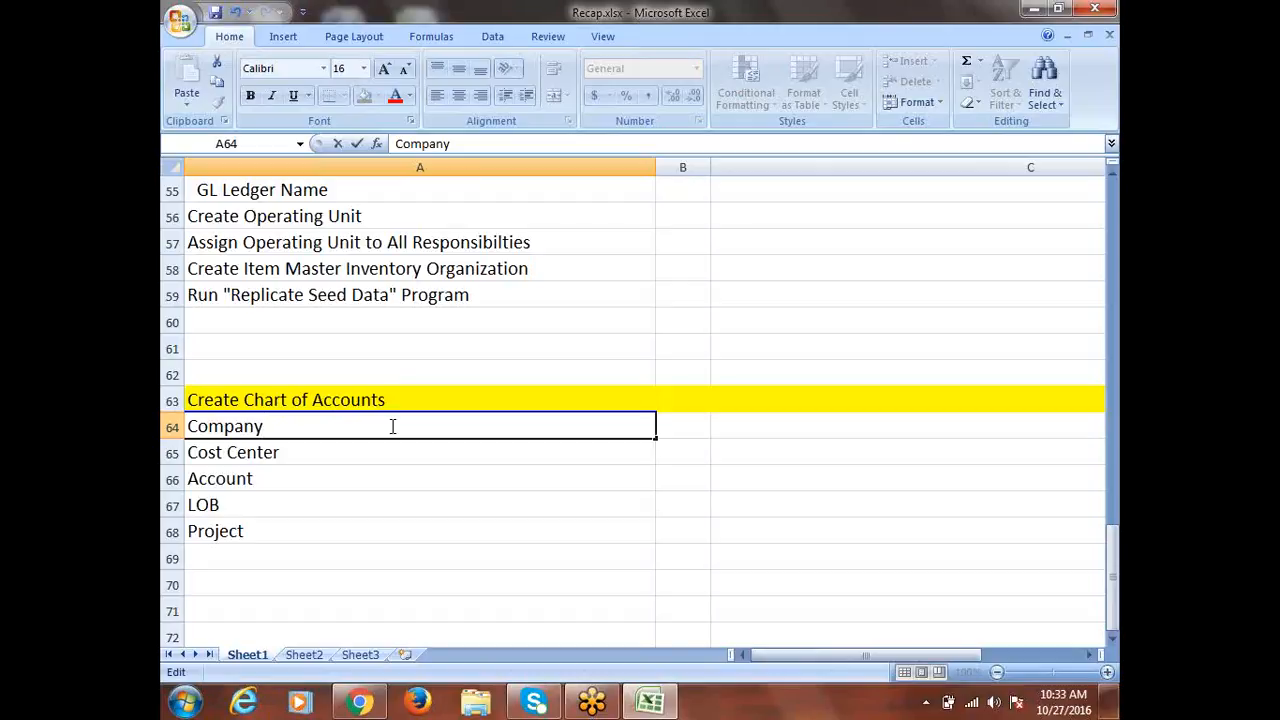
left_click(279, 453)
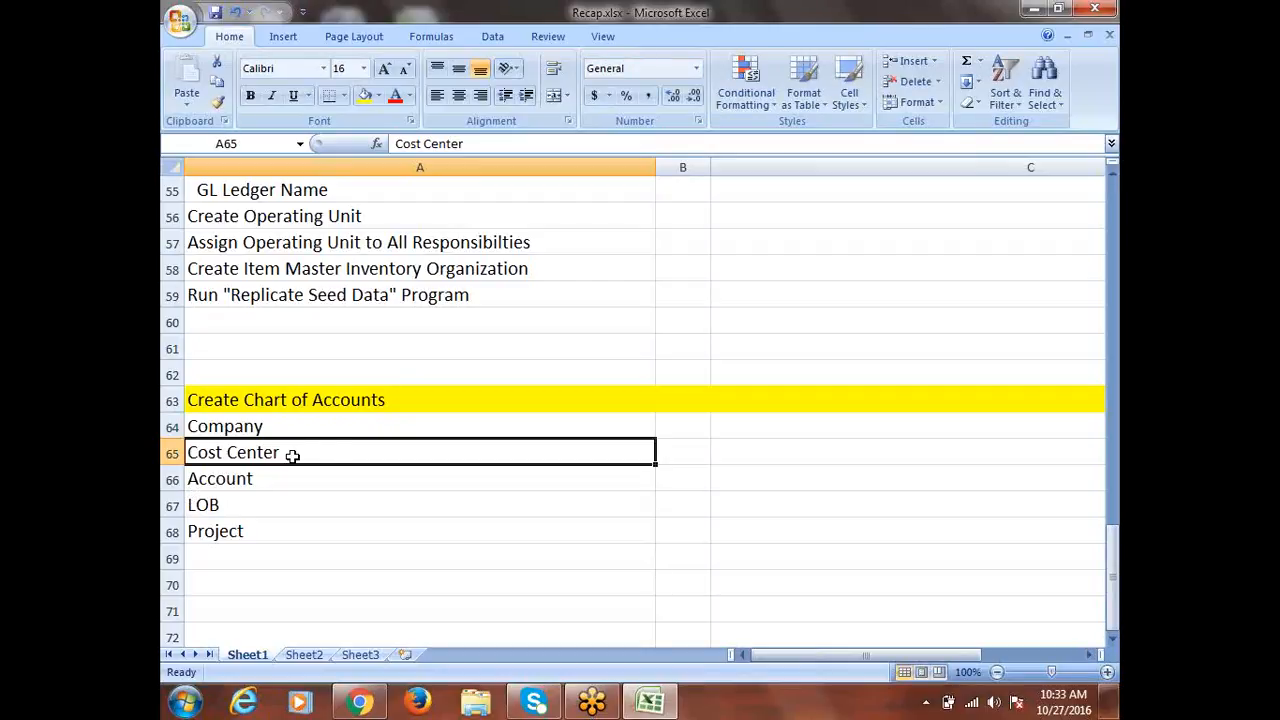
left_click(244, 484)
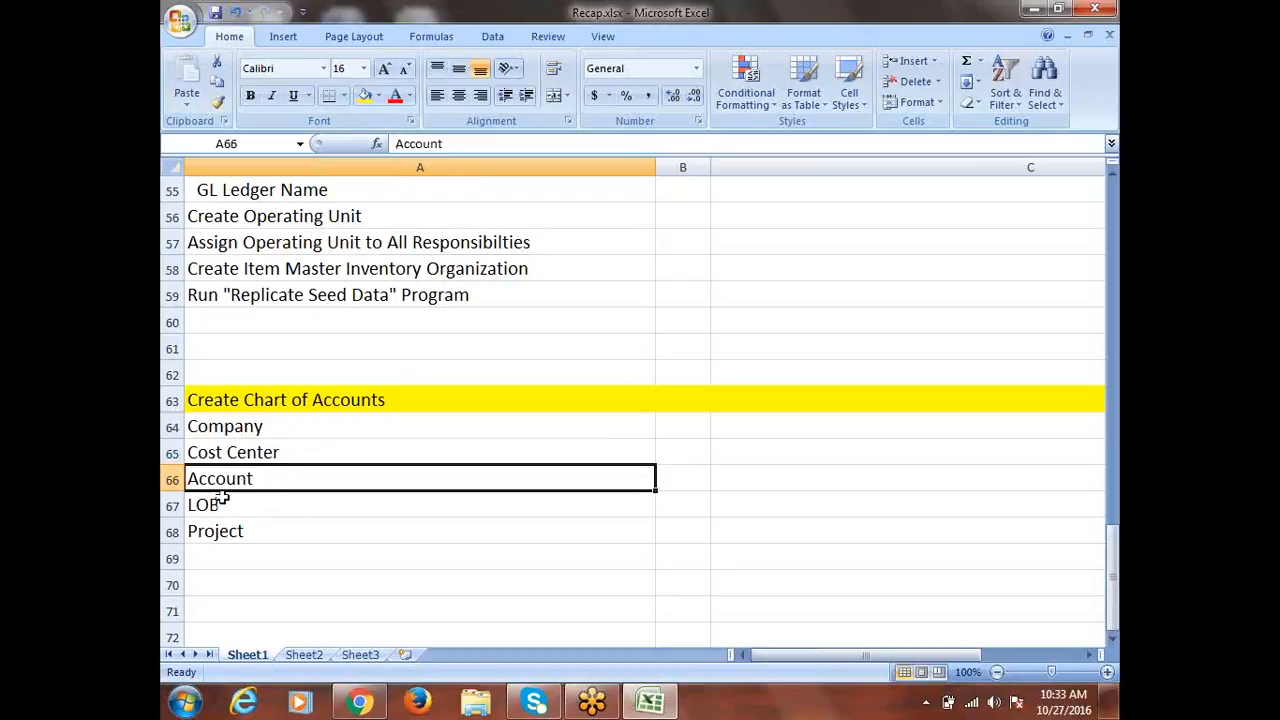
double_click(186, 479)
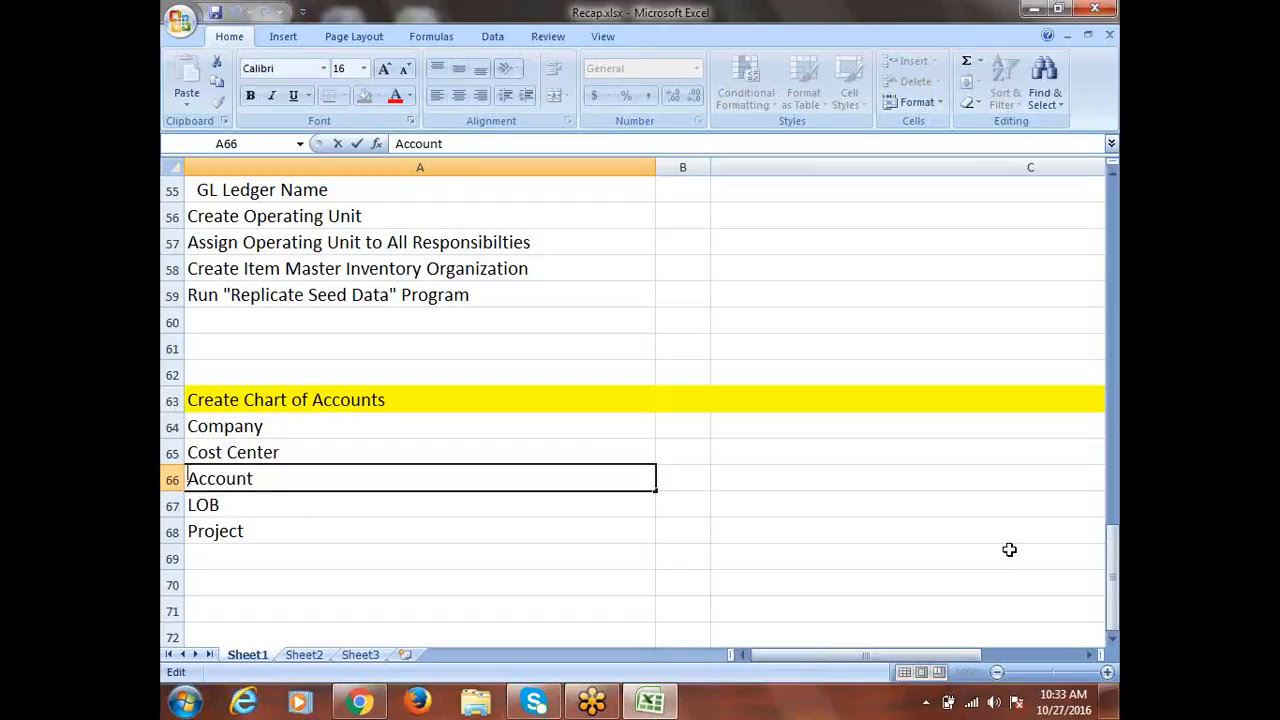
type("Na")
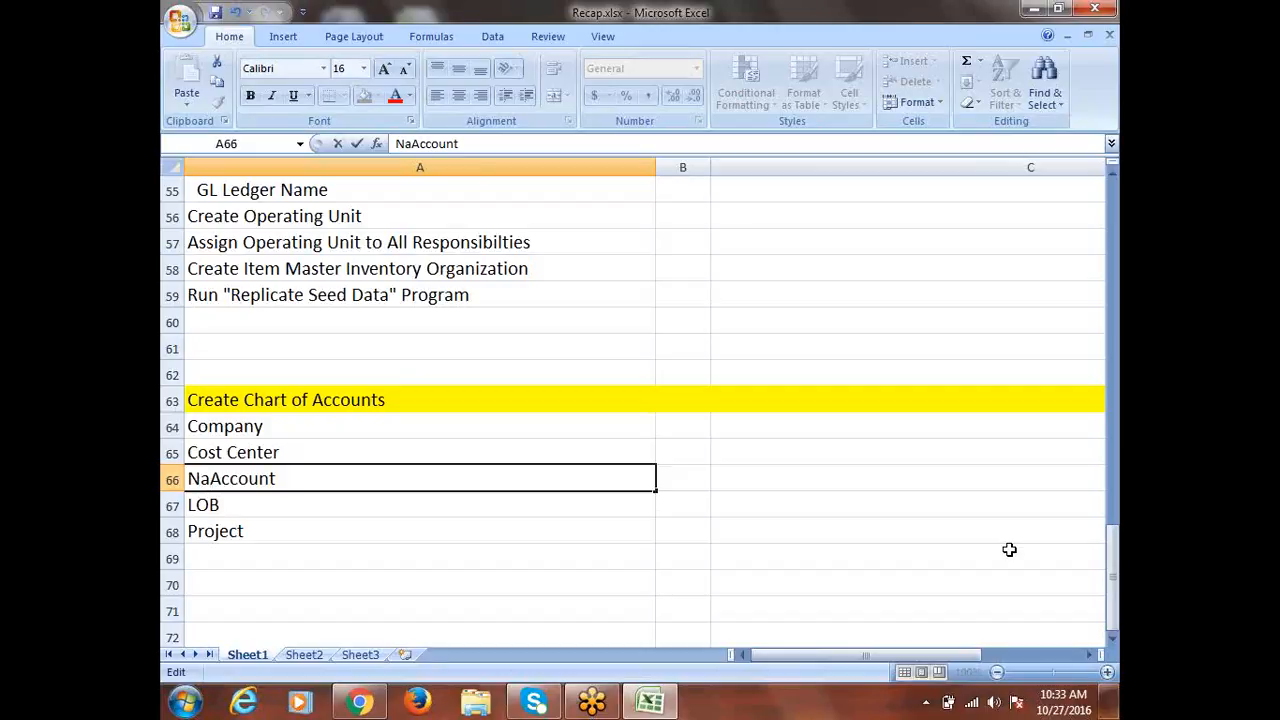
type("tural")
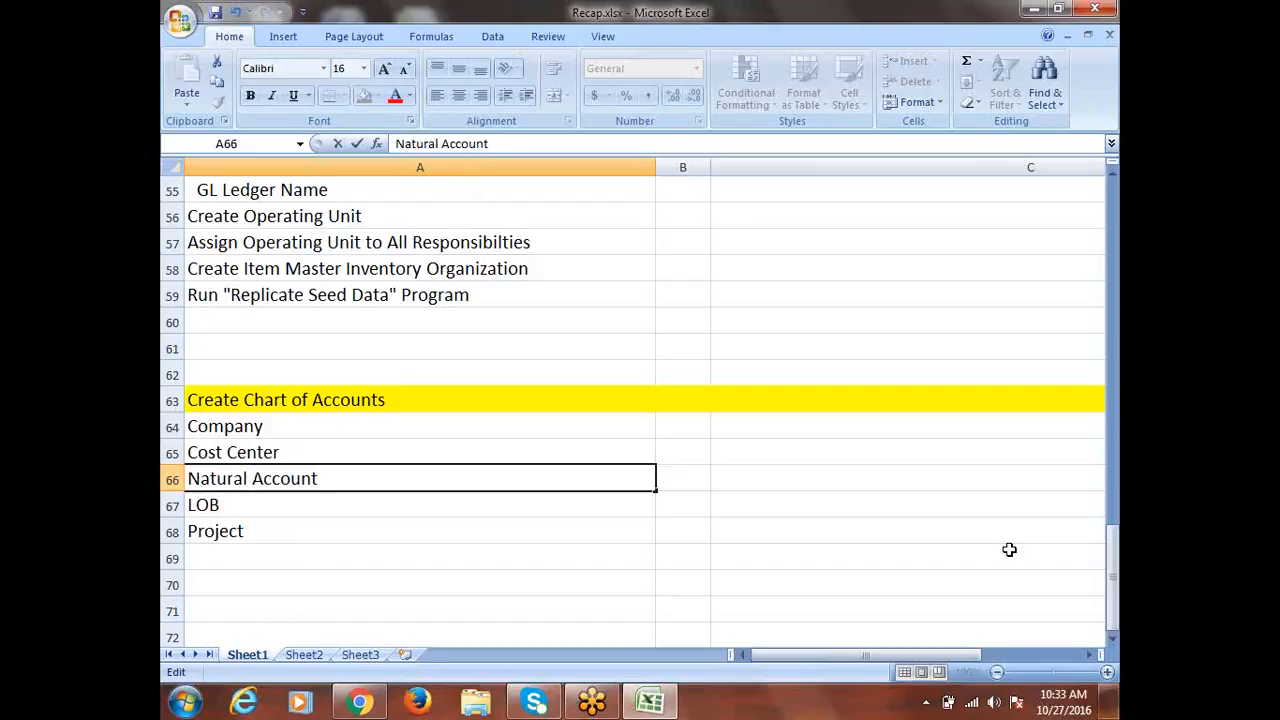
key("BackSpace")
key("BackSpace")
key("BackSpace")
key("BackSpace")
key("BackSpace")
key("BackSpace")
key("BackSpace")
key("BackSpace")
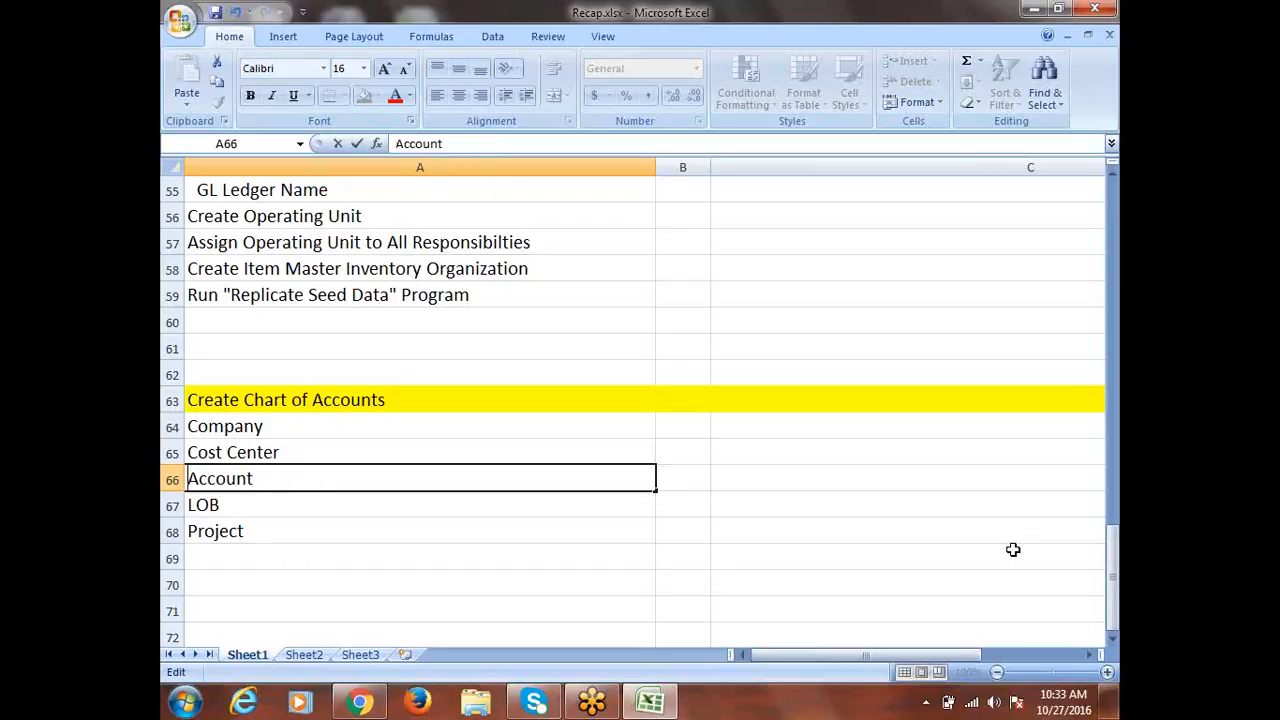
type("GL")
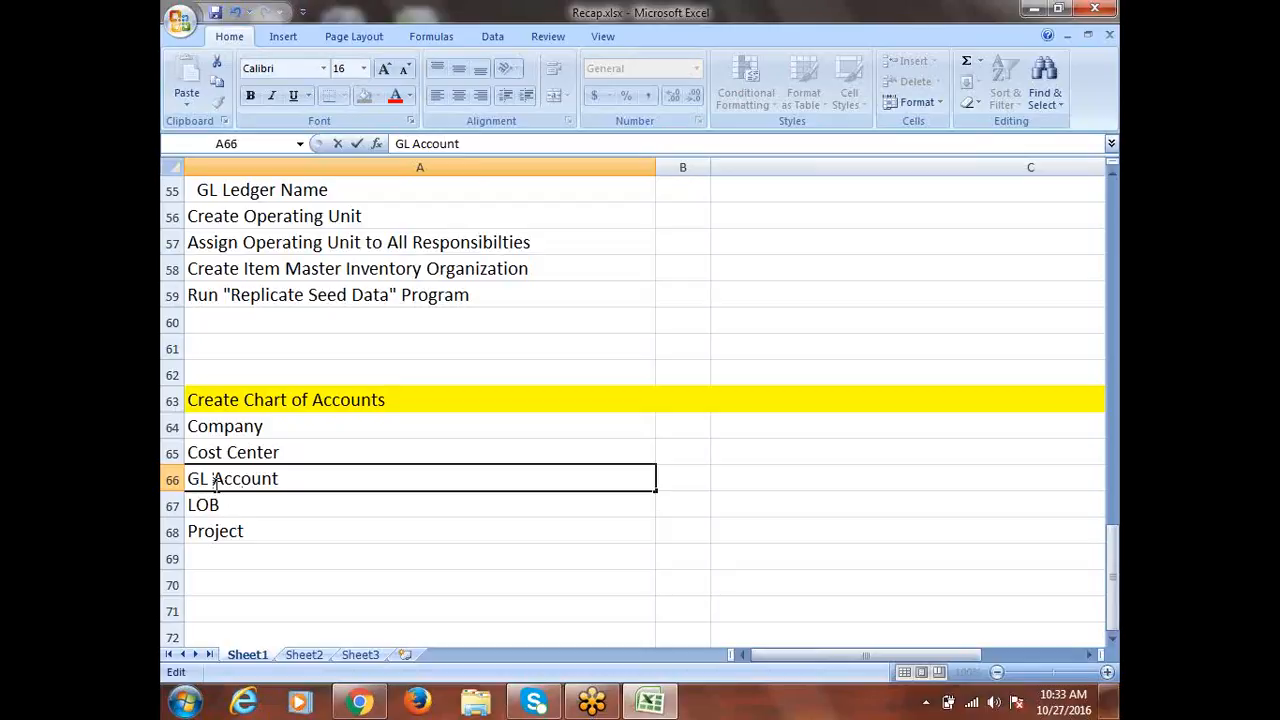
key("BackSpace")
key("BackSpace")
key("BackSpace")
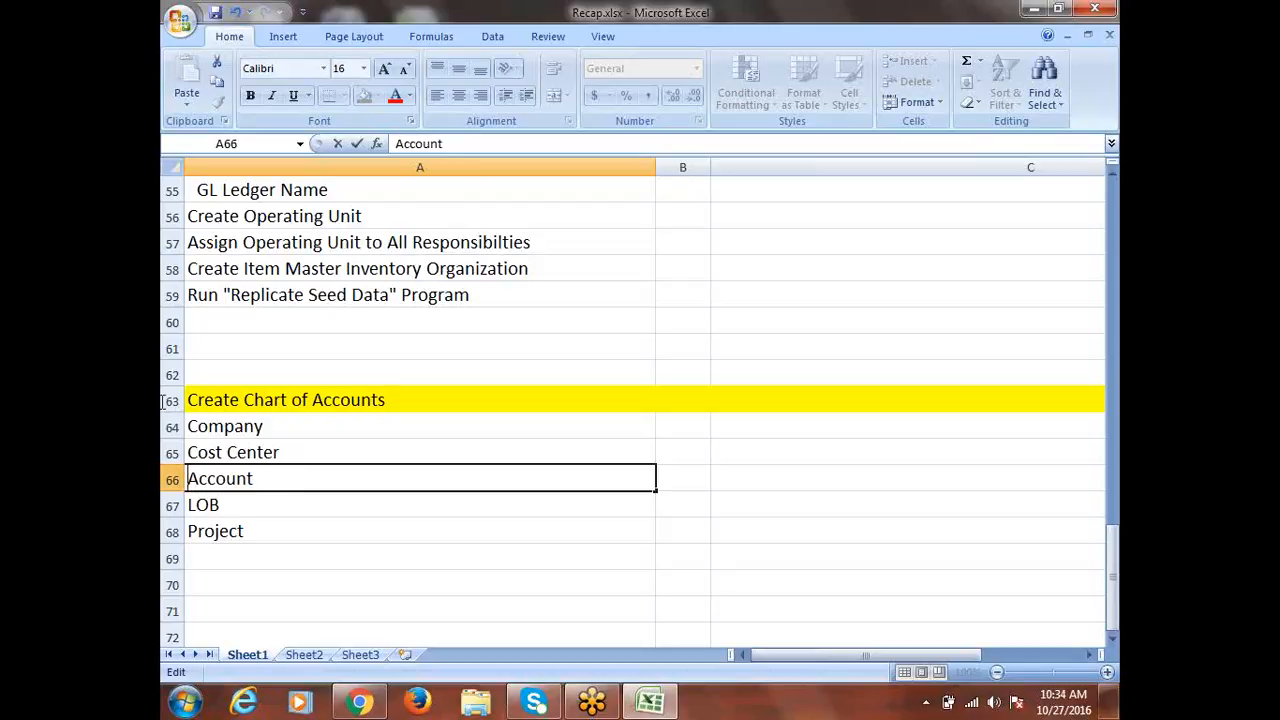
left_click(232, 506)
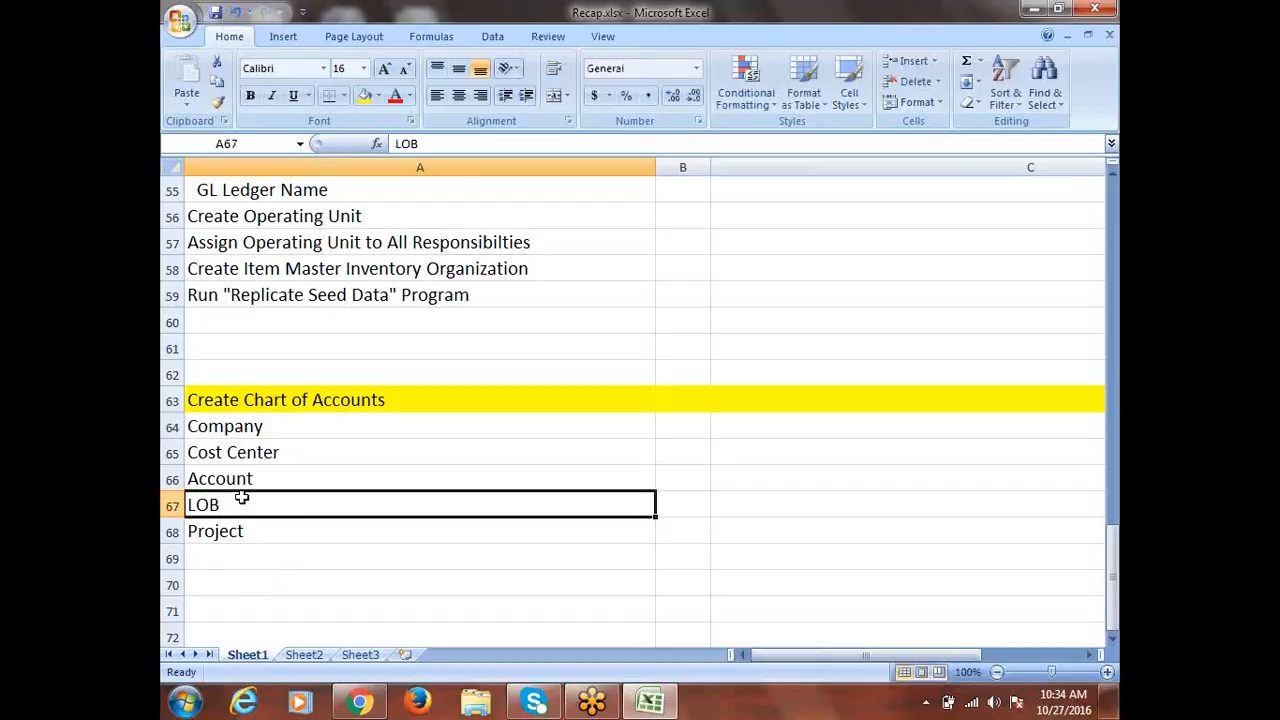
left_click(255, 426)
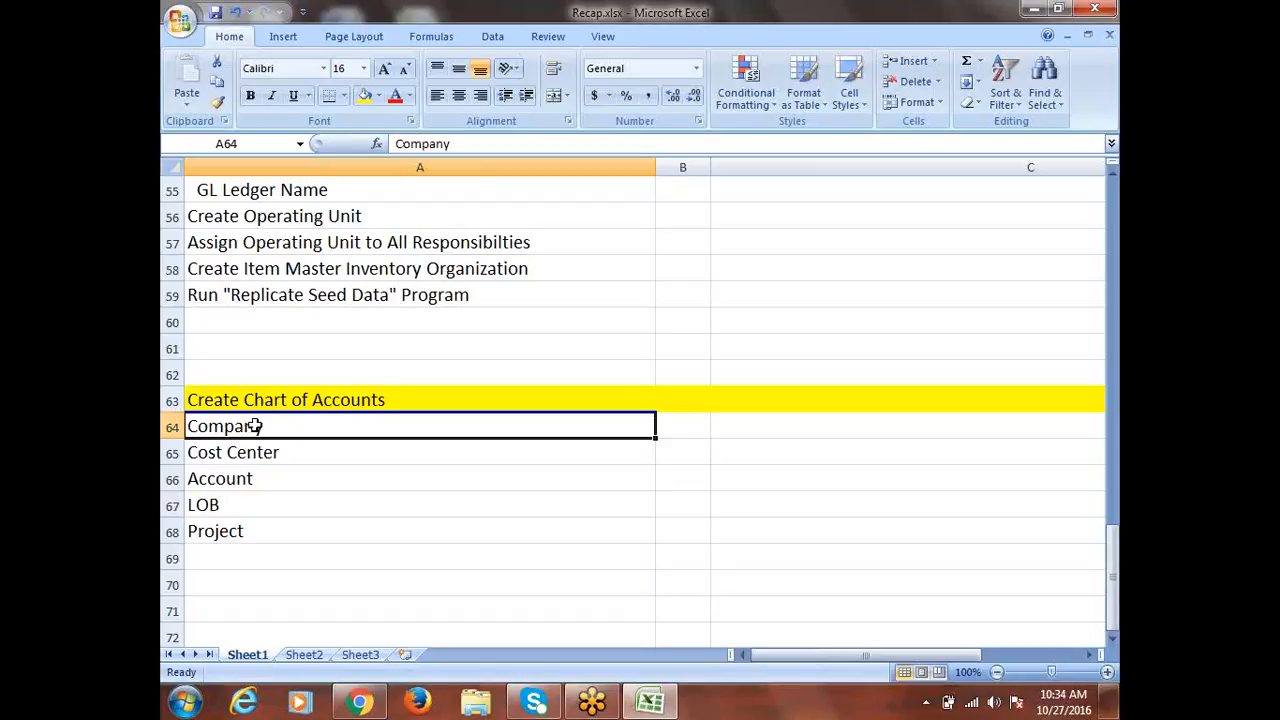
Enter ABC, ONE, TWO and THREE in cells A71 through A74
scroll(307, 572, "down", 2)
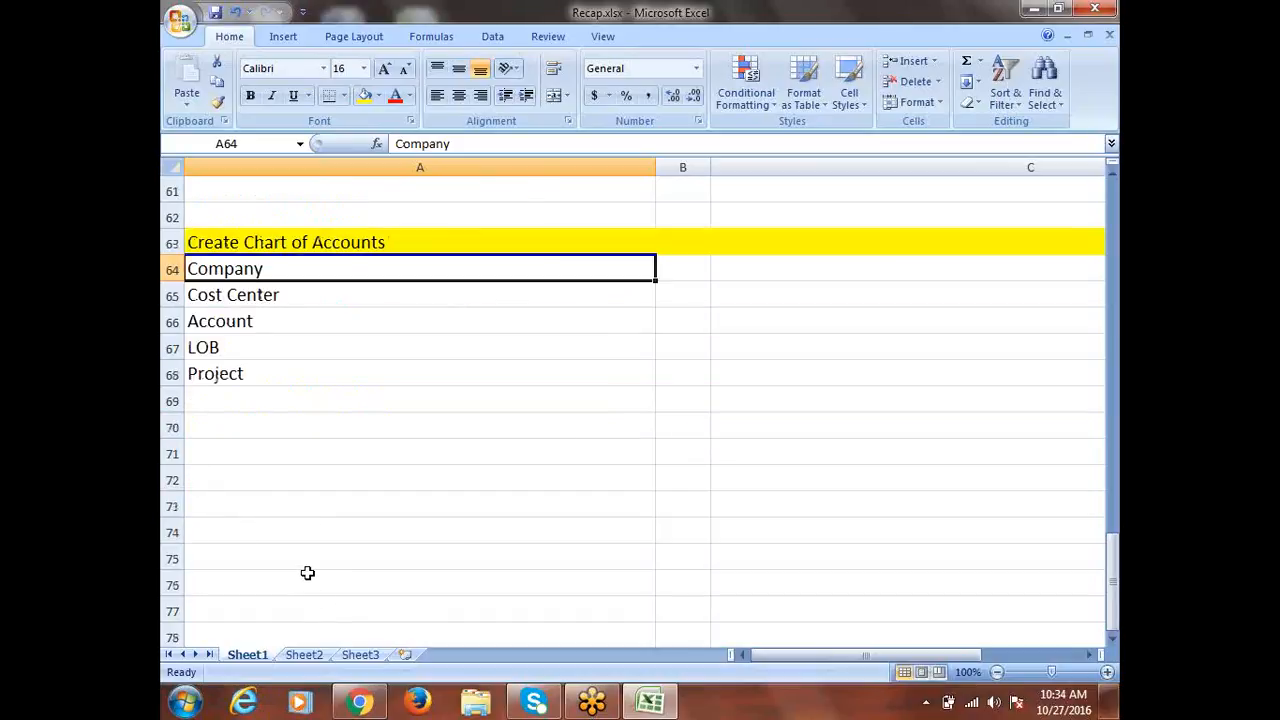
left_click(313, 441)
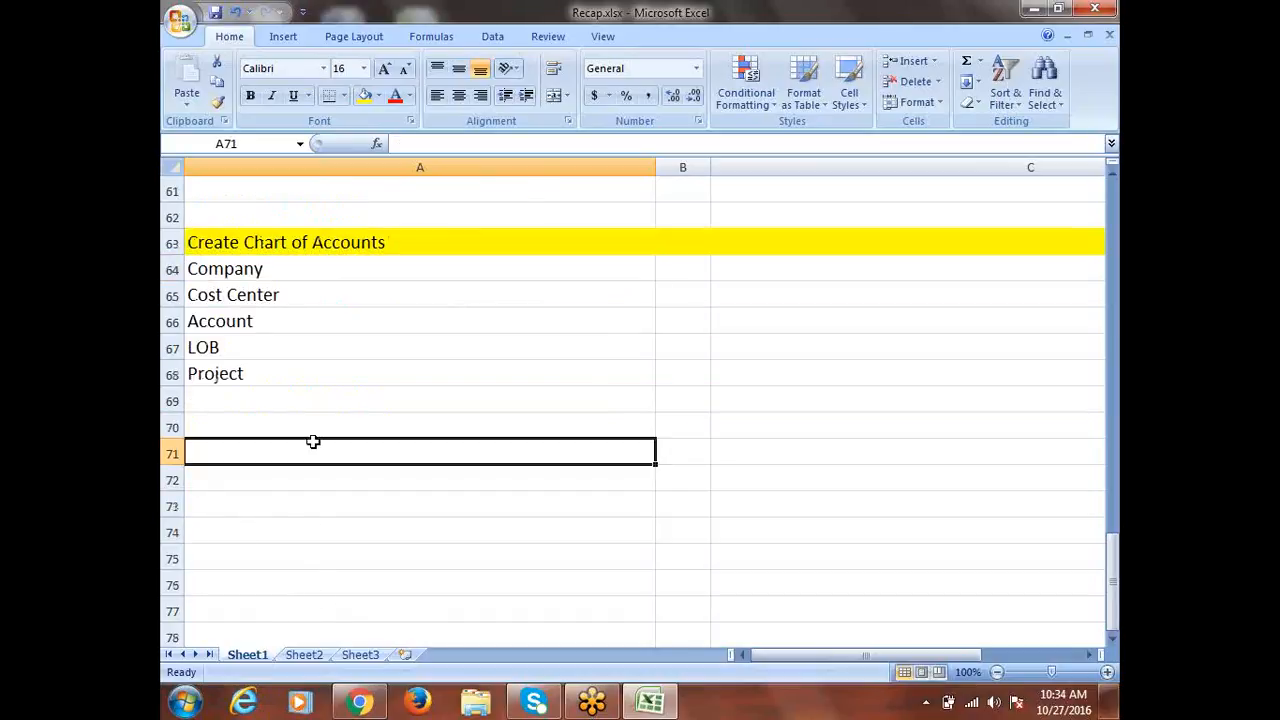
type("ABC")
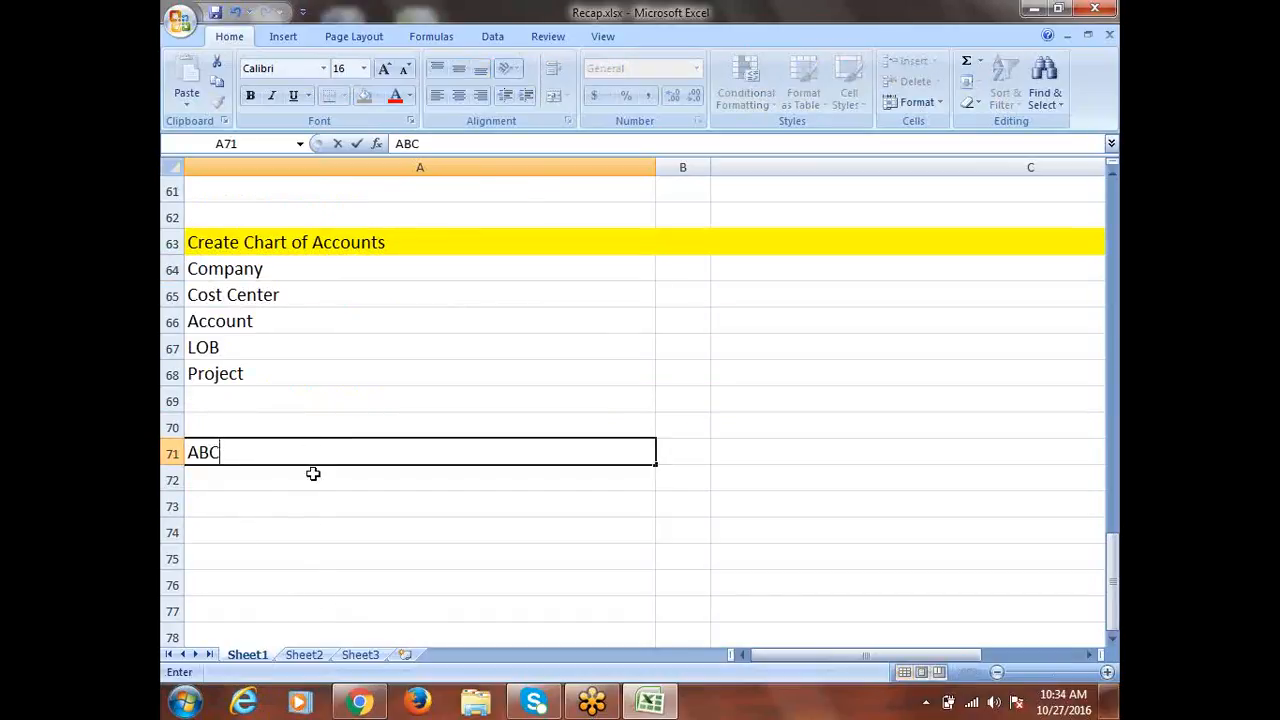
key("Return")
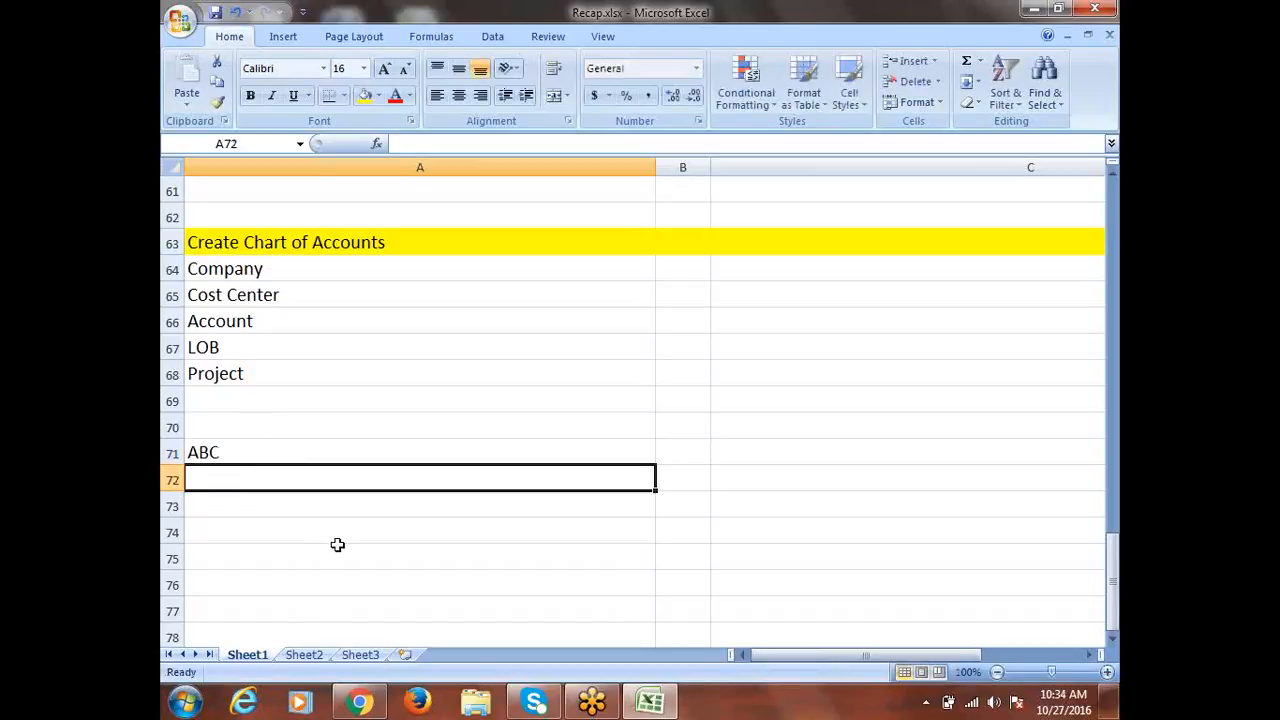
type("1")
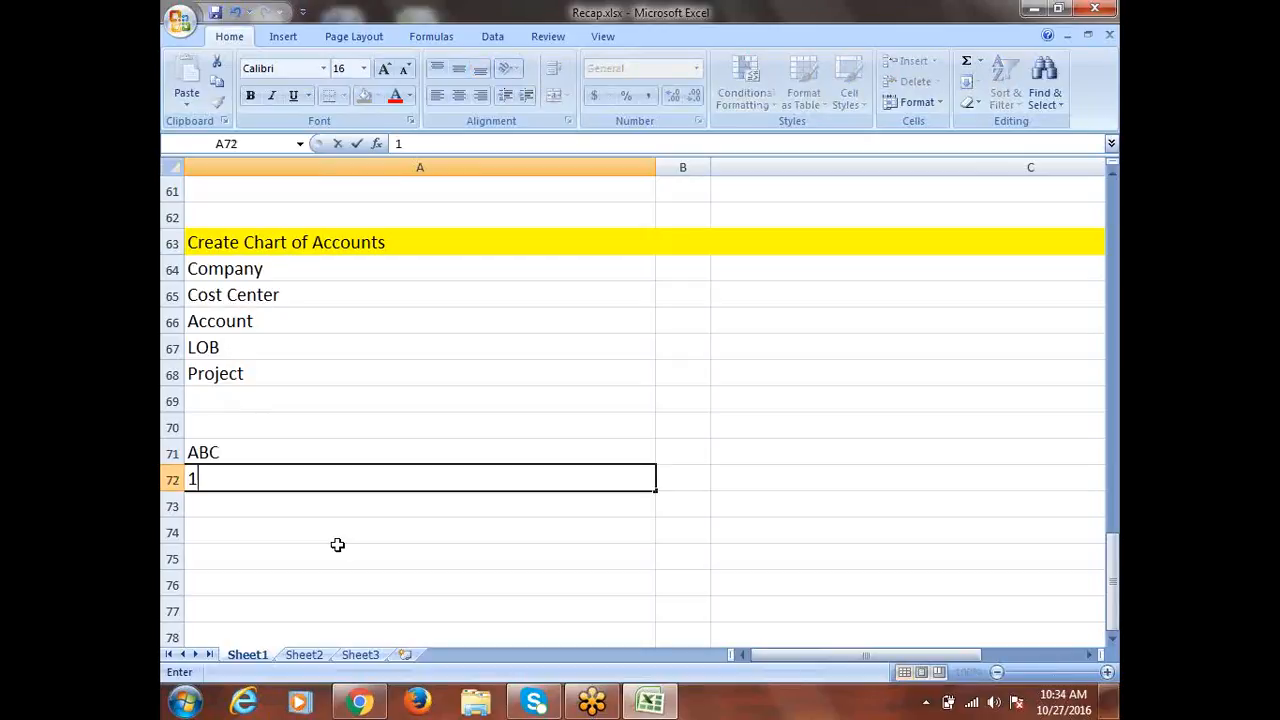
type("ONE")
key("Return")
type("TWO")
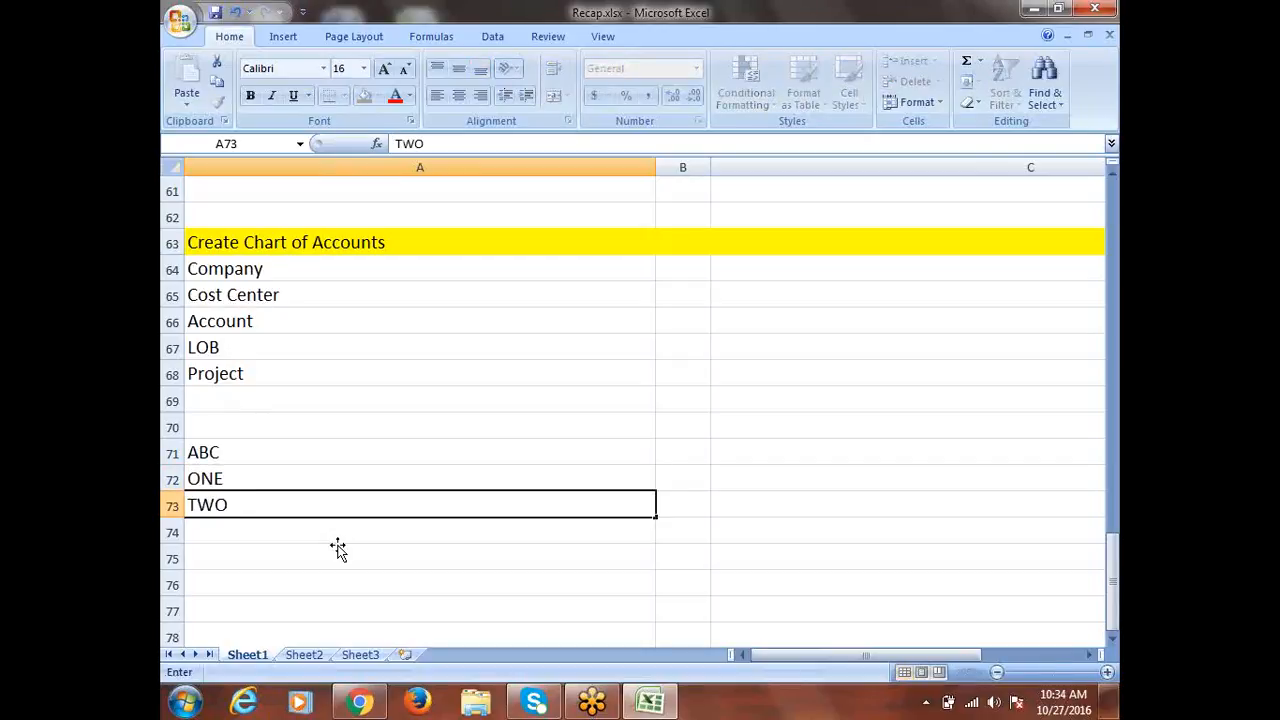
key("Return")
type("THREE")
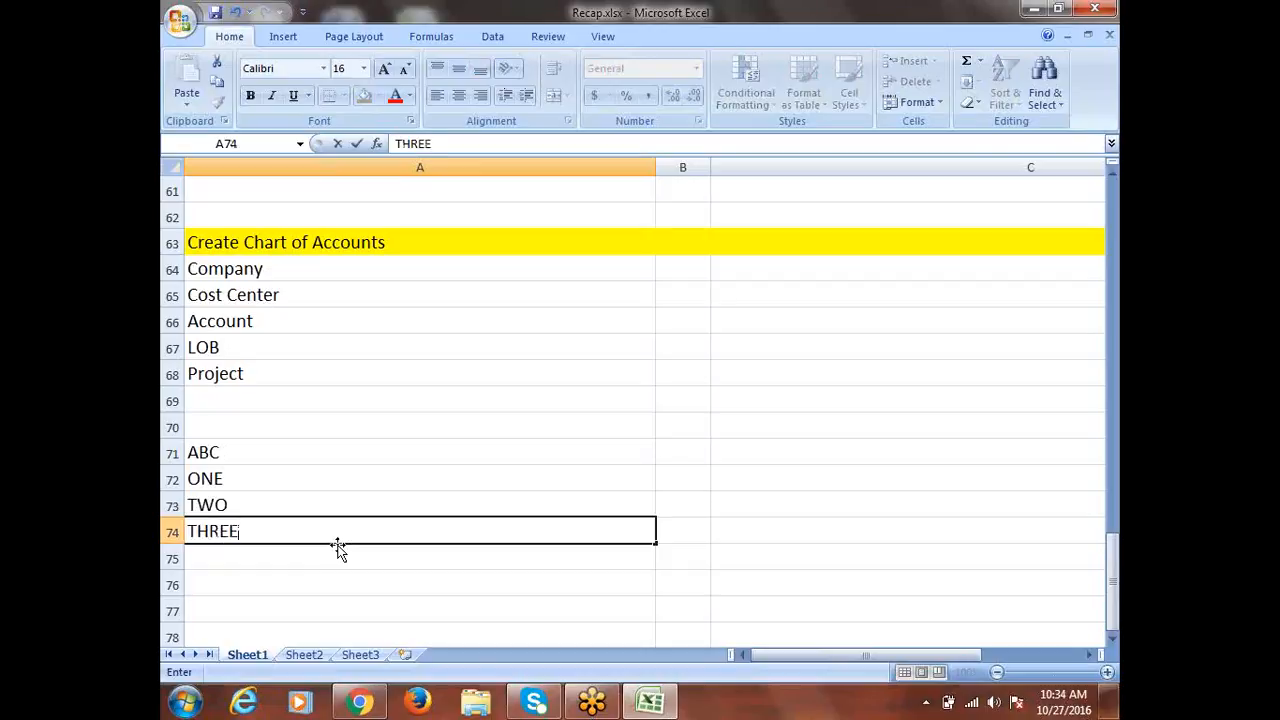
left_click(233, 457)
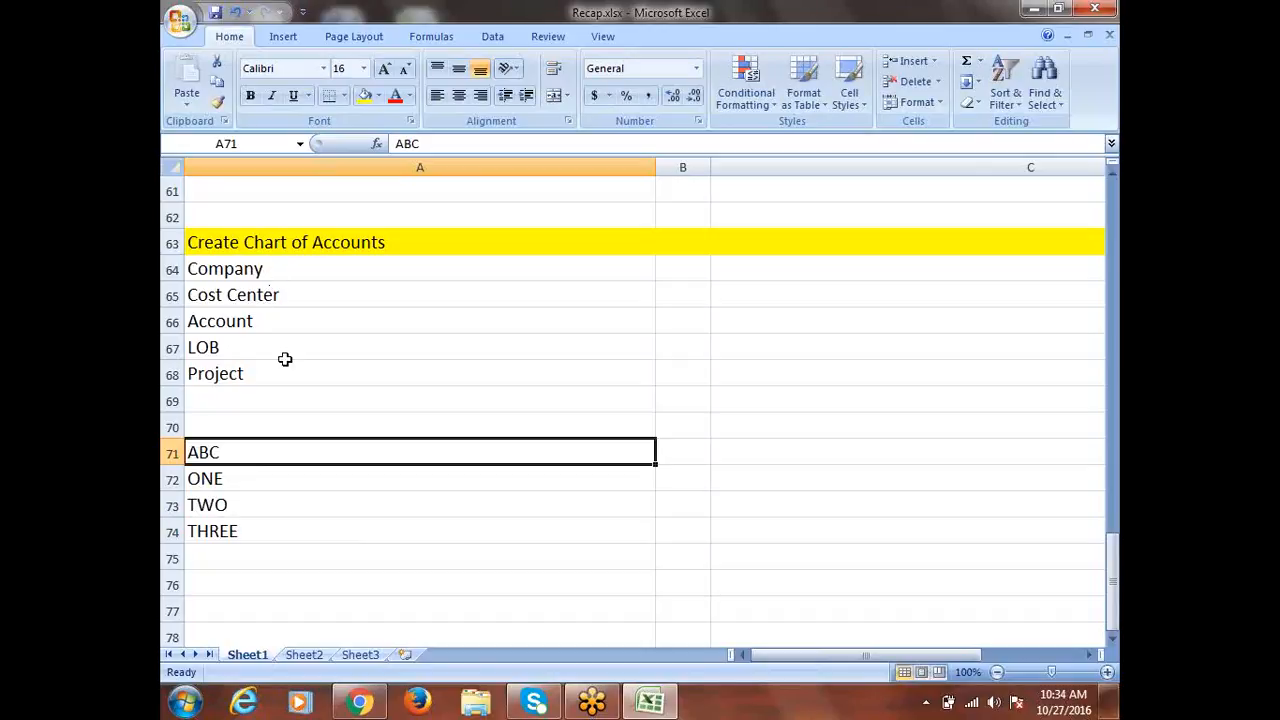
left_click(233, 268)
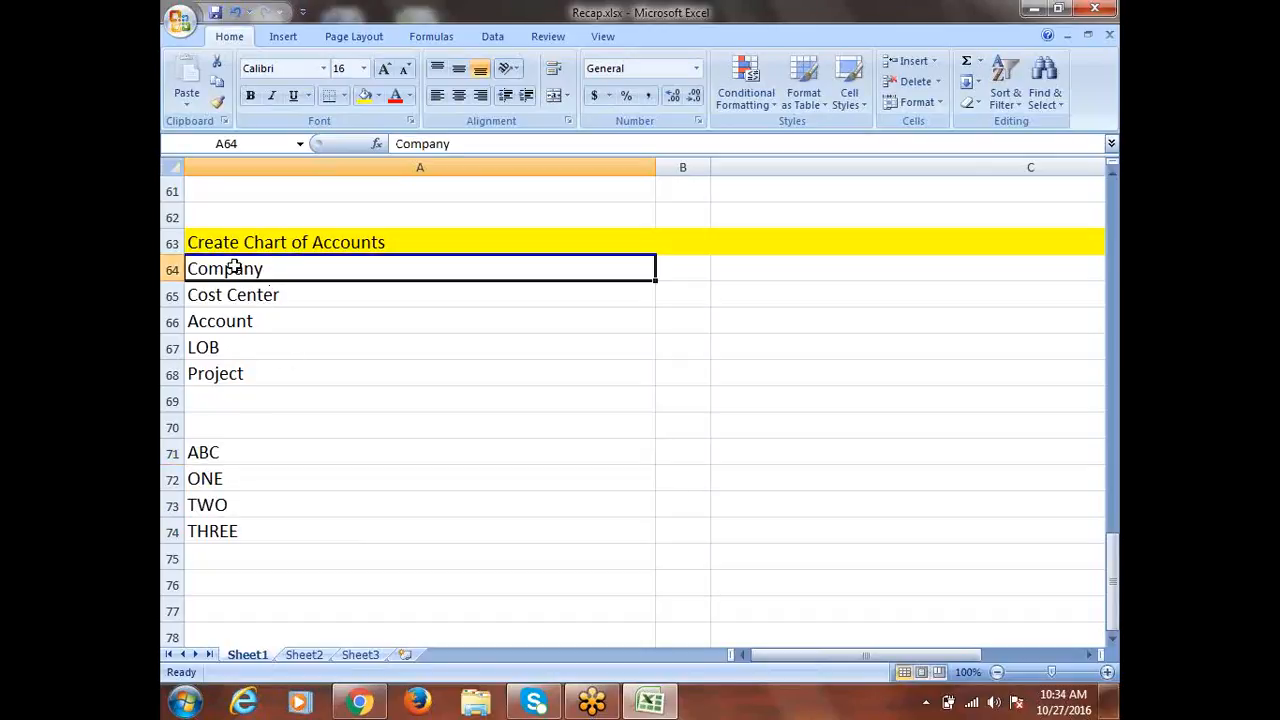
left_click(215, 455)
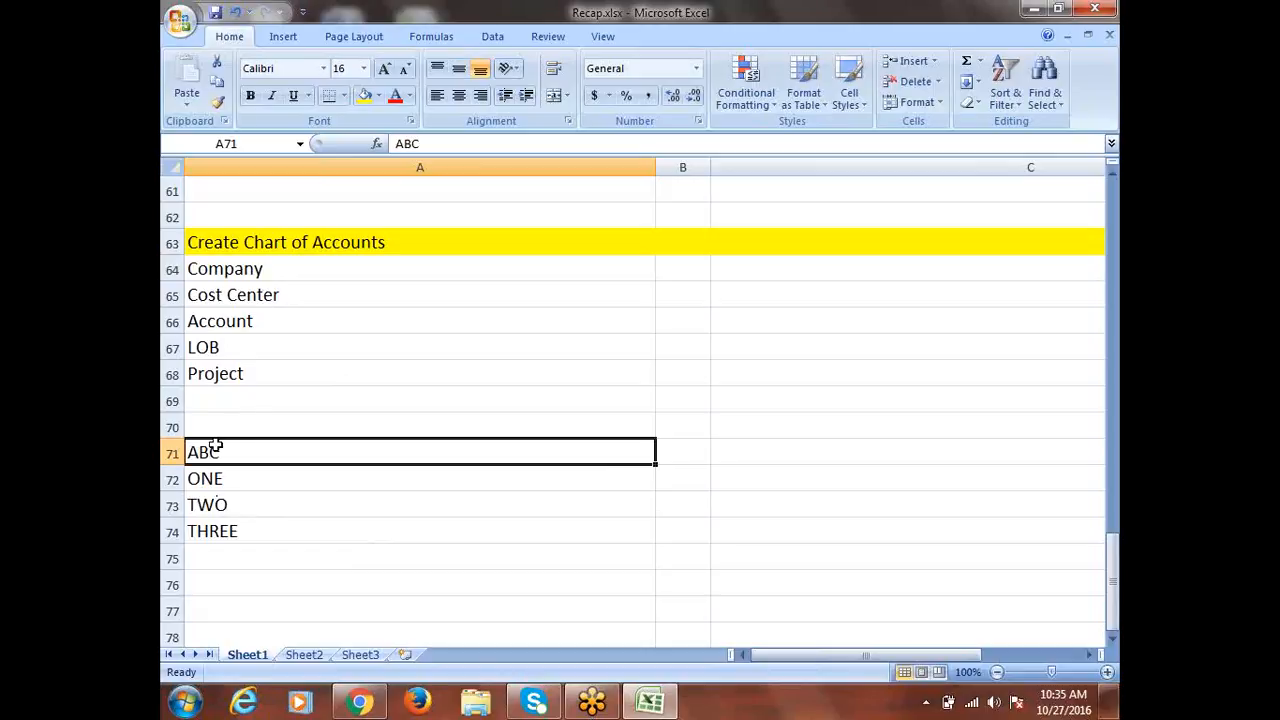
left_click(261, 268)
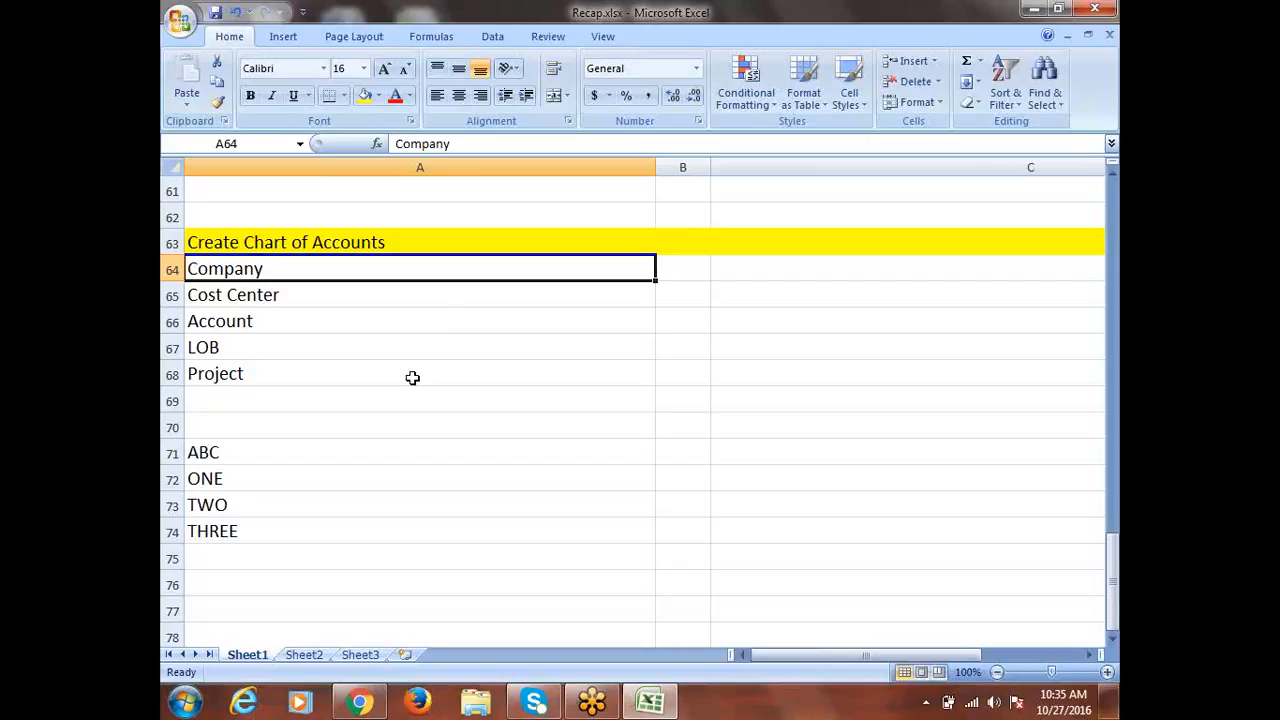
left_click(252, 346)
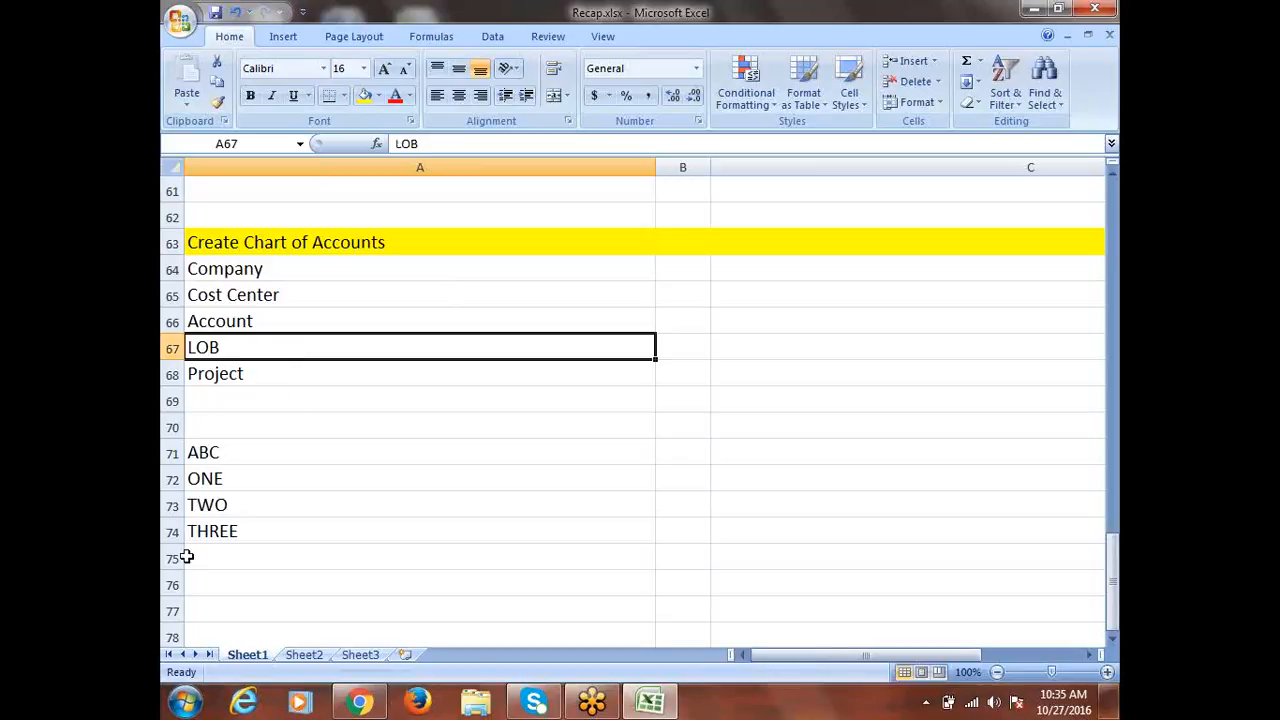
left_click_drag(210, 477, 227, 531)
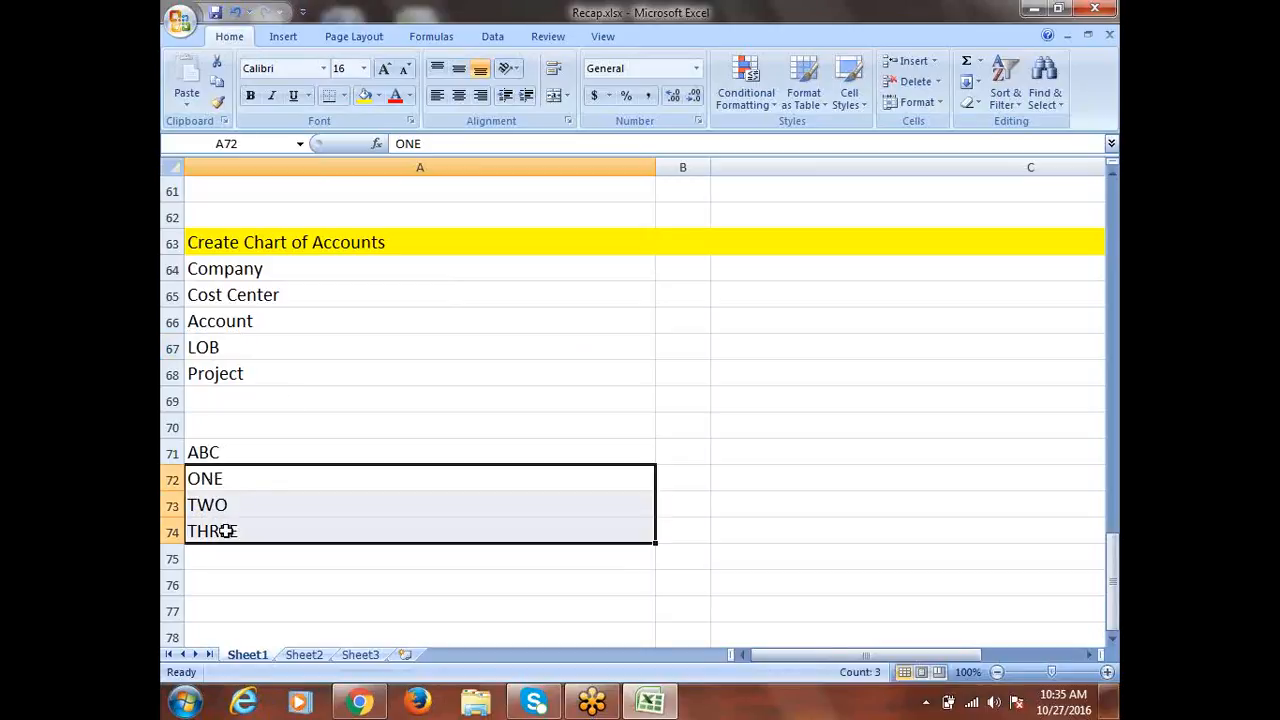
left_click_drag(252, 478, 240, 524)
left_click(243, 270)
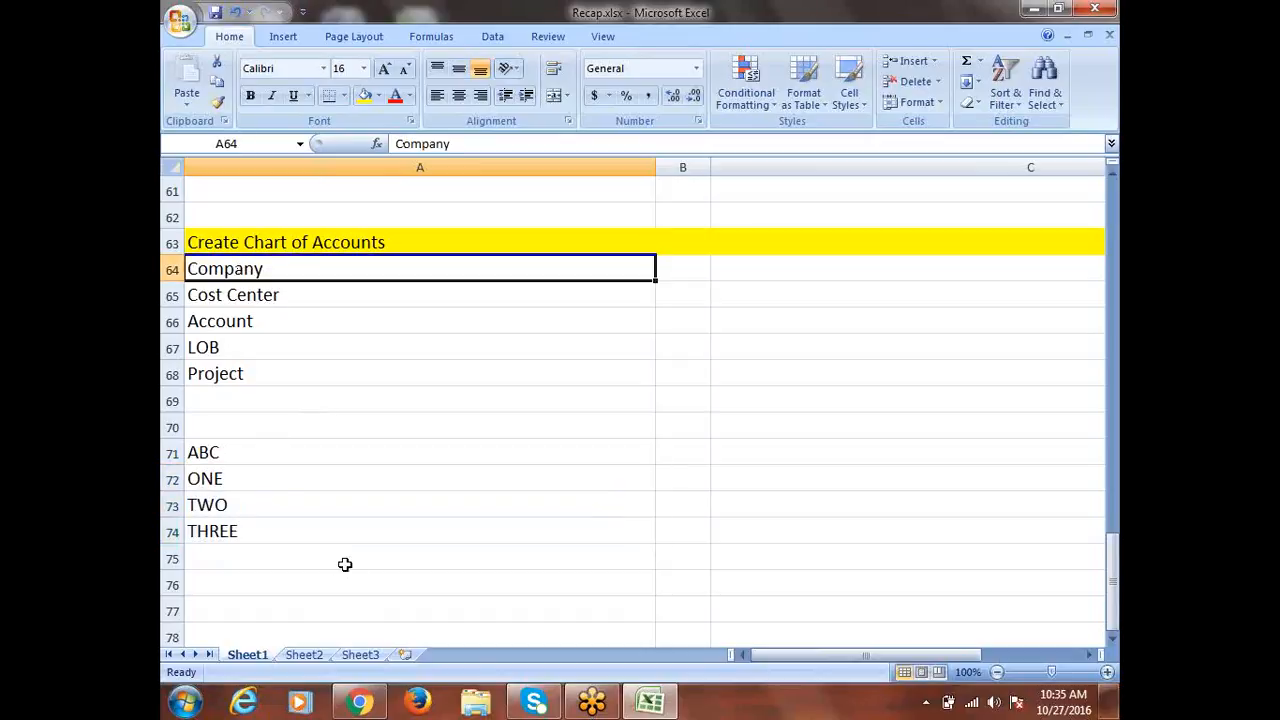
left_click_drag(224, 476, 235, 531)
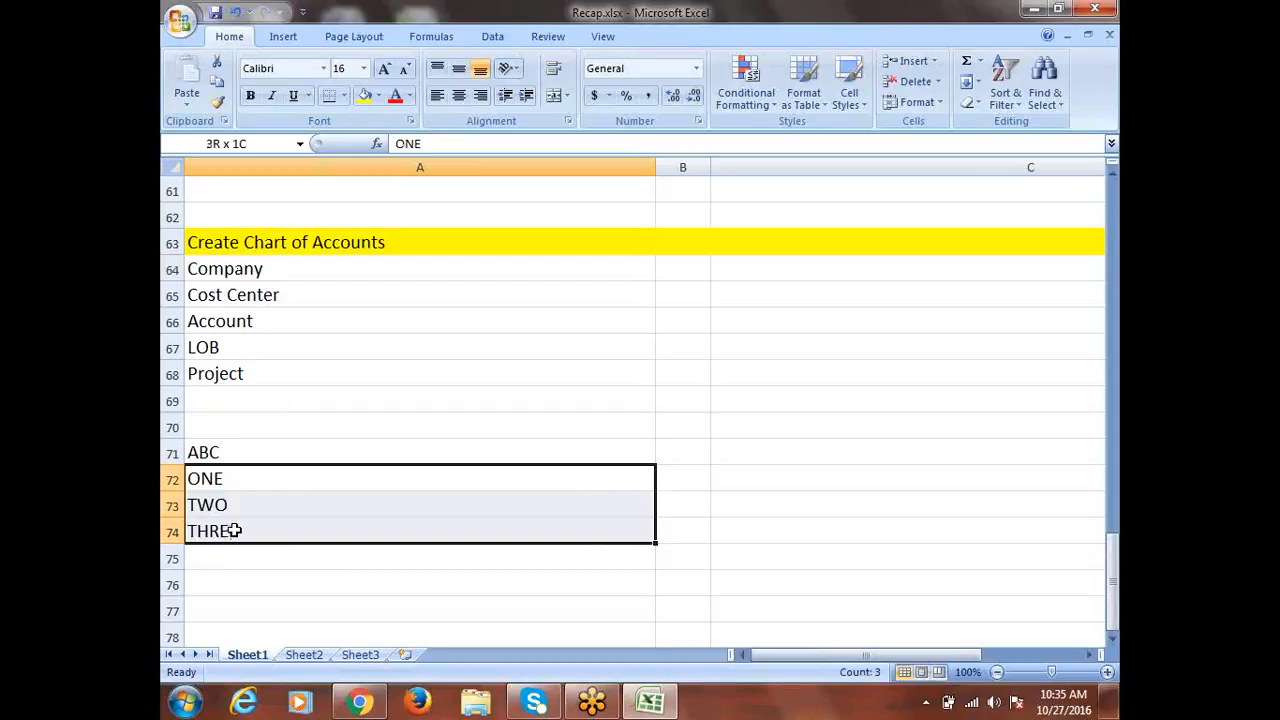
left_click_drag(223, 481, 230, 538)
left_click(252, 272)
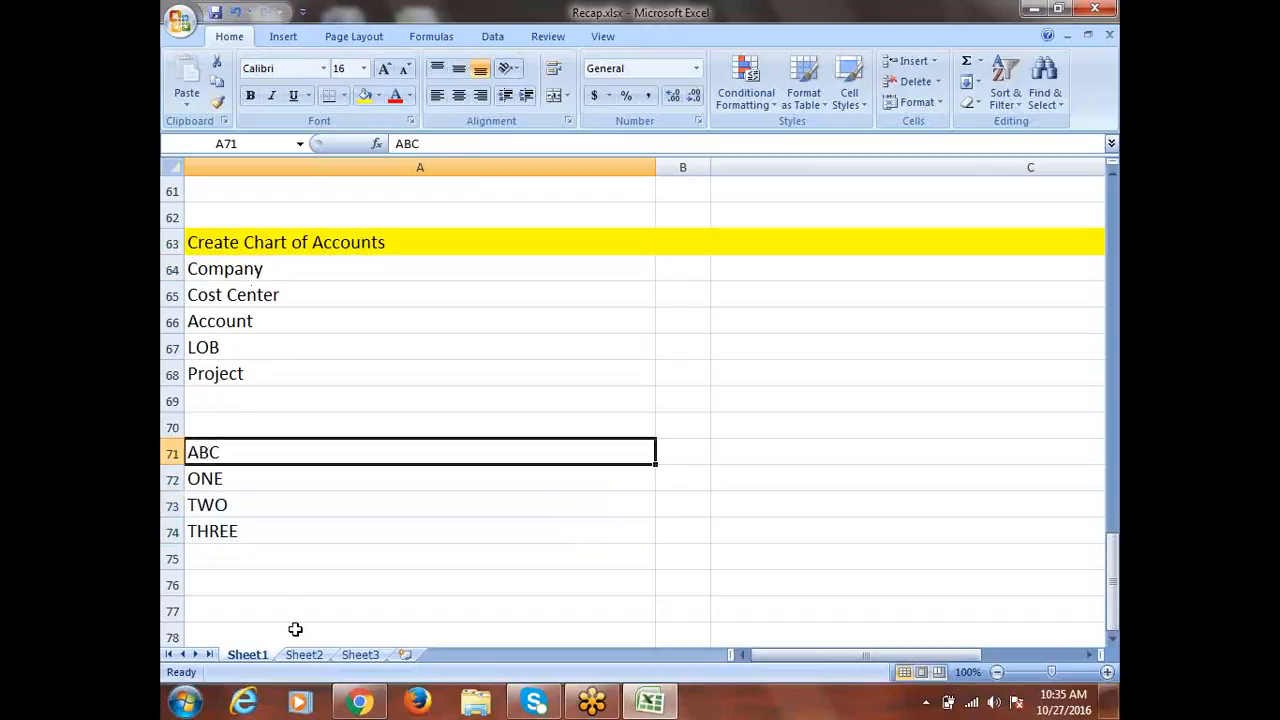
left_click_drag(214, 476, 220, 532)
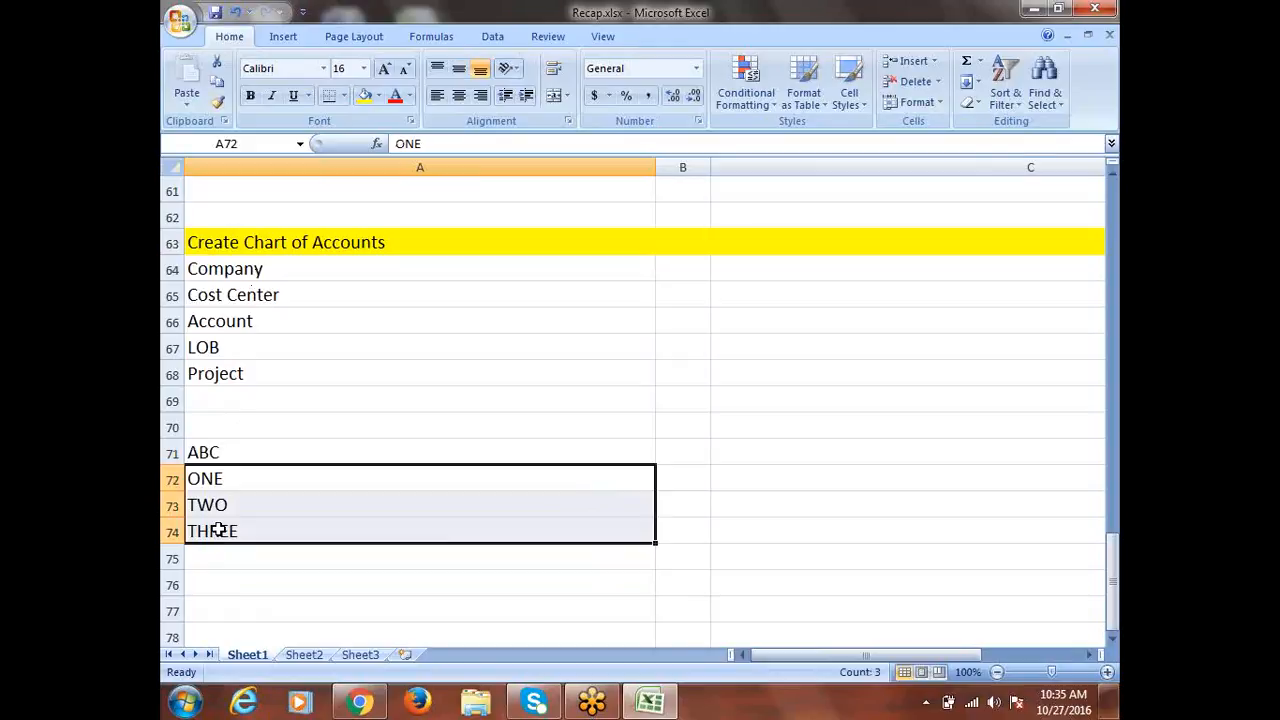
left_click(240, 350)
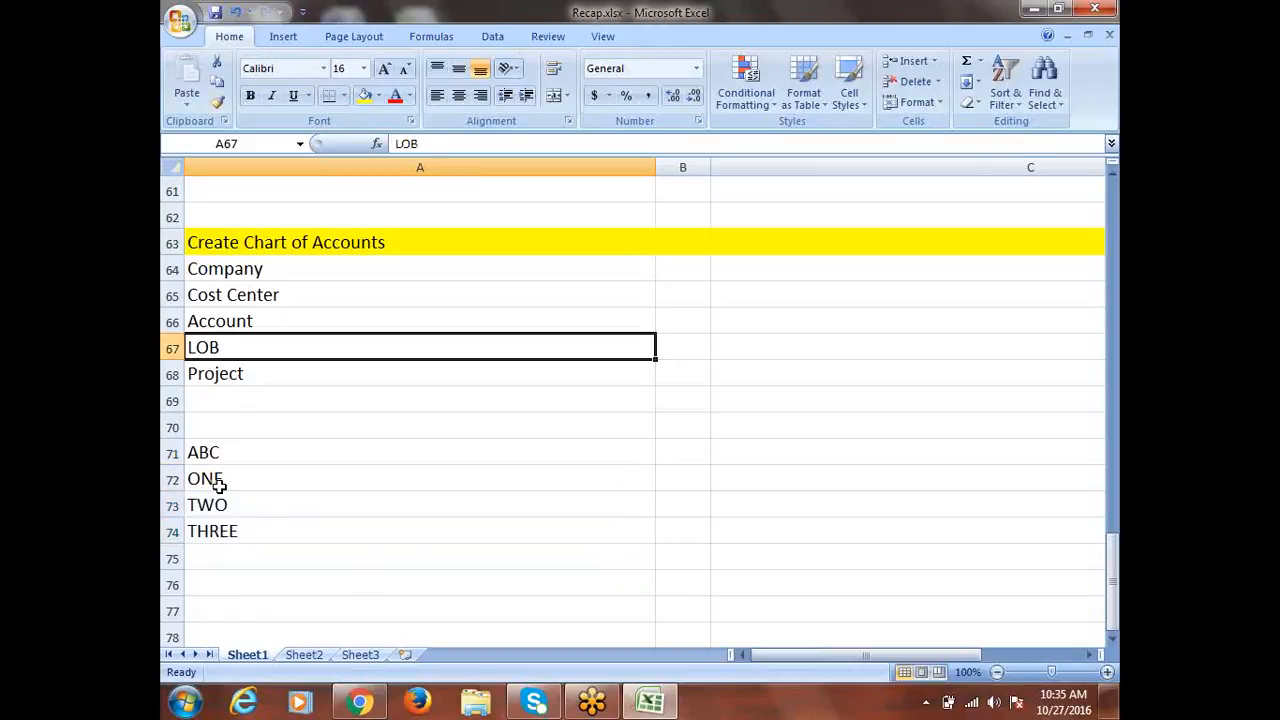
left_click_drag(214, 482, 222, 535)
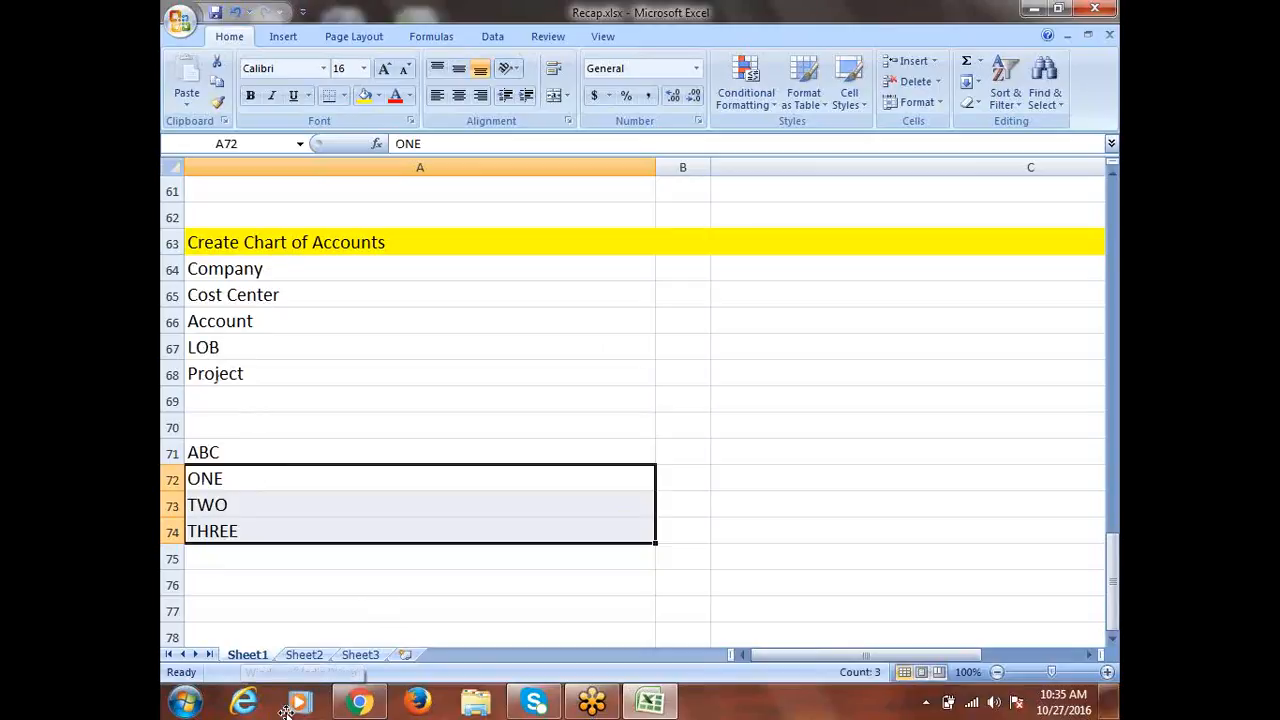
left_click(259, 266)
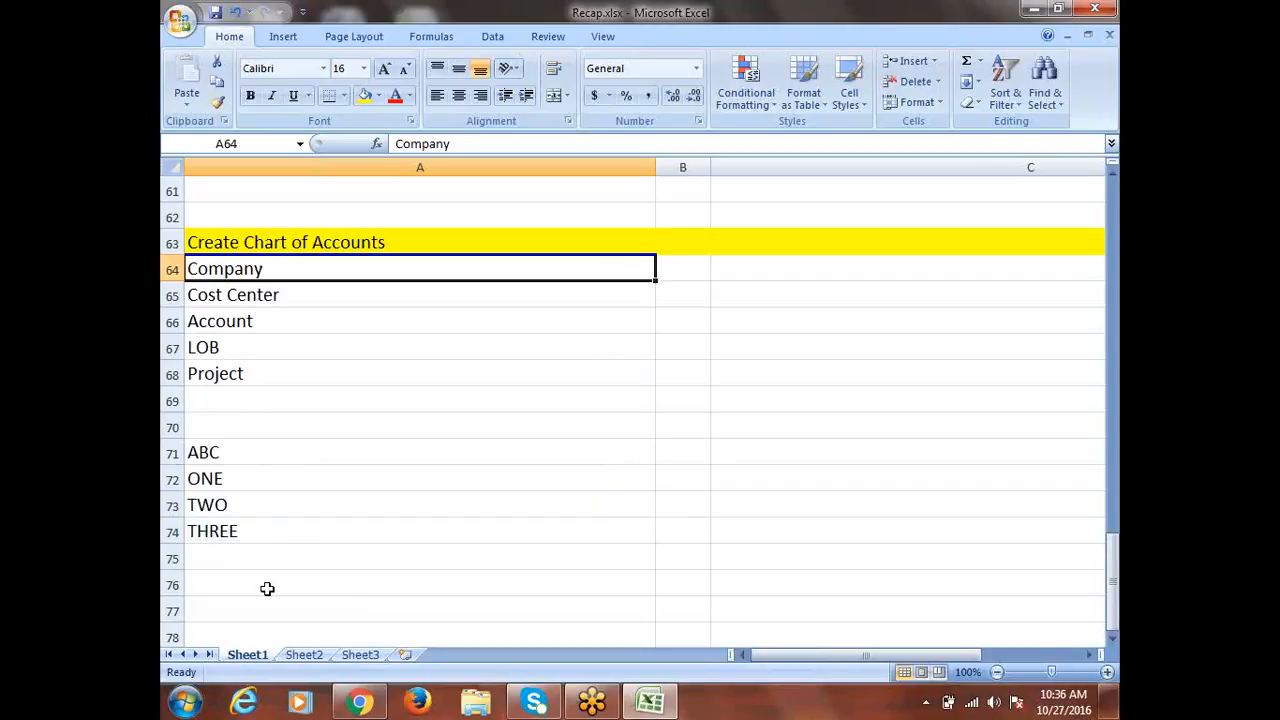
left_click_drag(226, 481, 224, 530)
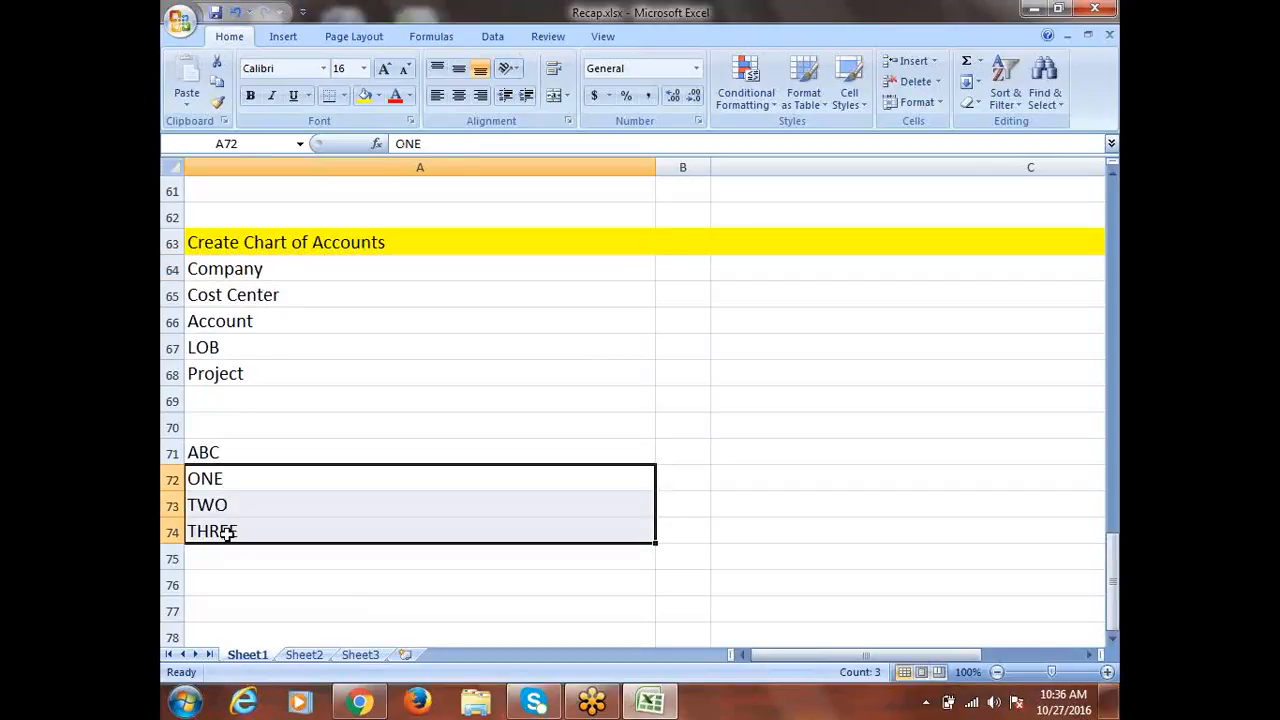
left_click(232, 346)
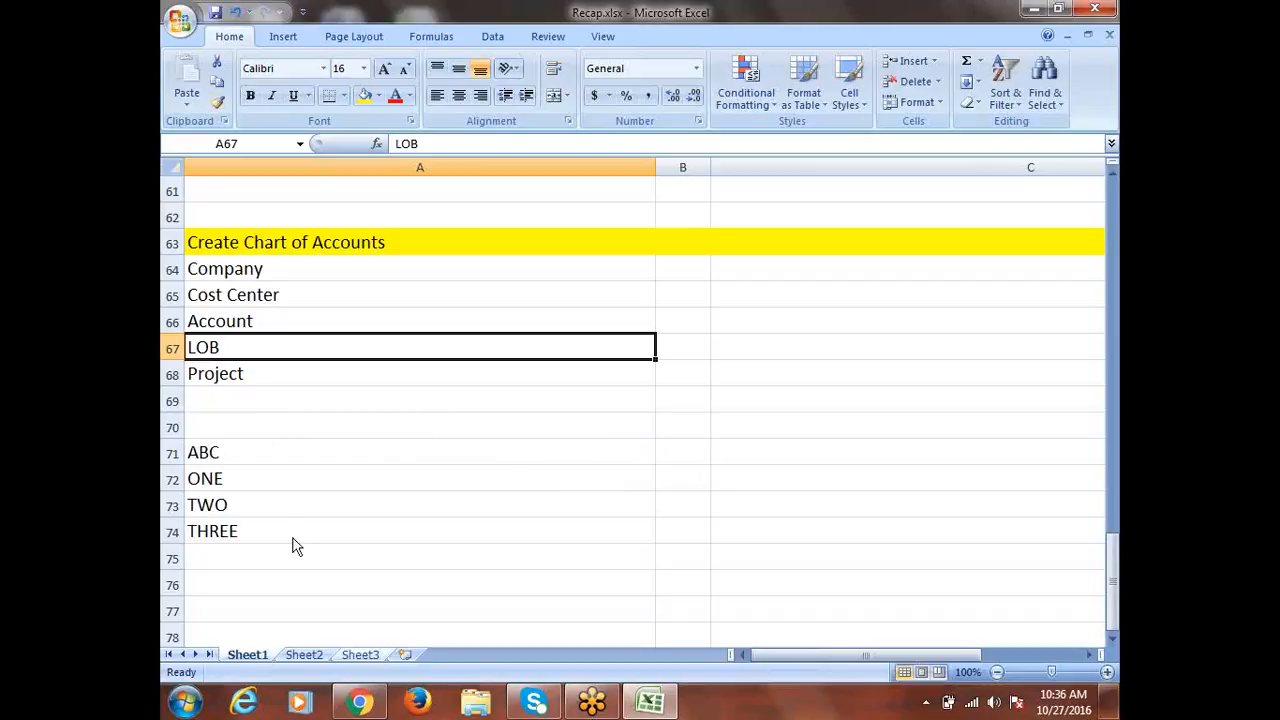
left_click(243, 373)
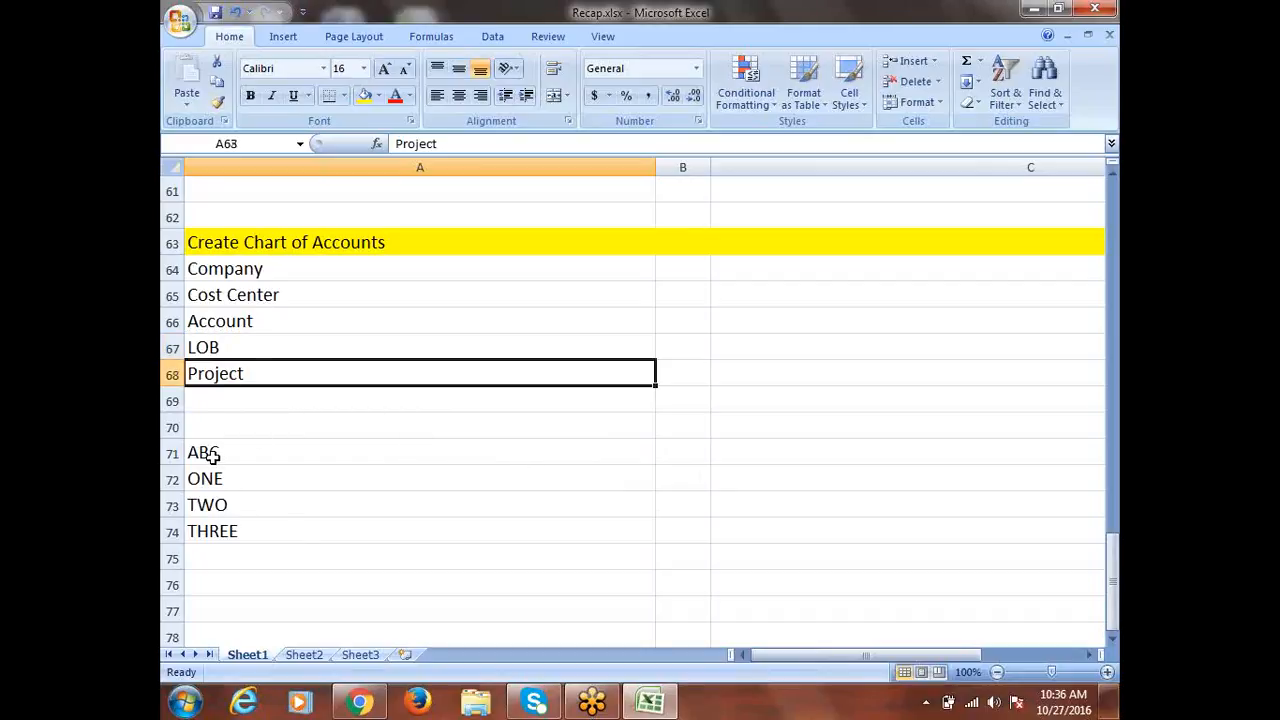
left_click_drag(210, 455, 237, 536)
Clear the ABC, ONE, TWO and THREE sample entries from rows 71–74
key("Delete")
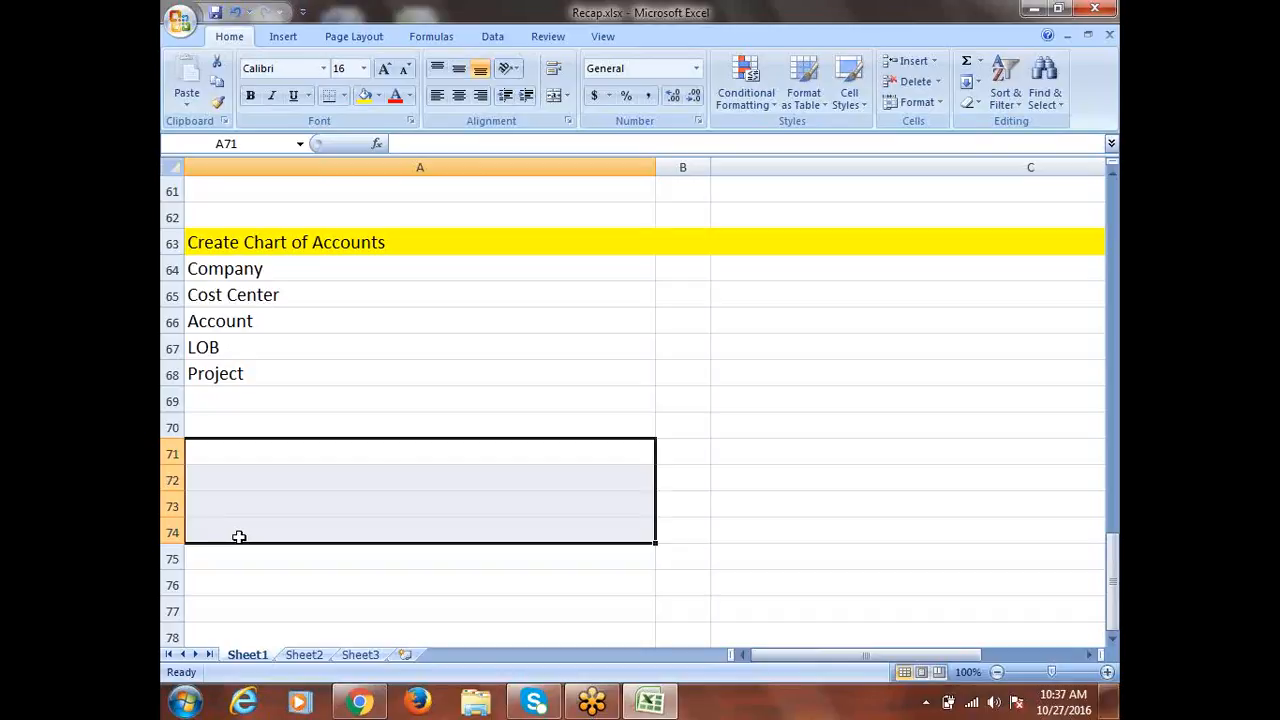
left_click(273, 372)
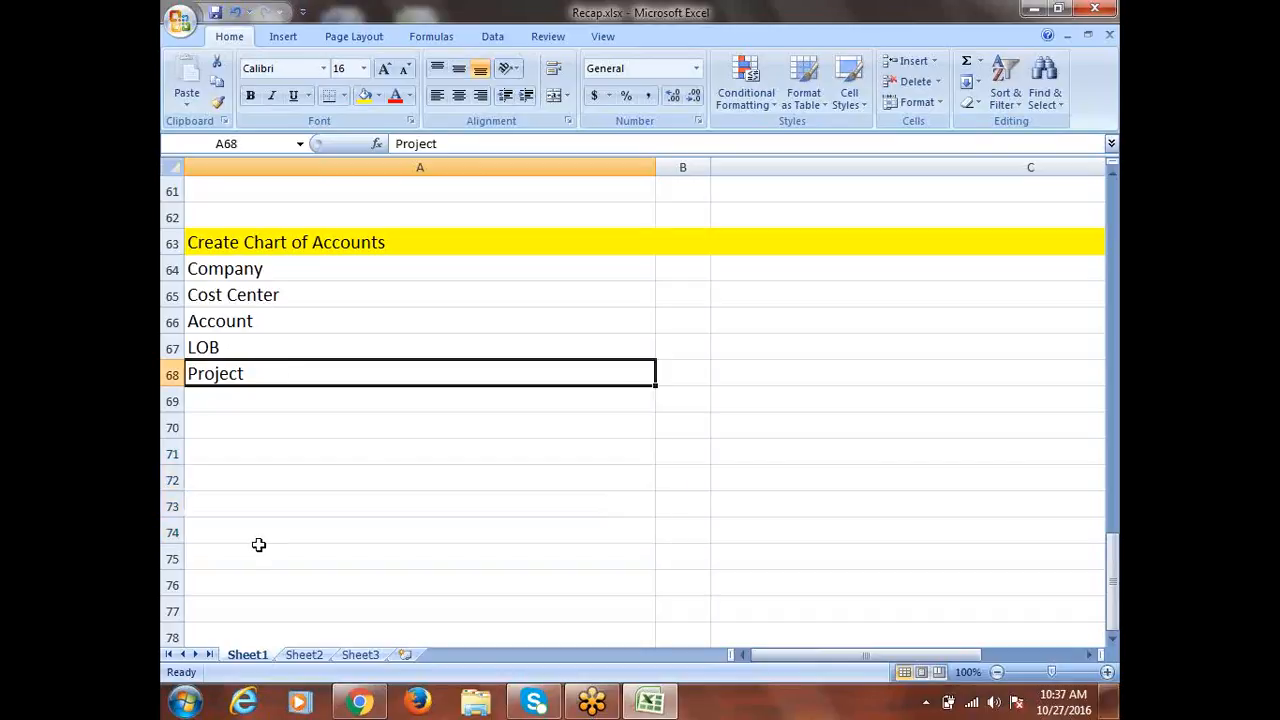
left_click(220, 399)
left_click_drag(244, 276, 266, 381)
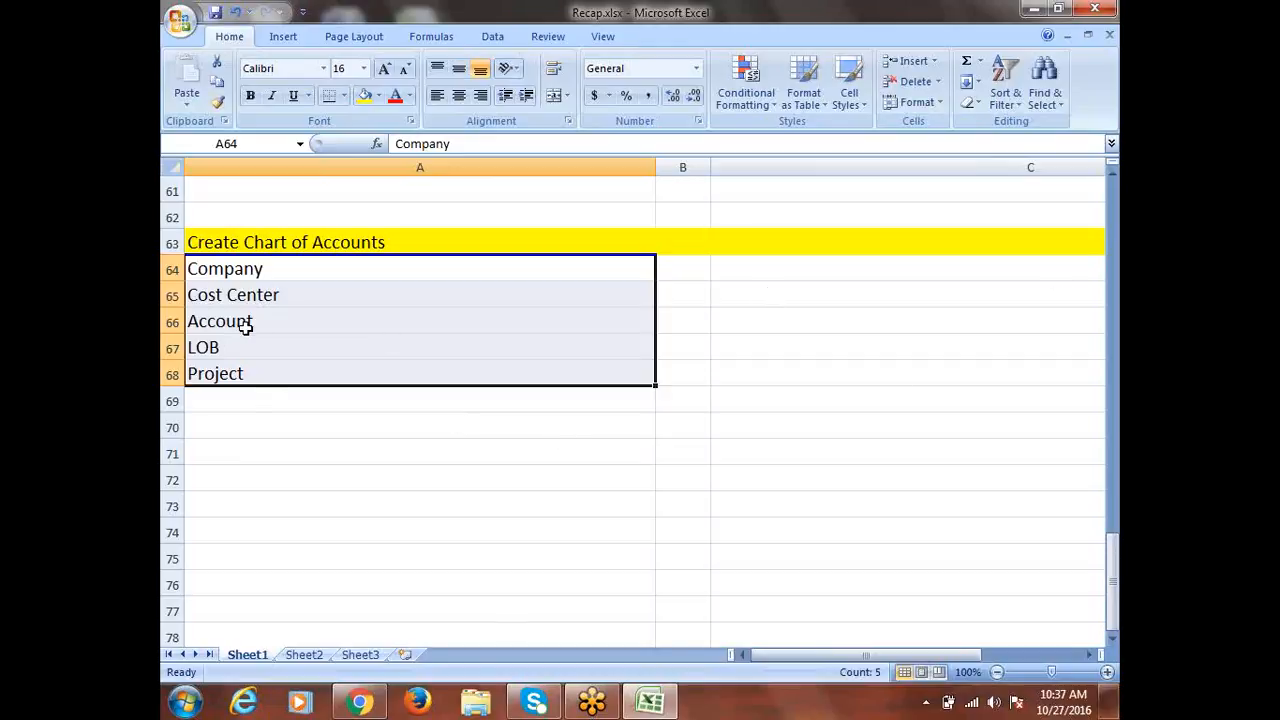
left_click(248, 395)
Check the Company-to-Project list and select empty cell A69 below Project
left_click(257, 271)
left_click_drag(257, 271, 271, 363)
left_click(214, 400)
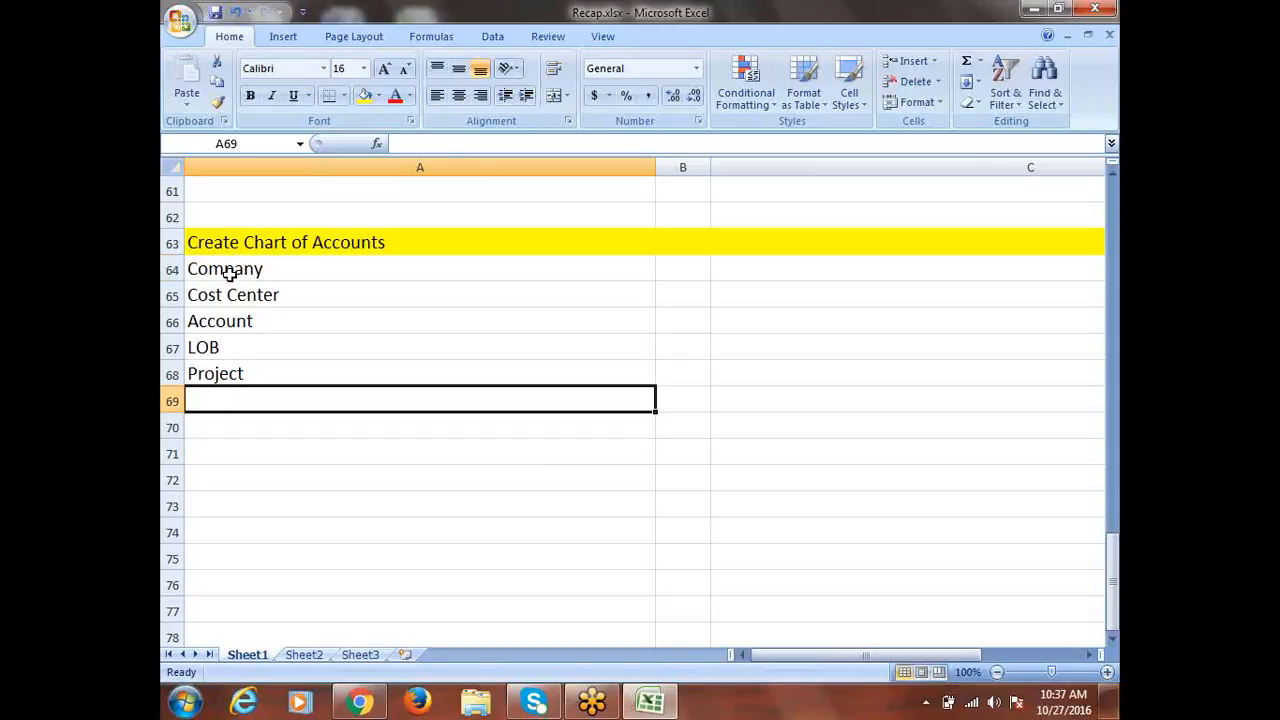
left_click_drag(228, 276, 248, 368)
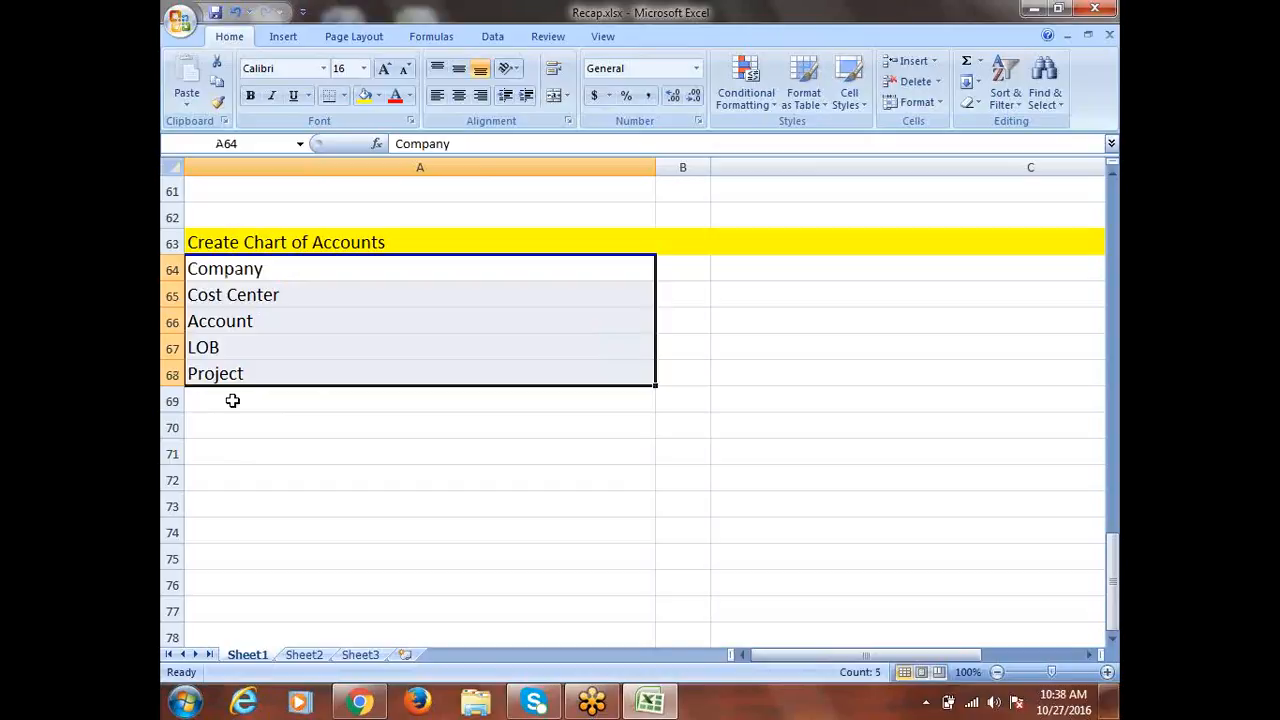
left_click(232, 400)
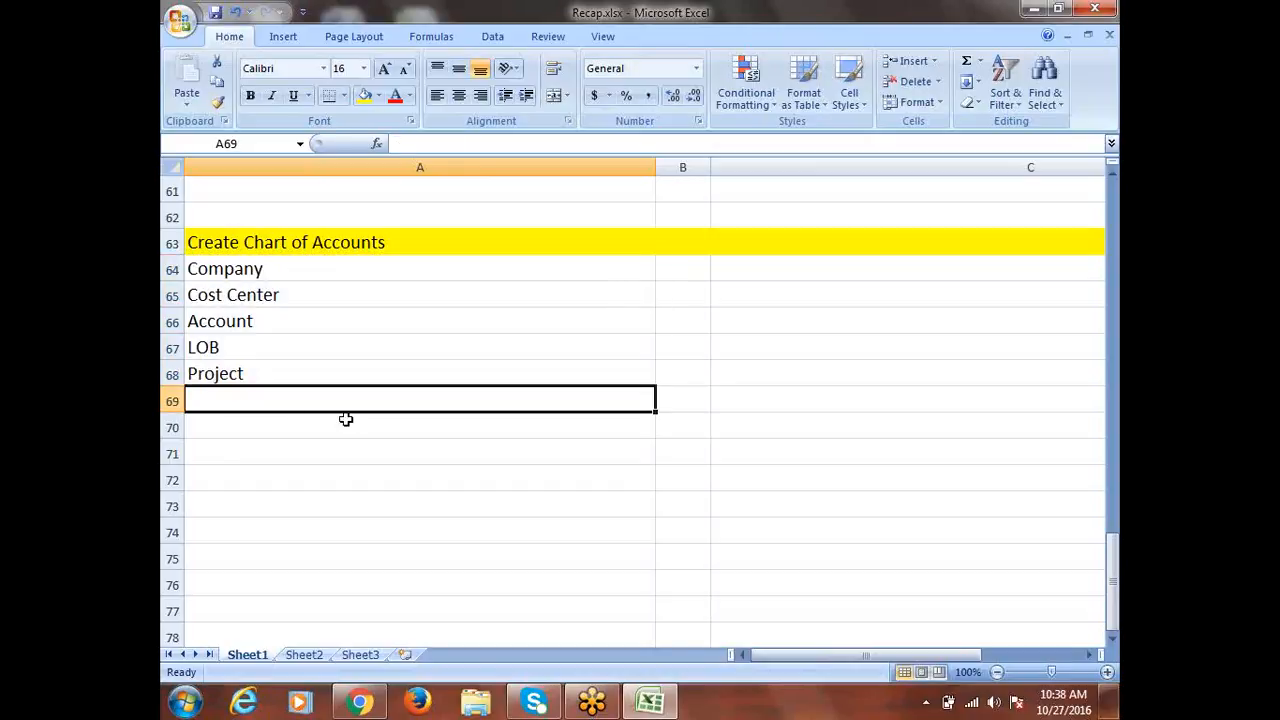
type("City")
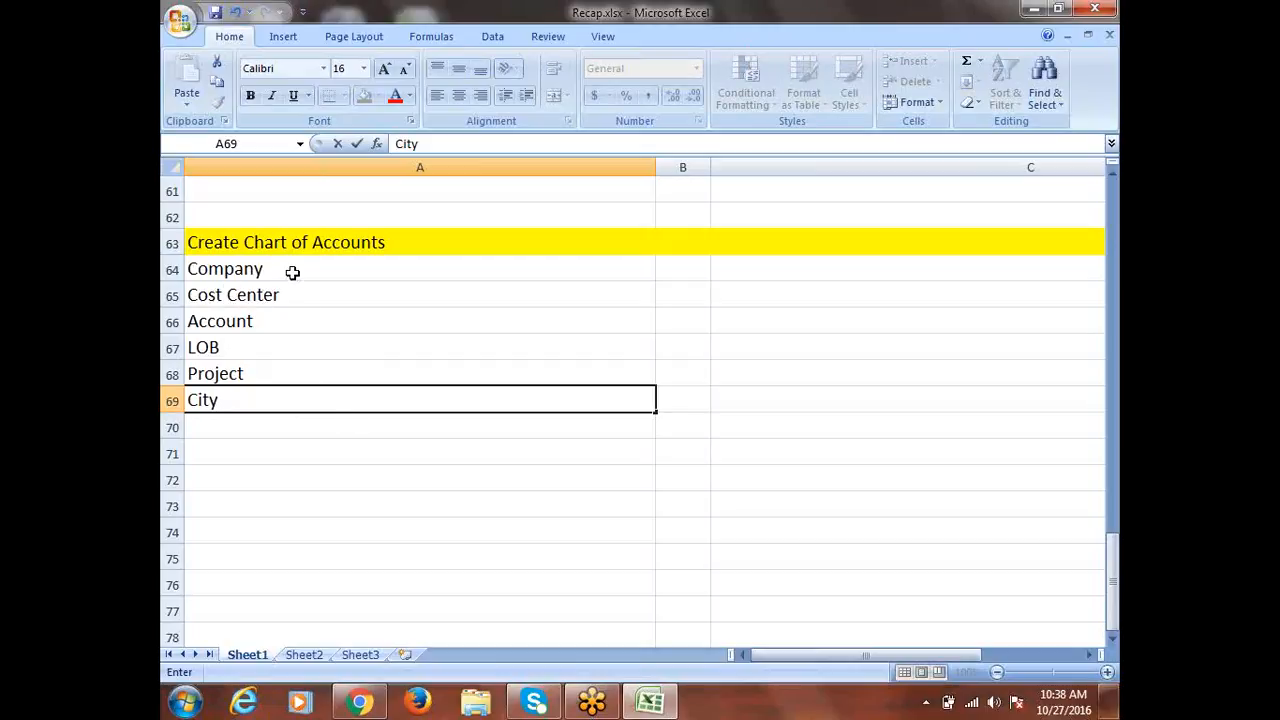
left_click(237, 424)
left_click(214, 403)
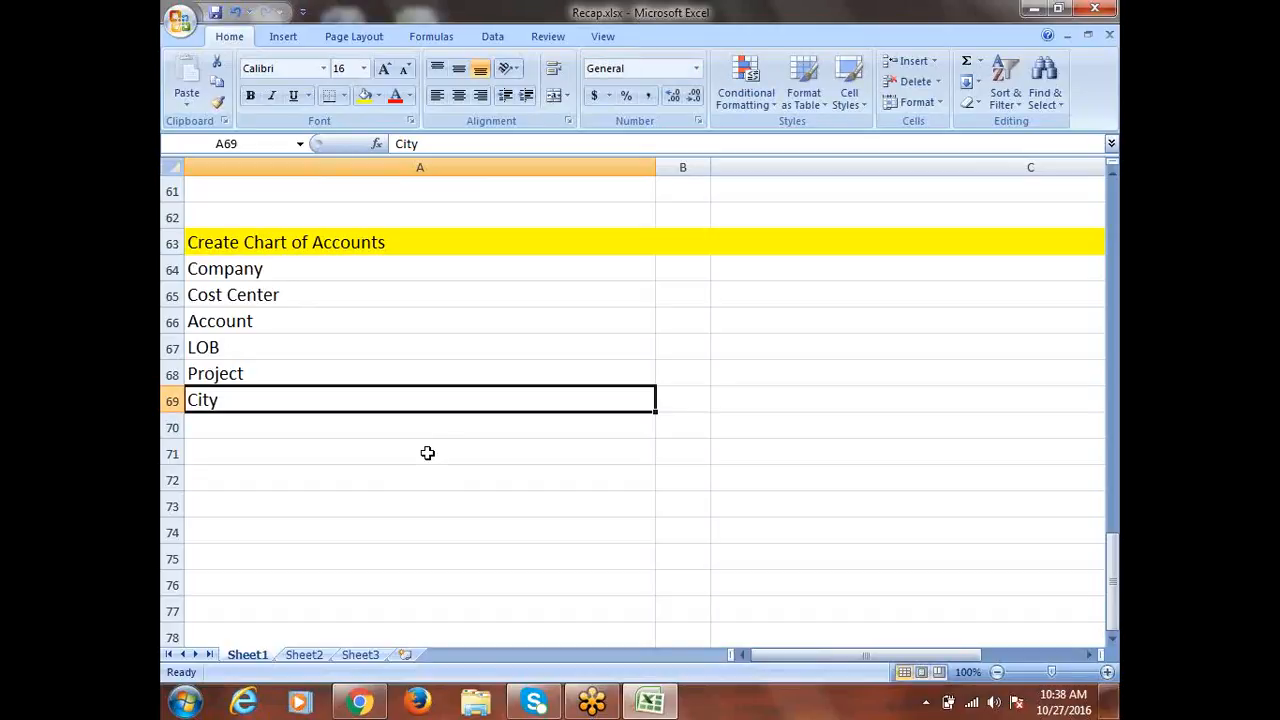
left_click(214, 422)
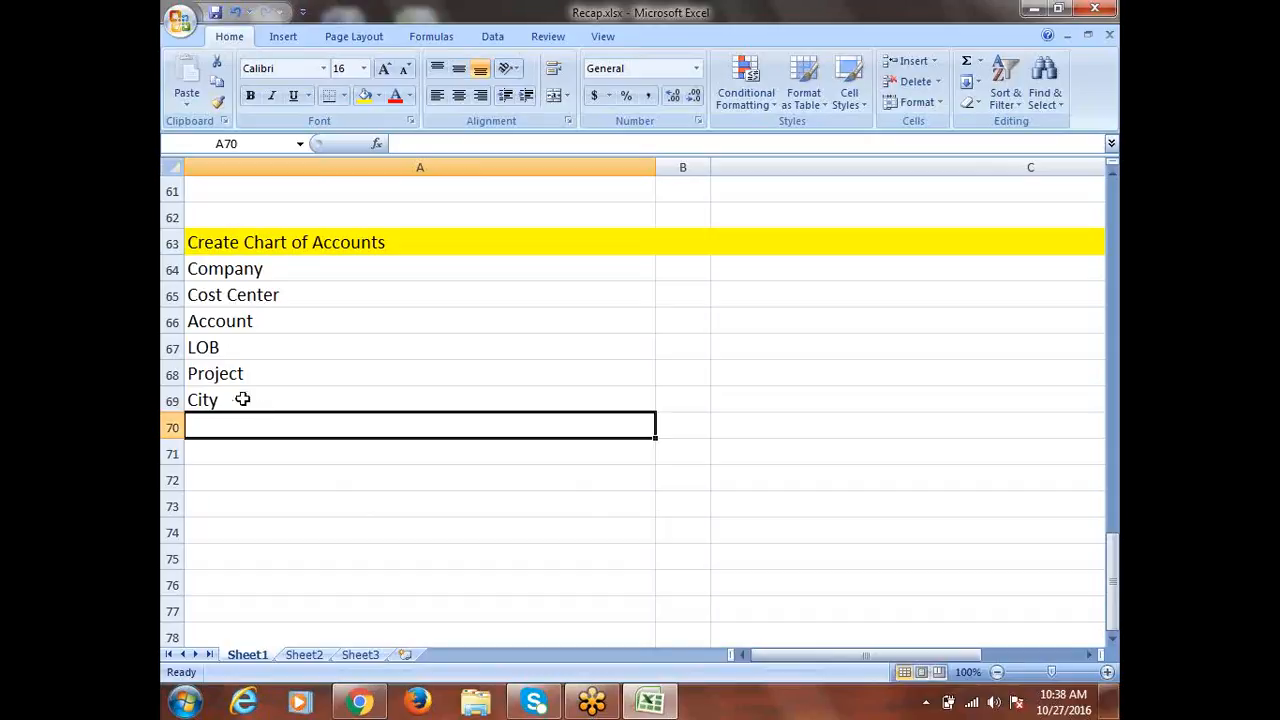
left_click(242, 399)
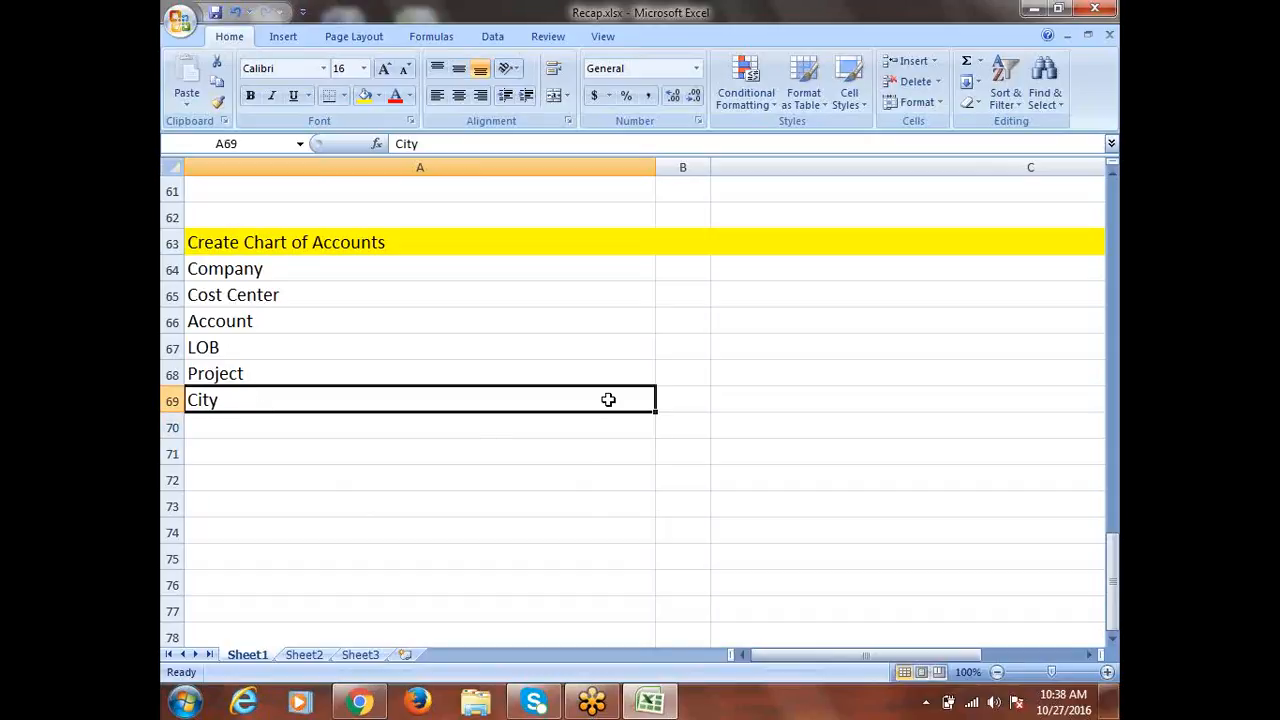
key("BackSpace")
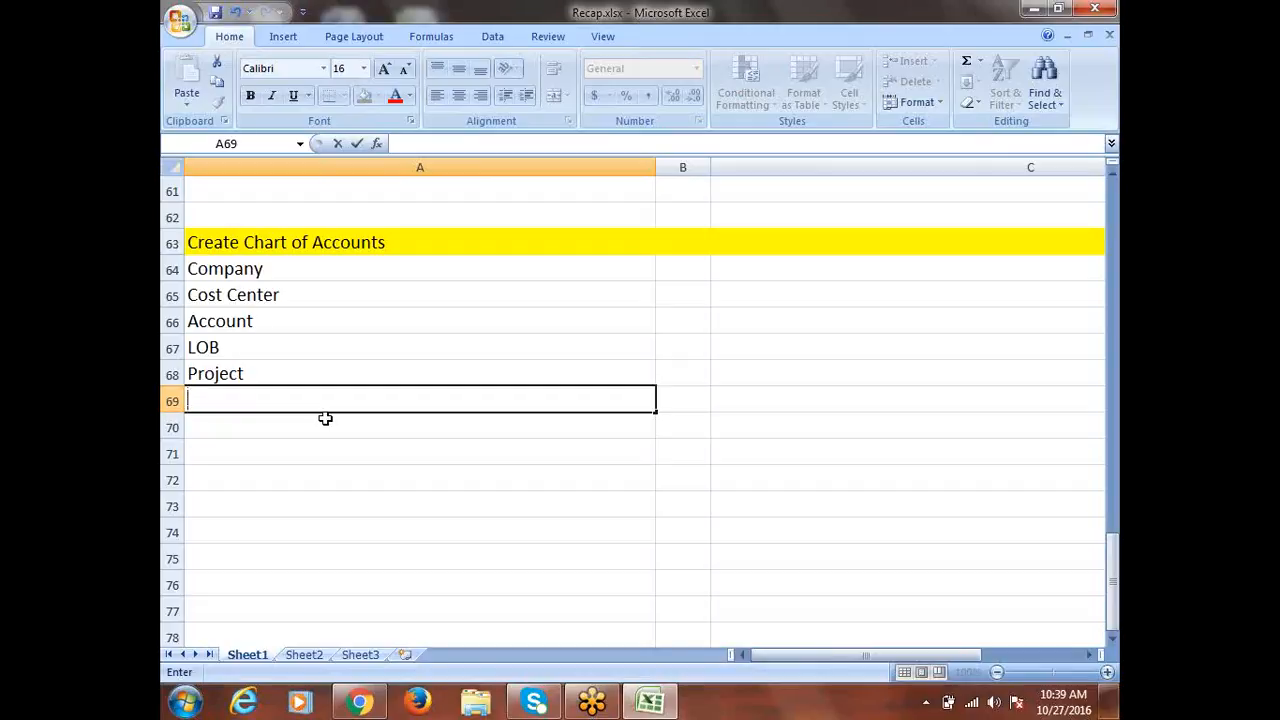
Enter Future1 in A69 and Future2 in A70 by editing the autocompleted Future1
type("Future1")
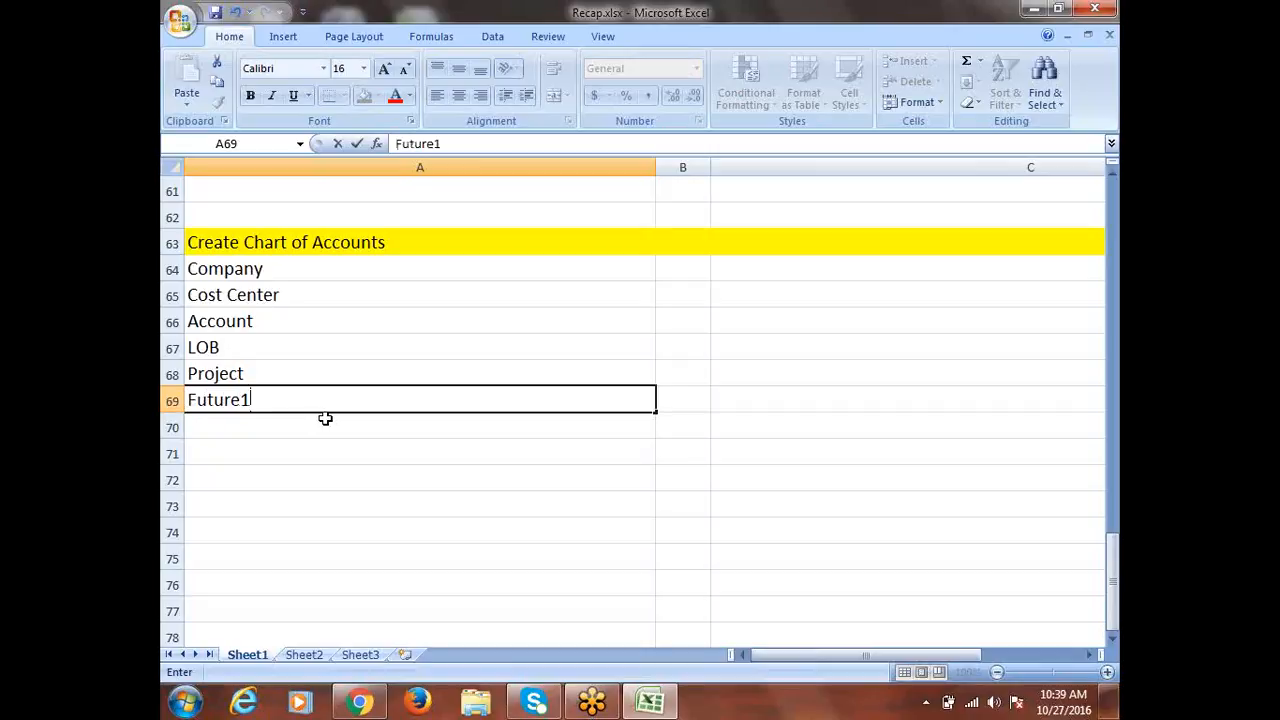
left_click(214, 423)
type("F")
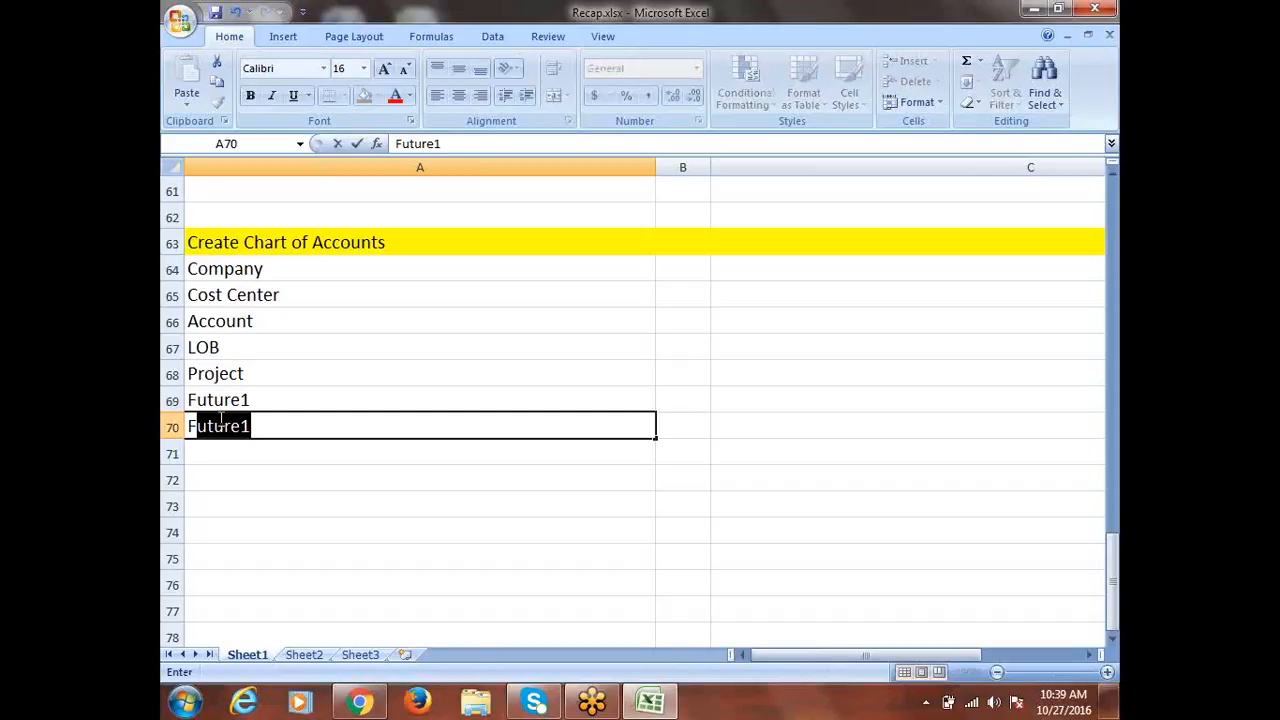
key("Tab")
left_click(313, 428)
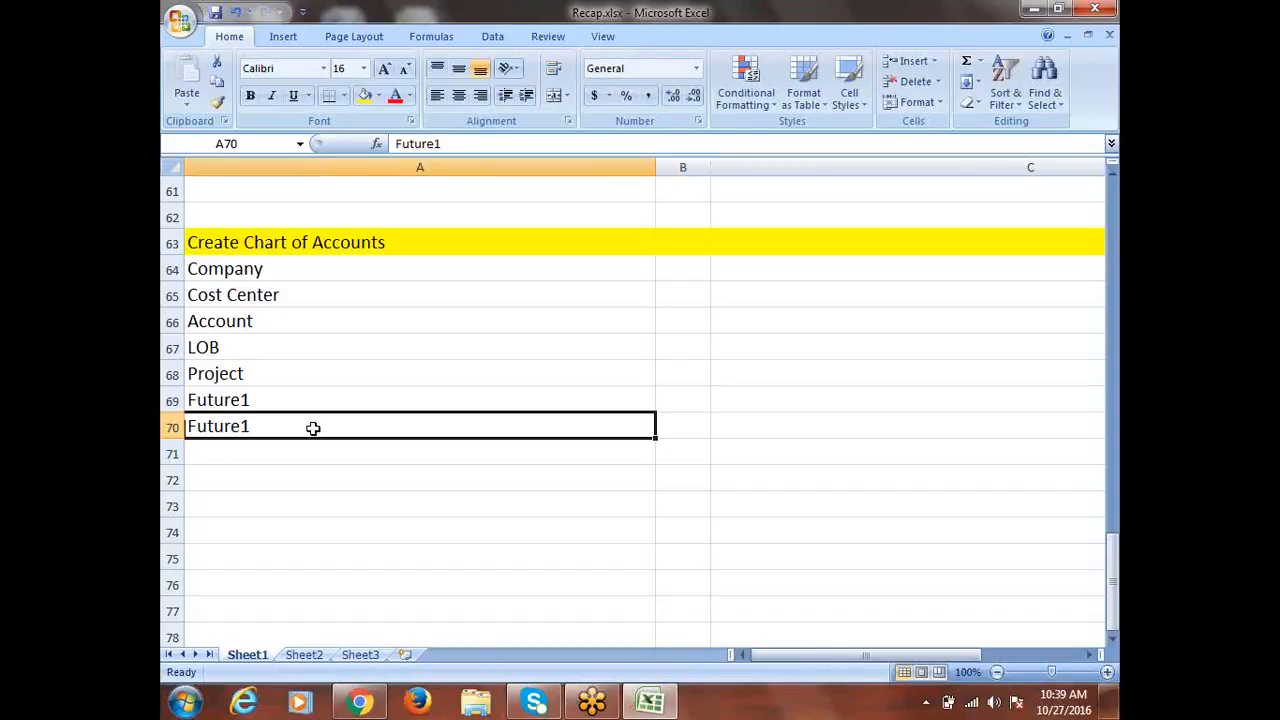
double_click(313, 428)
key("BackSpace")
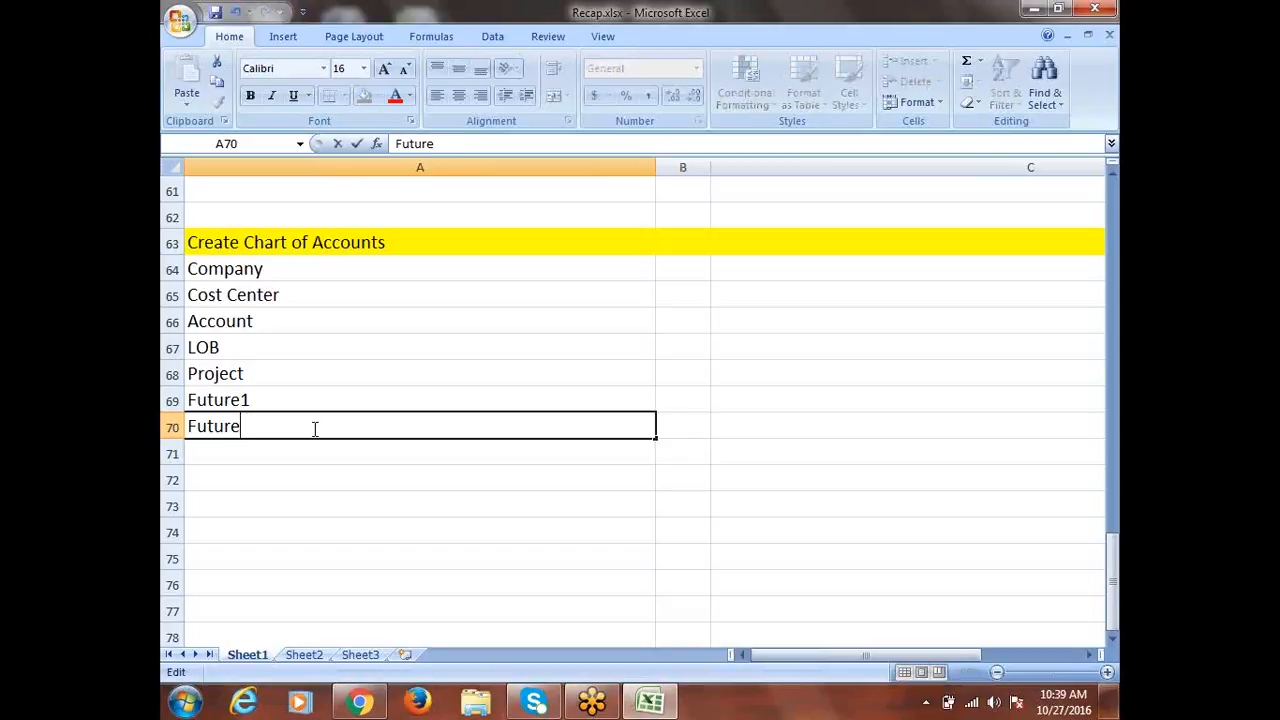
type("2")
left_click(288, 410)
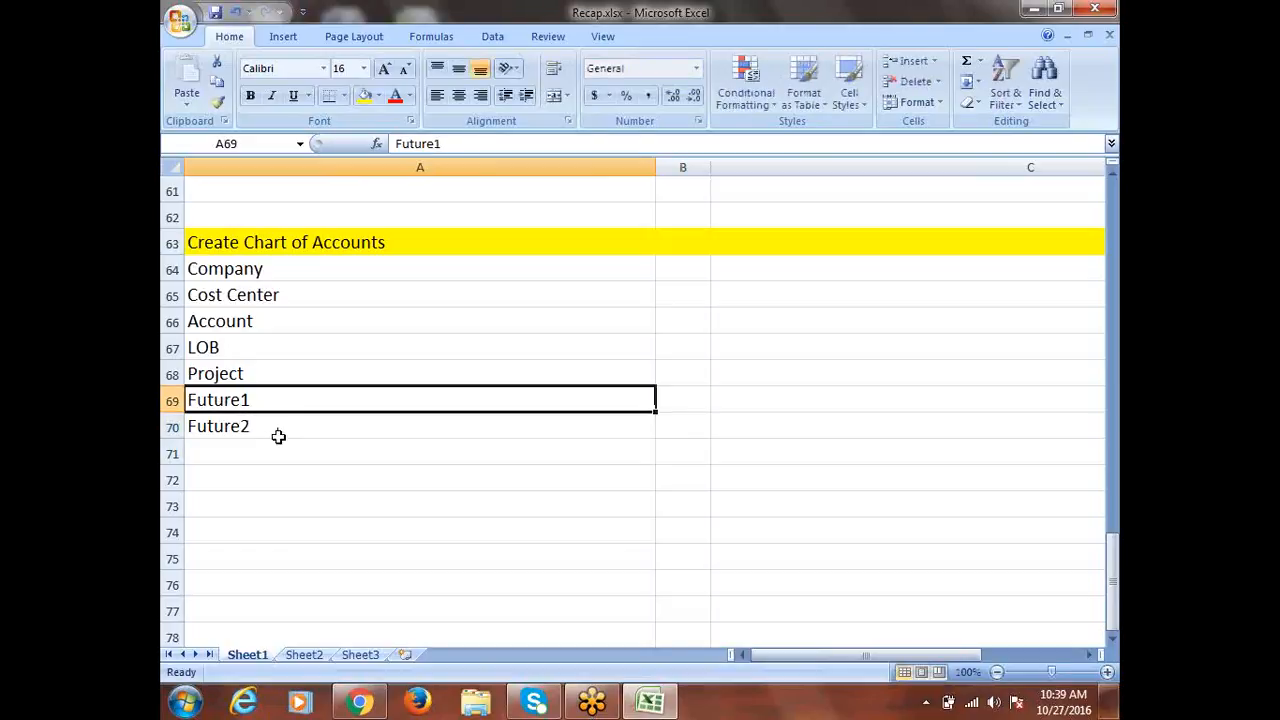
Select the list Company through Future2, then the Future1 and Future2 entries
left_click_drag(334, 269, 305, 428)
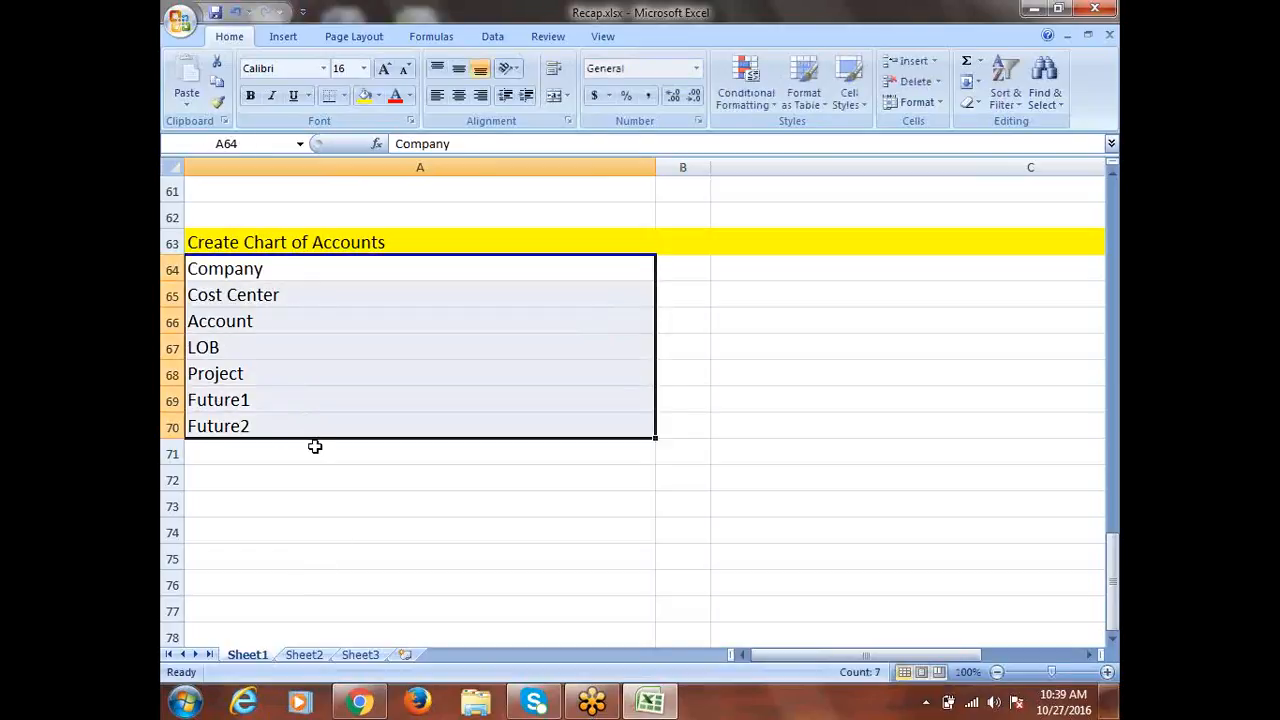
left_click(259, 405)
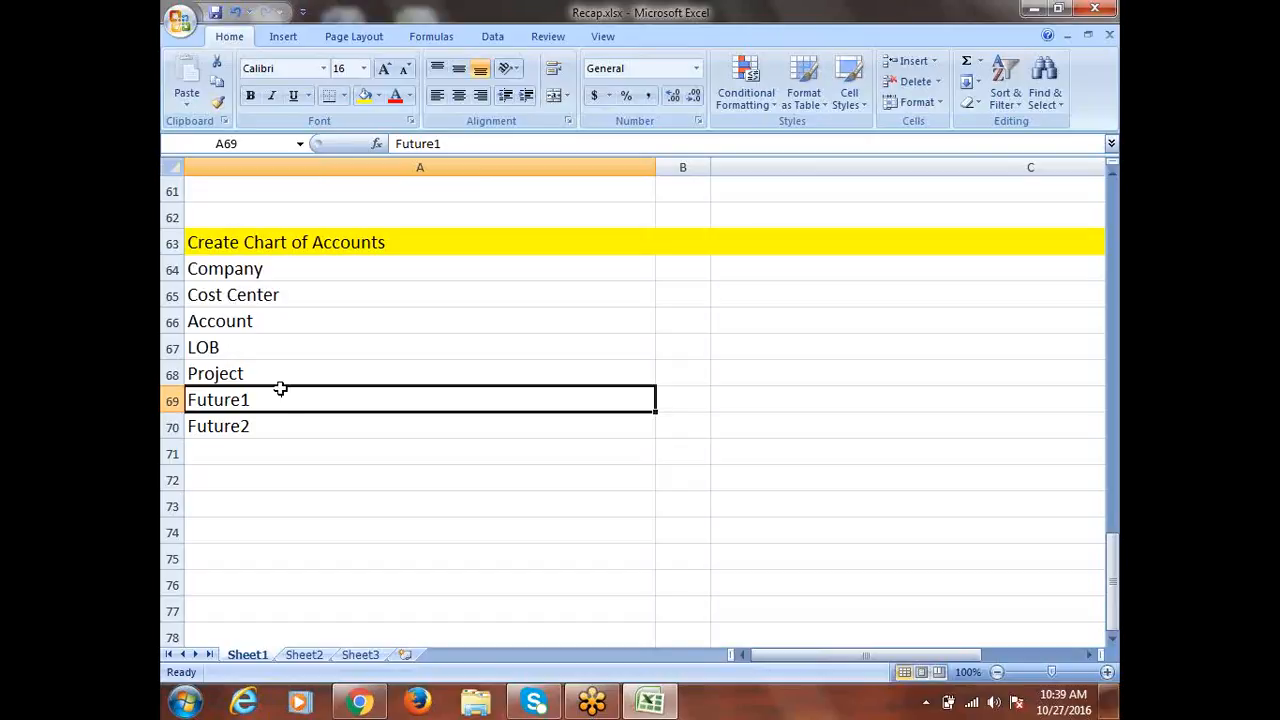
left_click(255, 425)
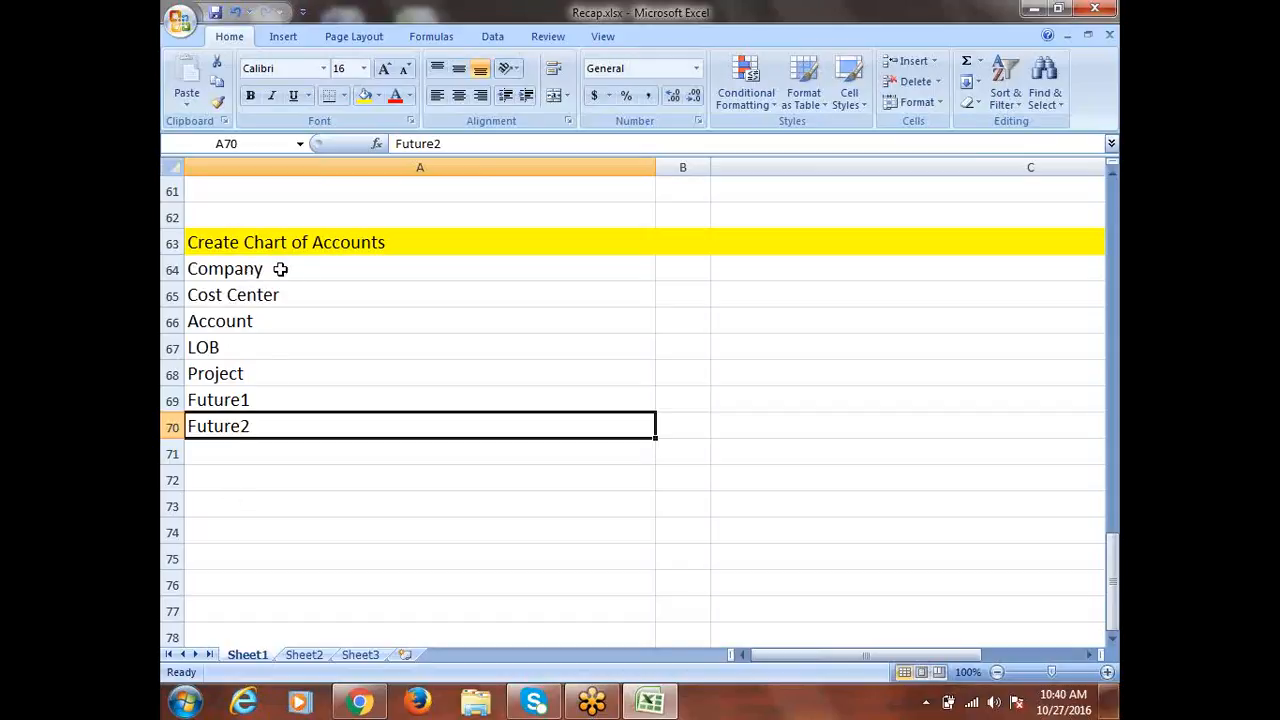
left_click_drag(280, 269, 295, 423)
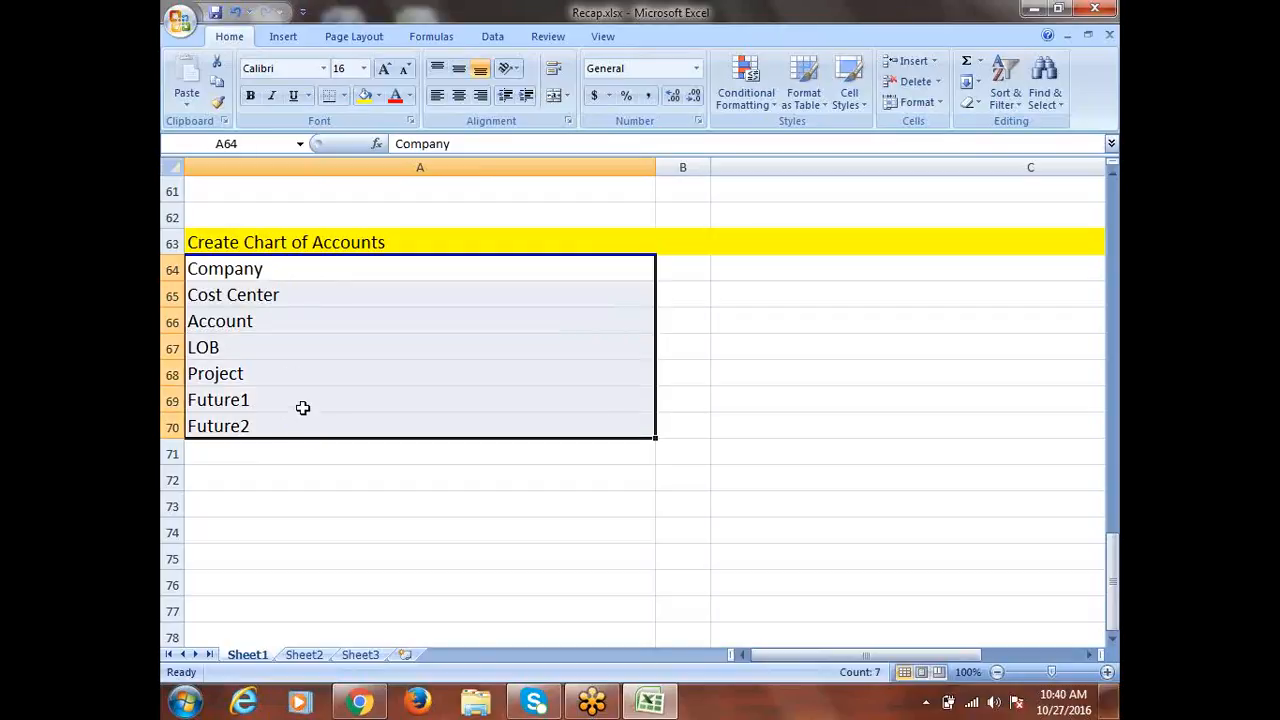
left_click_drag(282, 279, 291, 417)
left_click(260, 399)
left_click_drag(260, 399, 261, 420)
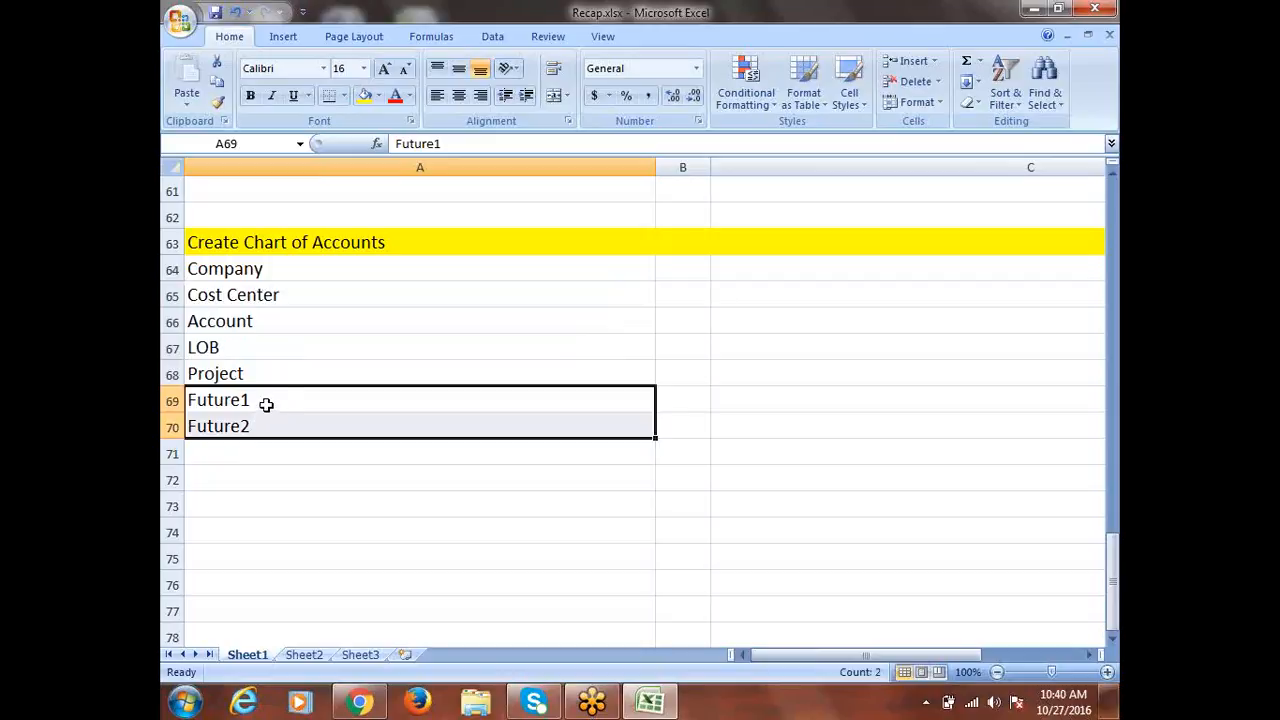
left_click_drag(266, 403, 266, 422)
left_click_drag(240, 270, 257, 424)
left_click(256, 395)
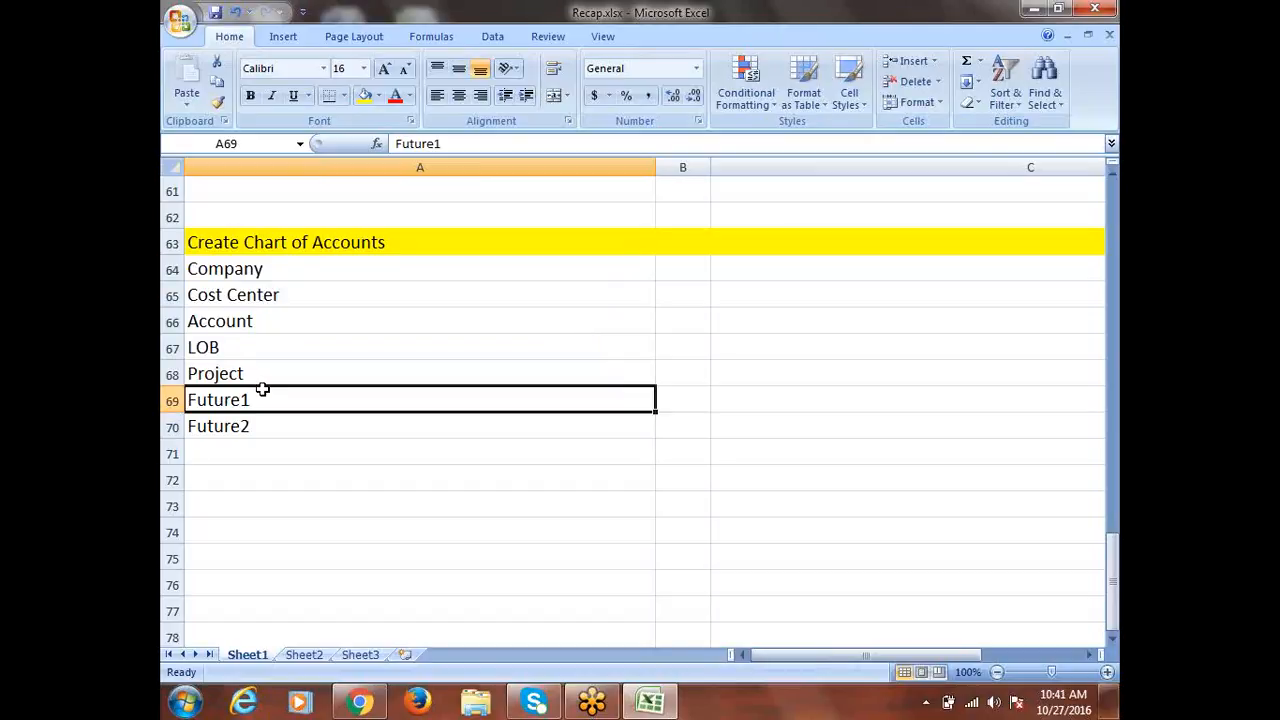
left_click_drag(238, 276, 224, 430)
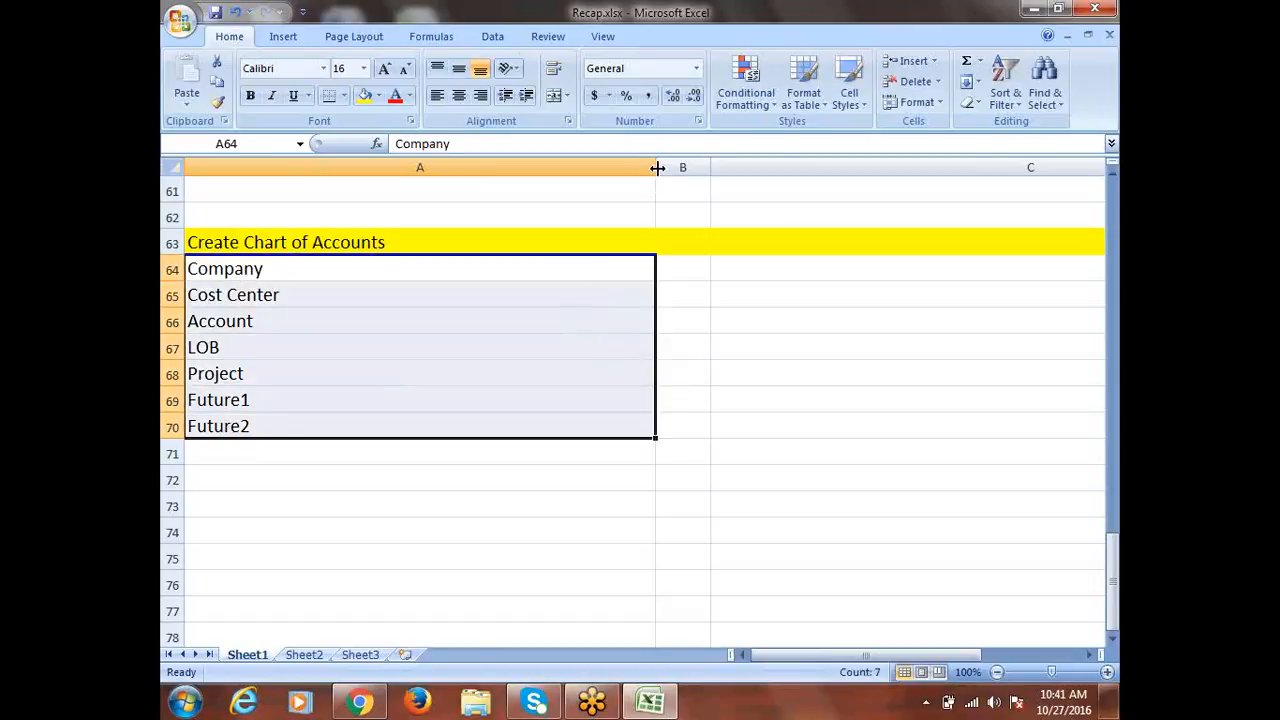
Shrink column A to end just after 'Create Chart of Accounts', reselecting Company to Future2
left_click_drag(657, 168, 393, 220)
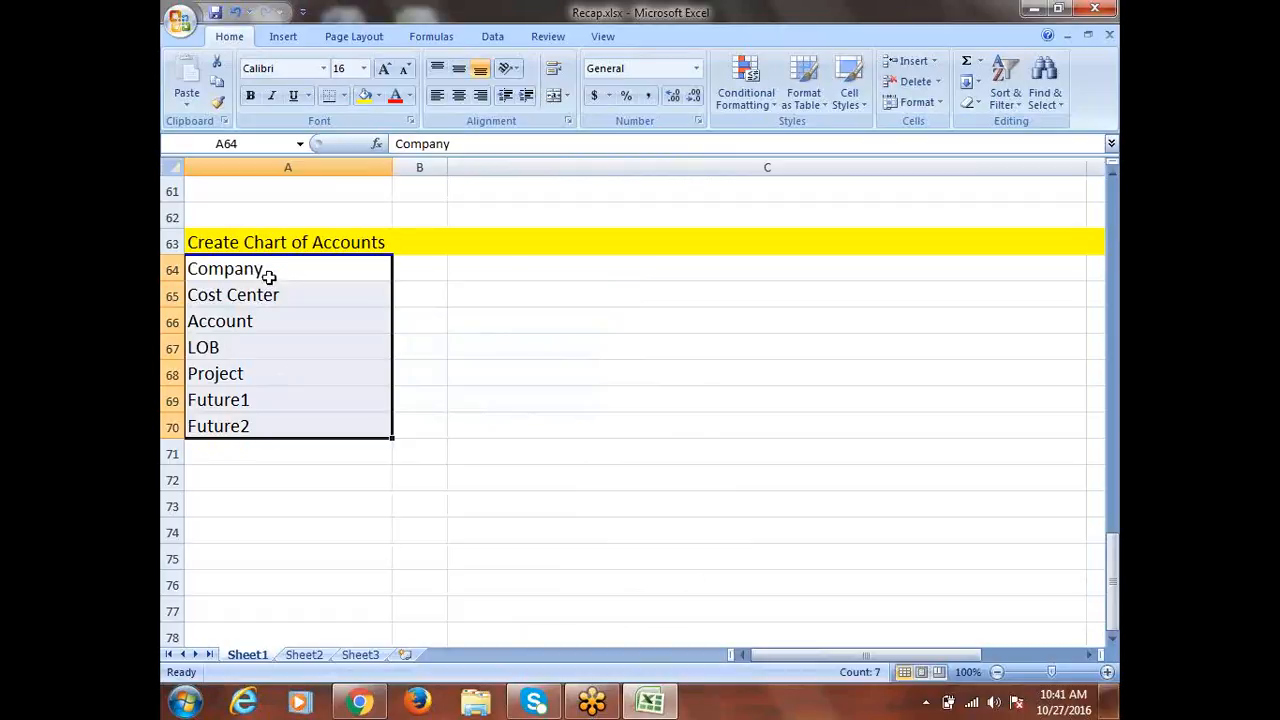
left_click_drag(269, 277, 282, 420)
left_click_drag(298, 274, 313, 415)
Put the heading 'Size' in B63 and start entering 4 for Company in B64
left_click(415, 246)
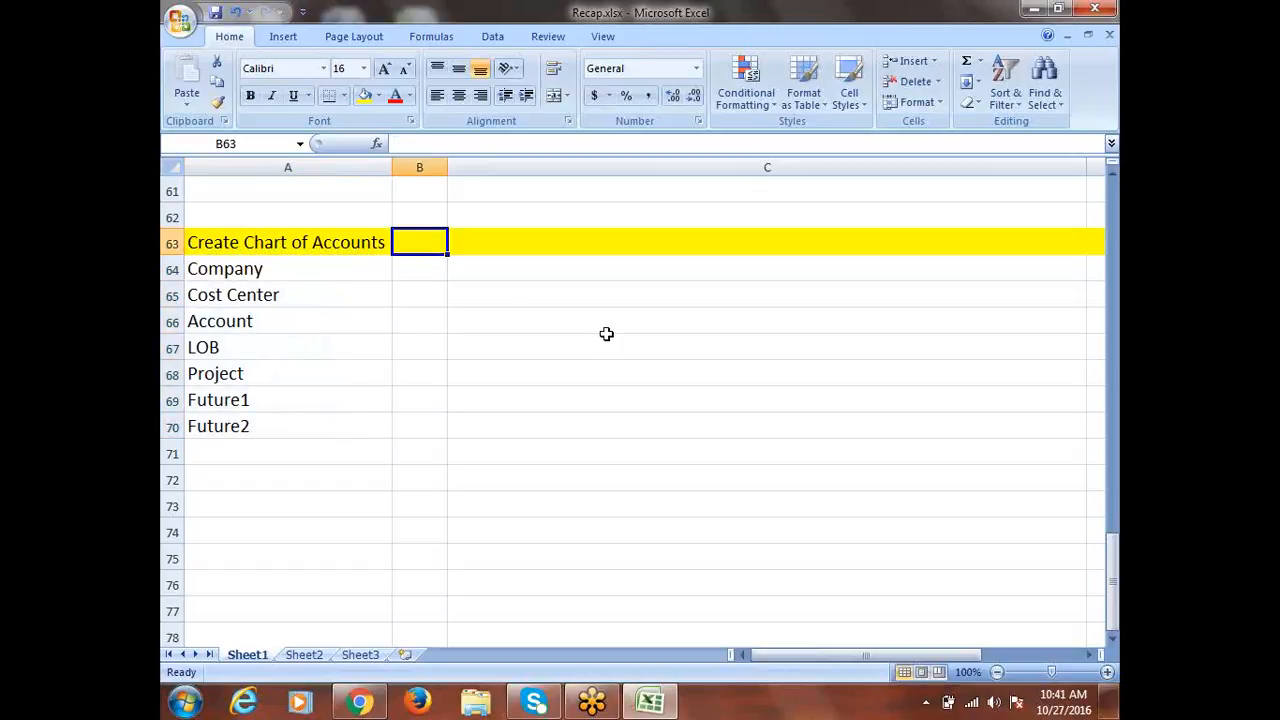
type("Size")
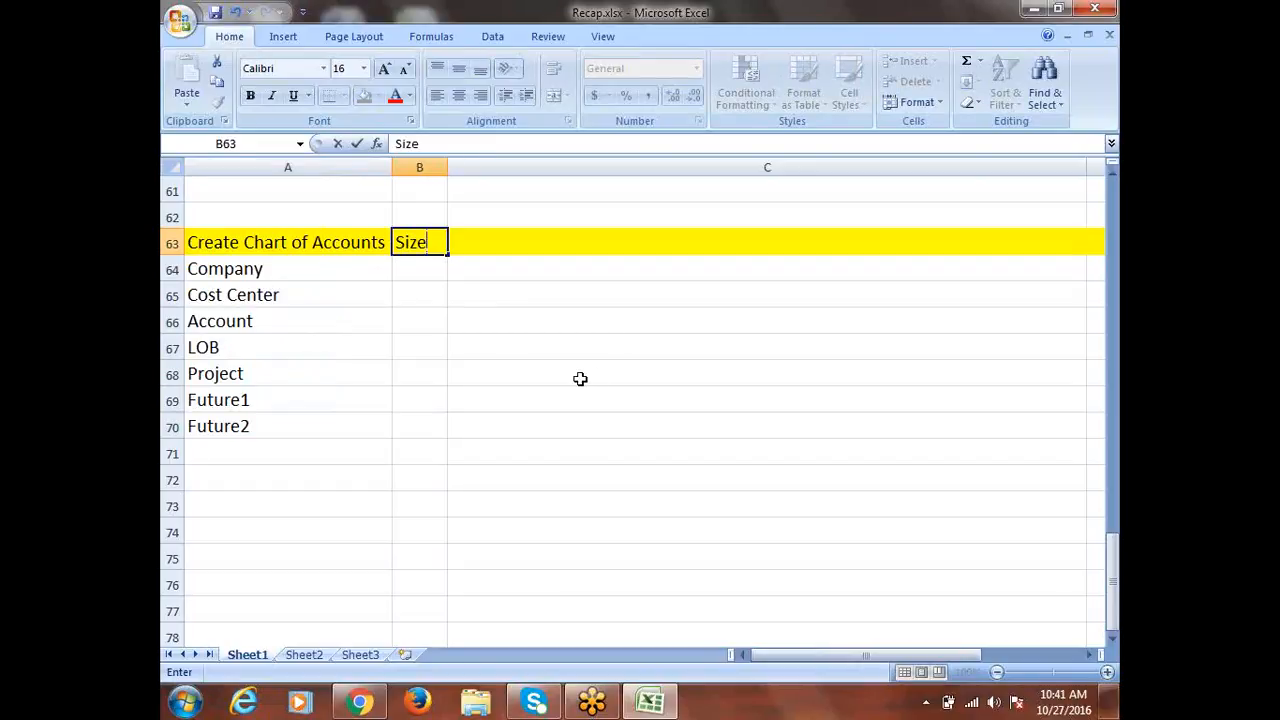
left_click_drag(283, 269, 283, 426)
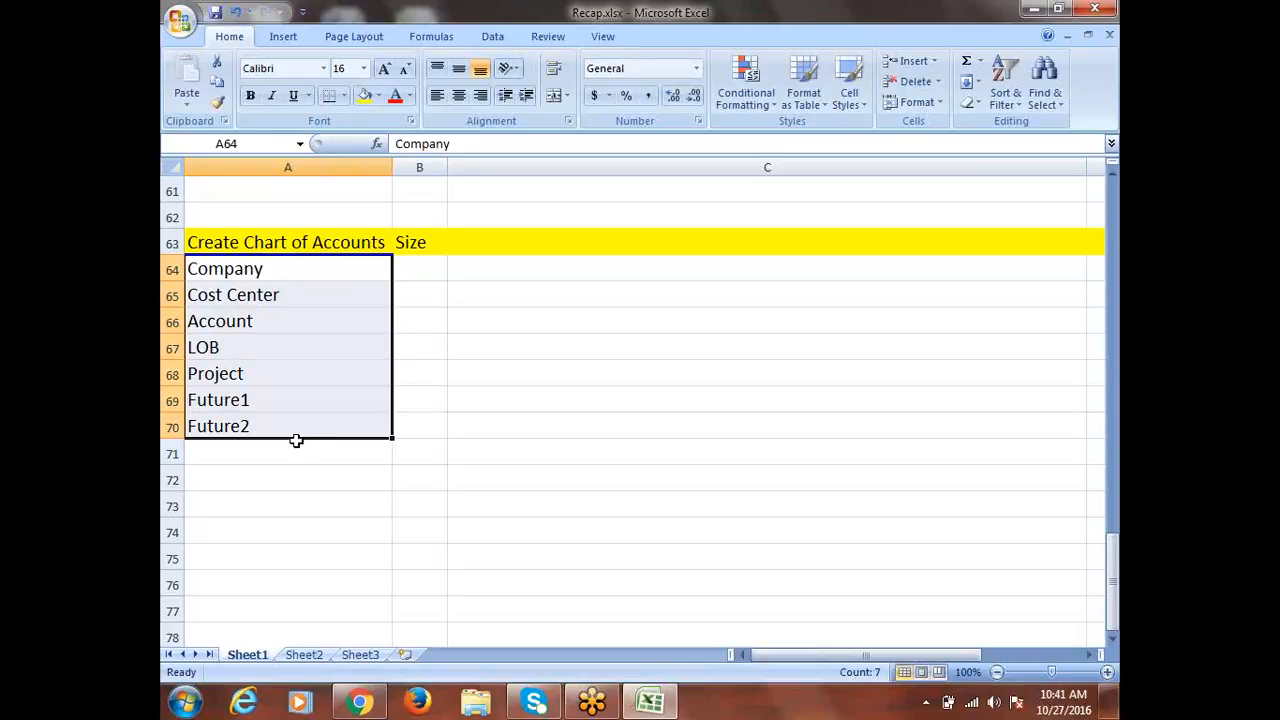
left_click(250, 268)
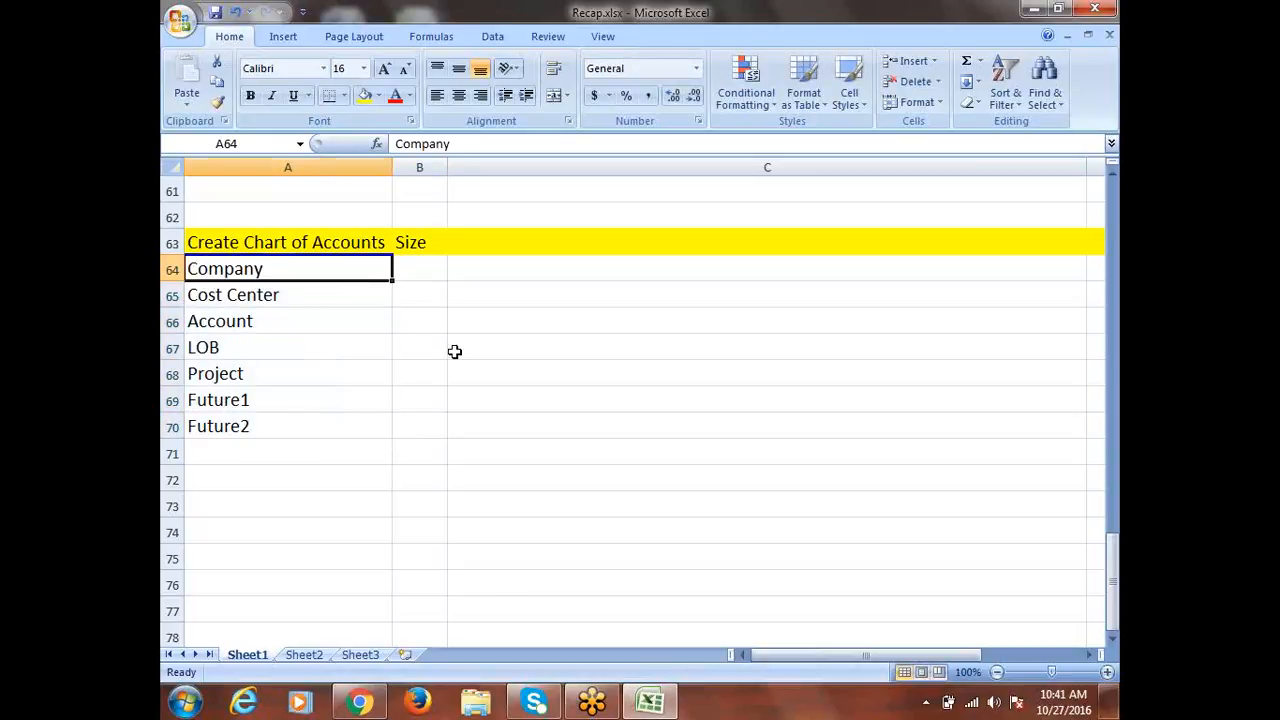
key("Tab")
type("4")
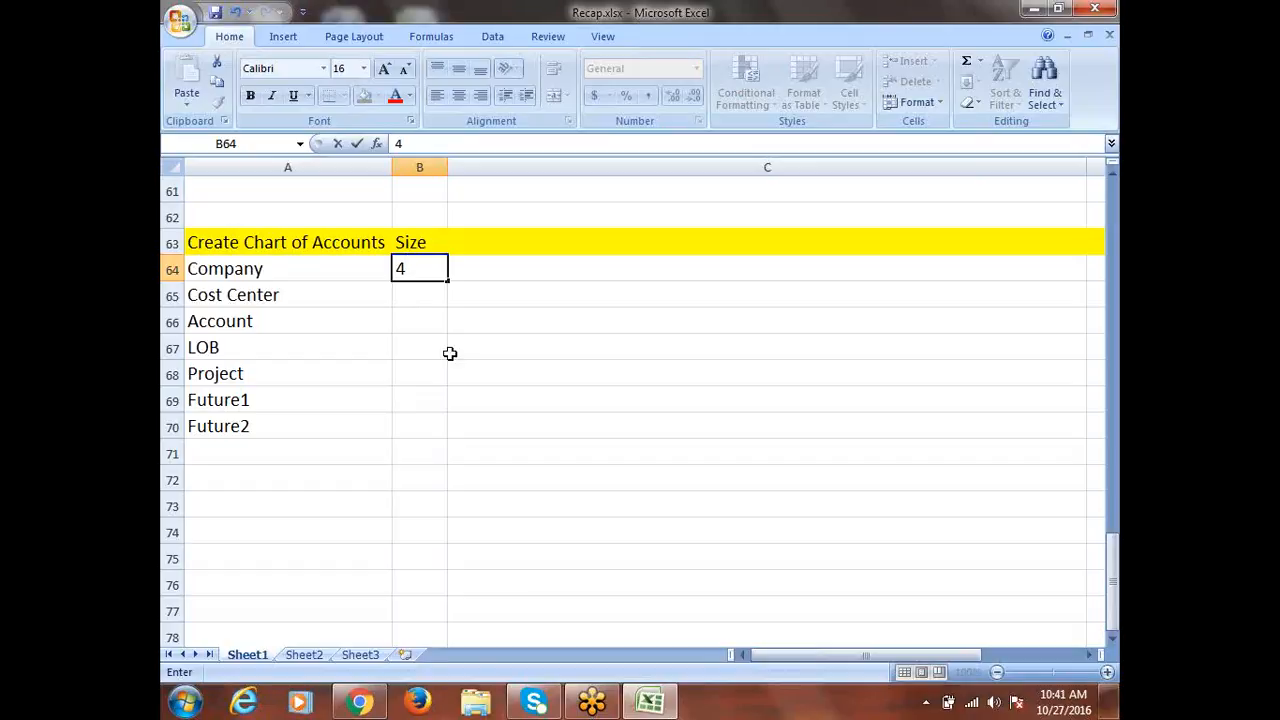
Confirm Company's 4 and enter sizes 2, 6 and 2 for Cost Center, Account and LOB
left_click(329, 291)
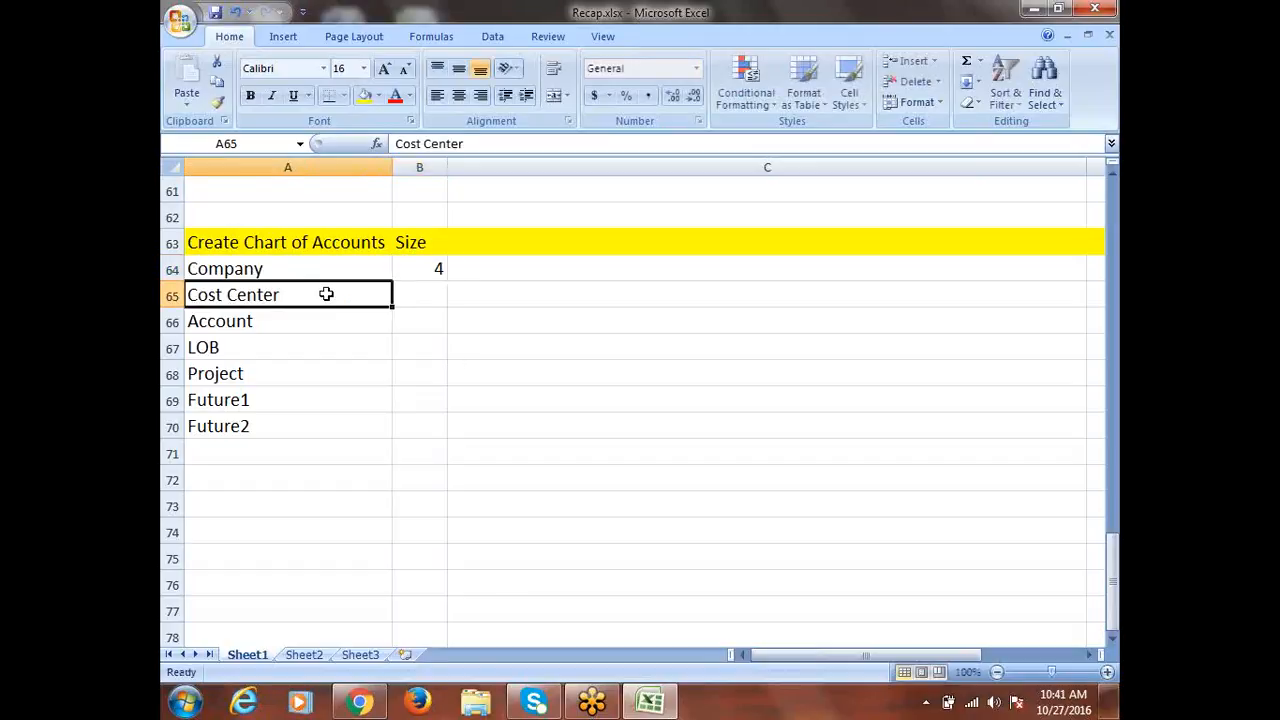
left_click(424, 292)
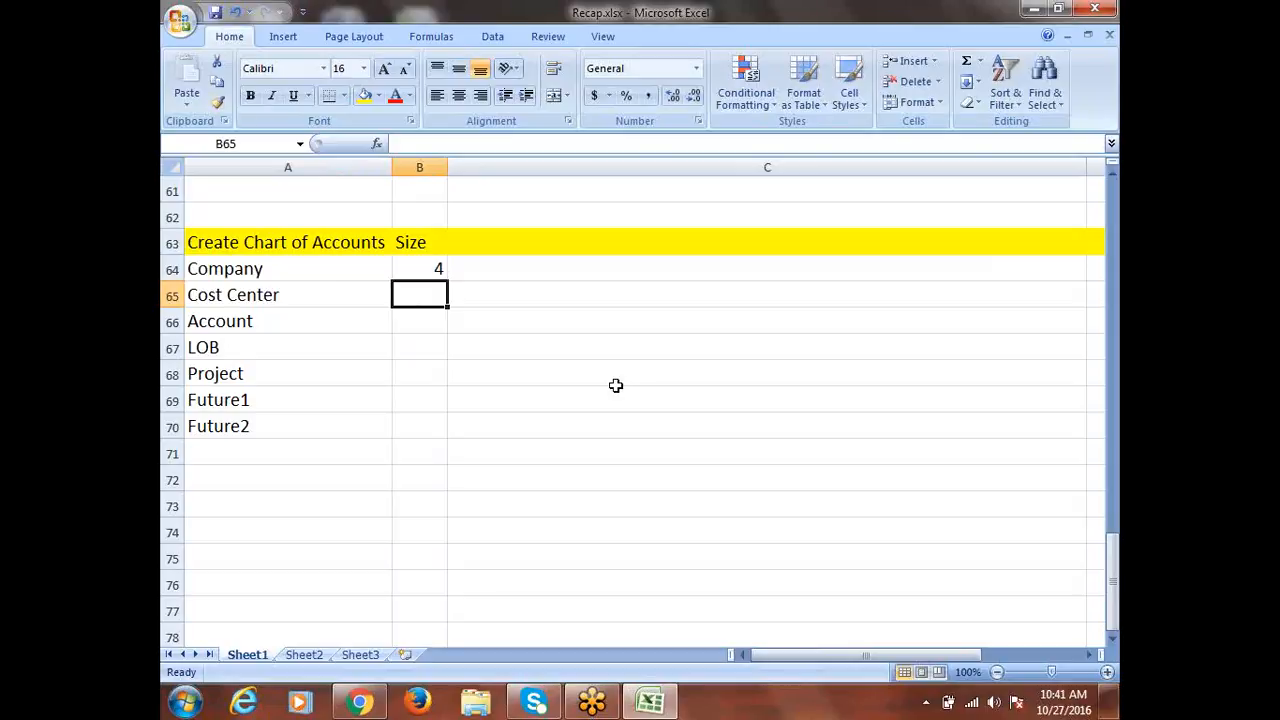
type("2")
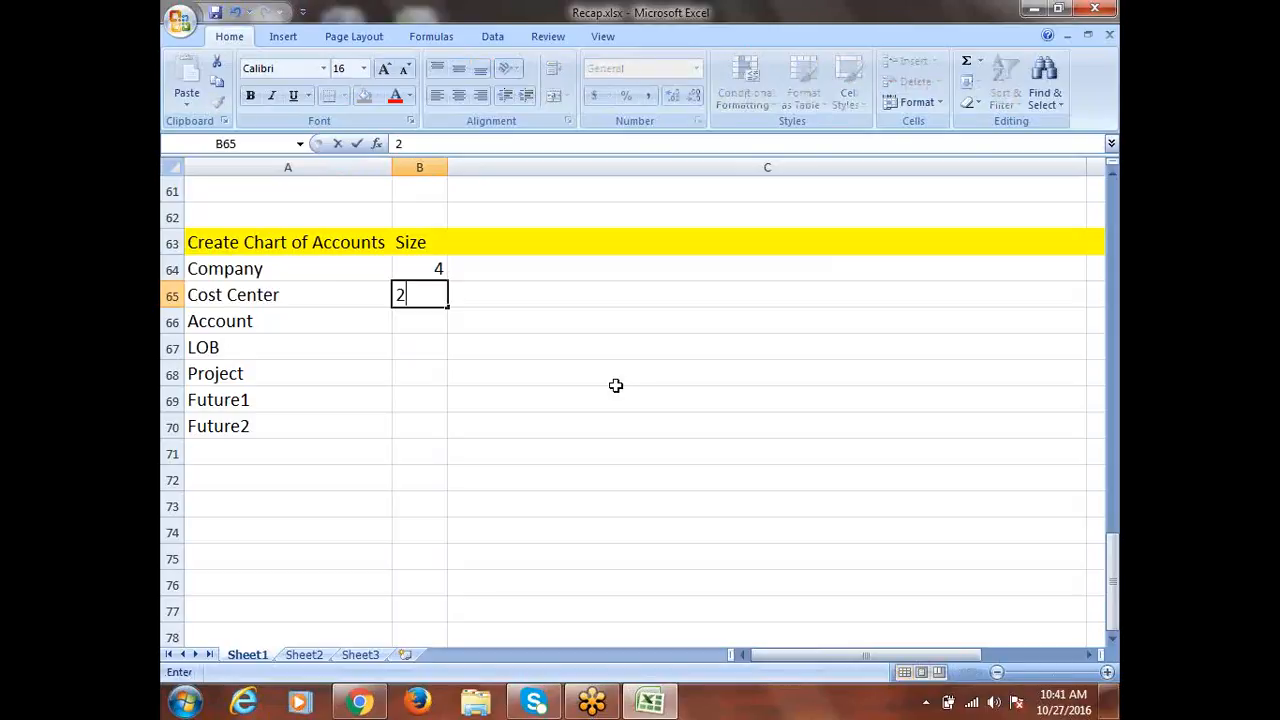
left_click(426, 319)
type("6")
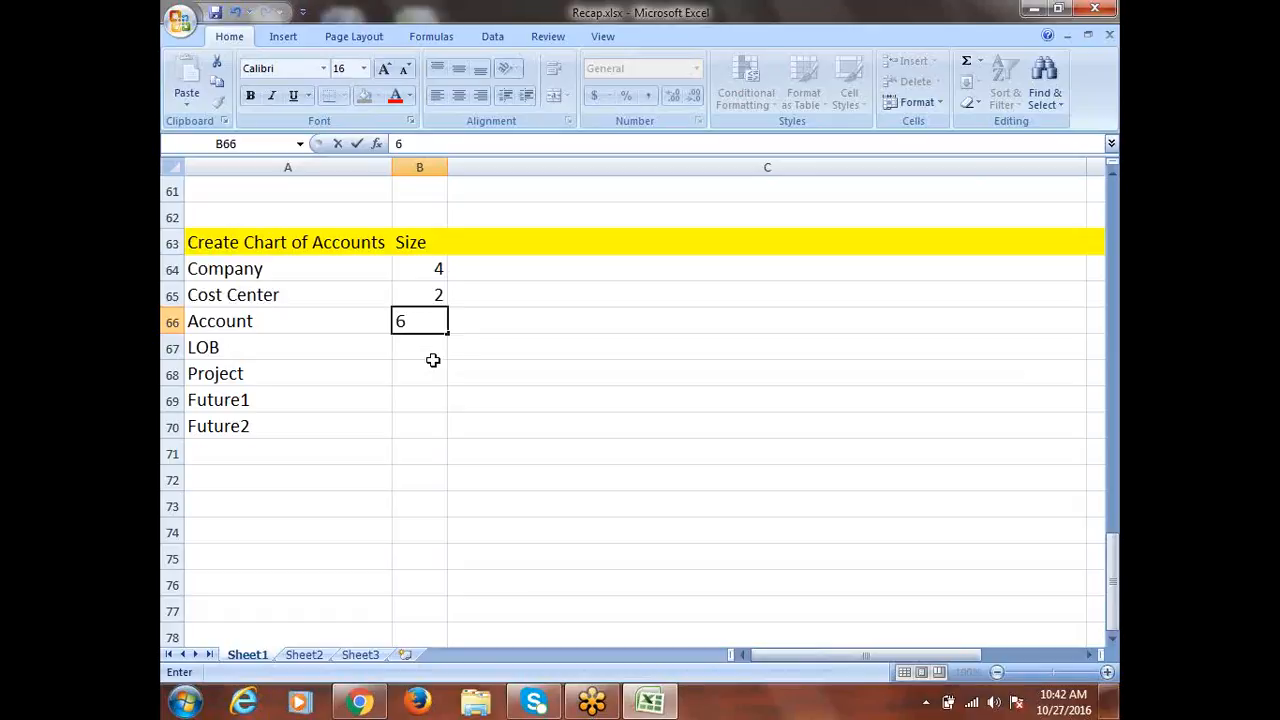
left_click(426, 346)
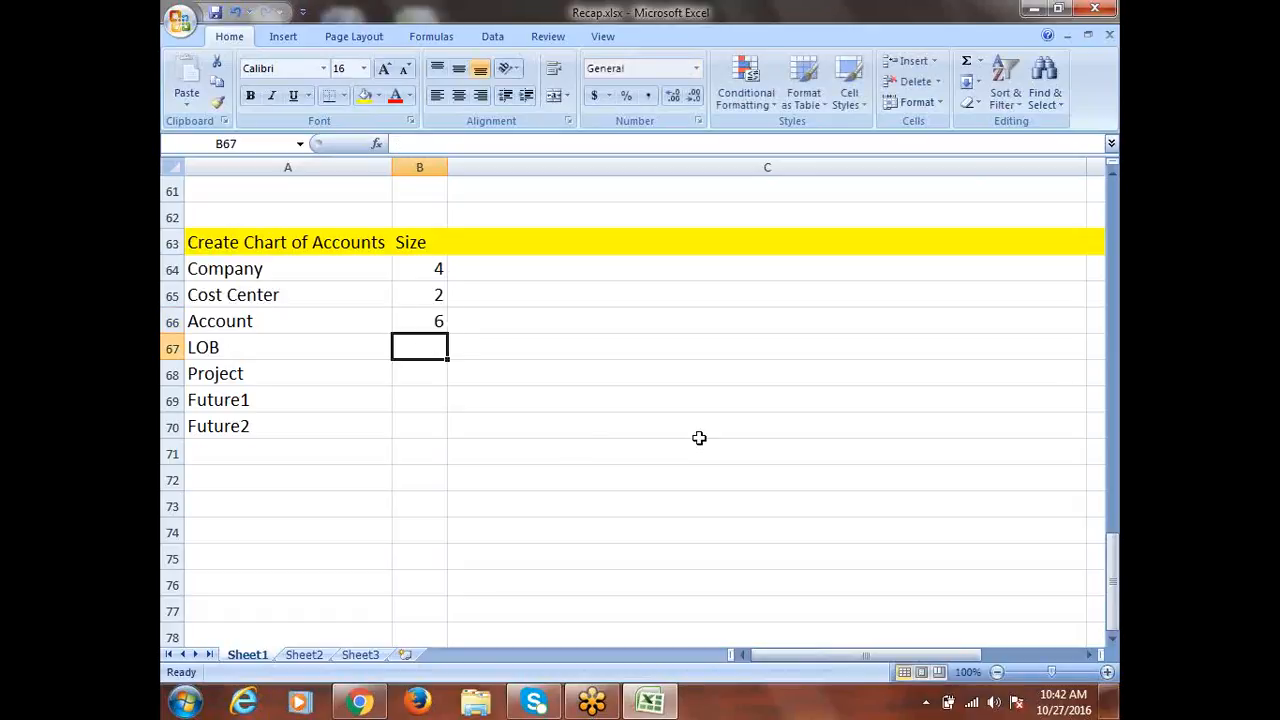
type("2")
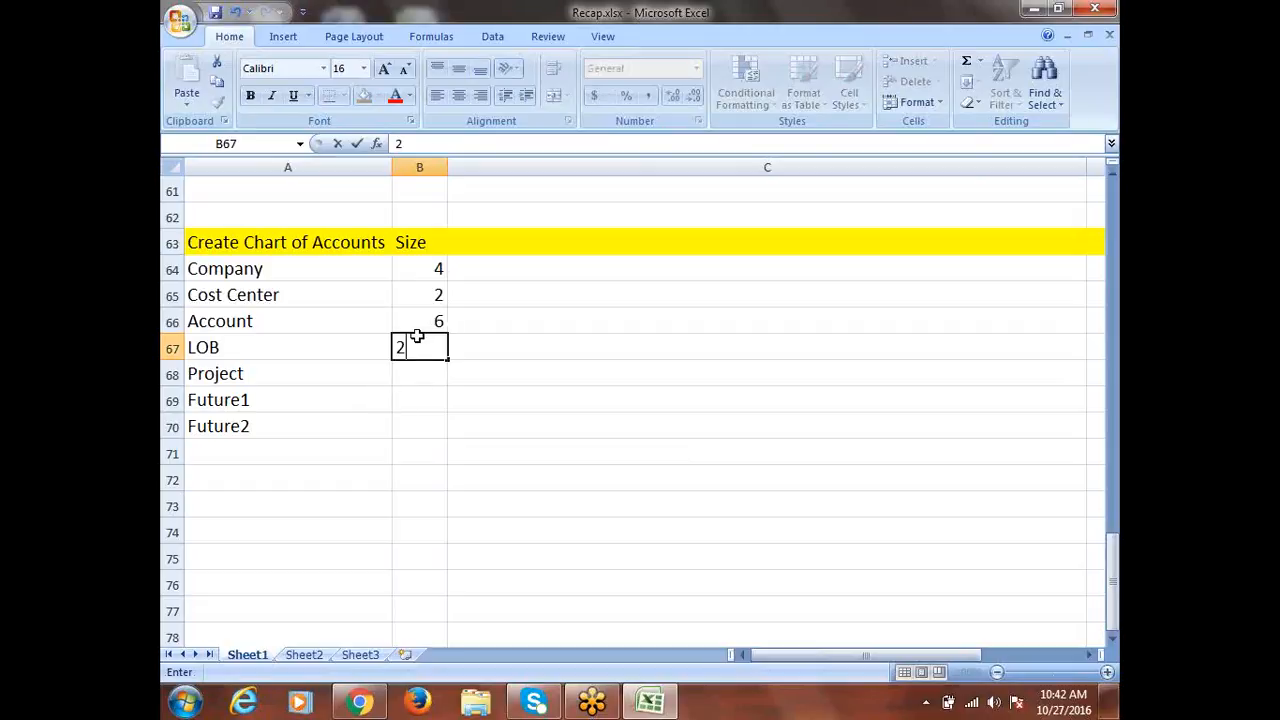
key("Return")
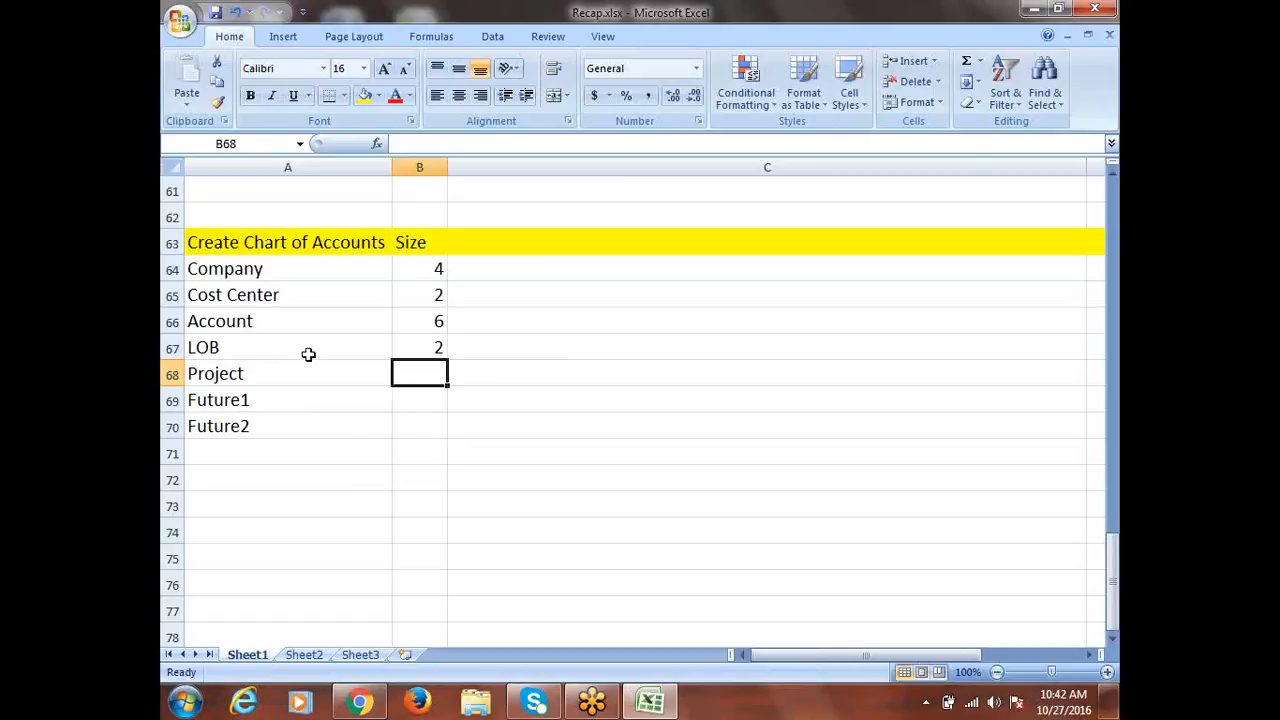
Enter size 4 for Project, Future1 and Future2, then select names with sizes
type("4")
left_click(415, 400)
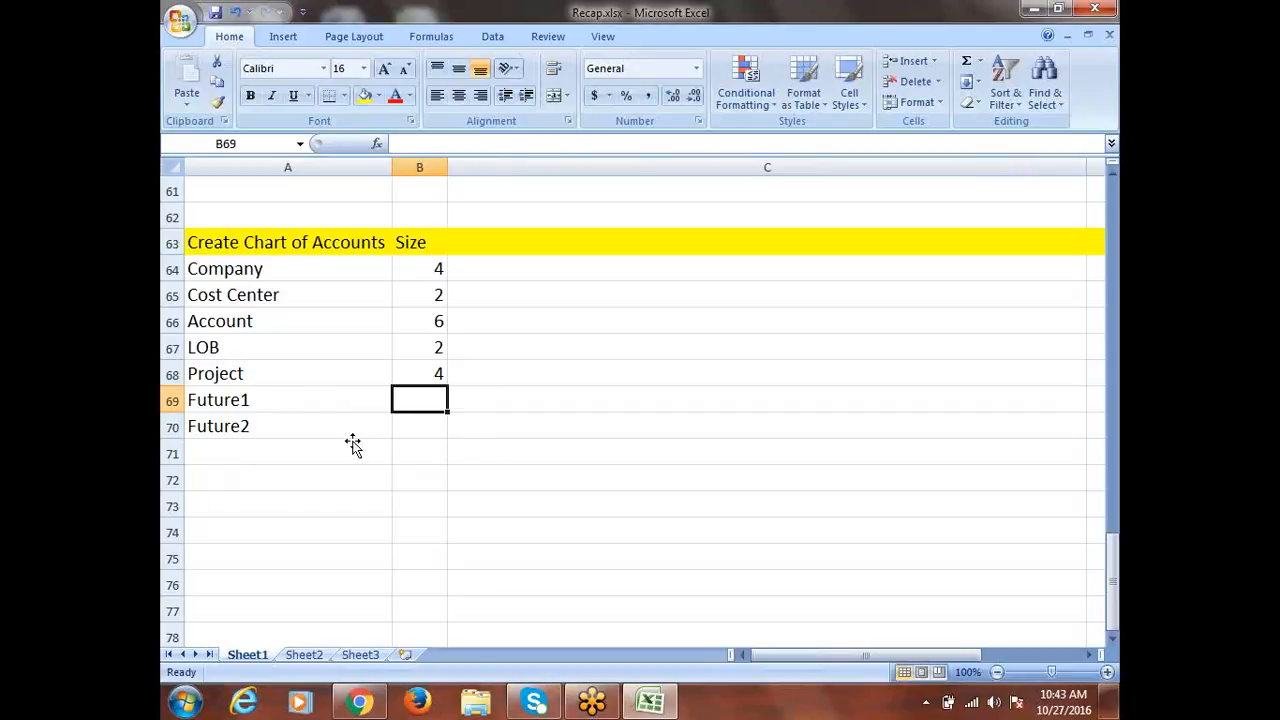
type("4")
left_click(429, 426)
type("4")
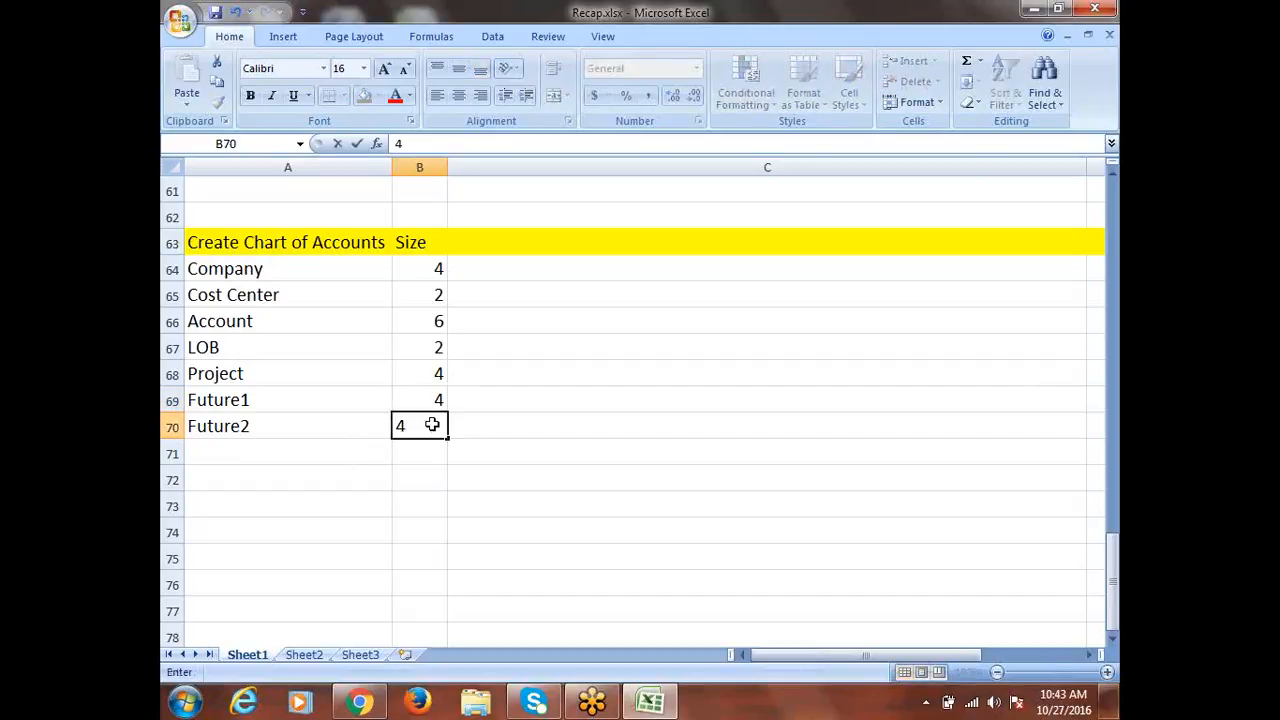
left_click(608, 457)
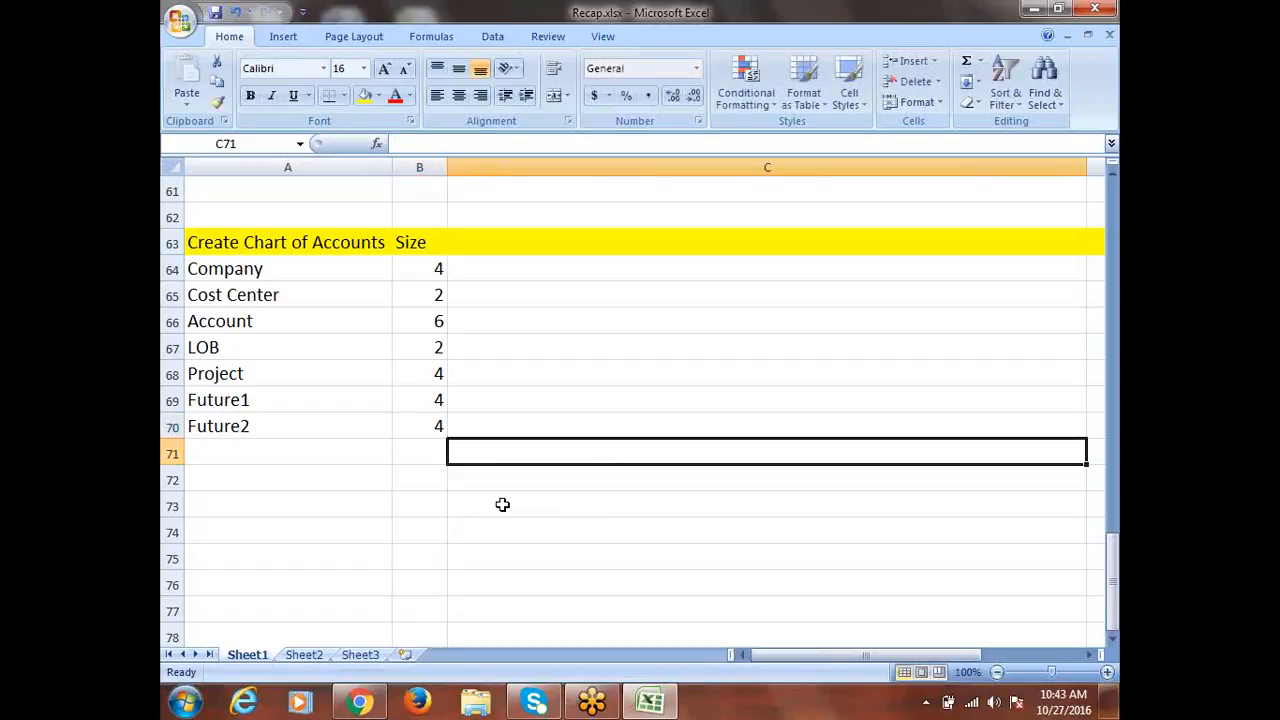
left_click_drag(255, 272, 431, 426)
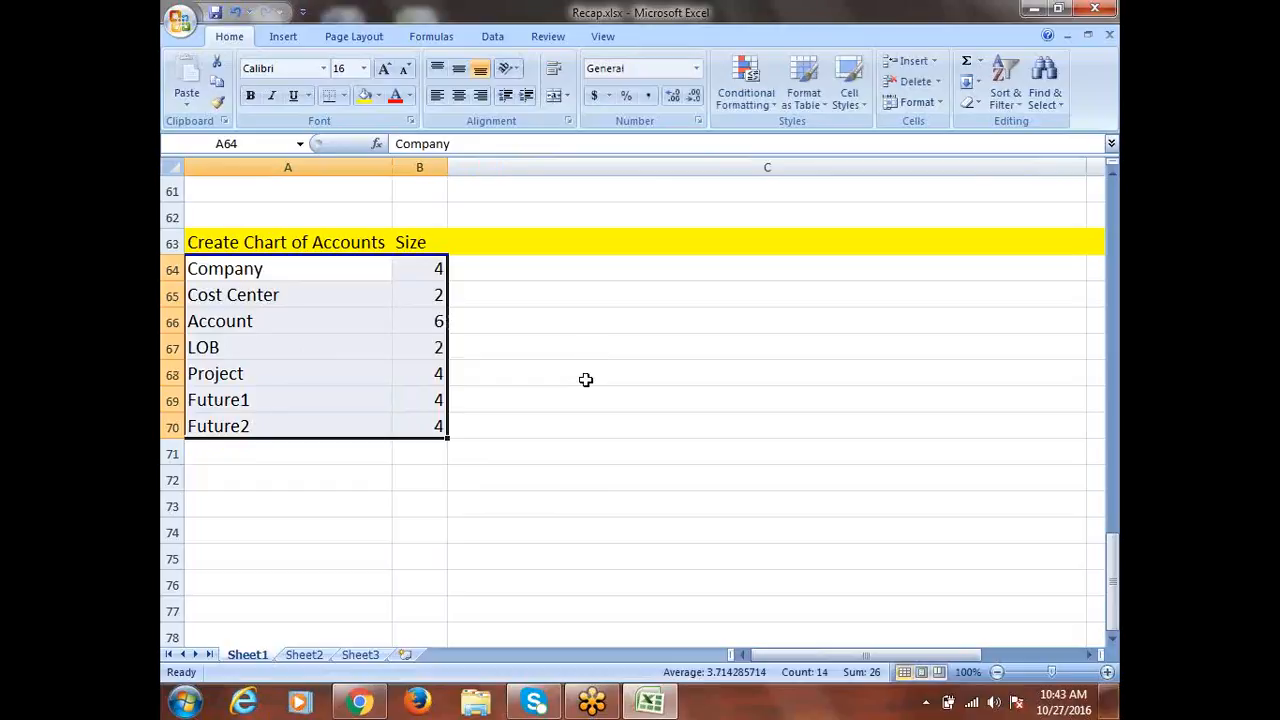
Type the heading 'Default Values' in C63 beside Size
left_click(486, 242)
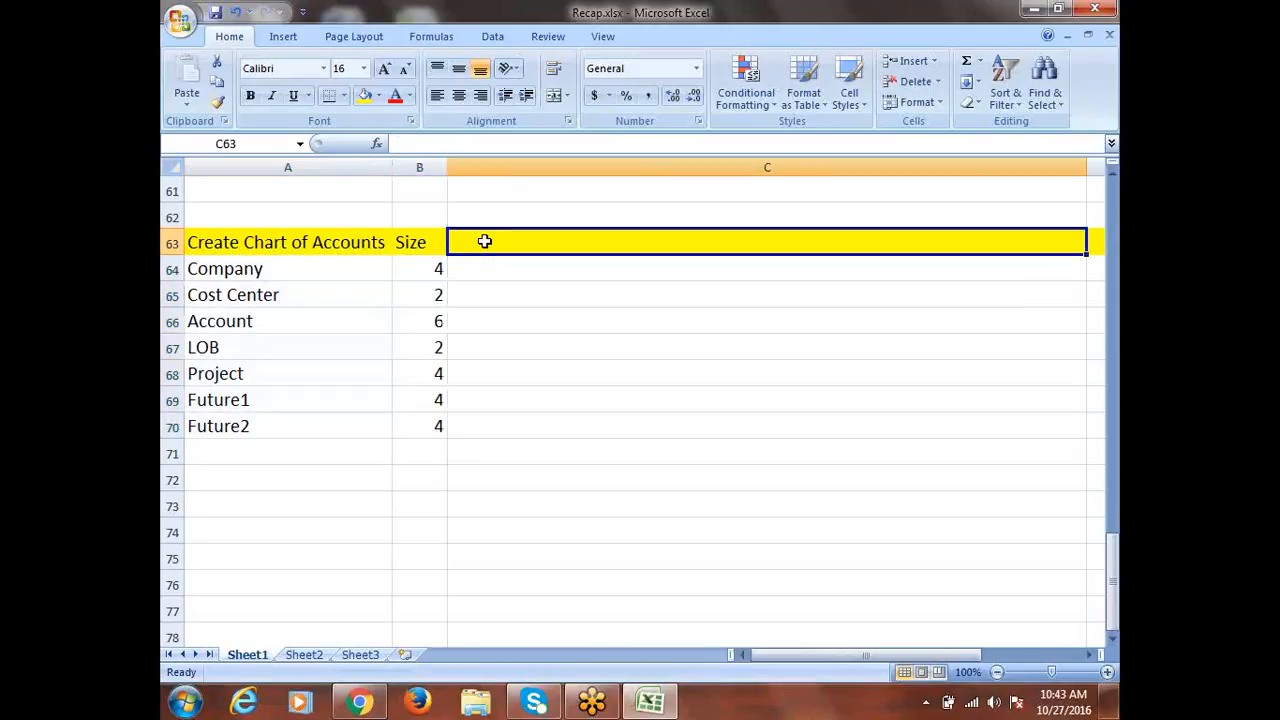
type("Defau")
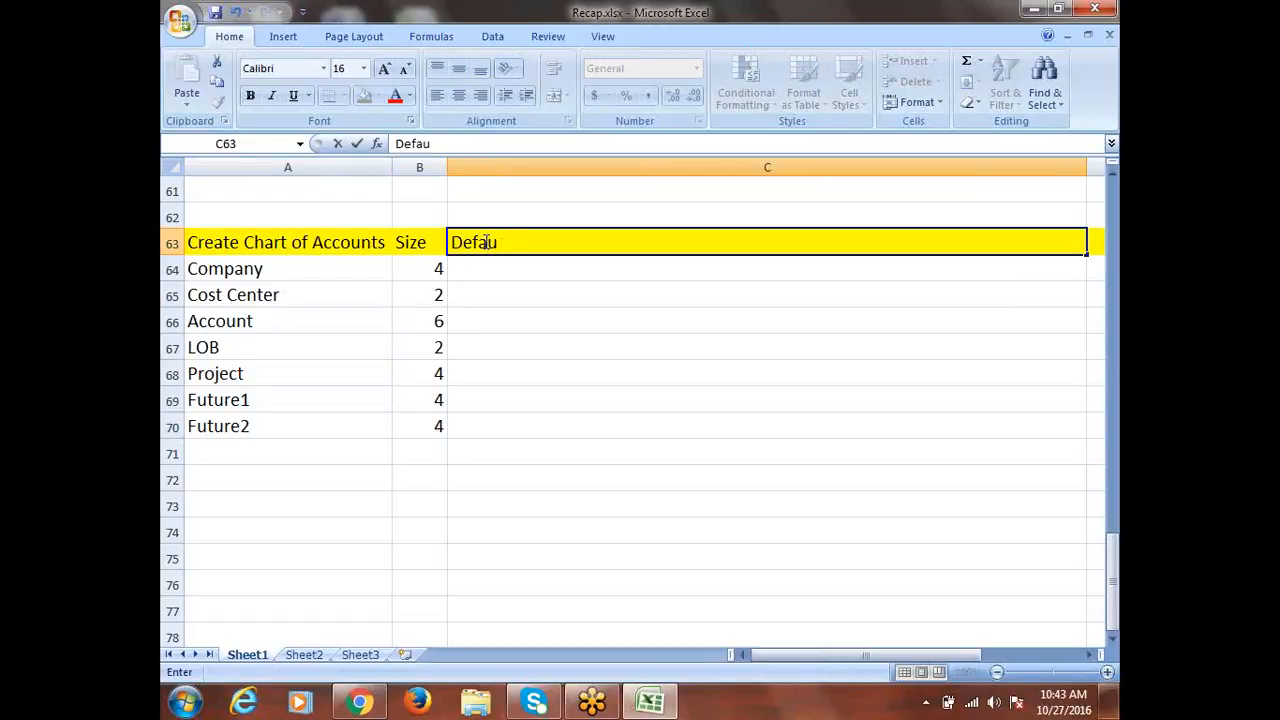
type("lt")
key("BackSpace")
key("BackSpace")
key("BackSpace")
key("BackSpace")
key("BackSpace")
key("BackSpace")
key("BackSpace")
type("Default Values")
left_click(497, 271)
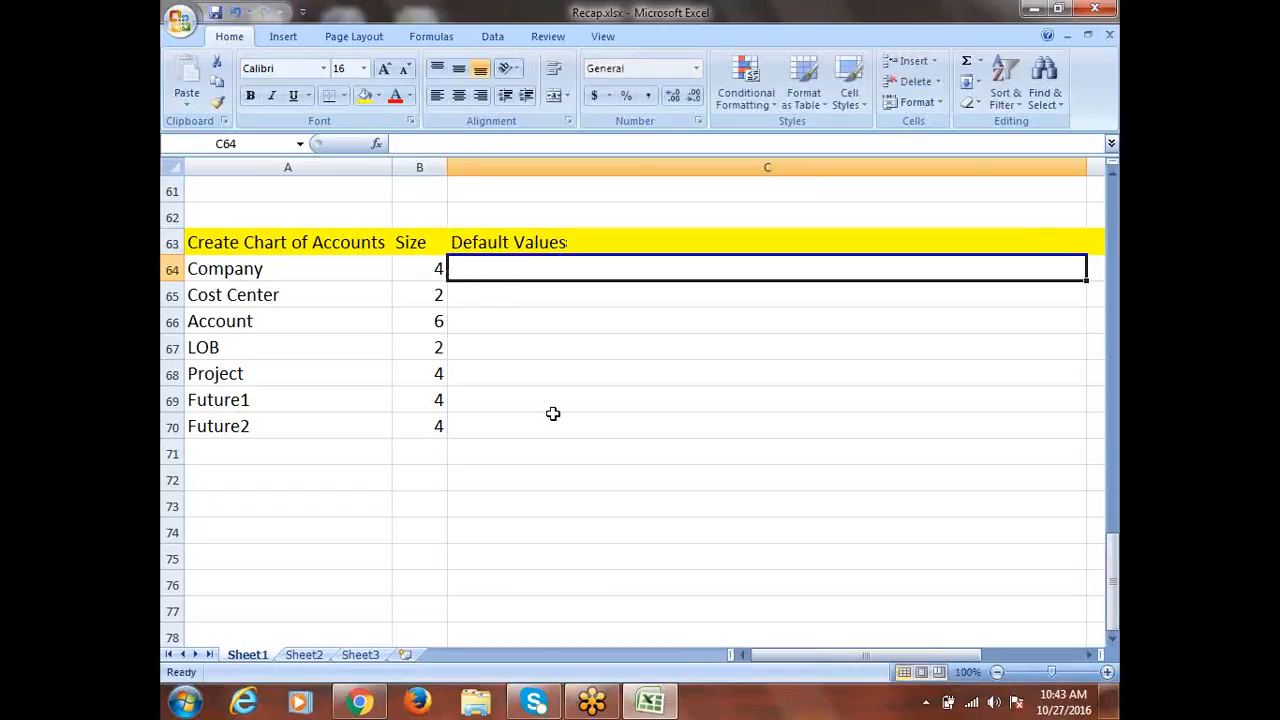
left_click(257, 269)
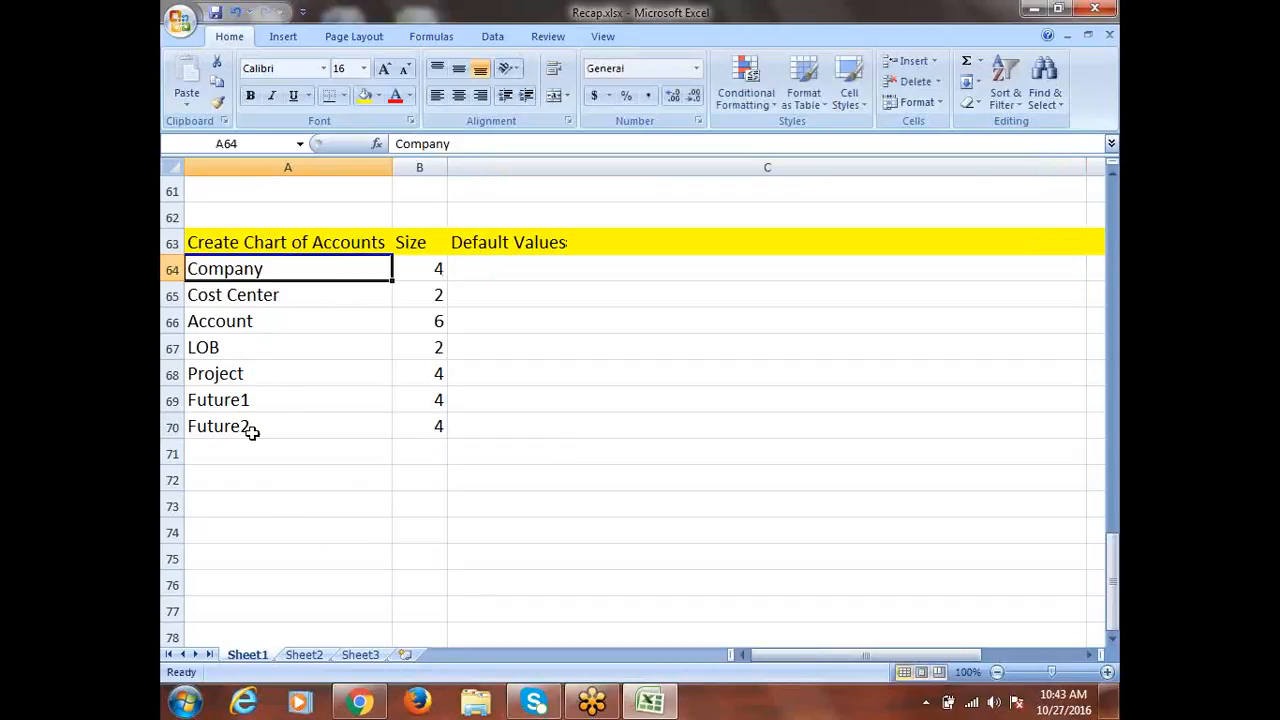
left_click(231, 377)
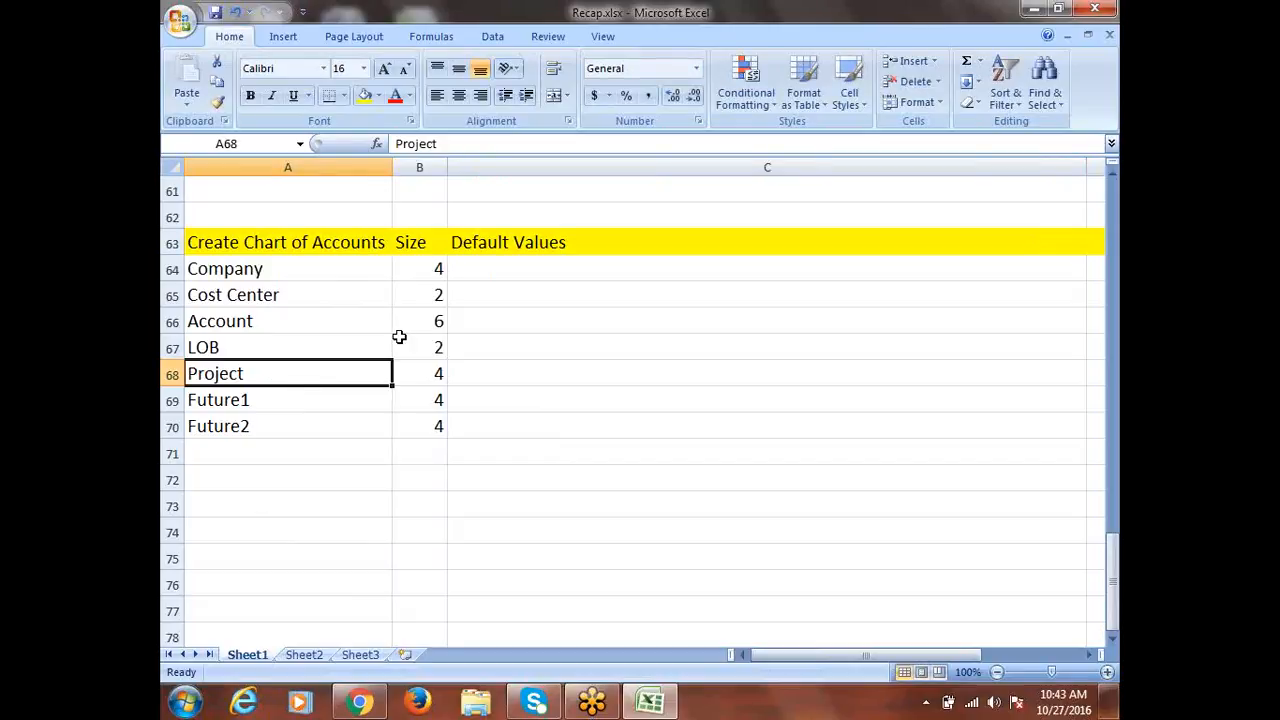
Enter 0000 as Project's default value in C68, displayed as 0
left_click(494, 374)
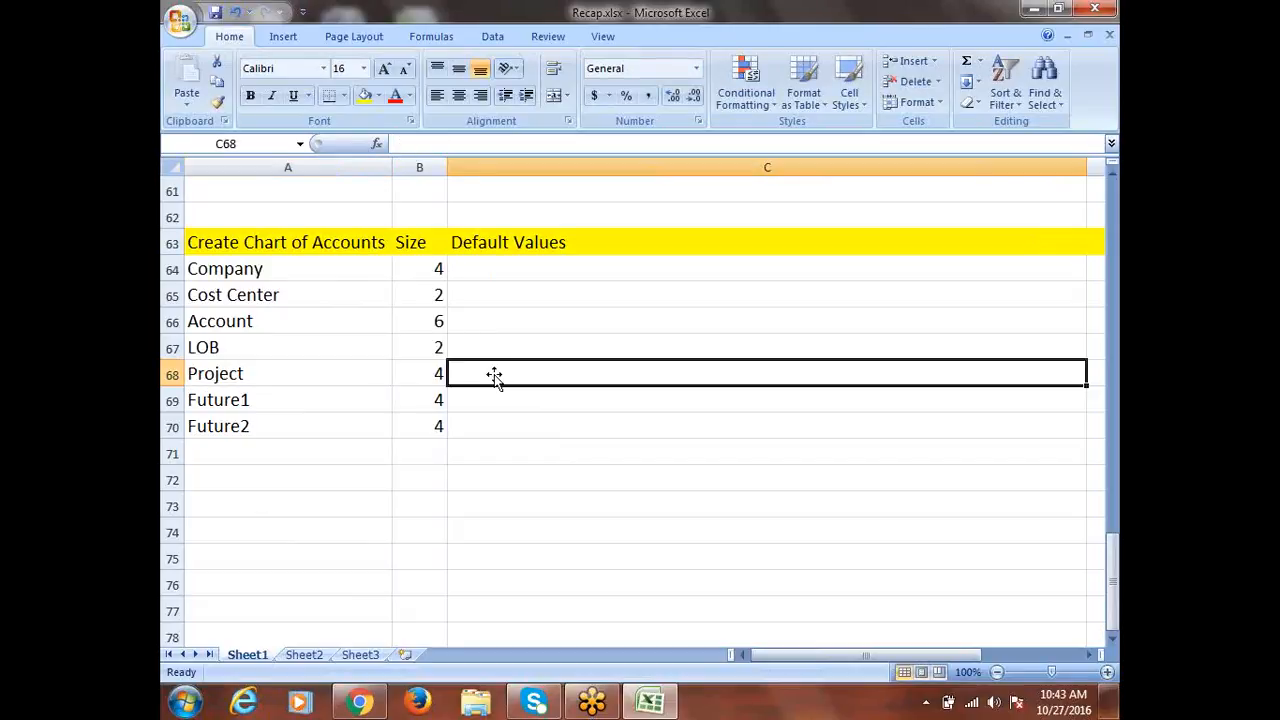
left_click(437, 374)
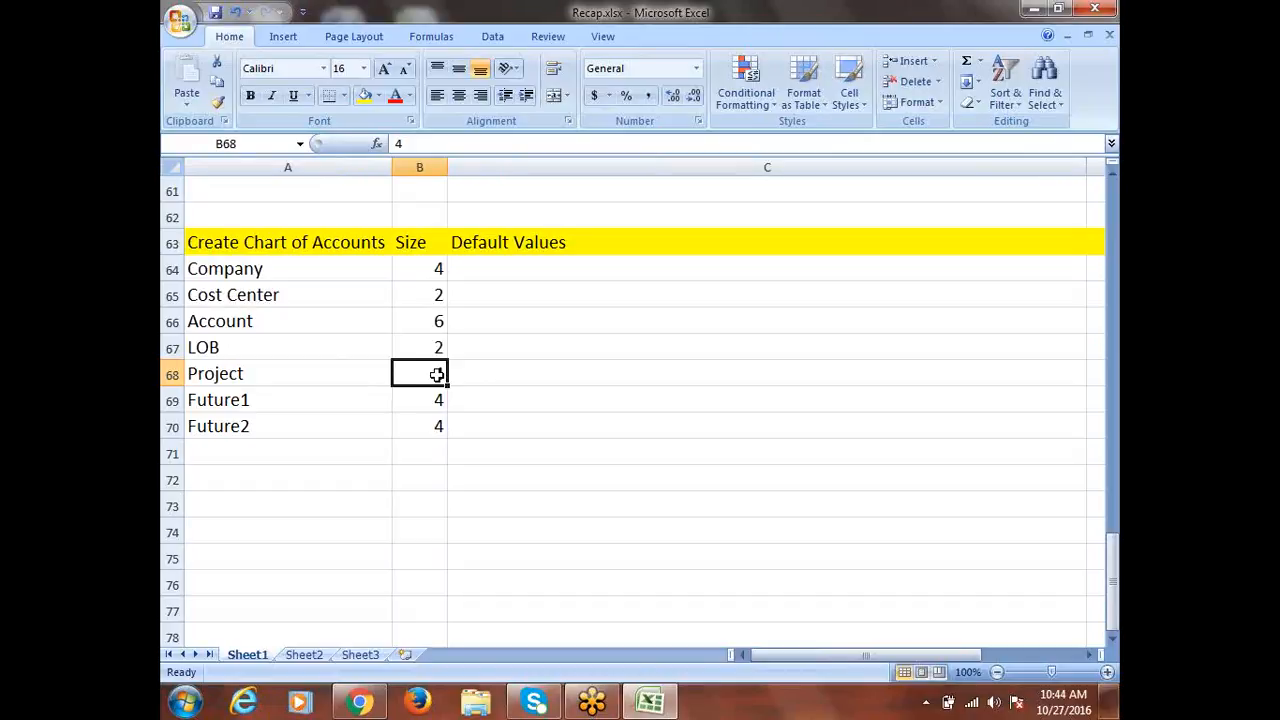
key("Tab")
type("0000")
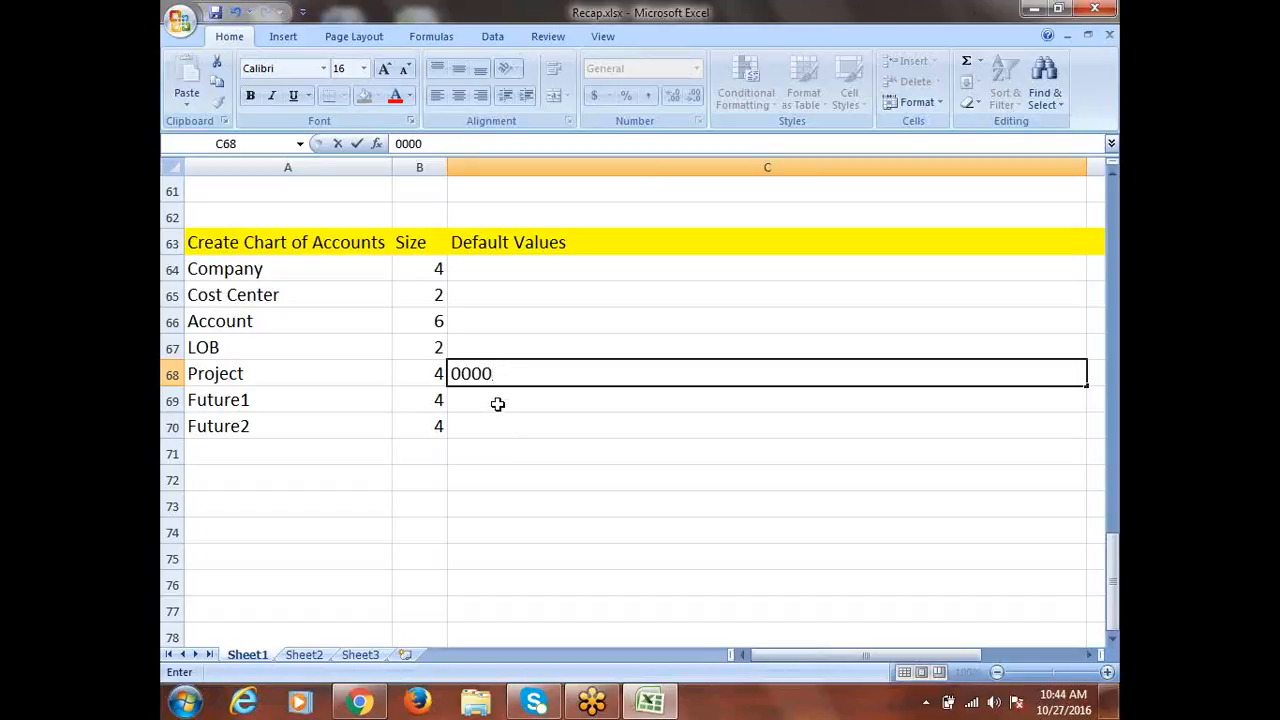
left_click(514, 247)
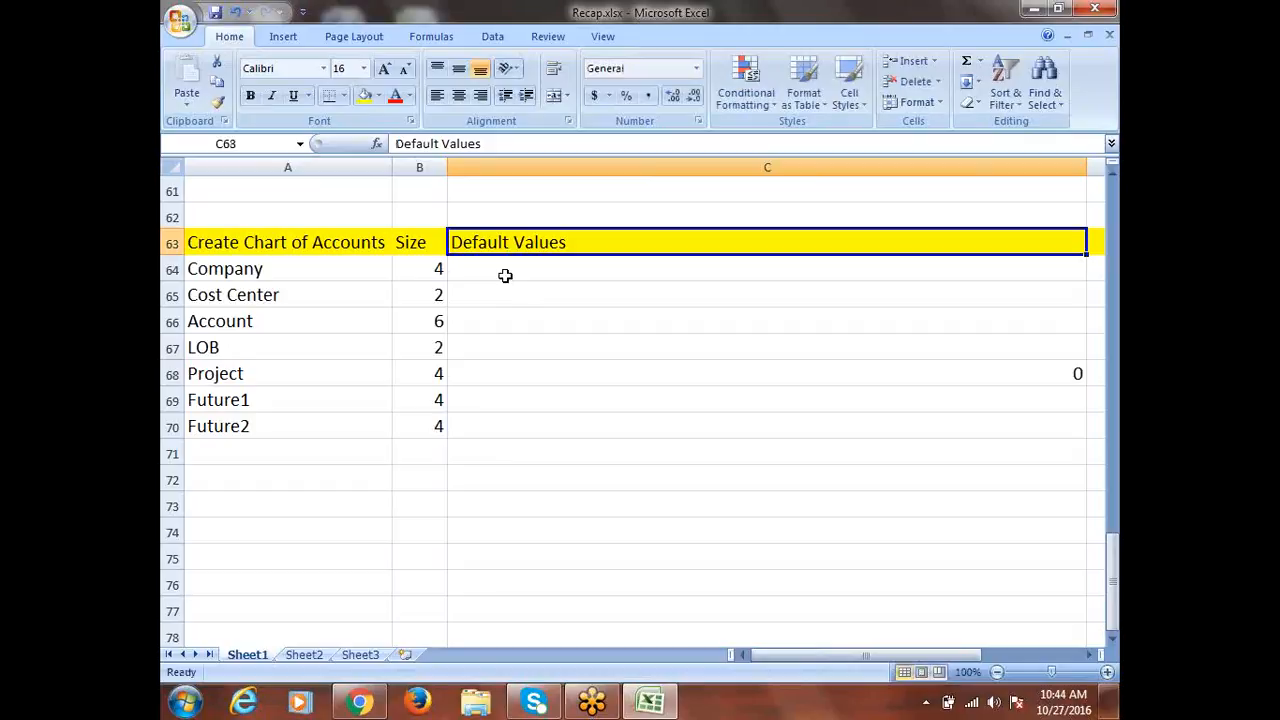
left_click(517, 352)
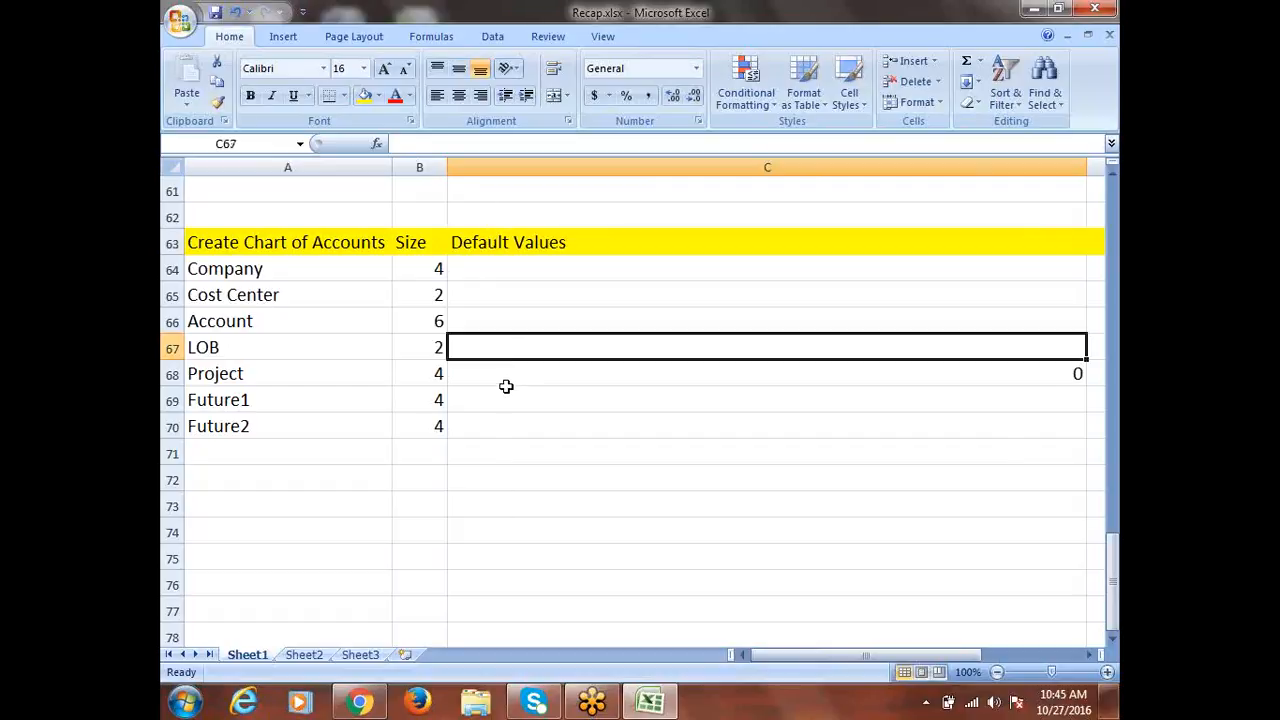
left_click_drag(470, 426, 500, 505)
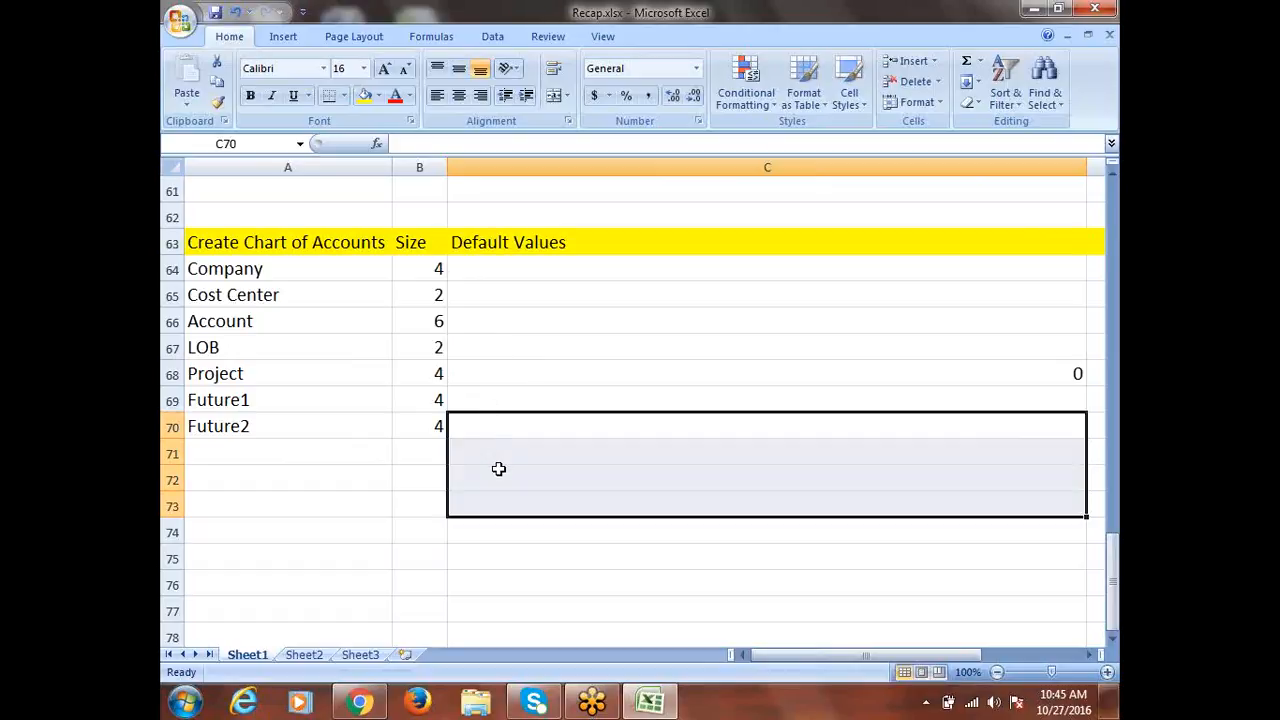
left_click(479, 395)
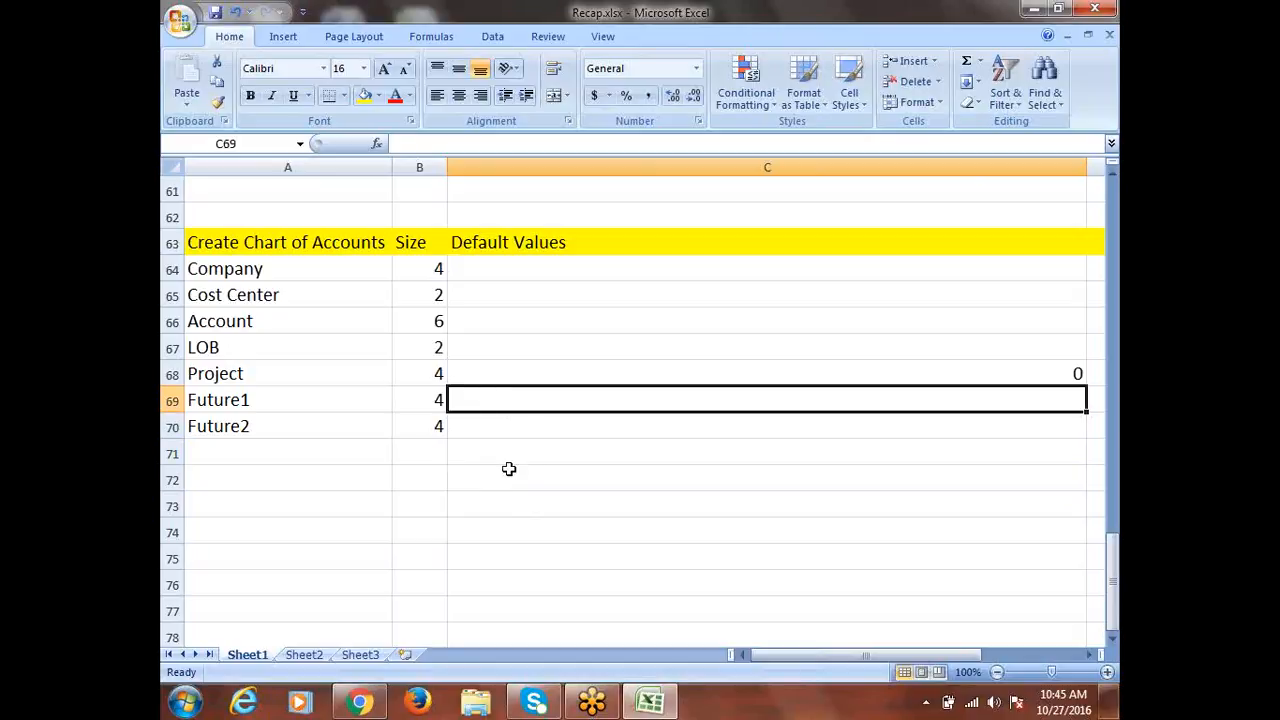
scroll(509, 469, "down", 1)
Go through the segment names Company to Future2 one by one
scroll(432, 342, "up", 1)
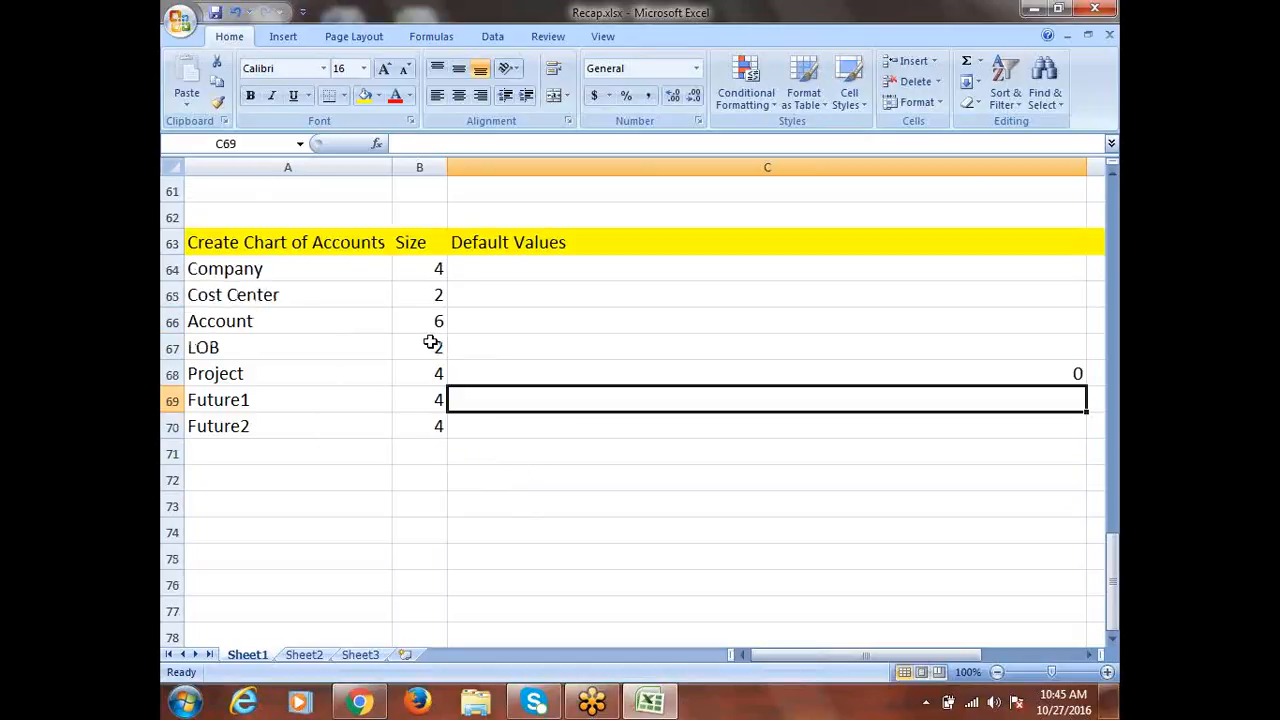
left_click(262, 269)
left_click(272, 290)
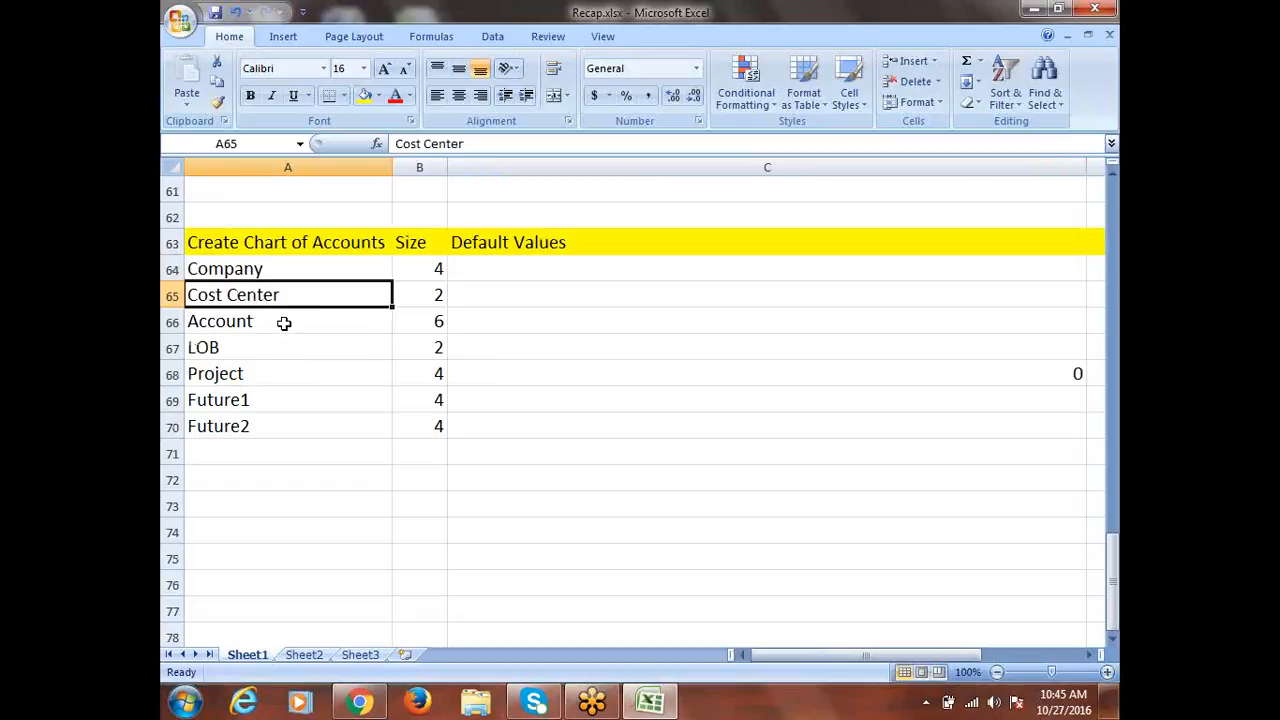
left_click(202, 352)
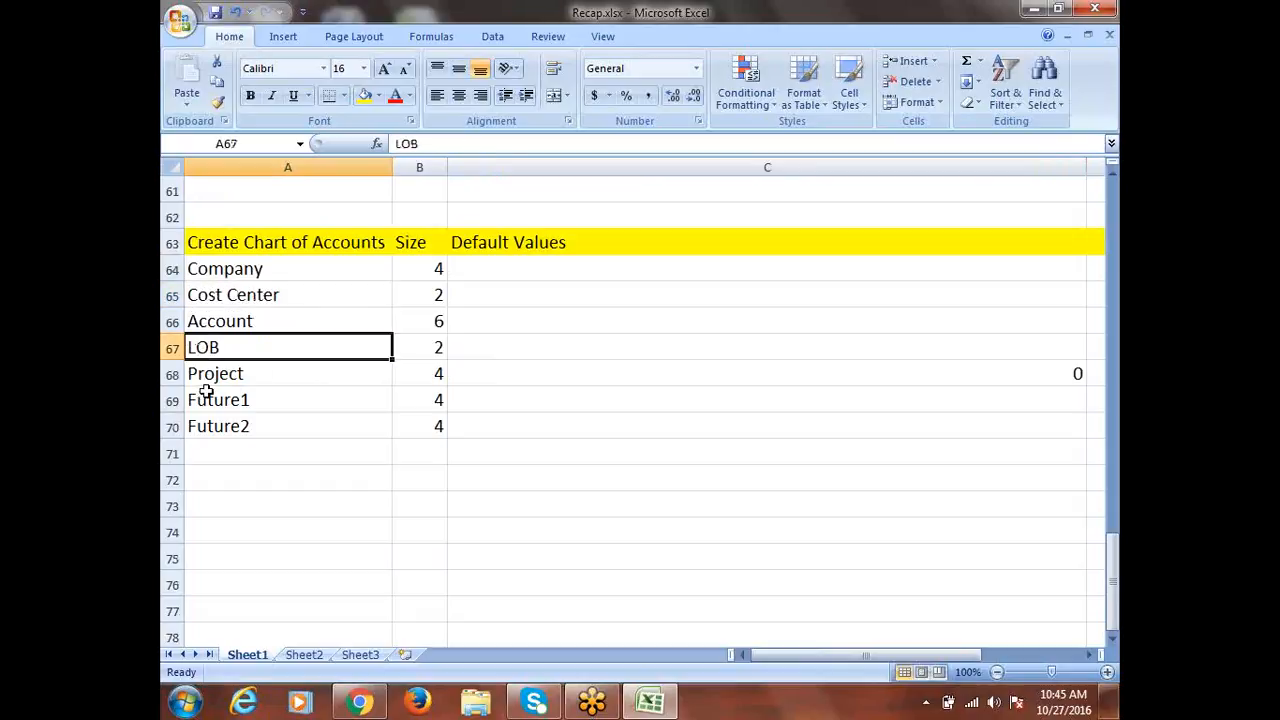
left_click(206, 380)
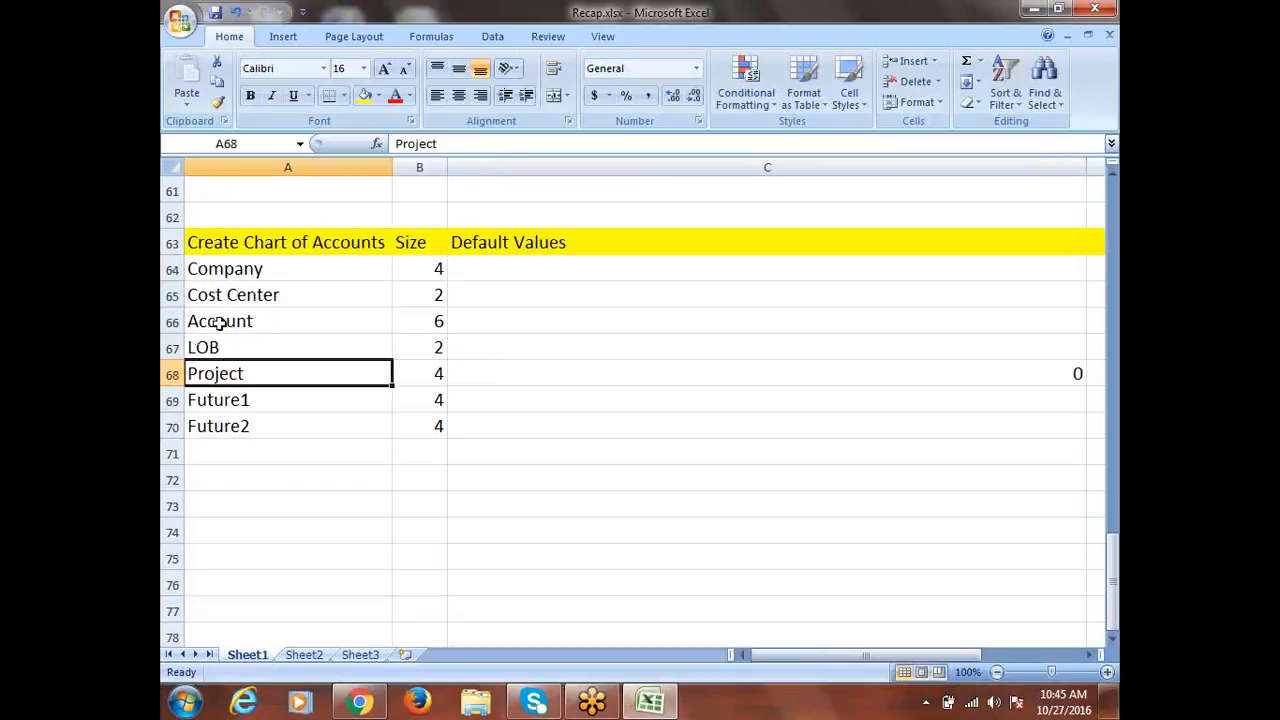
left_click(240, 405)
left_click(240, 421)
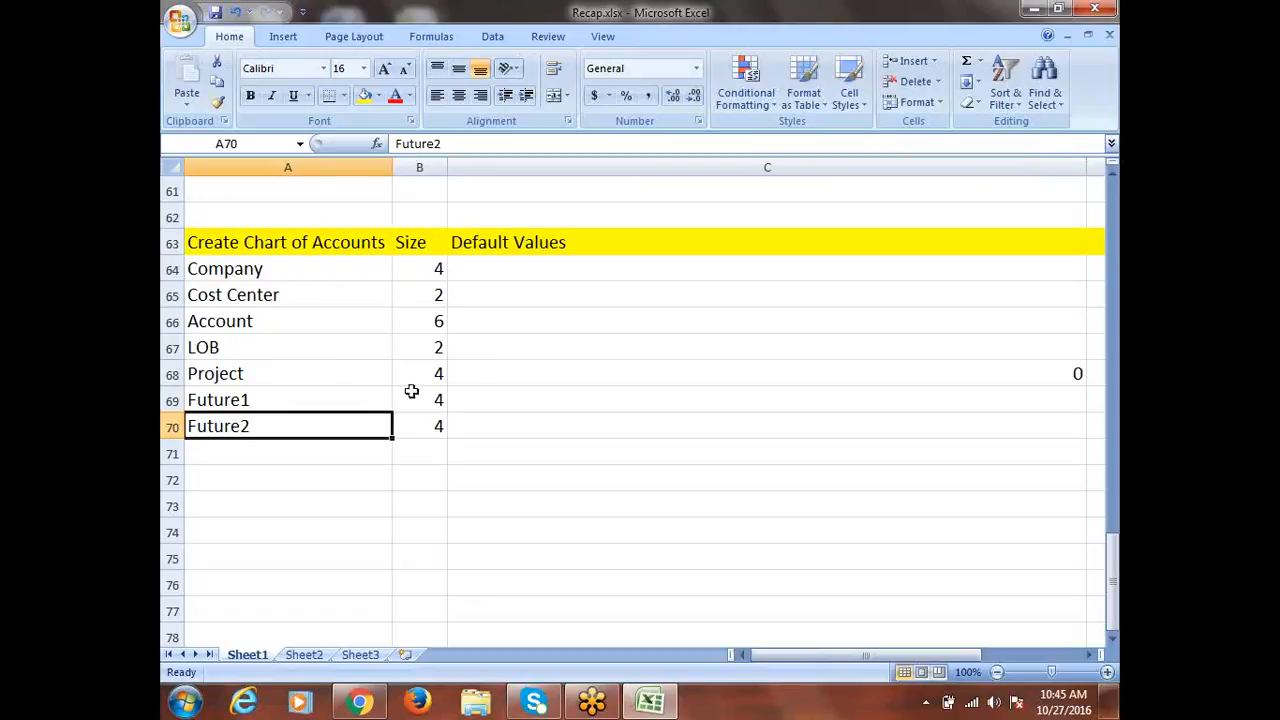
Enter 0000 as Future1's default value in C69, then select A73
left_click(473, 399)
type("0000")
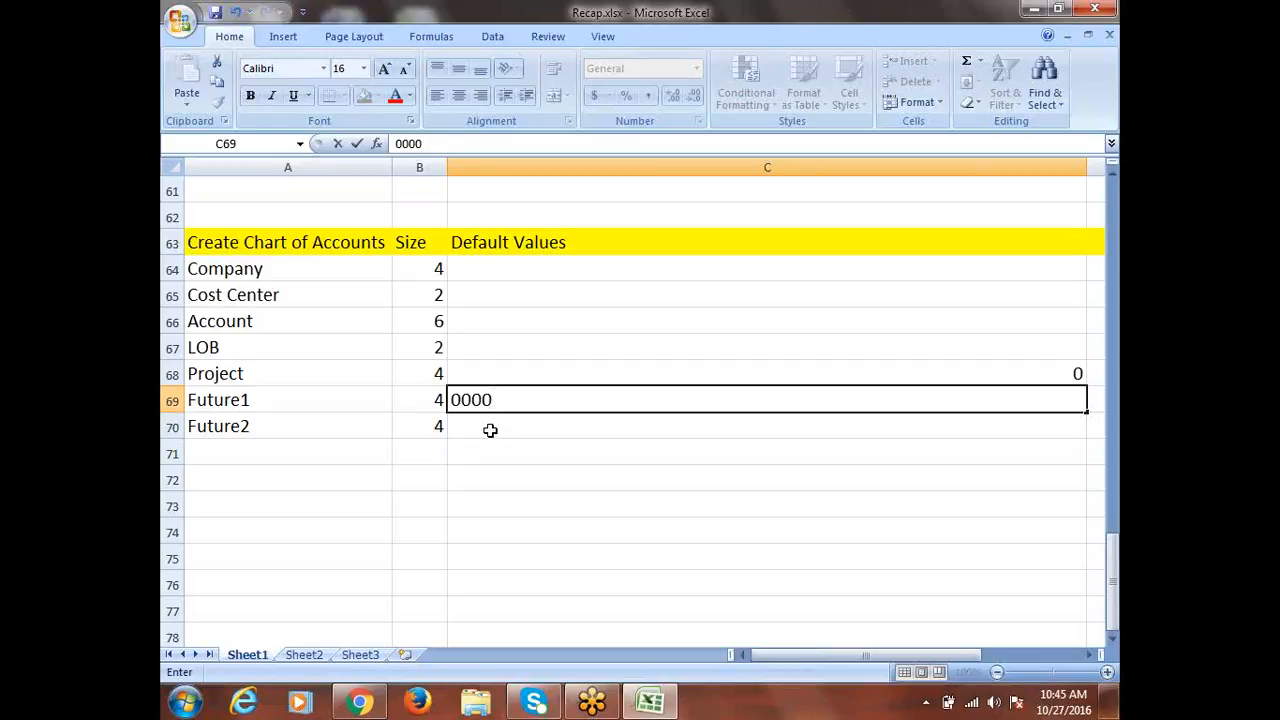
key("Return")
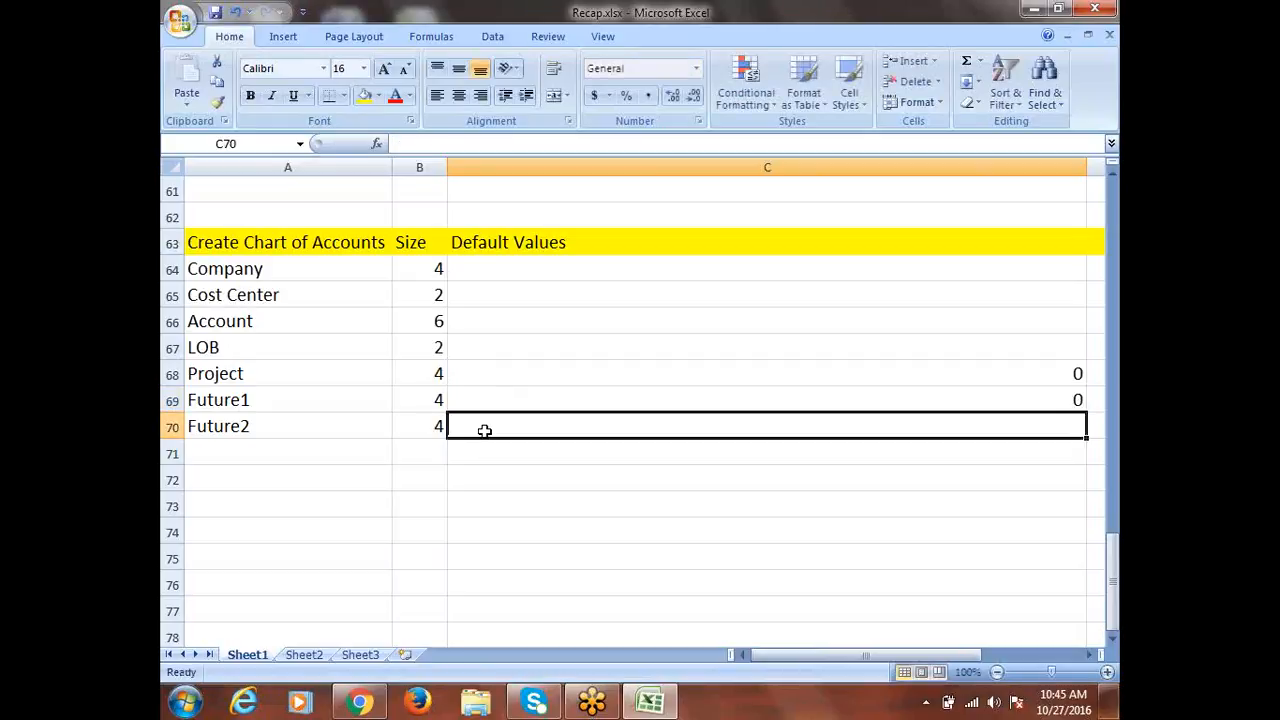
left_click(248, 510)
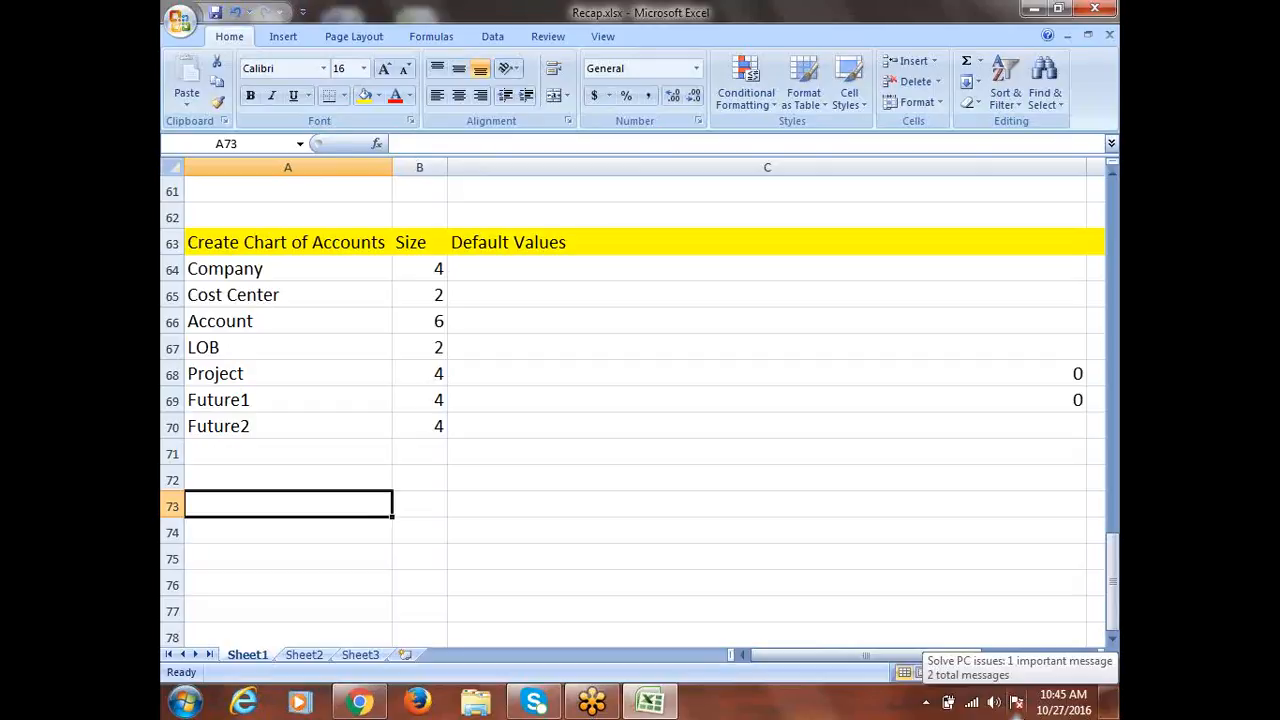
Type the heading 'Account Grop' in A73
type("Accoun")
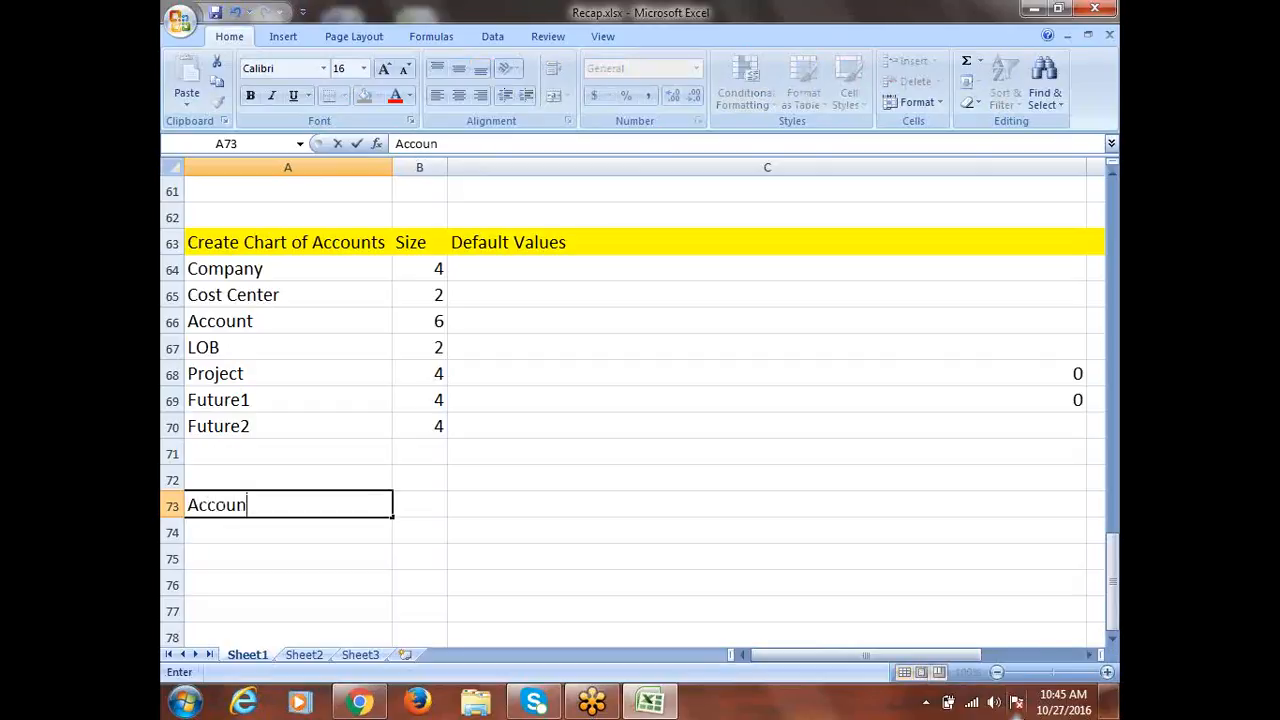
type("t Grop")
scroll(335, 449, "down", 2)
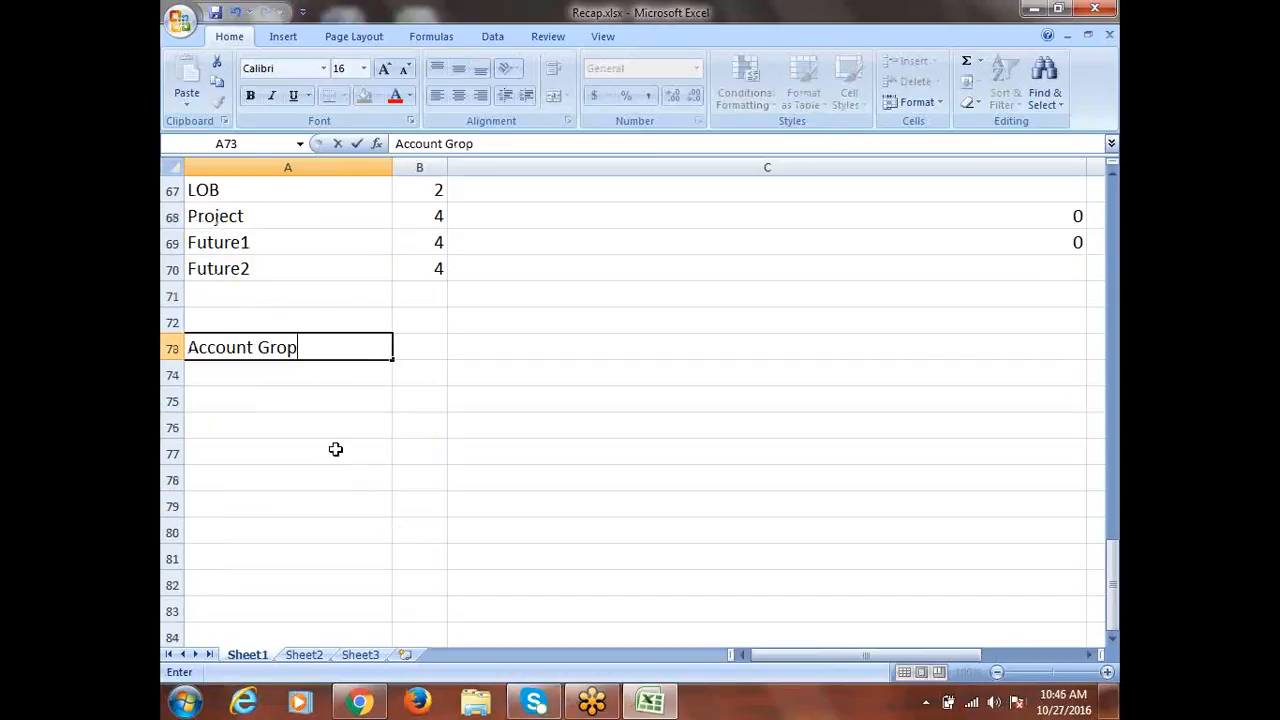
left_click(254, 409)
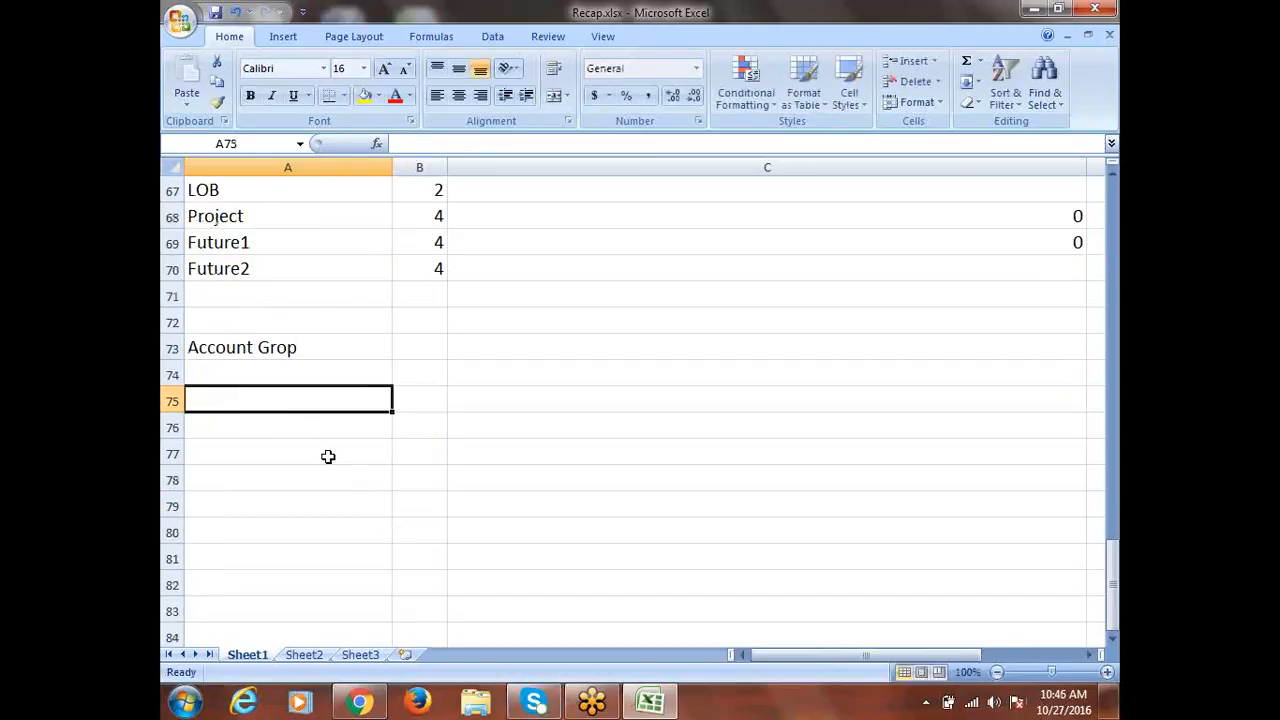
List Assets, Liabilities, Expense, Revenue and Ownership in rows 75–79
type("Assets")
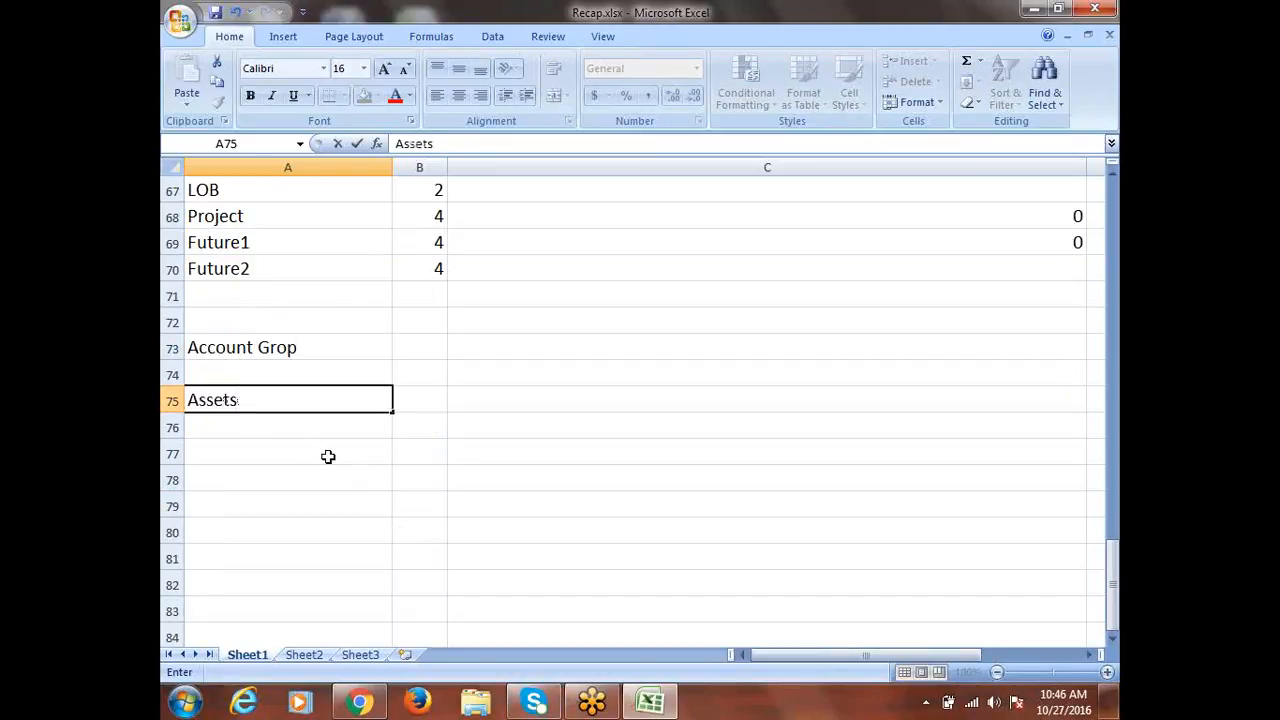
key("Return")
type("Liabi")
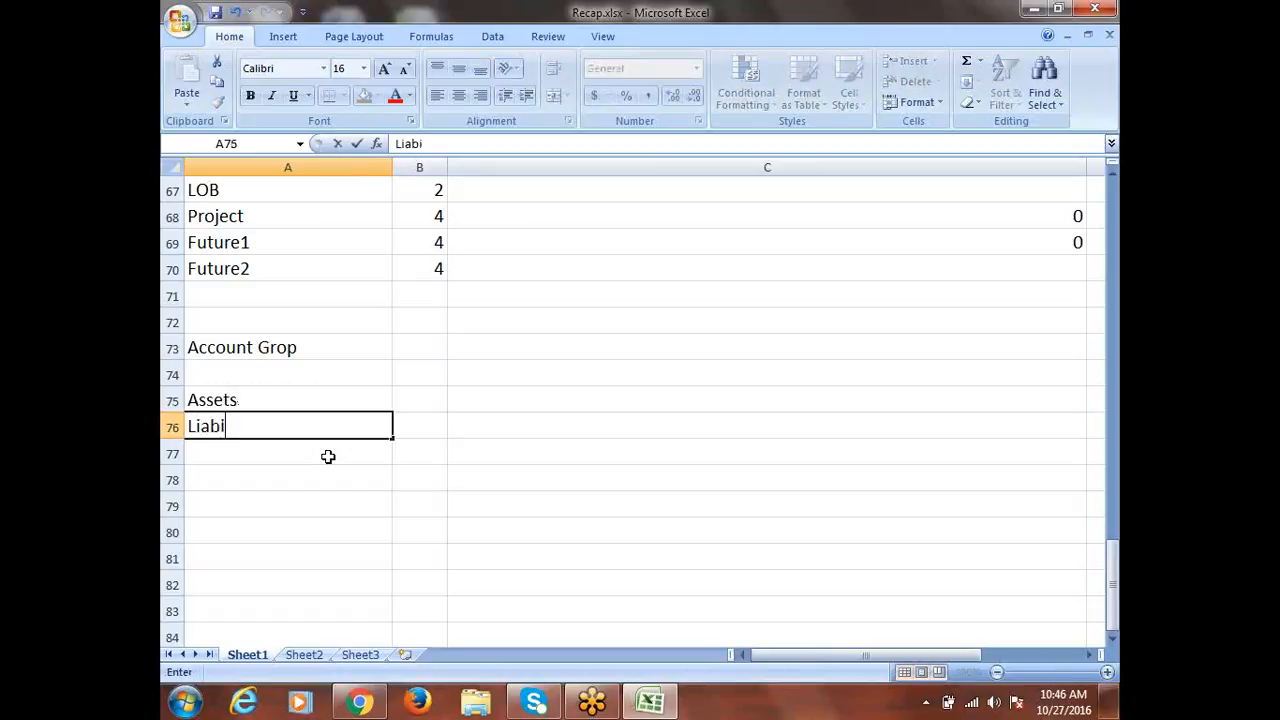
type("lities")
key("Return")
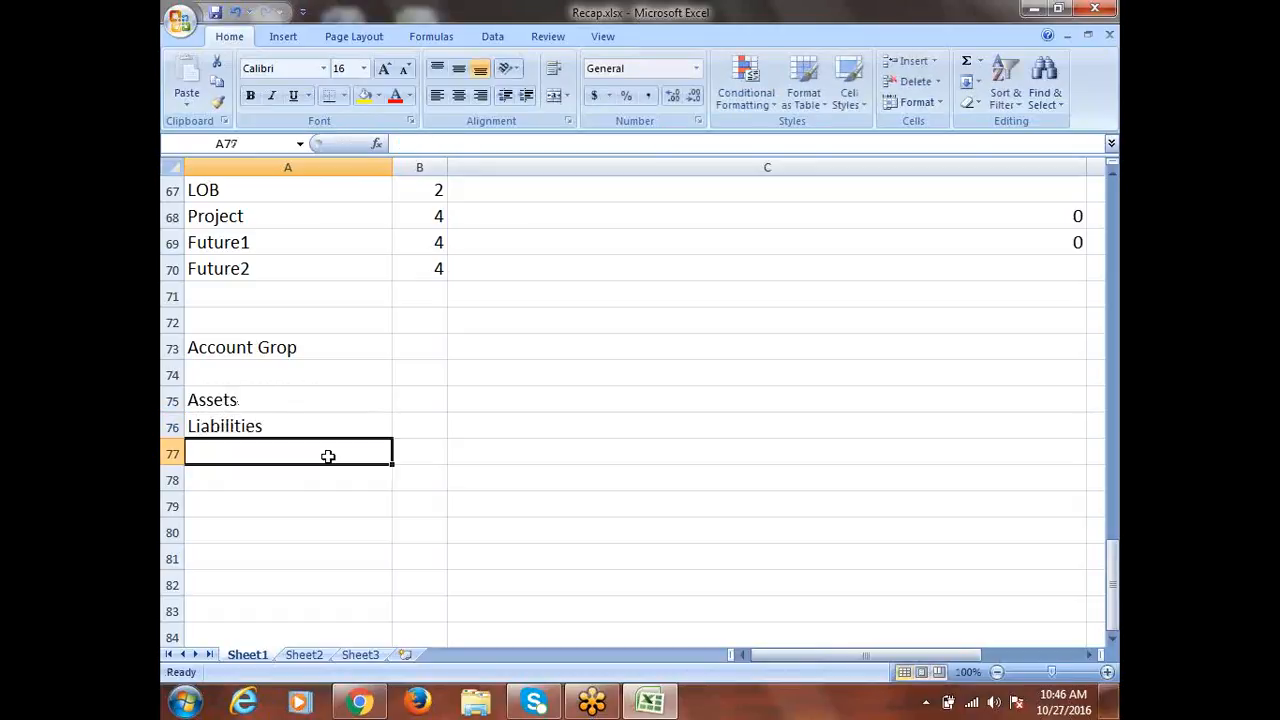
type("Expense")
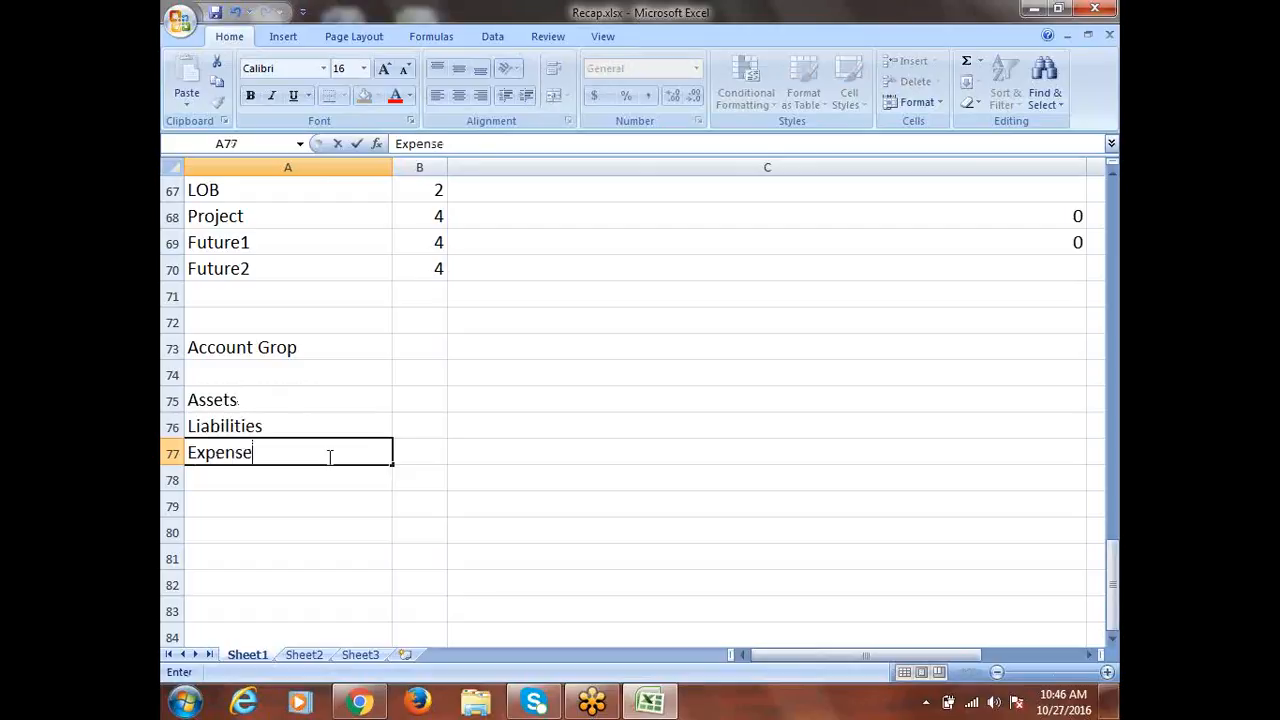
key("Return")
type("Revenue")
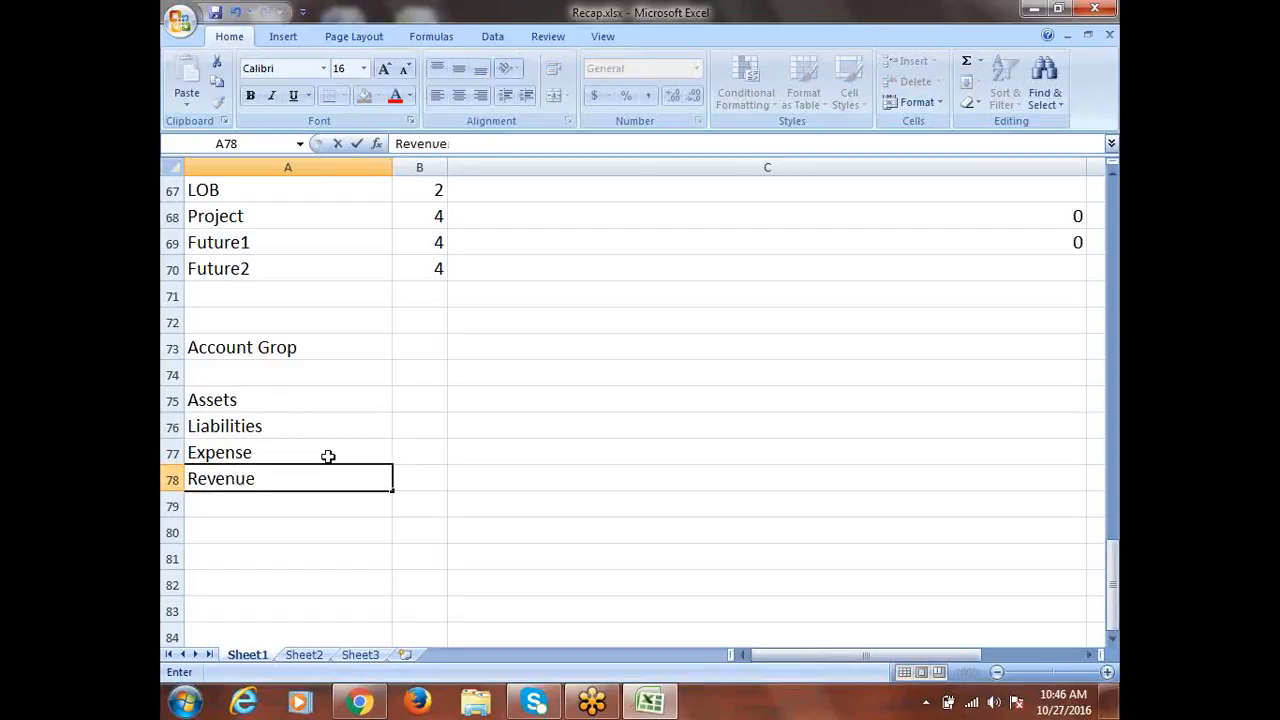
key("Return")
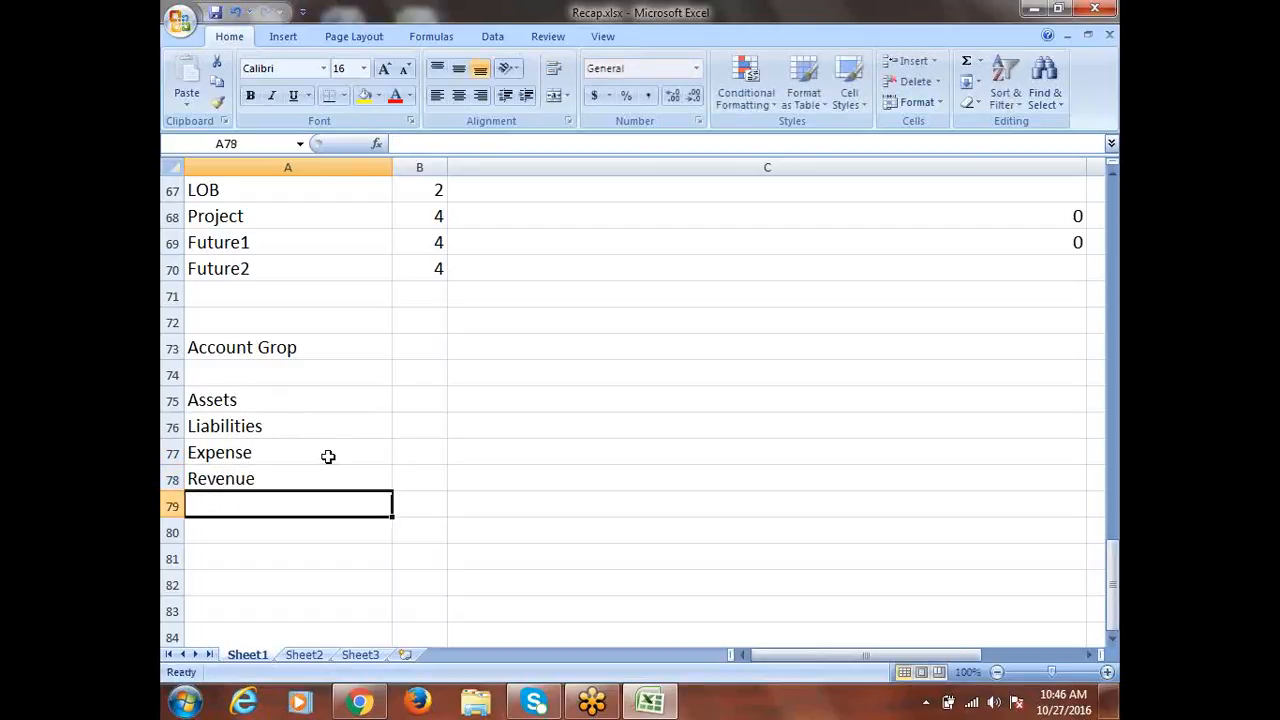
type("Ownership")
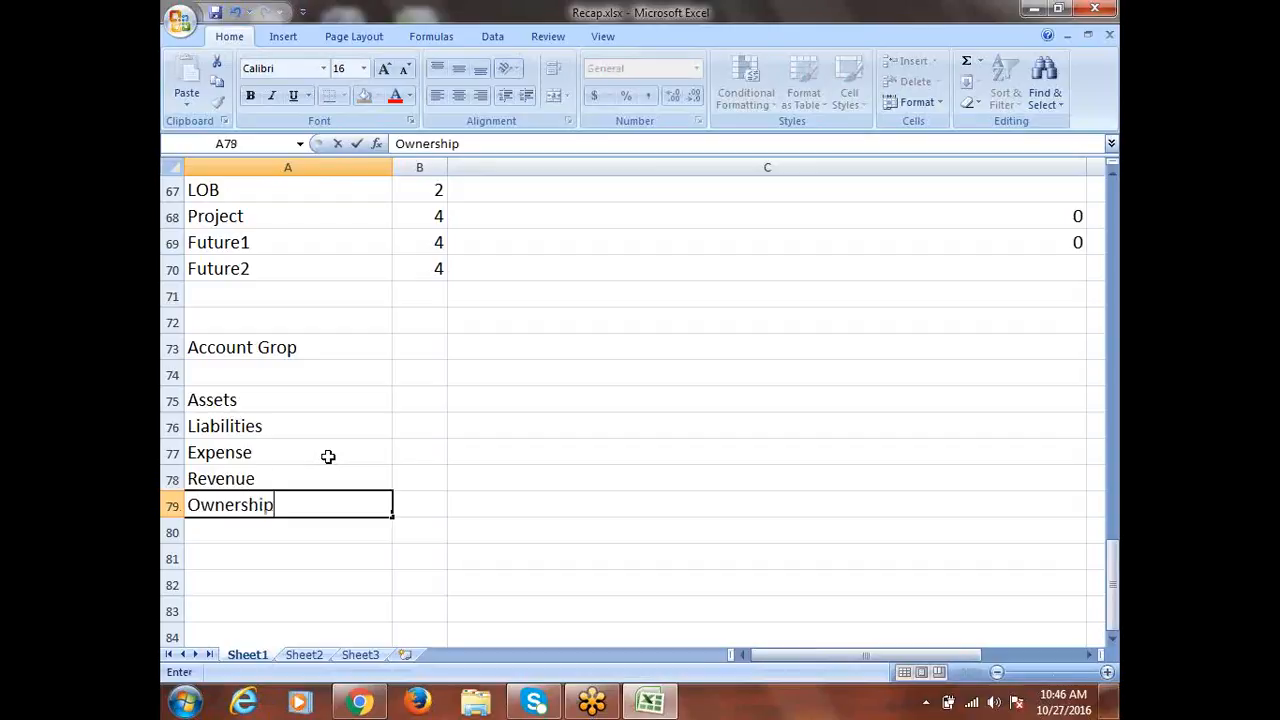
key("Tab")
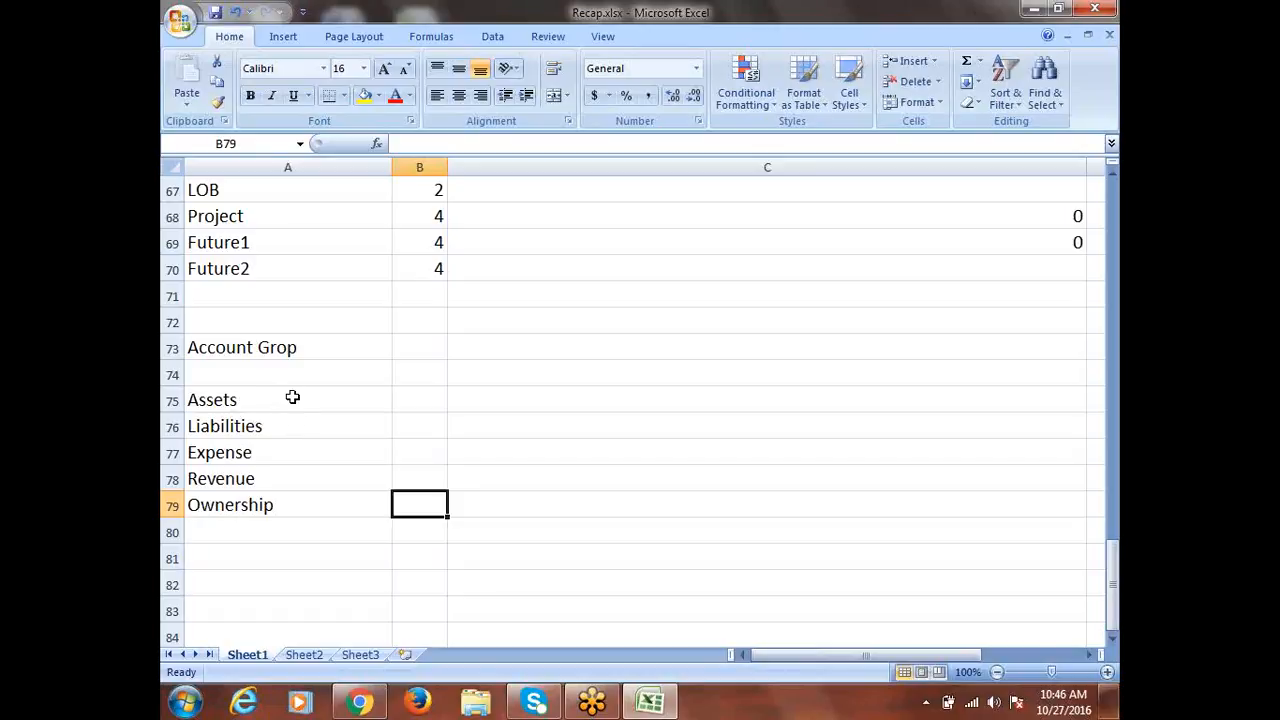
Enter 100000 as the Assets value in B75 and autofit column B
left_click(292, 397)
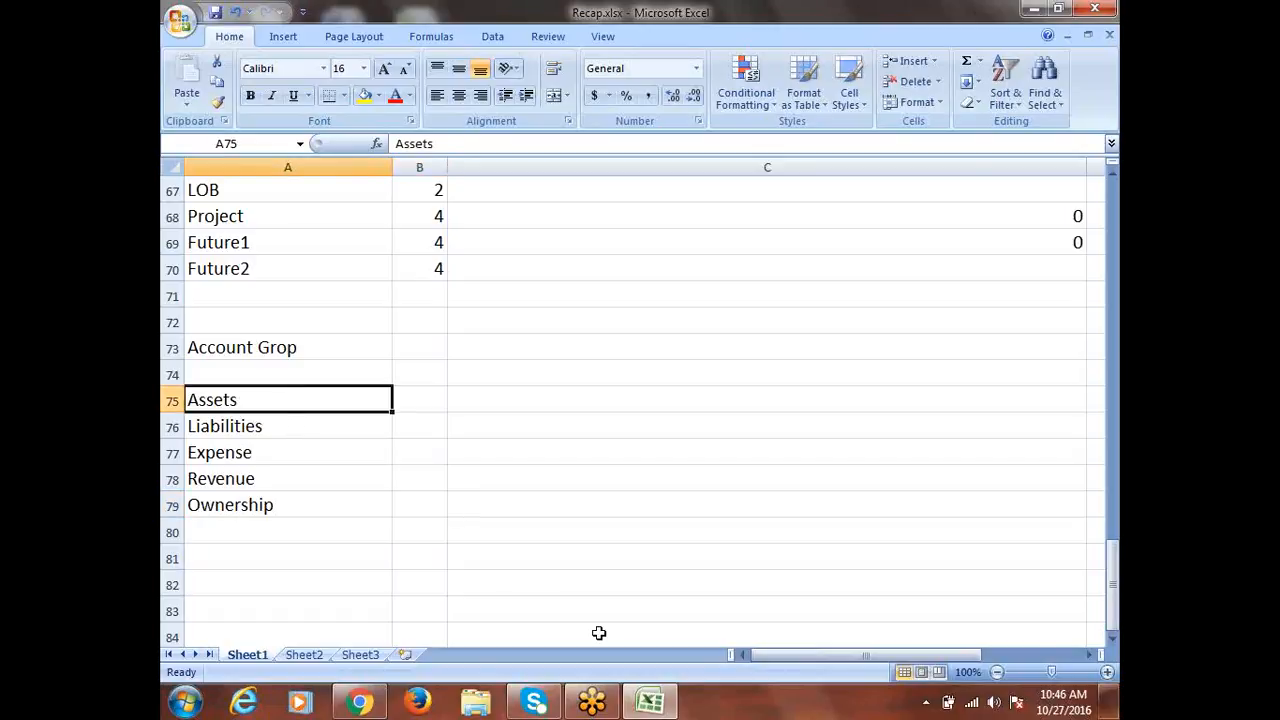
scroll(569, 620, "up", 1)
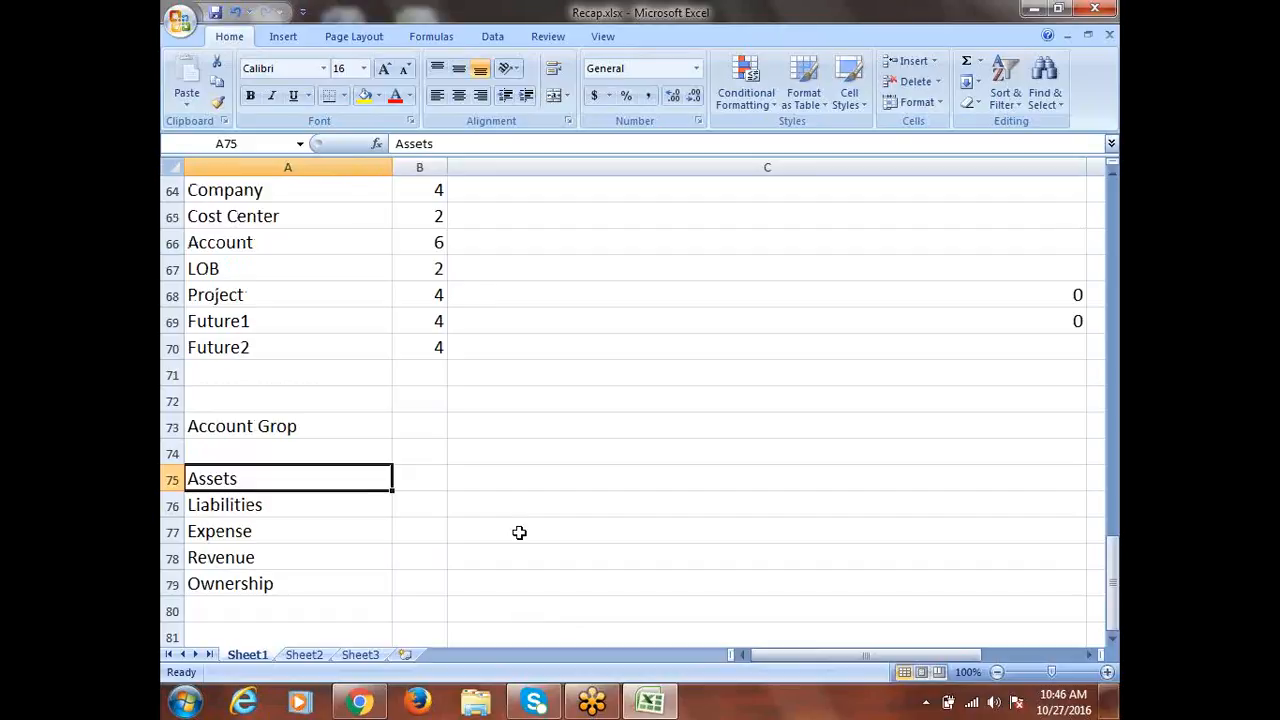
left_click(437, 243)
scroll(590, 612, "down", 1)
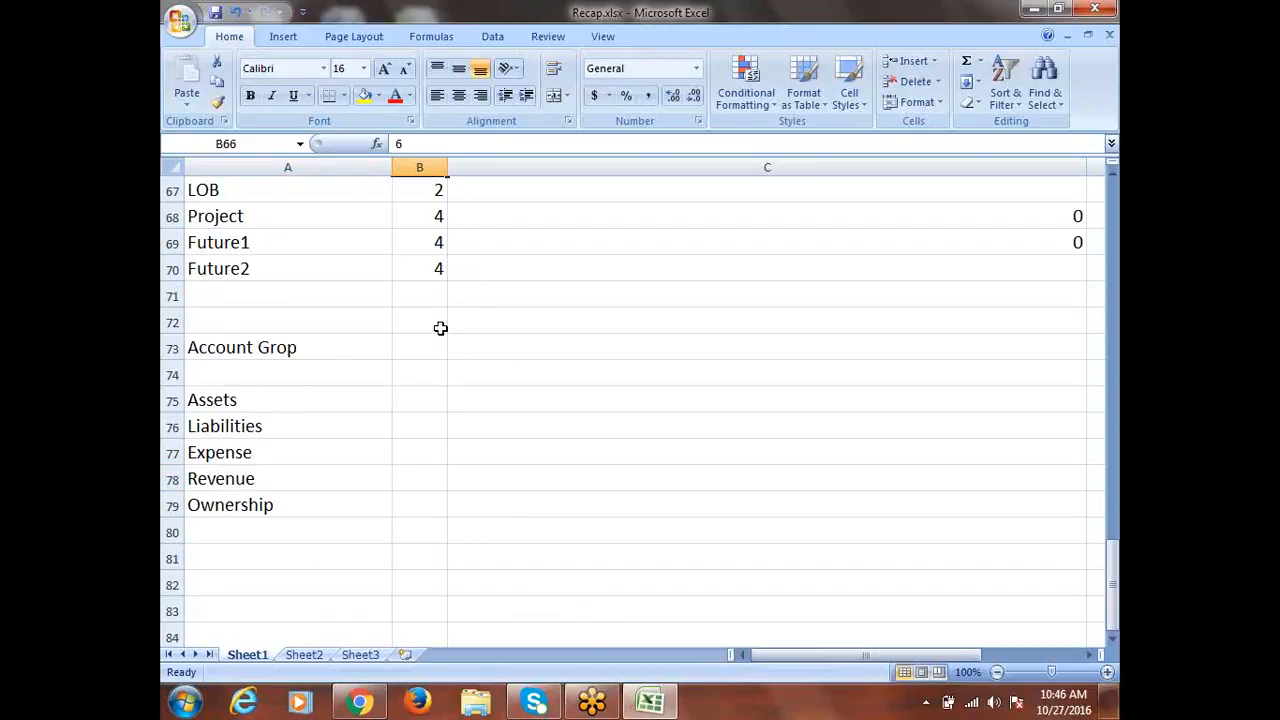
left_click(405, 404)
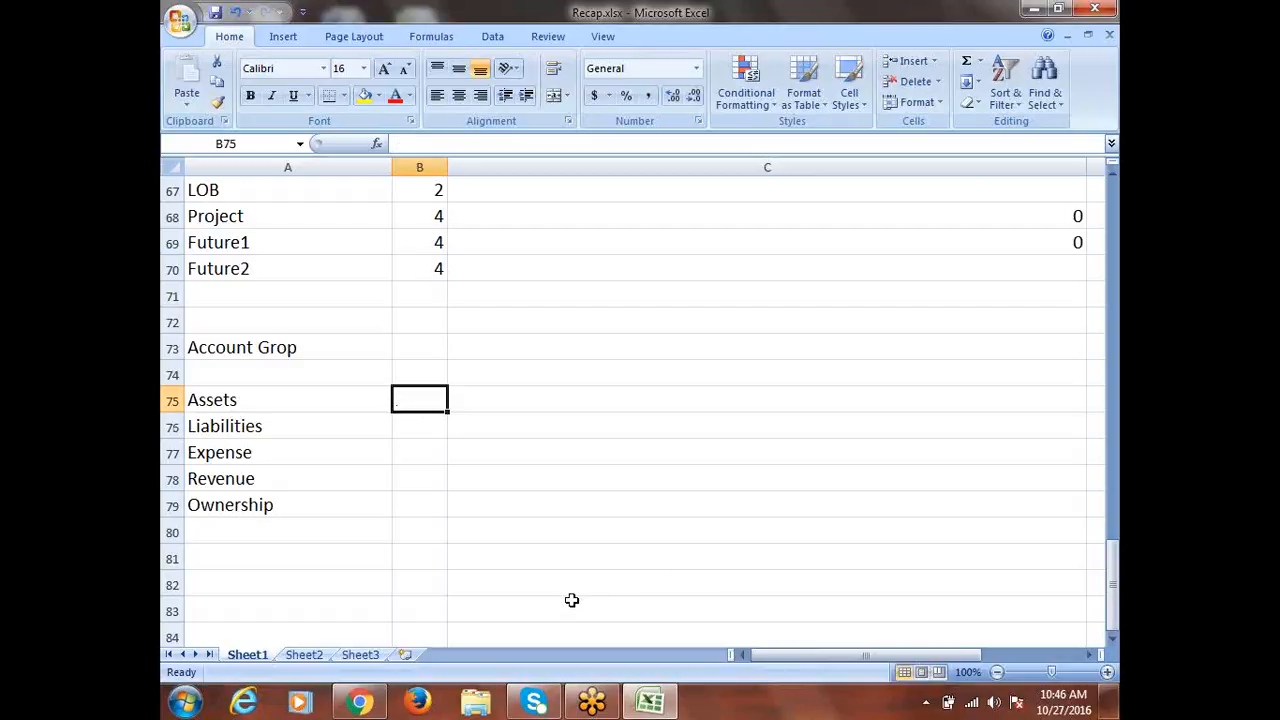
type("1")
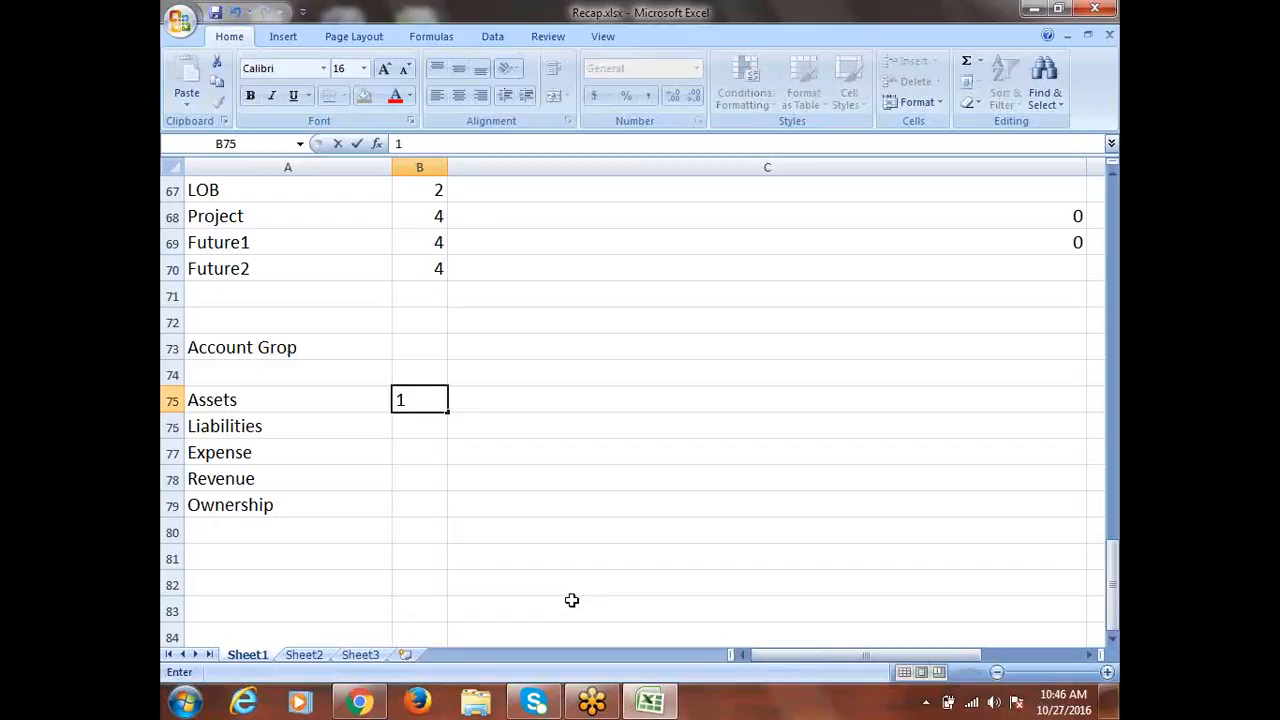
type("00000")
left_click(402, 427)
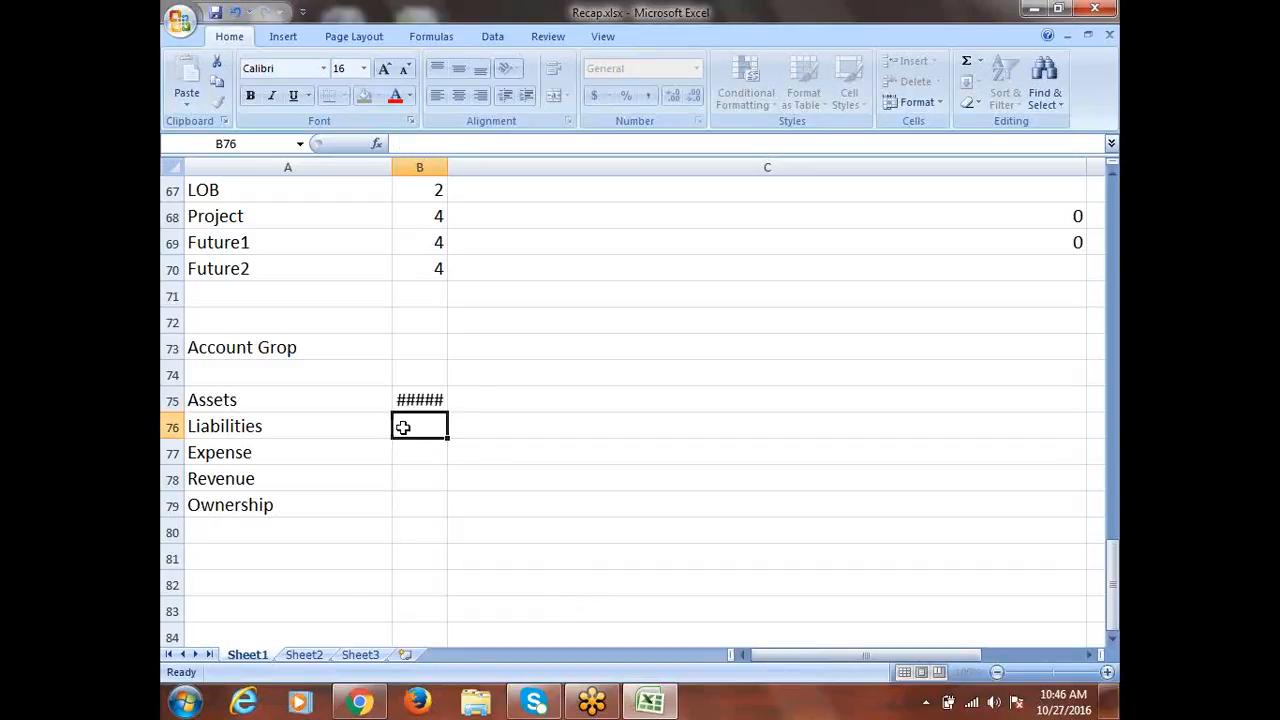
double_click(447, 172)
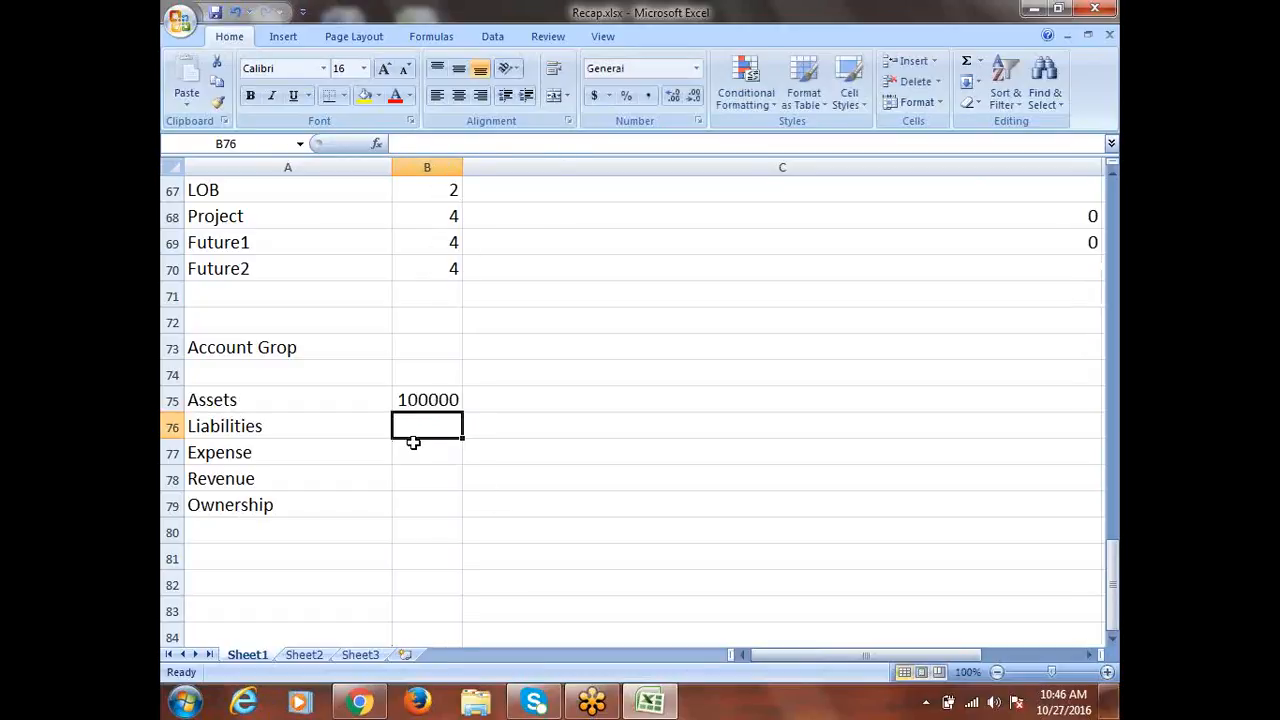
Enter Liabilities 200000, Expense 300000, Revenue 400000 and Ownership 500000 in column B
type("200000")
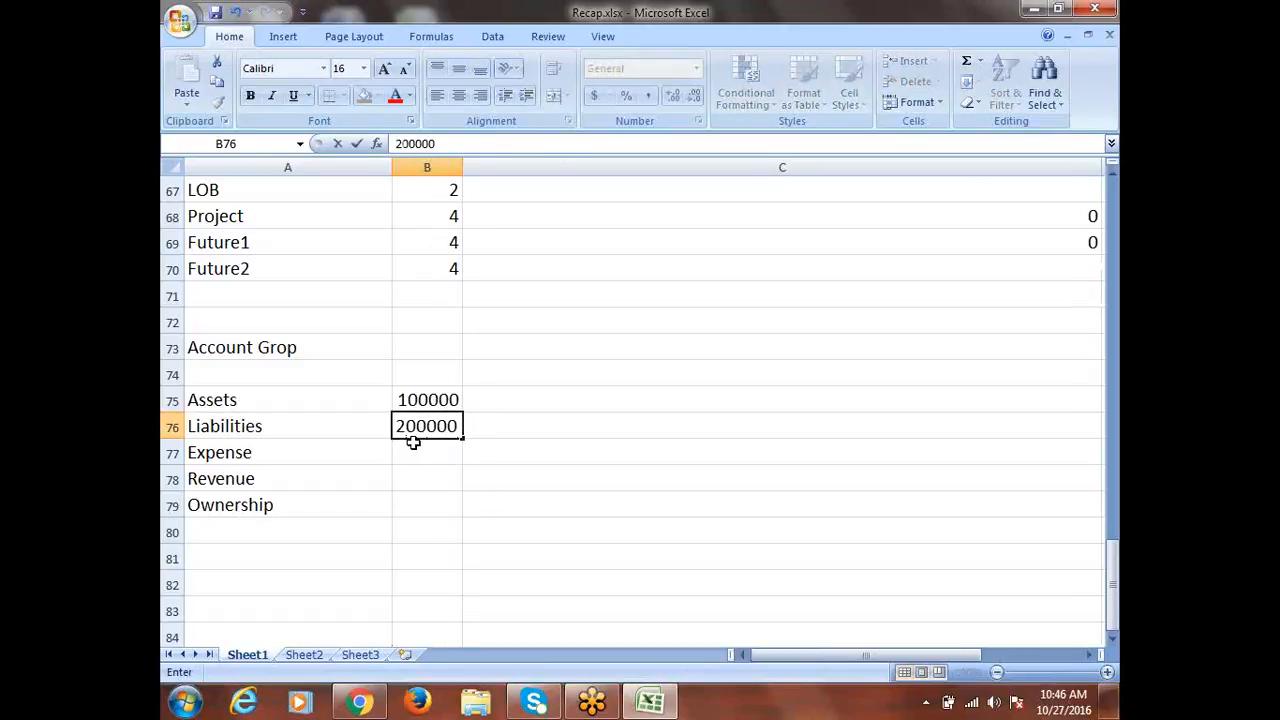
left_click(420, 449)
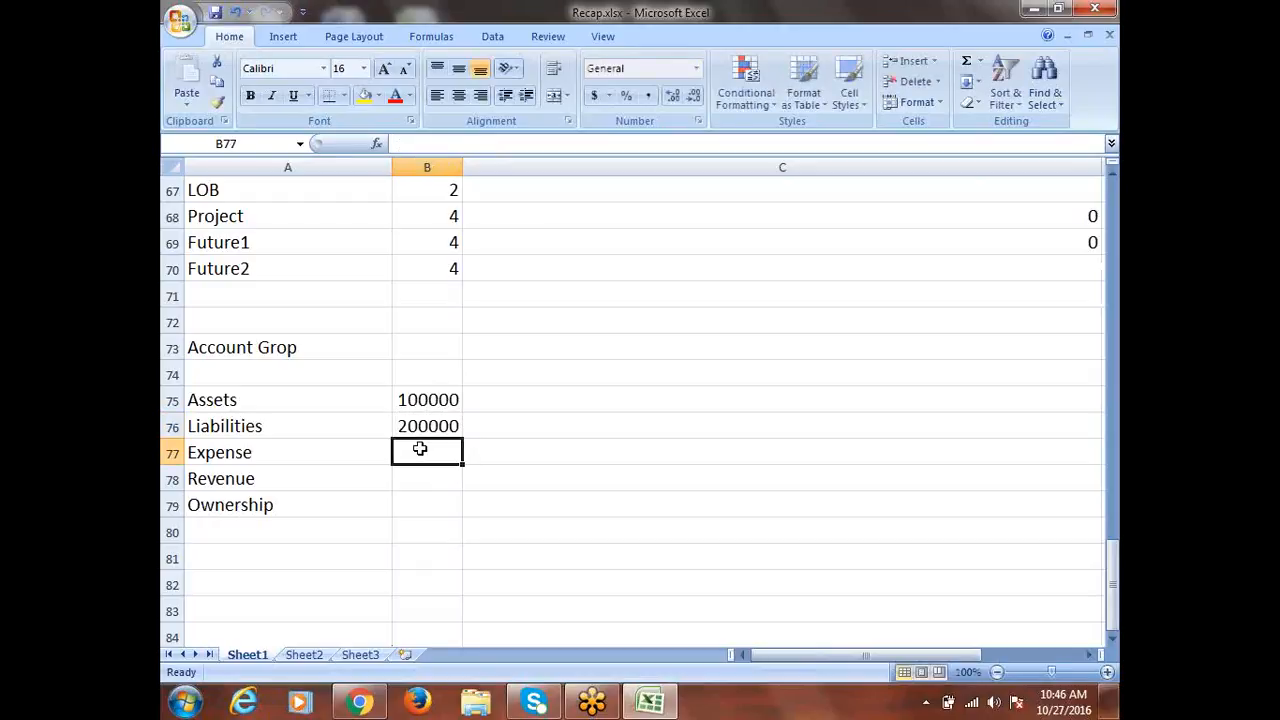
type("3")
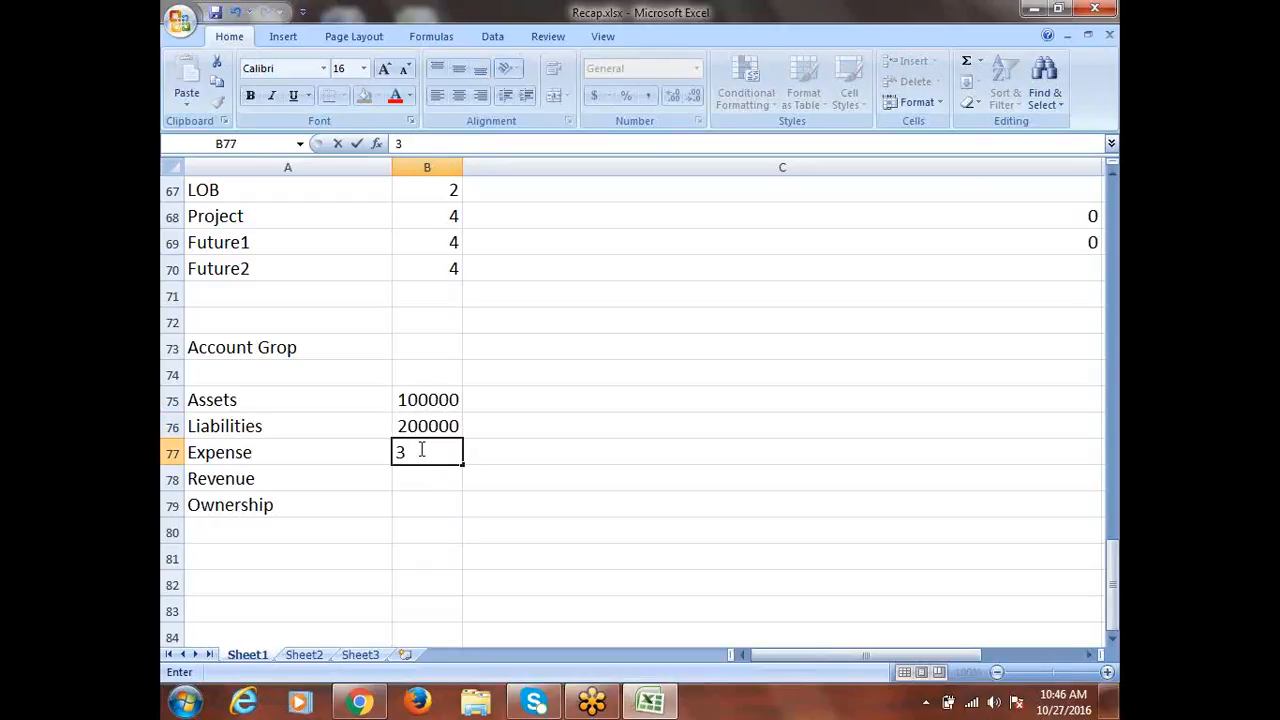
type("00000")
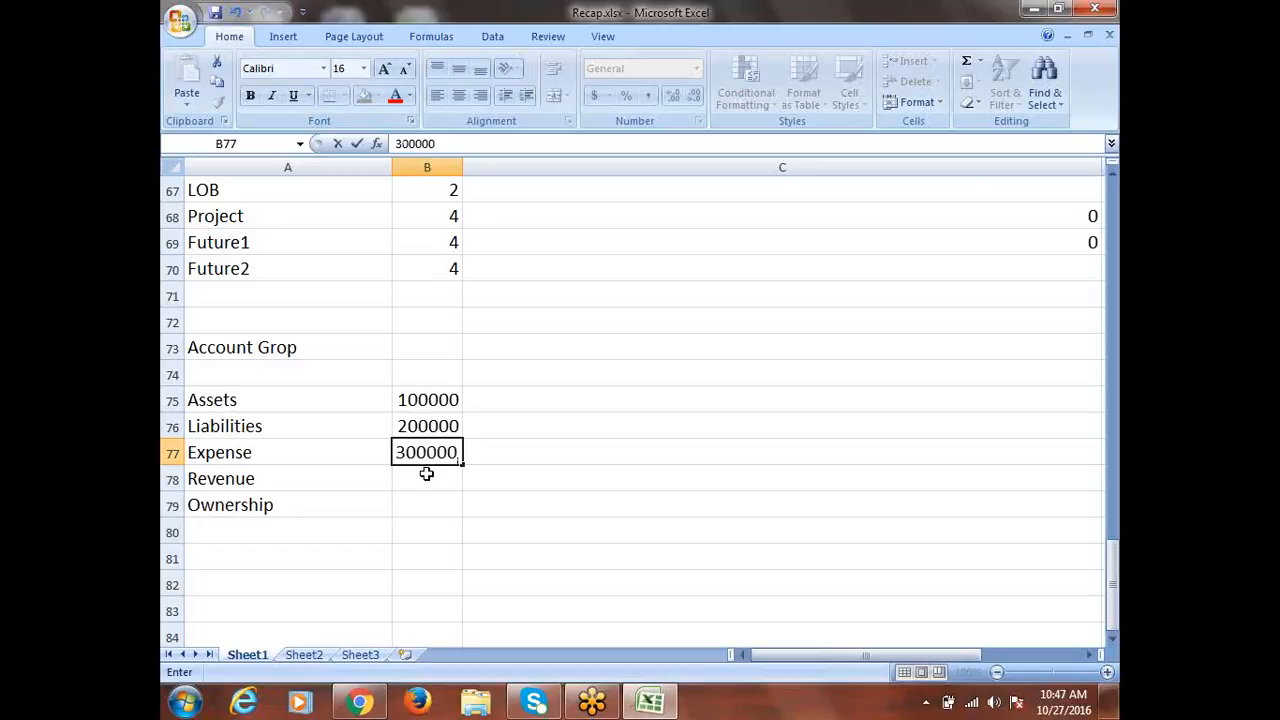
left_click(426, 474)
type("400000")
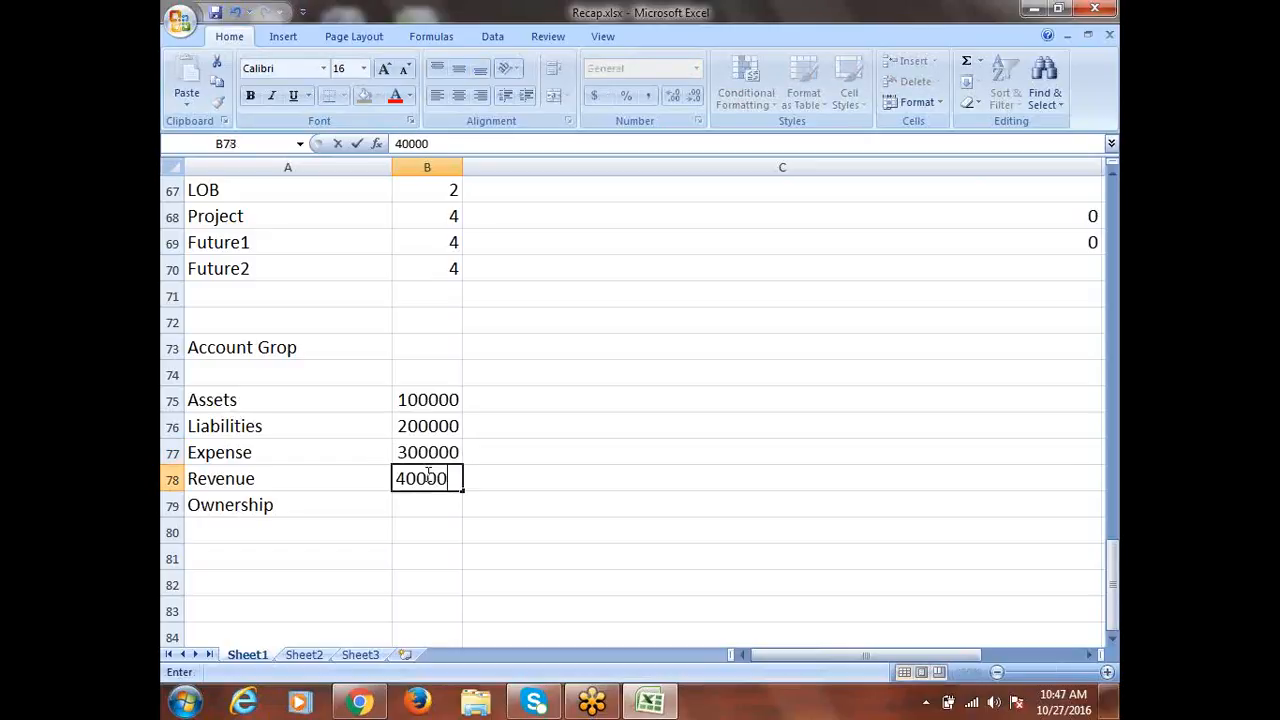
left_click(421, 505)
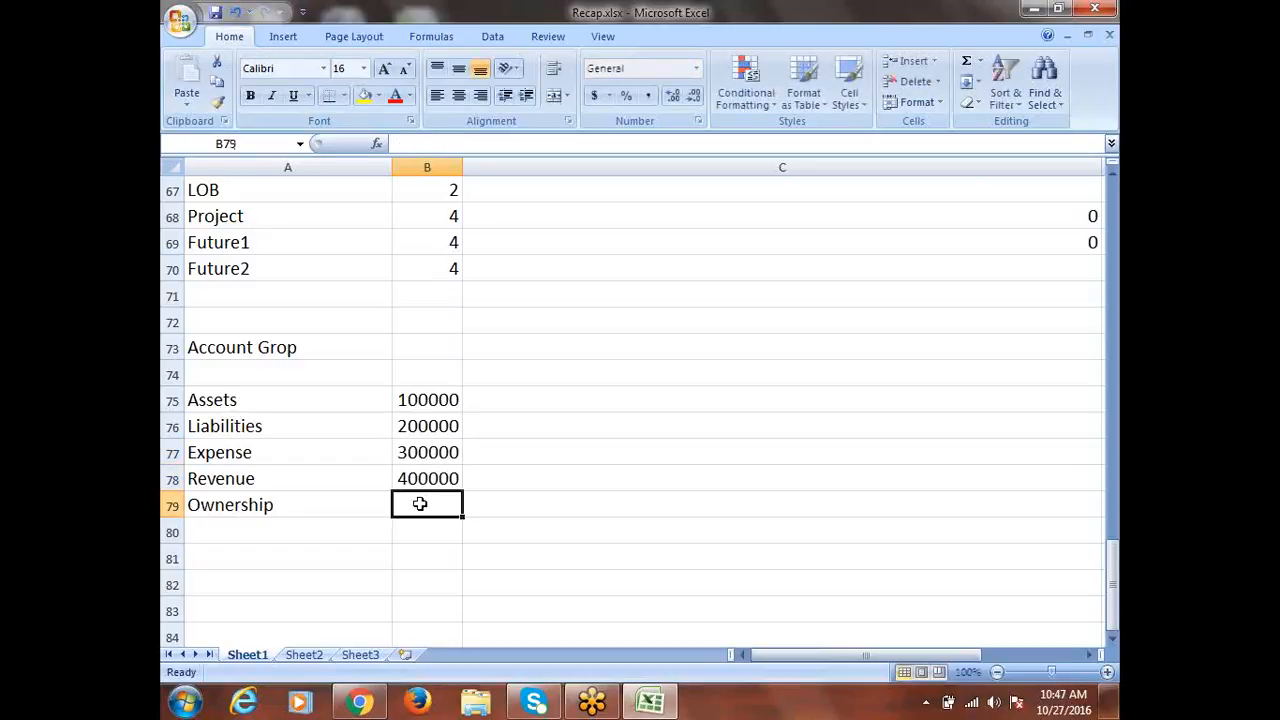
type("500000")
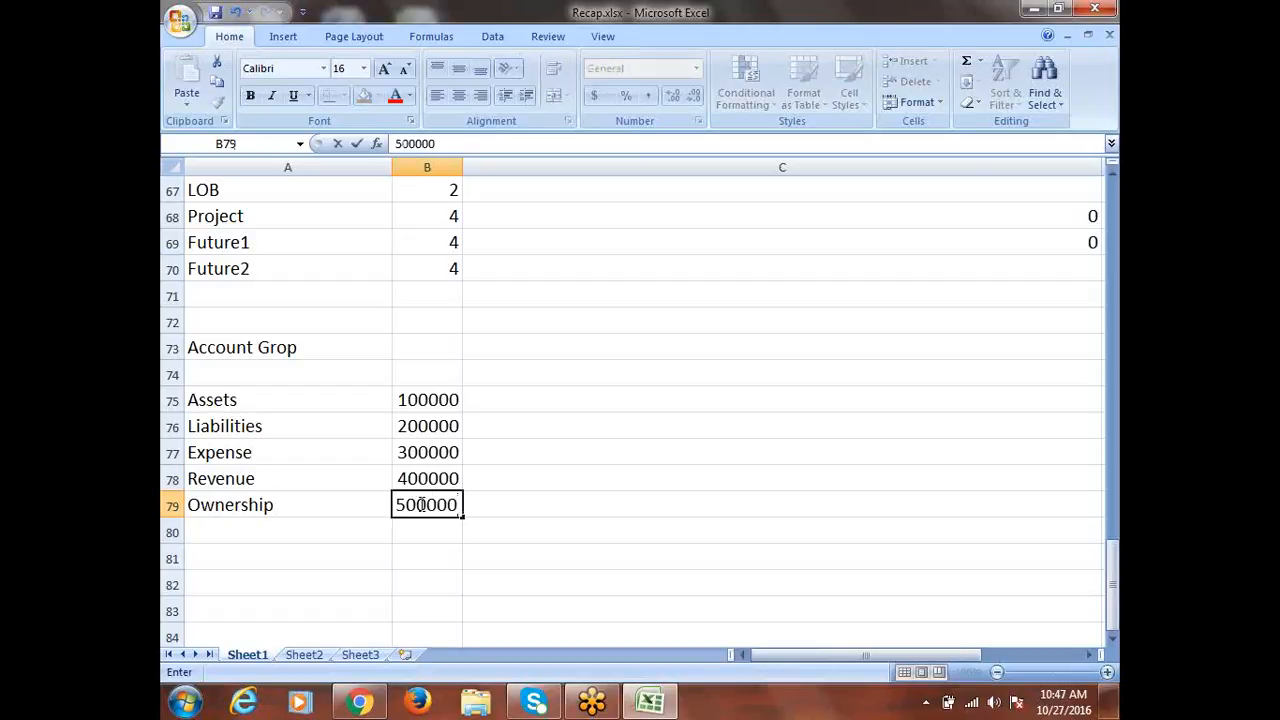
left_click(510, 476)
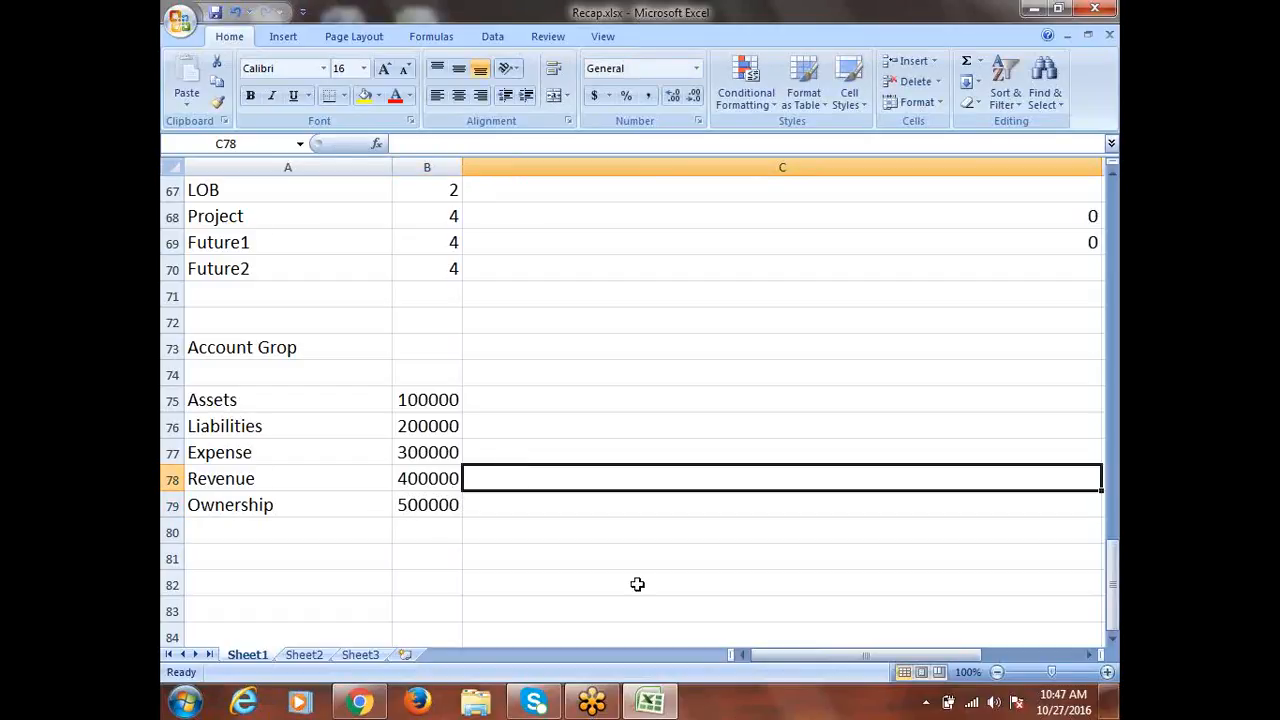
left_click(436, 401)
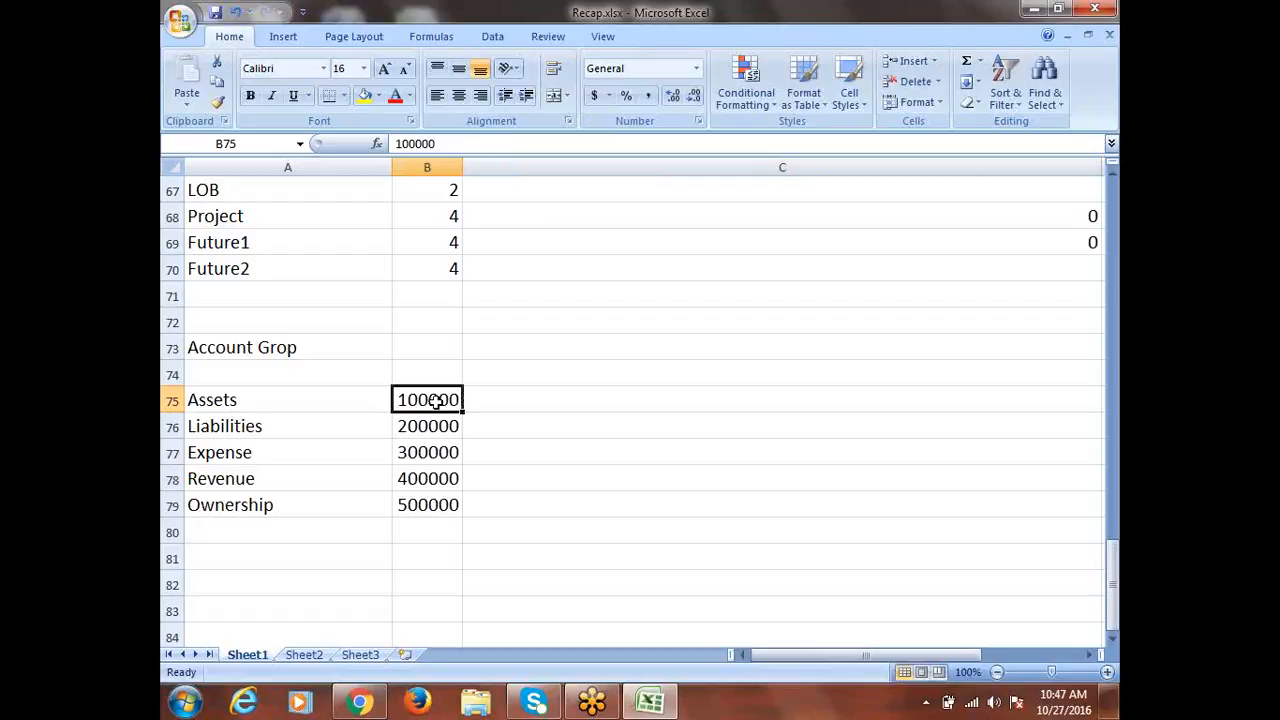
Jot a temporary 110000 note in the cell beside the Assets value
left_click(524, 399)
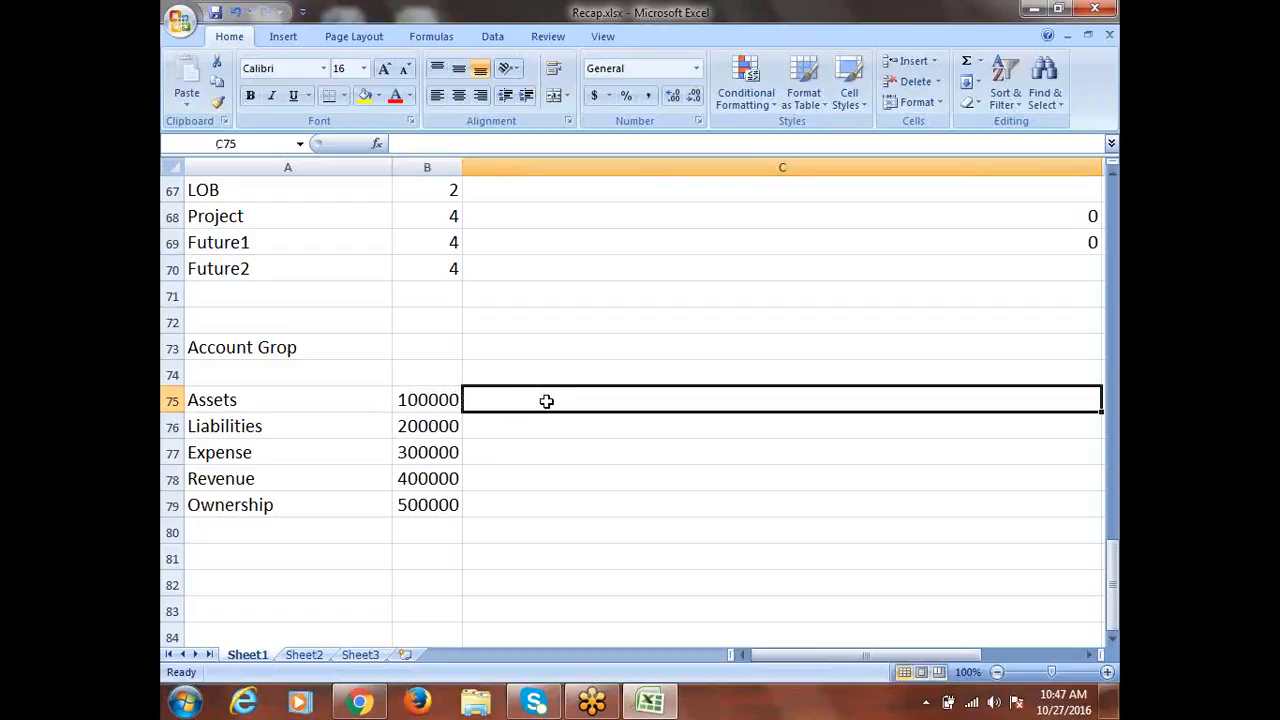
type("1")
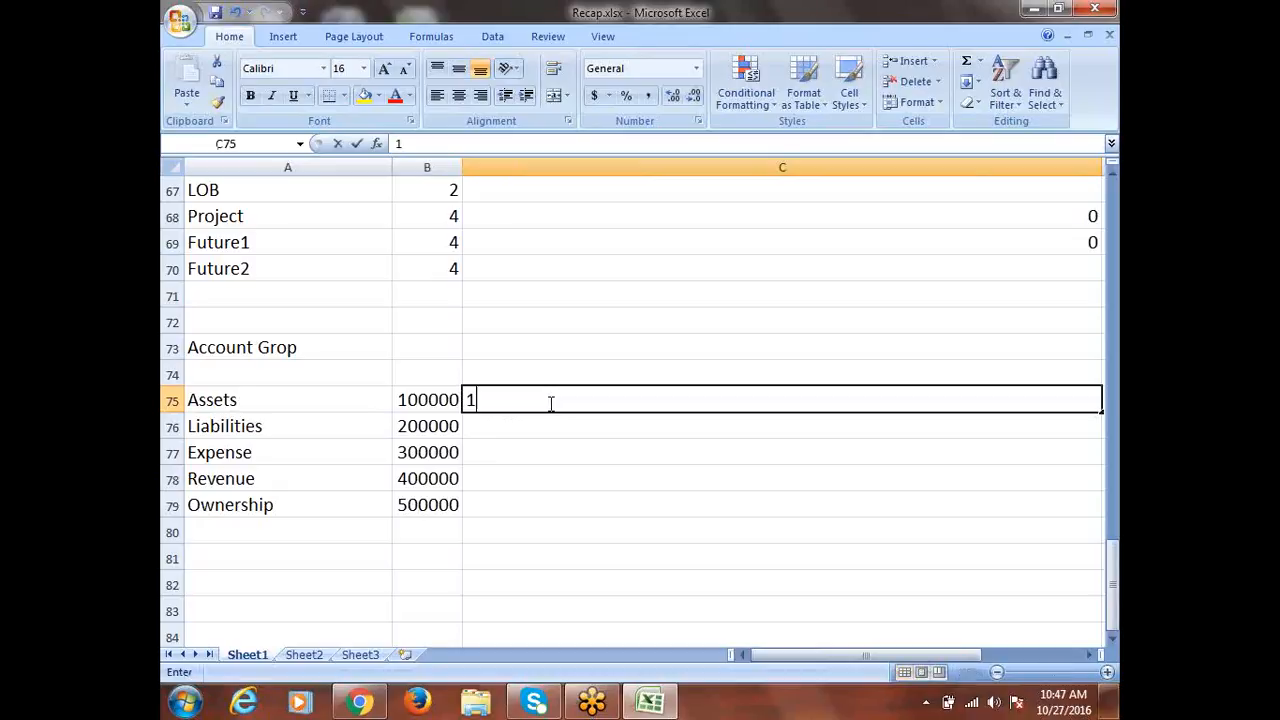
type("100000")
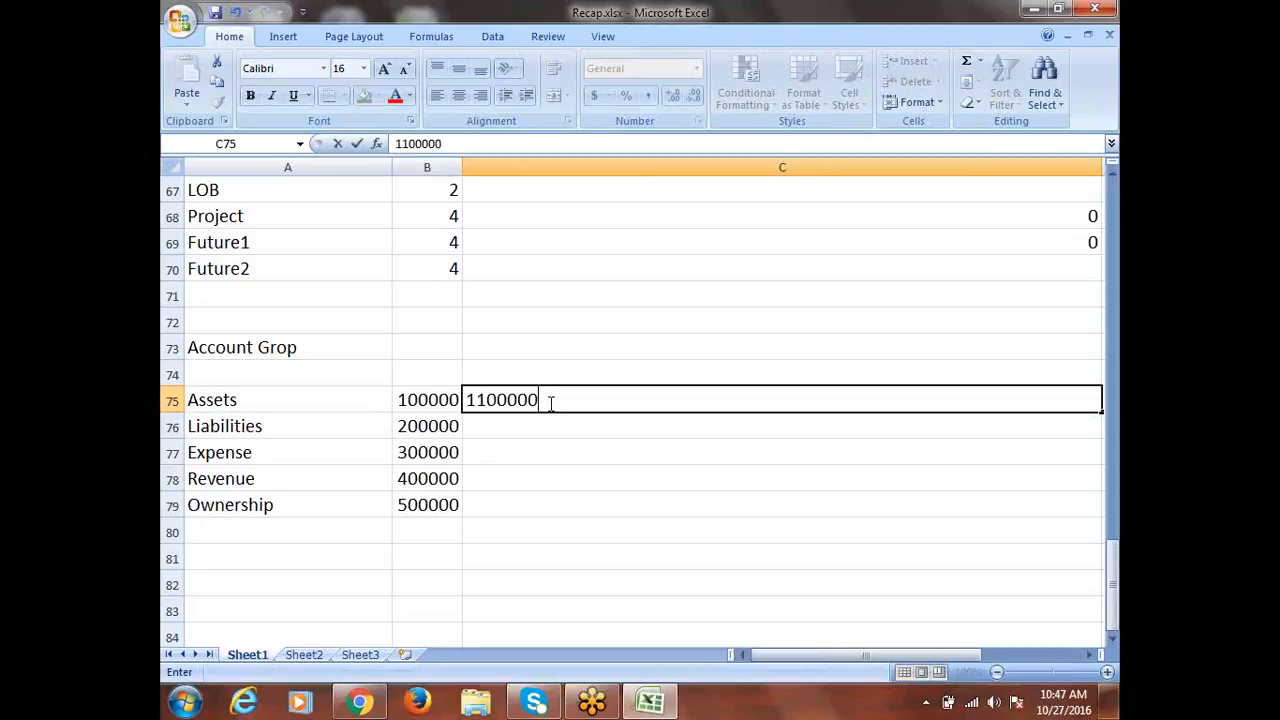
key("BackSpace")
Insert two blank rows between Assets and Liabilities
right_click(172, 425)
left_click(243, 517)
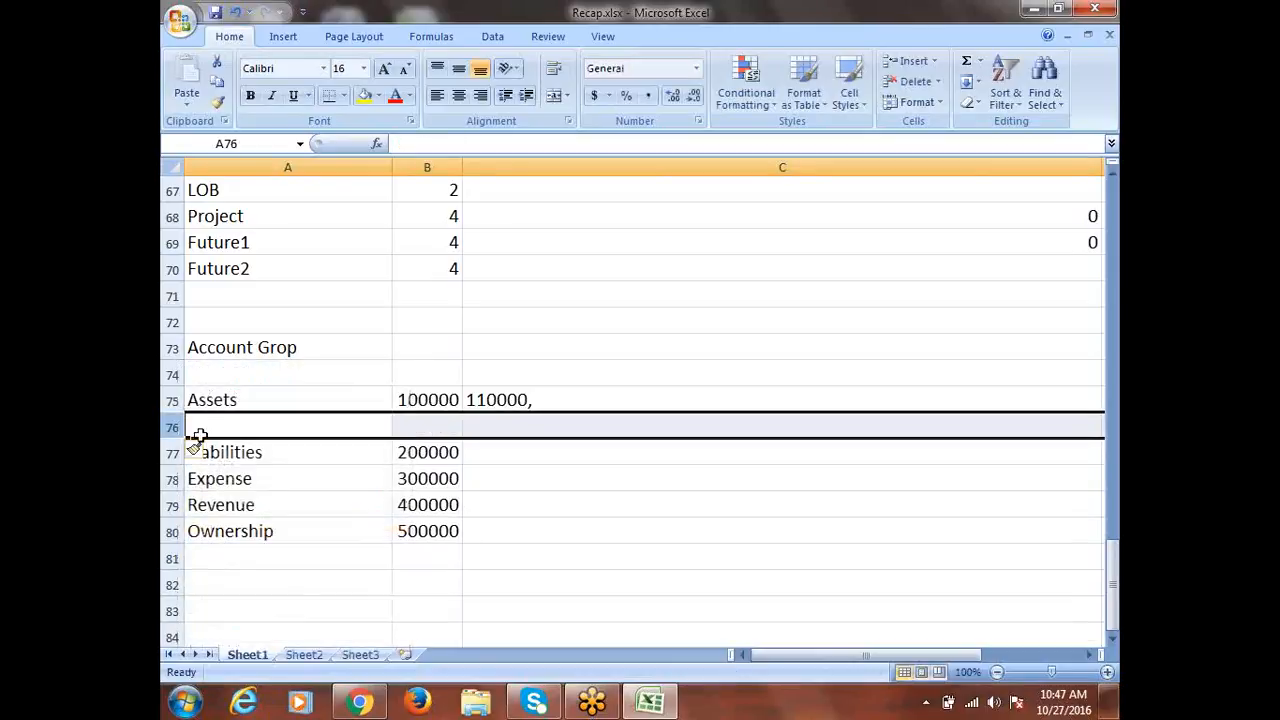
right_click(176, 427)
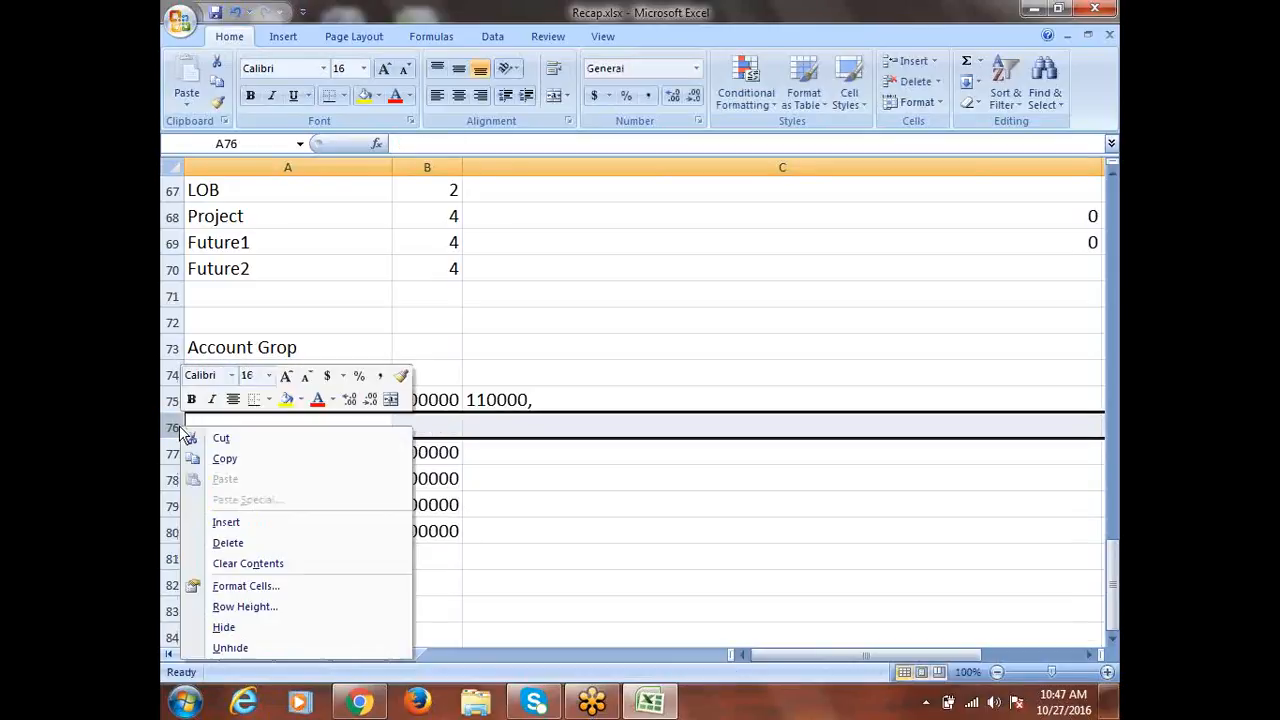
left_click(231, 524)
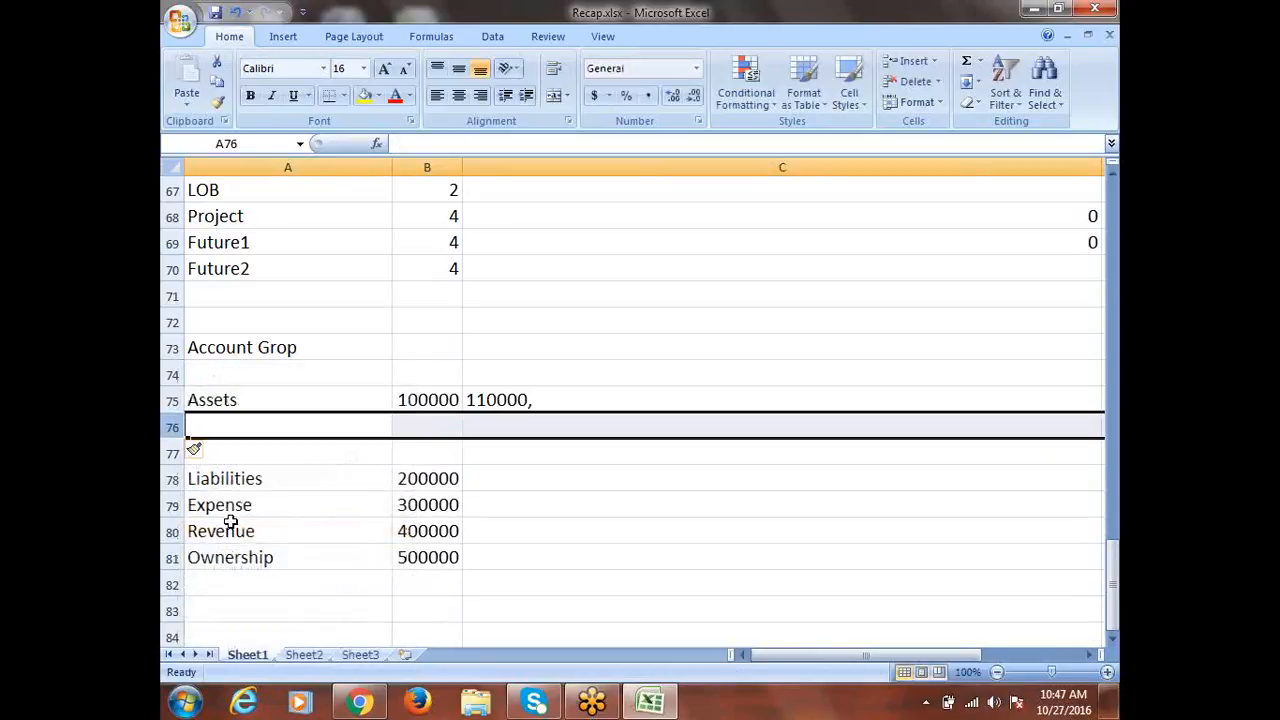
Copy and then clear the 110000 note beside Assets
left_click(505, 402)
key("ctrl+c")
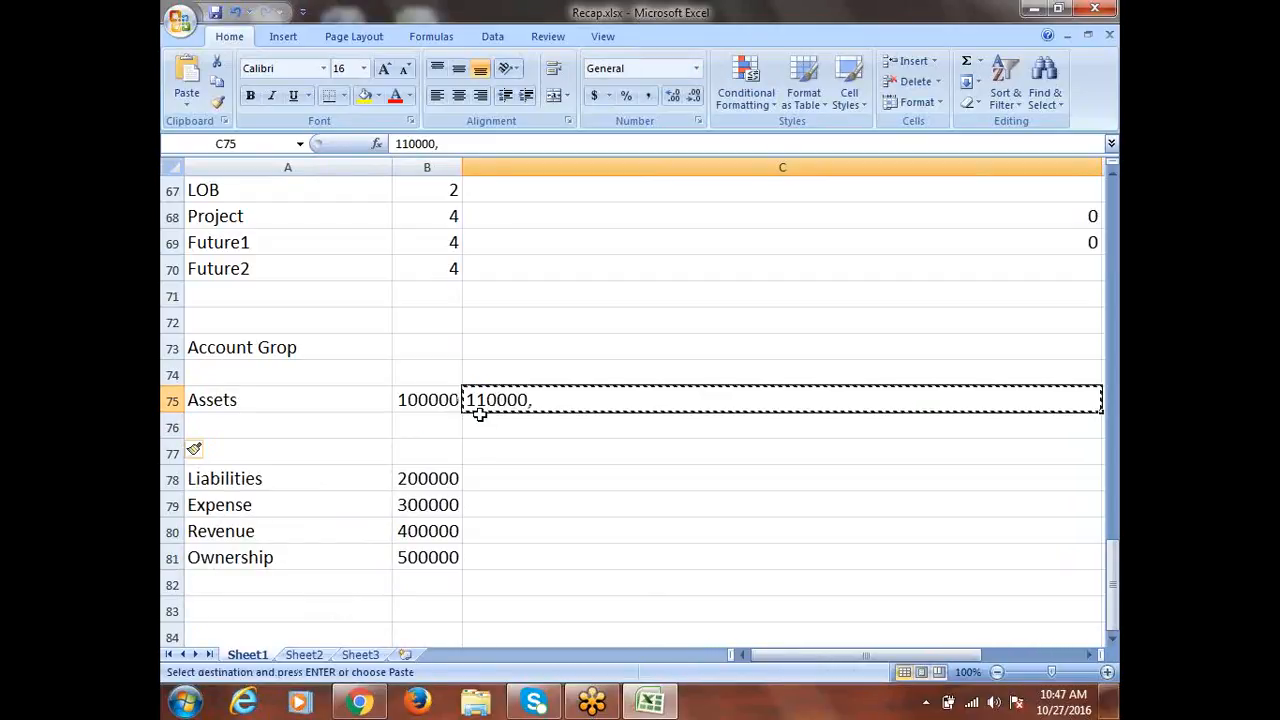
key("ctrl+v")
key("Delete")
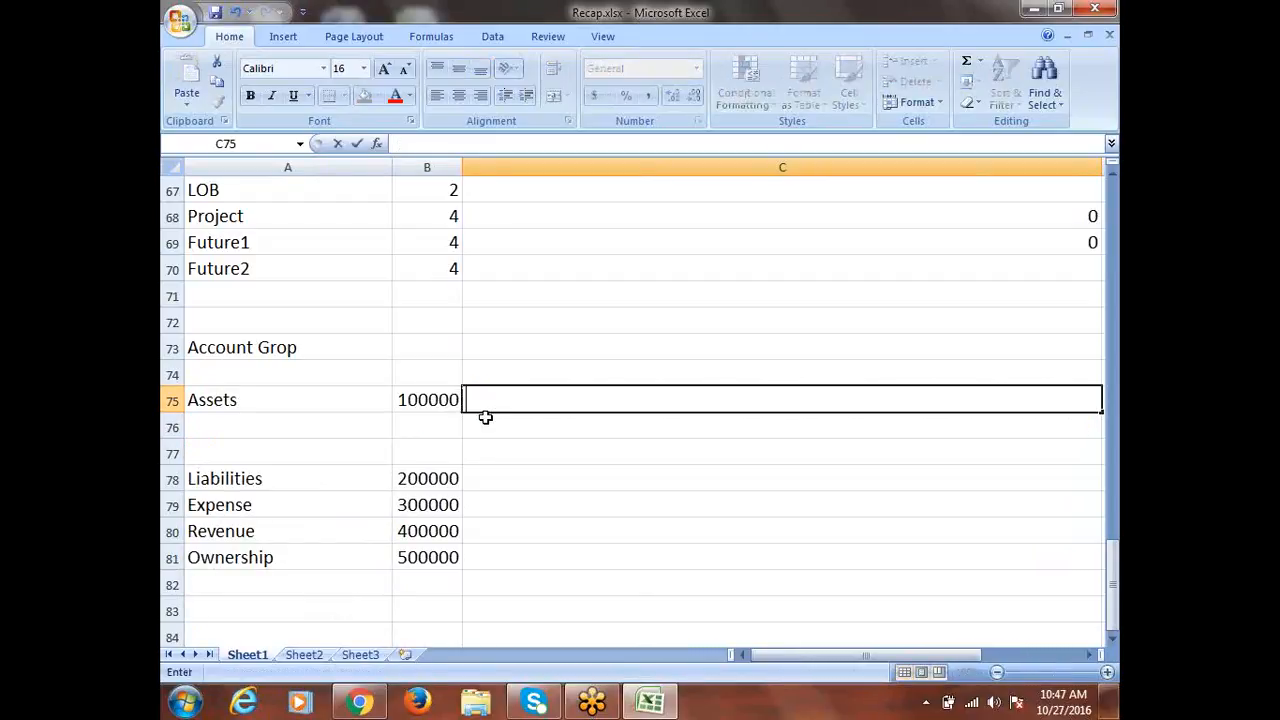
left_click(433, 425)
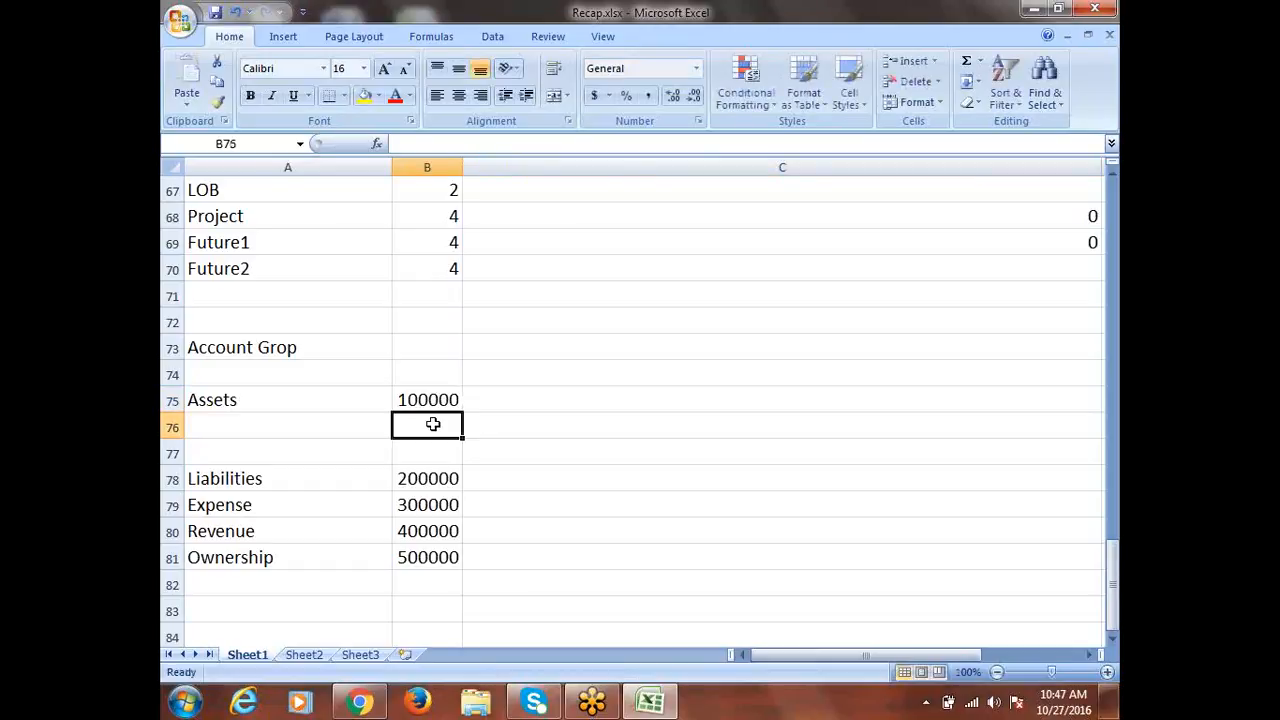
Add Current Assets 110000 and Fixed Assets 120000 under Assets
left_click(232, 422)
type("C")
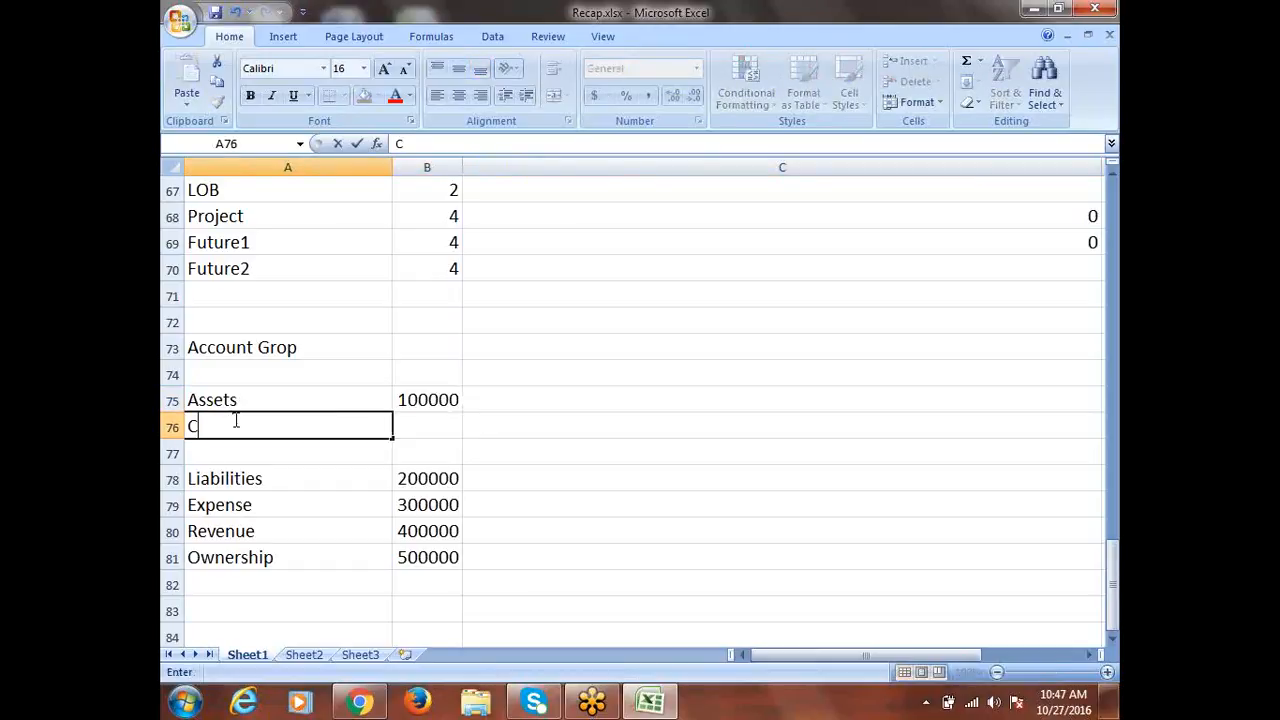
type("urrent A")
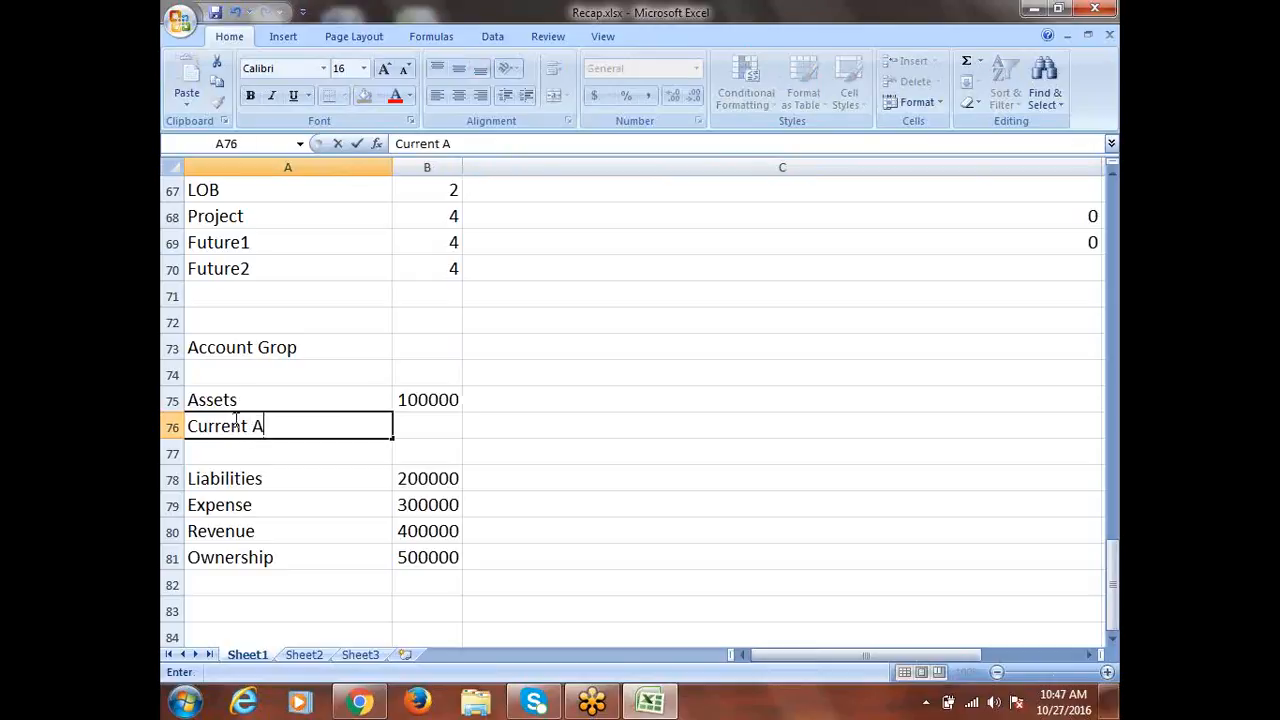
type("ssets")
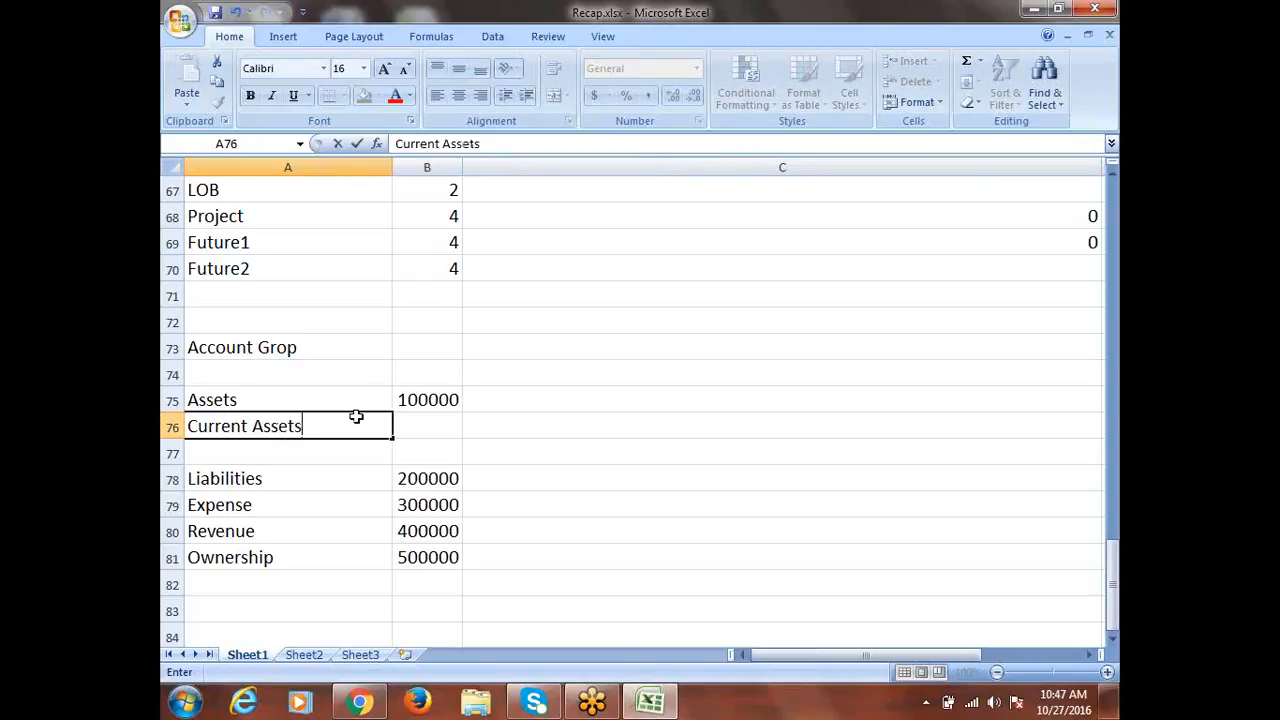
left_click(426, 420)
type("1")
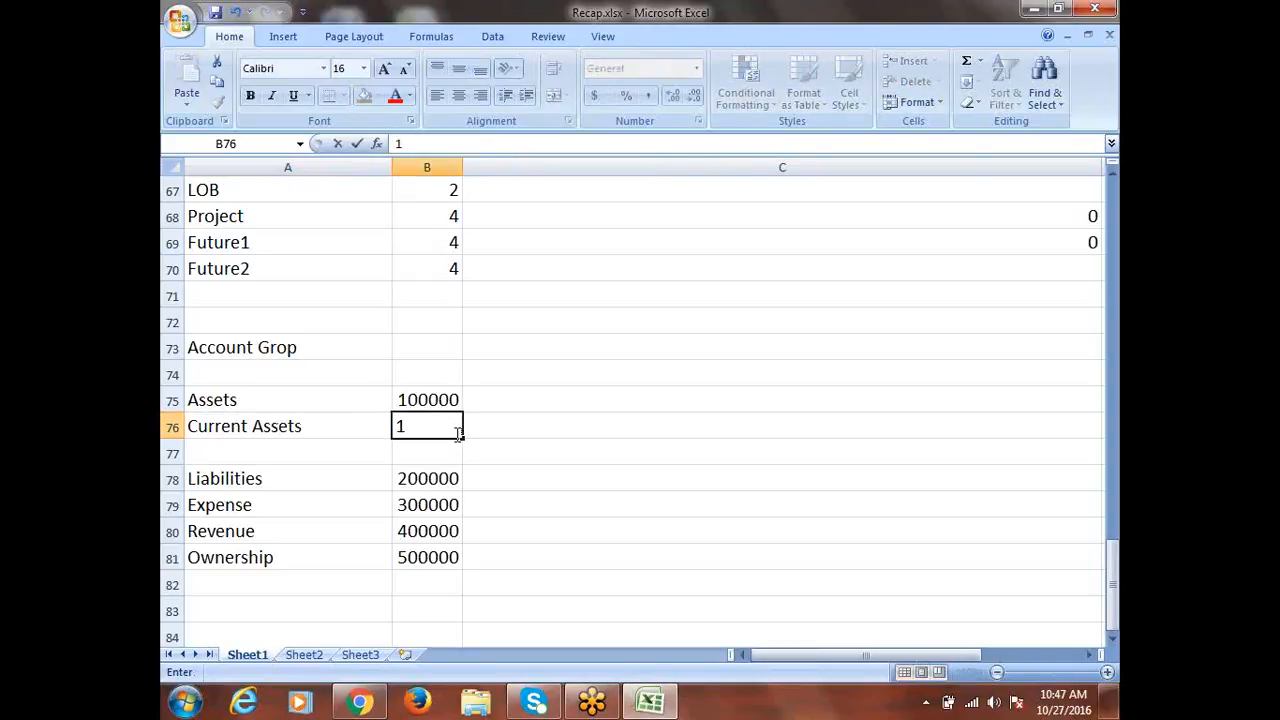
type("1000")
left_click(253, 442)
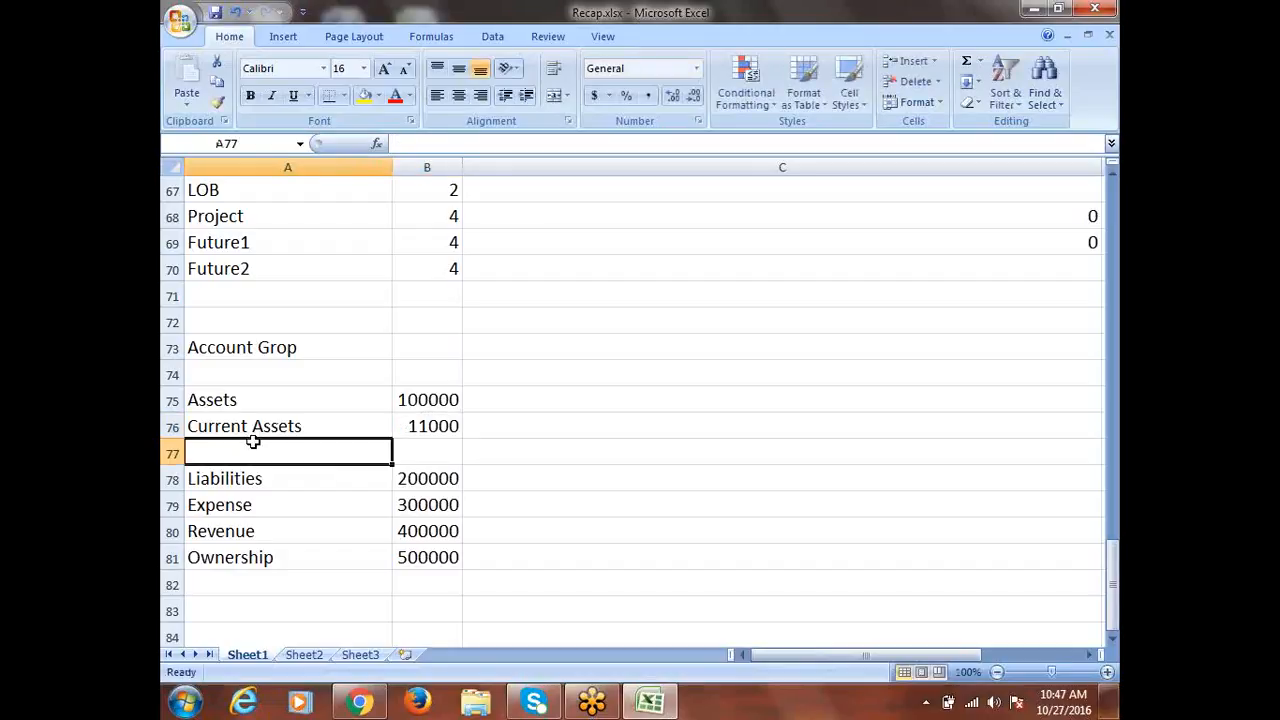
type("Fixed")
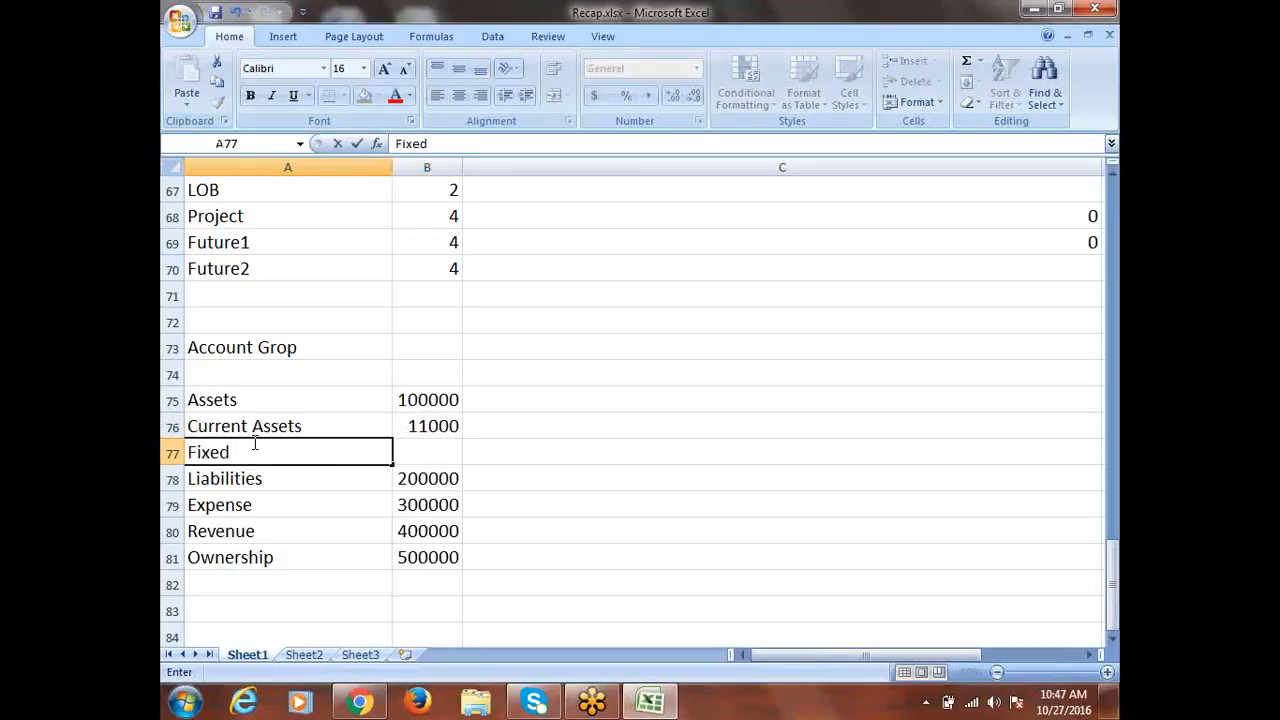
type(" Assets")
key("Tab")
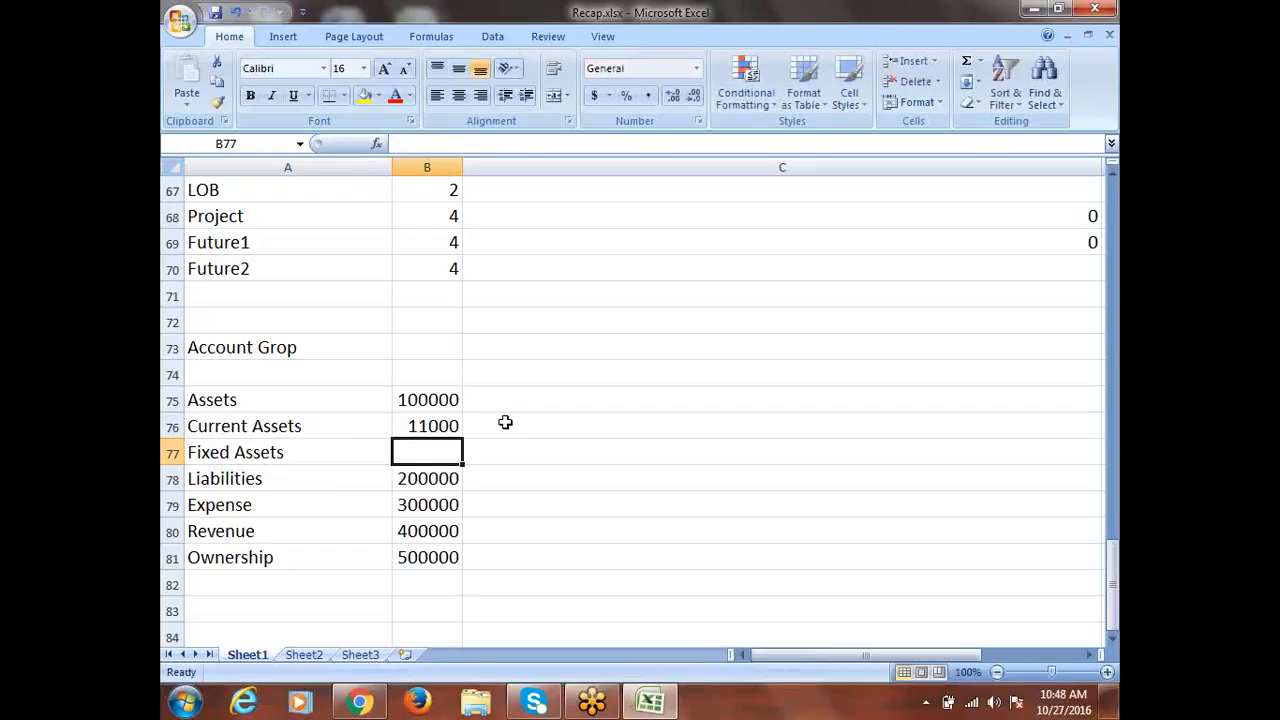
type("120000")
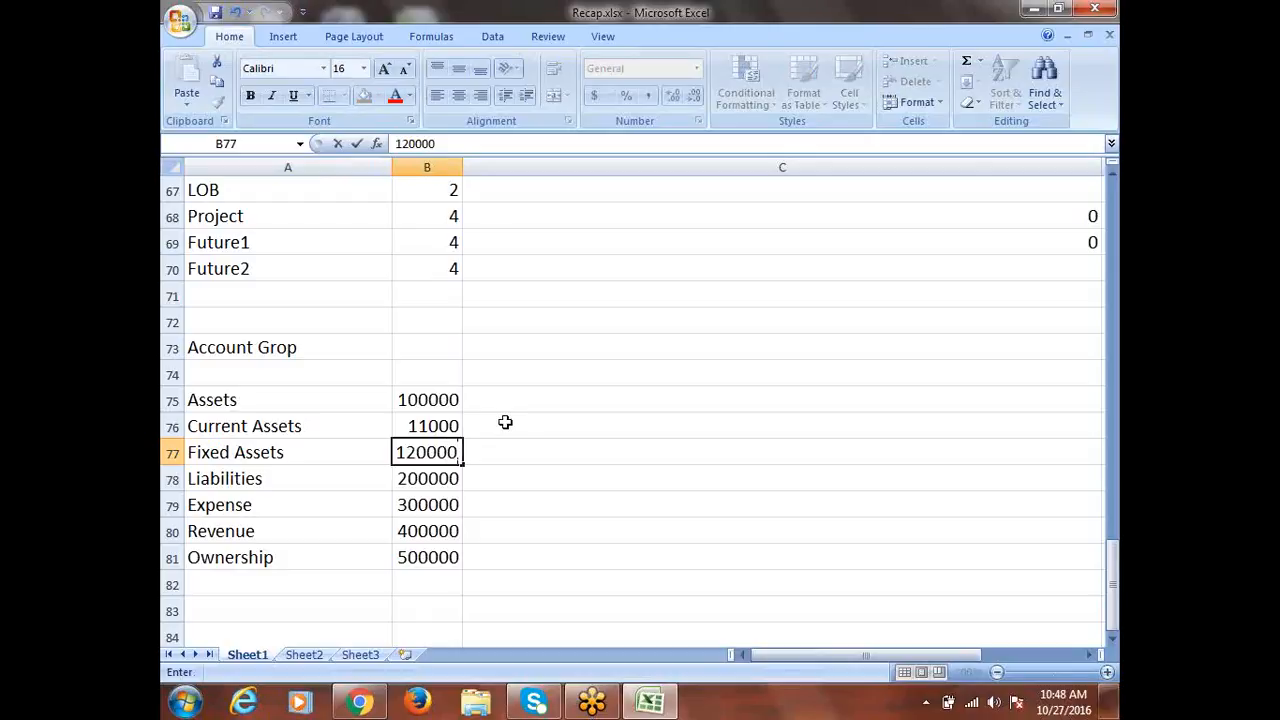
double_click(443, 426)
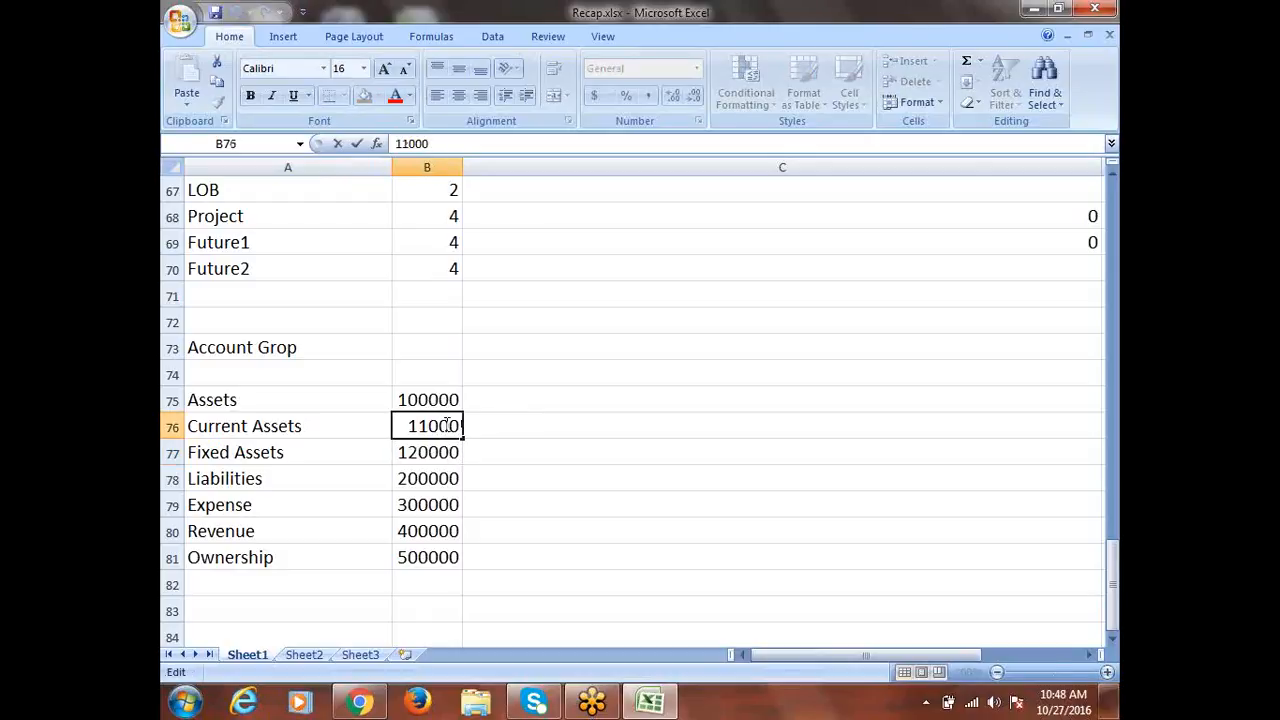
type("0")
left_click(573, 426)
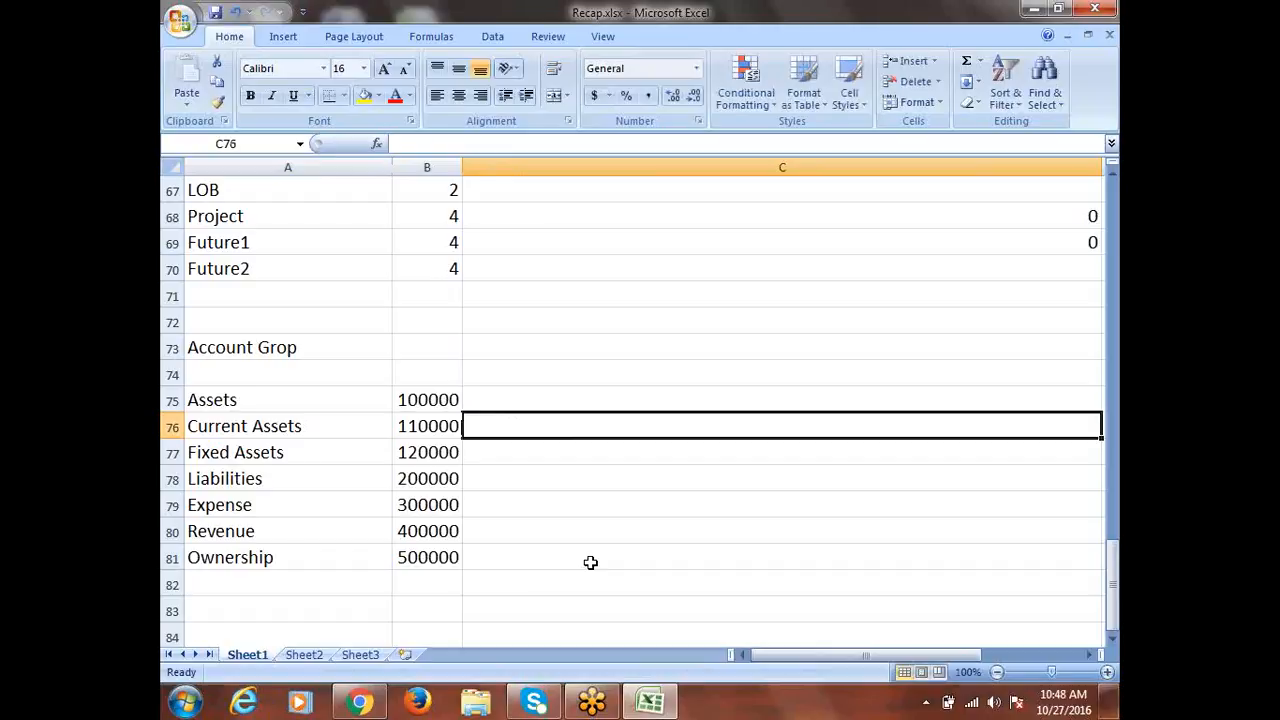
Insert a blank row above Fixed Assets
left_click(175, 454)
right_click(178, 455)
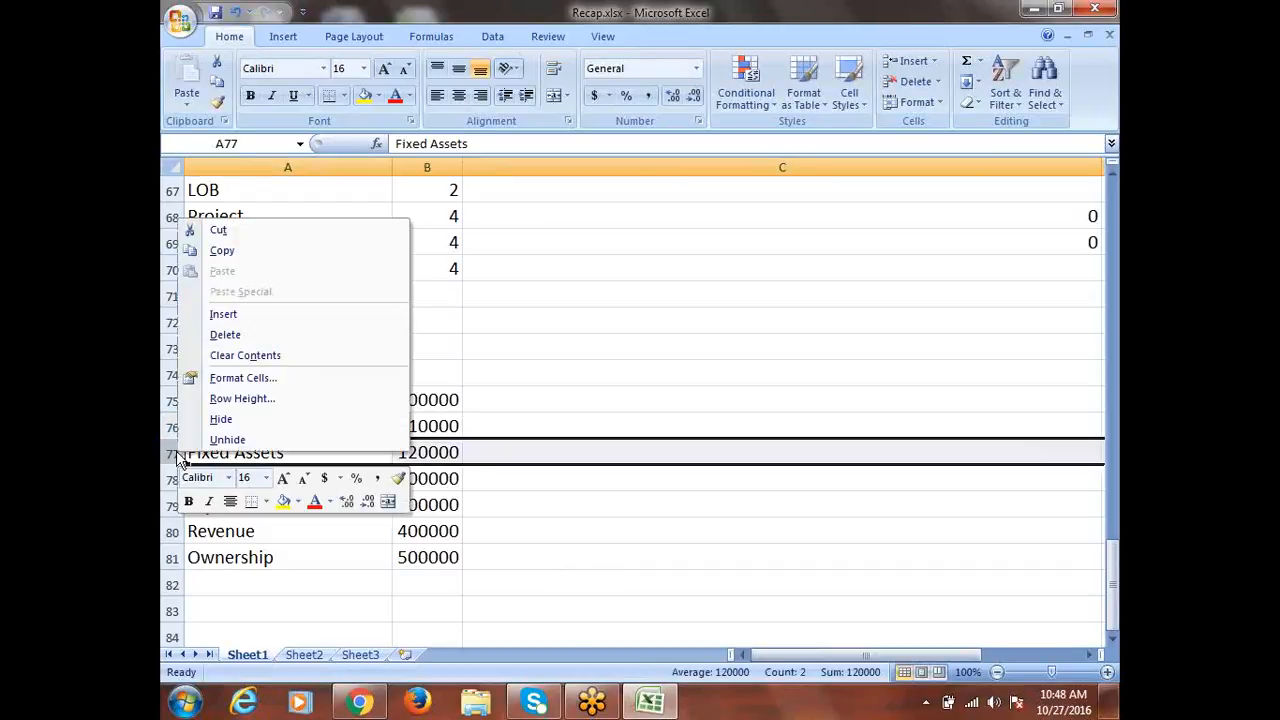
left_click(234, 316)
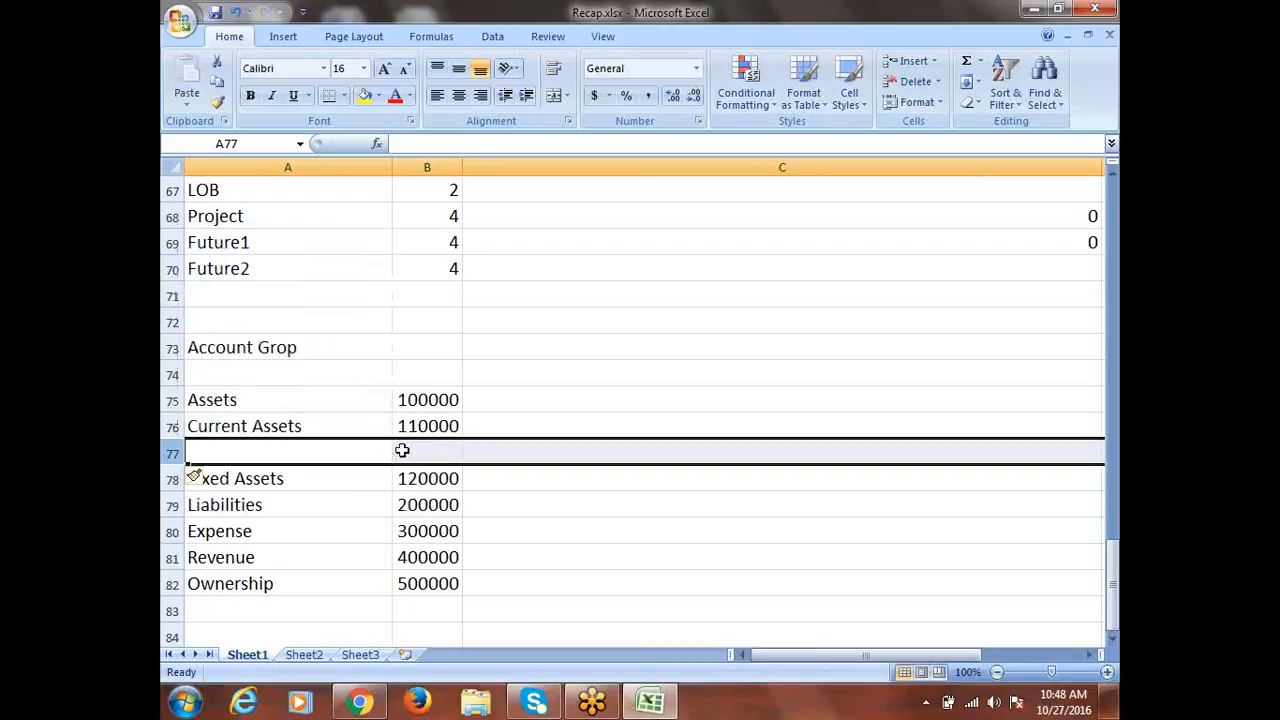
Enter Cash with code 110010 in the new row under Current Assets
left_click(252, 451)
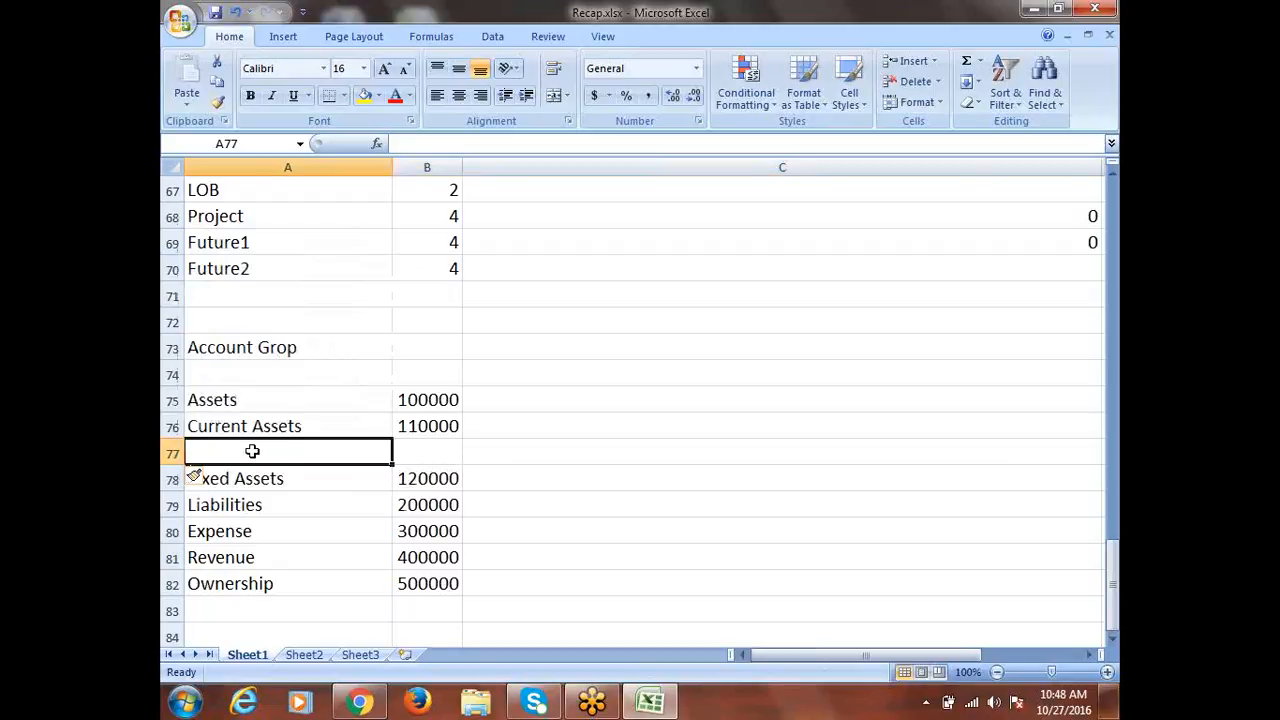
type("Cash")
key("Tab")
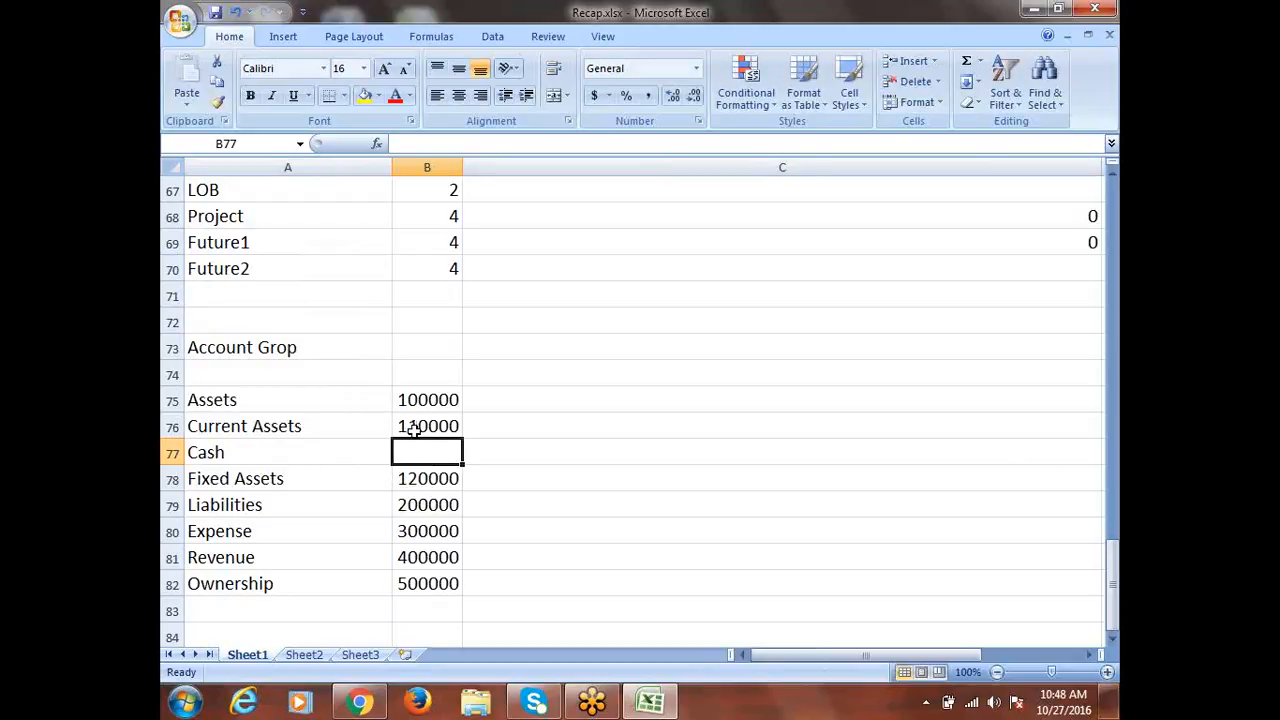
type("110")
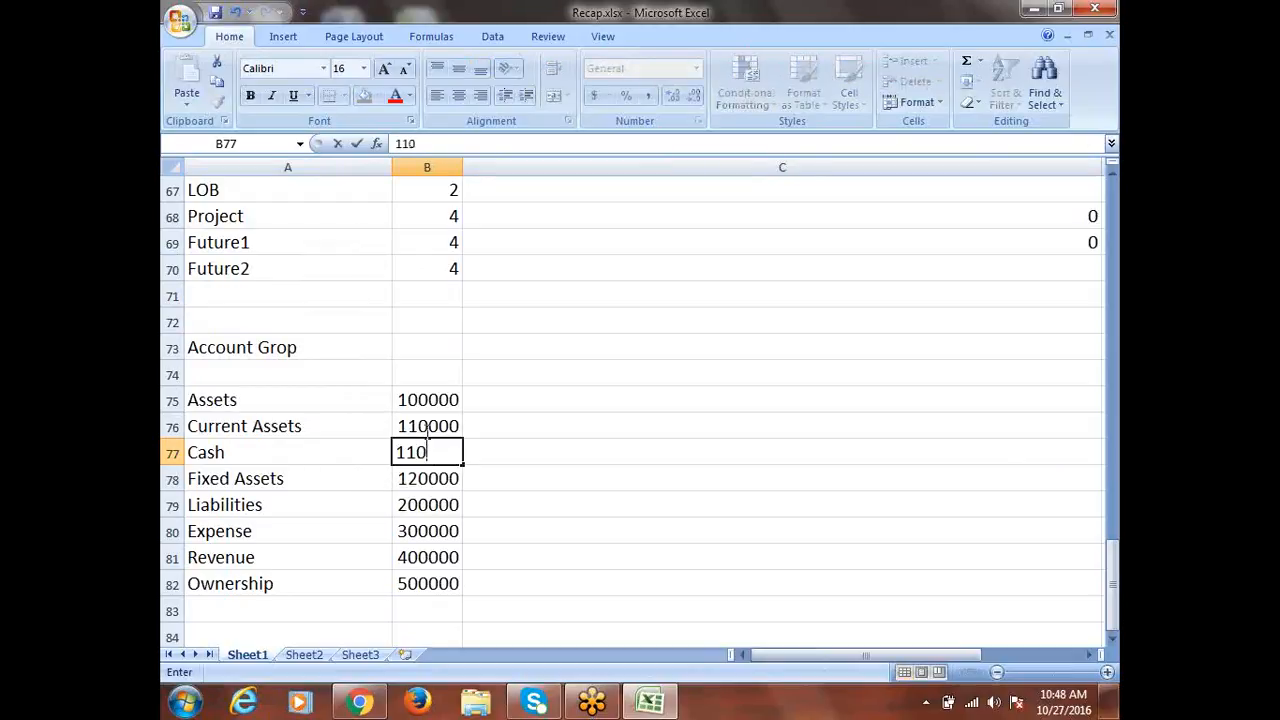
type("1")
key("BackSpace")
type("010")
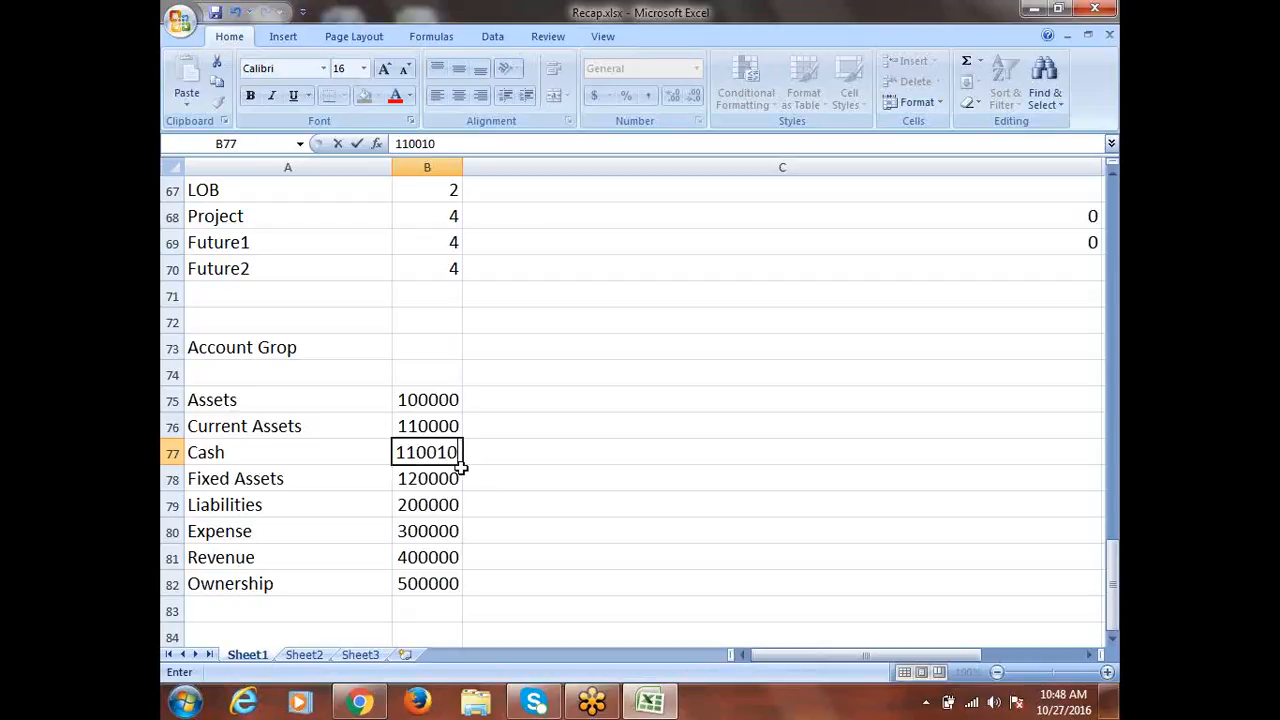
Insert a row above Fixed Assets for Inventory with code 110020
right_click(172, 474)
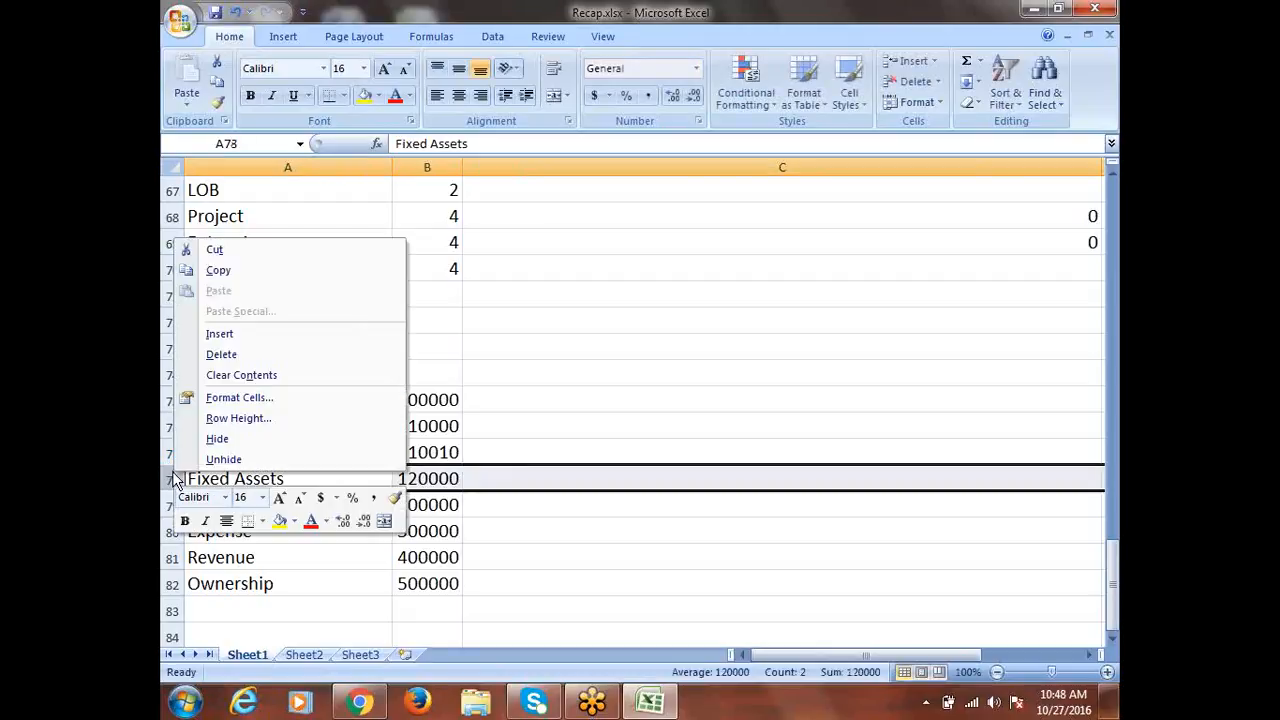
left_click(267, 334)
left_click(228, 479)
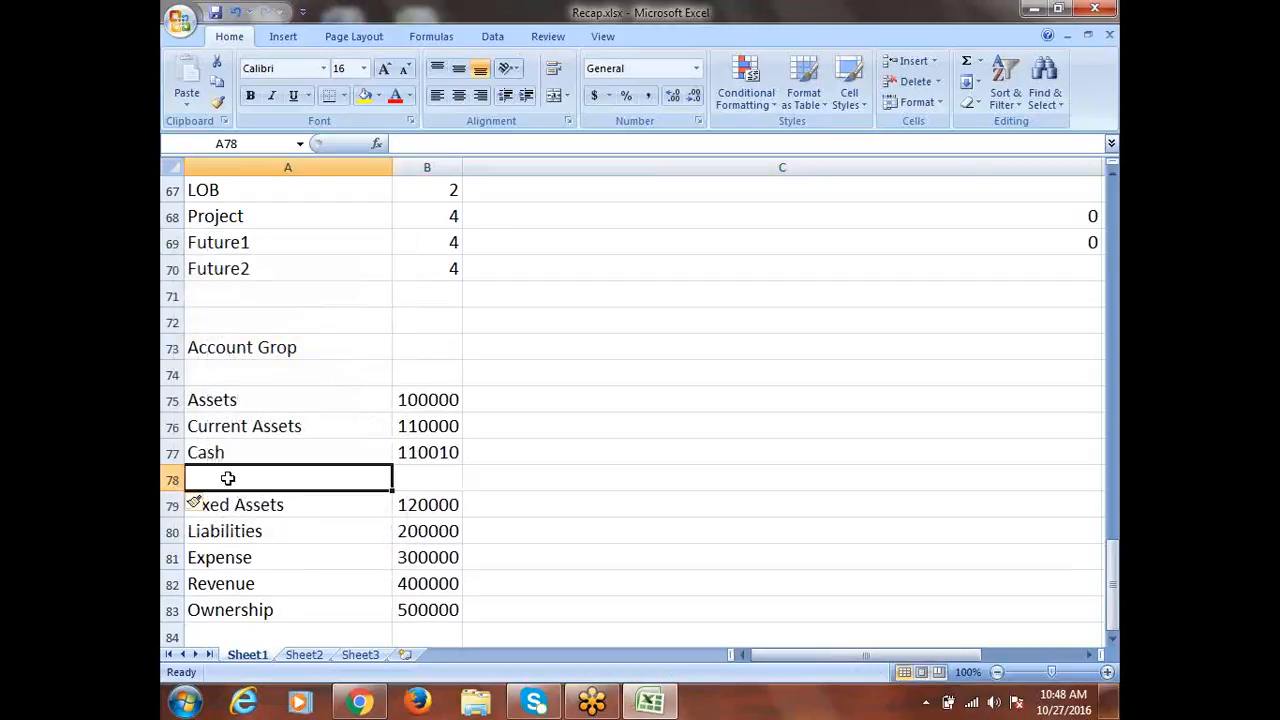
type("INVE")
key("BackSpace")
key("BackSpace")
key("BackSpace")
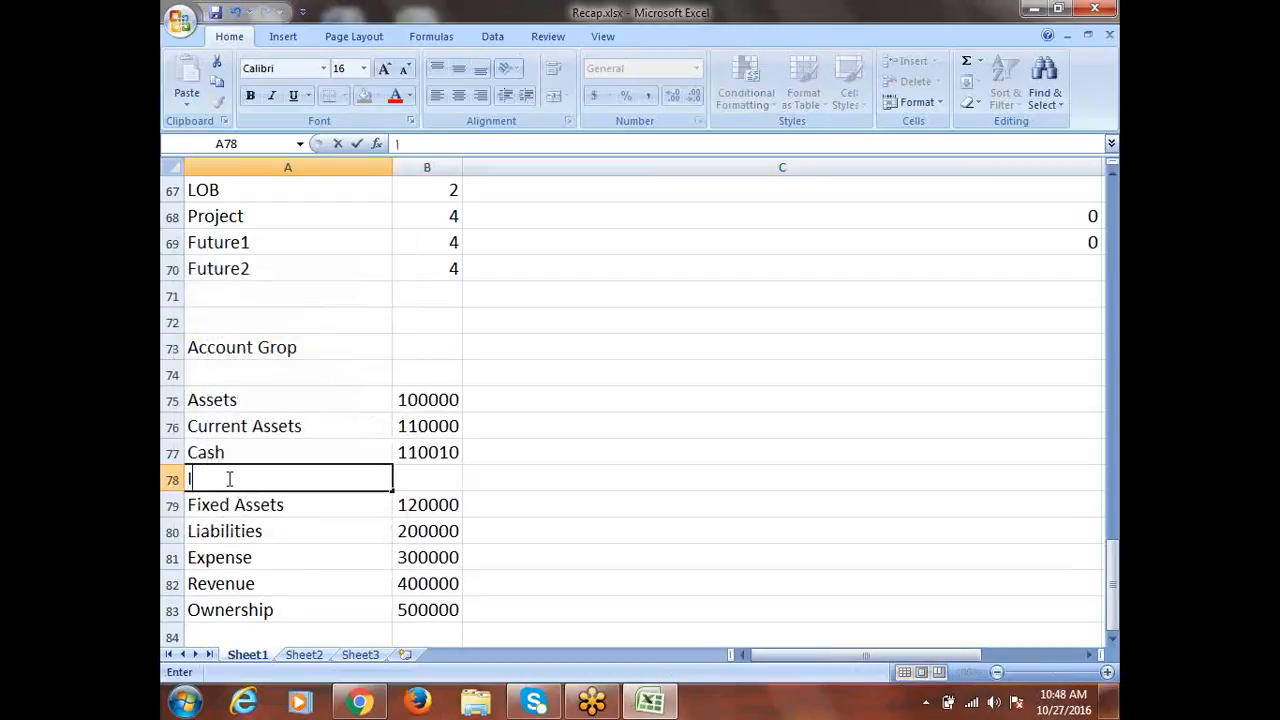
type("nventory")
key("Tab")
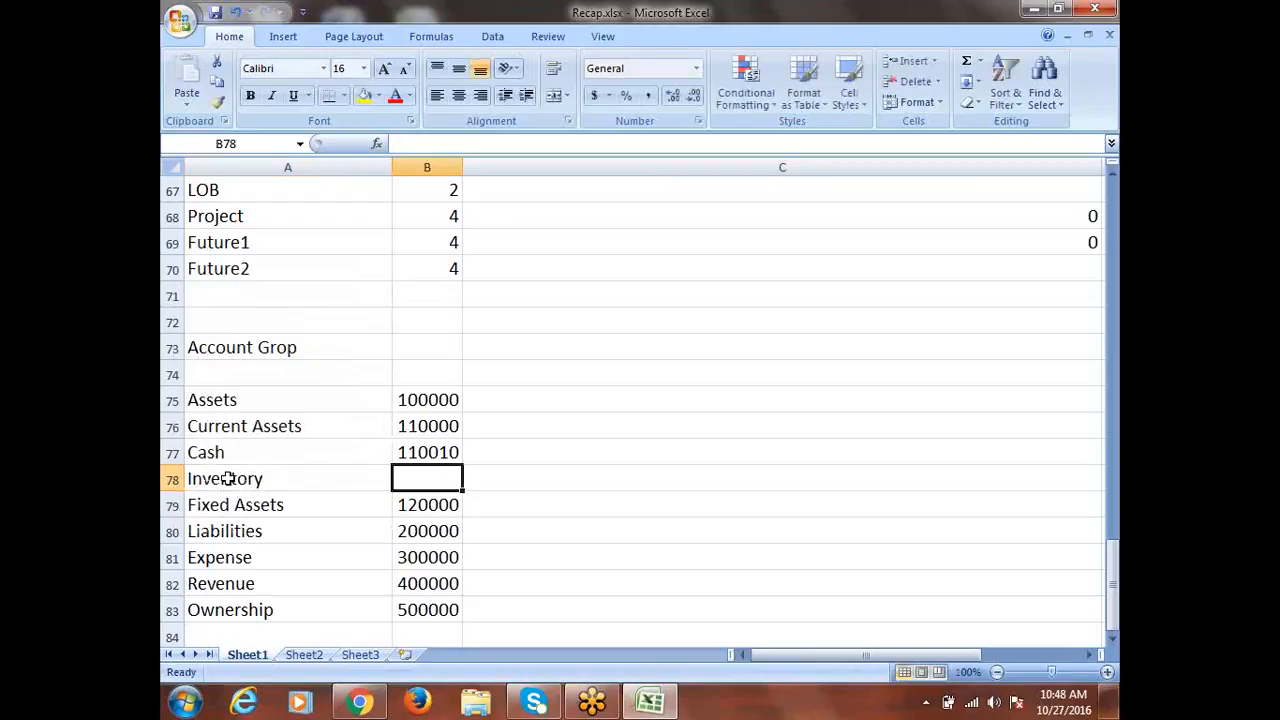
type("11")
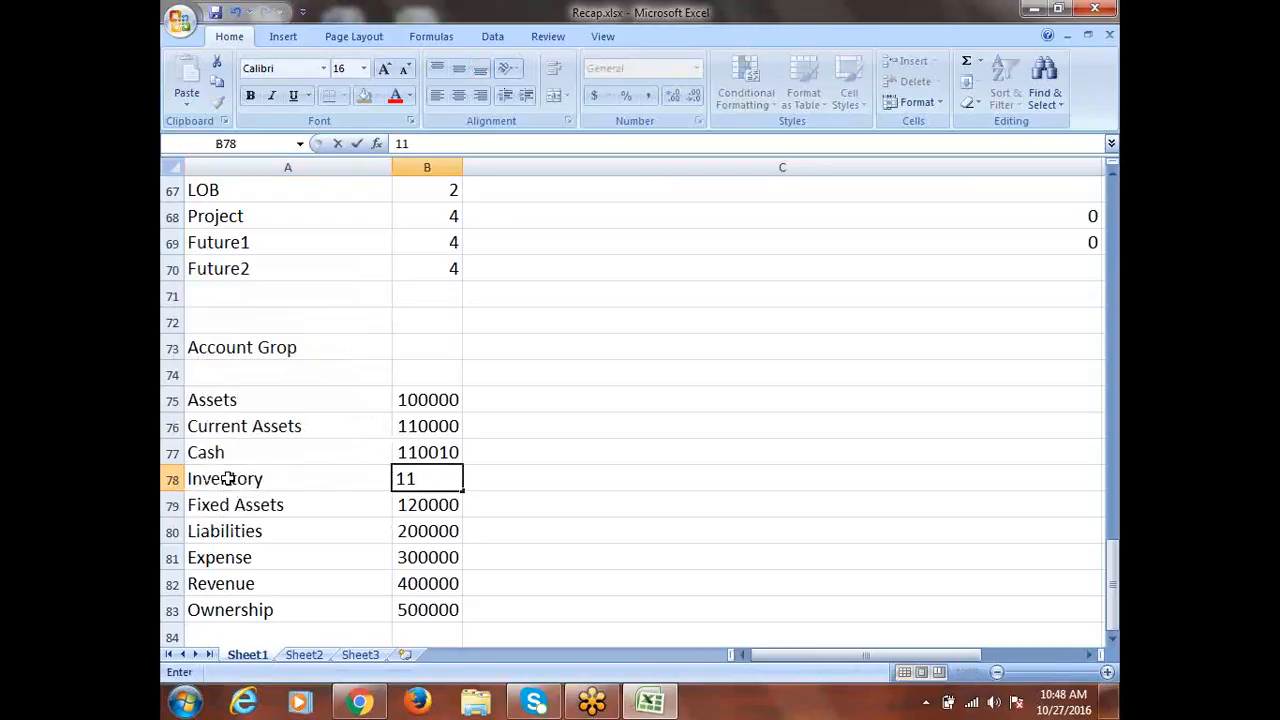
type("0020")
Insert another row above Fixed Assets for Advance with code 110030
right_click(172, 505)
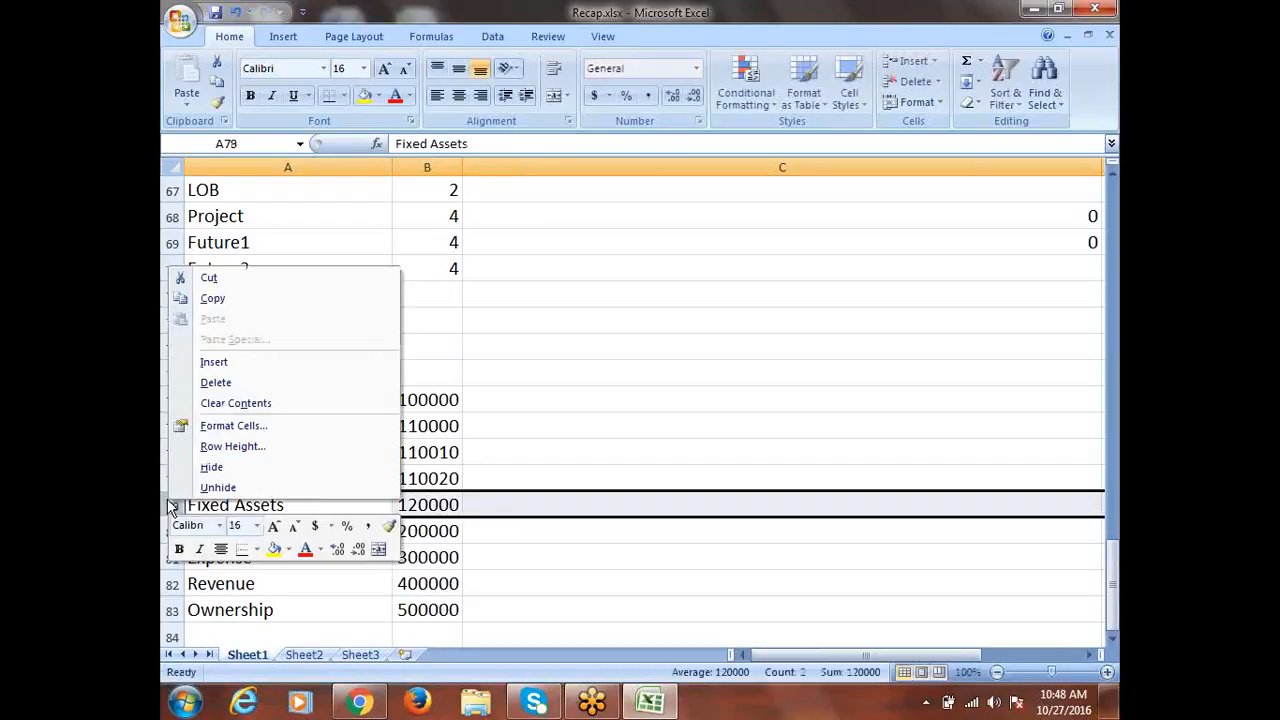
left_click(214, 362)
left_click(245, 505)
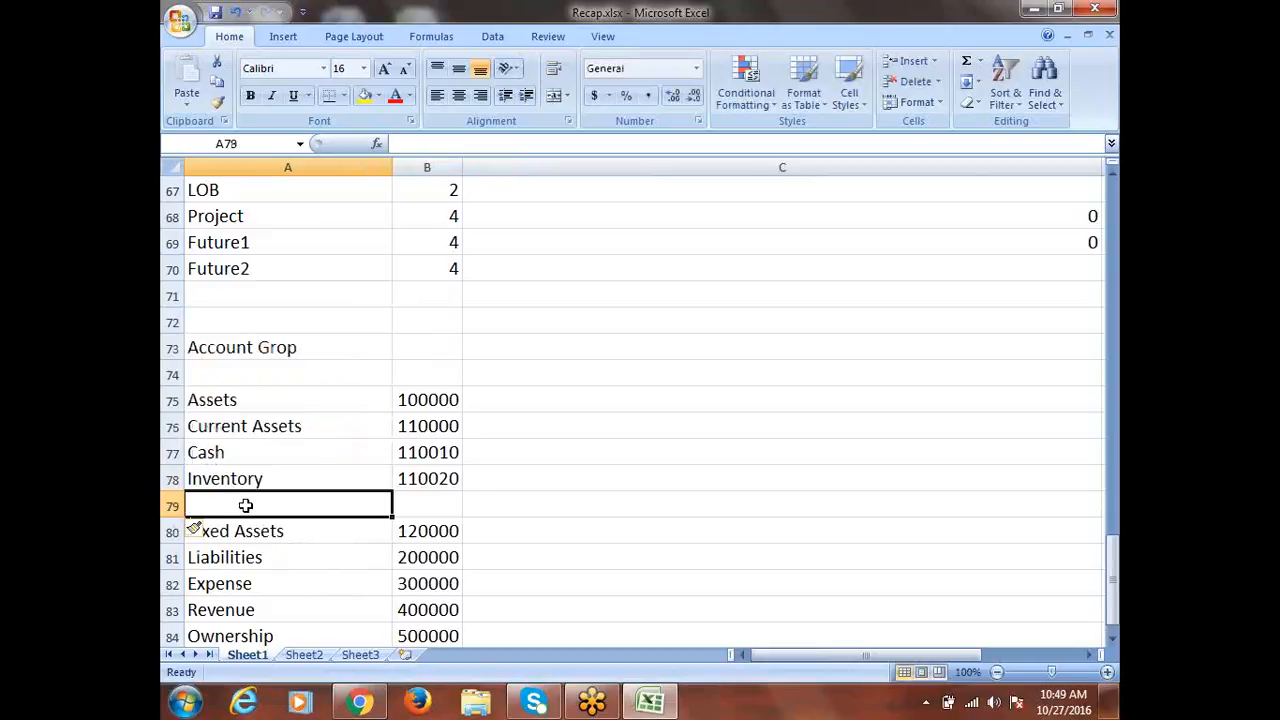
type("Adva")
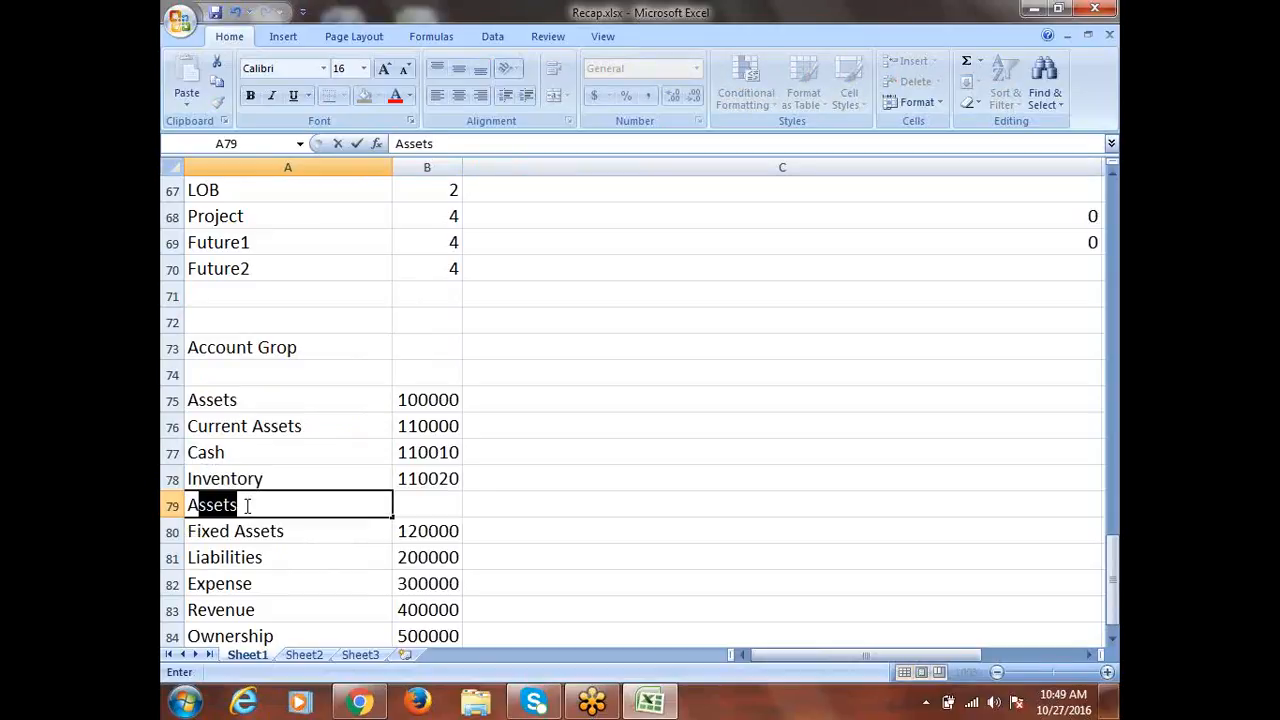
type("nce")
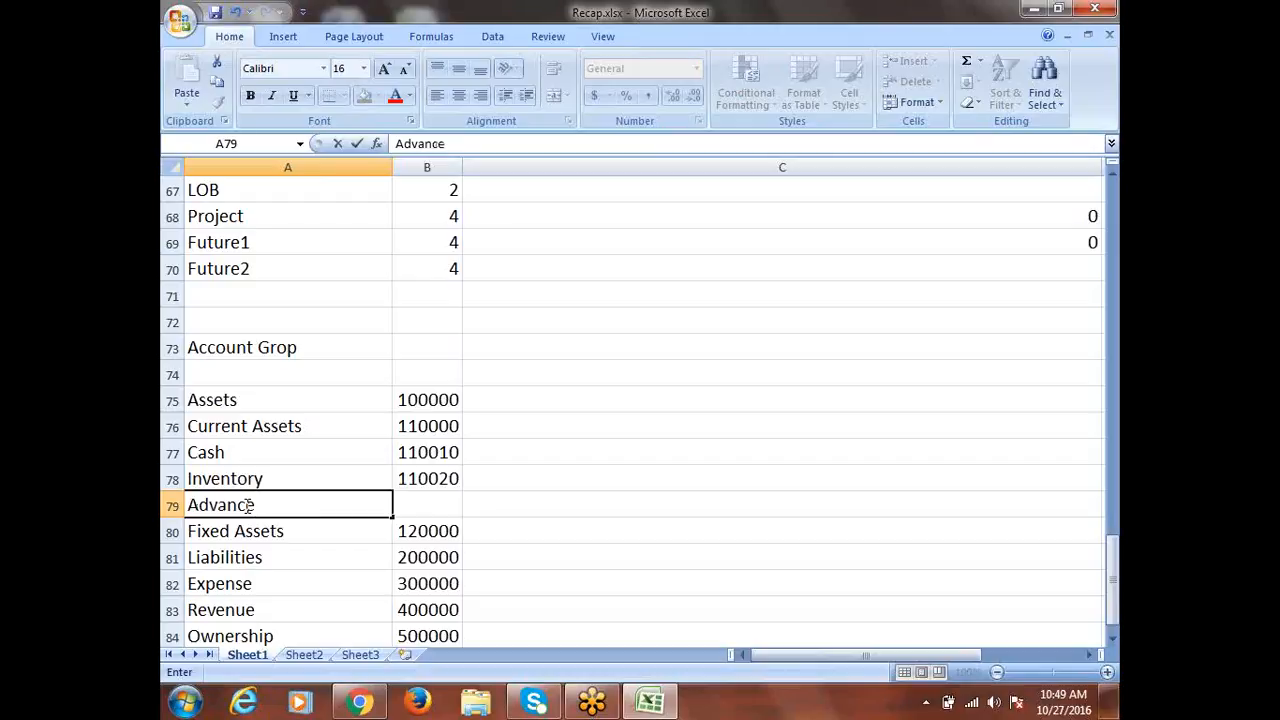
key("Tab")
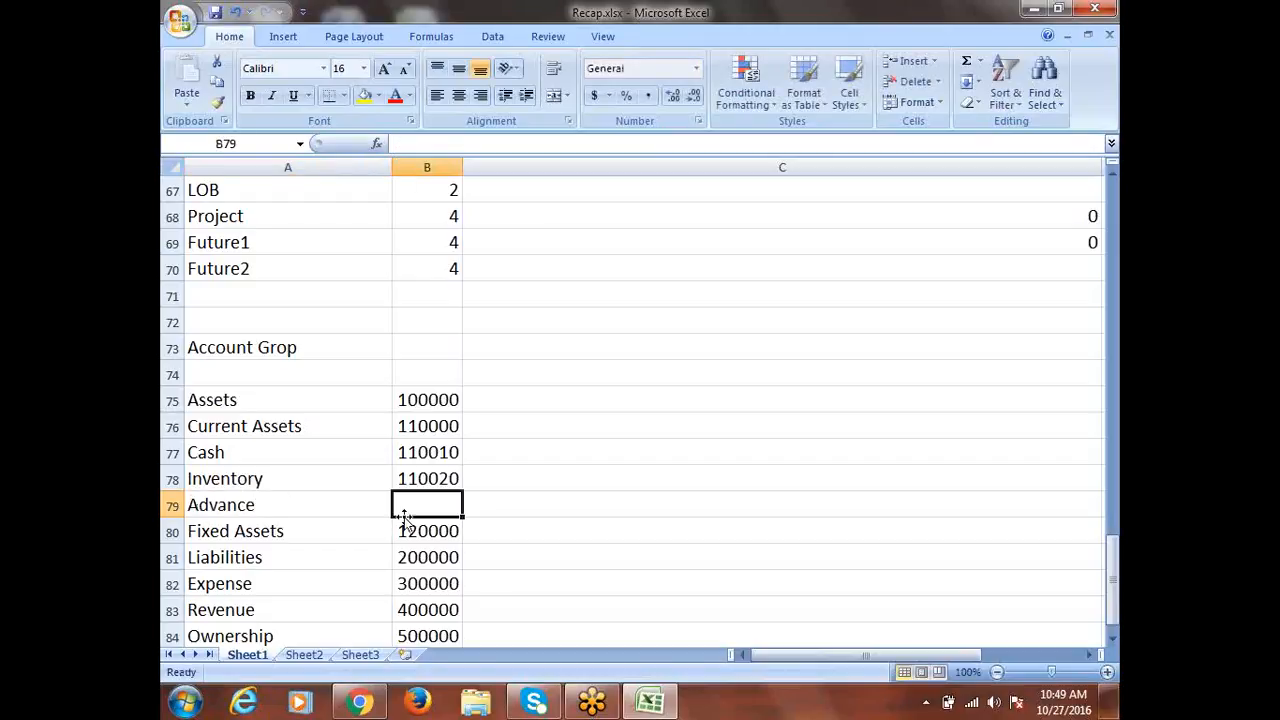
type("1")
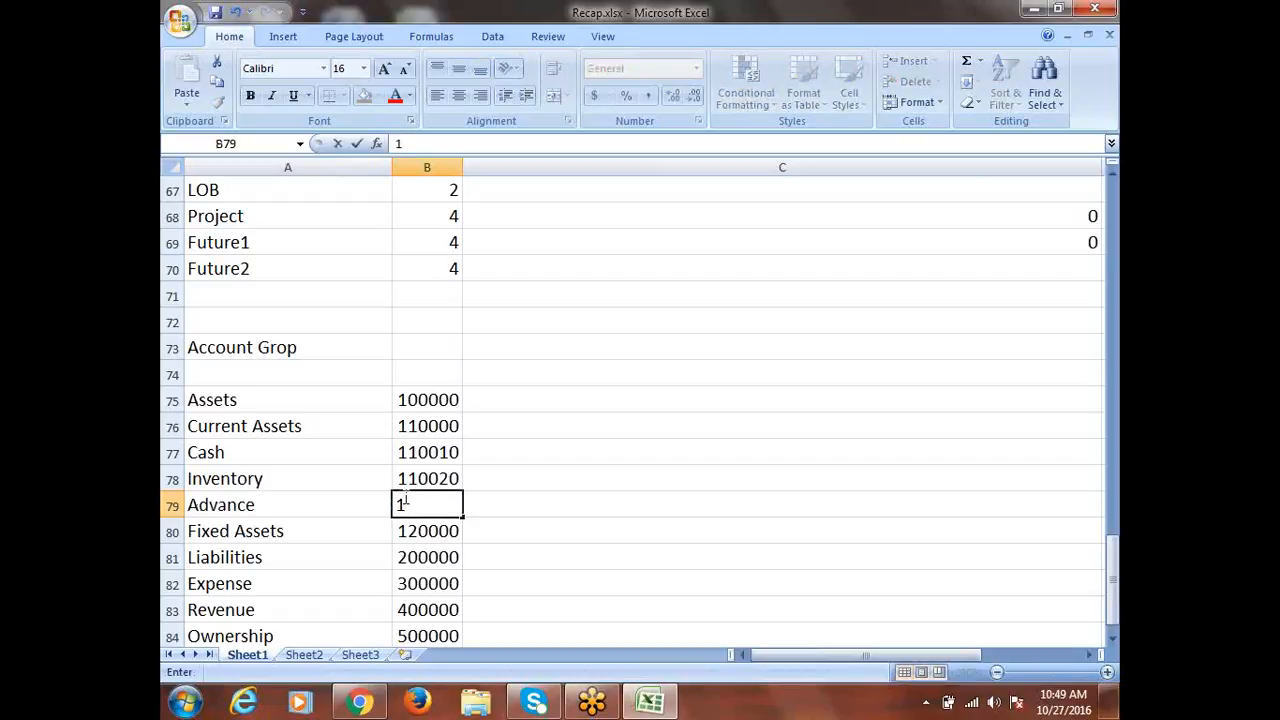
type("10030")
key("Tab")
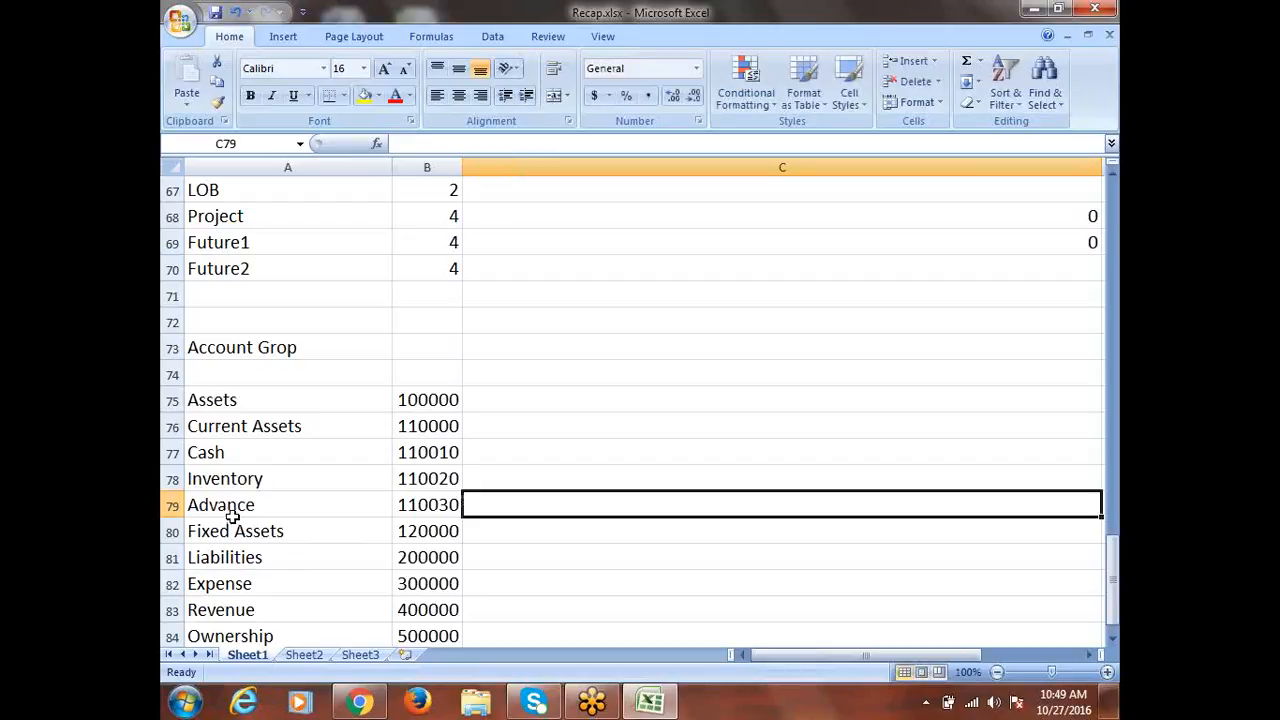
Indent Cash, Inventory and Advance with leading spaces, then indent Current Assets slightly
double_click(186, 452)
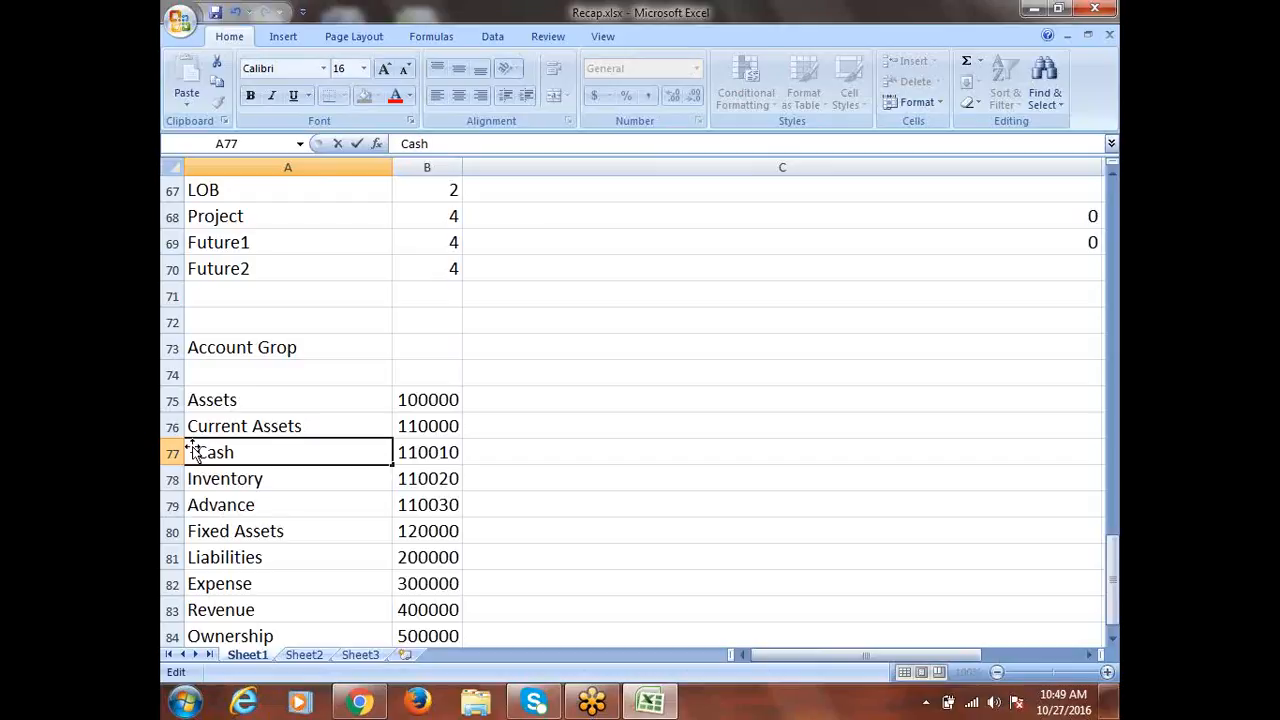
double_click(187, 478)
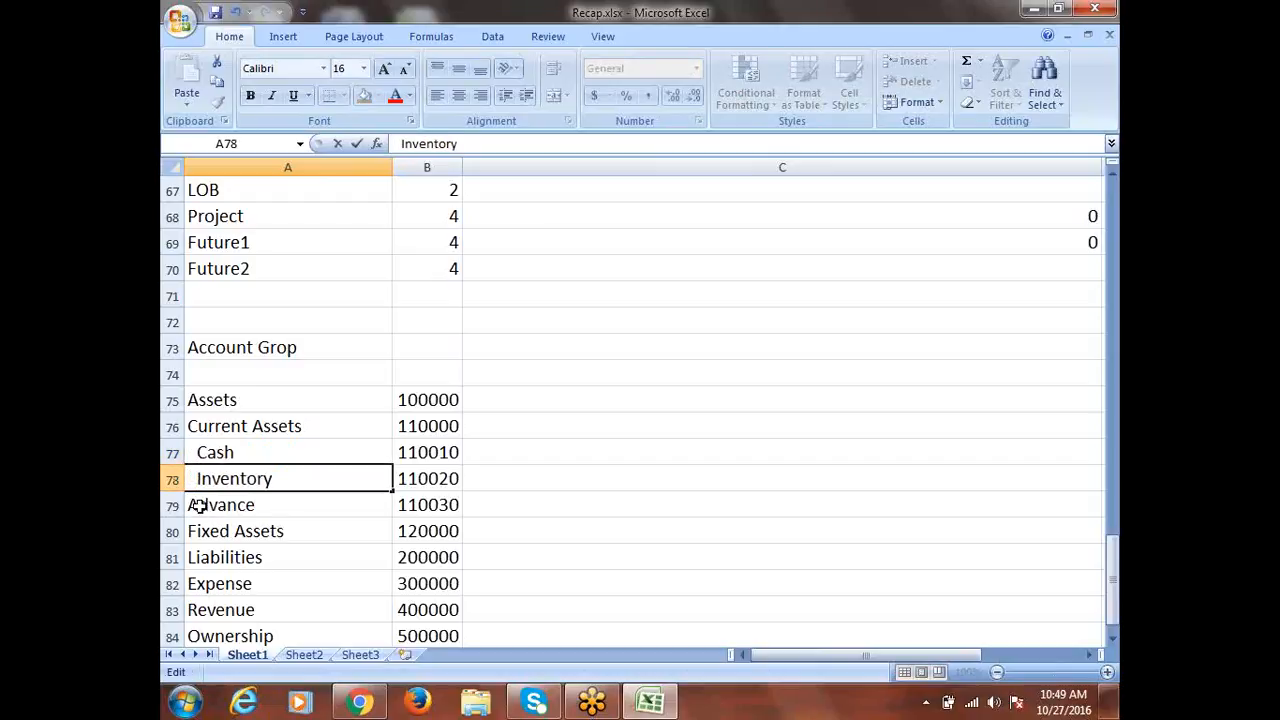
double_click(190, 505)
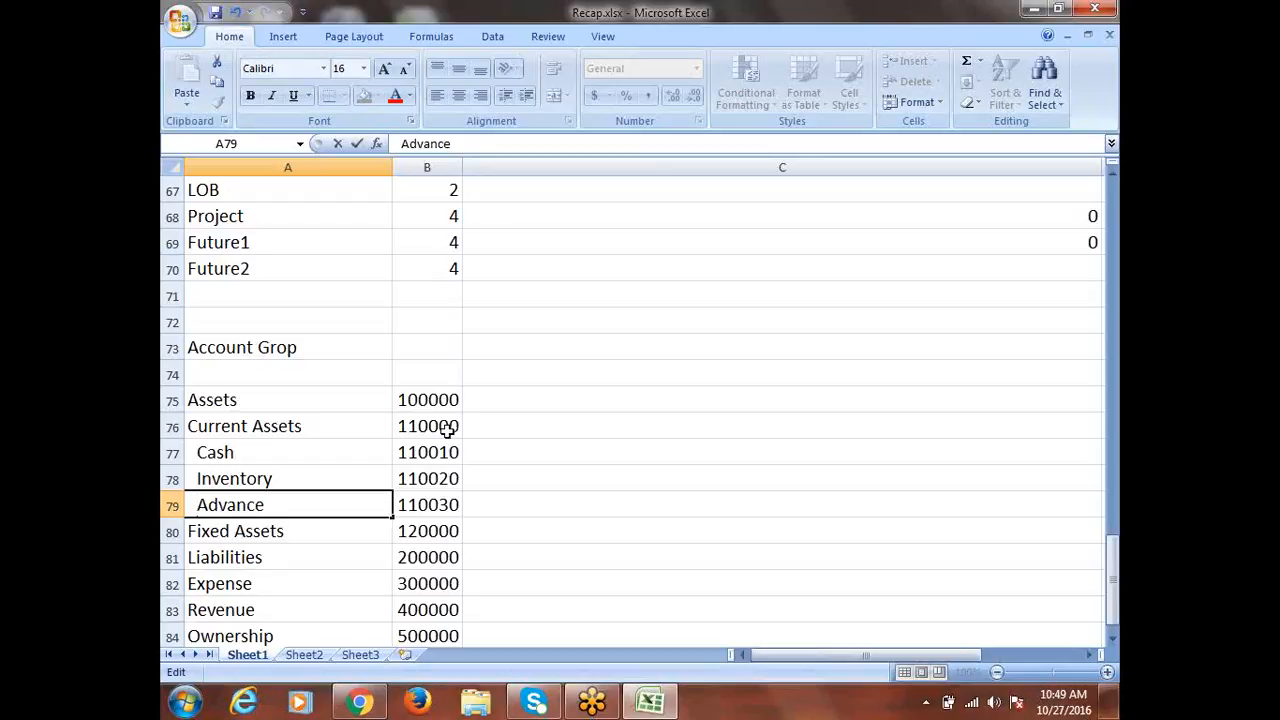
scroll(447, 427, "down", 1)
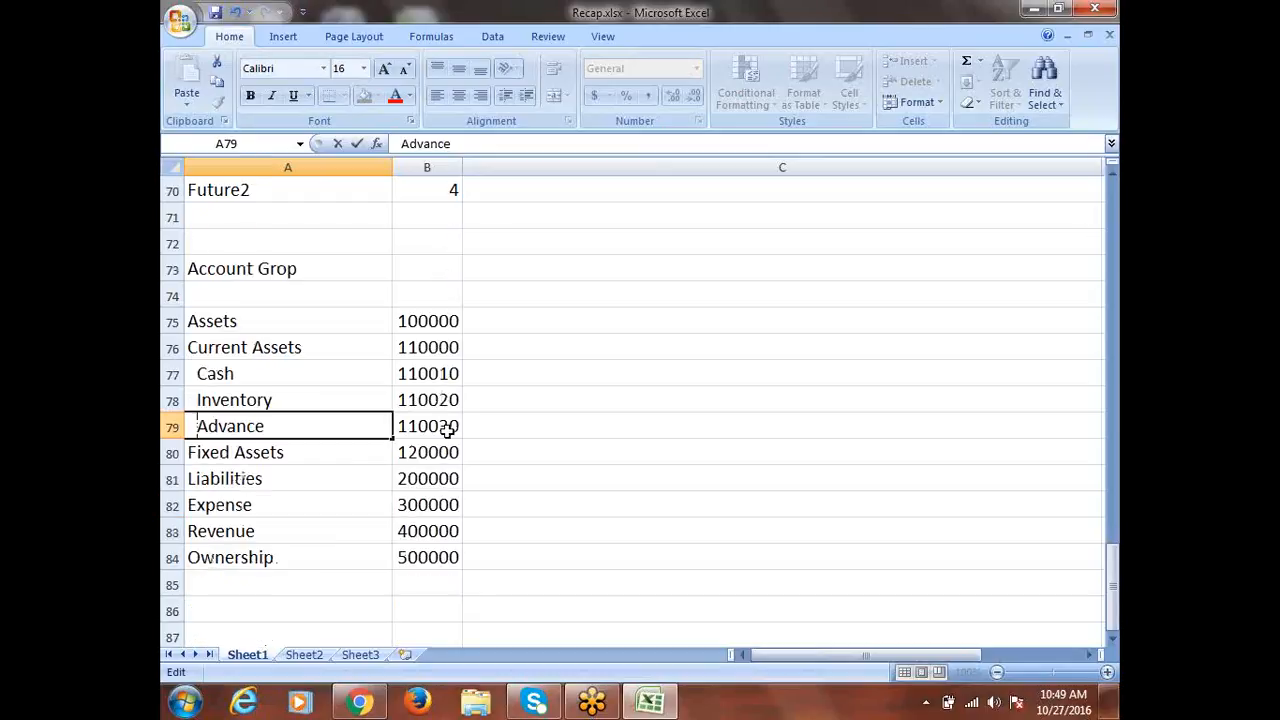
double_click(190, 346)
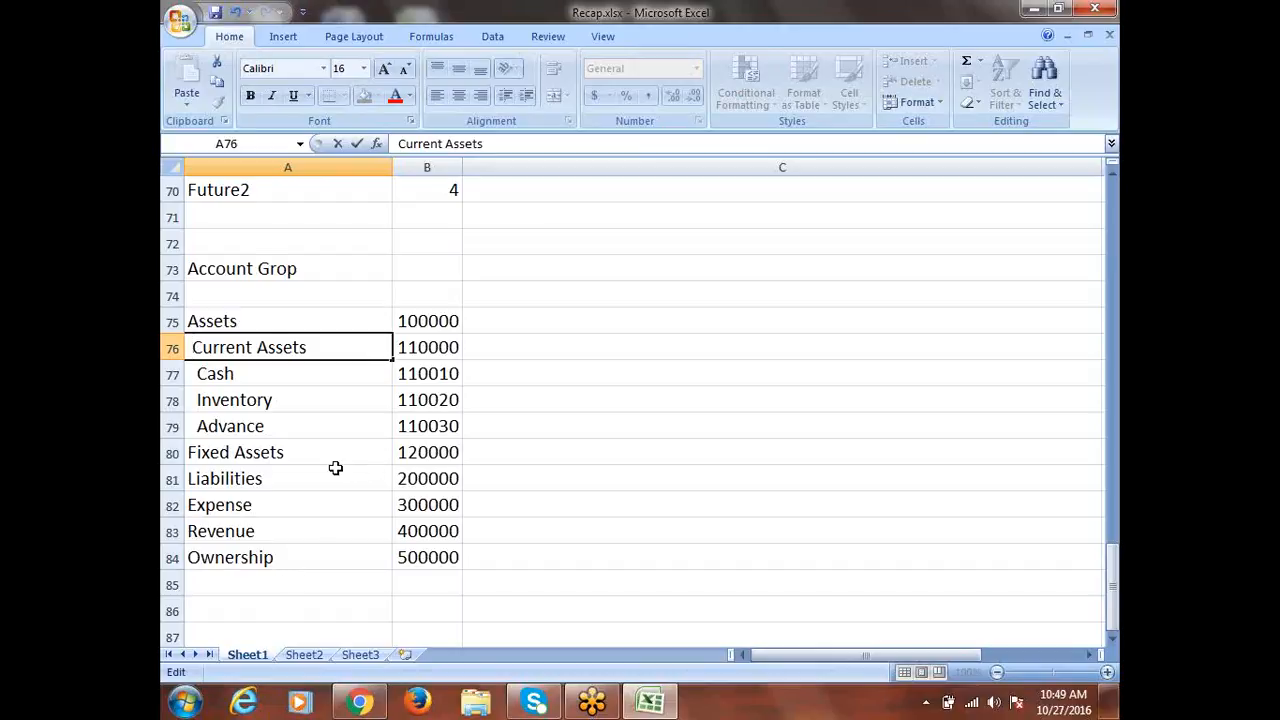
scroll(335, 468, "down", 1)
left_click(534, 340)
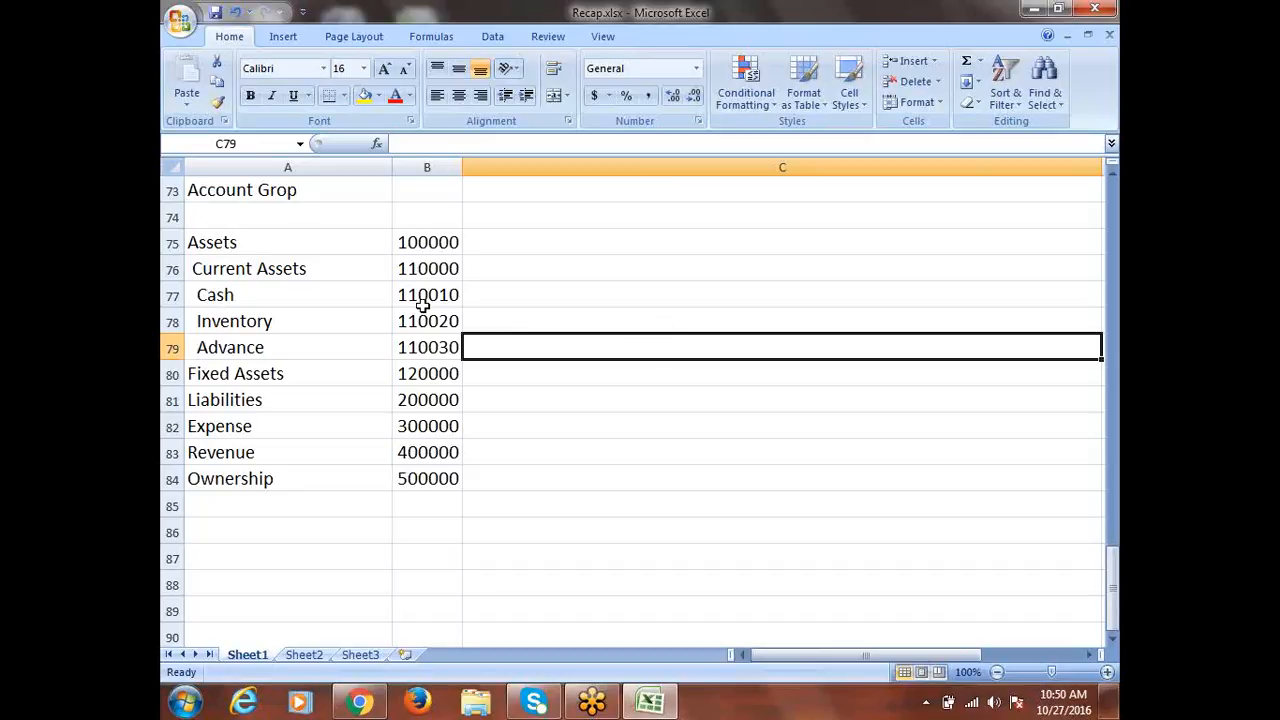
left_click_drag(423, 294, 430, 349)
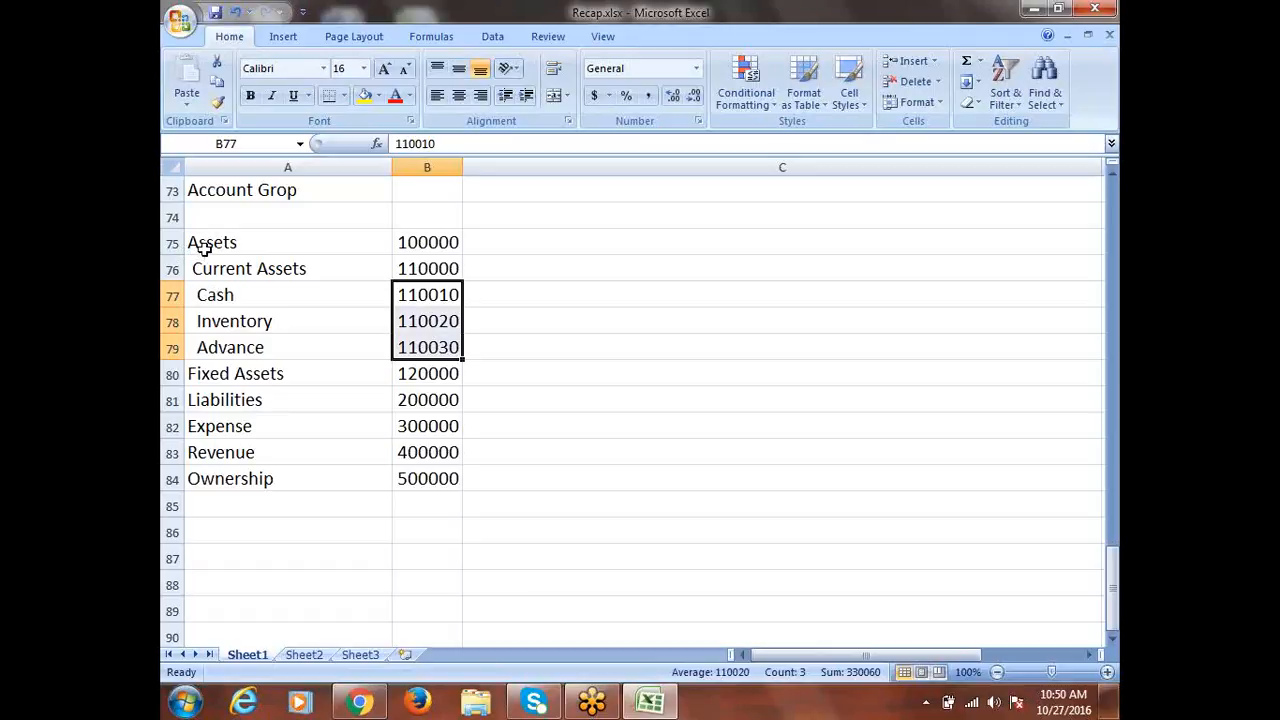
scroll(358, 419, "up", 4)
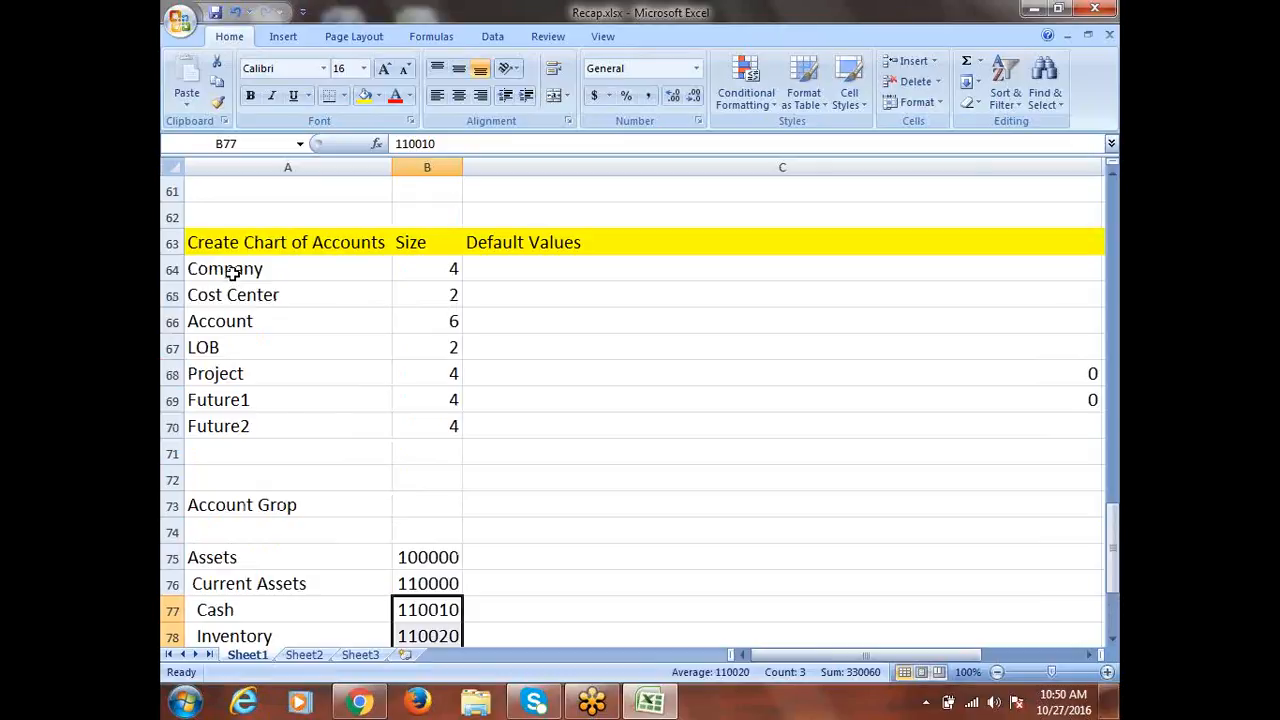
left_click_drag(232, 276, 432, 436)
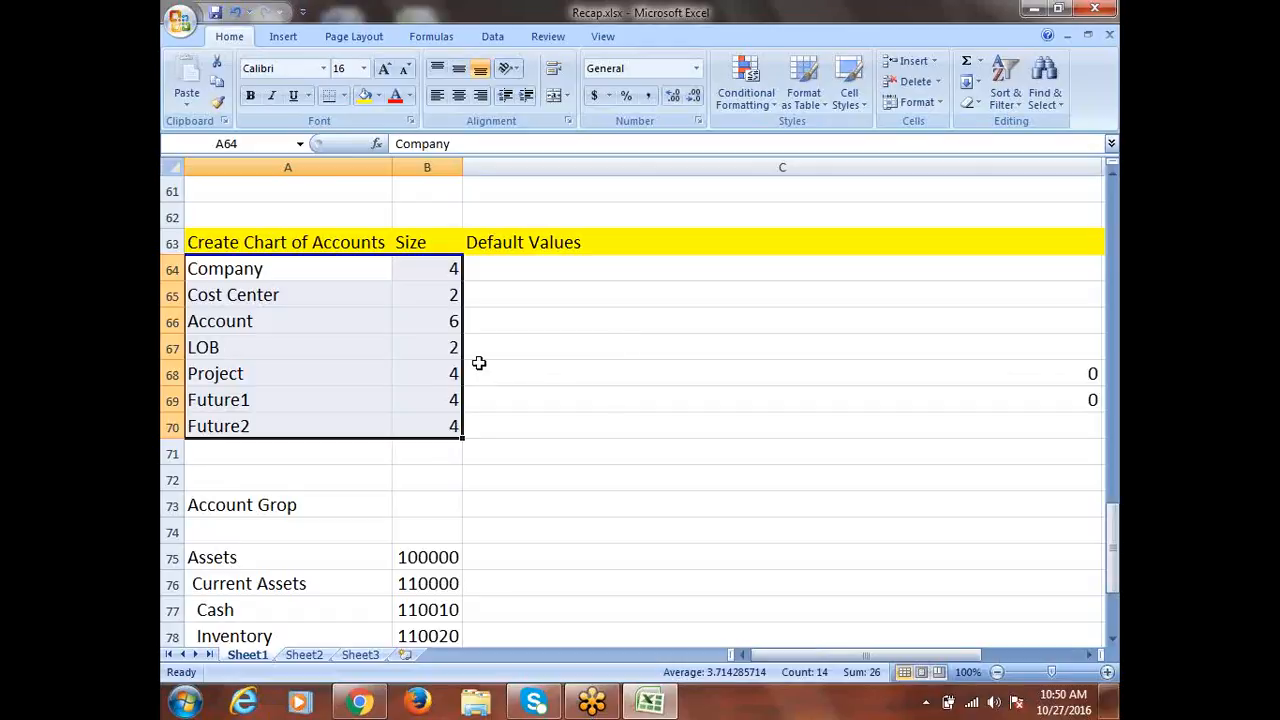
left_click(422, 246)
left_click_drag(422, 246, 440, 427)
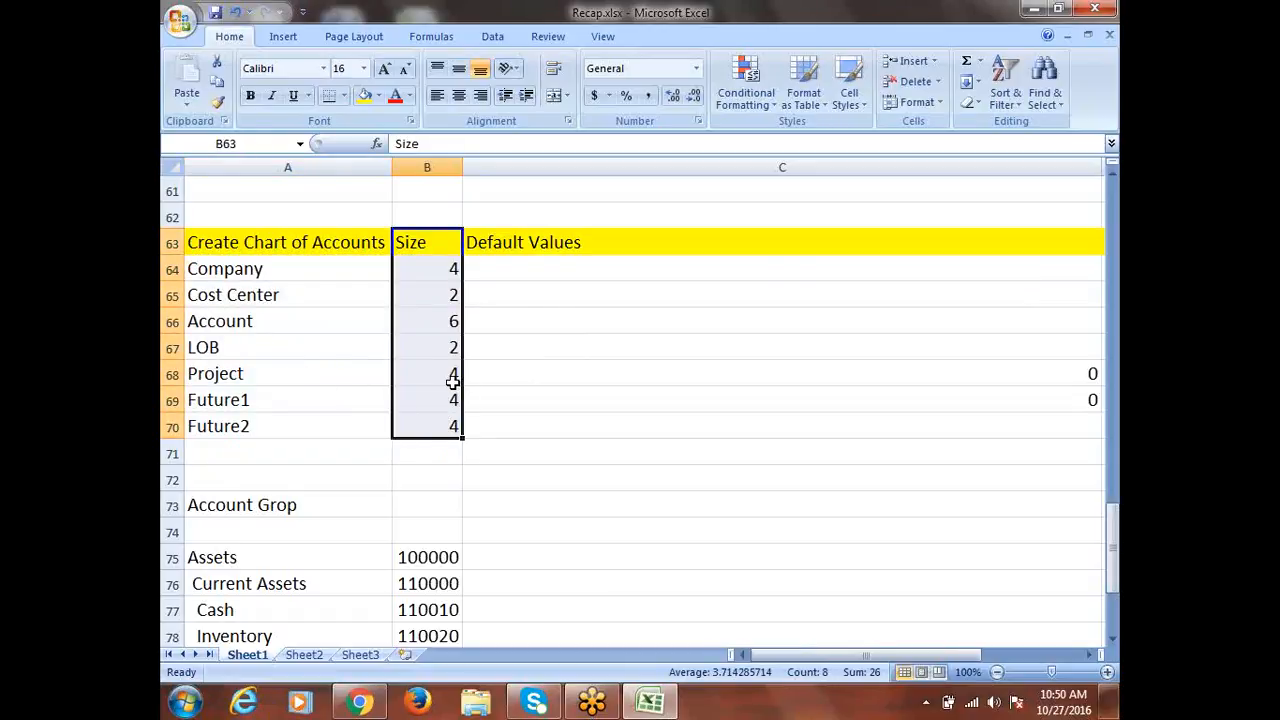
left_click(522, 242)
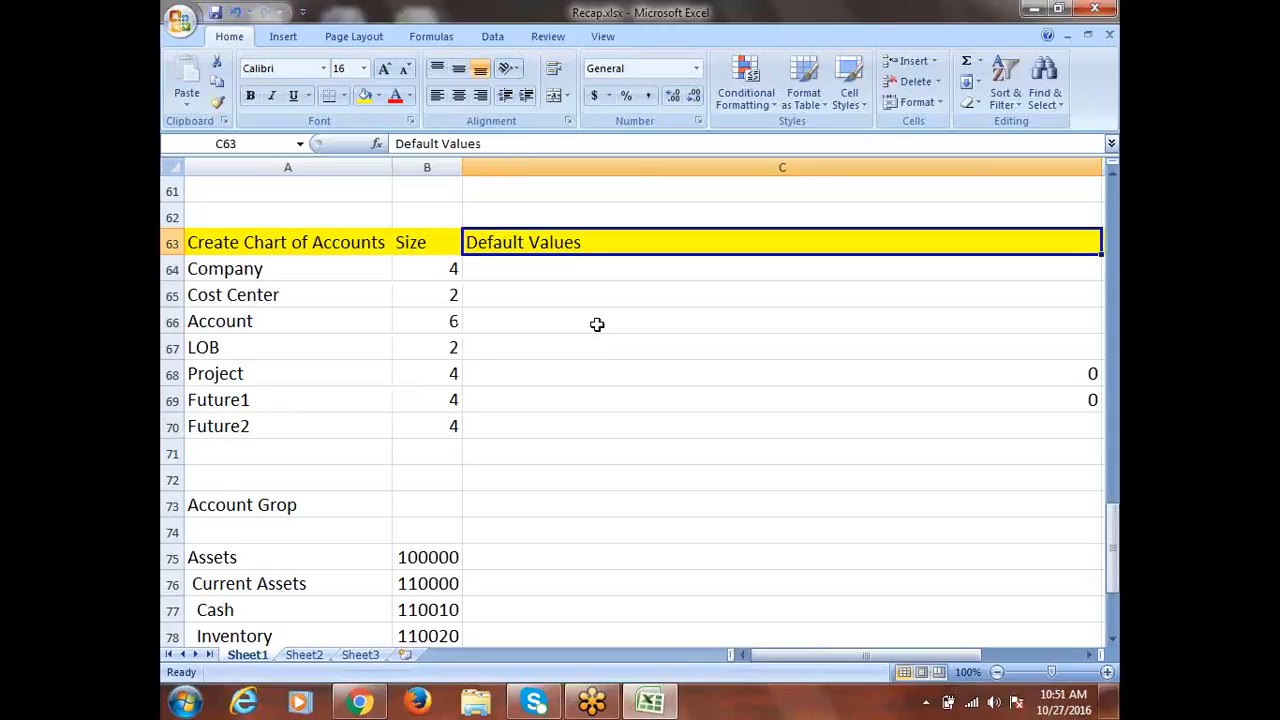
scroll(597, 324, "down", 3)
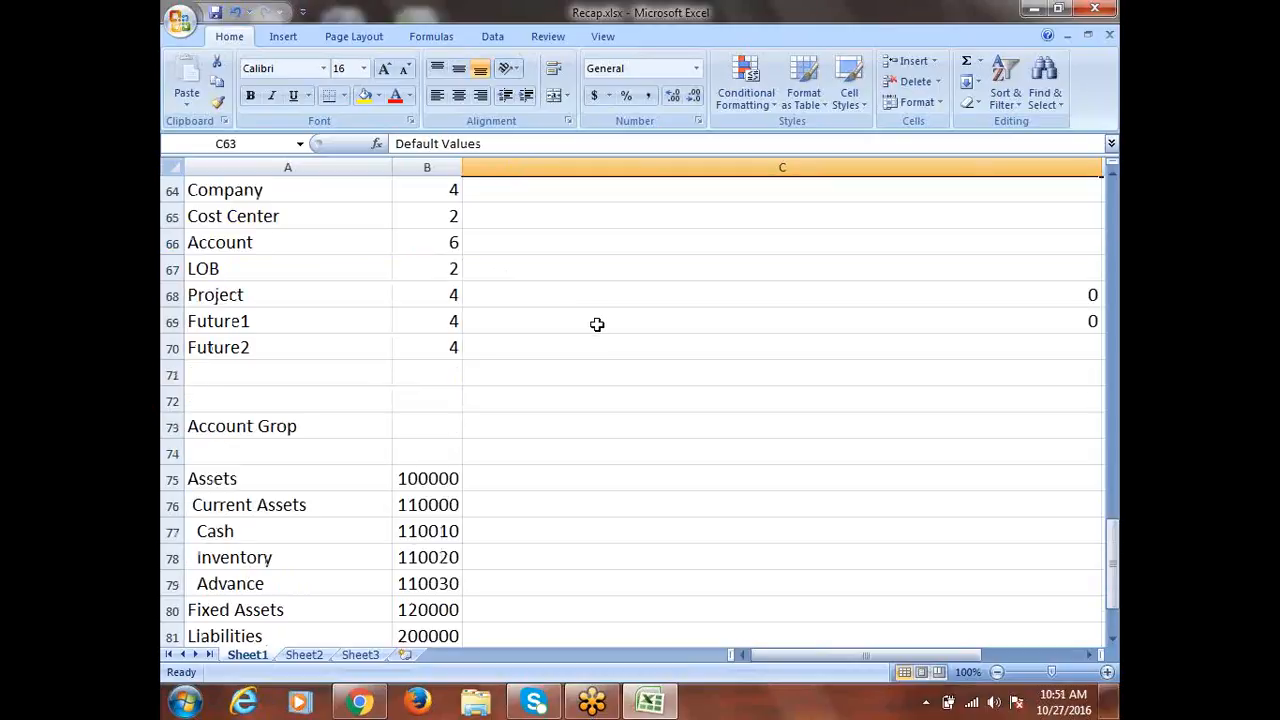
scroll(597, 324, "up", 2)
left_click(224, 246)
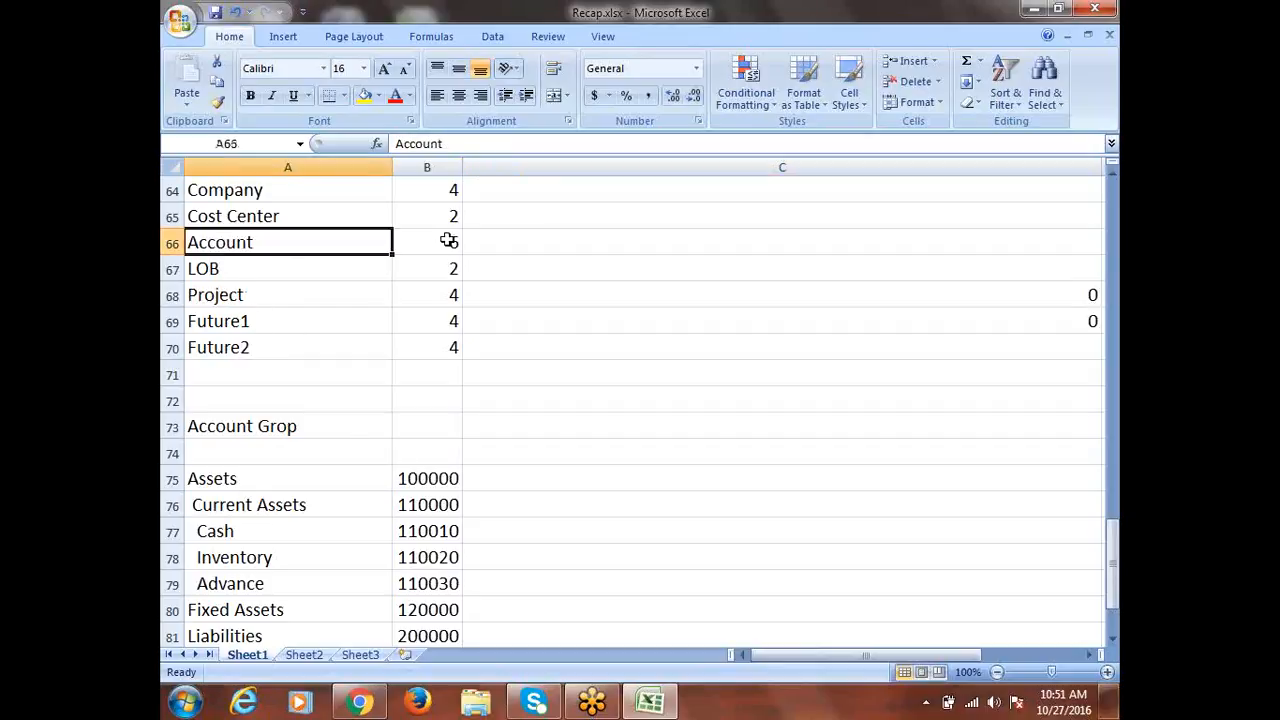
scroll(220, 424, "down", 2)
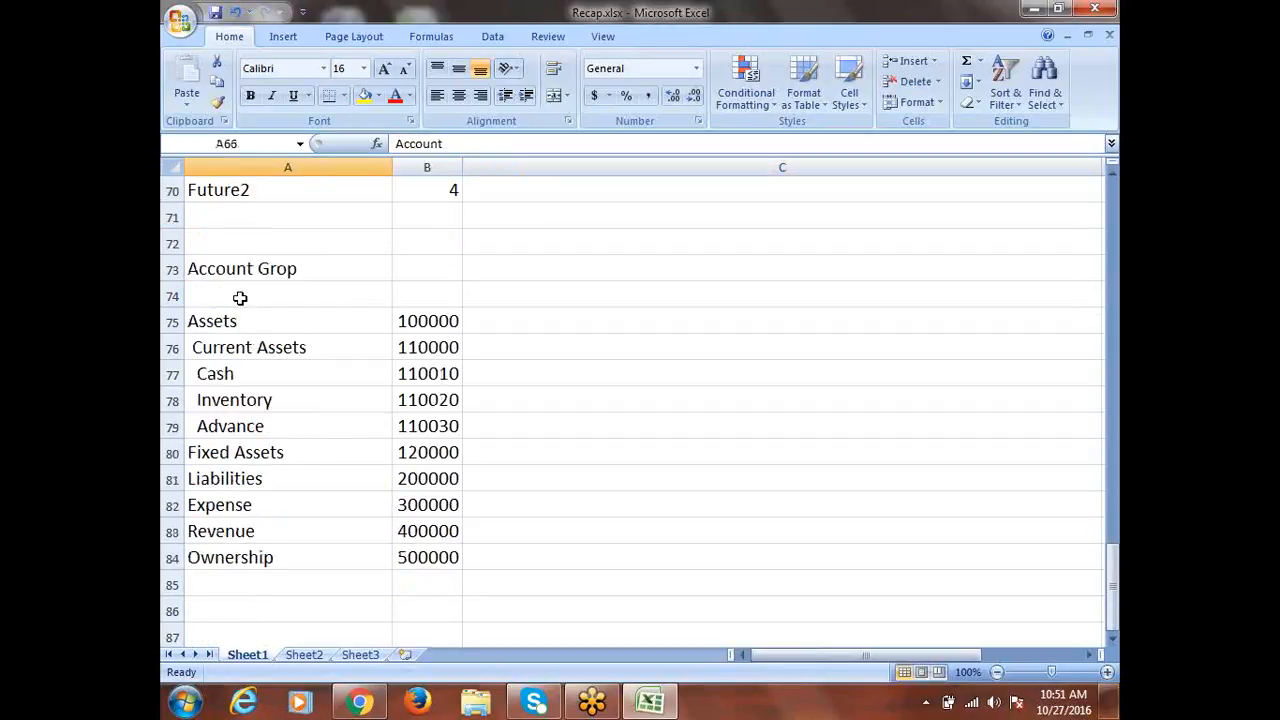
left_click(244, 477)
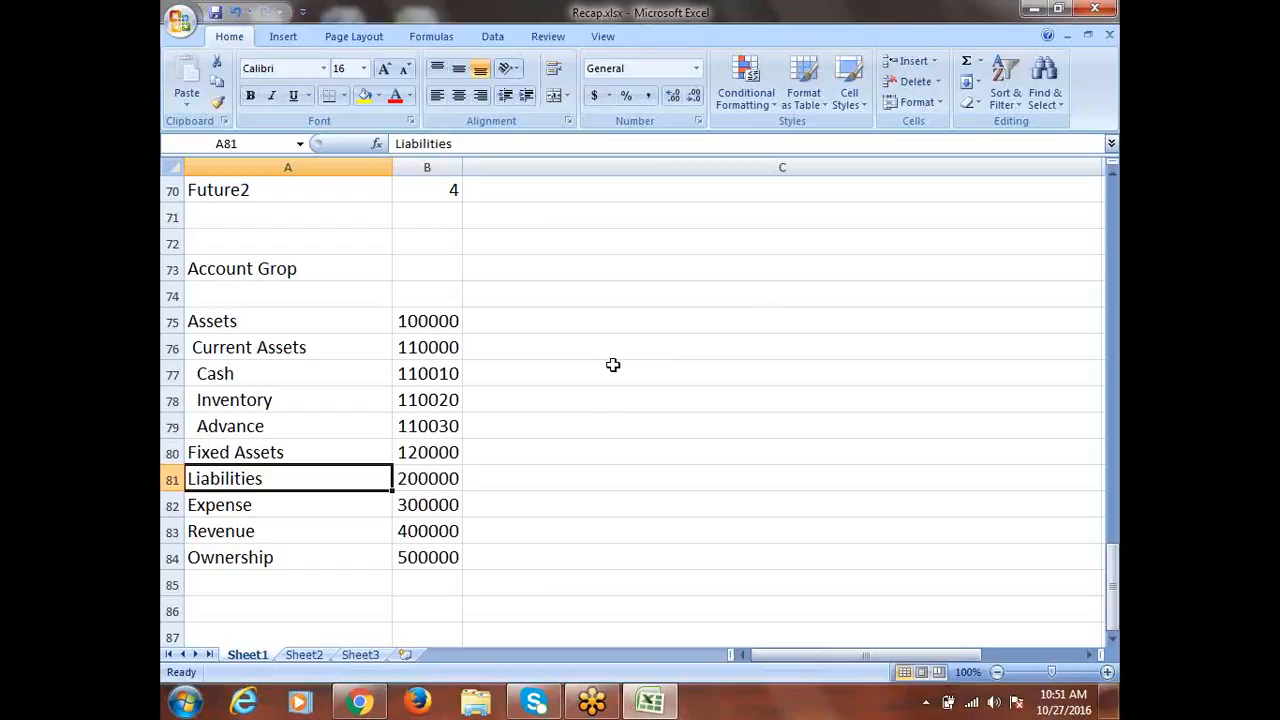
left_click_drag(224, 322, 426, 547)
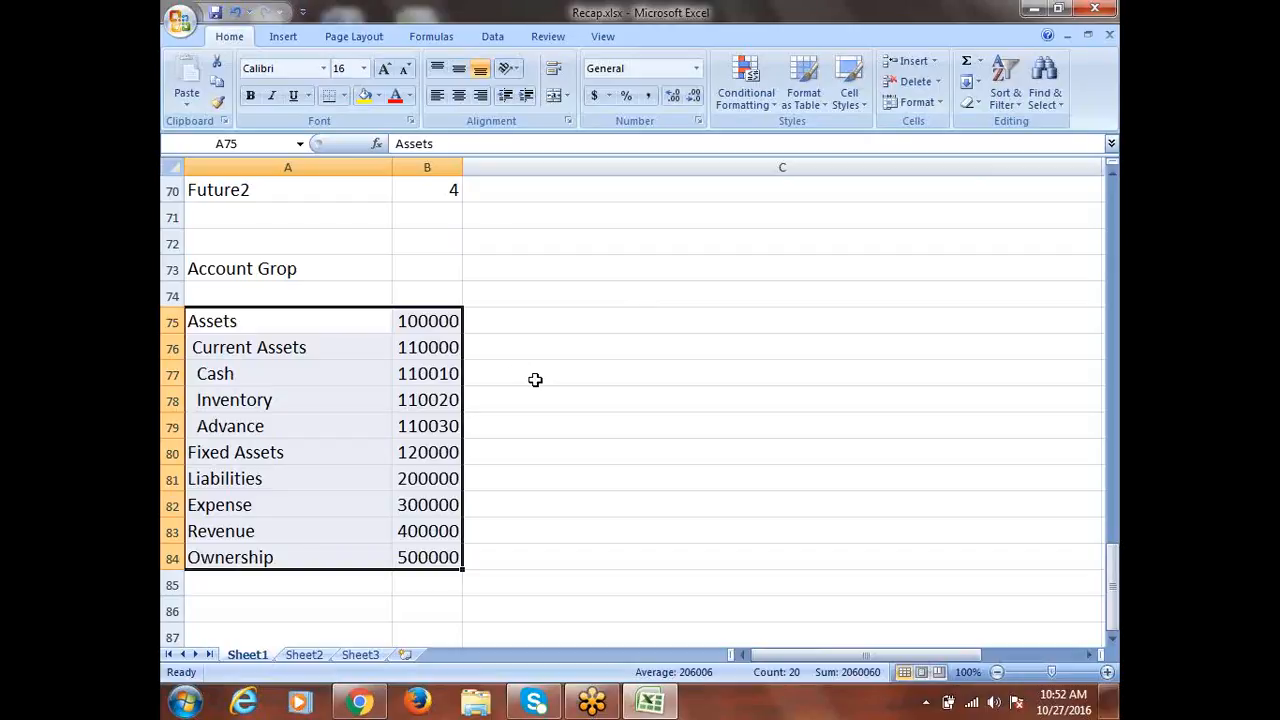
scroll(551, 376, "up", 1)
scroll(551, 376, "up", 3)
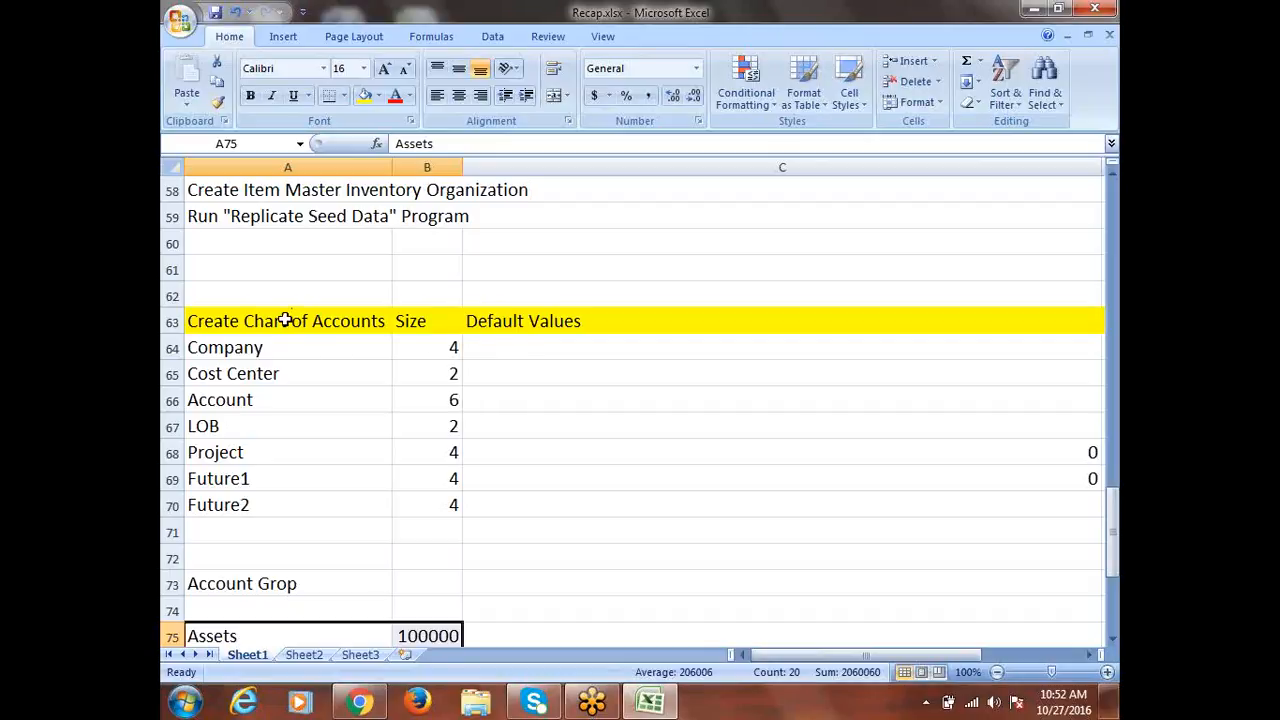
left_click_drag(285, 320, 511, 555)
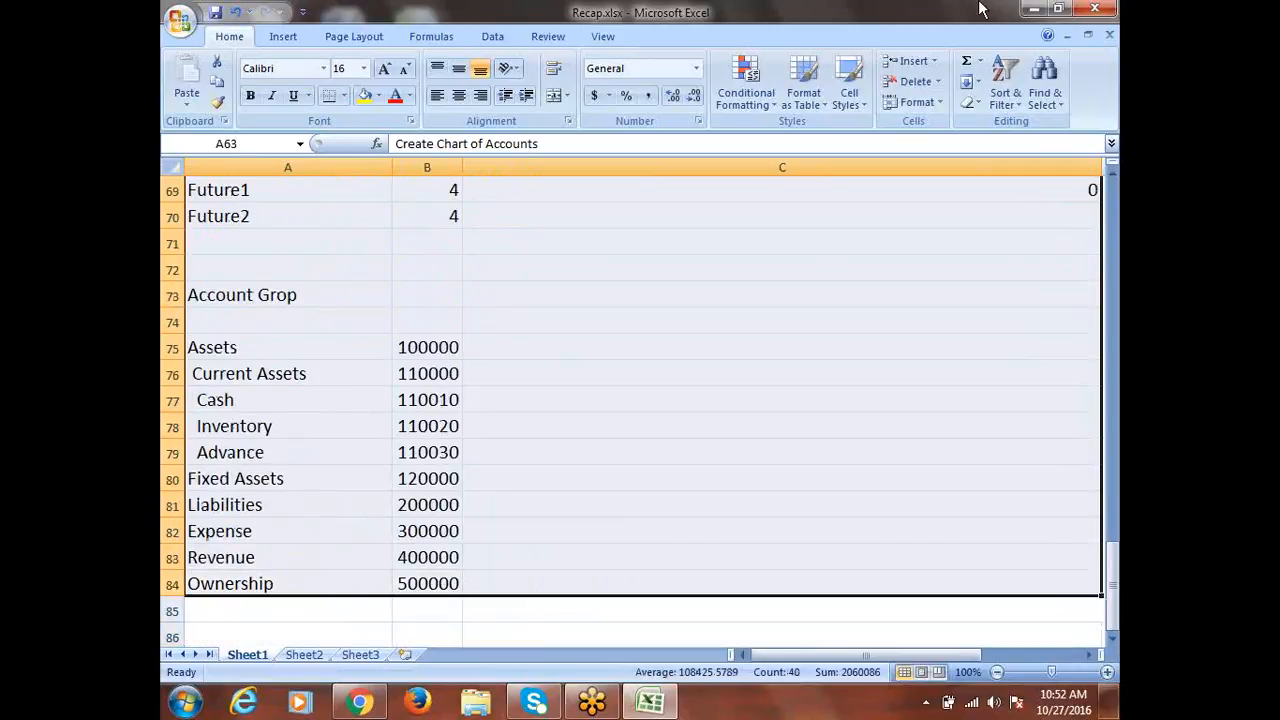
scroll(466, 437, "up", 3)
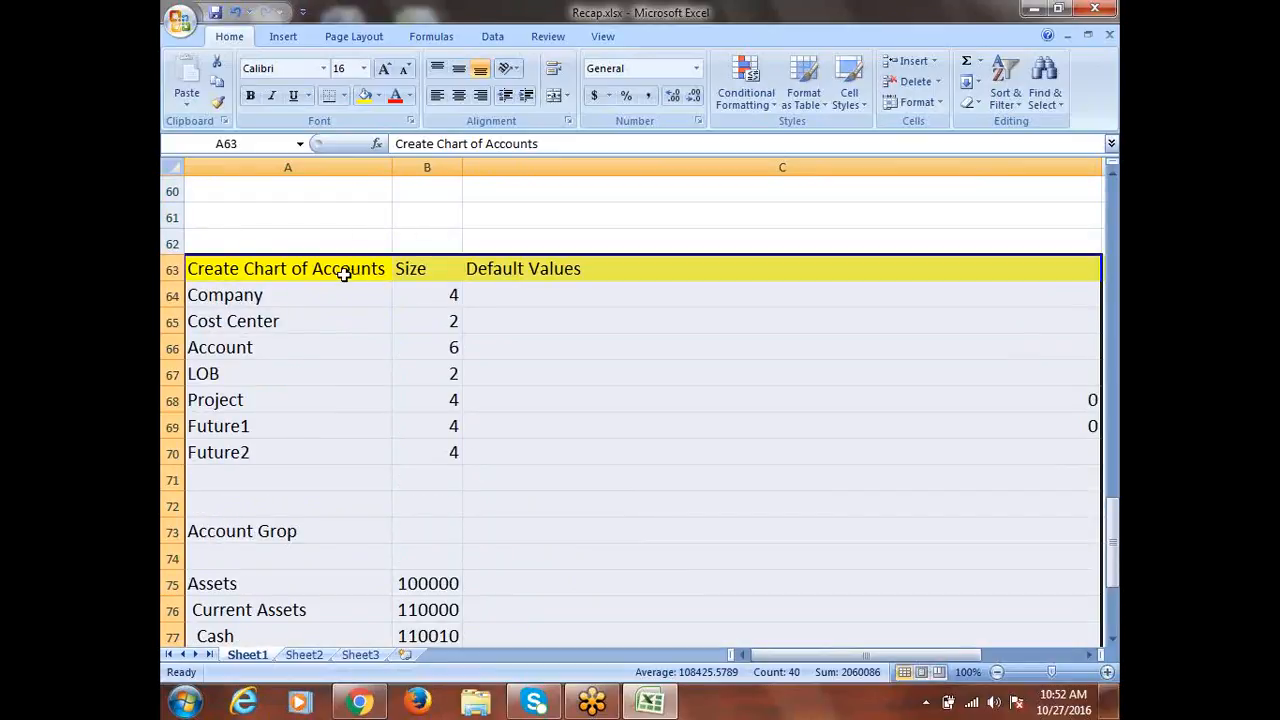
left_click(290, 395)
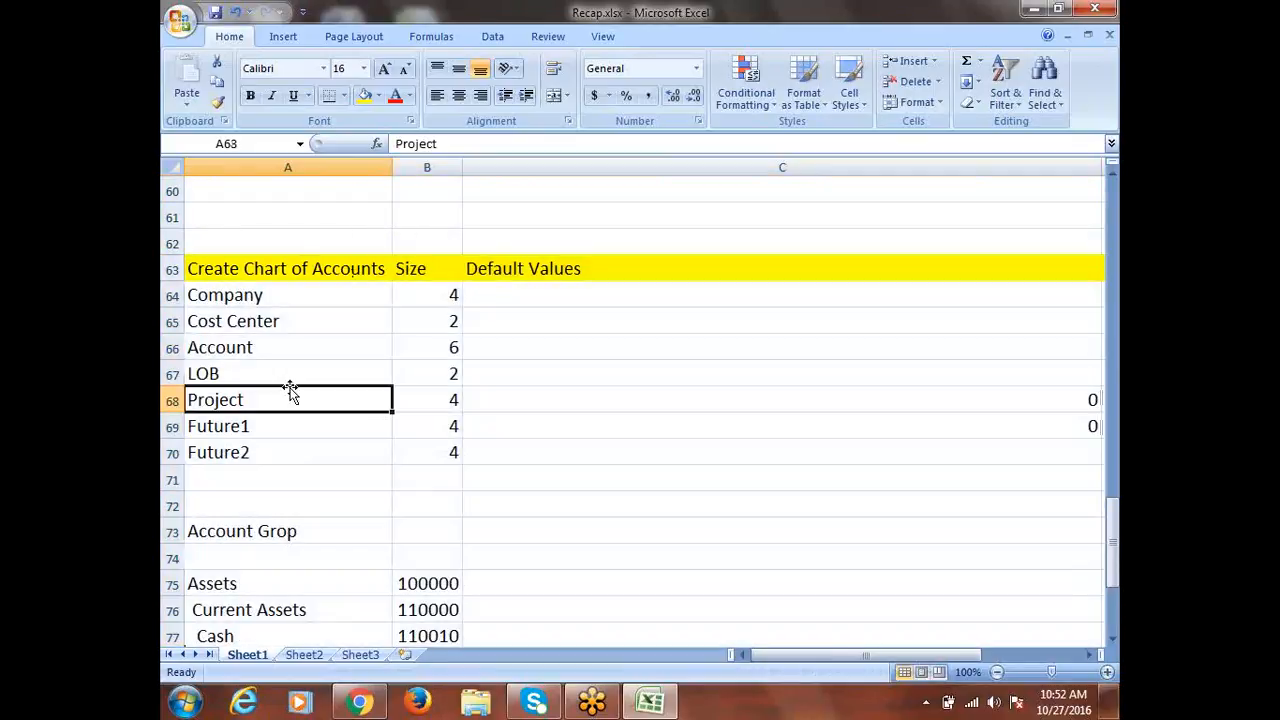
Delete the LOB segment row from the chart of accounts
left_click(222, 372)
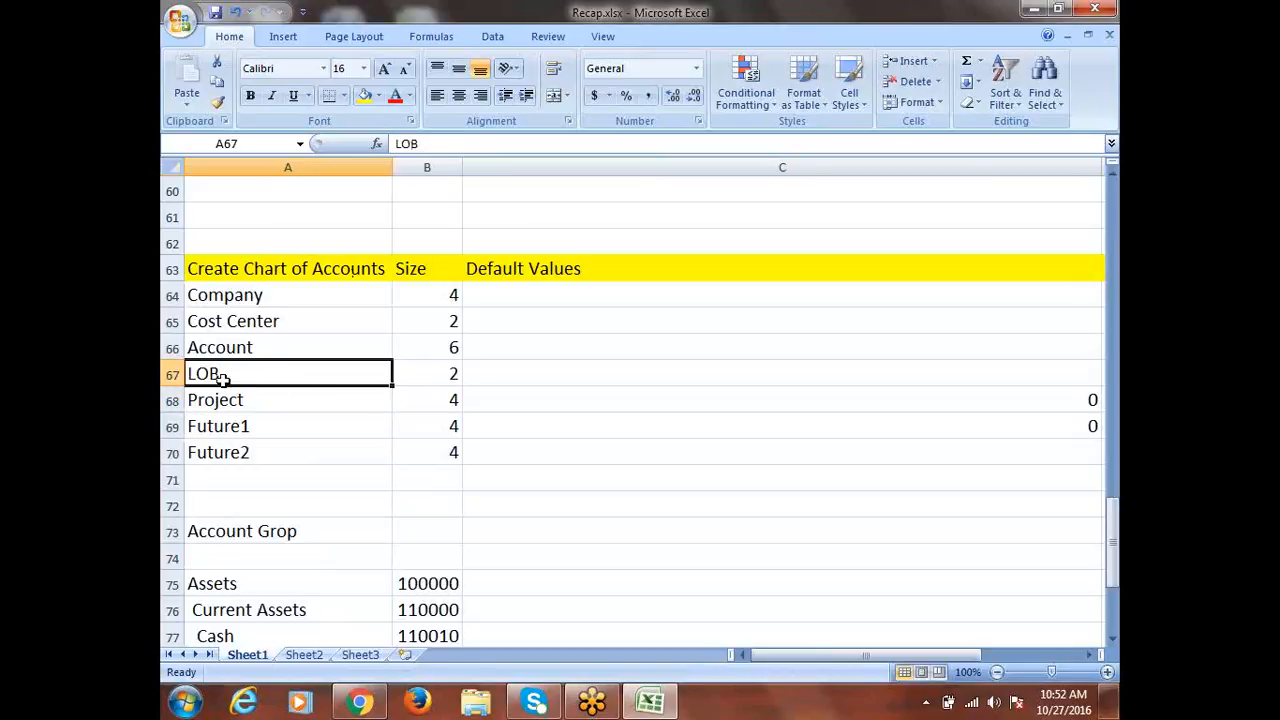
left_click(172, 373)
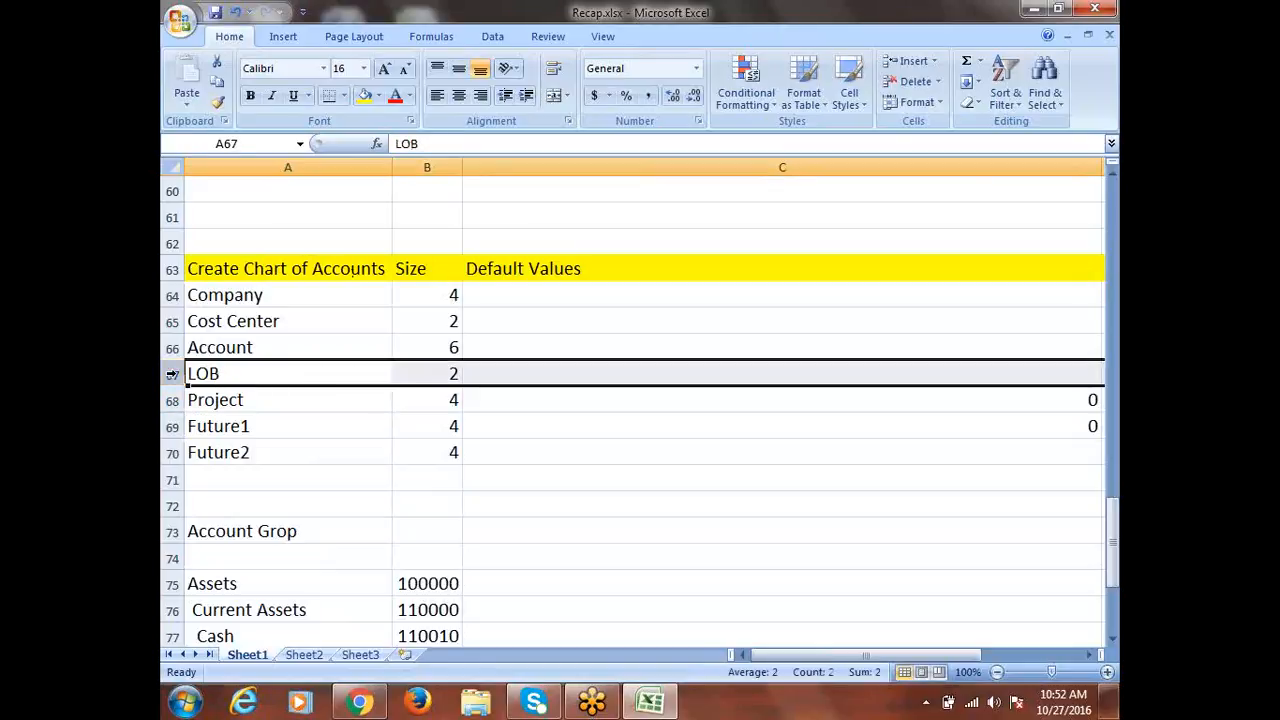
right_click(172, 373)
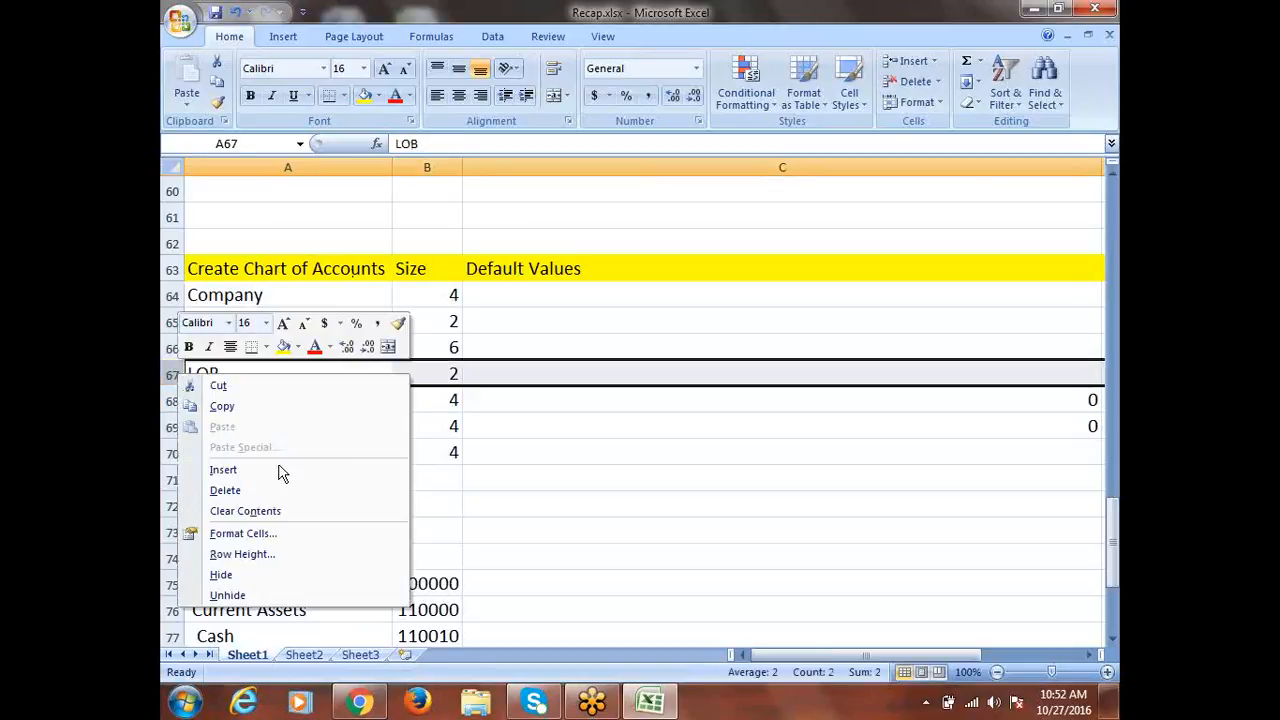
left_click(229, 489)
Select the six segments Company to Future2 and launch Remote Desktop Connection
left_click_drag(259, 297, 280, 424)
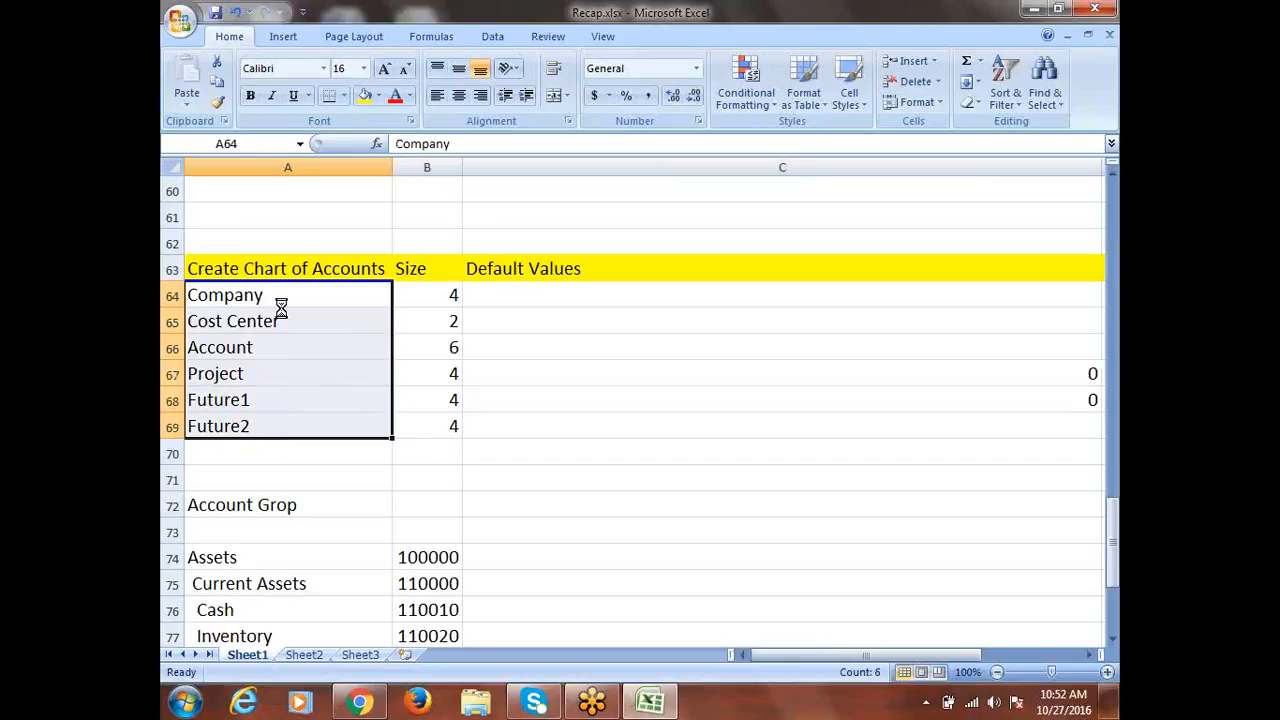
left_click(185, 703)
left_click(276, 189)
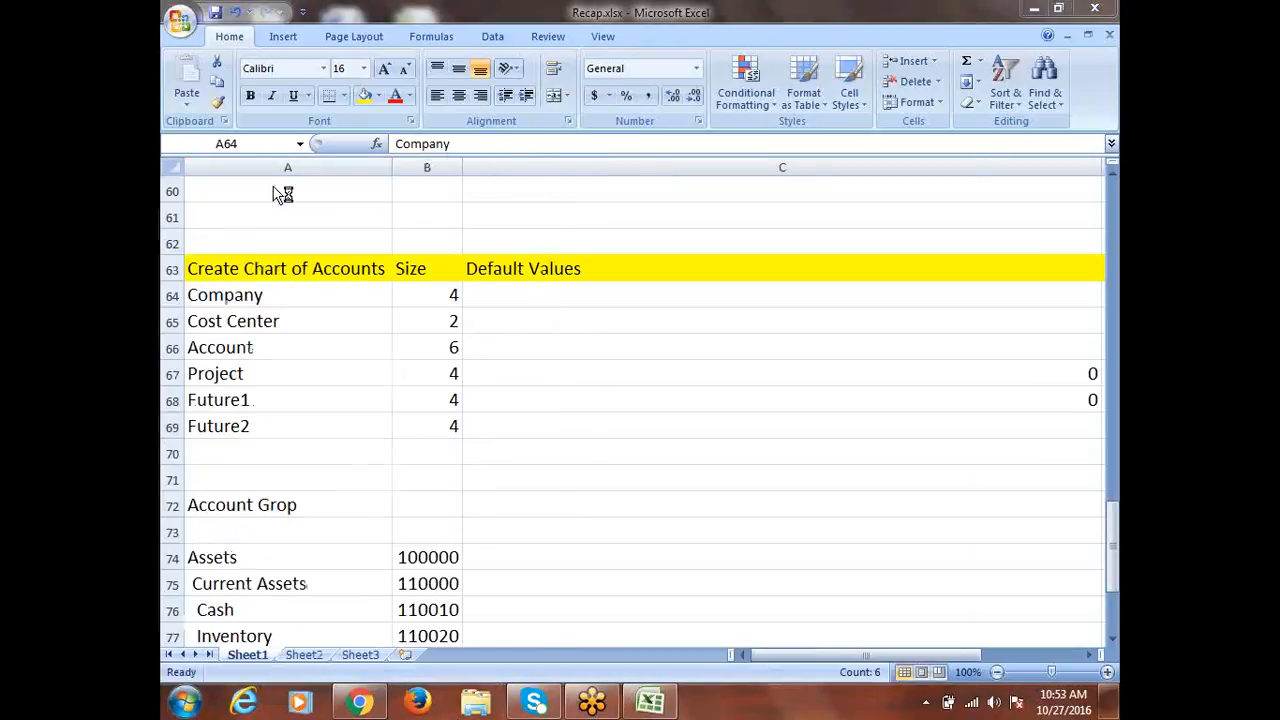
Connect to the remote server with the remote login password
left_click(712, 322)
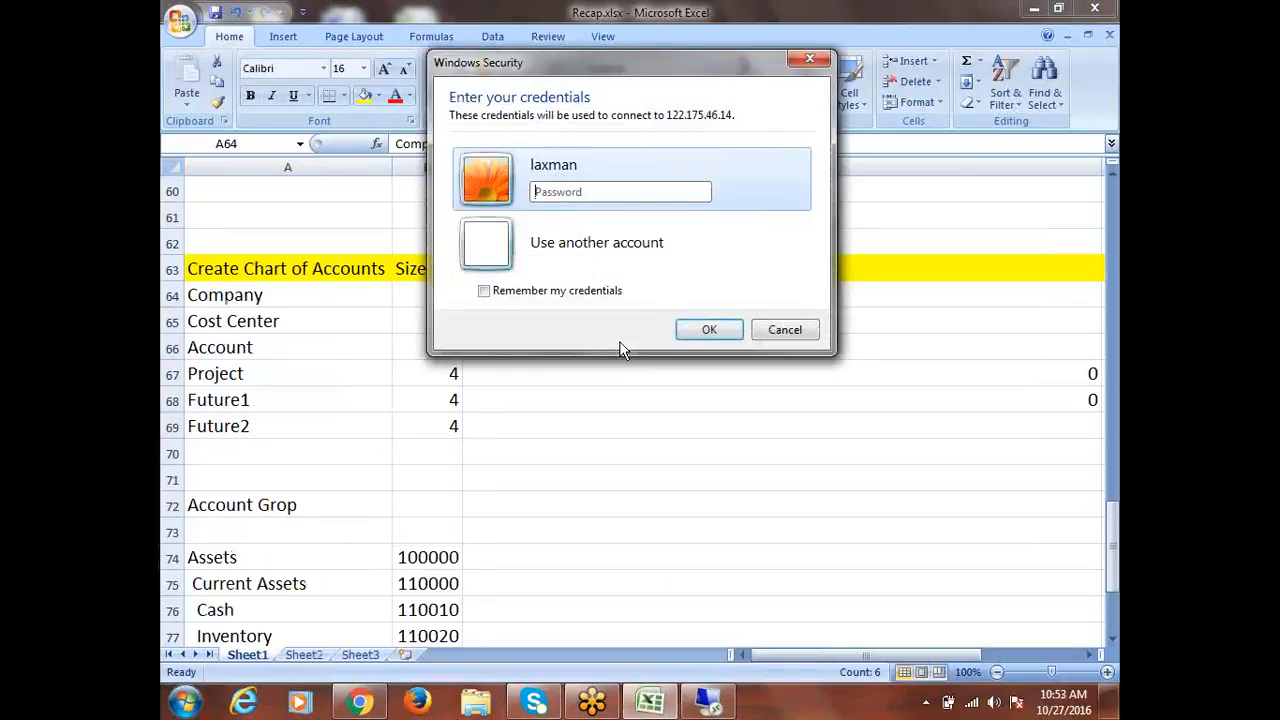
type("••••••")
key("Return")
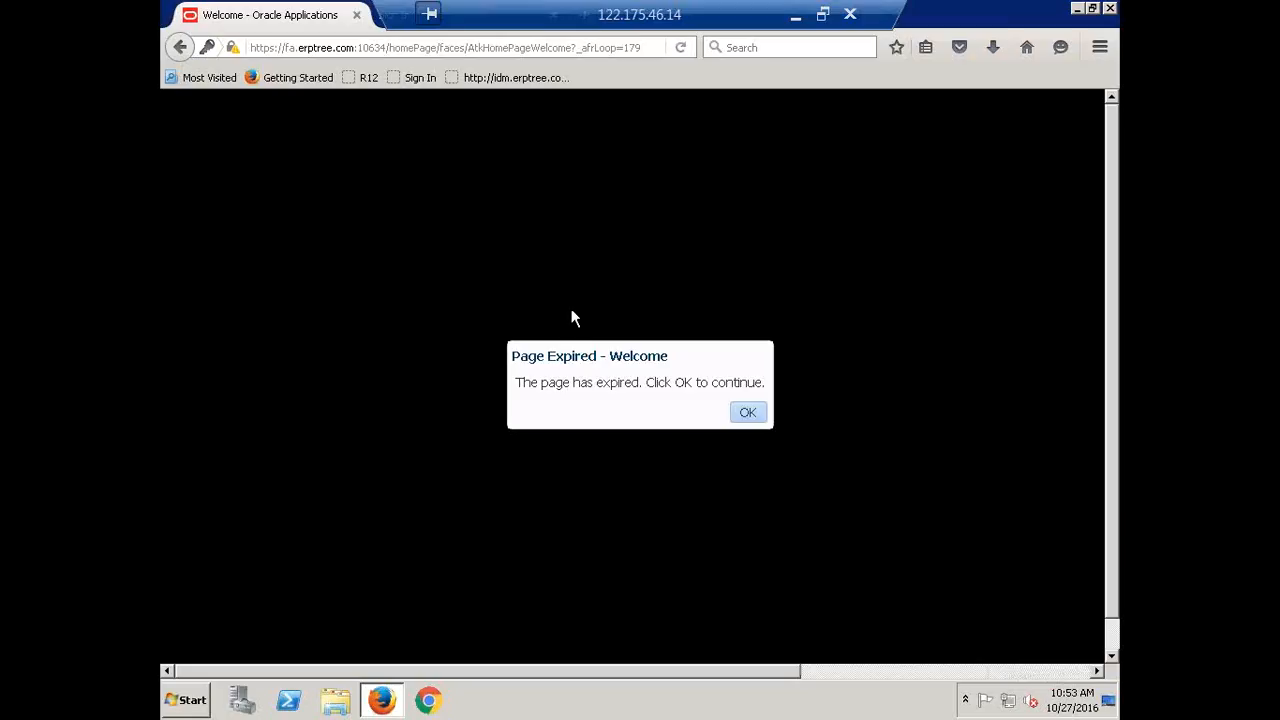
Sign in to Oracle R12 from its bookmark with the user credentials
left_click(365, 77)
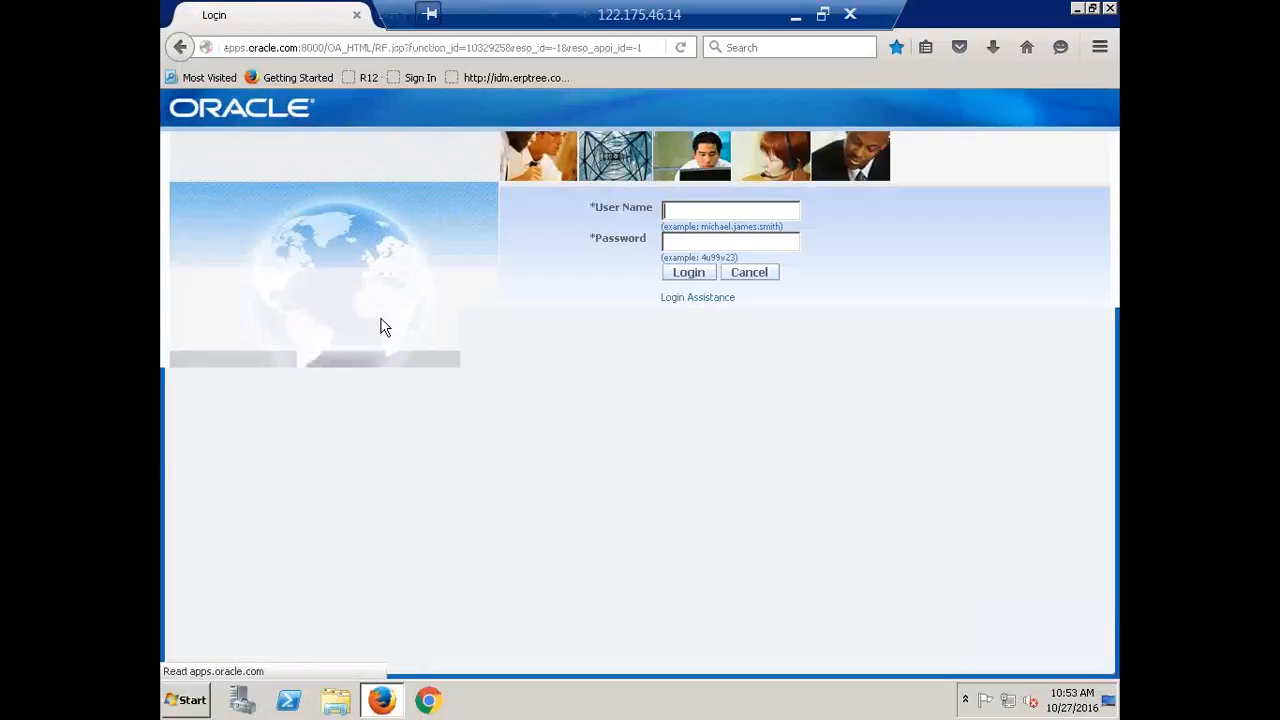
left_click(708, 210)
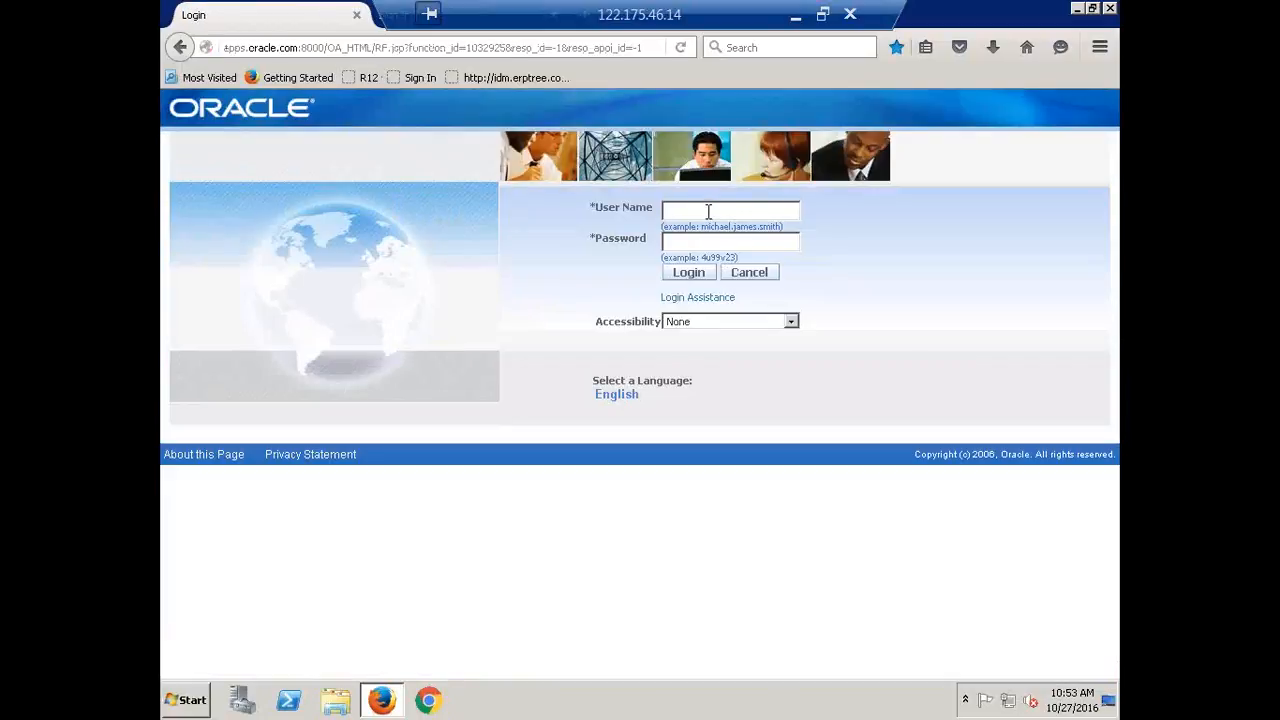
key("Return")
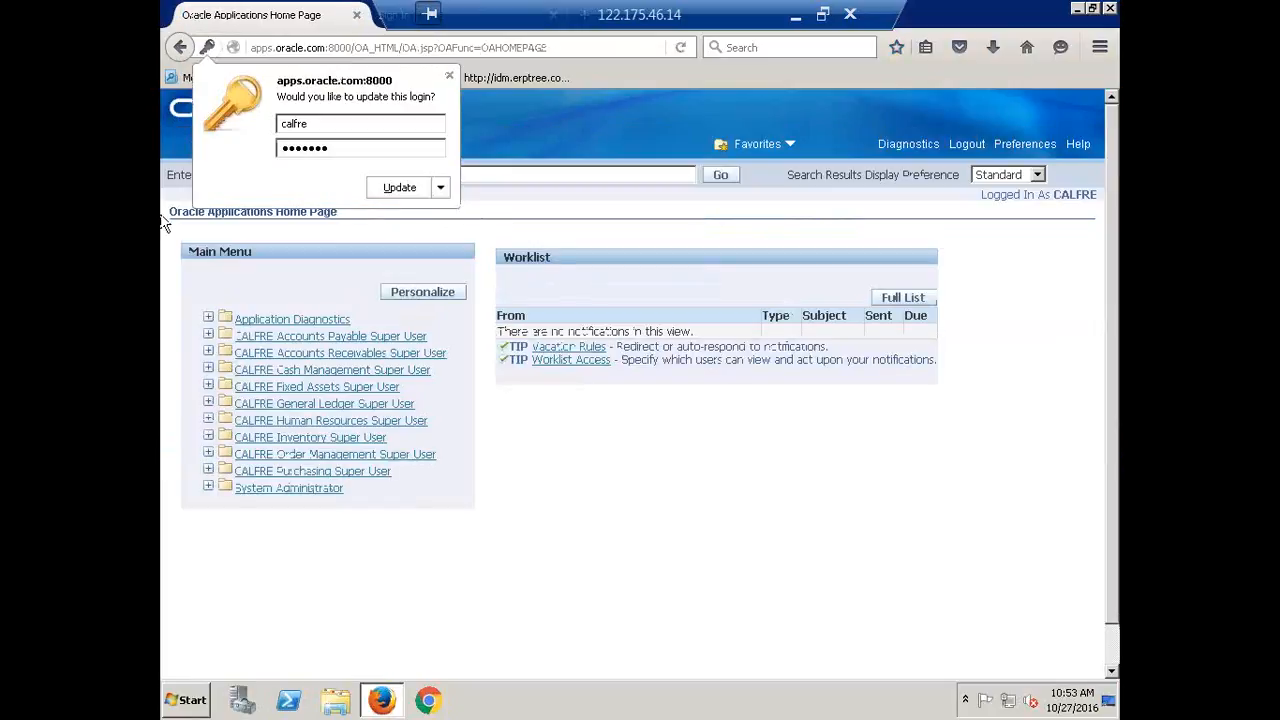
Launch CALFRE General Ledger Super User > Journals > Enter, allowing Java to run
left_click(449, 75)
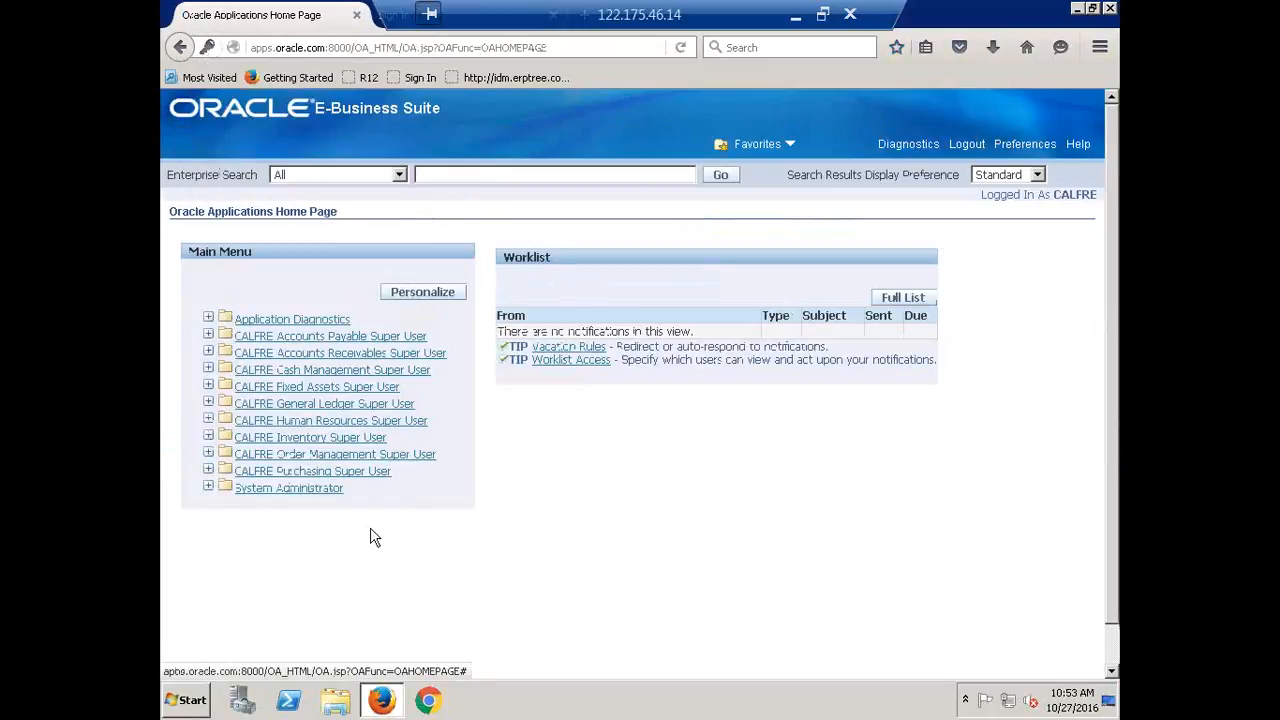
left_click(333, 405)
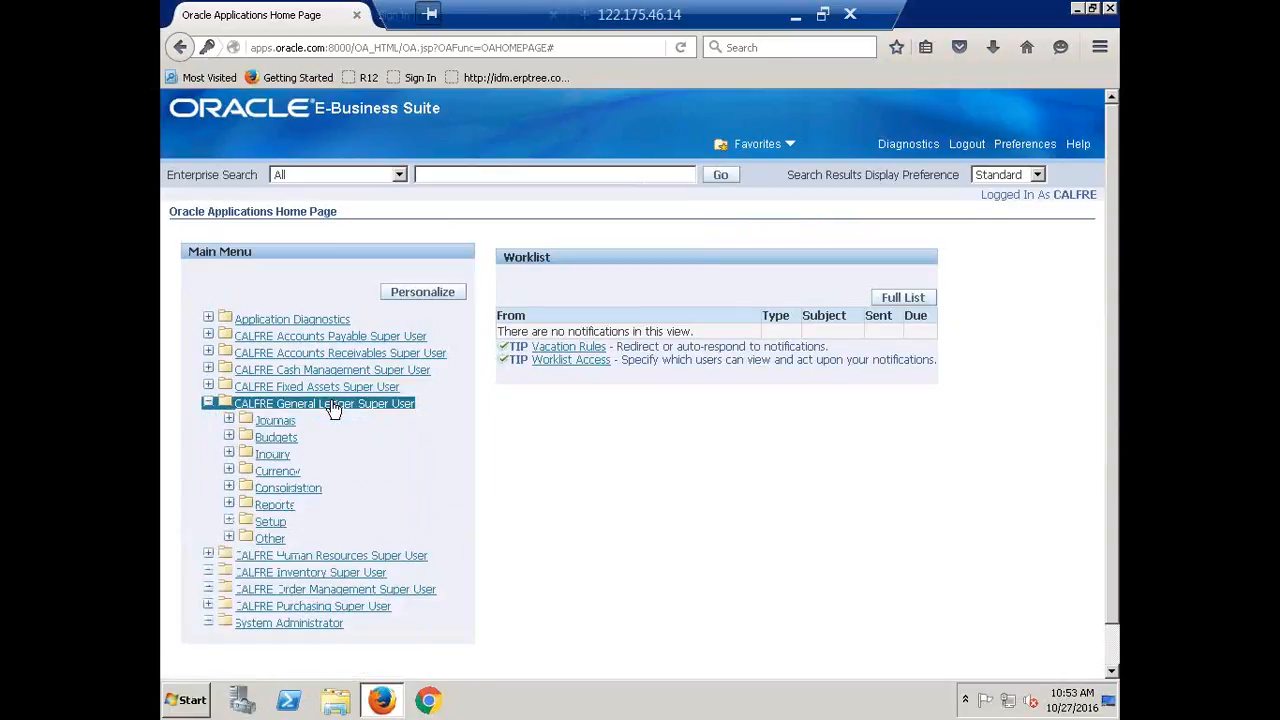
left_click(268, 428)
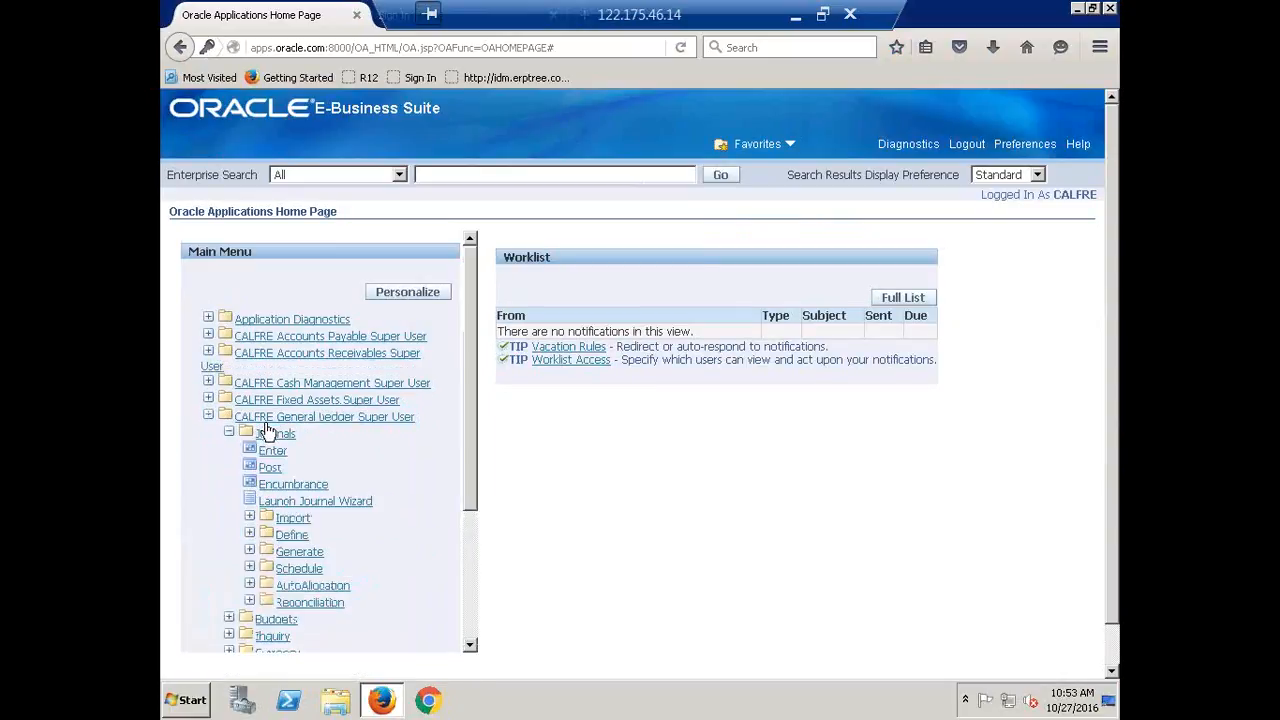
left_click(271, 452)
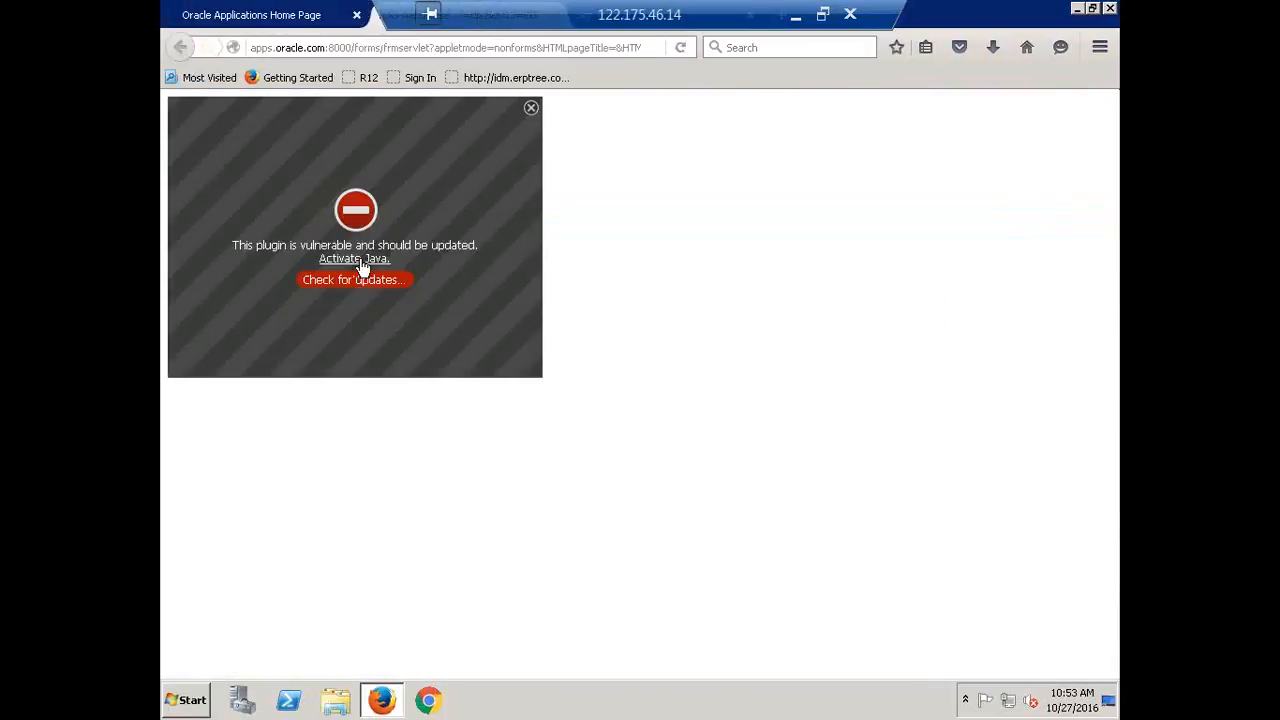
left_click(362, 260)
left_click(258, 157)
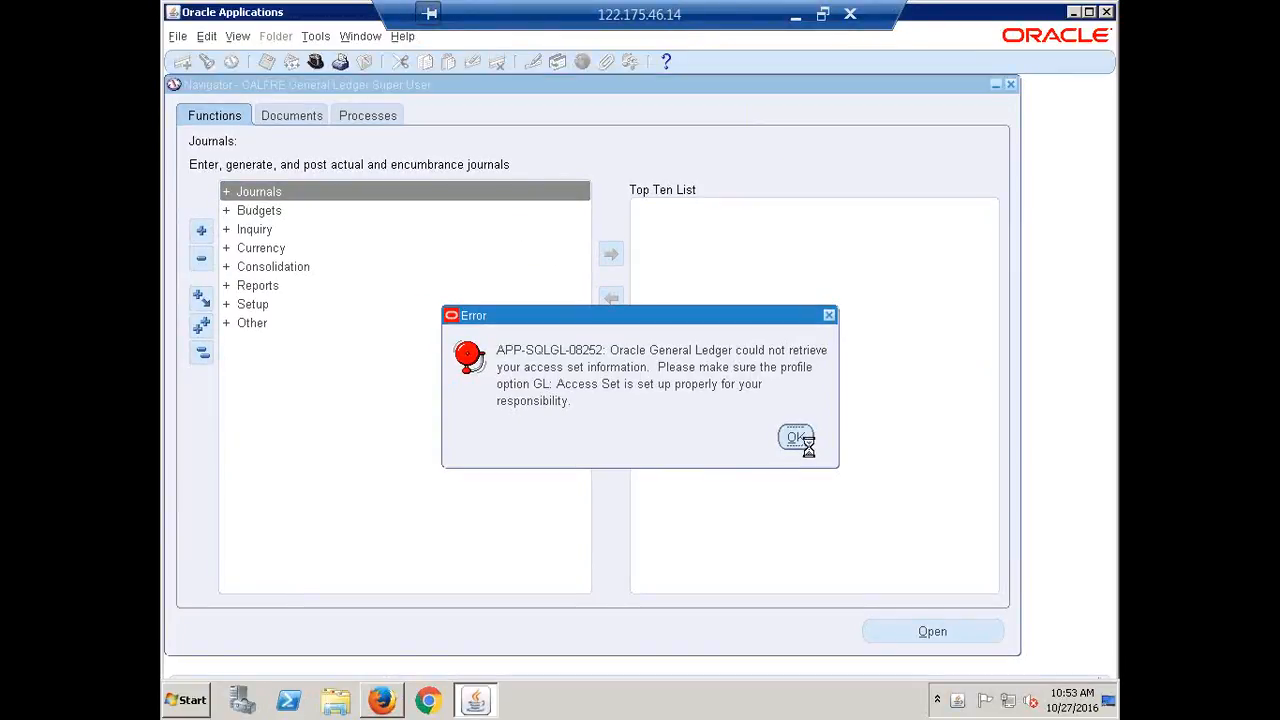
Dismiss the APP-SQLGL-08252 error and navigate Setup > Financials > Flexfields > Key > Segments
left_click(796, 438)
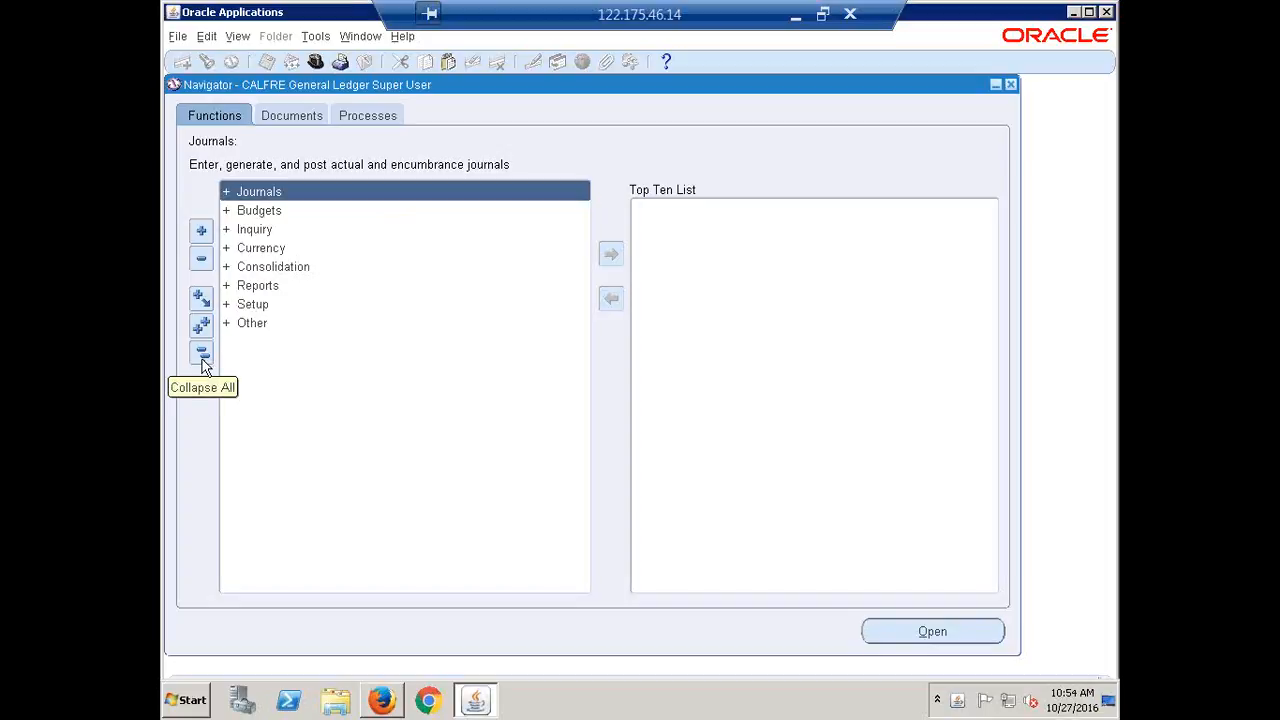
left_click(247, 306)
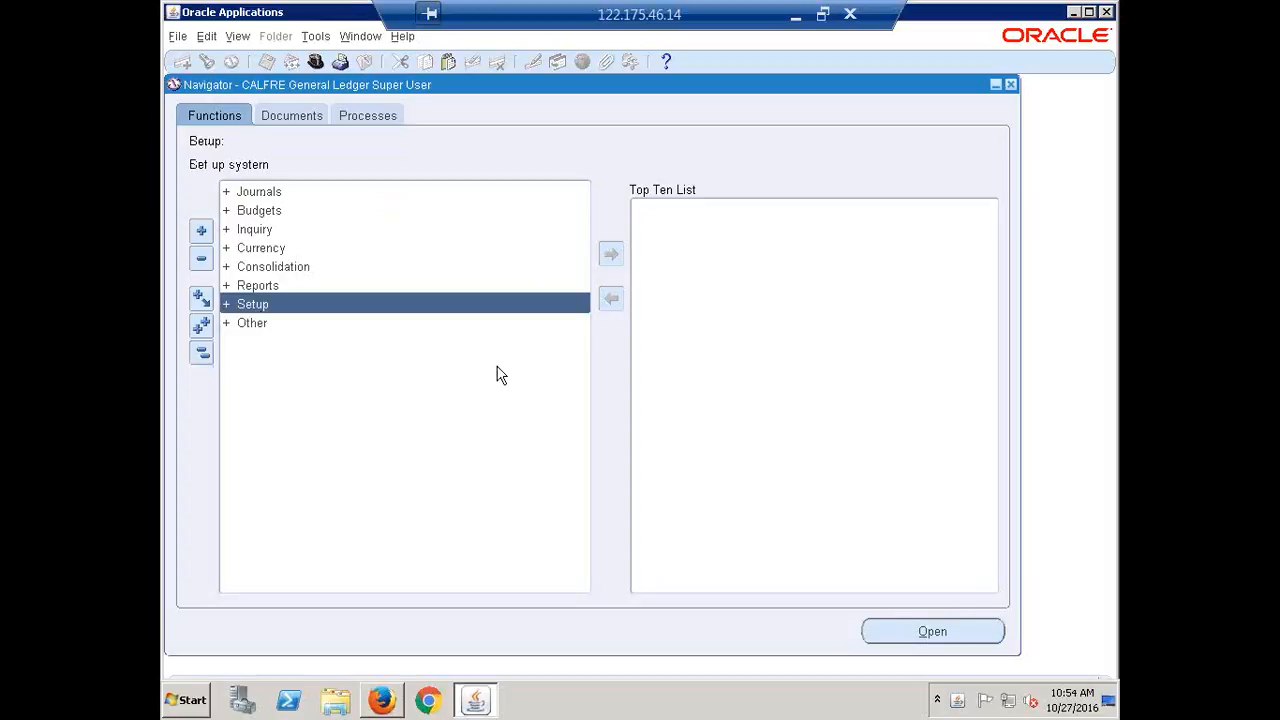
key("Return")
key("Return")
key("Return")
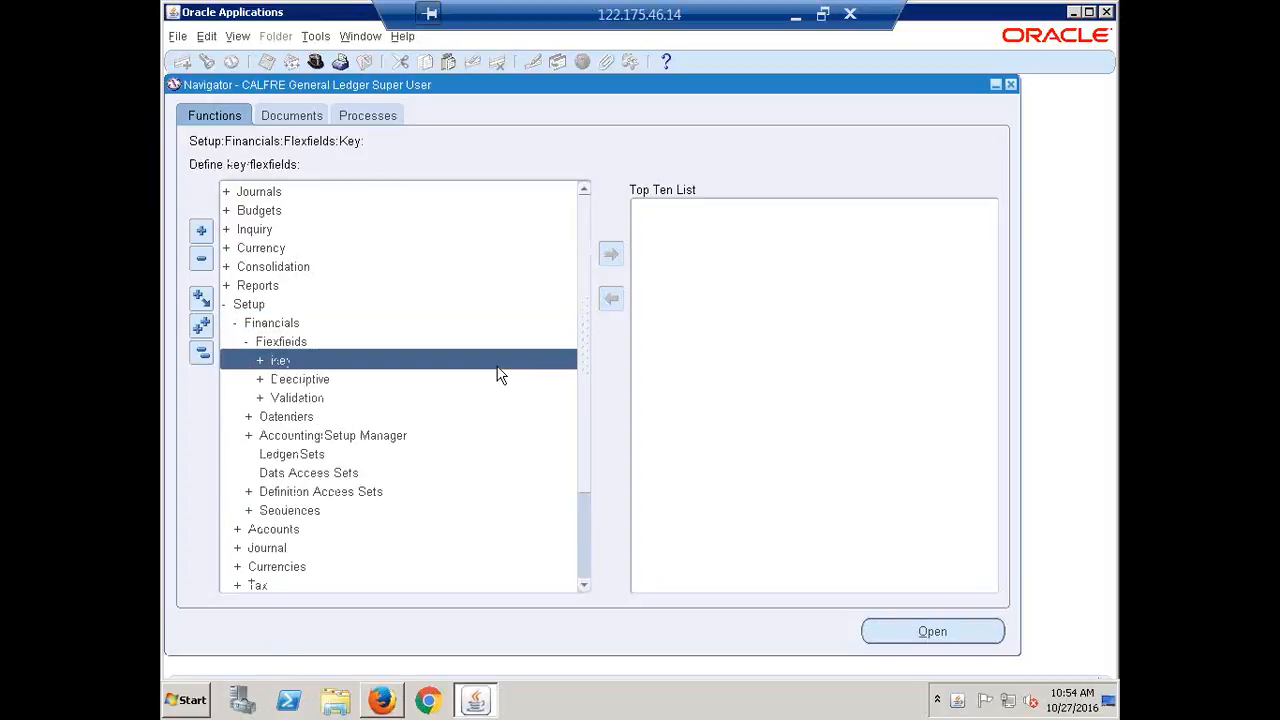
key("Return")
key("Return")
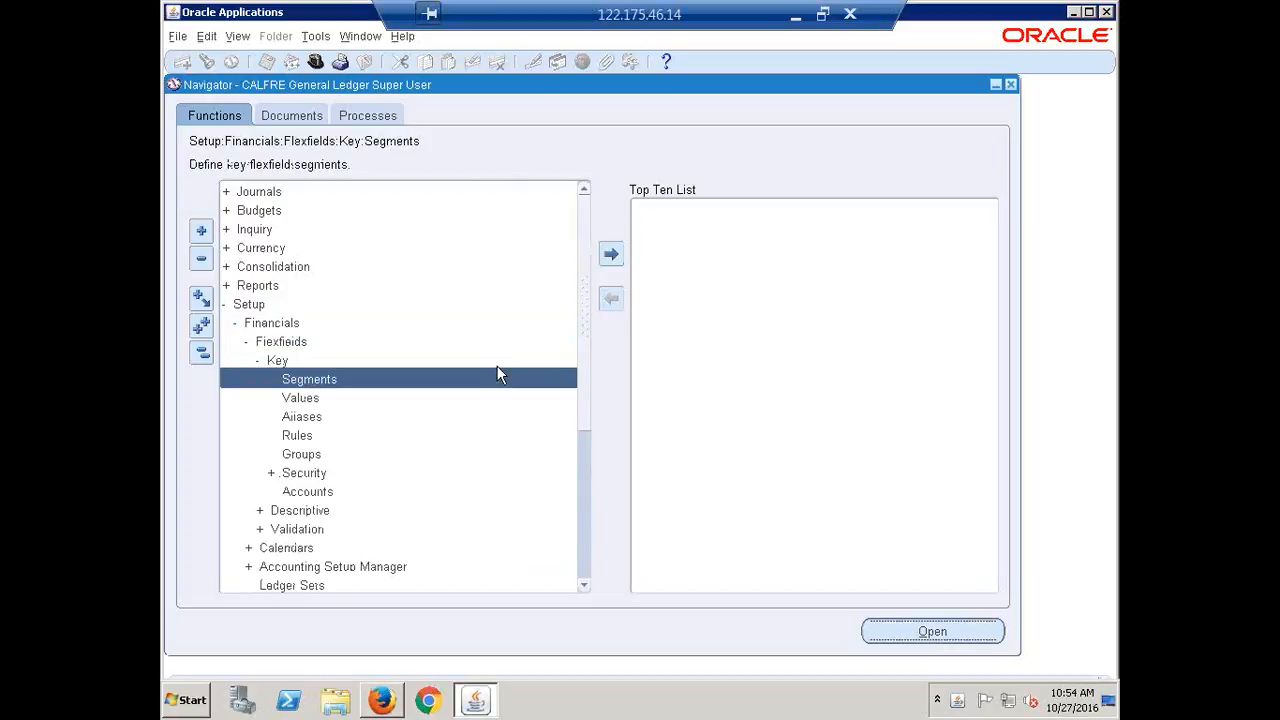
Find the General Ledger Accounting Flexfield and select a row among its structures
left_click(207, 62)
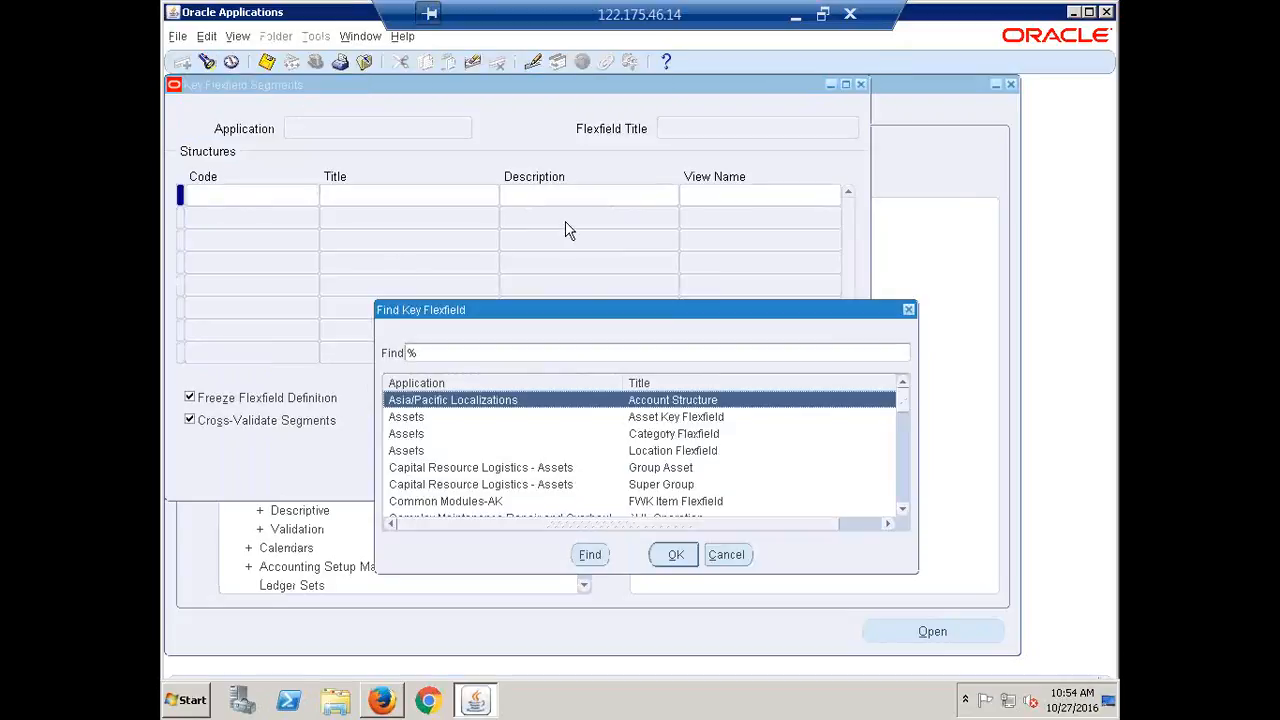
type("general Ledger")
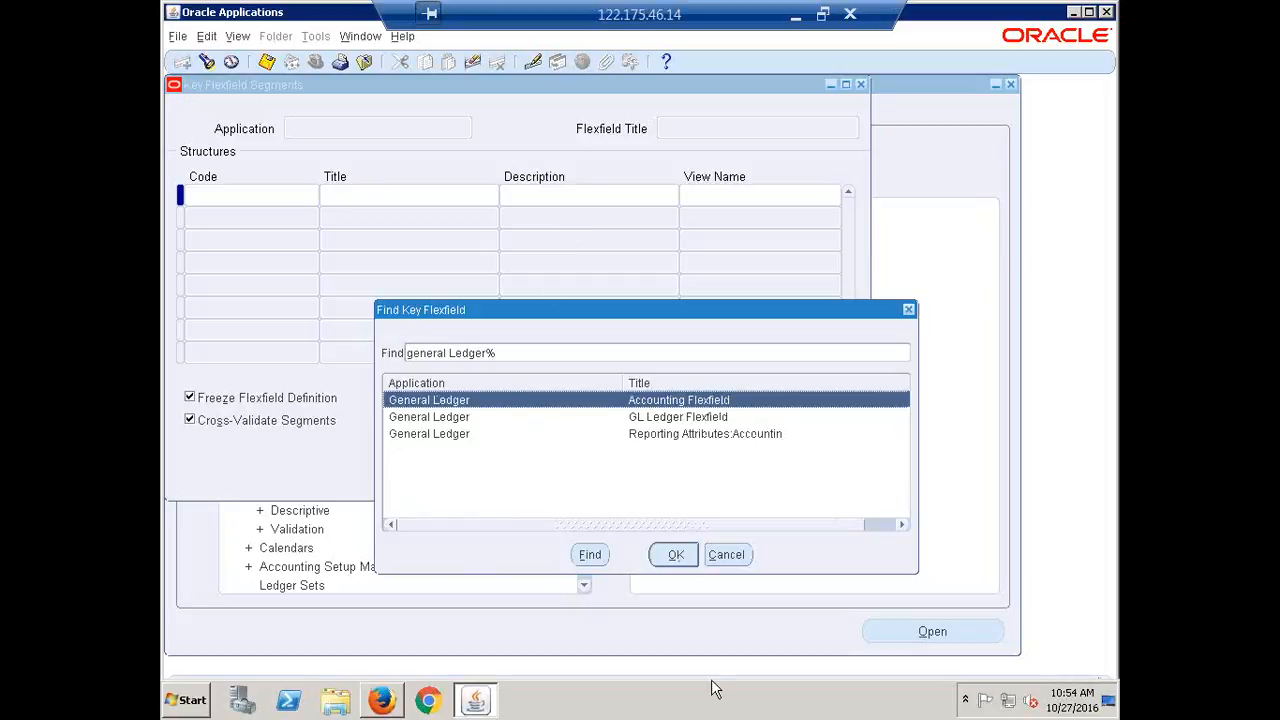
left_click(688, 562)
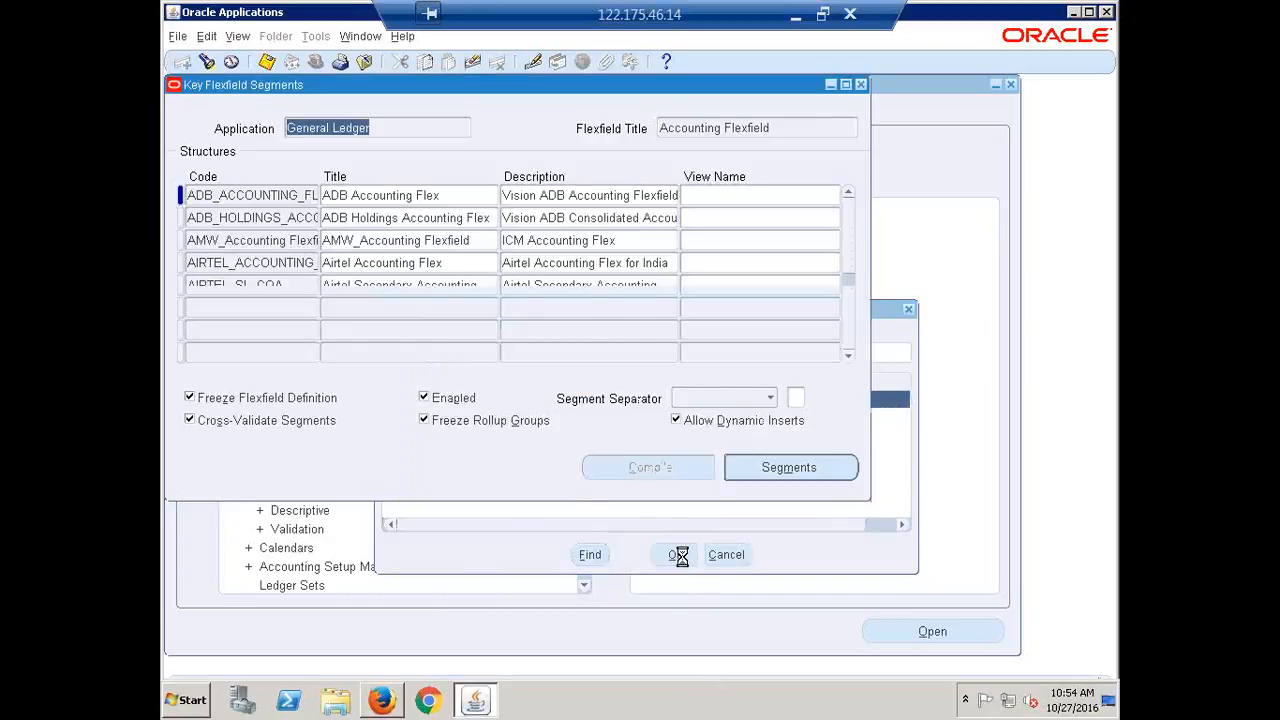
left_click(266, 240)
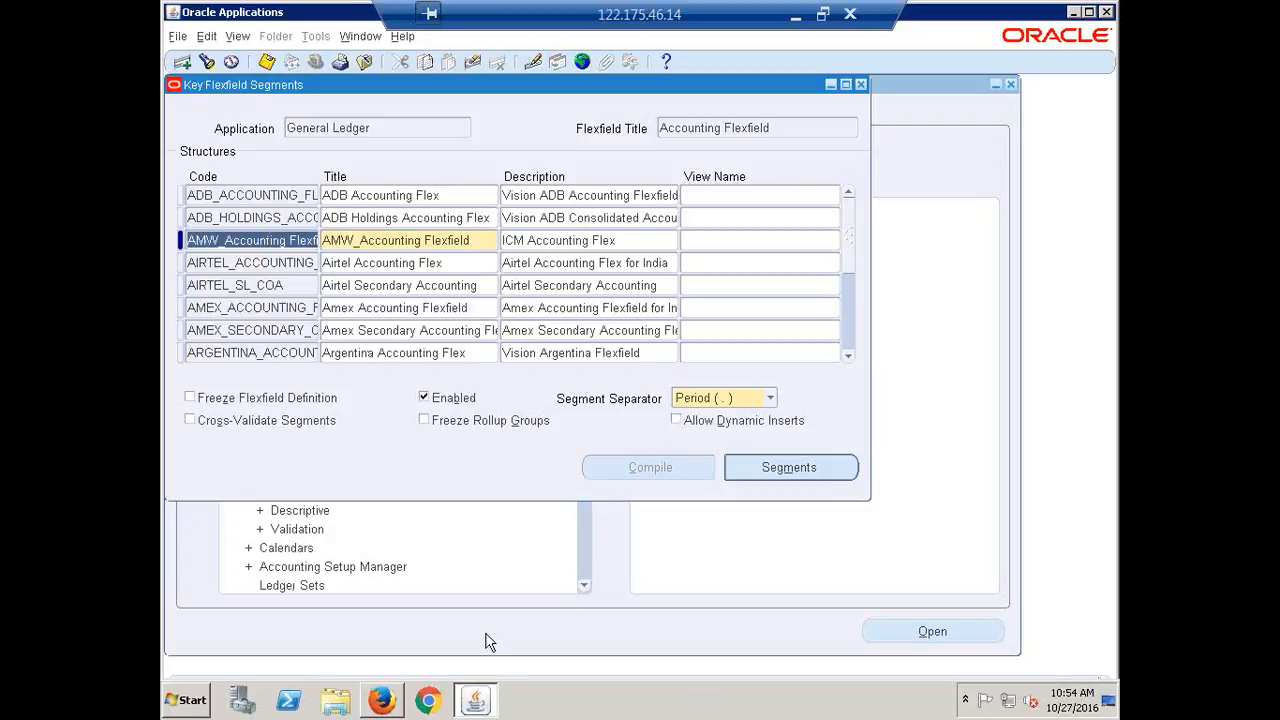
Add a new structure with code CALFRE_ACCOUNTING_FLEXFIELD and title 'CALFRE Accounting Flexfield'
left_click(183, 63)
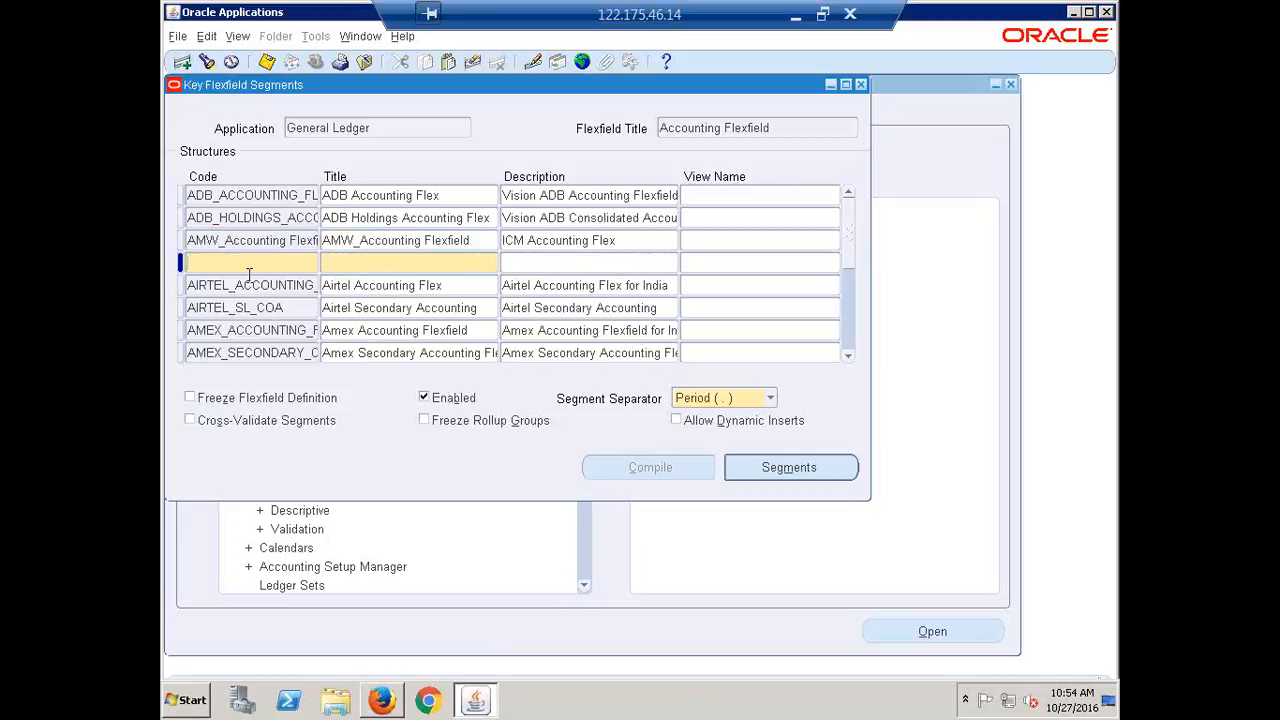
type("ca")
key("BackSpace")
key("BackSpace")
type("CALFRE_")
type("ACCOUNTING_FLEXFIELD")
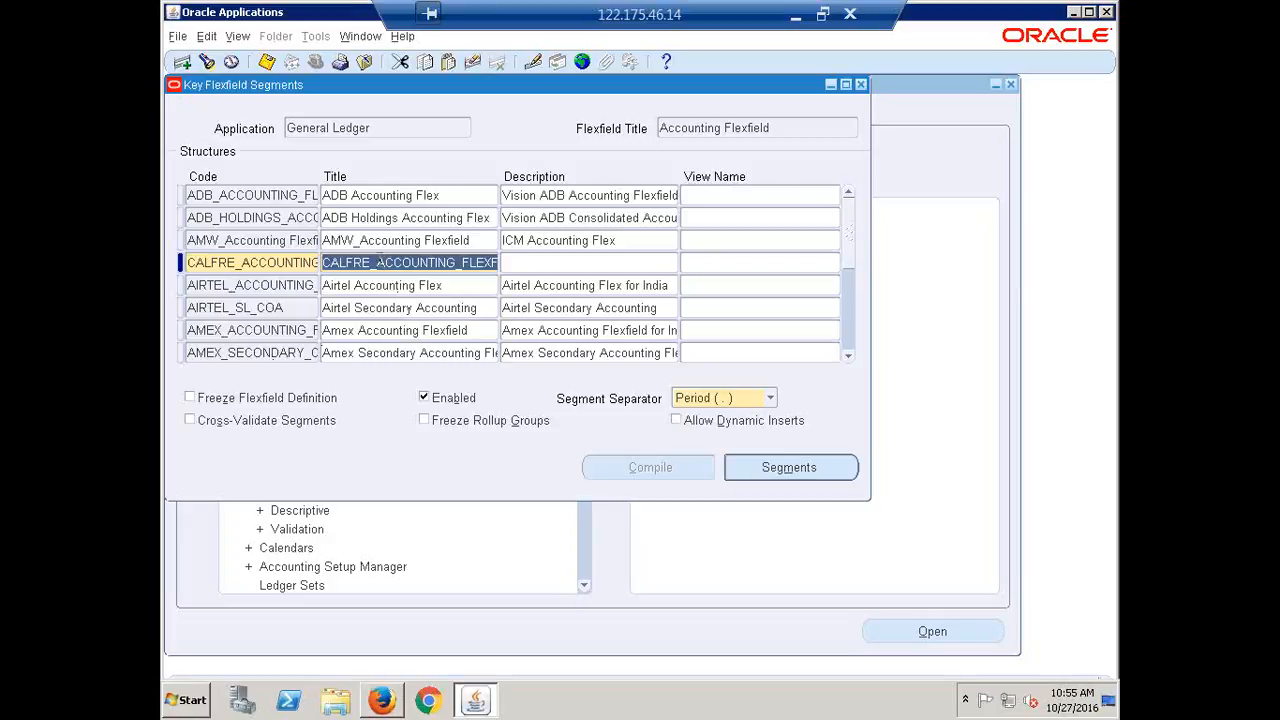
key("Delete")
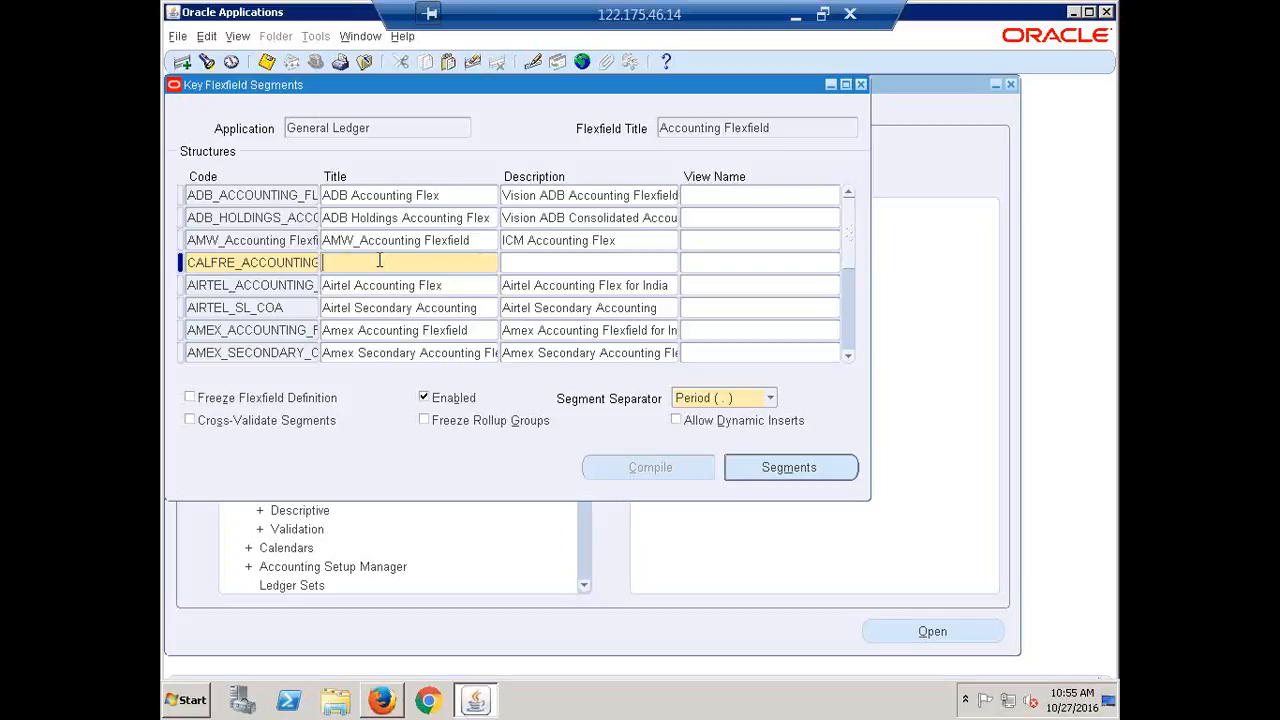
type("CALFRE Accounting")
type("Flexfield")
Set the structure's description to 'CALFRE Accounting Flexfield for India'
triple_click(463, 264)
key("ctrl+c")
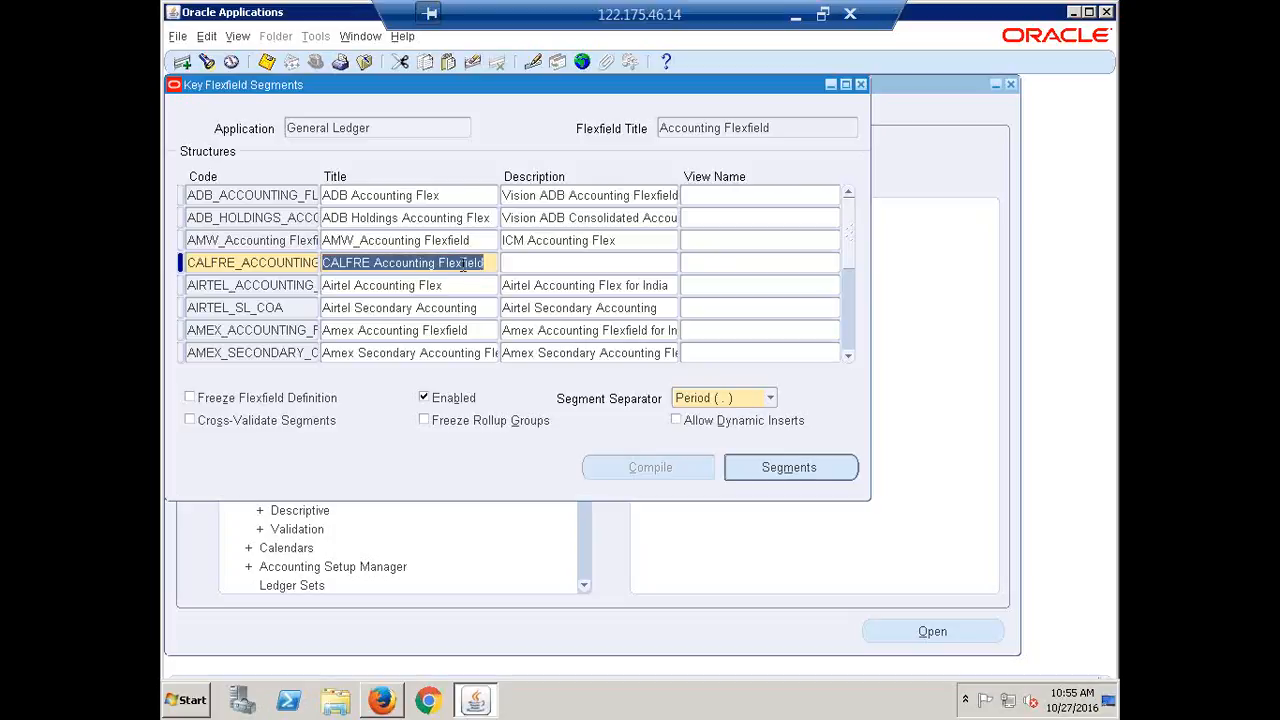
left_click(540, 266)
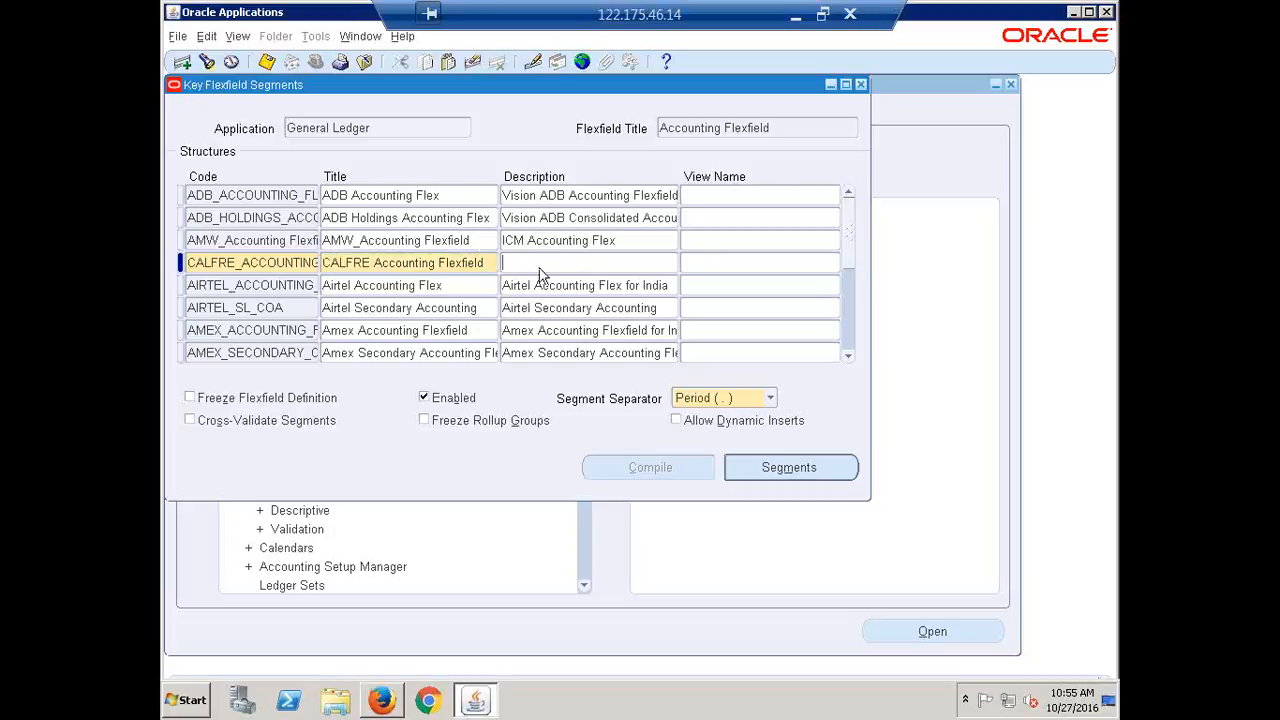
key("ctrl+v")
type("for India")
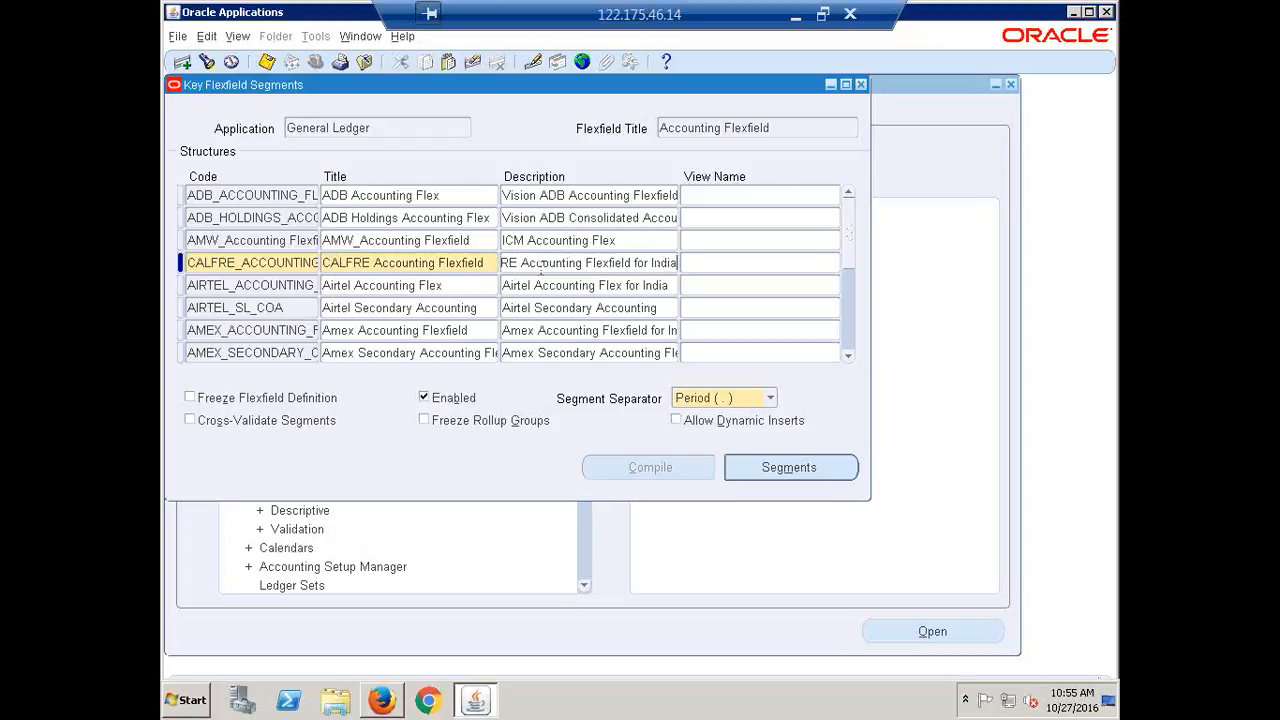
key("Tab")
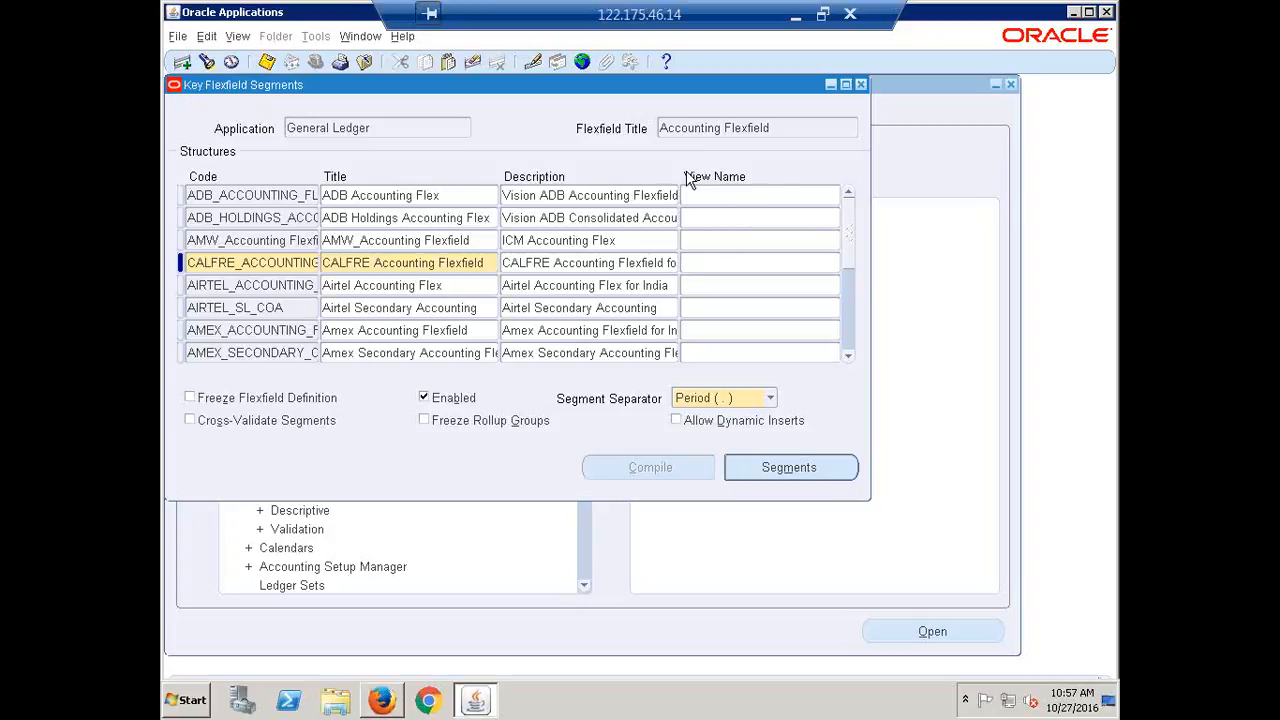
Try a view name such as CALFRE_VIEW for the CALFRE row, then open its segment definitions
left_click(695, 262)
type("dlksfjsdlkfj")
key("BackSpace")
key("BackSpace")
key("BackSpace")
key("BackSpace")
key("BackSpace")
key("BackSpace")
key("BackSpace")
key("BackSpace")
key("BackSpace")
key("BackSpace")
key("BackSpace")
key("BackSpace")
type("CALFRE")
type("_VIEW")
key("BackSpace")
key("BackSpace")
key("BackSpace")
key("BackSpace")
type("COA")
key("BackSpace")
key("BackSpace")
key("BackSpace")
key("BackSpace")
key("BackSpace")
key("BackSpace")
key("BackSpace")
key("BackSpace")
key("BackSpace")
key("BackSpace")
left_click(243, 264)
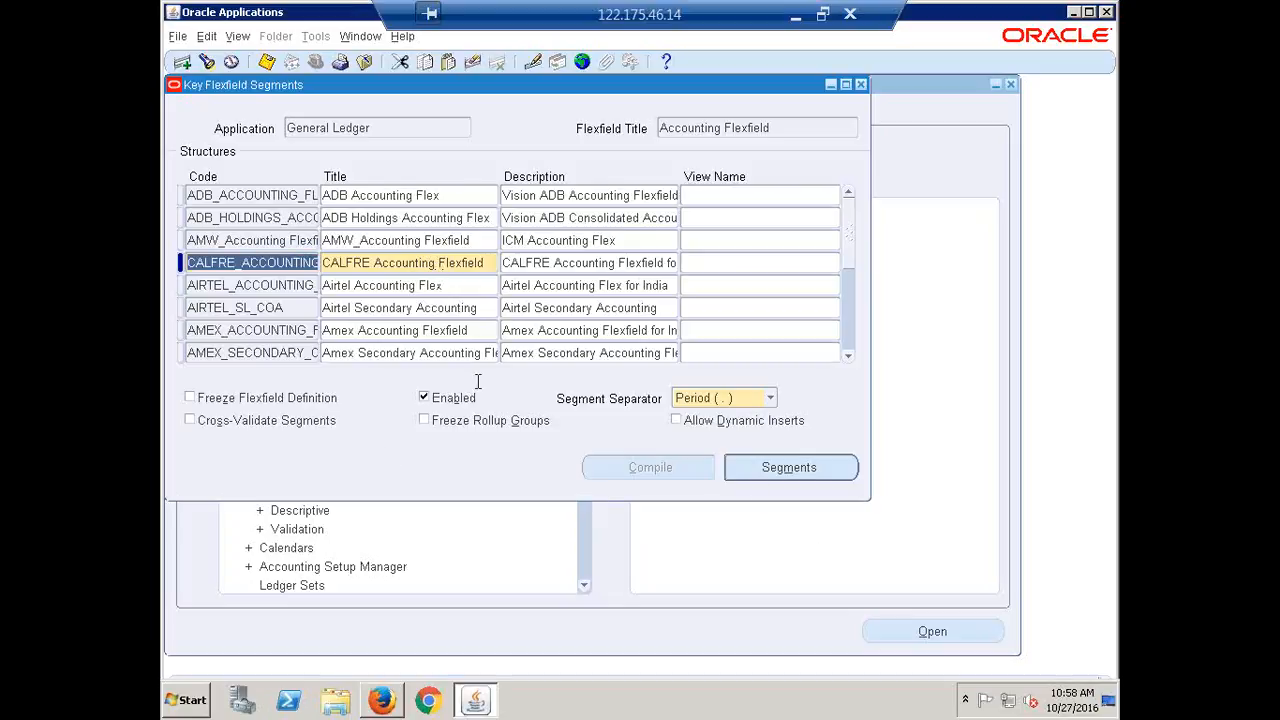
left_click(789, 469)
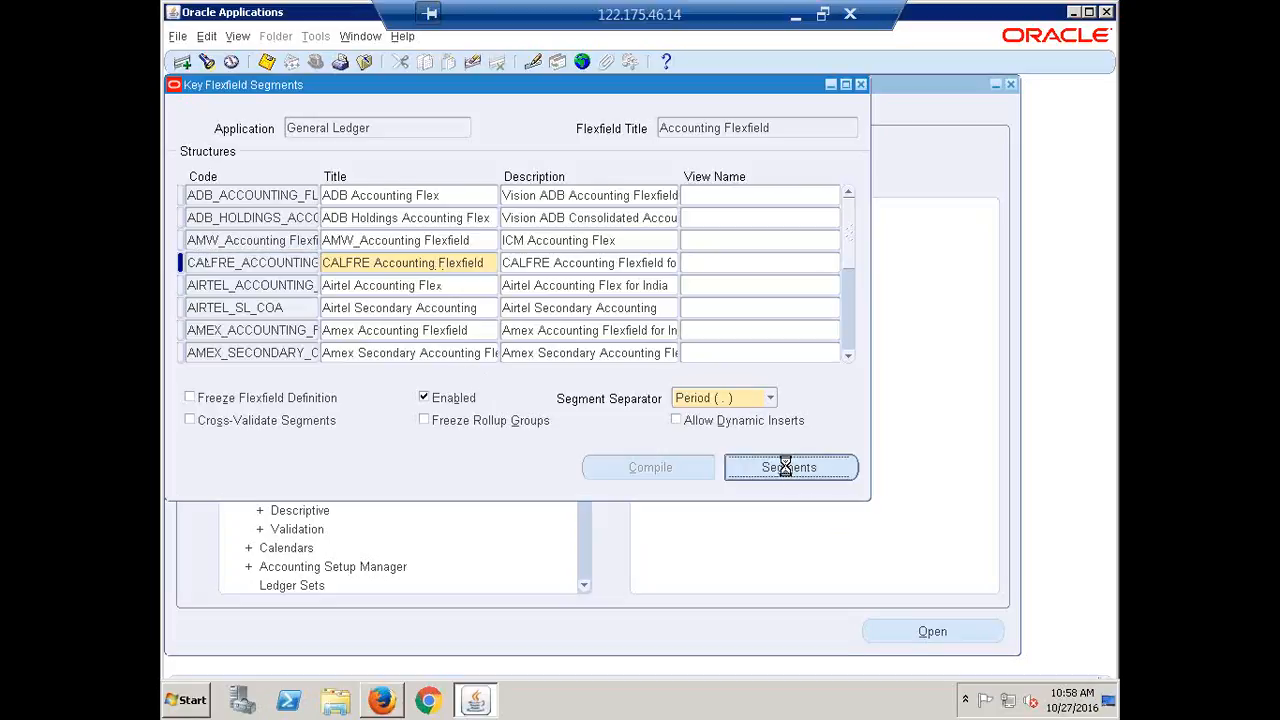
Add segment 1, Company, with prompt Company and column SEGMENT1
type("1")
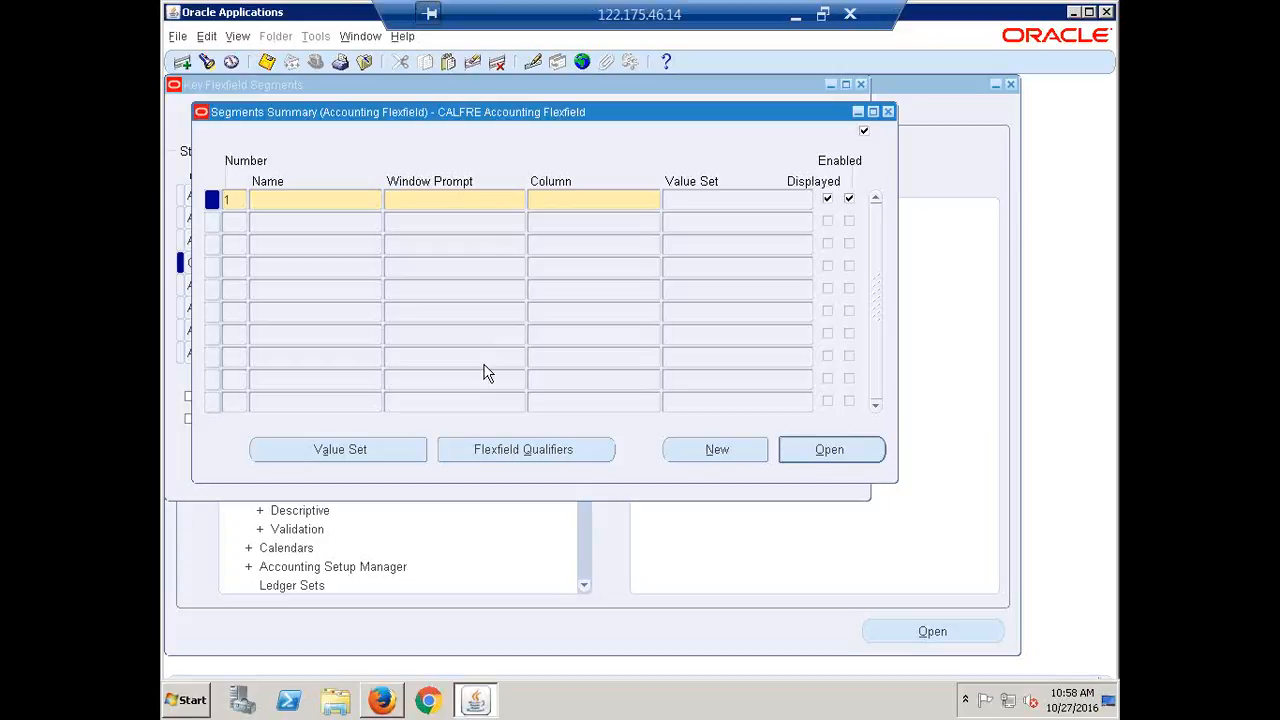
key("Tab")
type("c")
key("BackSpace")
type("Company")
key("Tab")
key("Tab")
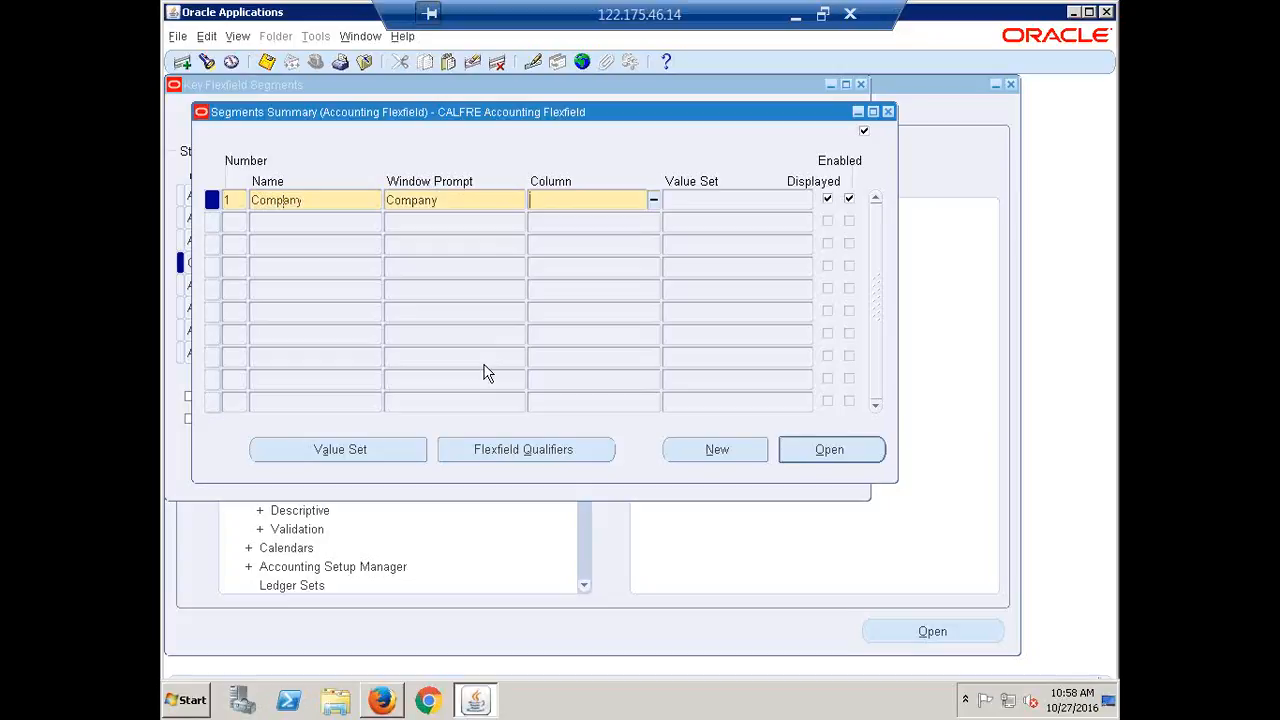
type("segment1")
key("Tab")
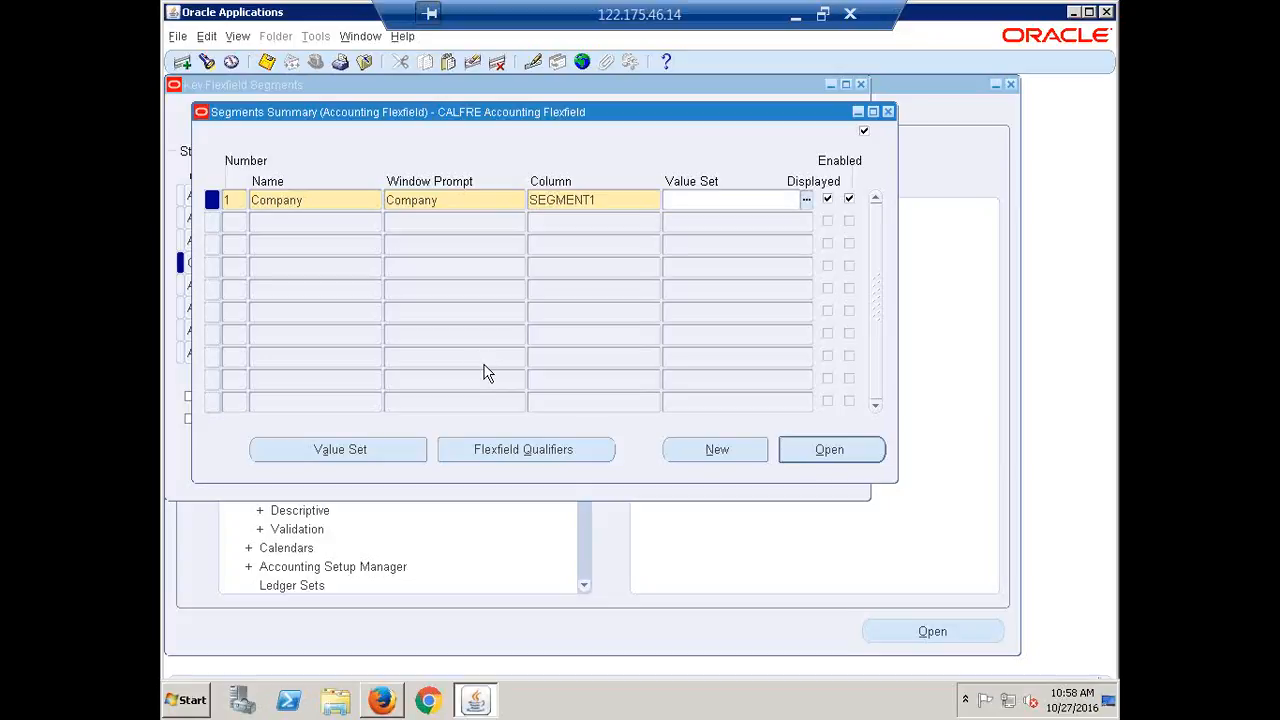
Add segment 2, Cost Center, mapped to column SEGMENT2
left_click(270, 224)
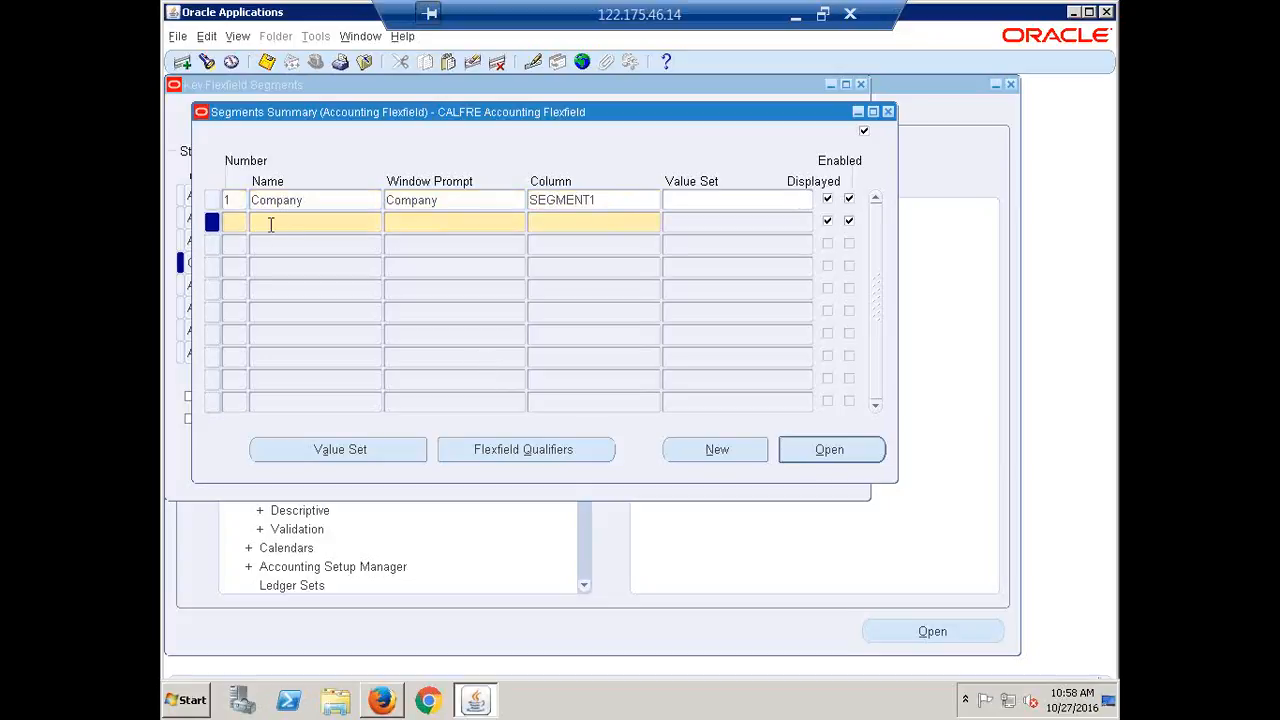
type("D")
key("BackSpace")
type("Cost Center")
key("Tab")
key("shift+F5")
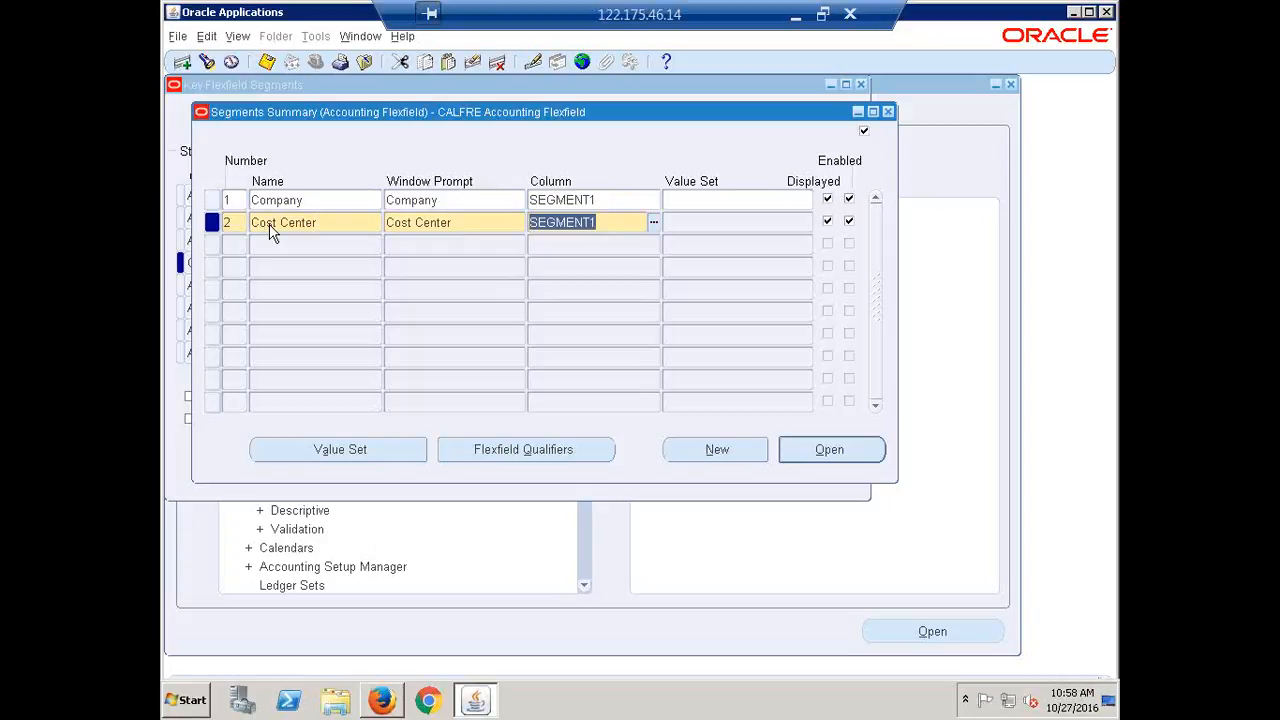
left_click(630, 221)
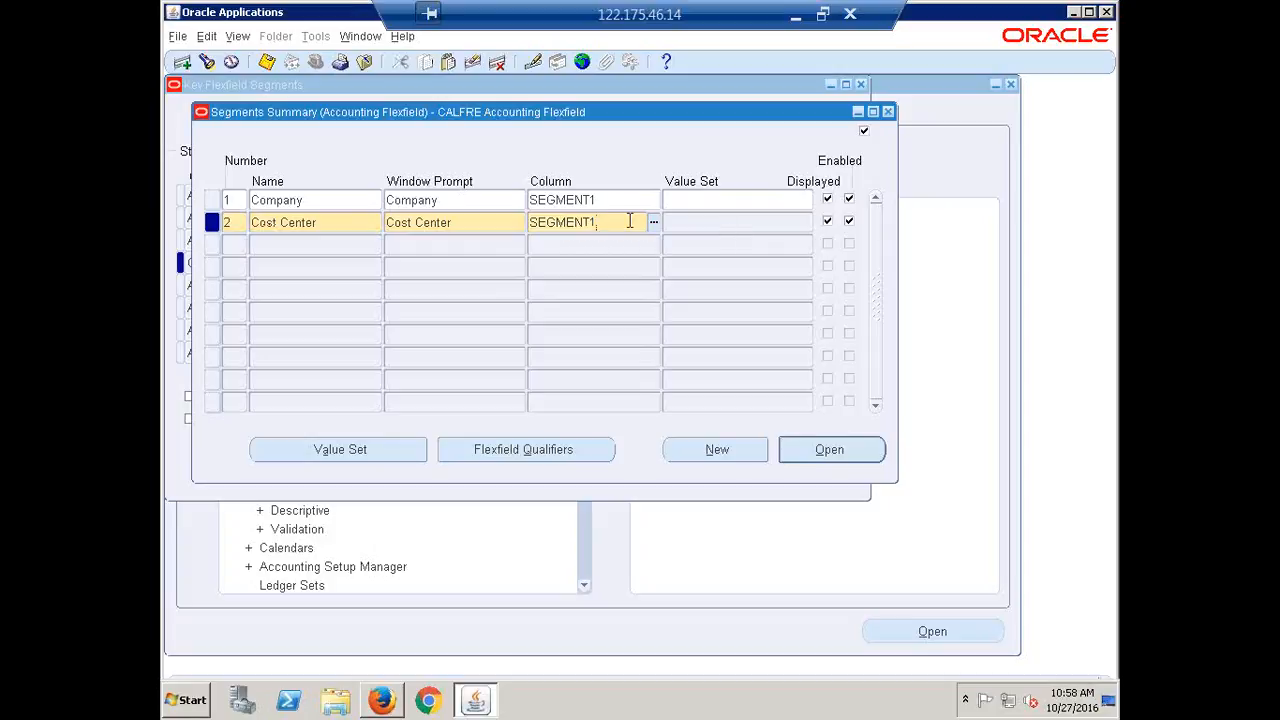
key("BackSpace")
type("2")
Add segment 3, Account, mapped to column SEGMENT3
left_click(313, 245)
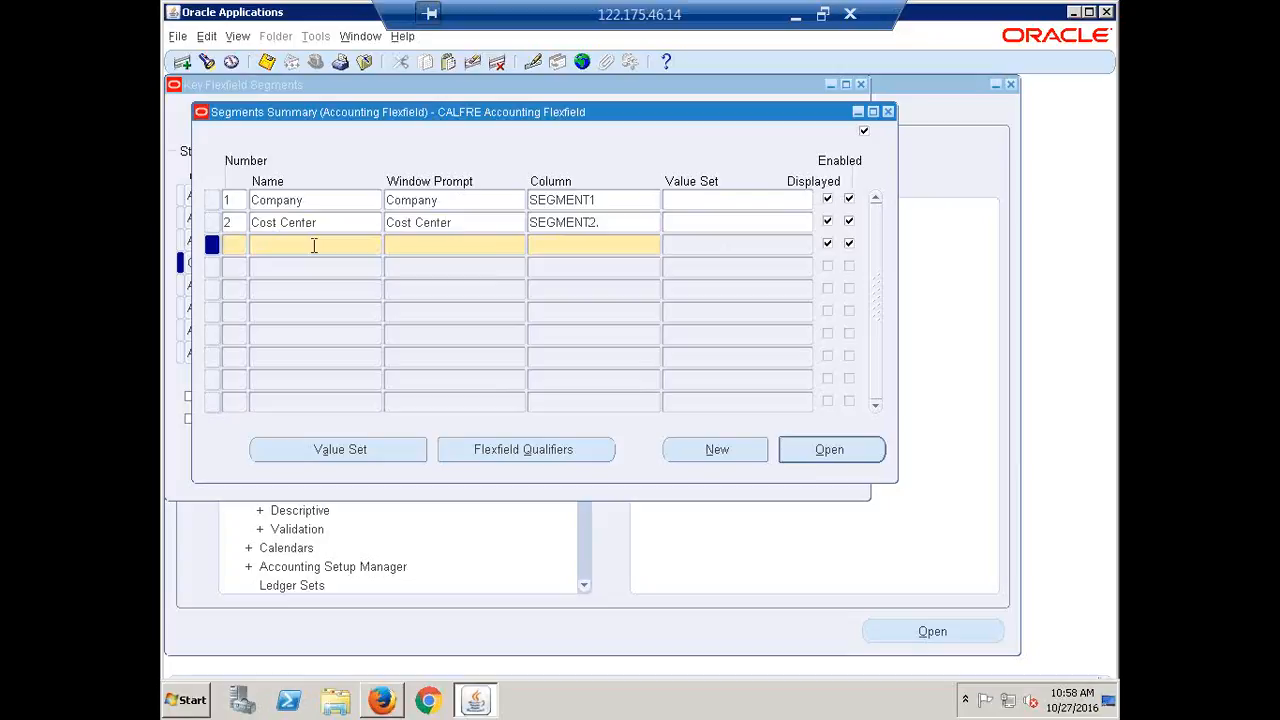
type("3")
key("Tab")
type("A")
key("Tab")
key("Tab")
key("shift+F5")
key("End")
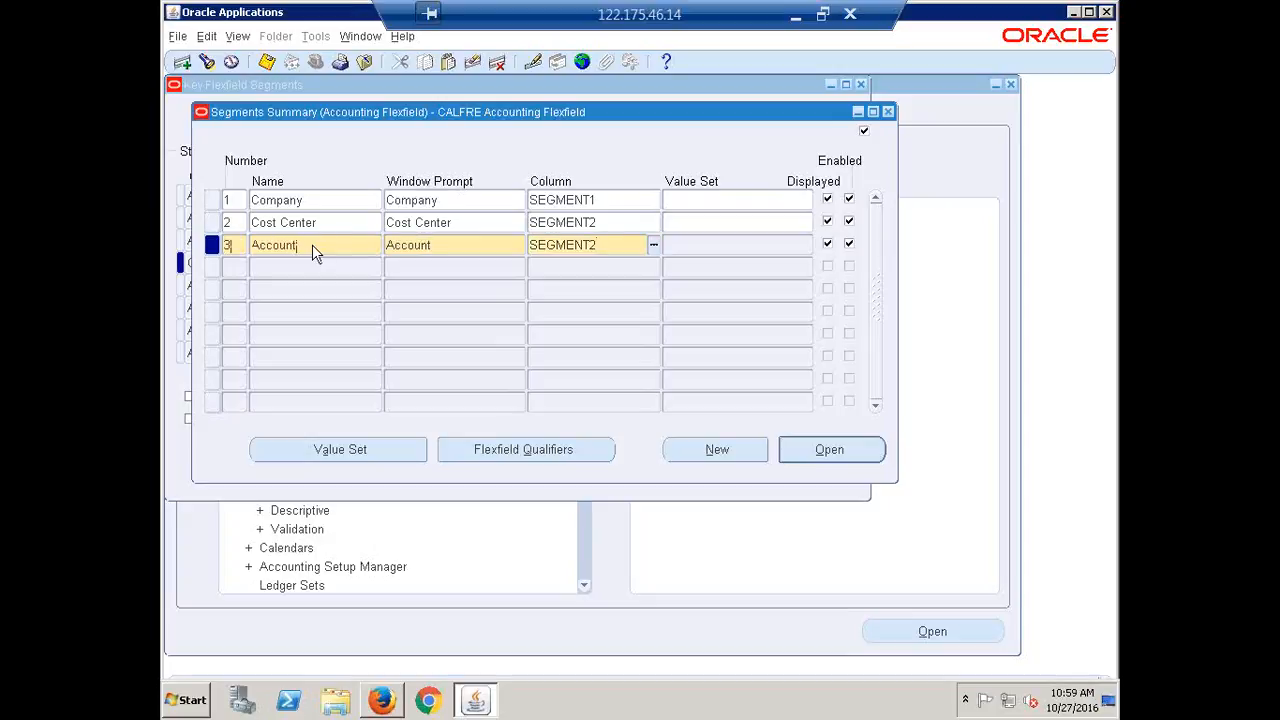
key("BackSpace")
type("3")
key("Down")
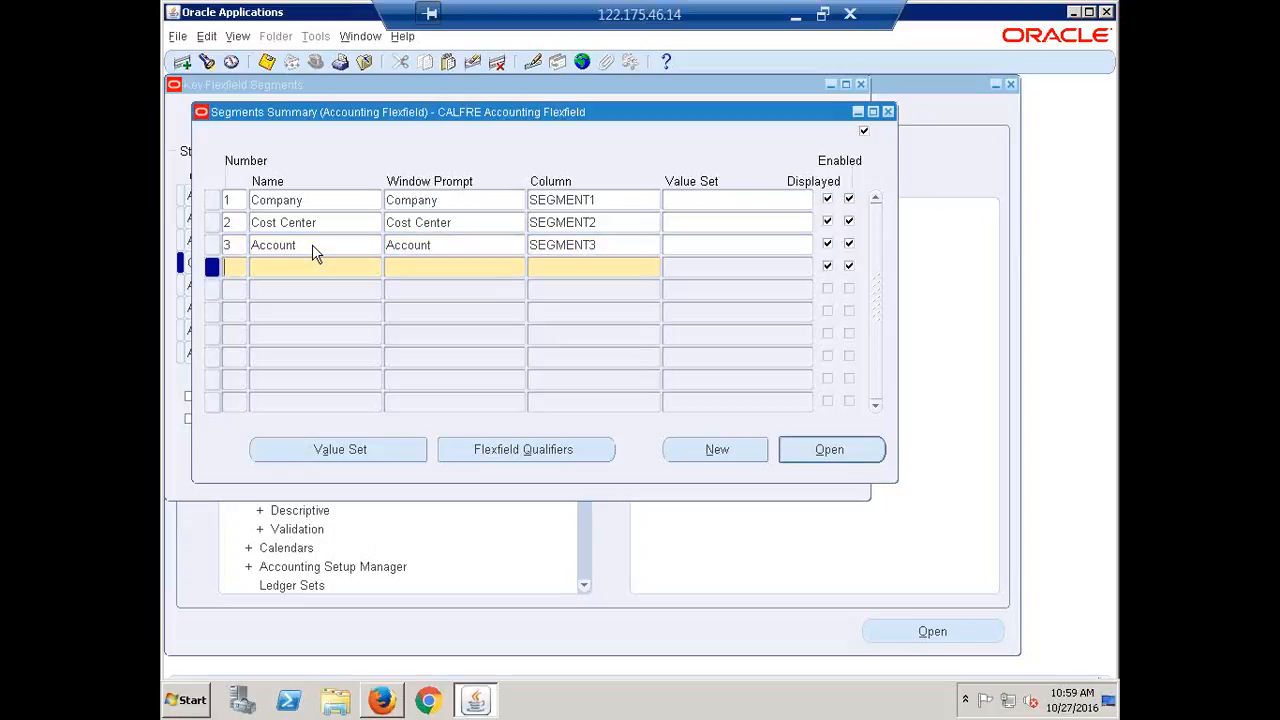
Add segment 4, Project, mapped to column SEGMENT4
type("4")
key("Tab")
type("Project")
key("Tab")
key("Tab")
key("shift+F5")
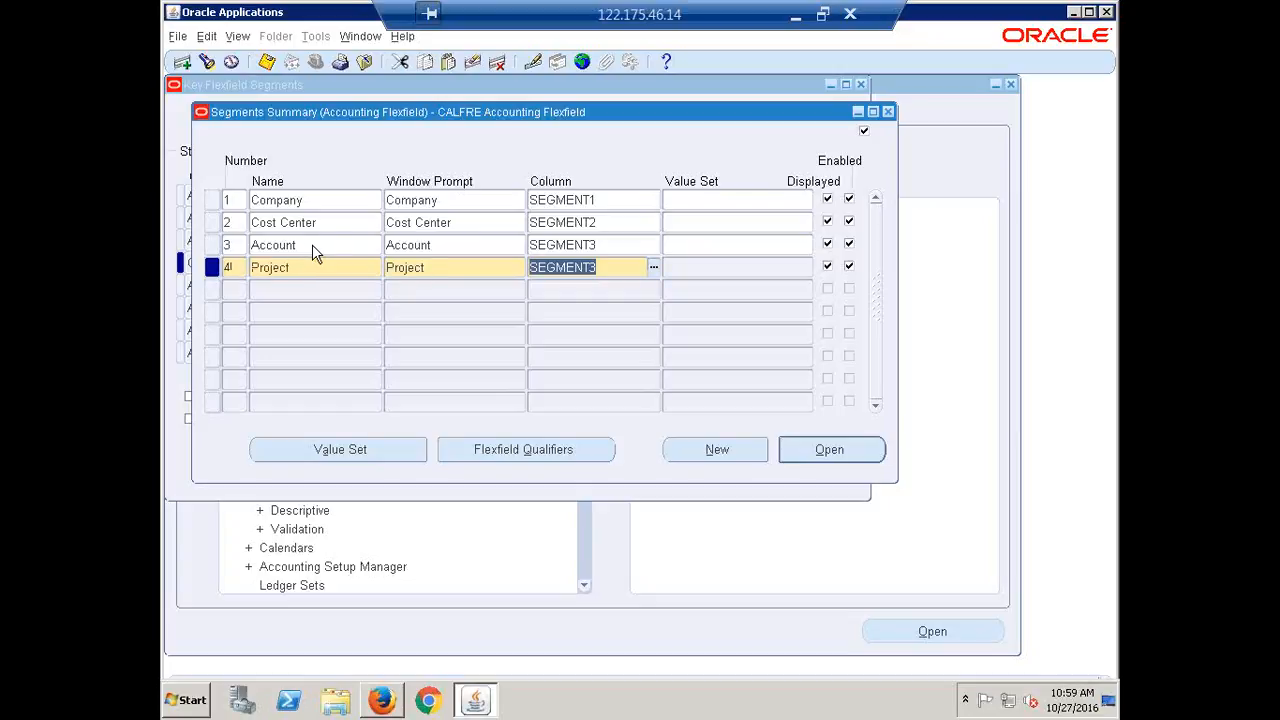
key("Right")
key("BackSpace")
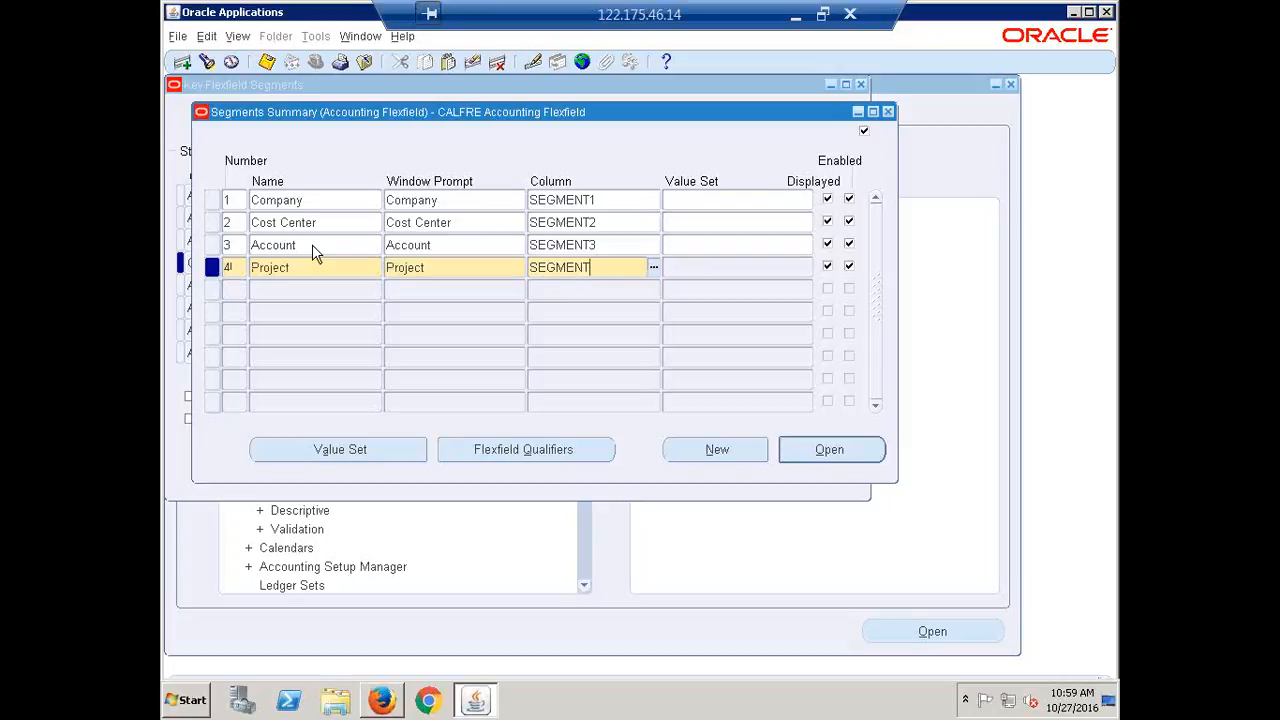
type("4")
key("Down")
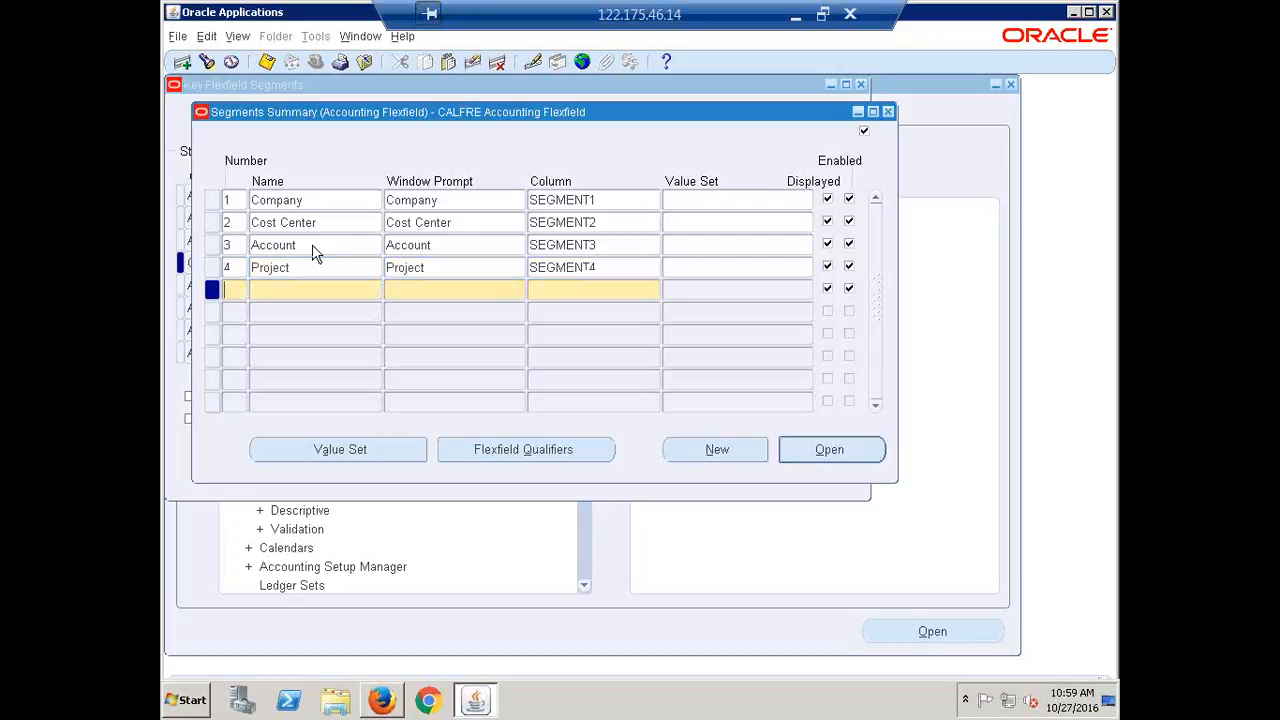
Add segment 5, Future1, mapped to column SEGMENT5
type("5")
key("Tab")
type("Future1")
key("Tab")
key("Tab")
key("shift+F5")
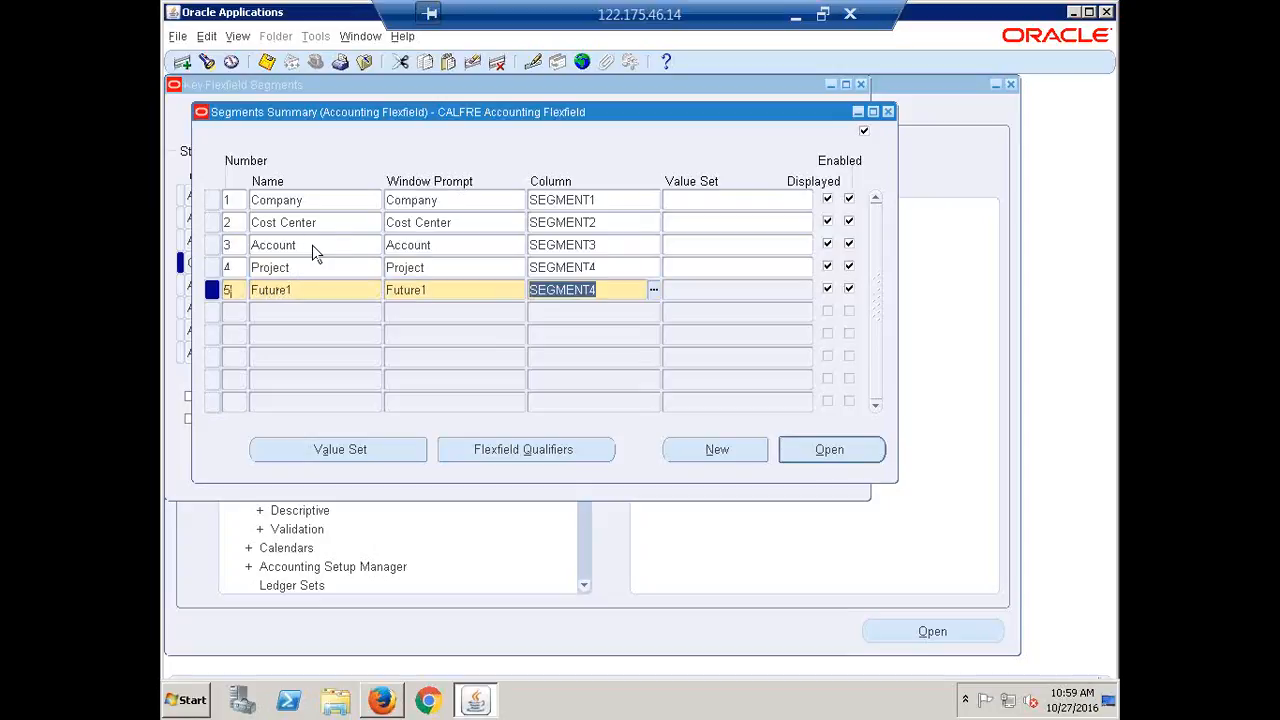
key("End")
key("BackSpace")
type("5")
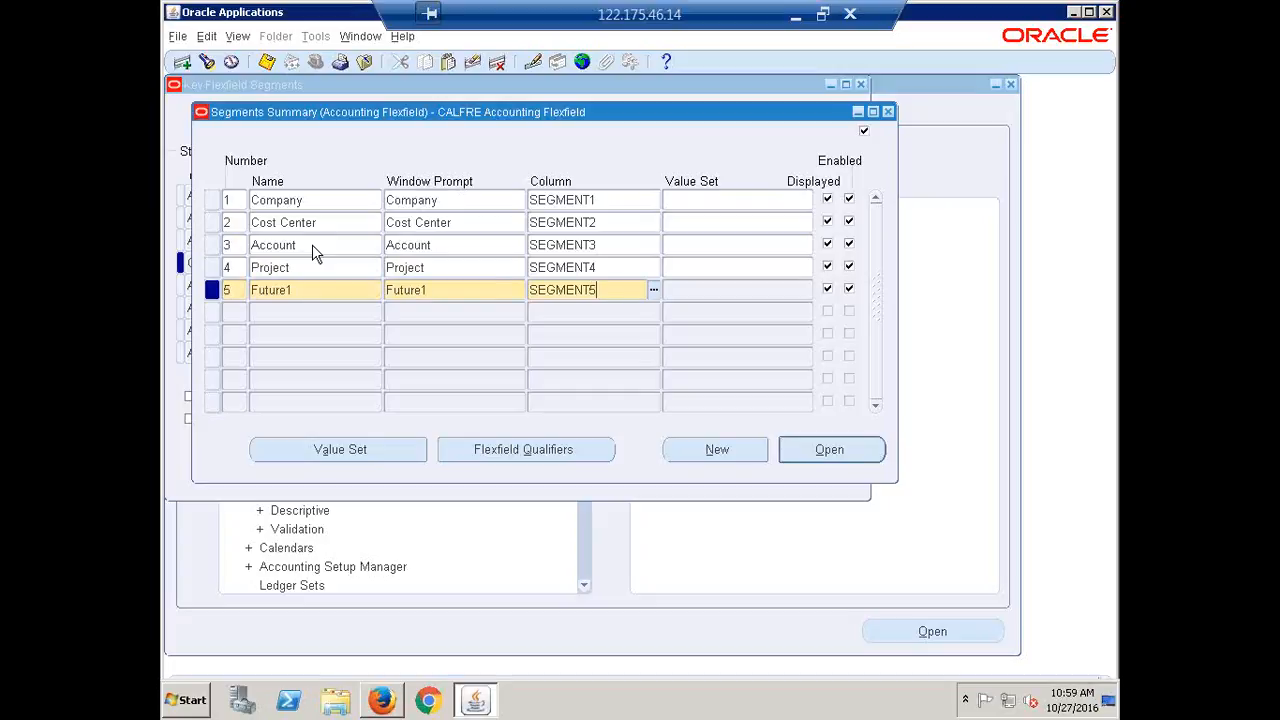
key("Down")
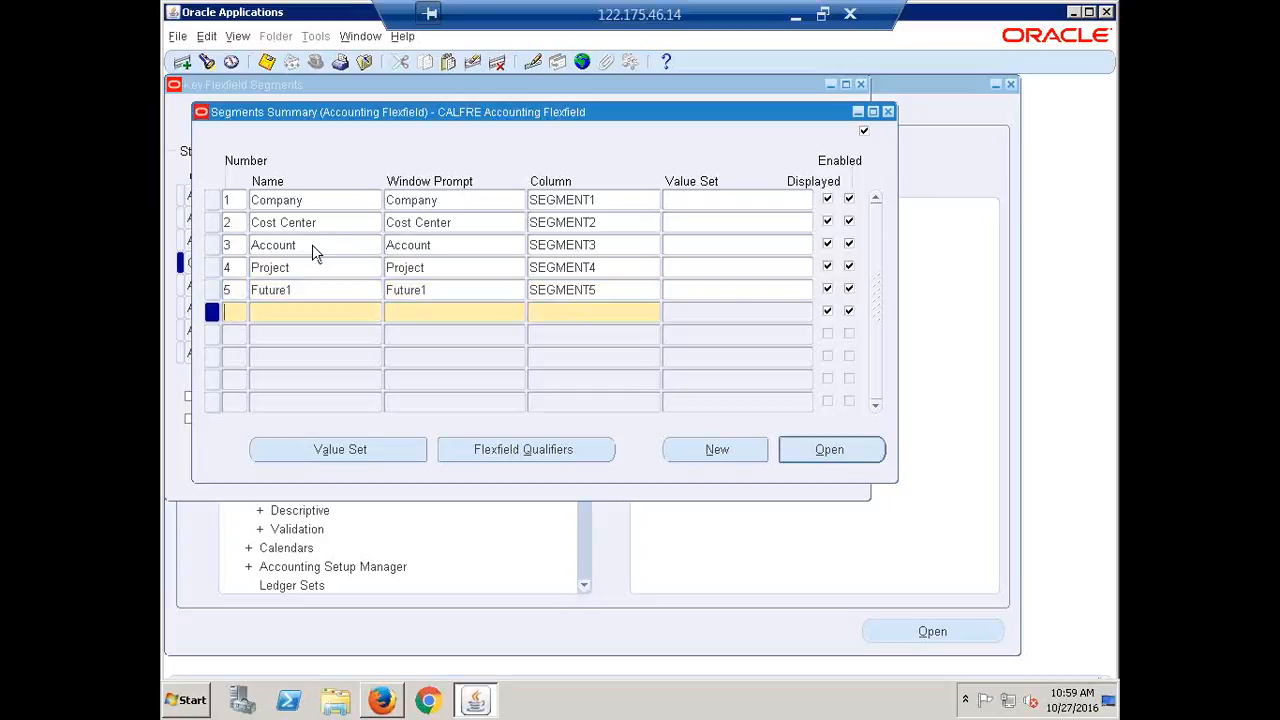
Add segment 6, Future2, mapped to column SEGMENT6
type("6")
key("Tab")
type("Future2")
key("Tab")
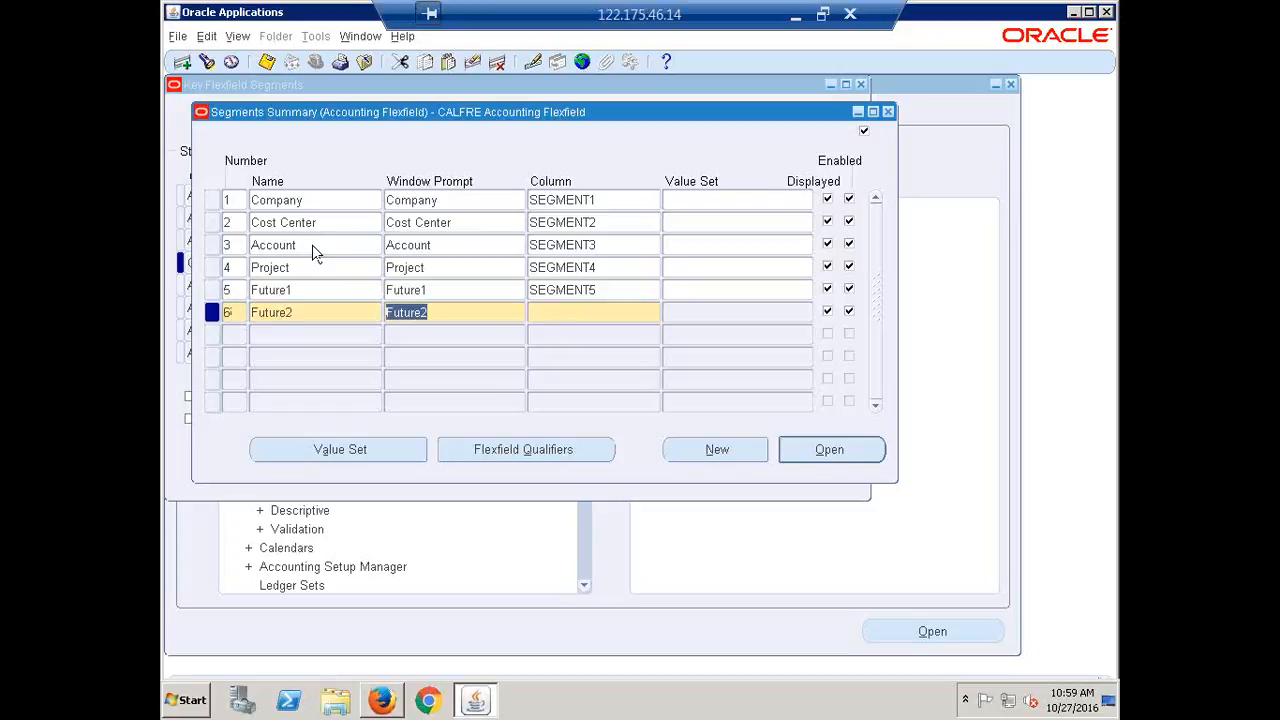
key("Tab")
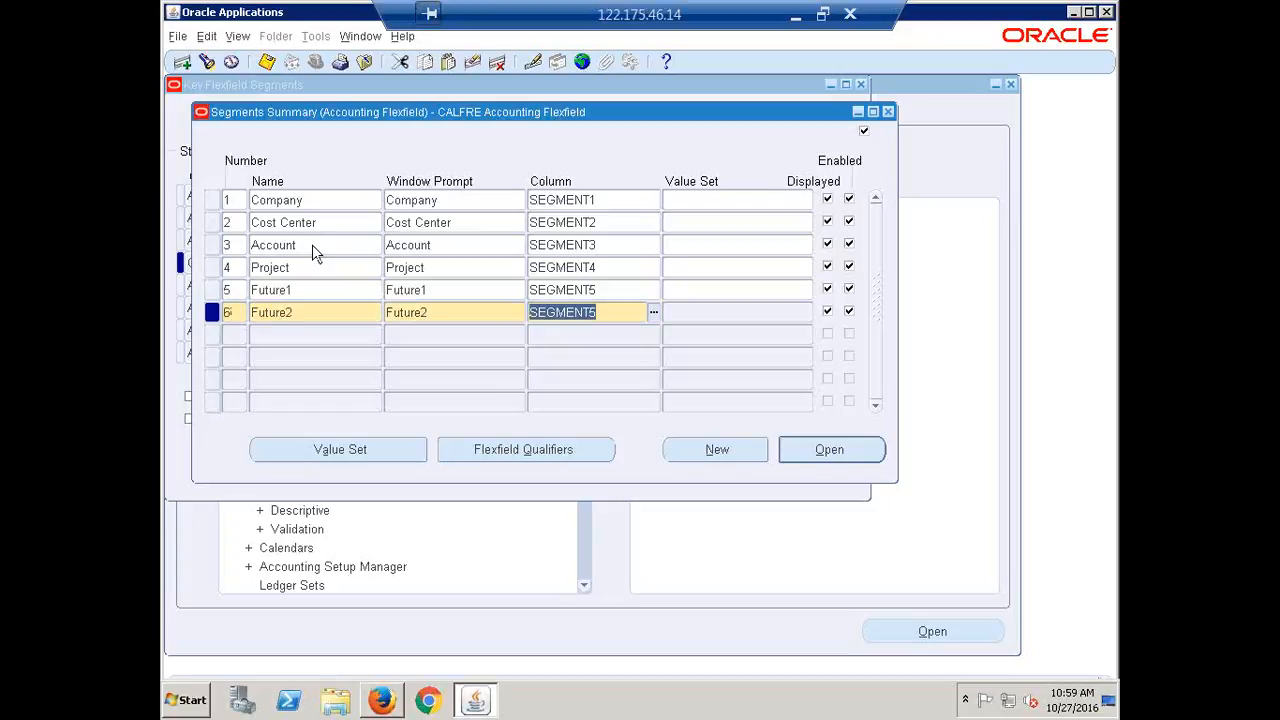
key("Right")
key("BackSpace")
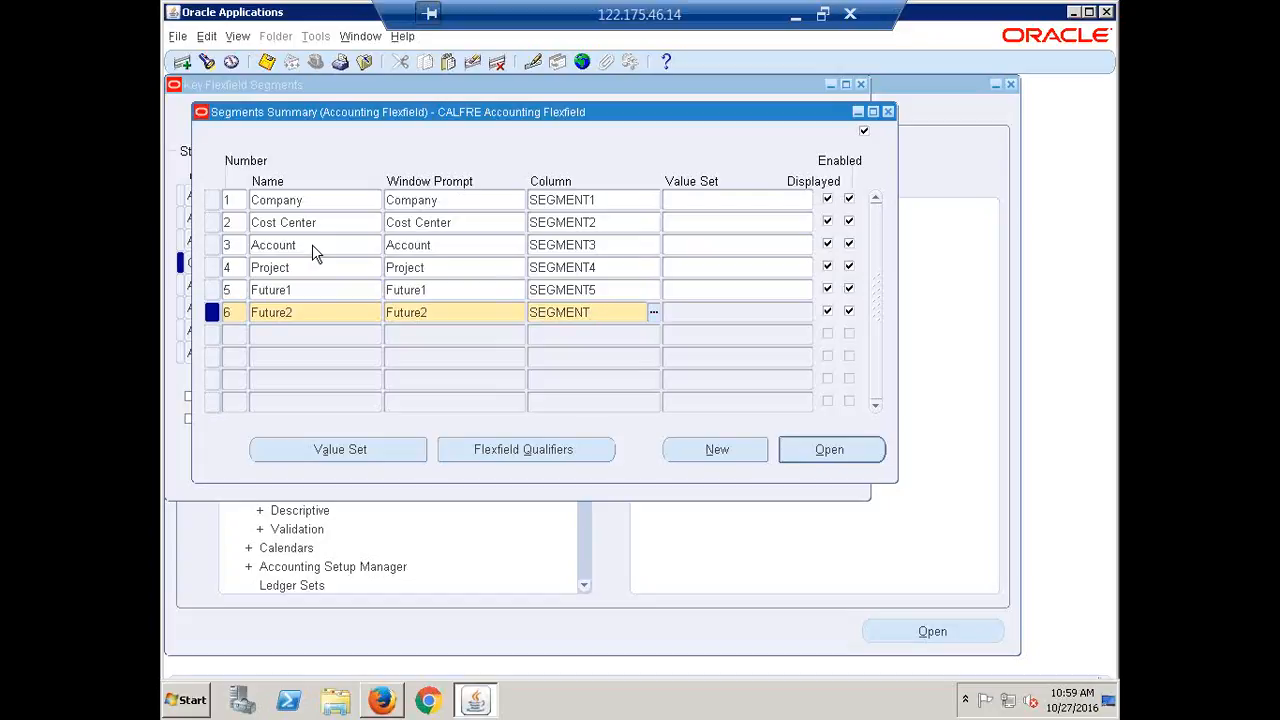
type("6")
left_click(482, 294)
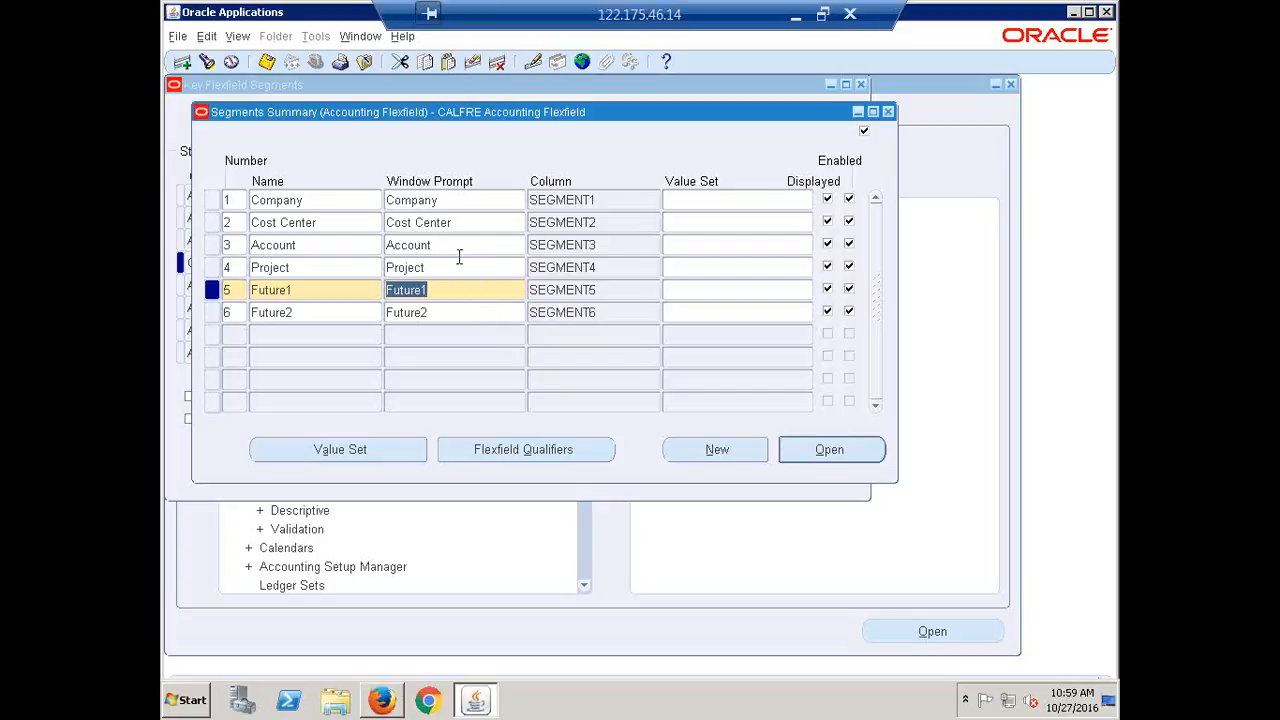
Review the Company, Cost Center and Account segment rows, then close the CALFRE Segments Summary
left_click(323, 205)
left_click(326, 230)
left_click(320, 245)
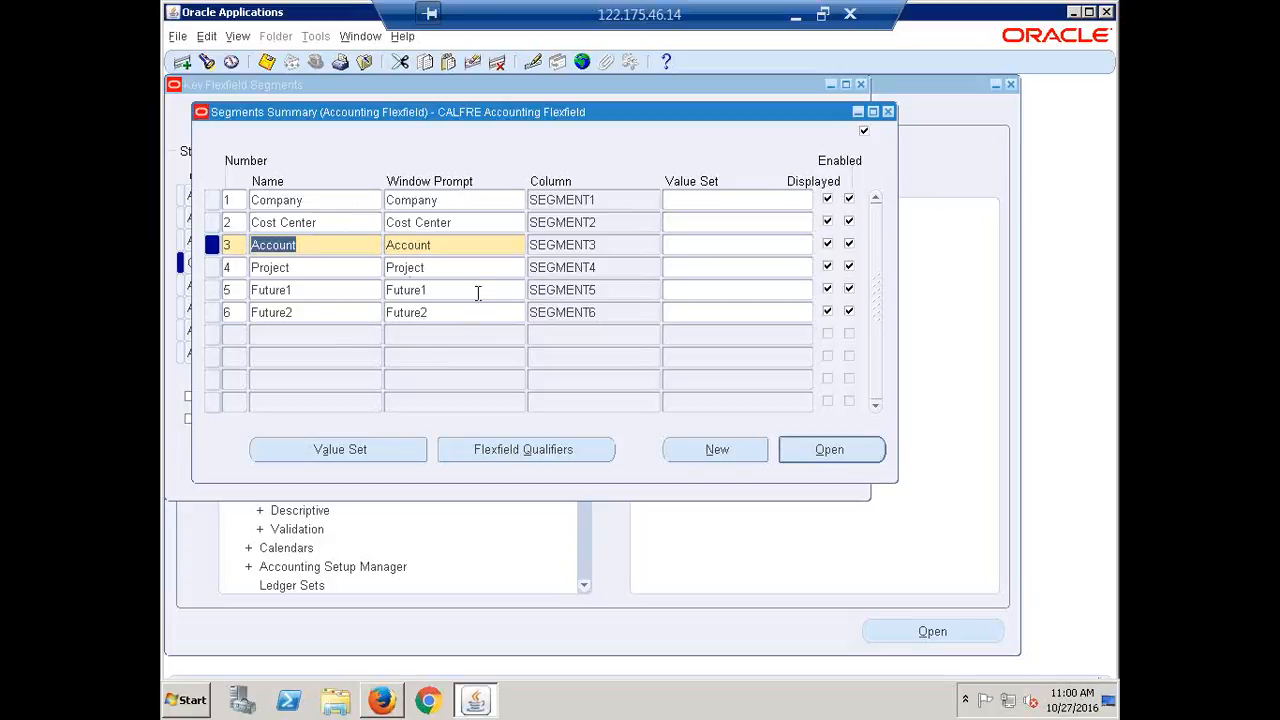
left_click(457, 248)
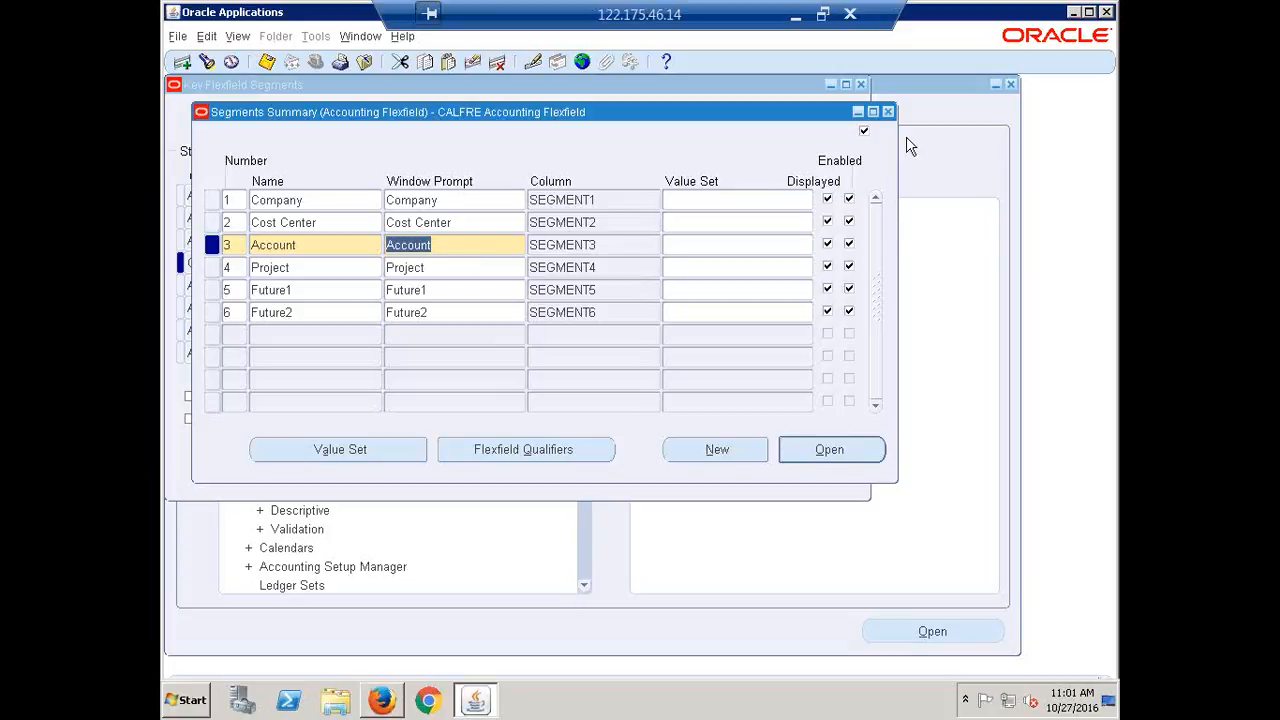
left_click(888, 111)
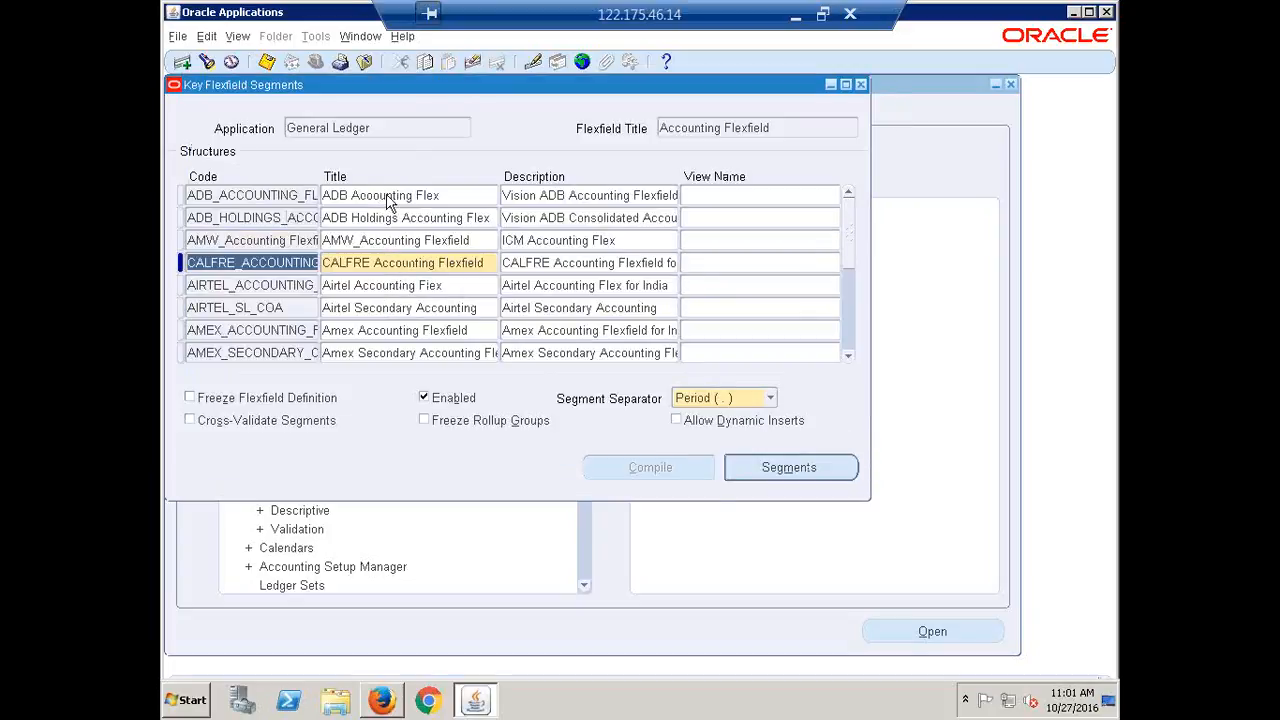
Query the Operations Accounting Flex structure and show its five segments, Company through Product
left_click(243, 217)
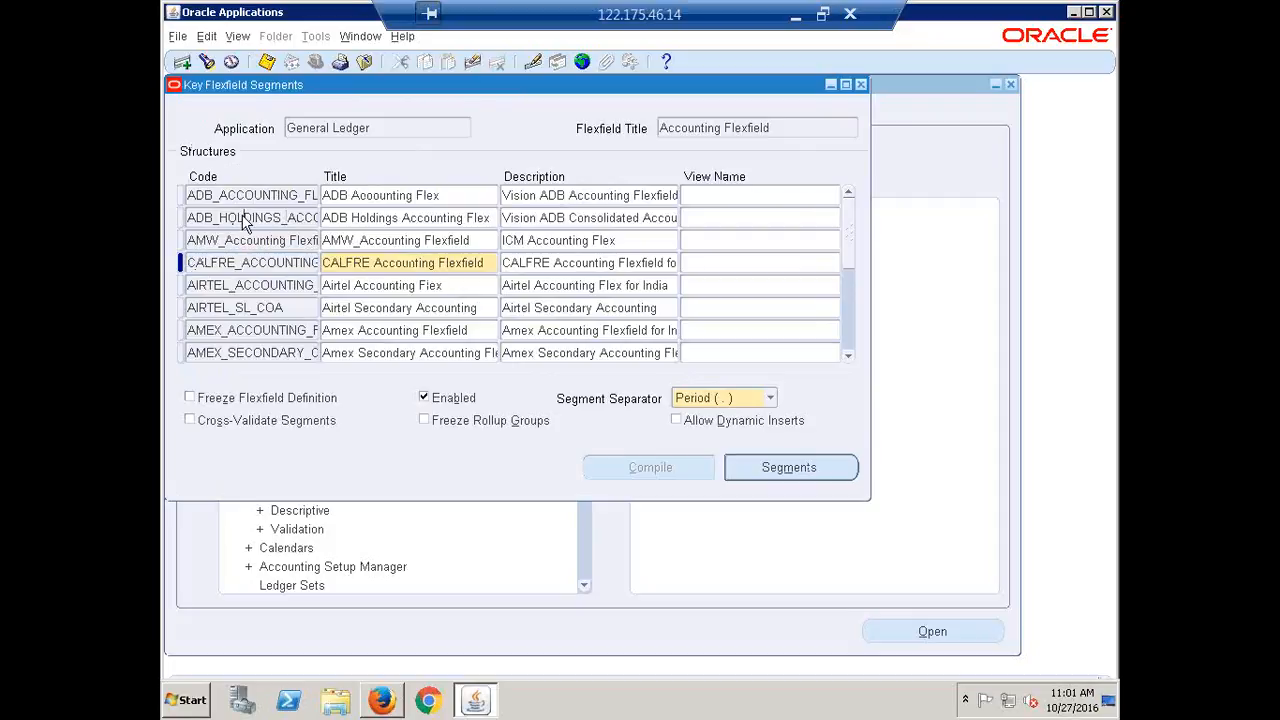
left_click(208, 63)
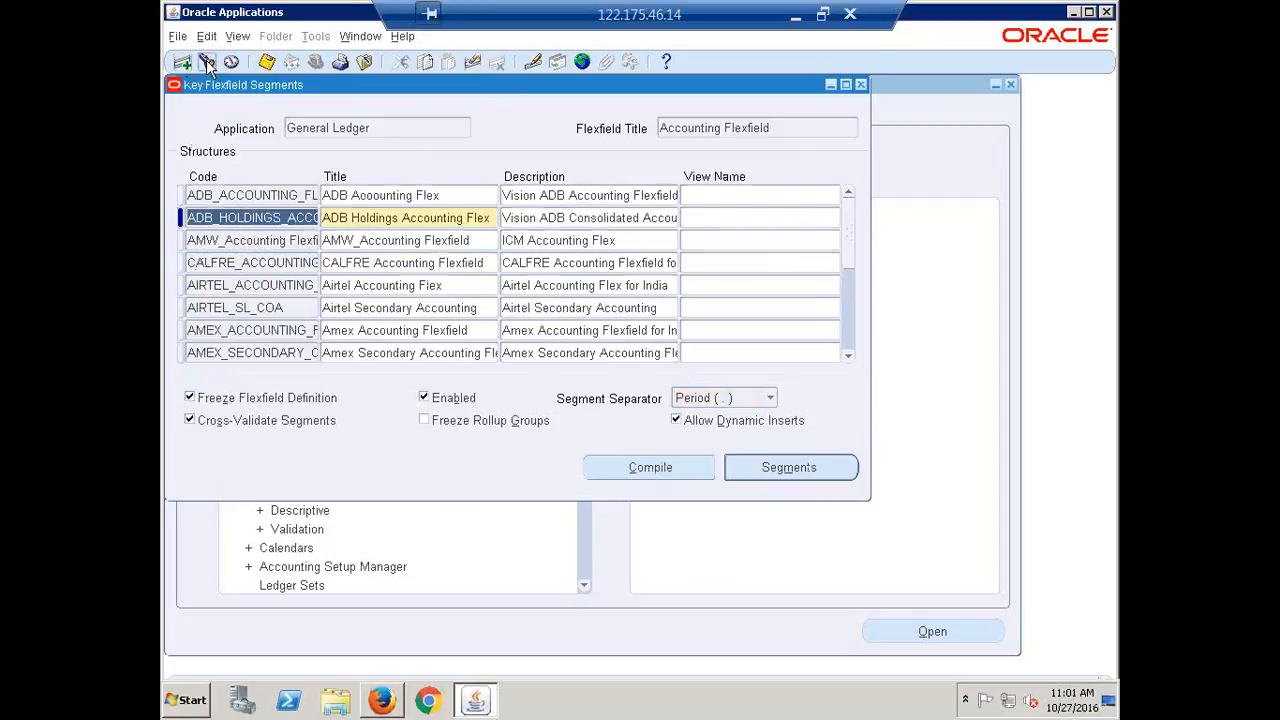
key("Return")
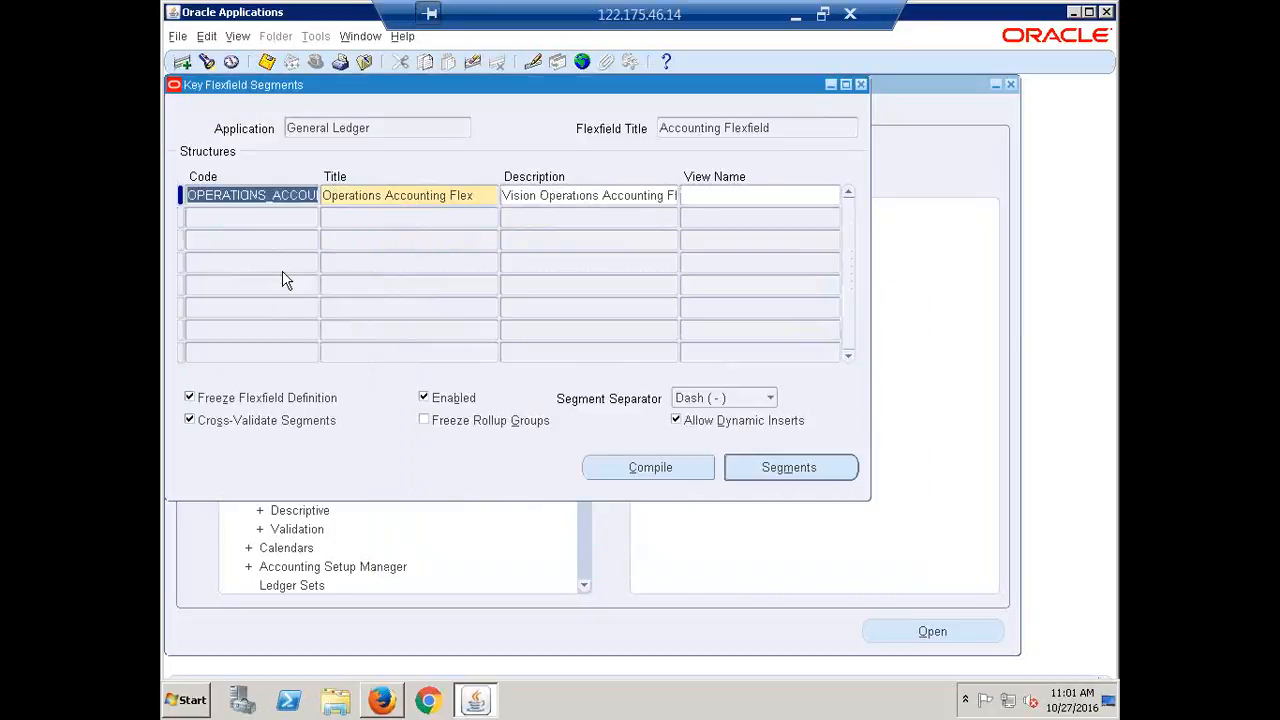
left_click(486, 198)
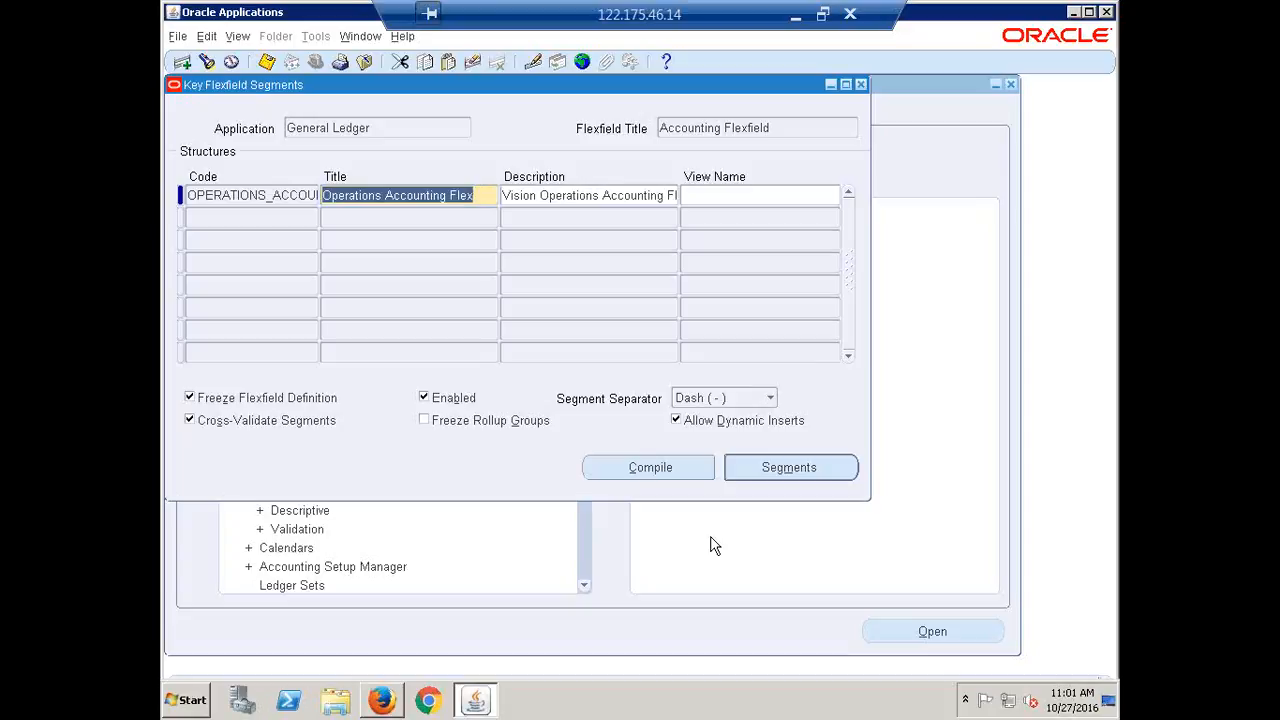
left_click(785, 475)
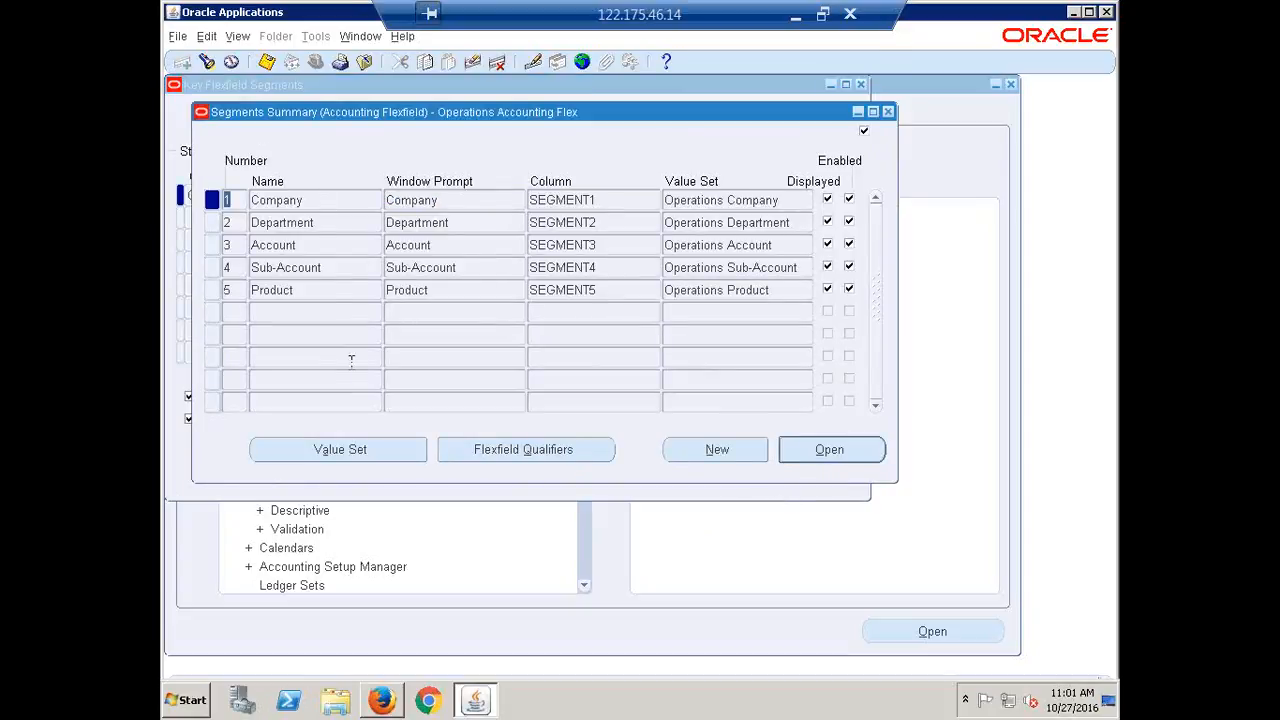
Step through the Department, Account, Sub-Account and Product segment rows of Operations Accounting Flex
left_click(309, 197)
left_click(324, 220)
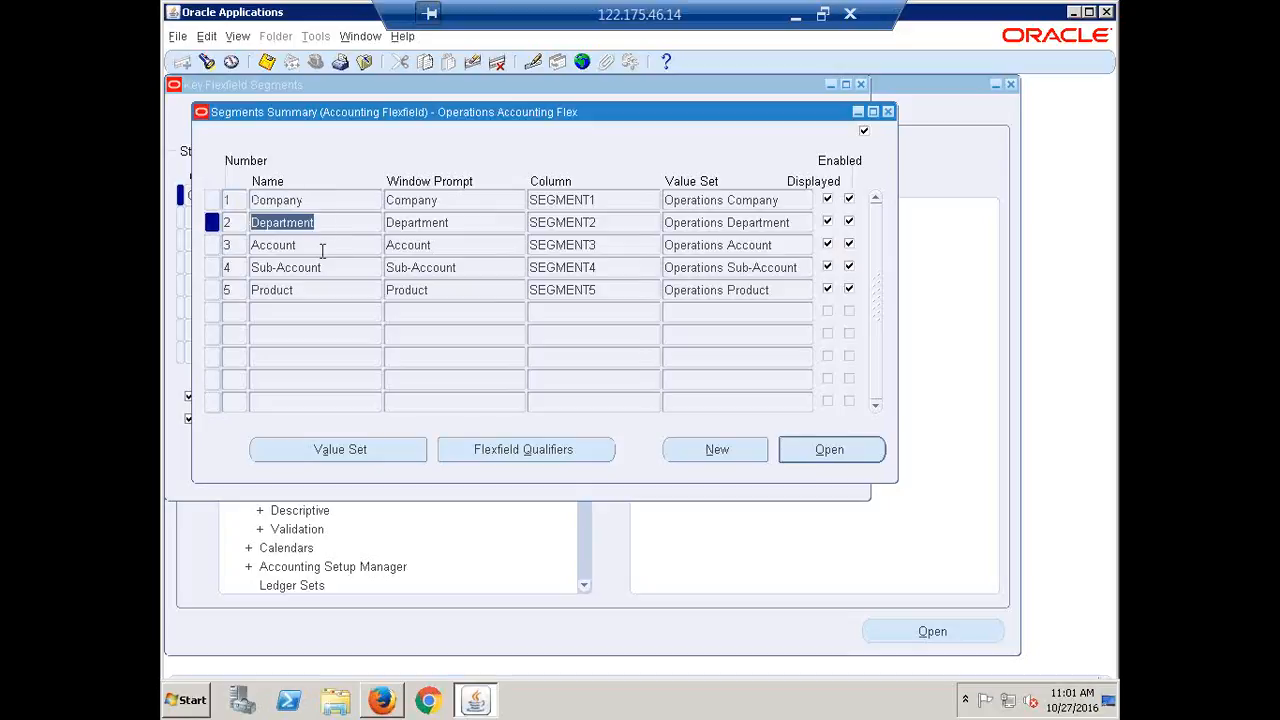
left_click(310, 248)
left_click(336, 272)
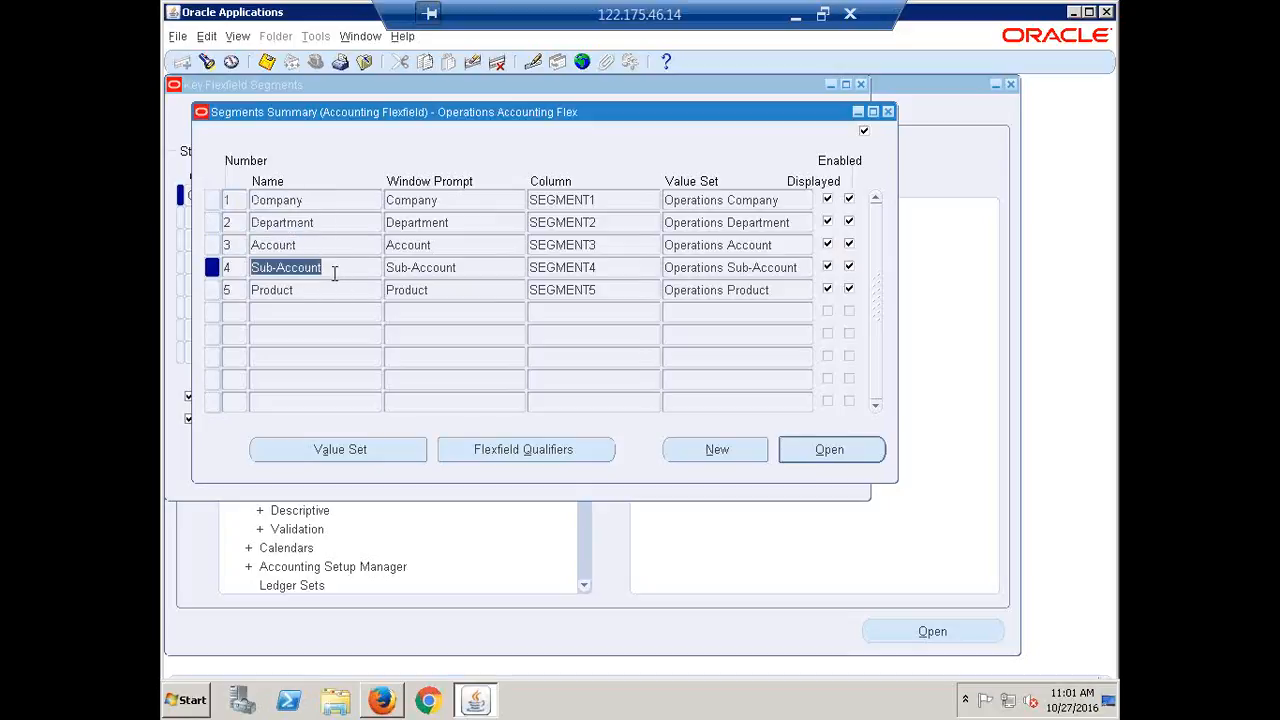
left_click(313, 291)
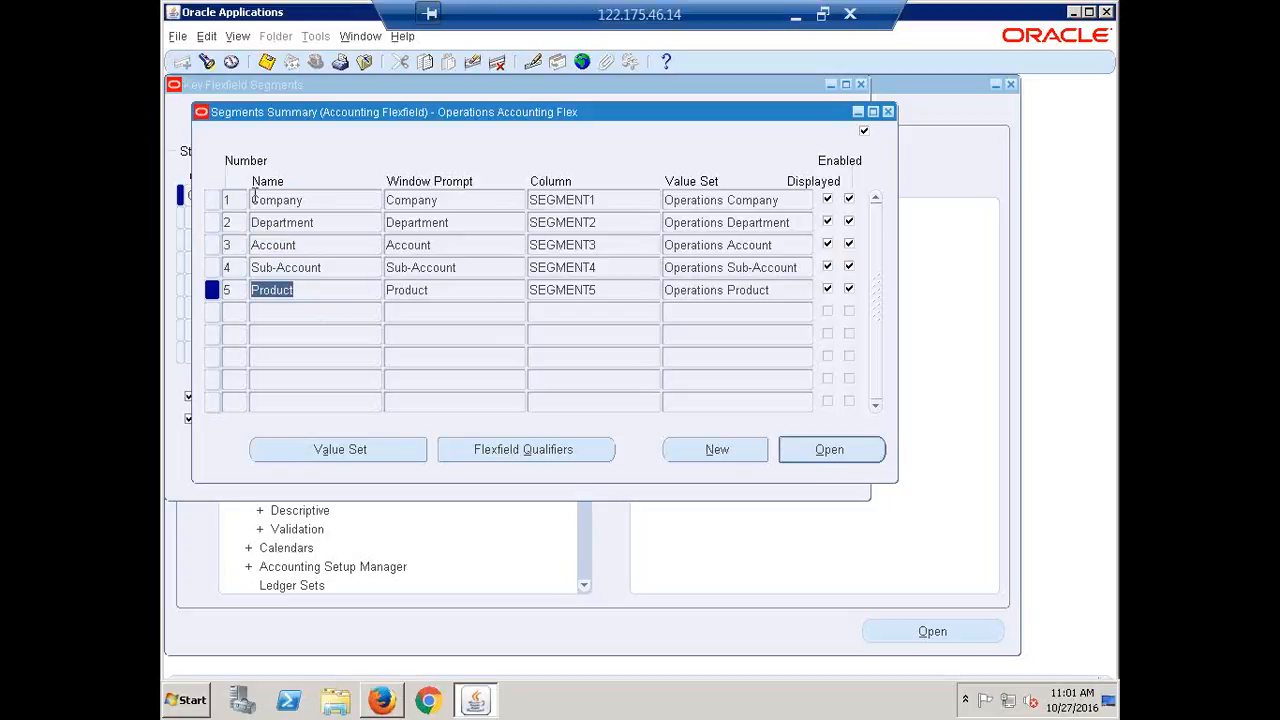
Inspect each Operations value set, Company through Product, then close both flexfield windows
left_click(794, 208)
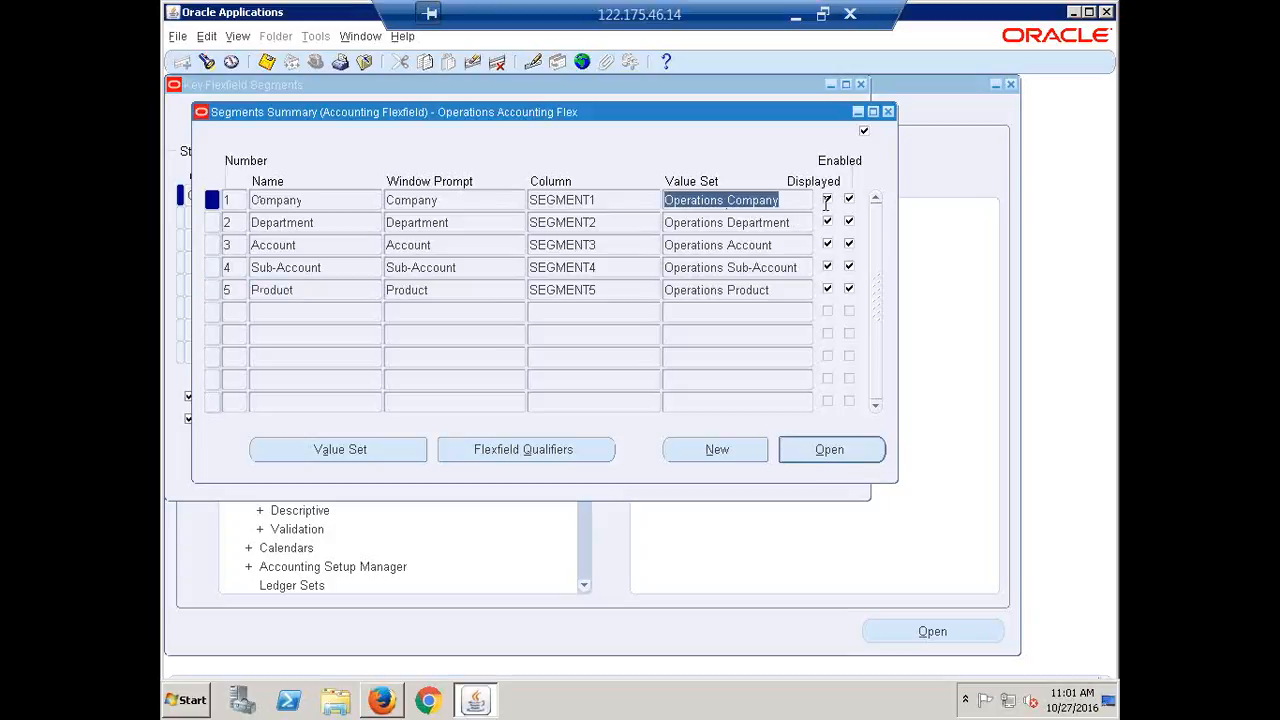
left_click(720, 226)
left_click(730, 248)
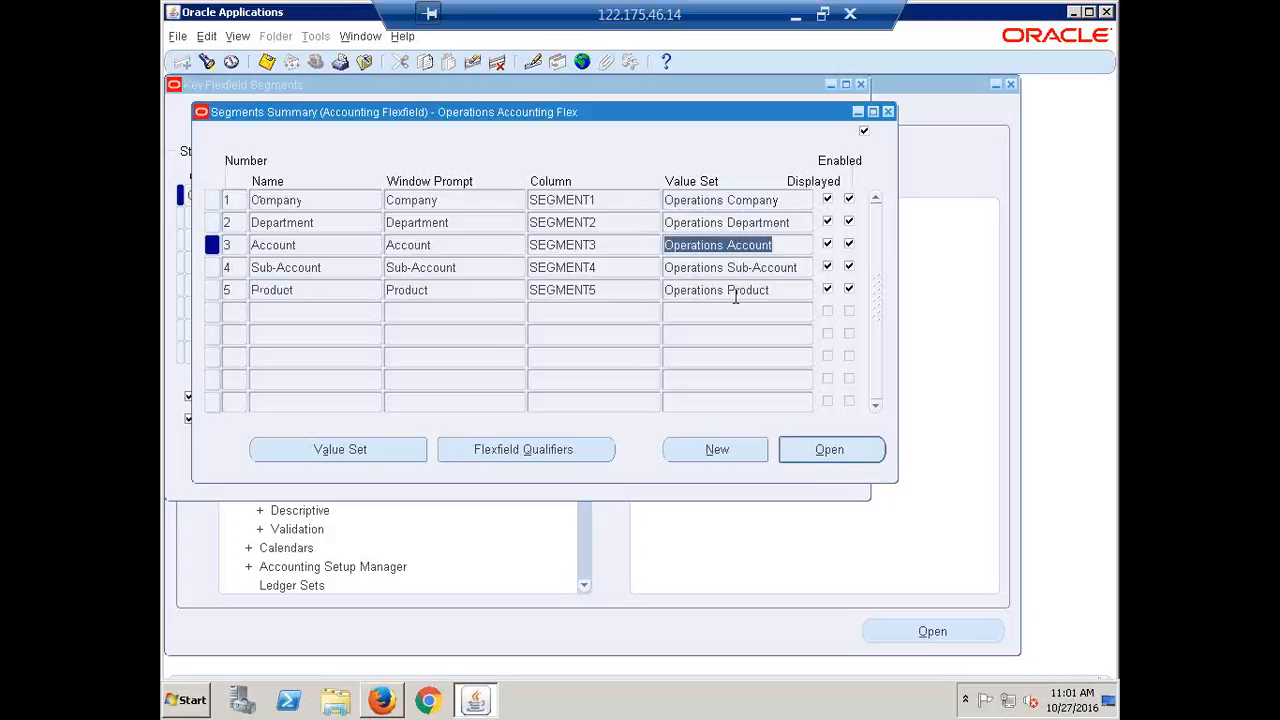
left_click(700, 267)
left_click(709, 290)
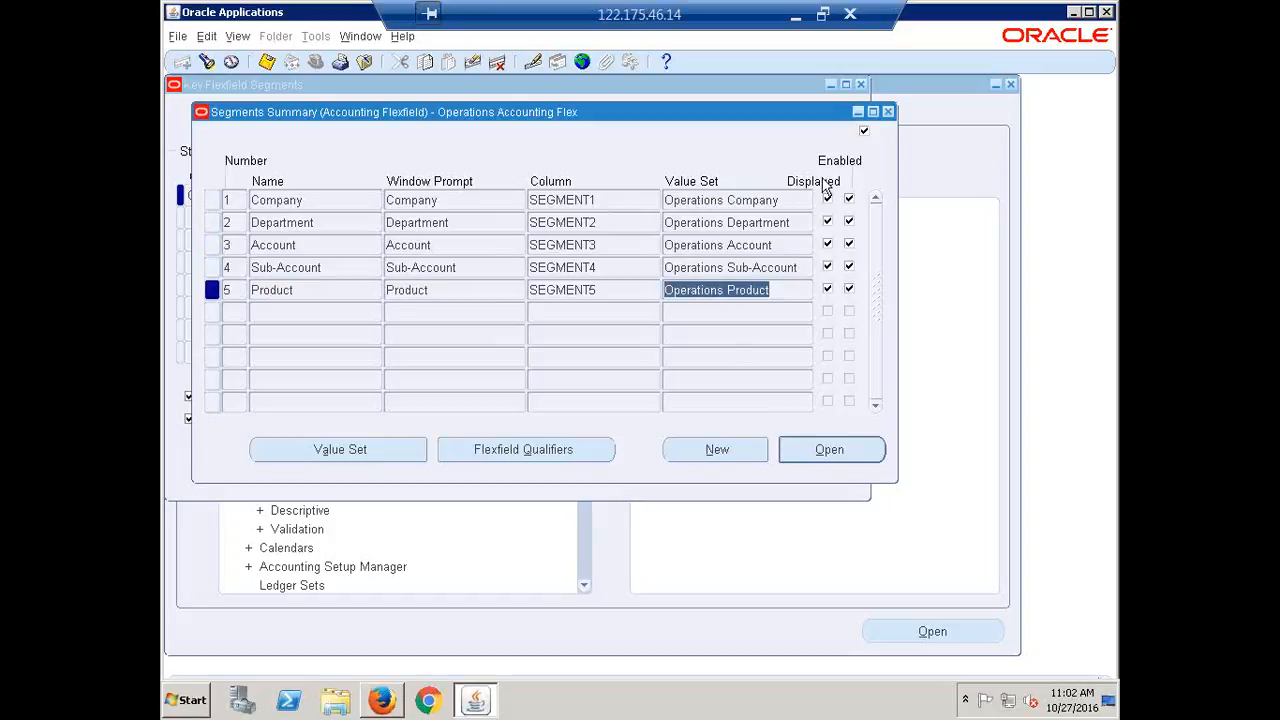
left_click(778, 201)
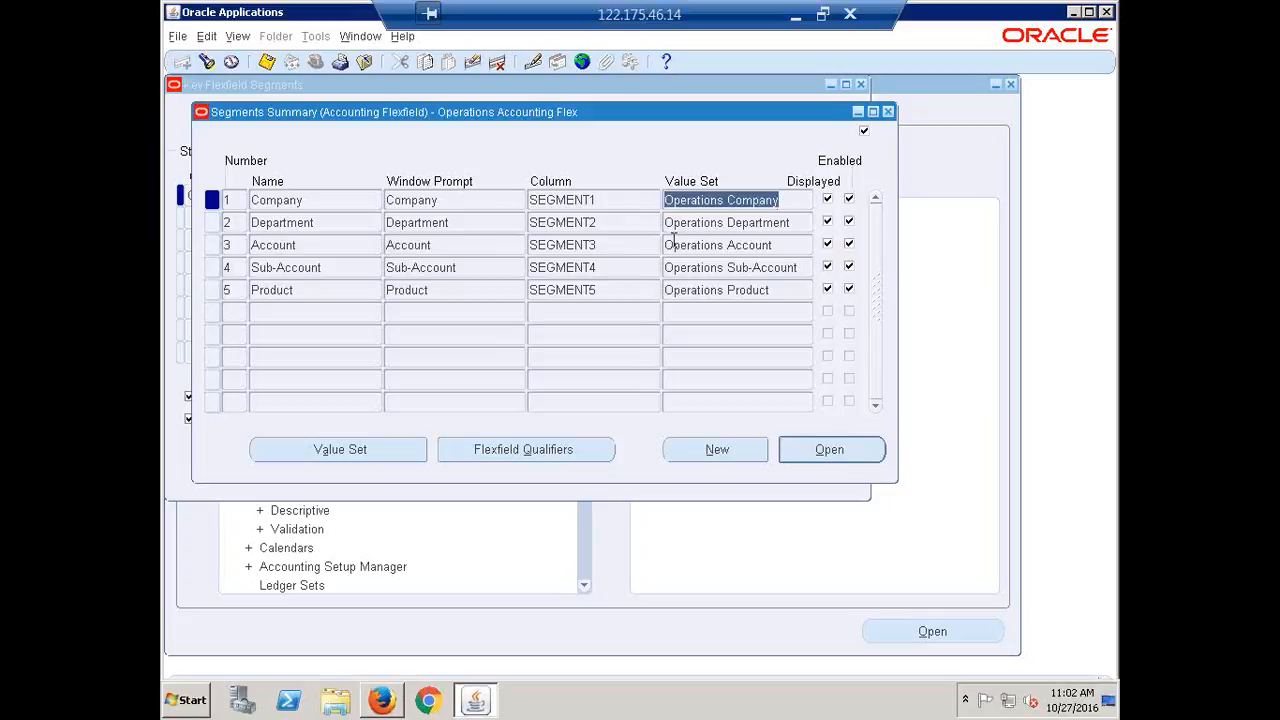
left_click(776, 245)
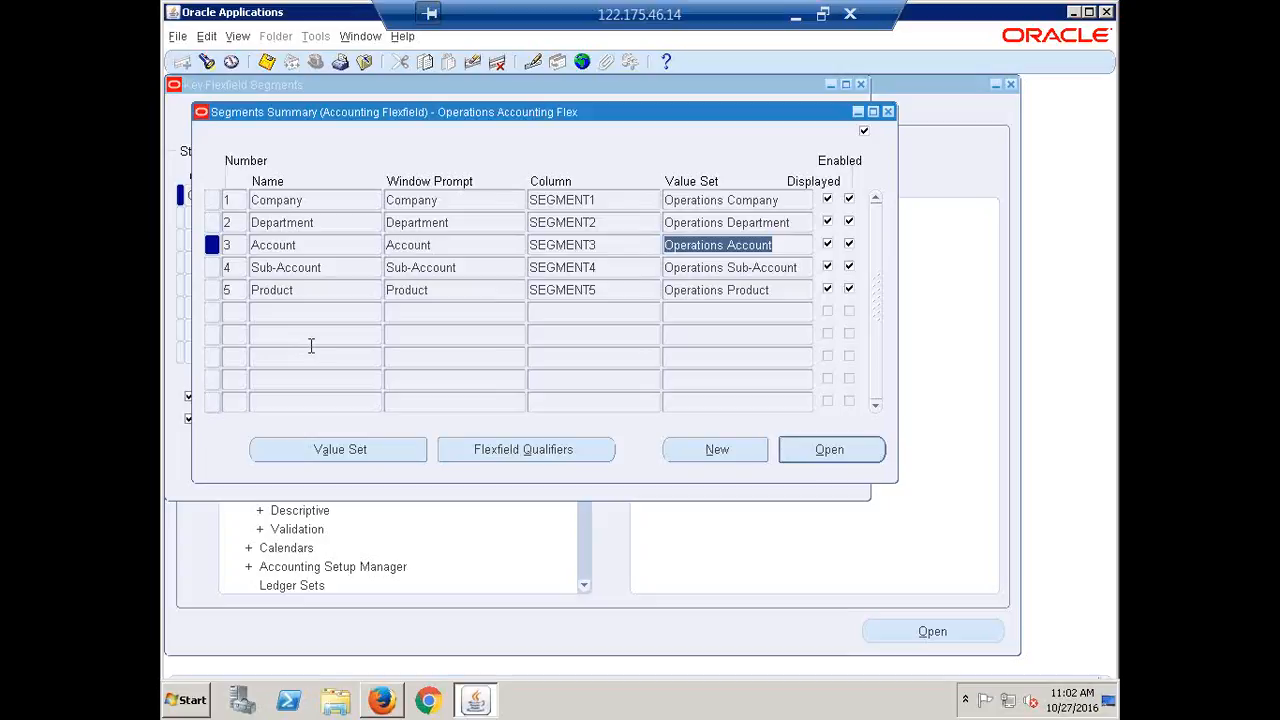
left_click_drag(783, 246, 652, 244)
left_click(888, 112)
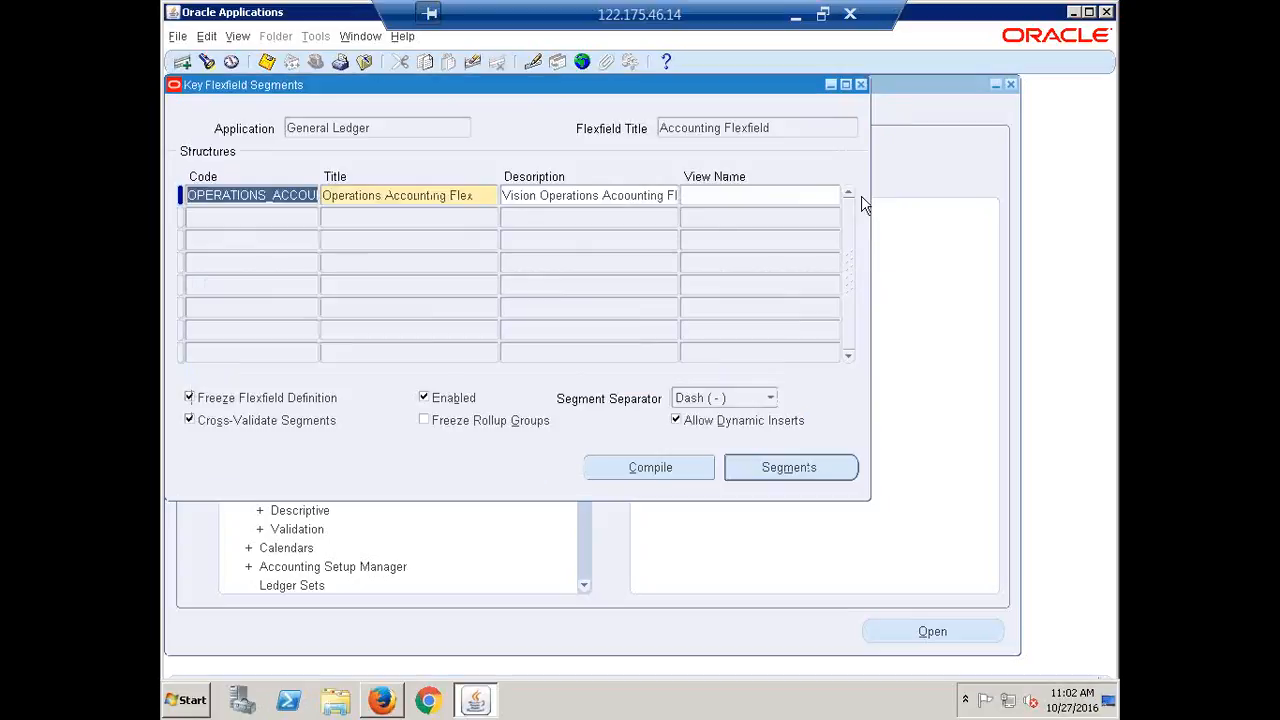
left_click(860, 84)
Query segment values for General Ledger, Accounting Flexfield, Operations Accounting Flex, Account segment
double_click(314, 398)
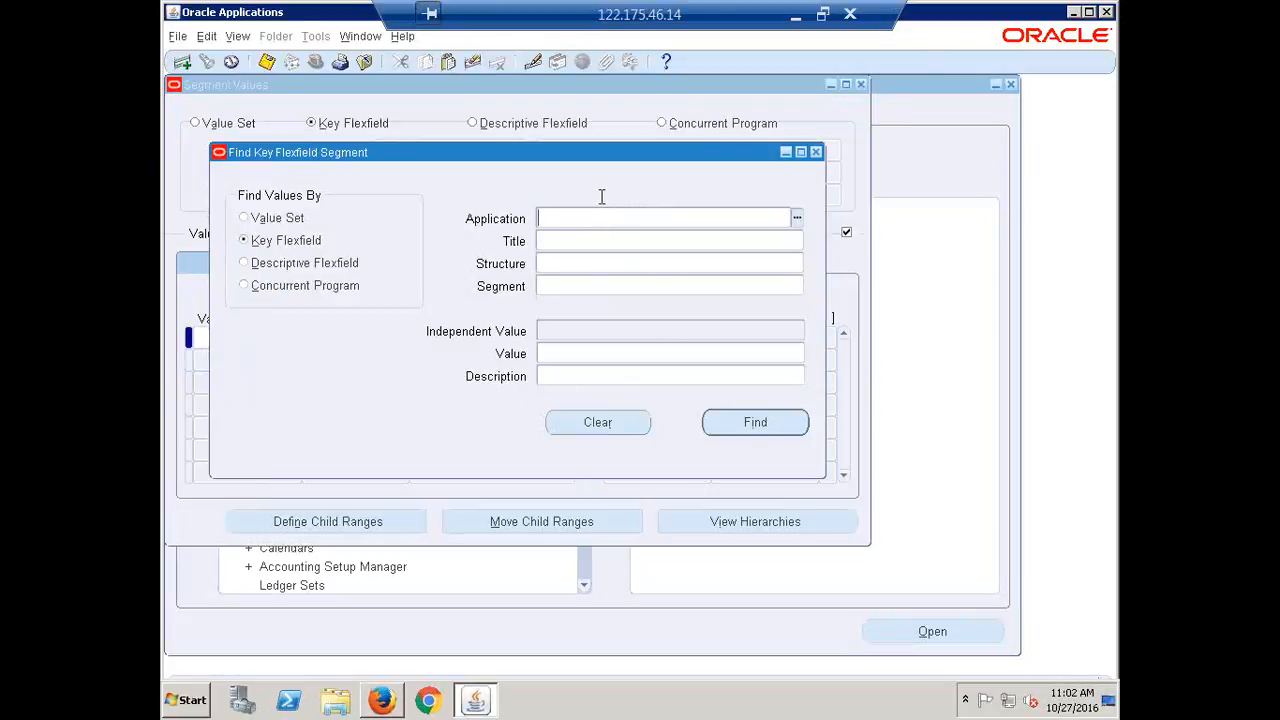
type("genral")
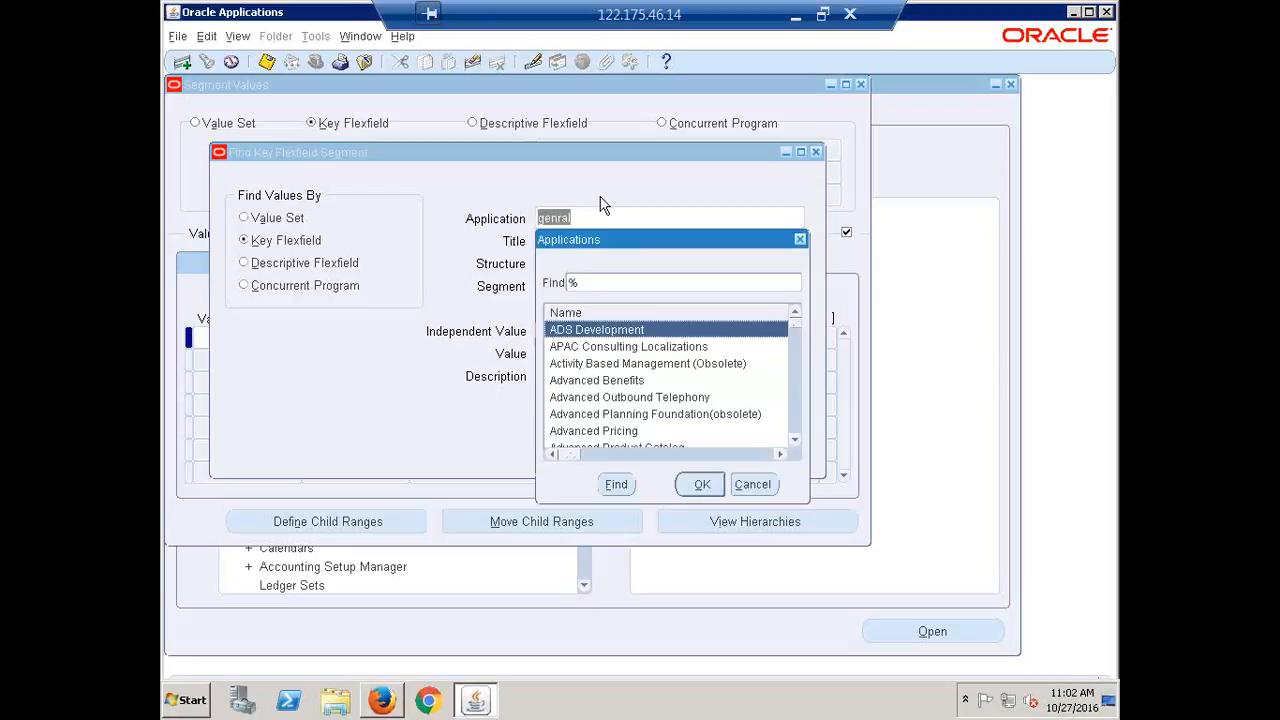
type("gene")
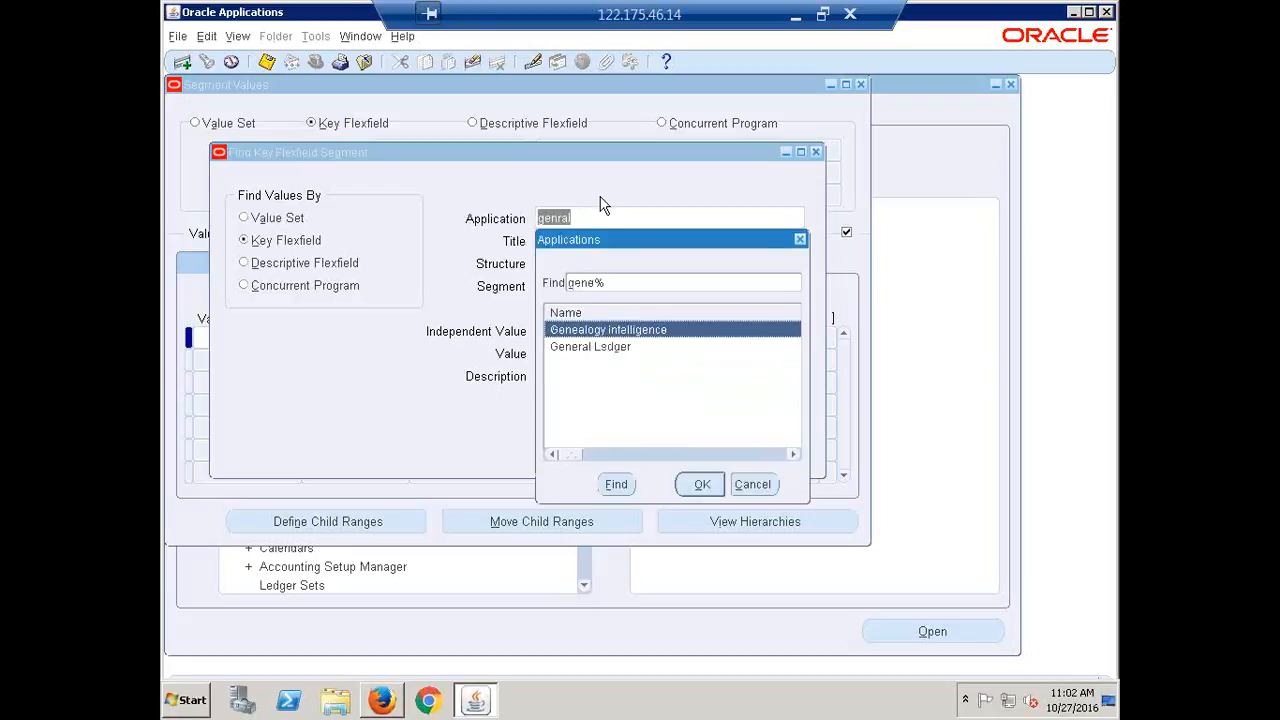
key("Down")
key("Return")
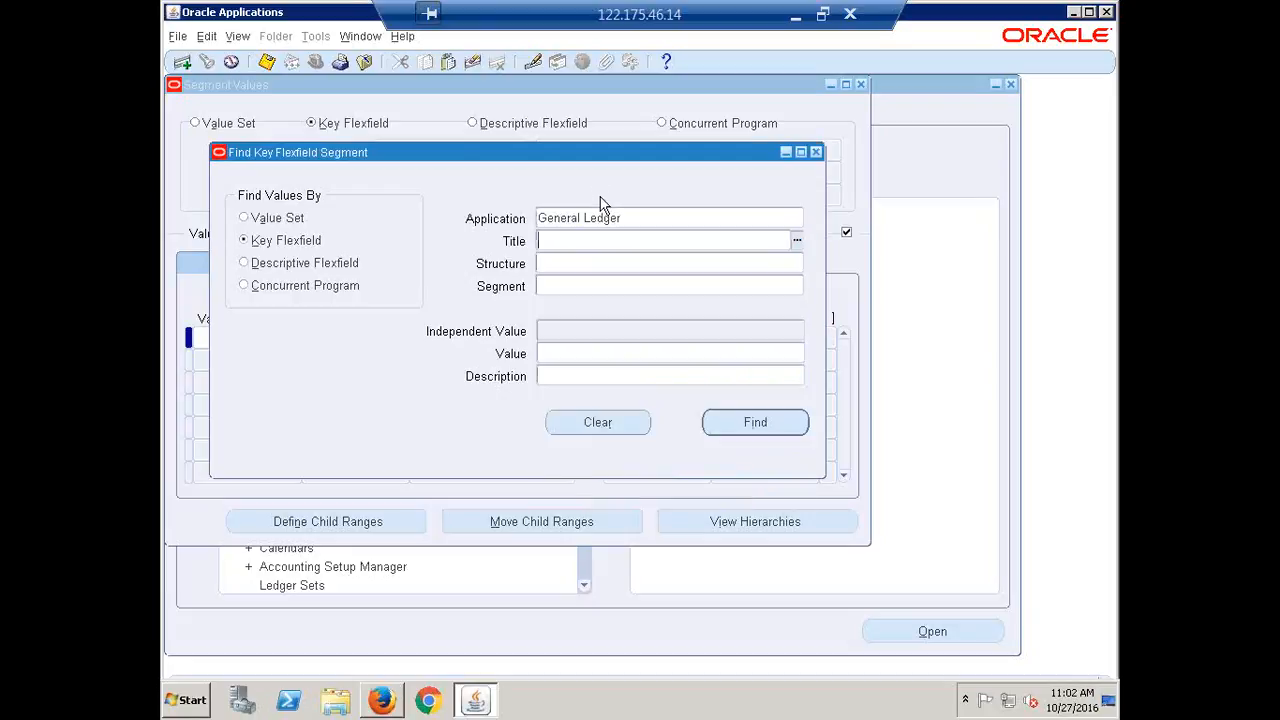
type("acc")
key("Tab")
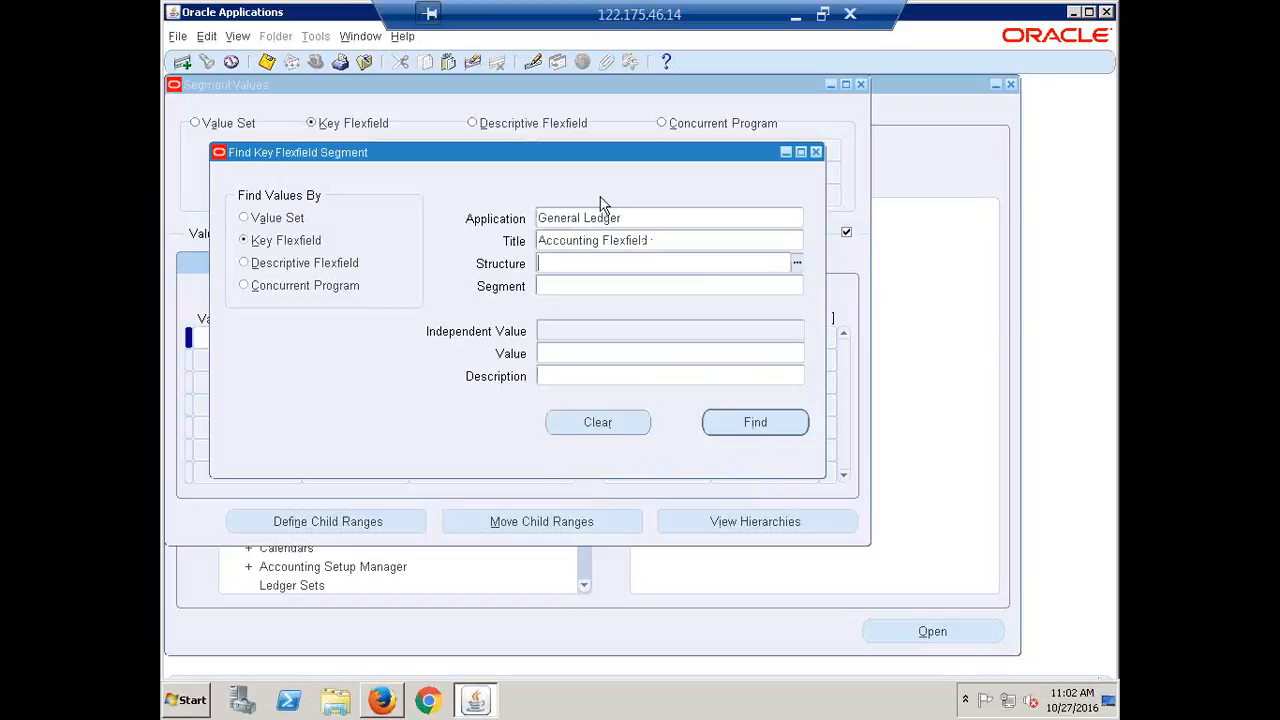
type("operat")
key("Tab")
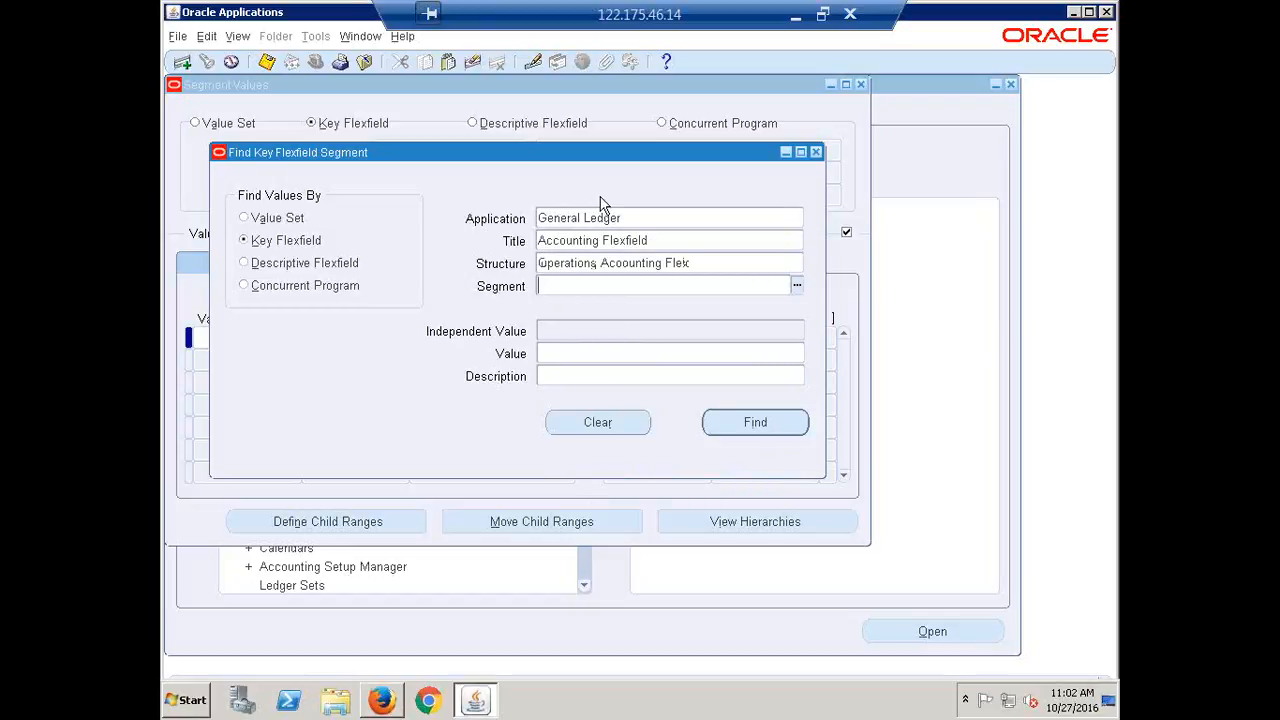
type("acc")
key("Tab")
key("Return")
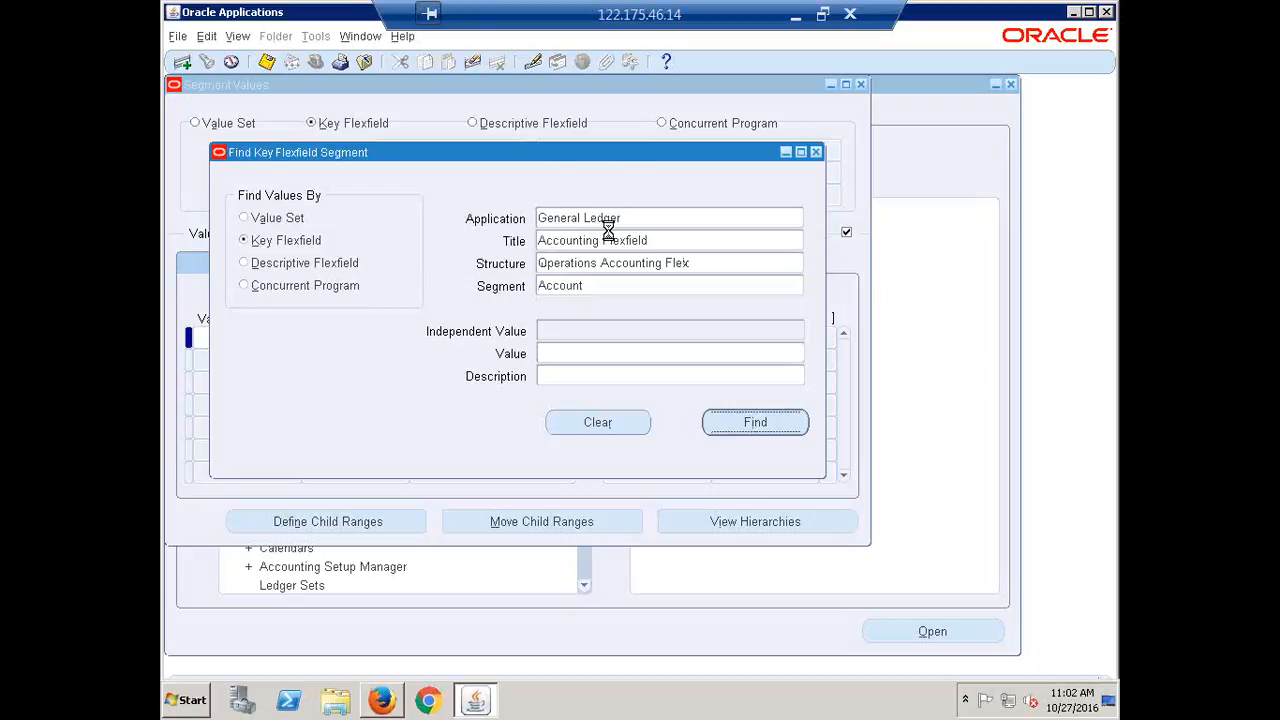
Scroll through the Operations Account values, then close the values window
left_click(265, 335)
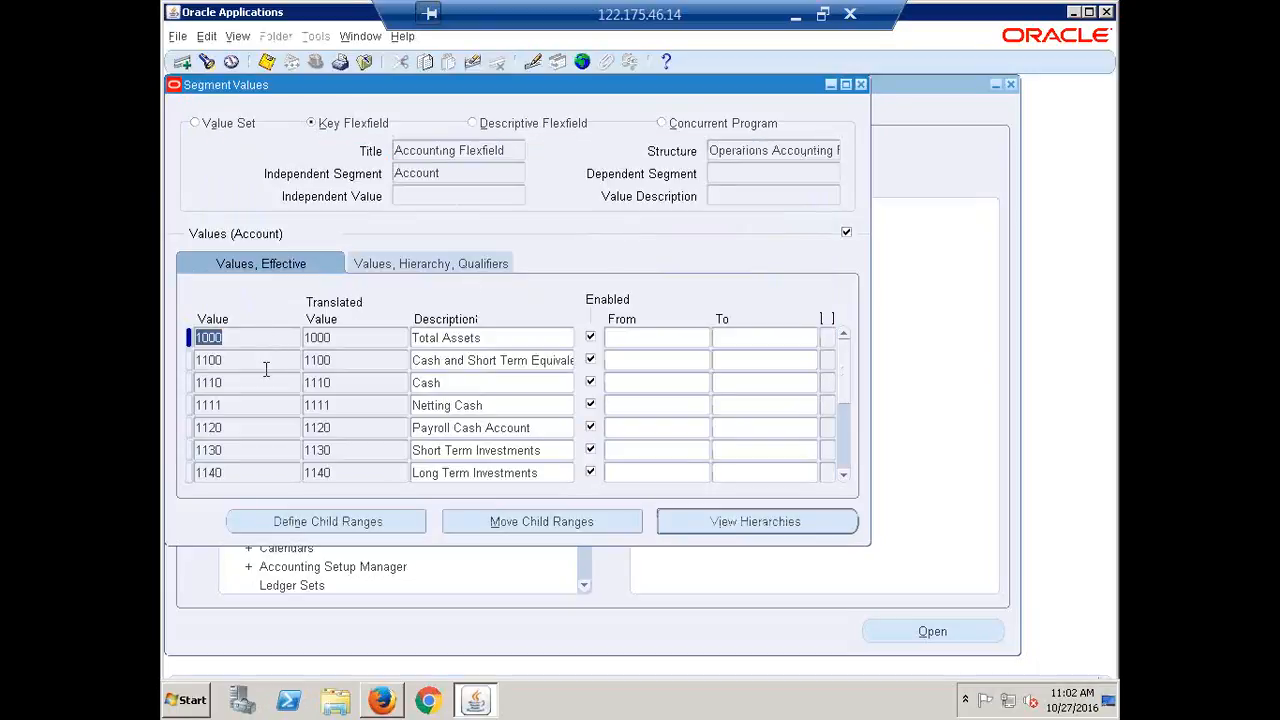
scroll(266, 370, "down", 10)
scroll(266, 382, "down", 15)
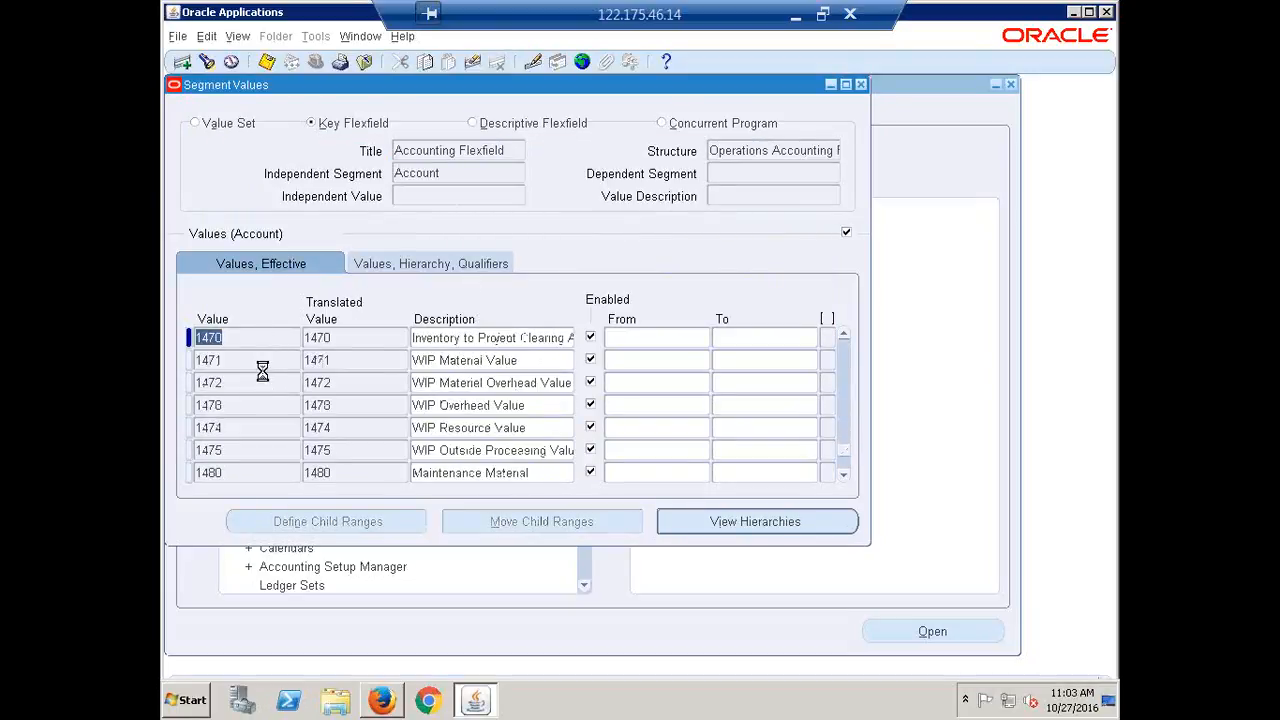
scroll(268, 383, "down", 10)
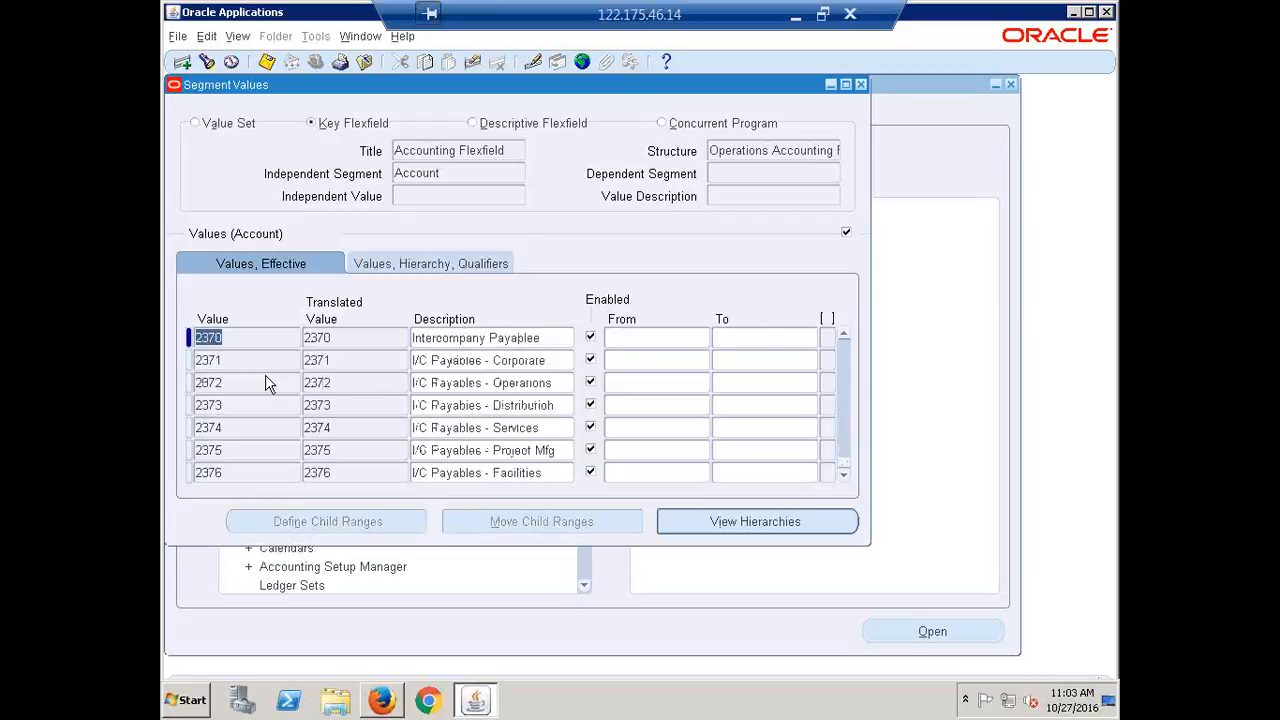
scroll(268, 383, "up", 6)
scroll(268, 383, "up", 15)
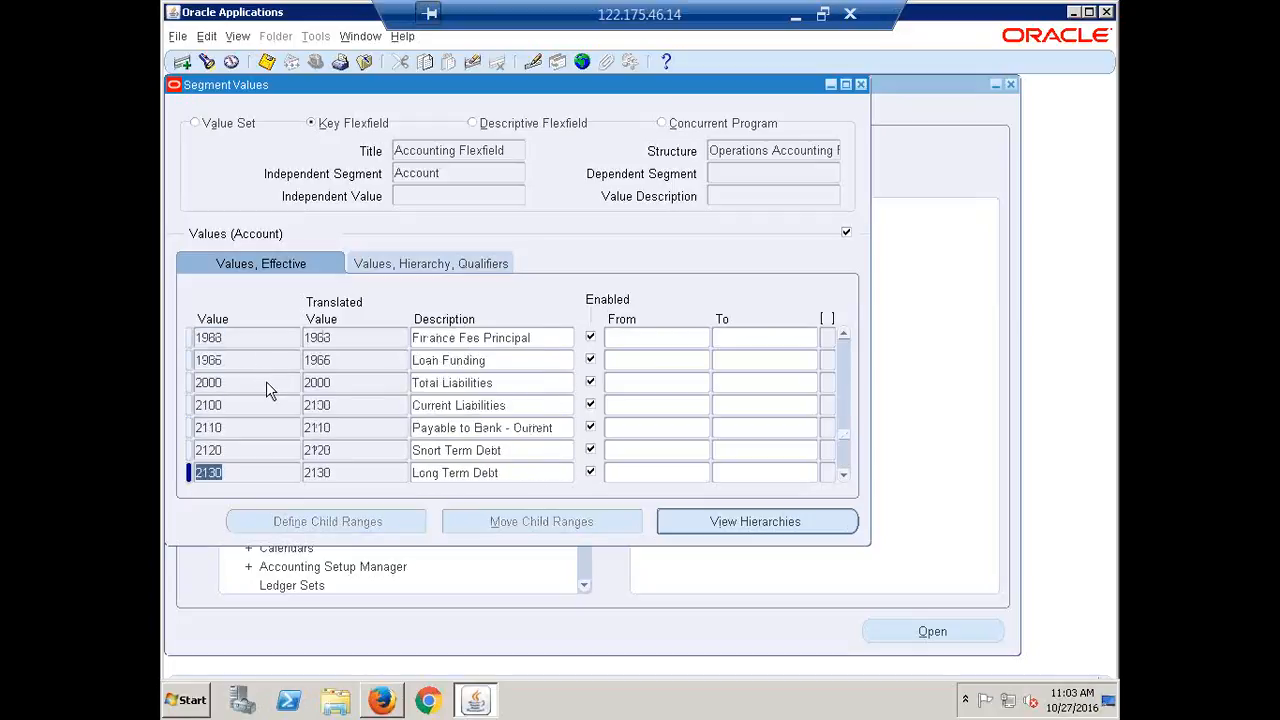
scroll(266, 381, "up", 10)
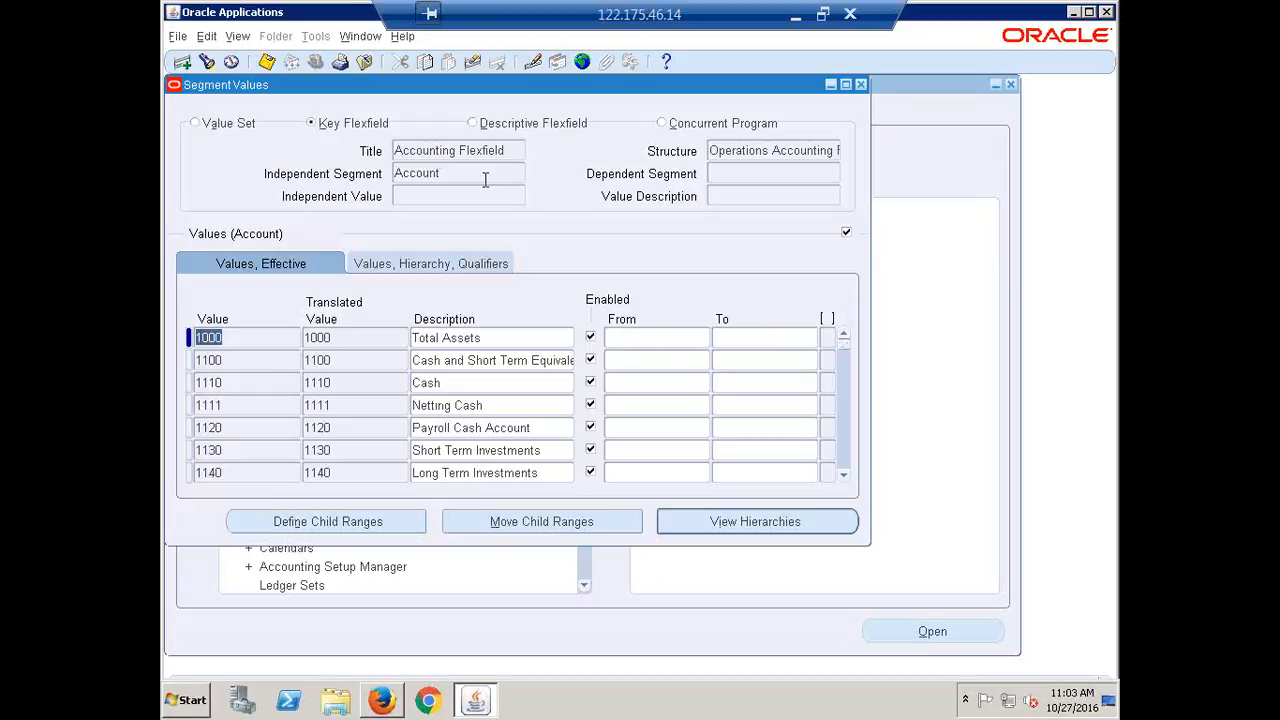
left_click(860, 86)
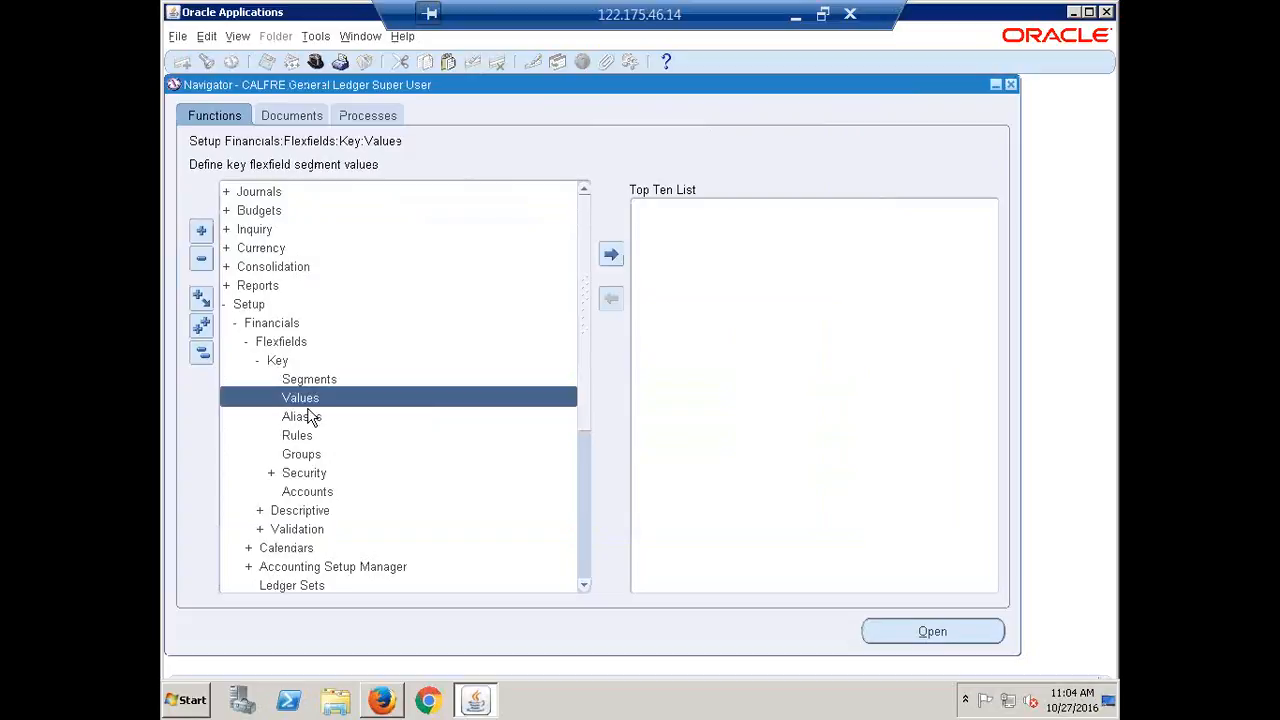
Find values by value set HCL Company, listing 1000, 2000 and 3000
double_click(300, 399)
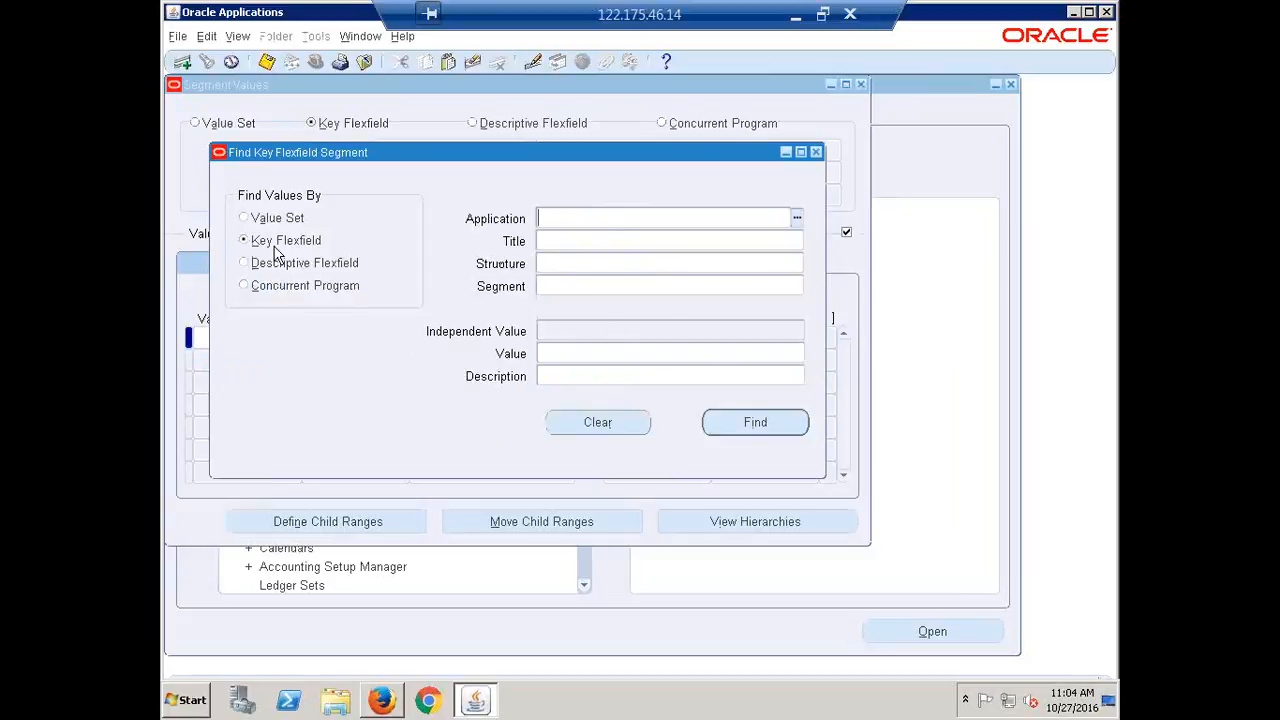
left_click(245, 220)
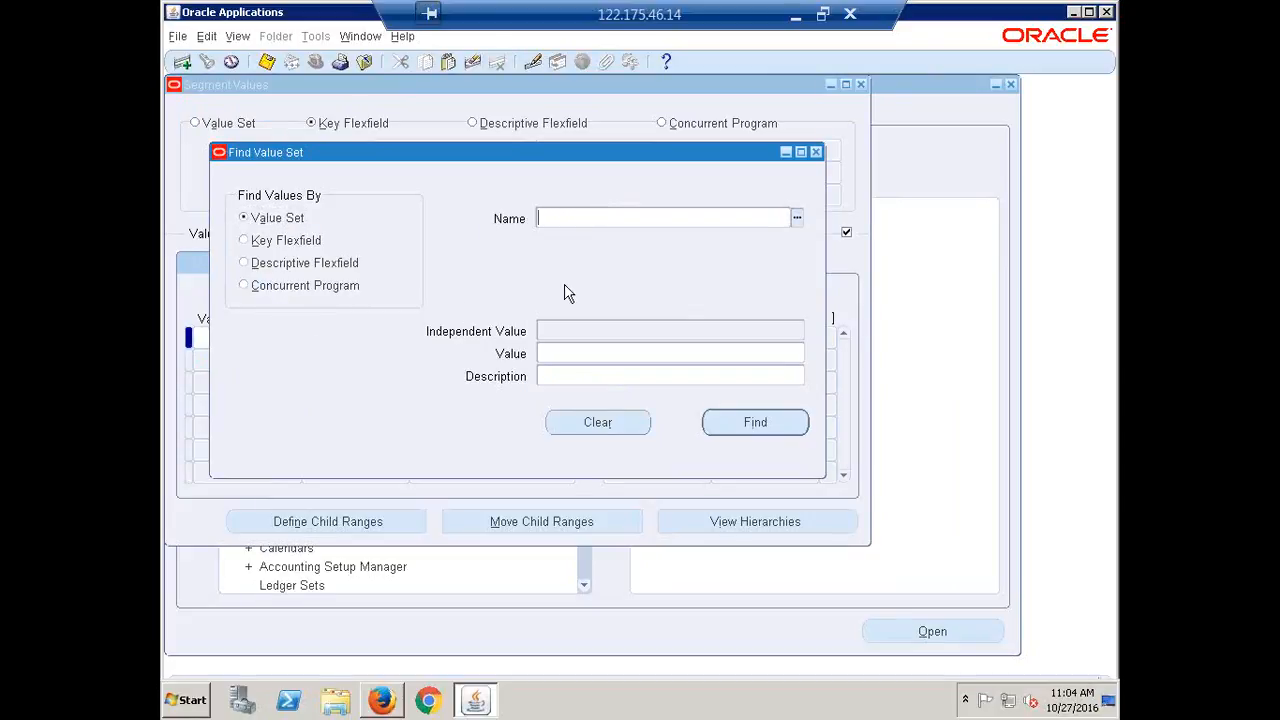
type("hcl")
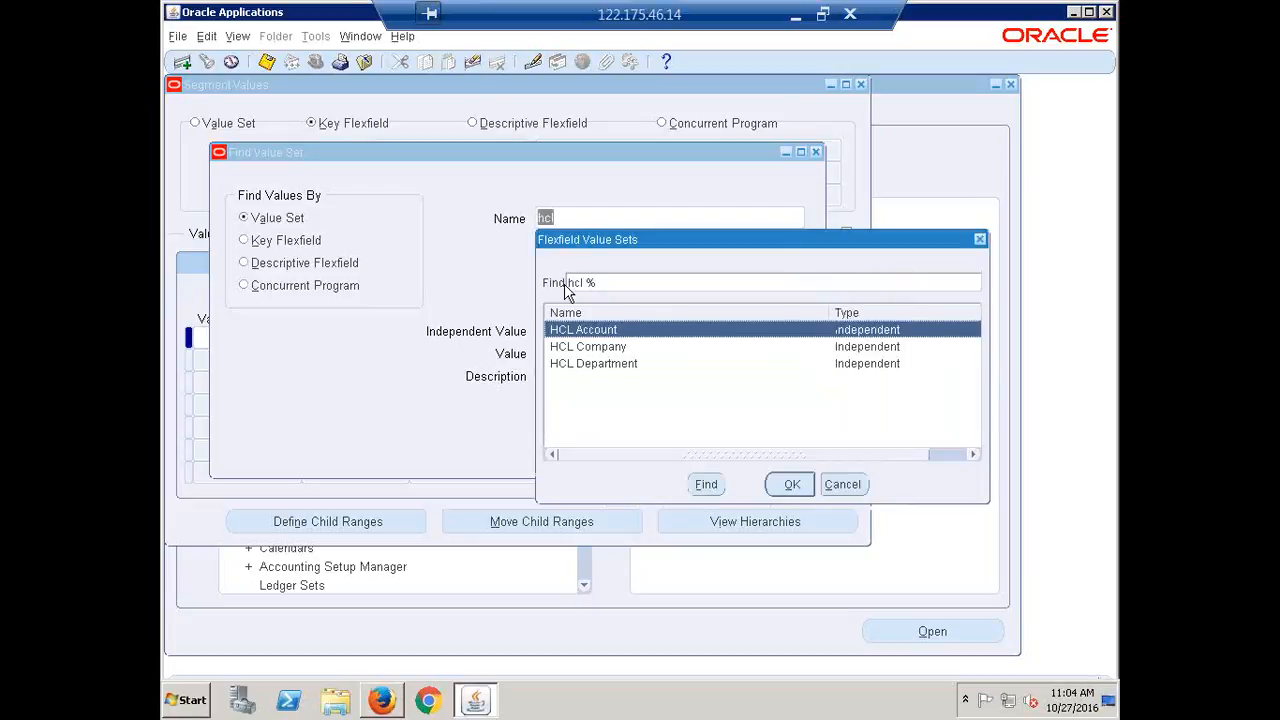
left_click(578, 350)
left_click(791, 487)
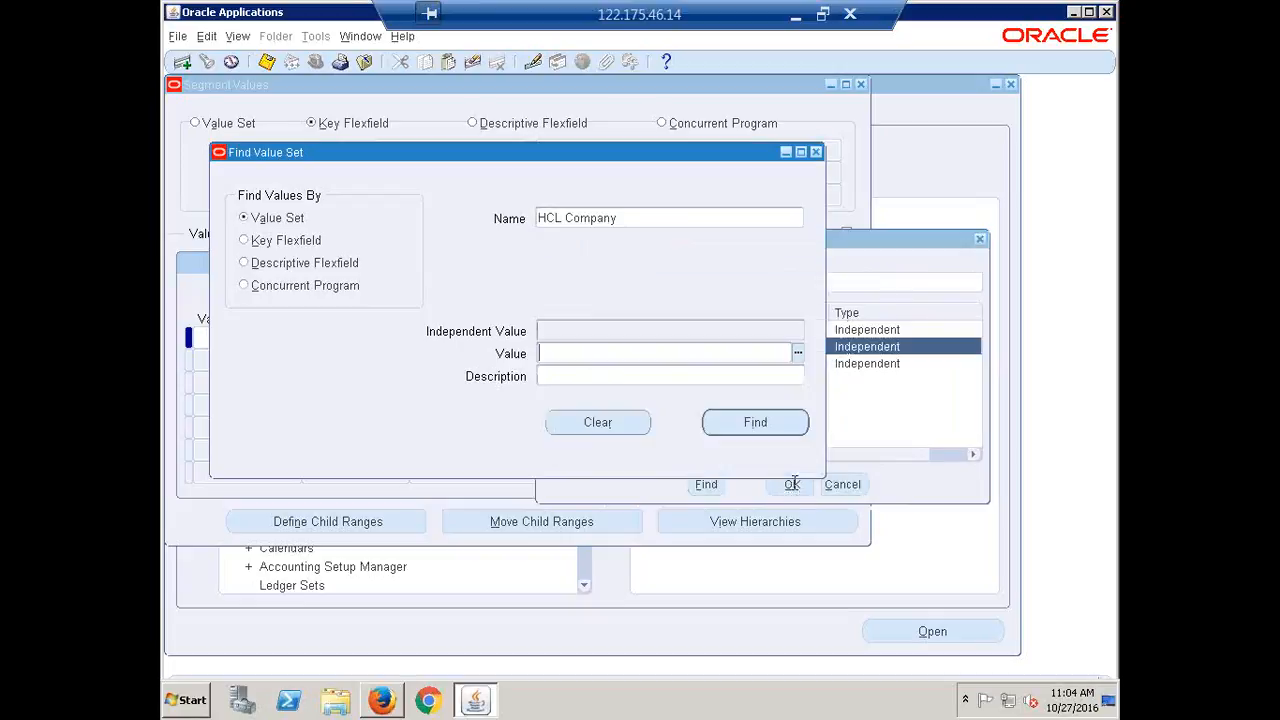
left_click(749, 424)
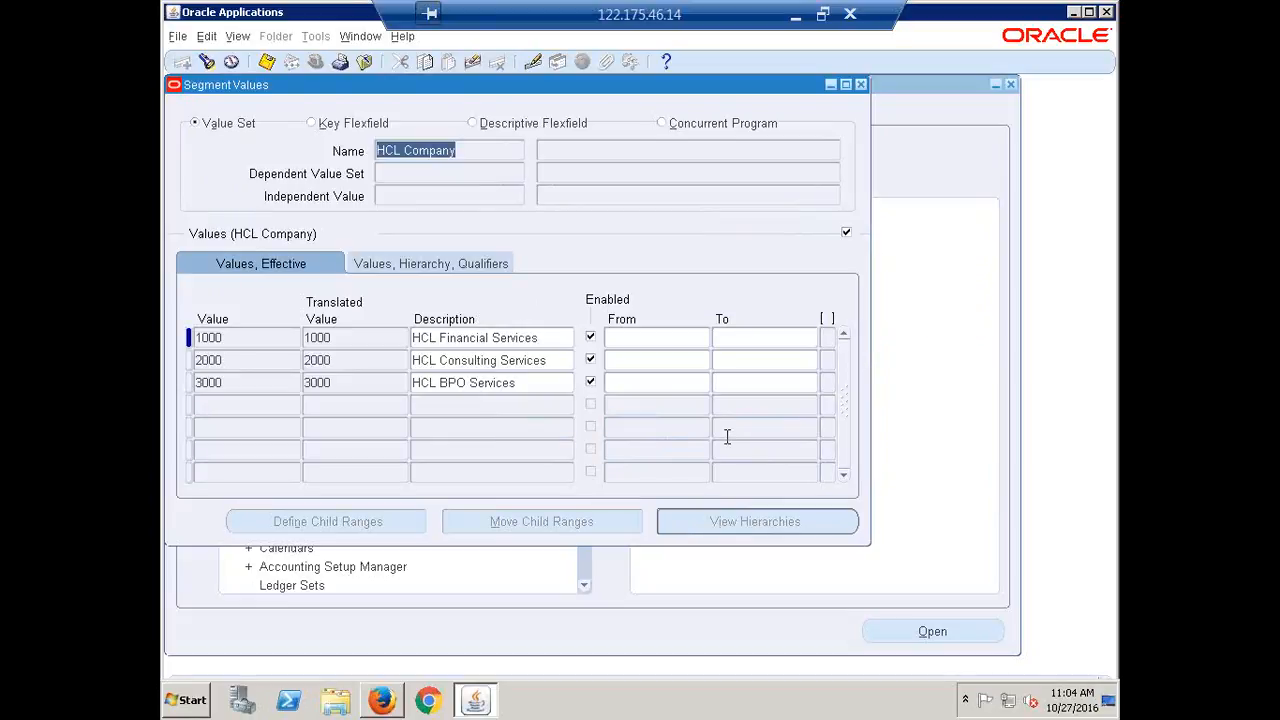
Replace the HCL Company listing with the values of the Operations Account value set
left_click(860, 84)
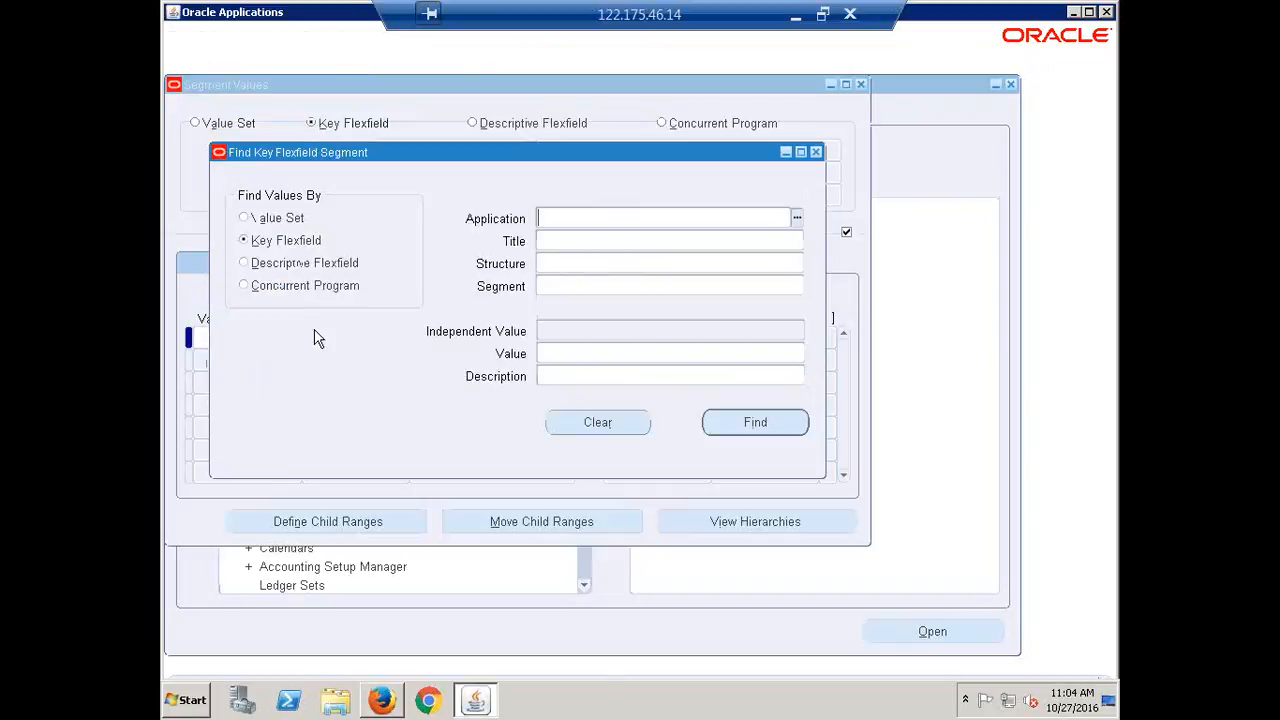
left_click(284, 222)
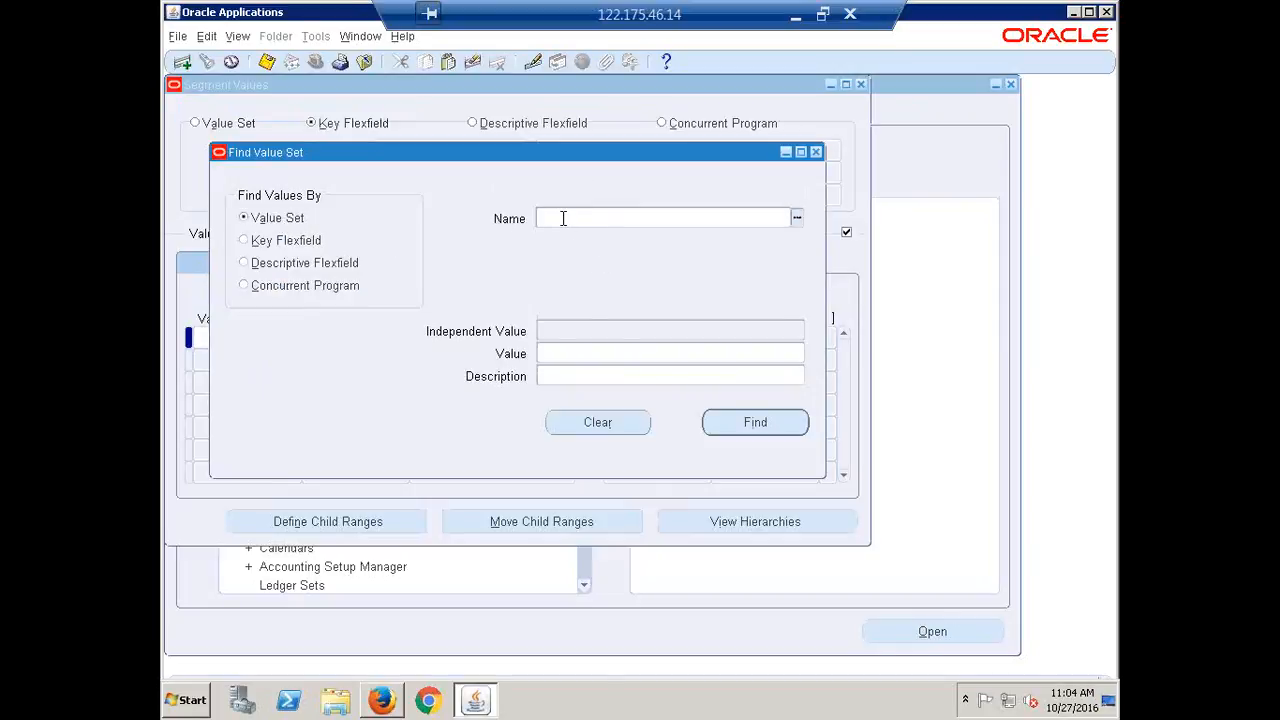
type("operations acc")
key("Tab")
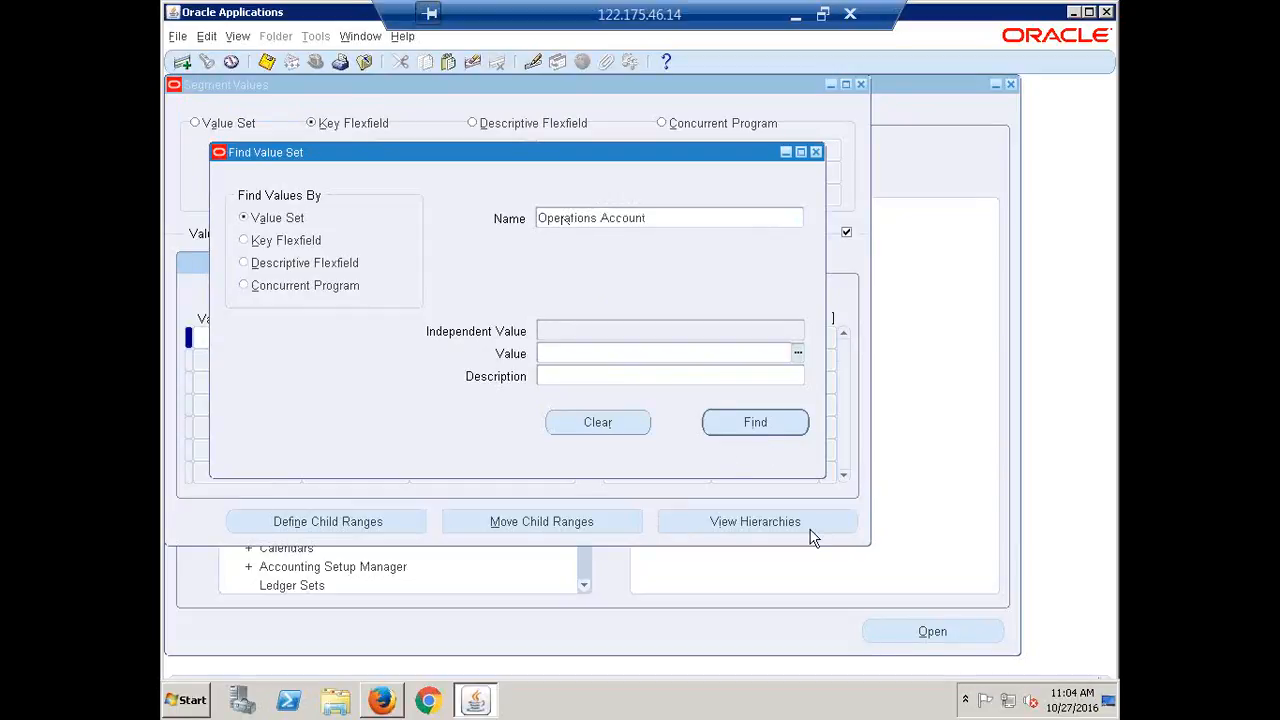
left_click(752, 423)
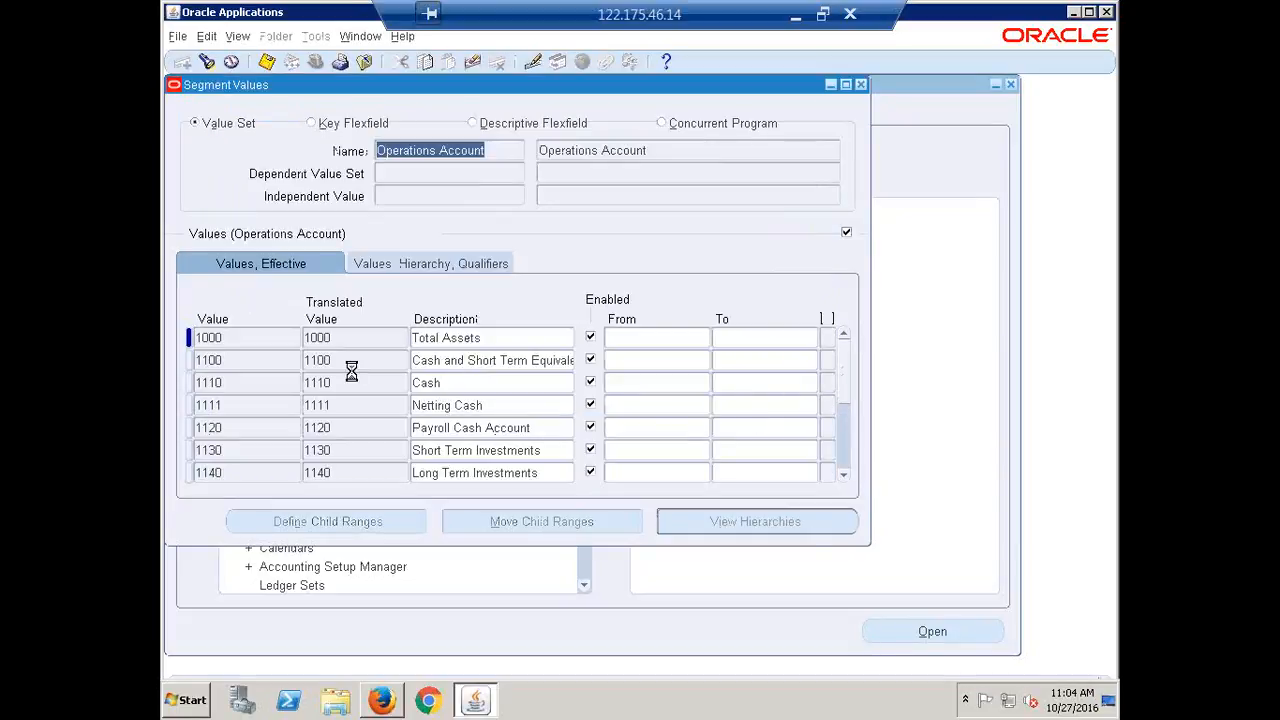
Scroll through the Operations Account segment values, then close the Segment Values window
scroll(351, 372, "down", 15)
scroll(351, 381, "down", 8)
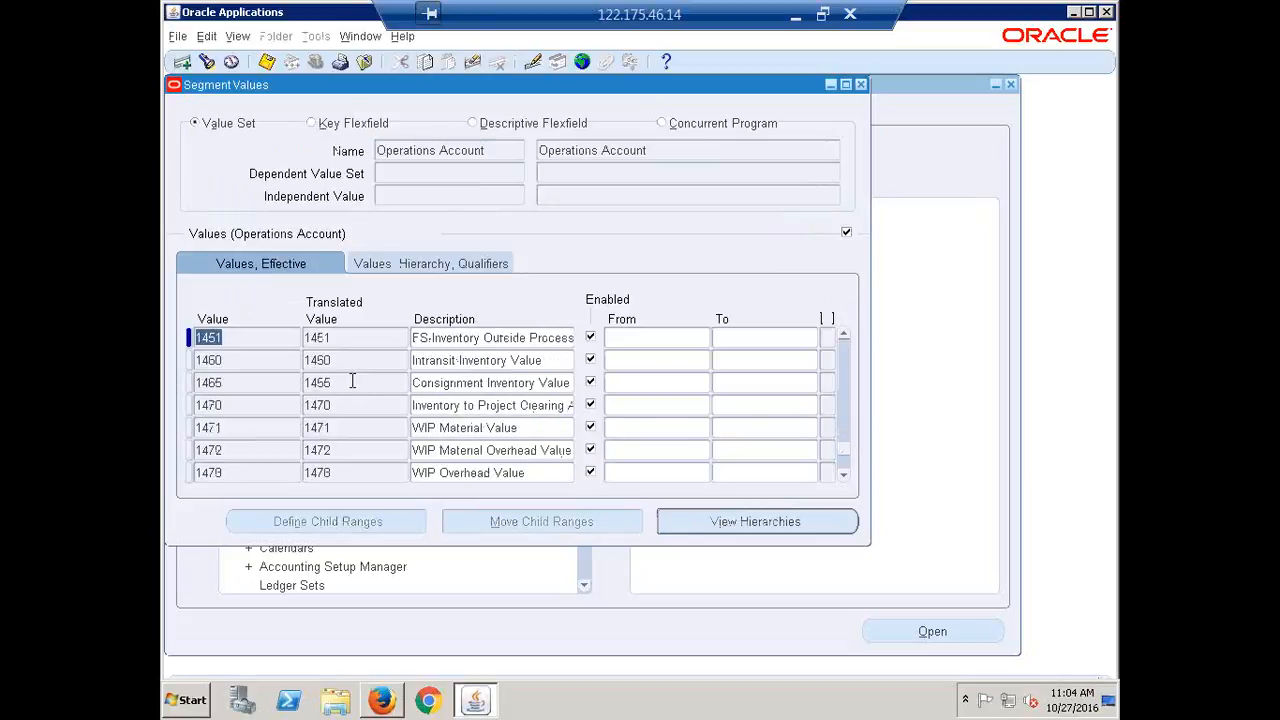
left_click(491, 150)
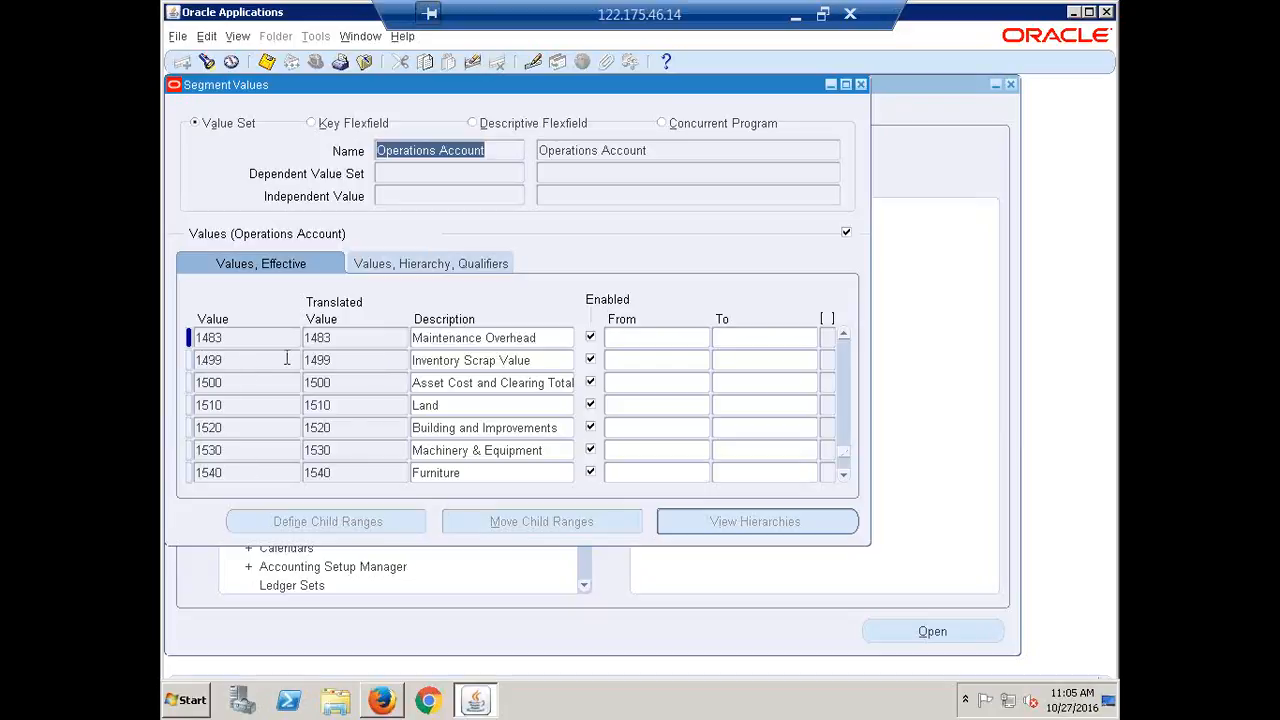
scroll(218, 368, "down", 6)
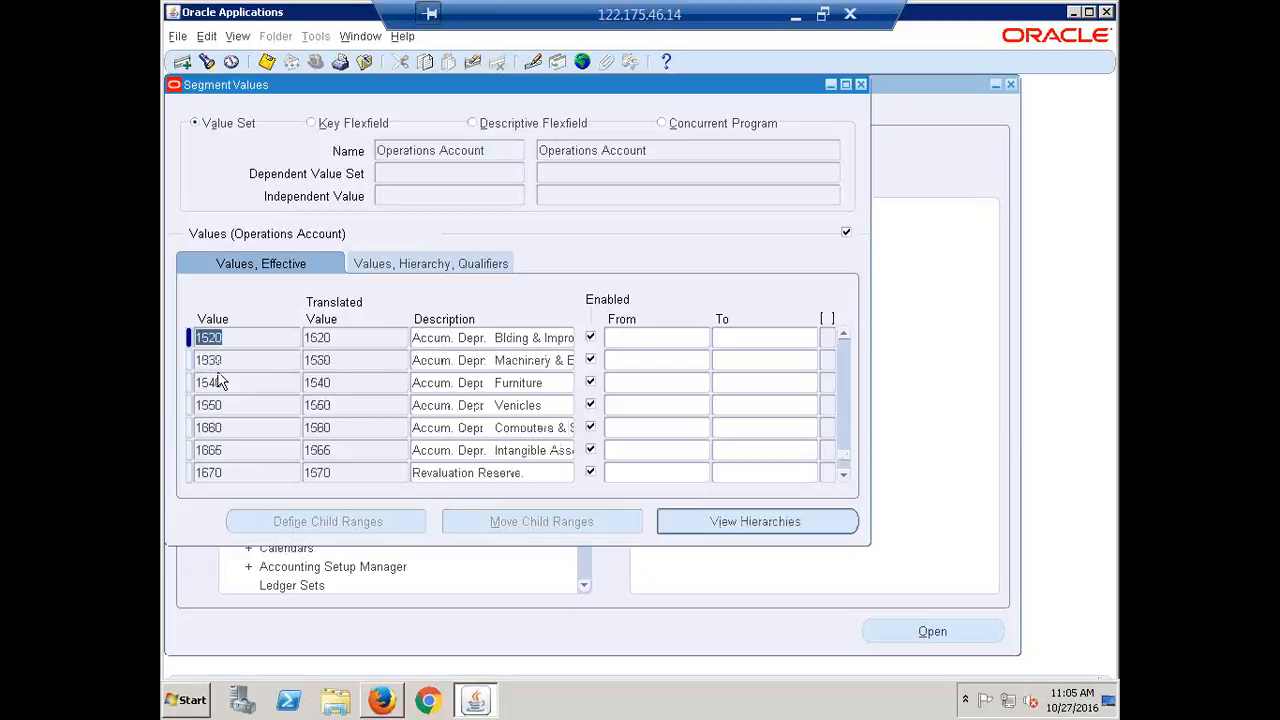
scroll(216, 378, "down", 6)
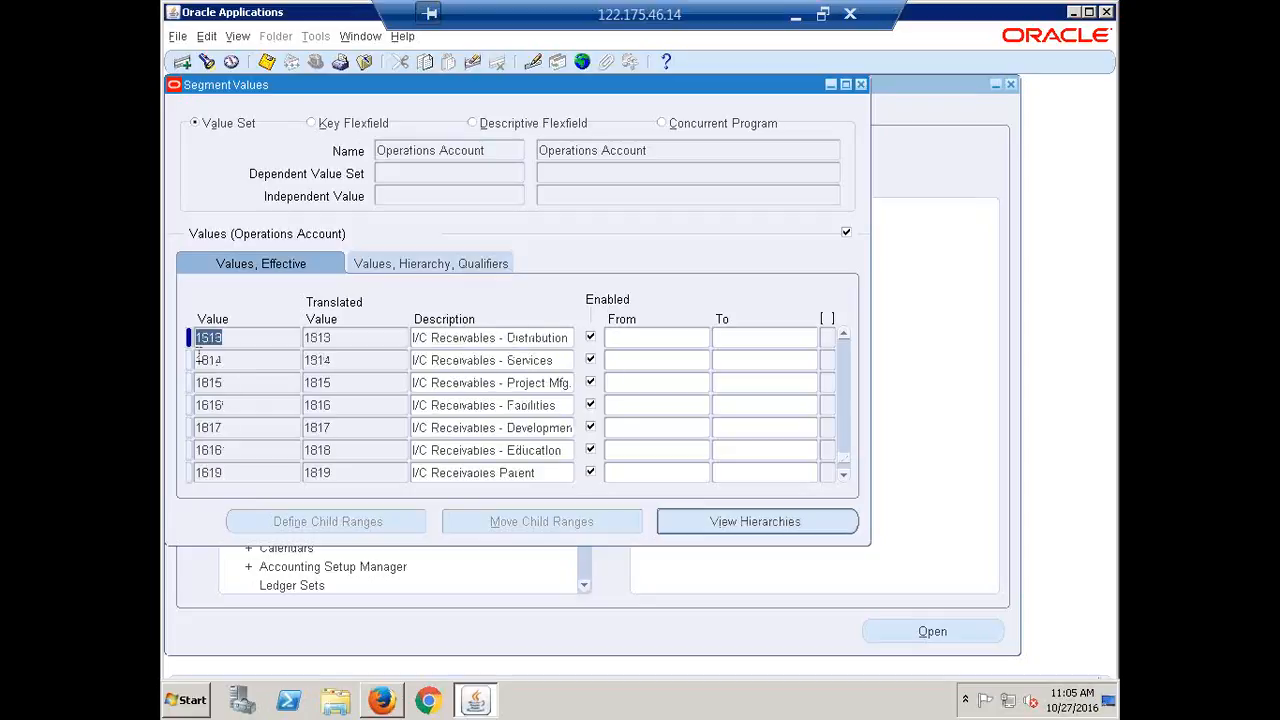
scroll(205, 360, "down", 12)
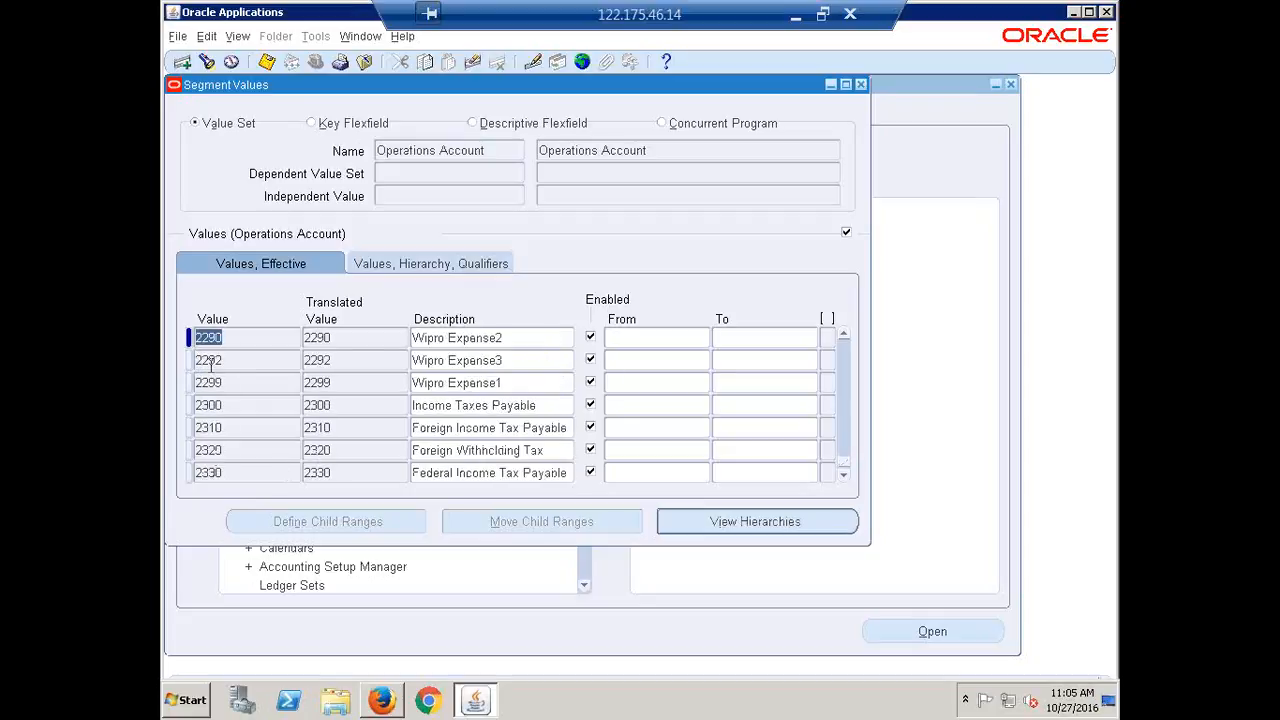
scroll(255, 452, "down", 10)
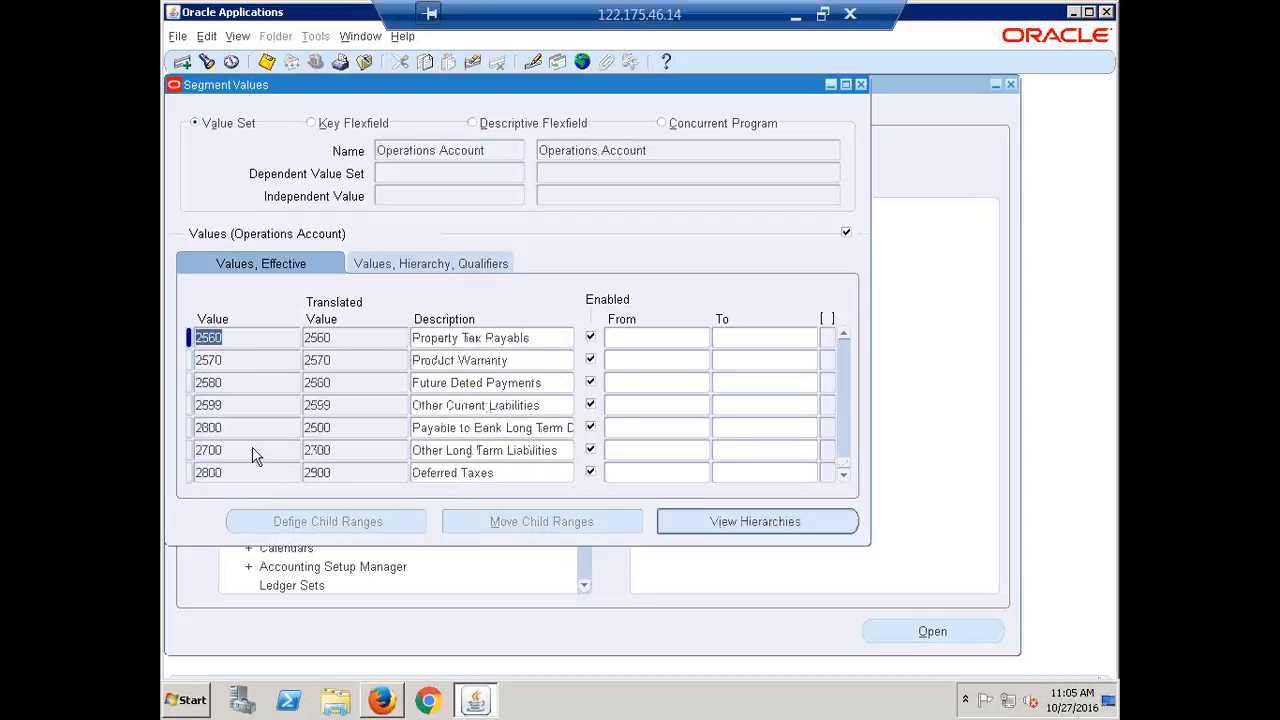
scroll(255, 455, "down", 10)
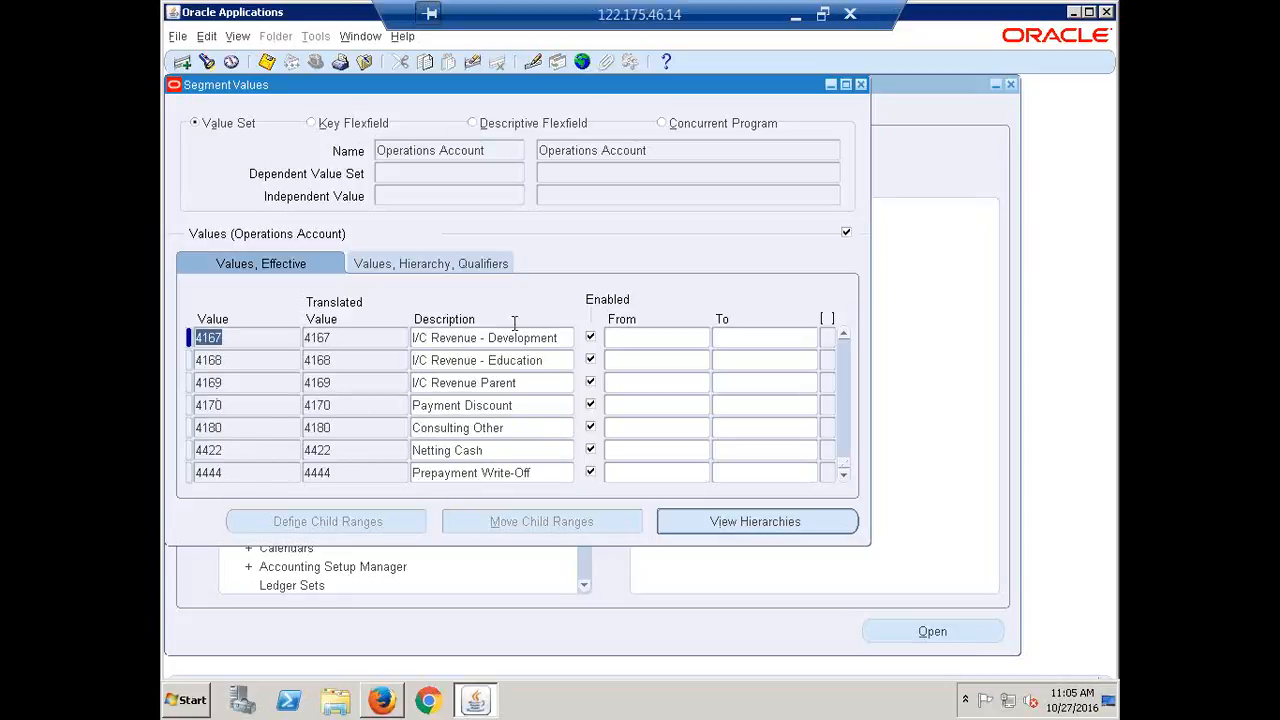
scroll(312, 445, "down", 5)
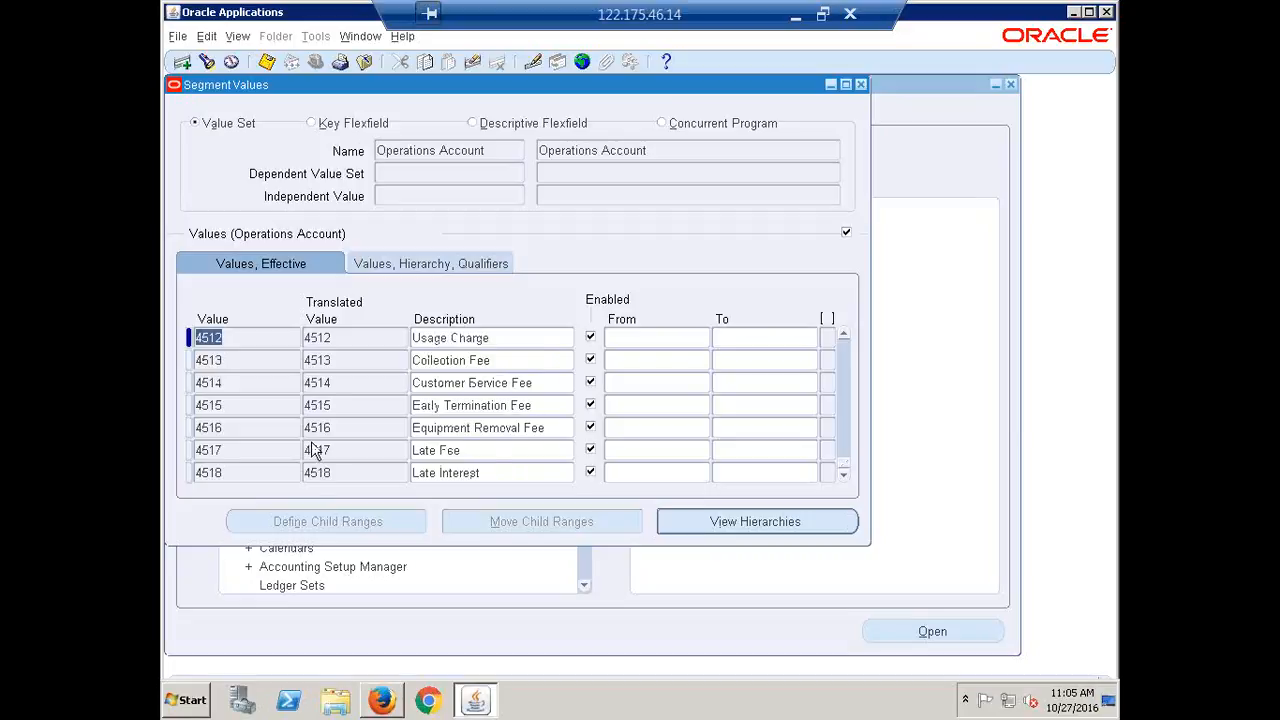
scroll(316, 450, "down", 5)
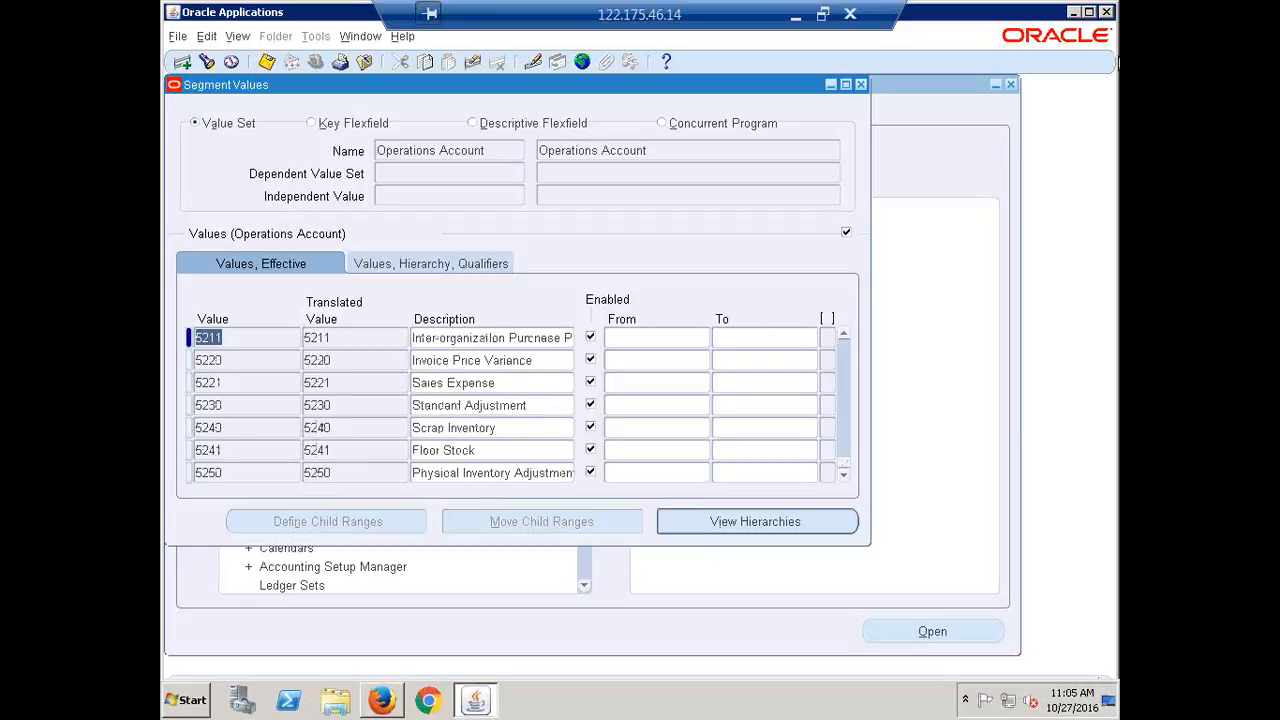
left_click(860, 85)
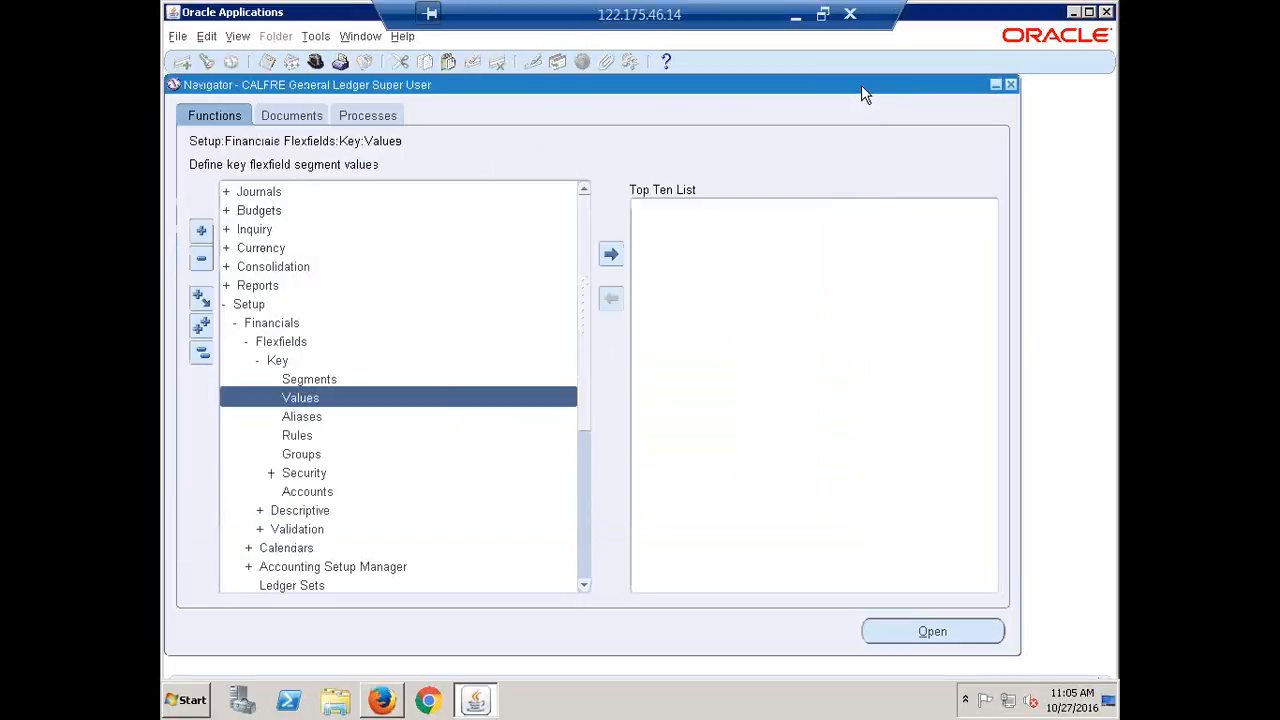
Open the Key Flexfield Segments form for the General Ledger application
left_click(200, 356)
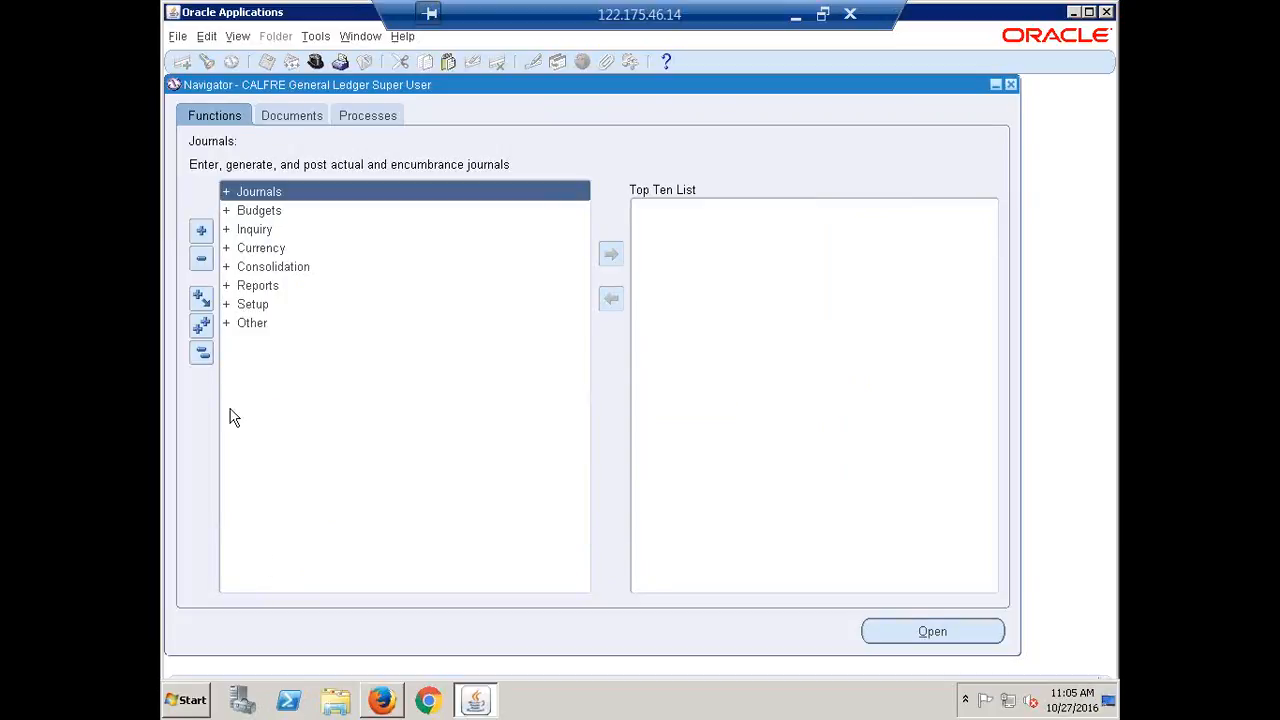
key("ctrl+l")
type("key Flexfield %")
key("Down")
key("Return")
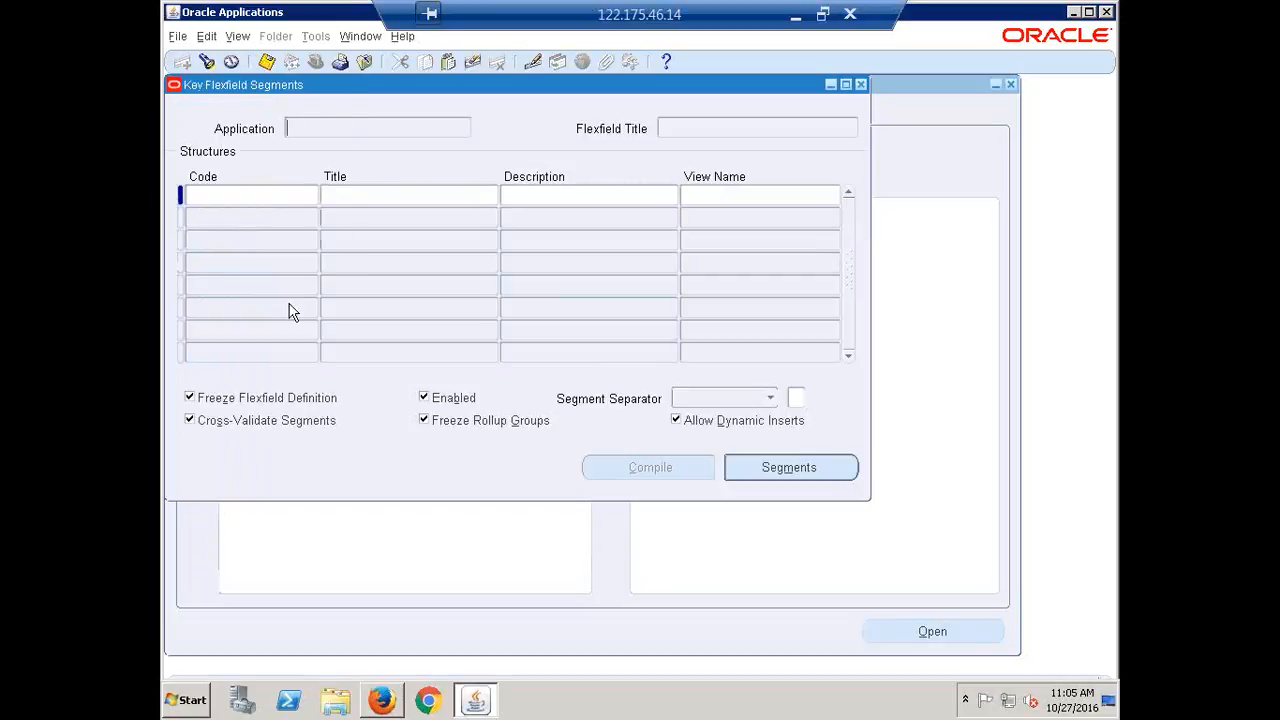
type("general Ledger%")
key("Return")
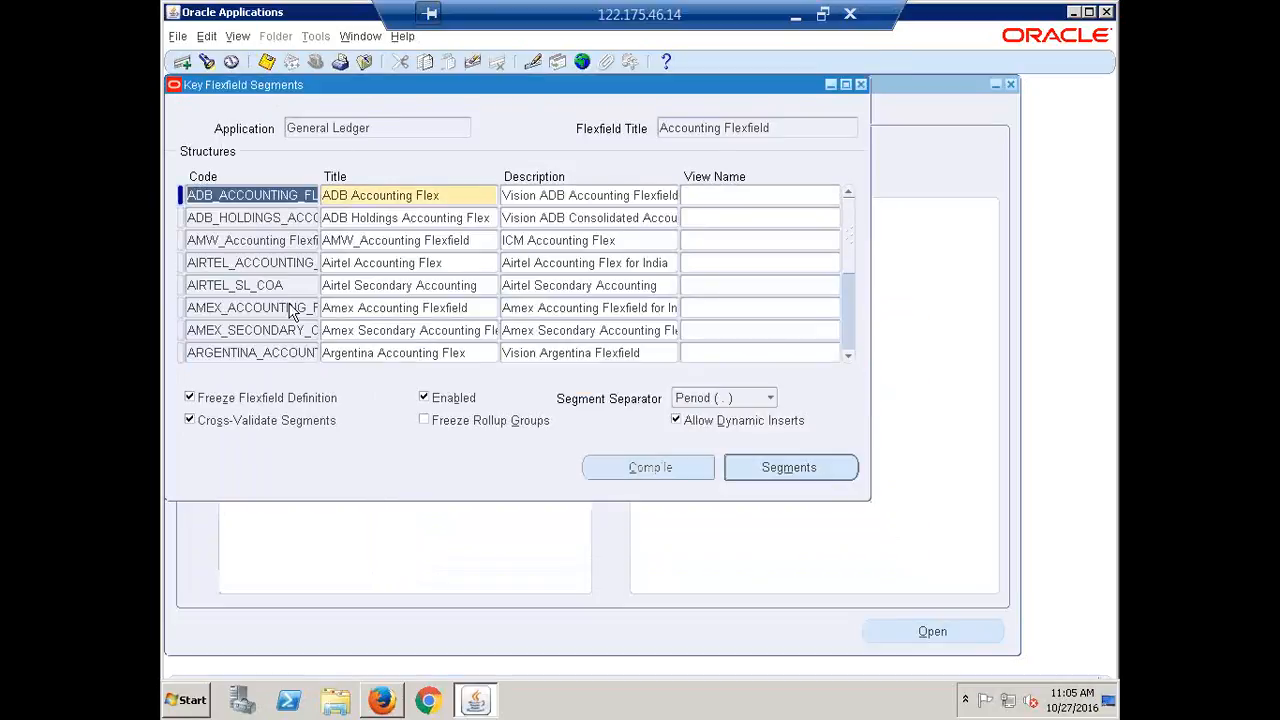
Find the CALFRE Accounting Flexfield structure and show its segments
key("alt+v")
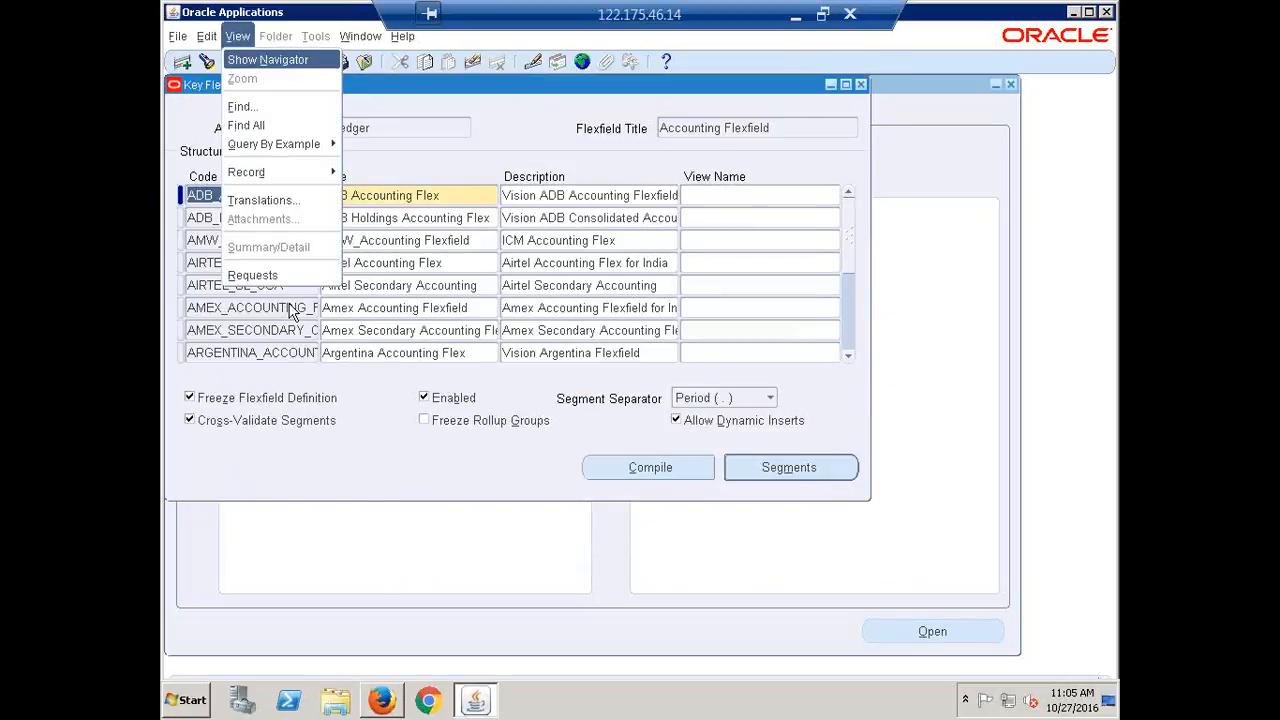
key("f")
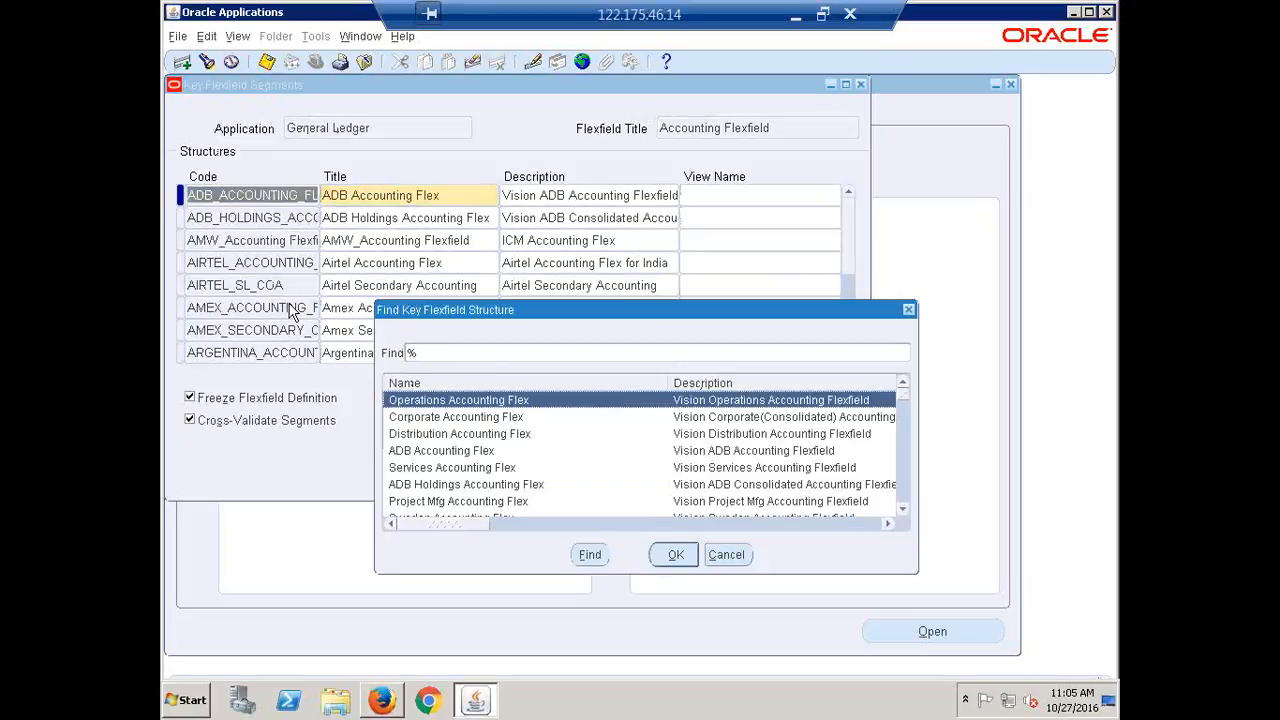
type("ca")
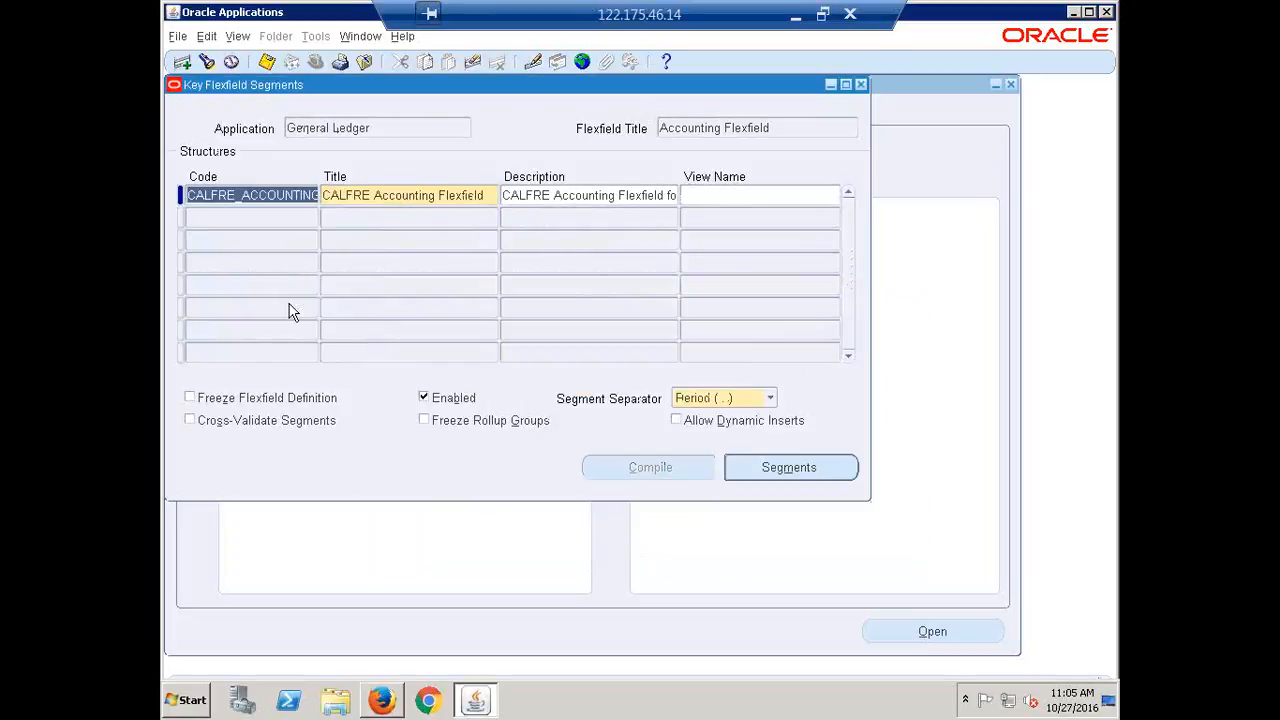
left_click(307, 197)
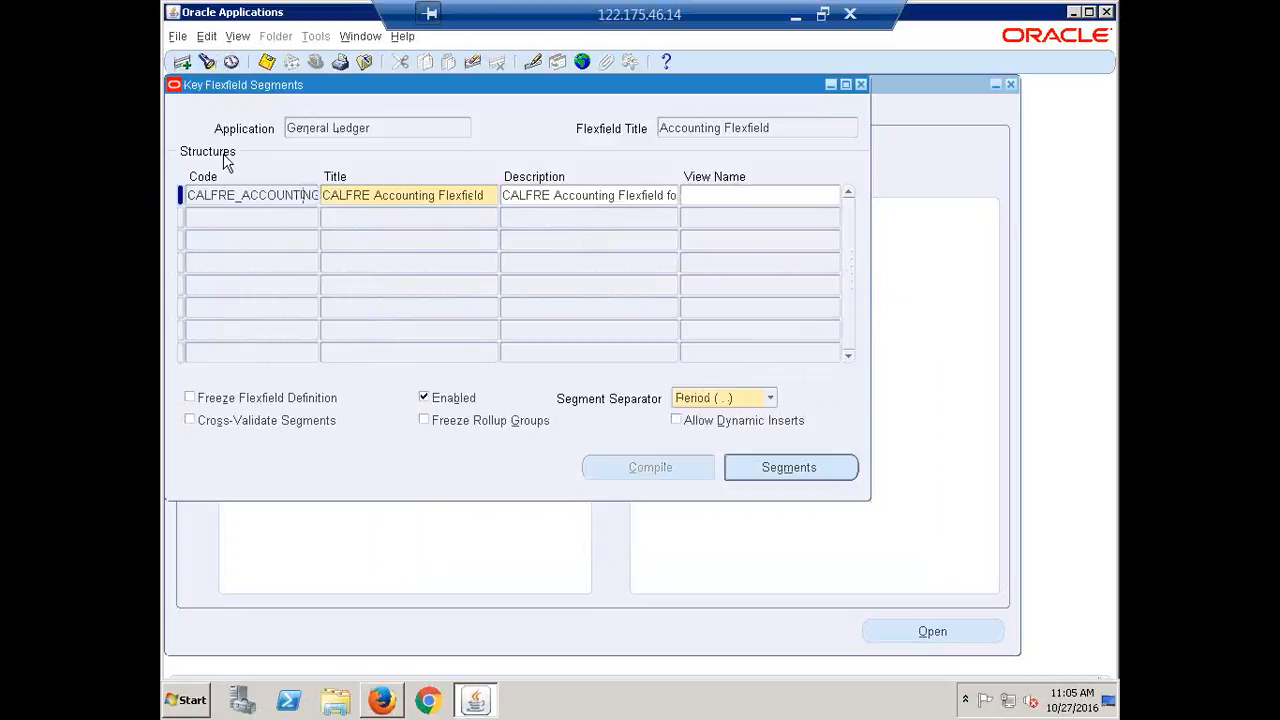
left_click(789, 469)
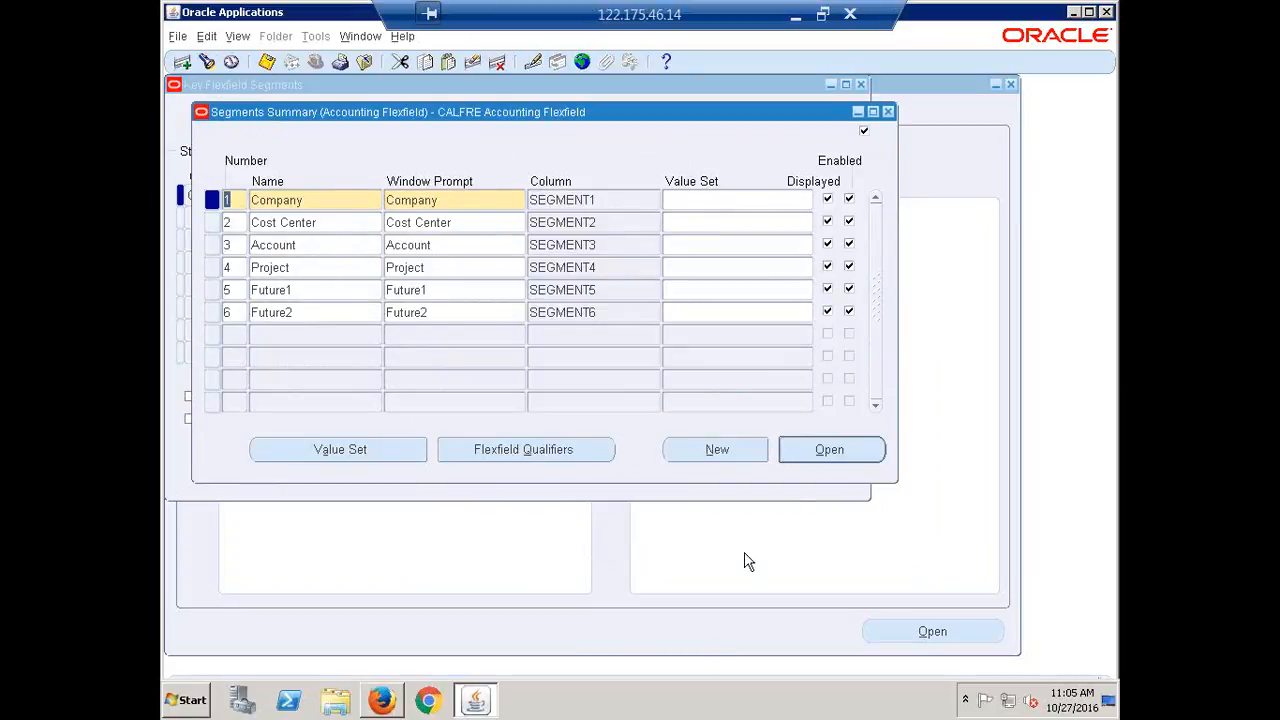
Name a new value set 'CALFRE Company' and set its List Type to List of Values
left_click(338, 450)
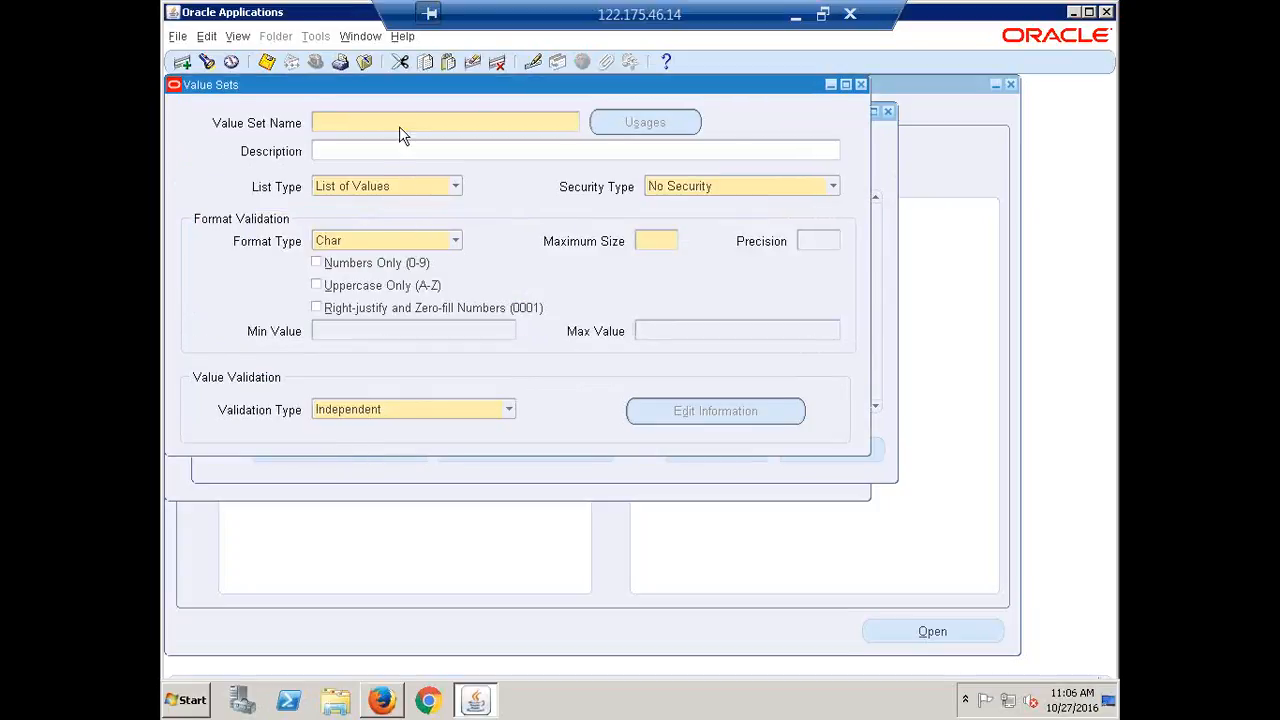
left_click_drag(404, 96, 510, 173)
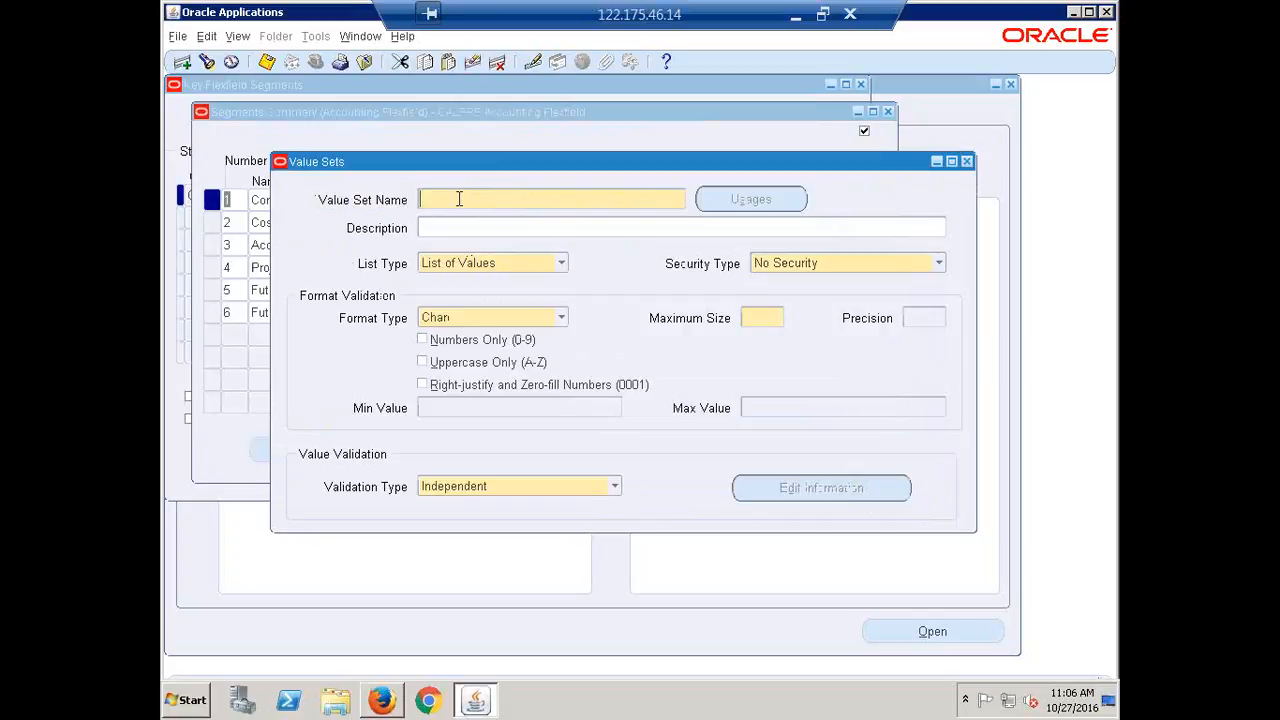
type("CALFRE Company")
key("Tab")
left_click(561, 263)
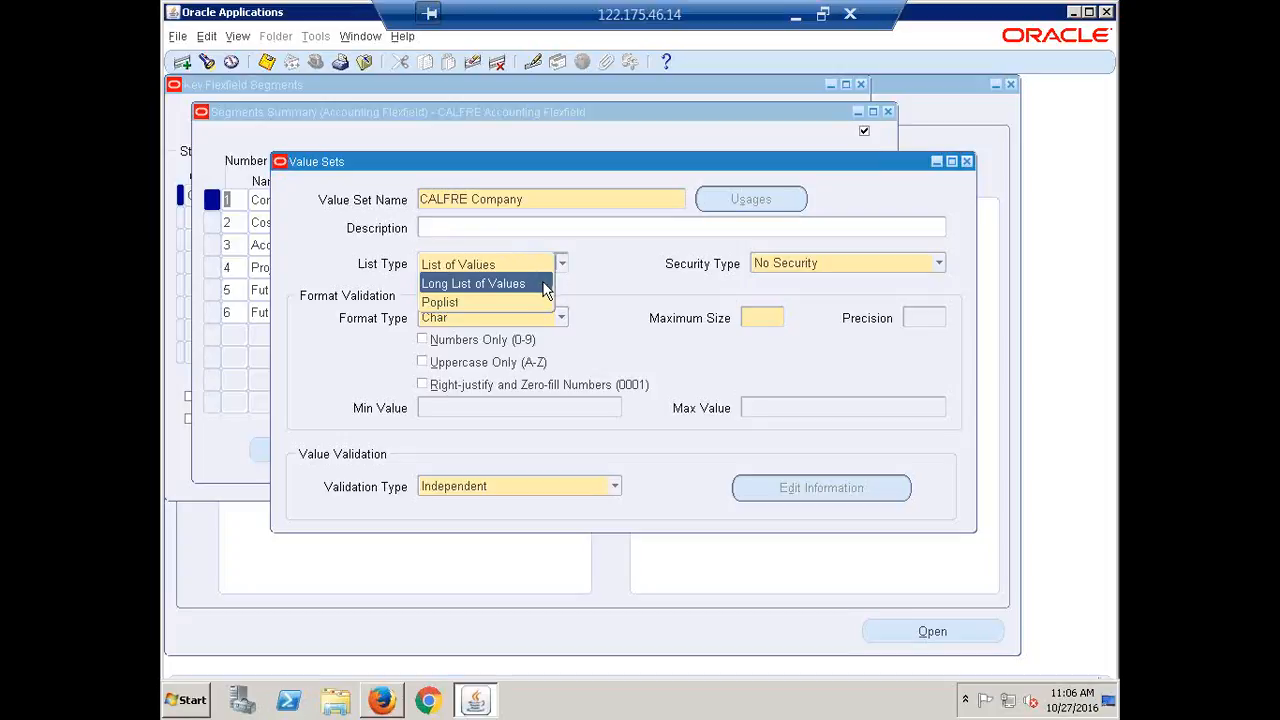
left_click(462, 264)
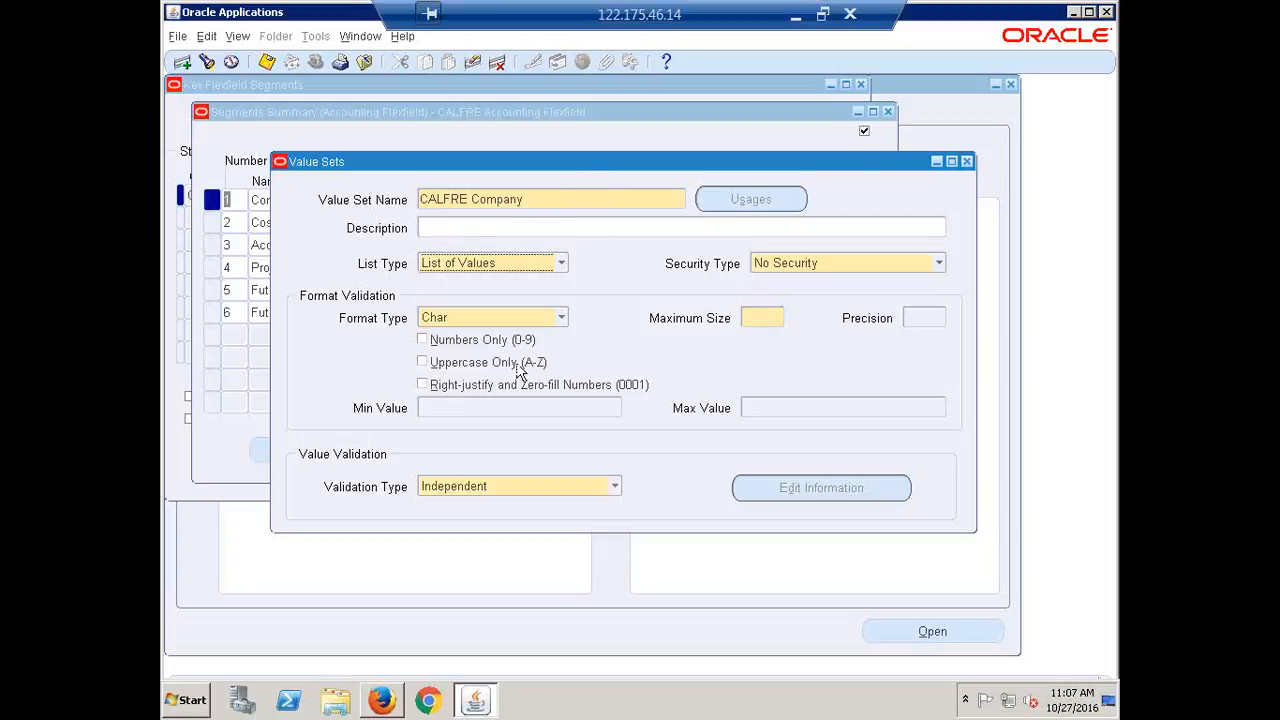
left_click(561, 318)
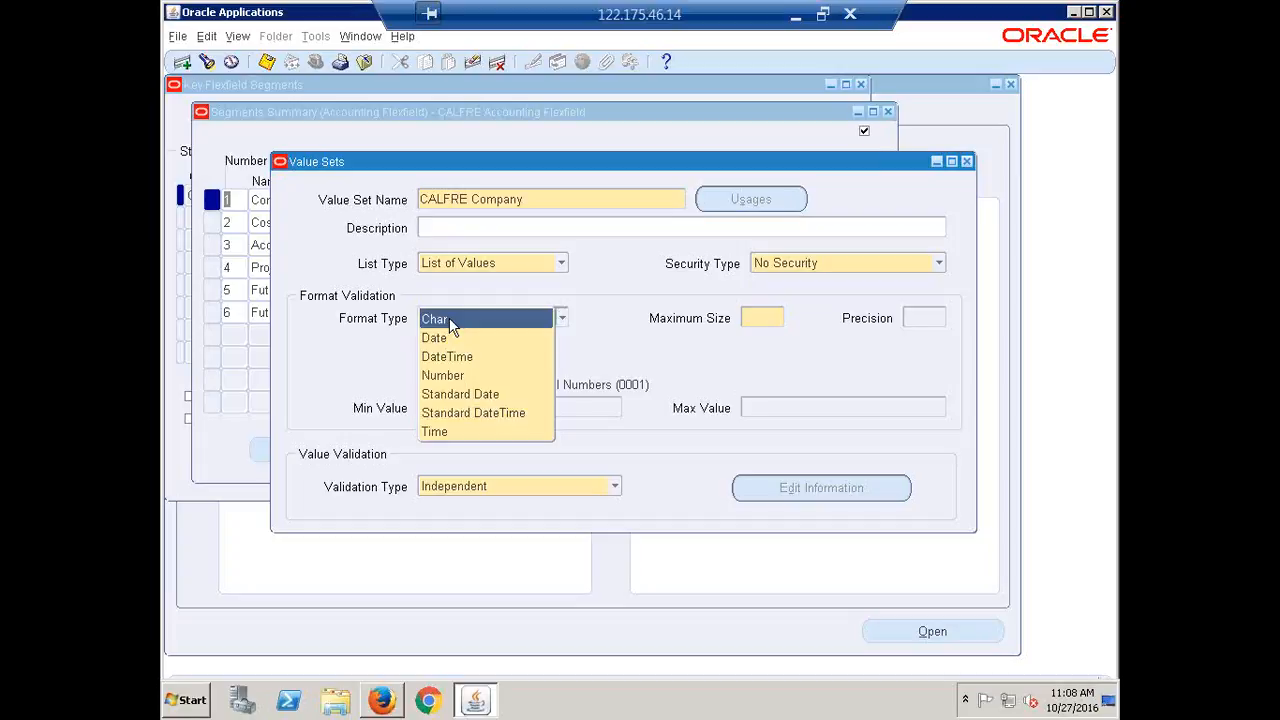
Set CALFRE Company to Char format, maximum size 4, right-justified and zero-filled
left_click(452, 322)
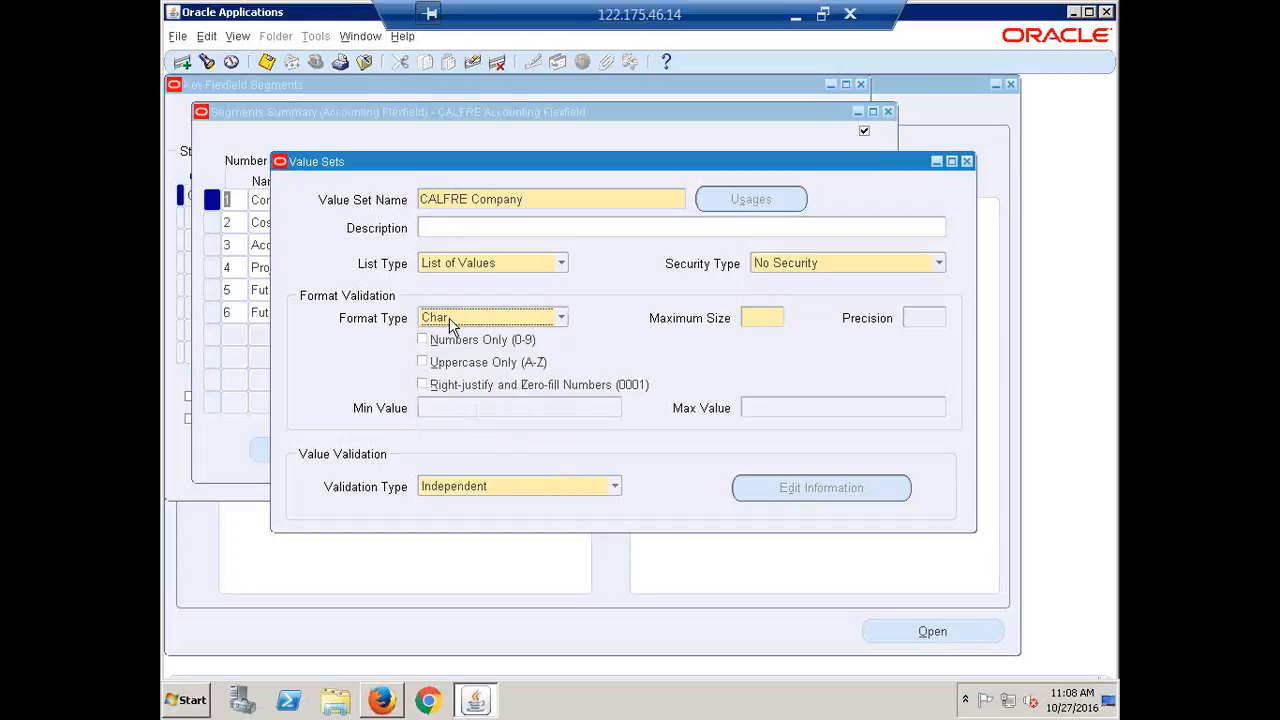
left_click(754, 316)
left_click(423, 385)
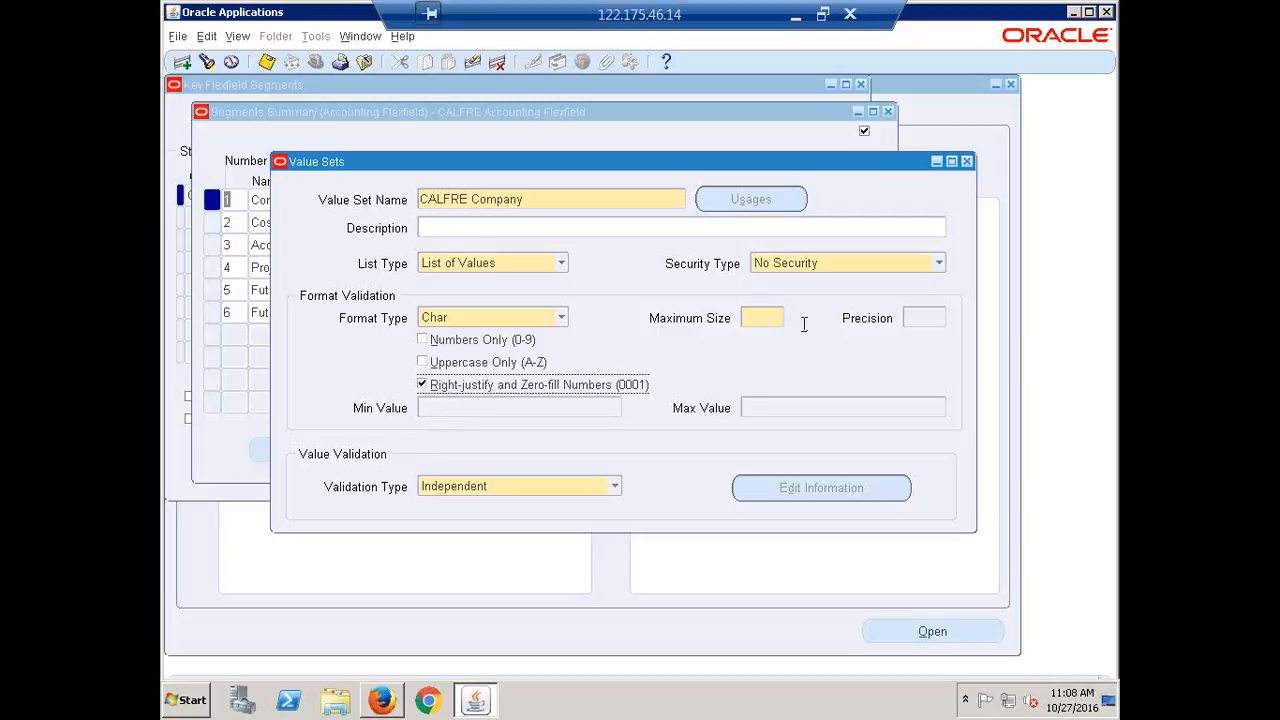
left_click(756, 324)
left_click(754, 322)
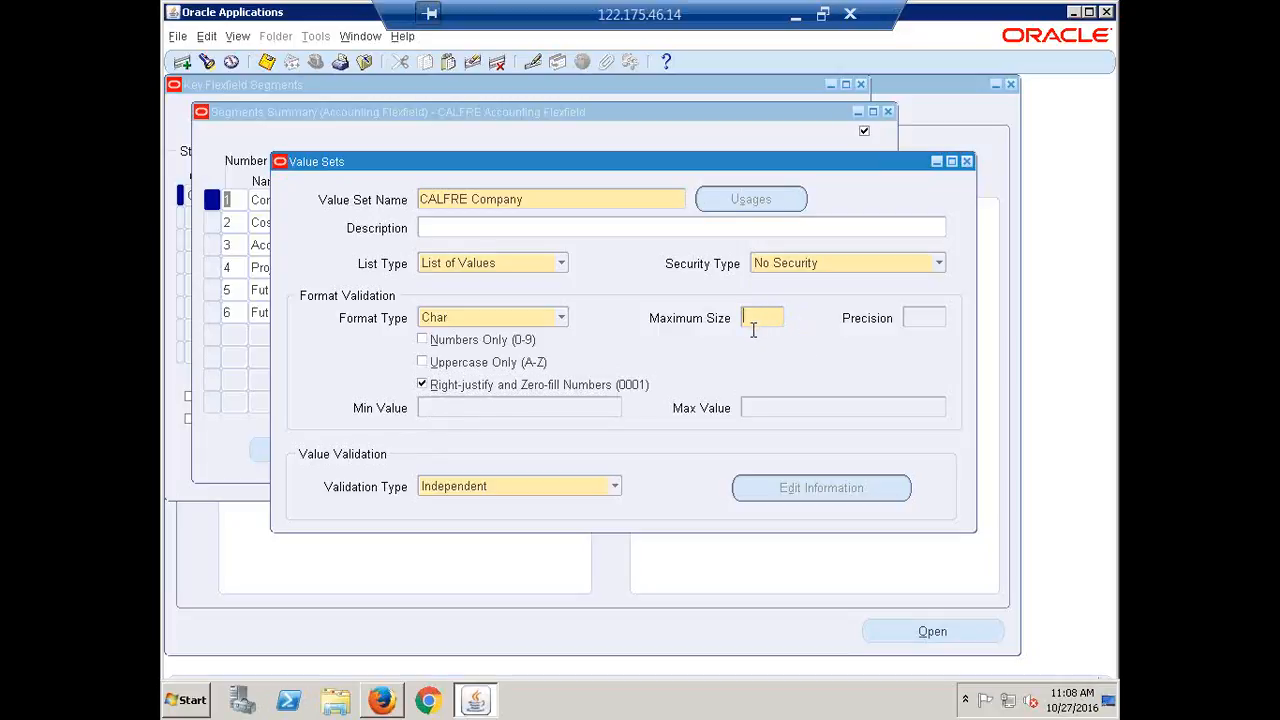
type("4")
key("Tab")
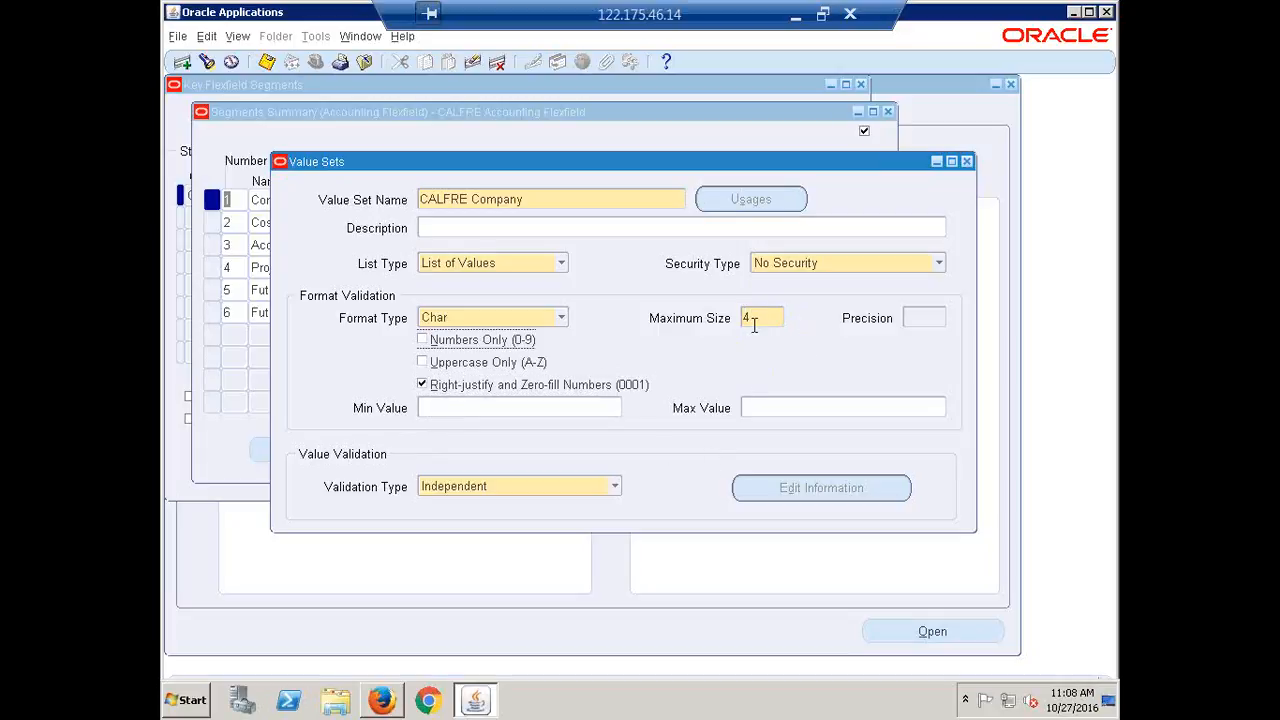
Enter minimum 3000 and maximum 4000, then clear both so no range applies
left_click(537, 406)
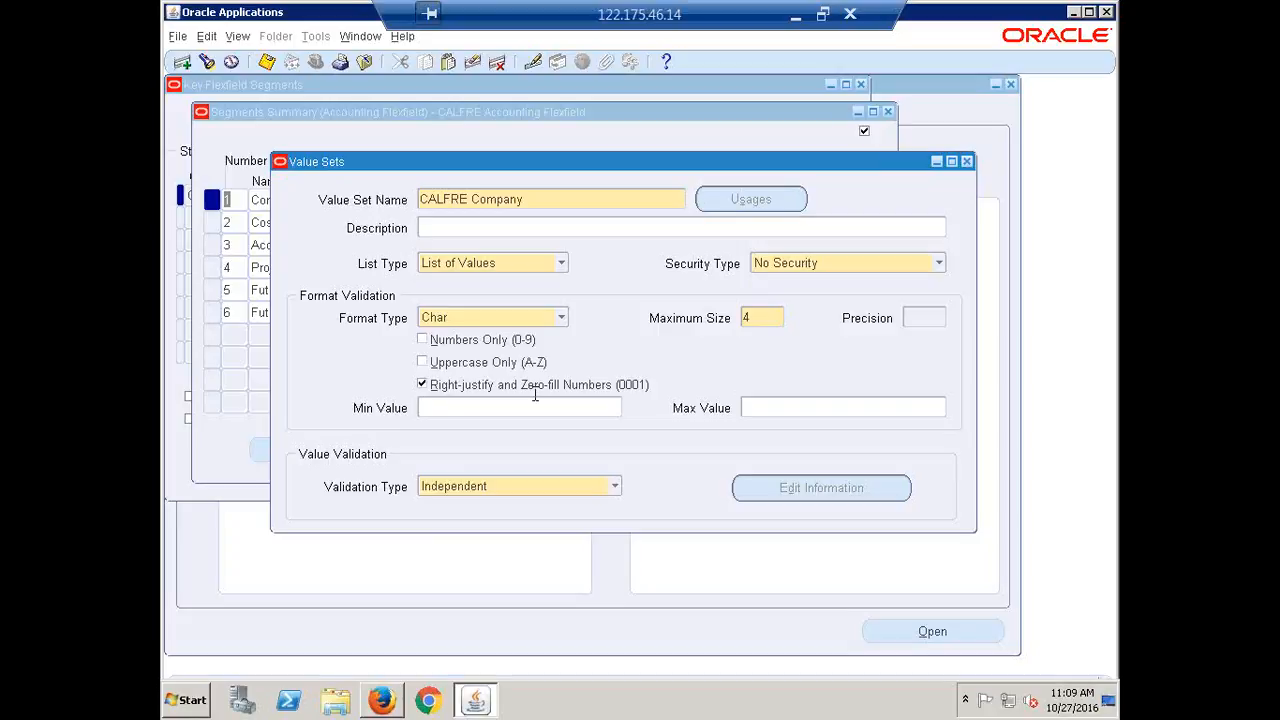
type("3000")
key("Tab")
type("4000")
double_click(505, 400)
key("BackSpace")
double_click(796, 408)
key("BackSpace")
Switch the CALFRE Company validation type from Independent to None
left_click(611, 487)
left_click(574, 487)
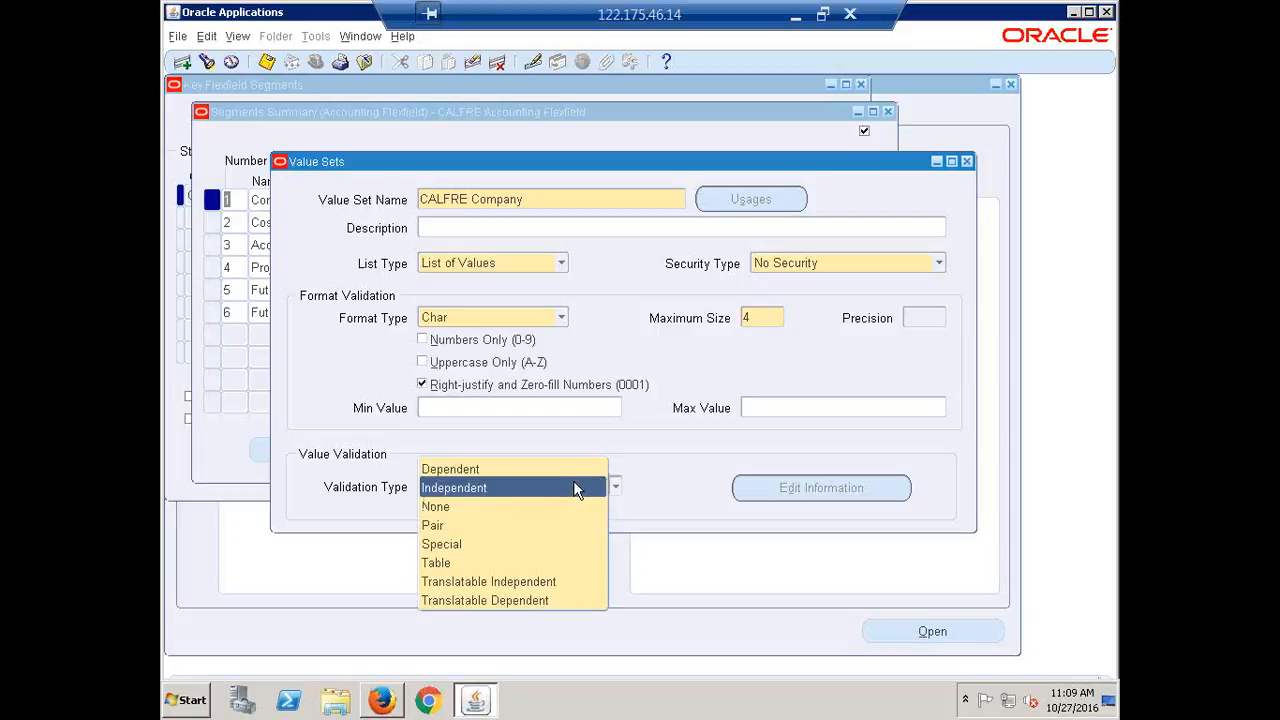
left_click(456, 507)
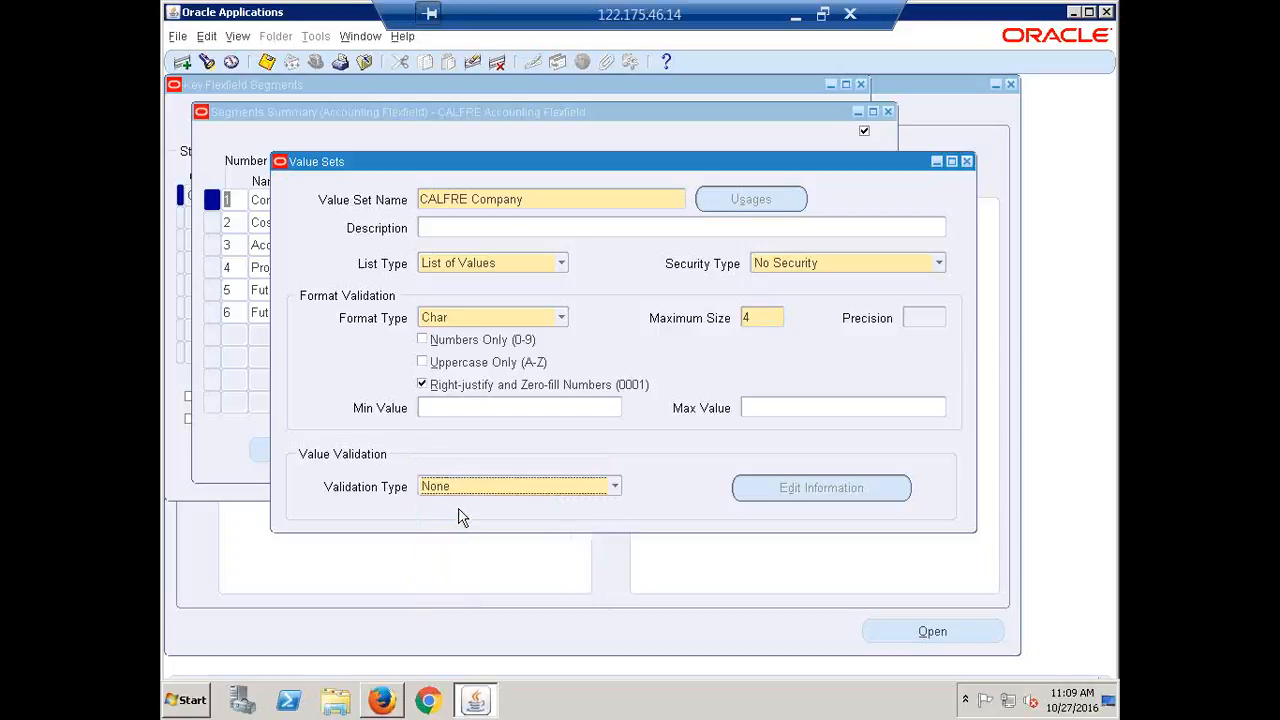
left_click(614, 487)
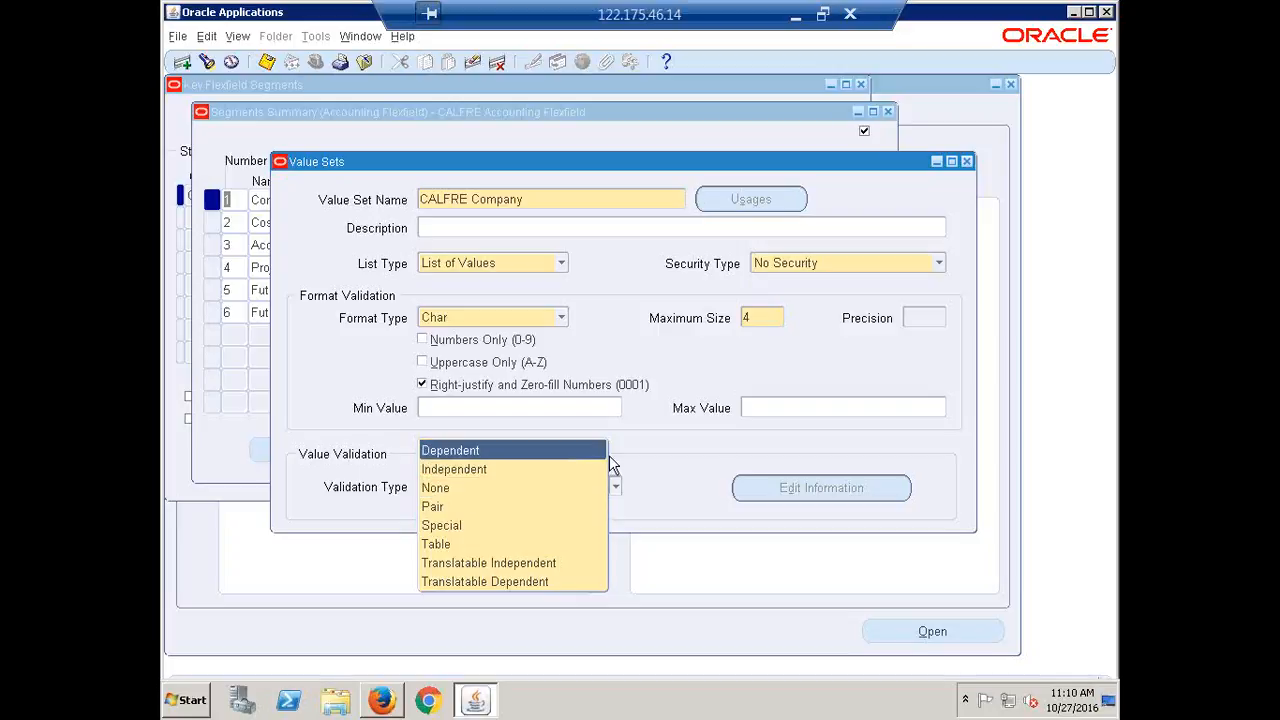
Keep None in the validation list and edit the existing value set name
left_click(714, 446)
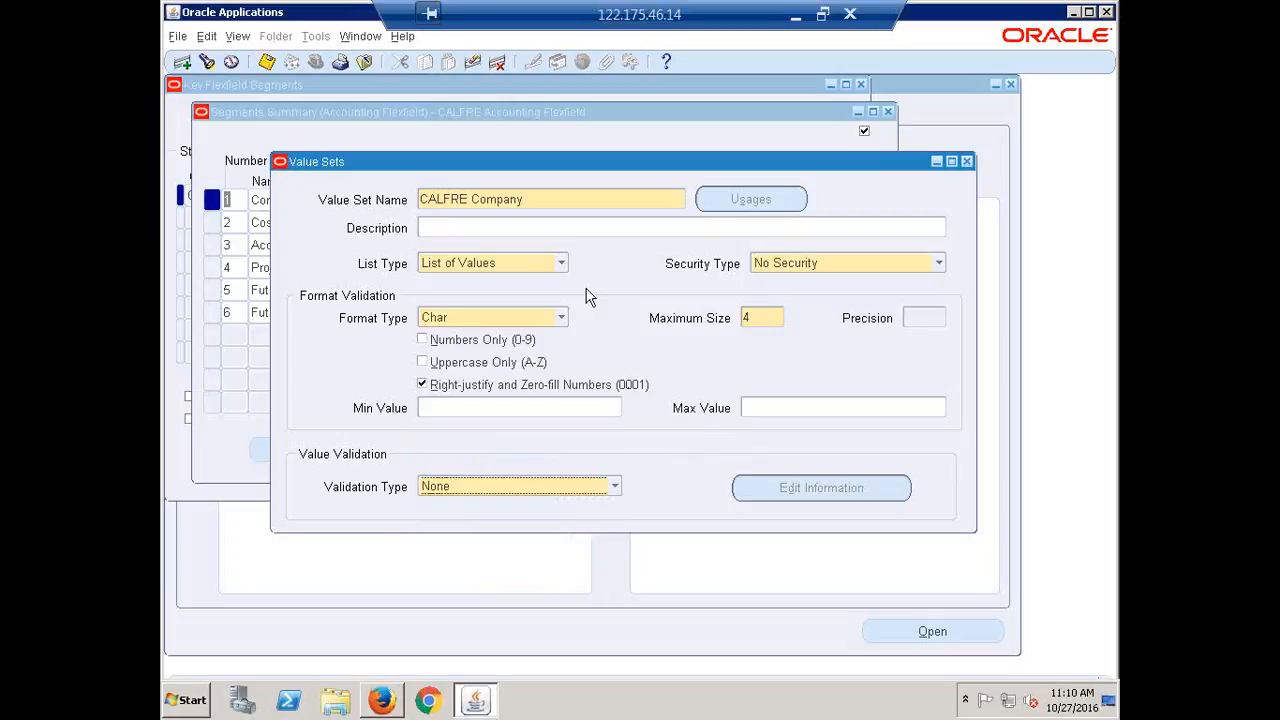
left_click(748, 320)
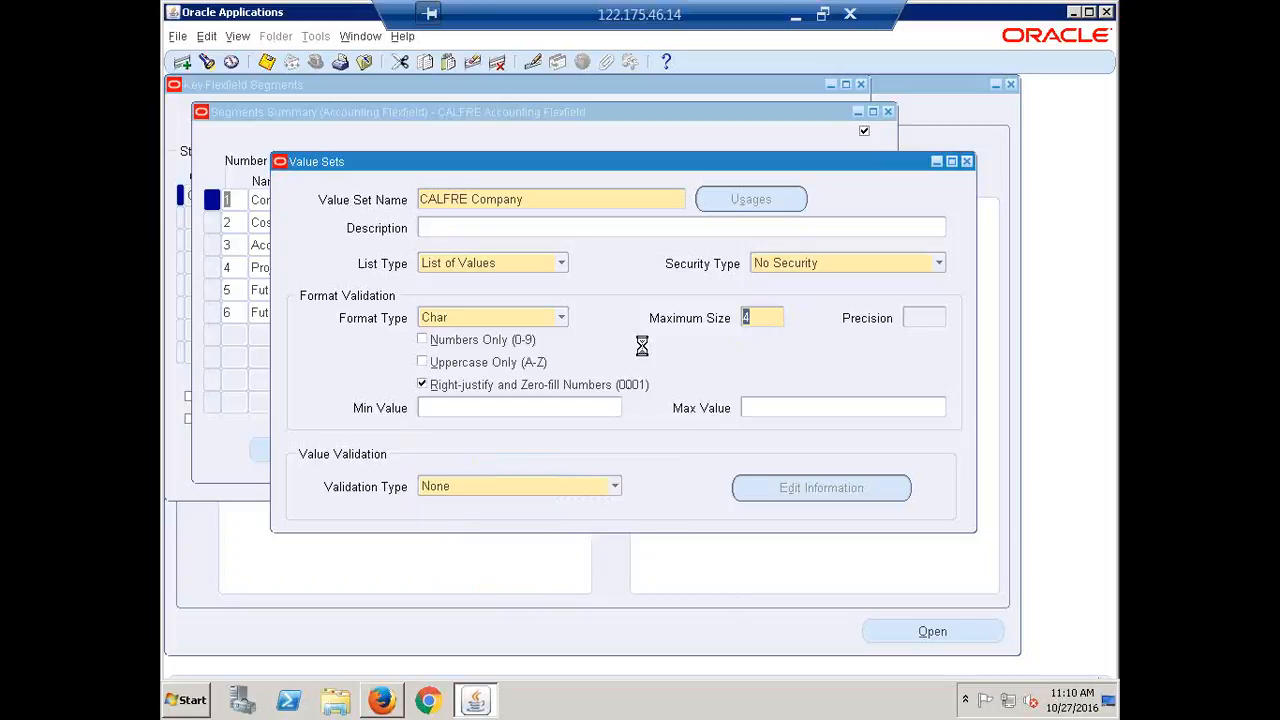
left_click(530, 198)
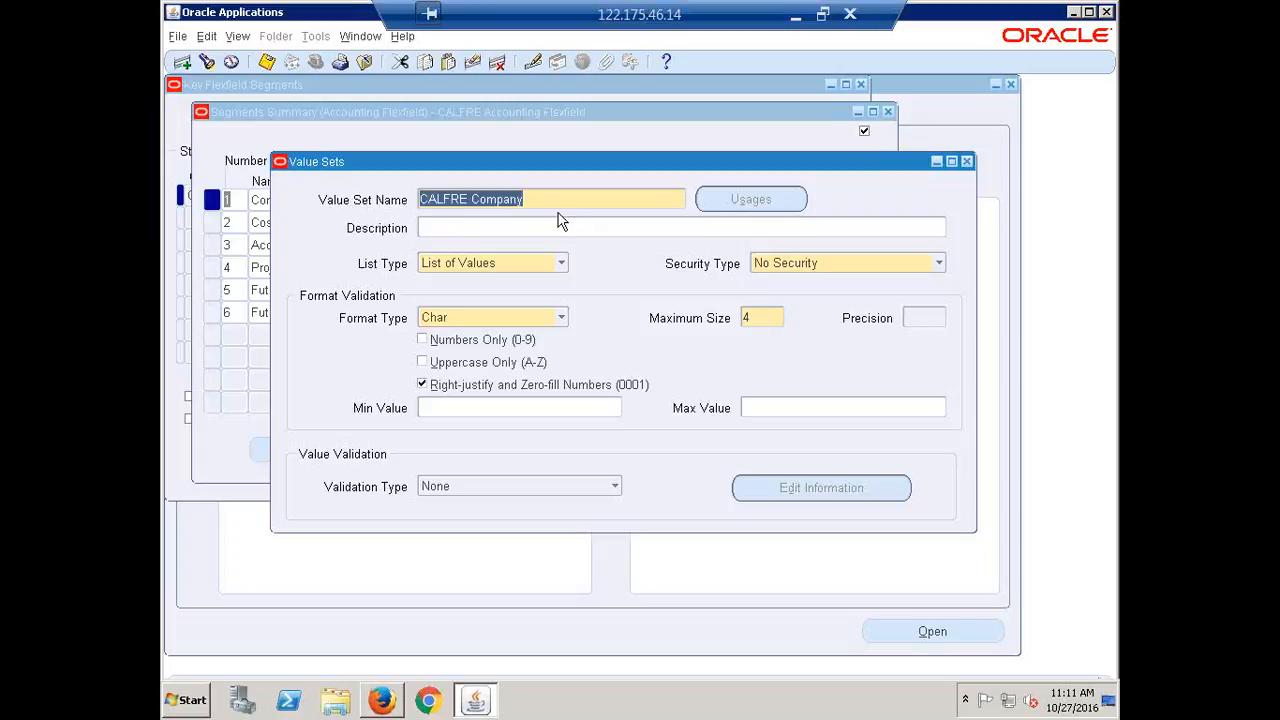
left_click(616, 487)
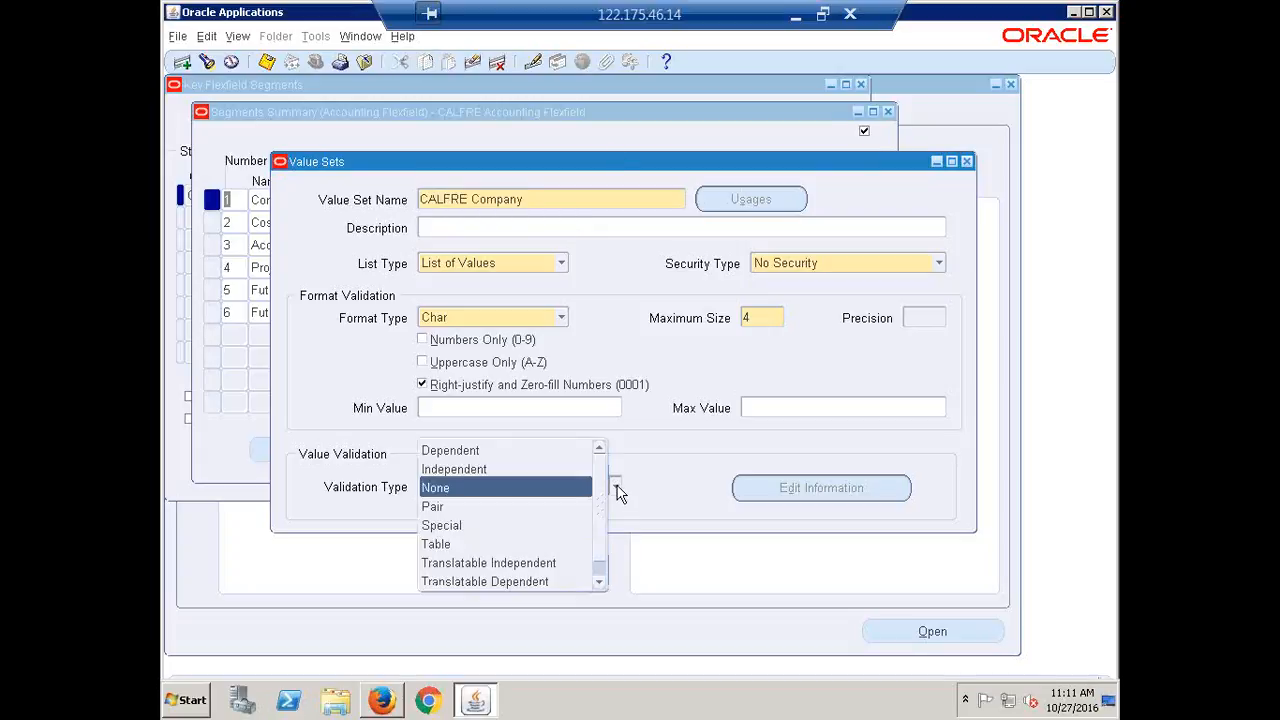
left_click(560, 193)
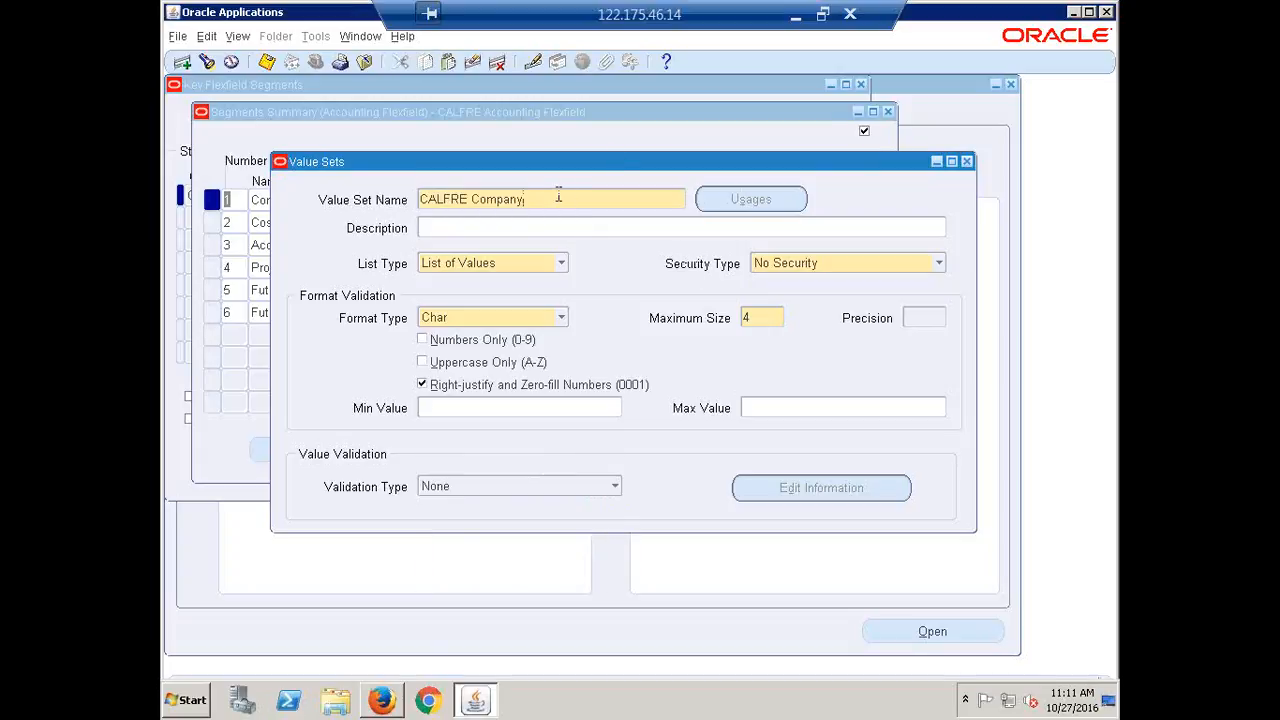
left_click_drag(436, 199, 404, 200)
type("11")
triple_click(423, 207)
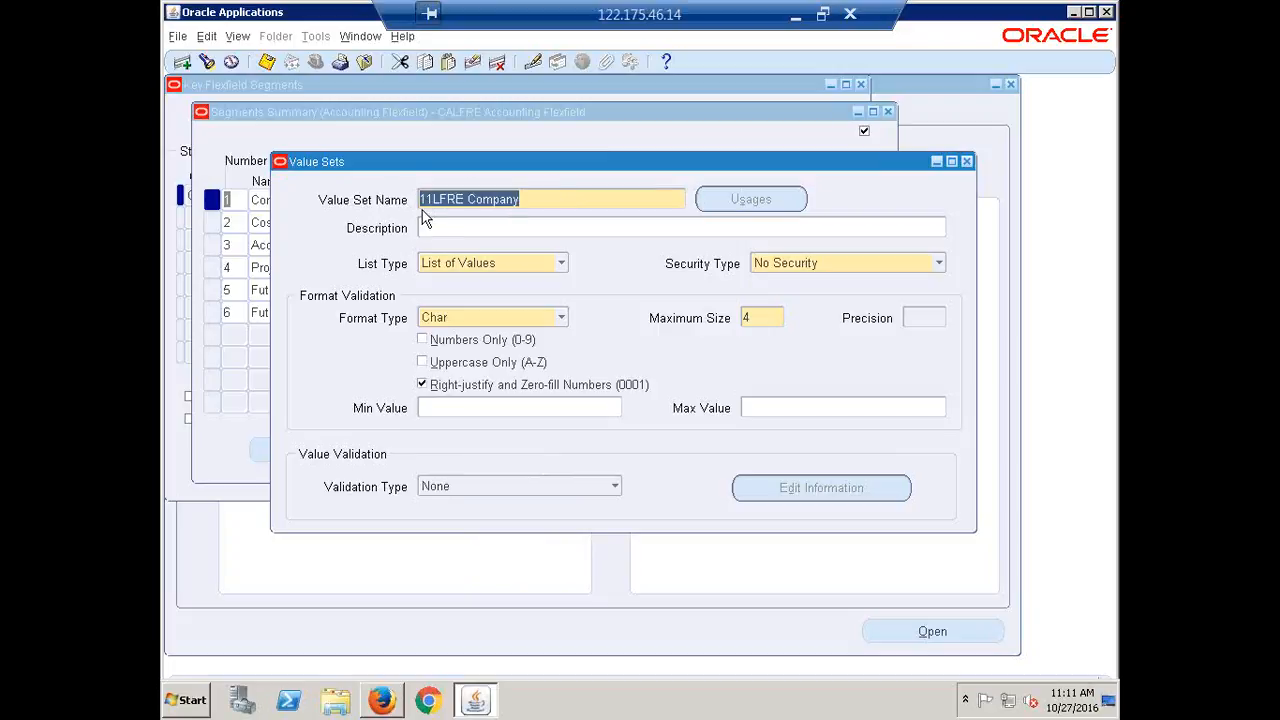
Re-enter CALFRE Company in a new record: size 4, right-justified, zero-filled, then start another blank record
left_click(183, 66)
type("ca")
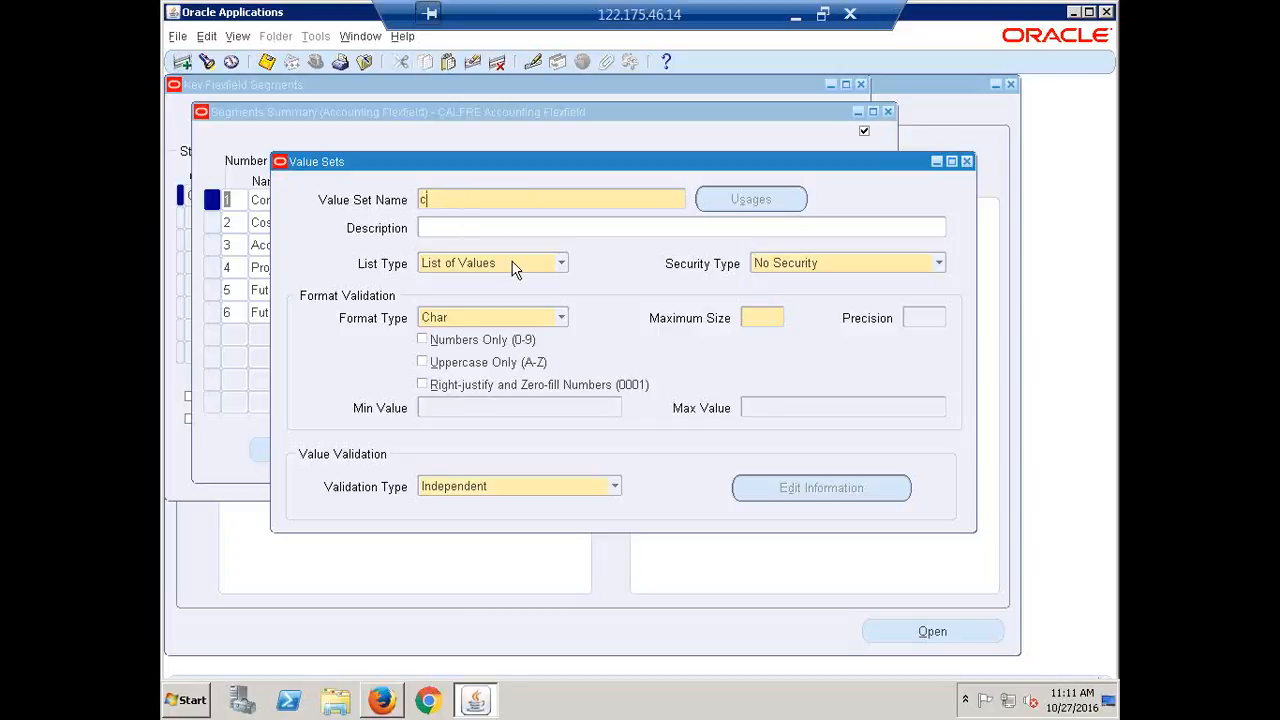
key("BackSpace")
key("BackSpace")
type("CALFRE Companyj")
key("Tab")
left_click(780, 318)
type("4")
left_click(503, 388)
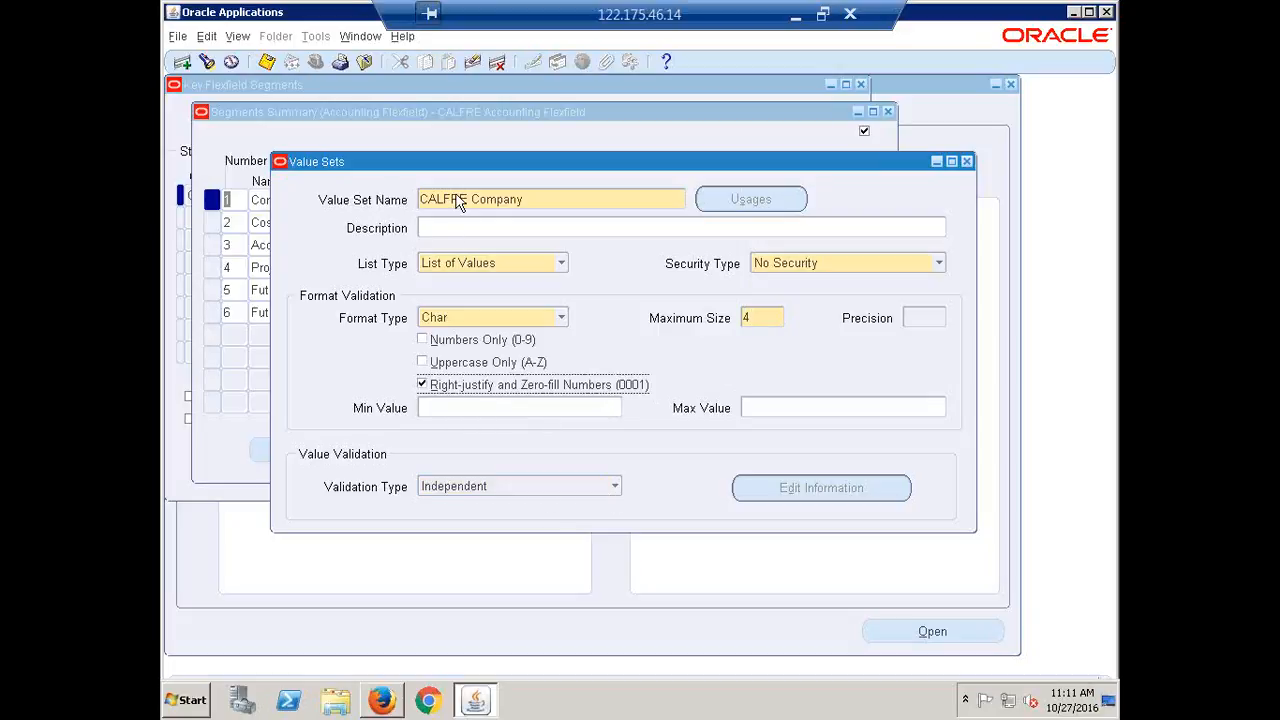
double_click(527, 199)
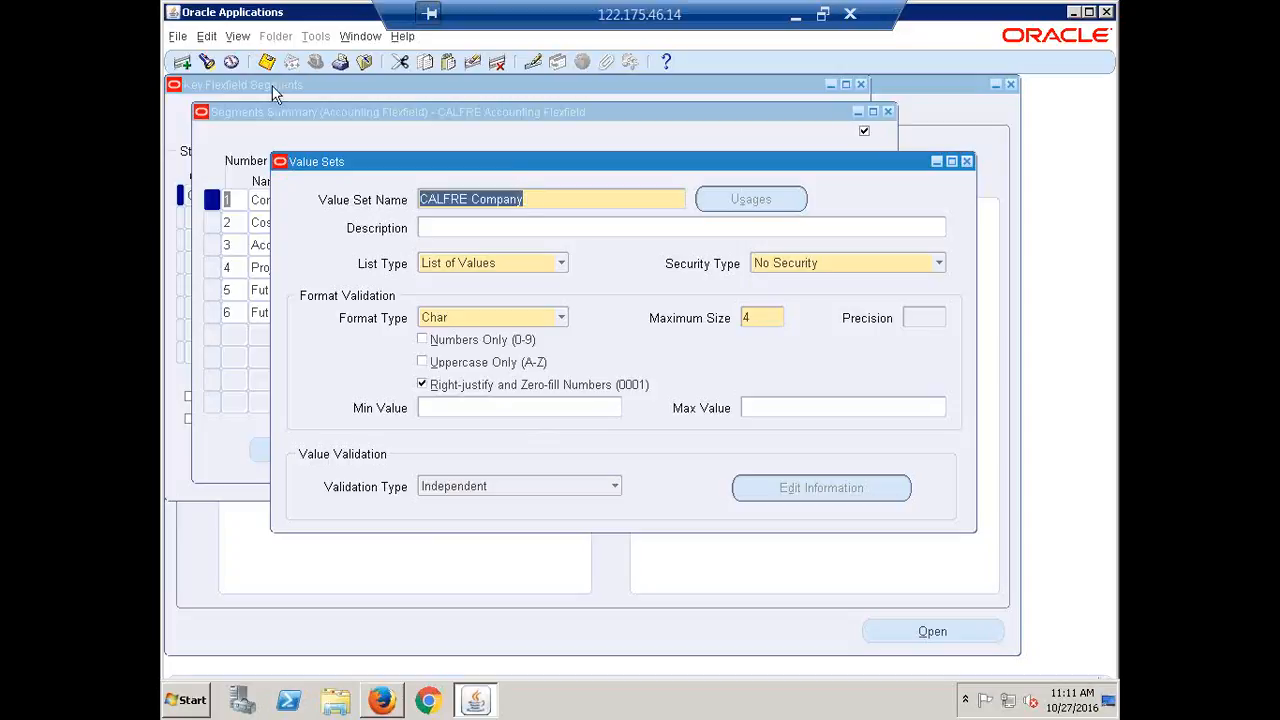
left_click(184, 63)
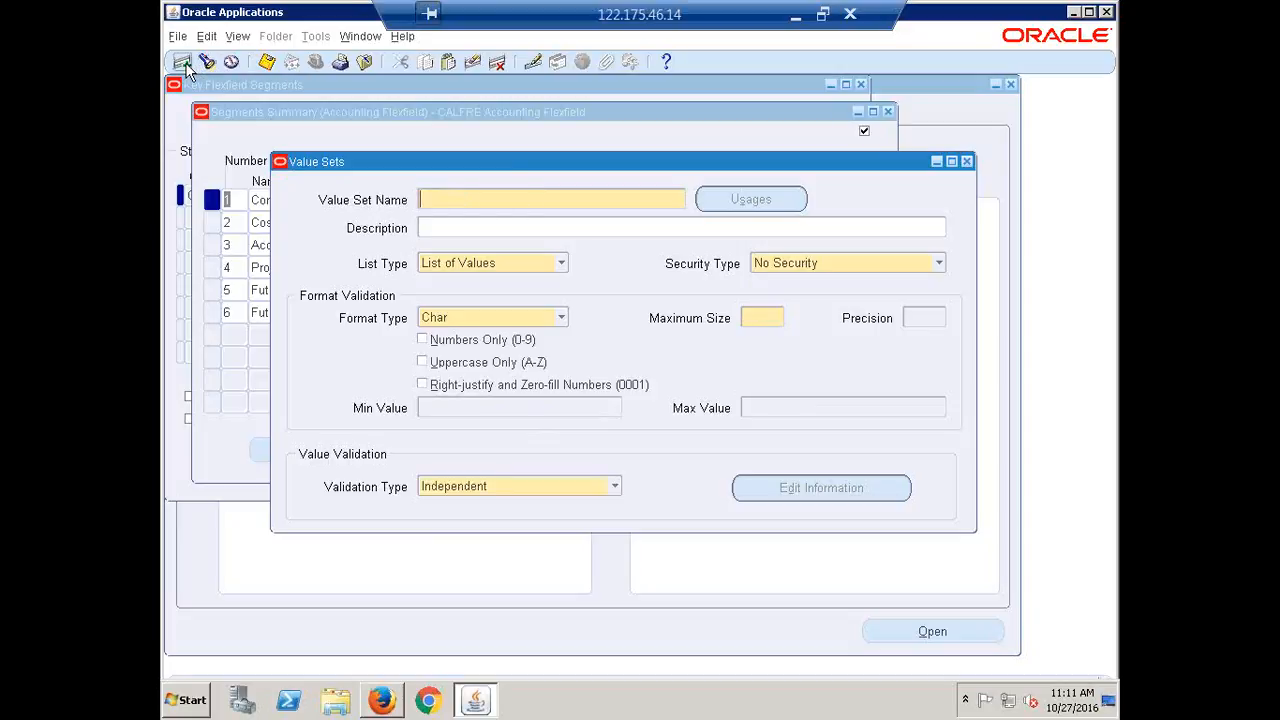
Enter CALFRE Cost Center with maximum size 4, right-justified and zero-filled
type("CALFRE Cost Center")
key("Tab")
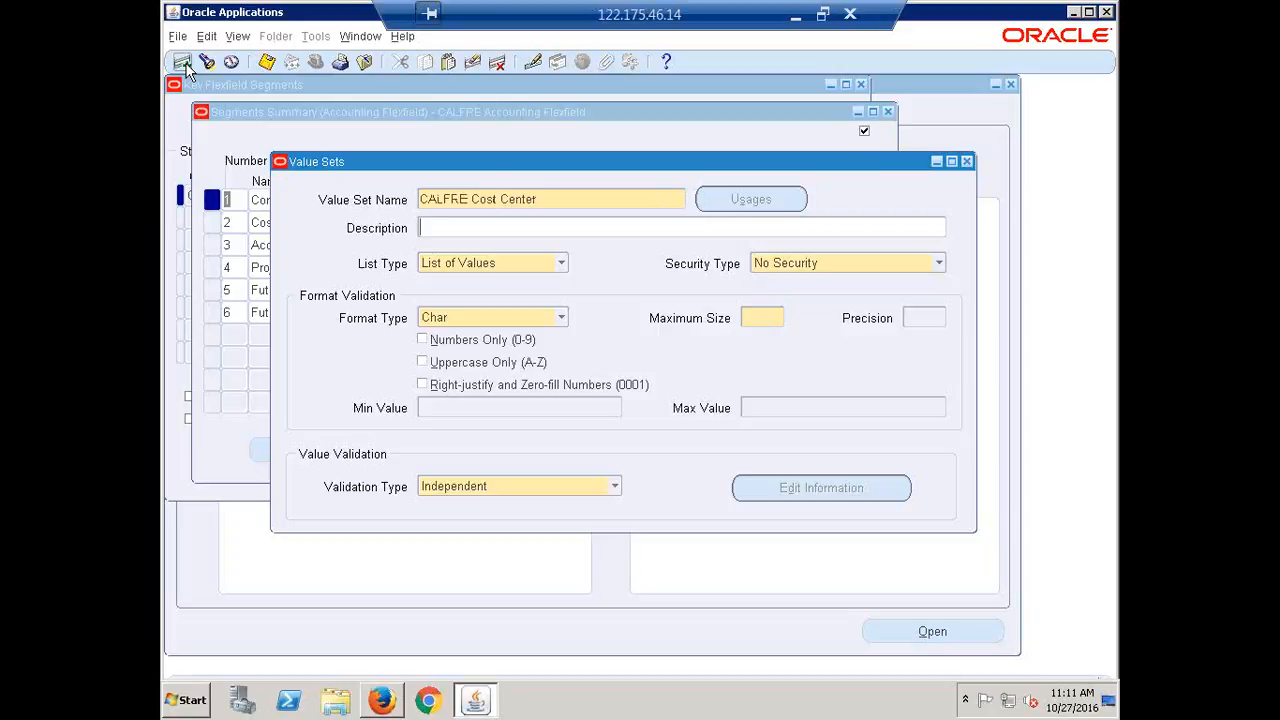
left_click(768, 316)
type("4")
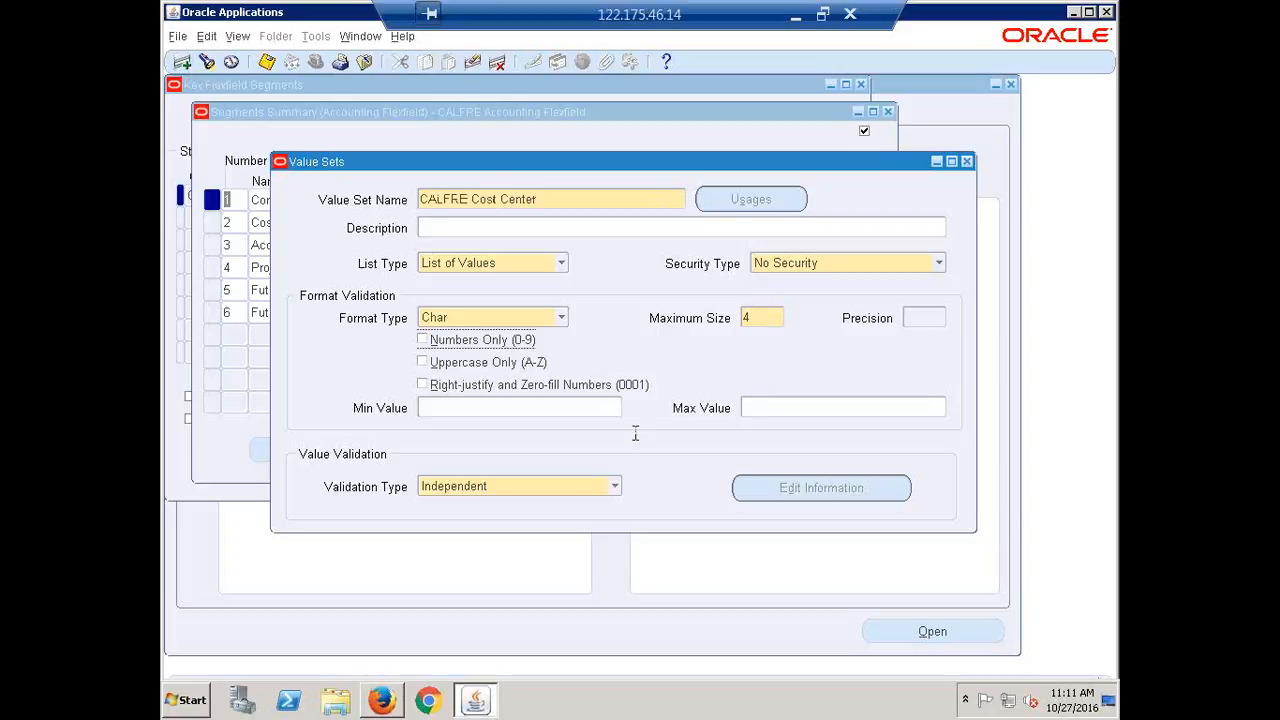
left_click(468, 390)
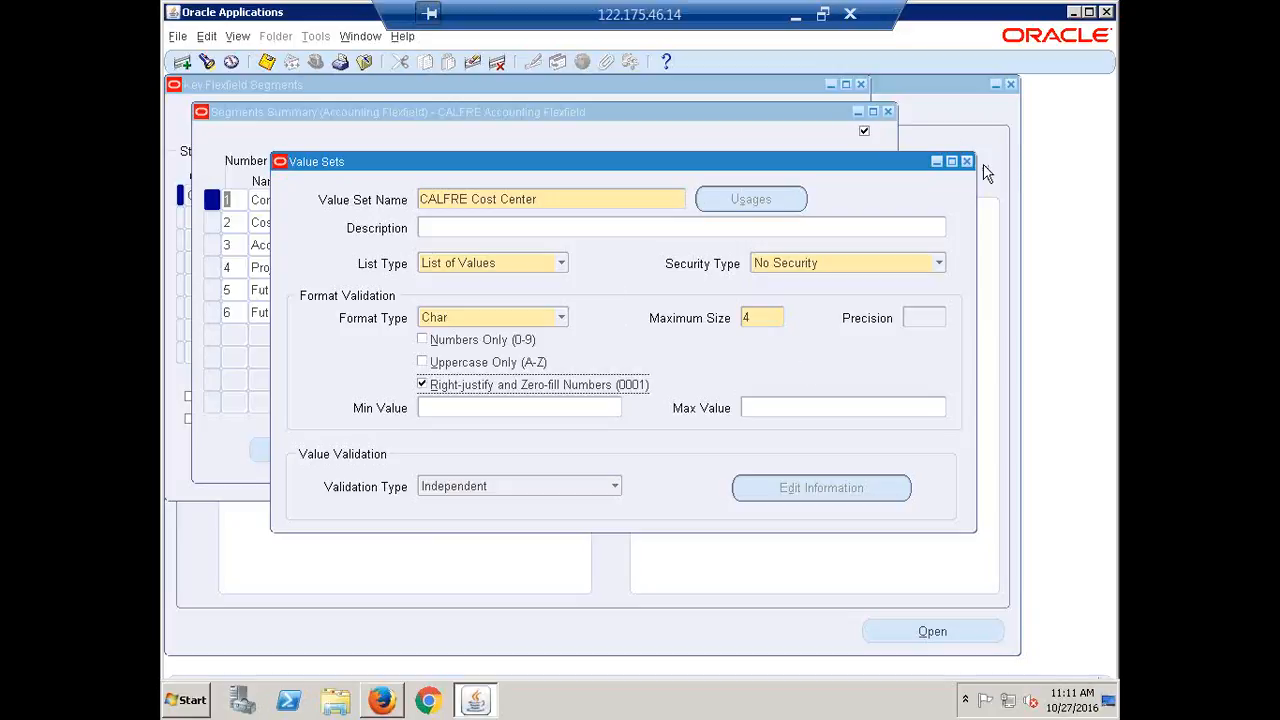
triple_click(554, 198)
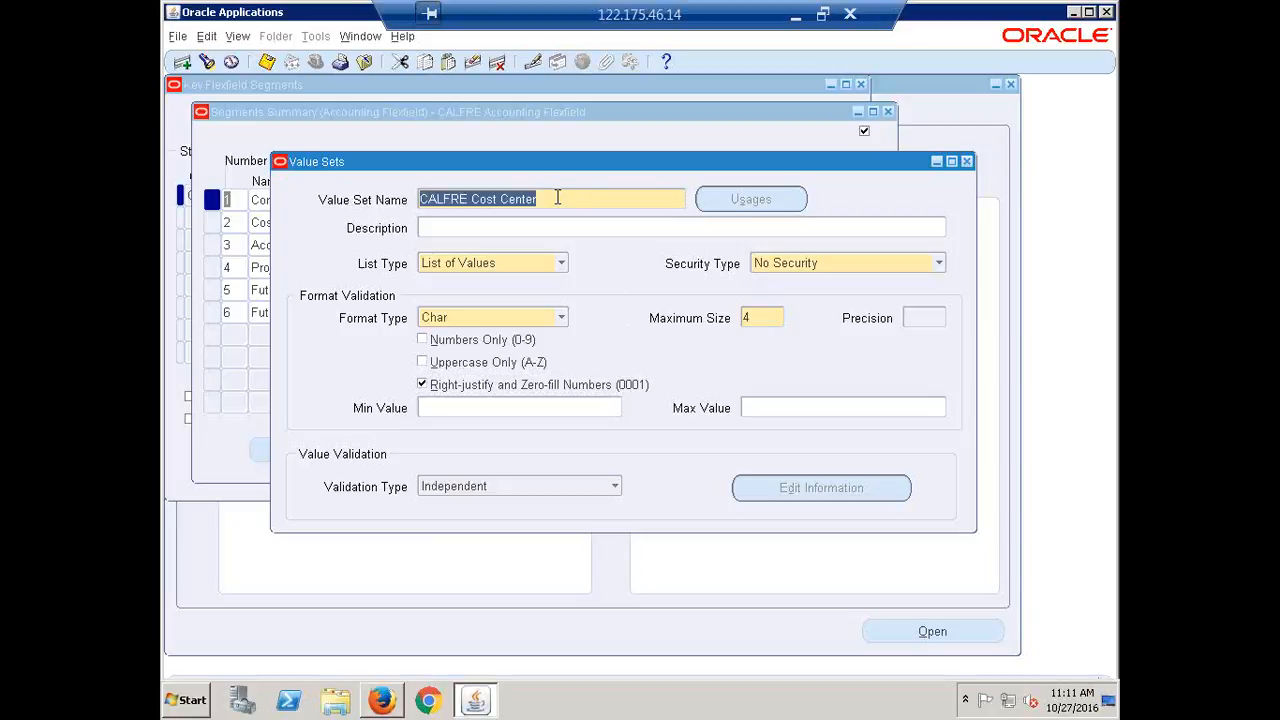
Add CALFRE Project as a new value set, size 4, right-justified and zero-filled
left_click(182, 63)
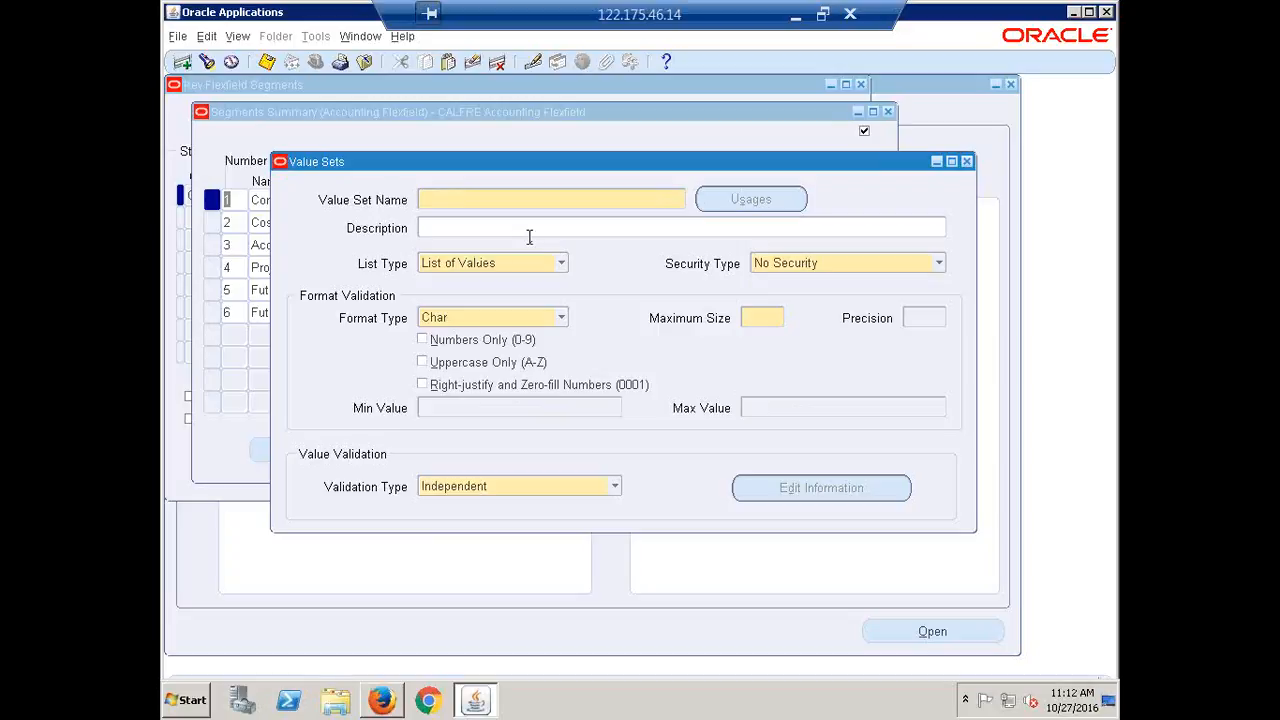
type("Pro")
key("BackSpace")
key("BackSpace")
key("BackSpace")
type("CALFRE Project")
left_click(760, 322)
type("4")
left_click(432, 385)
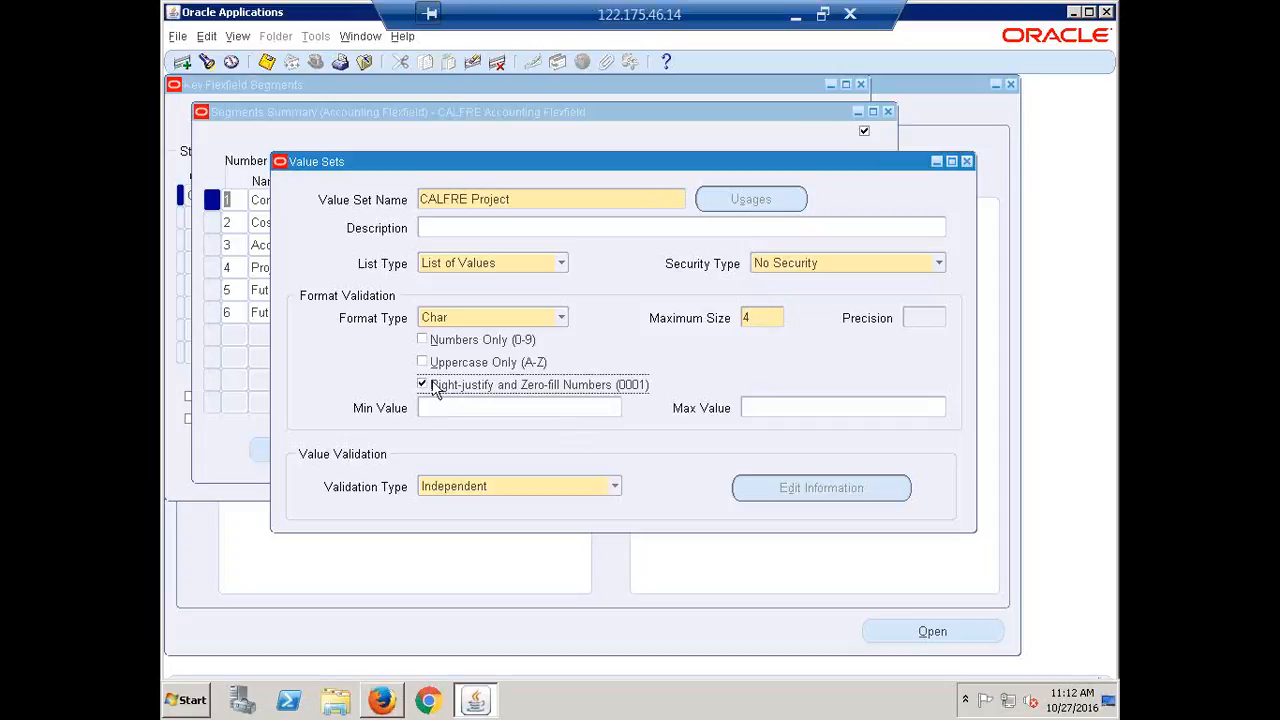
left_click(520, 199)
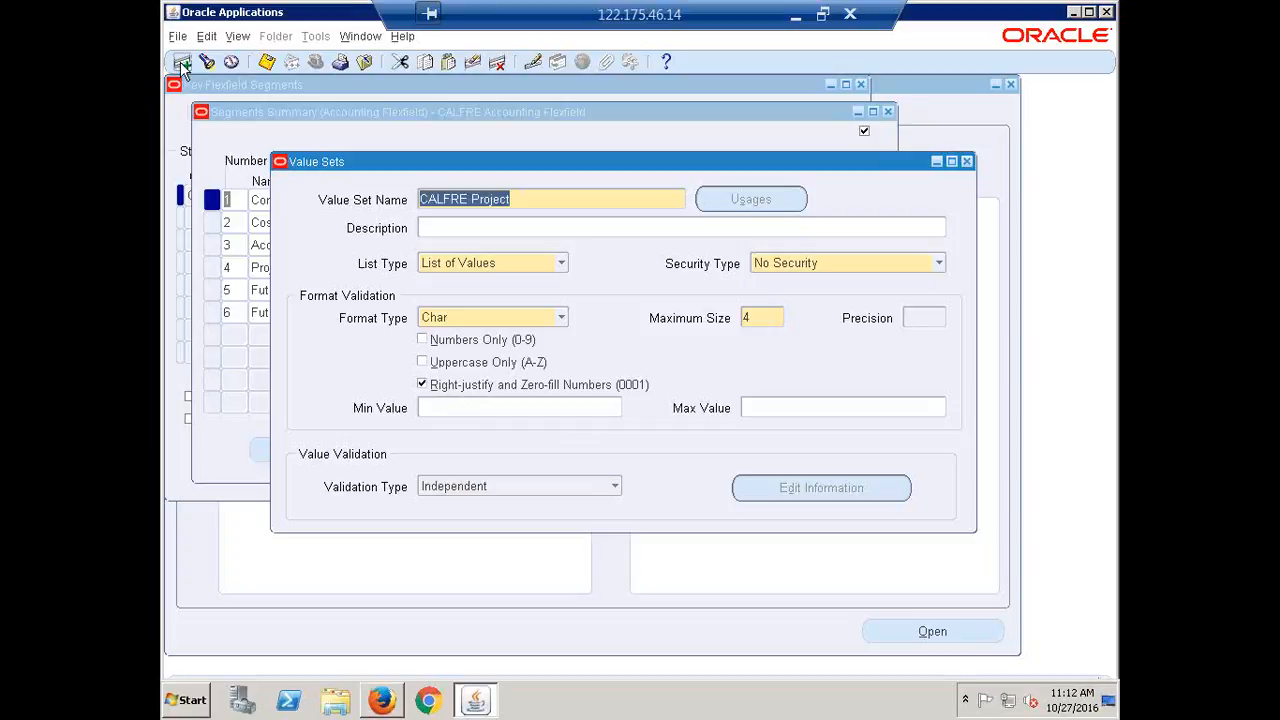
left_click(182, 62)
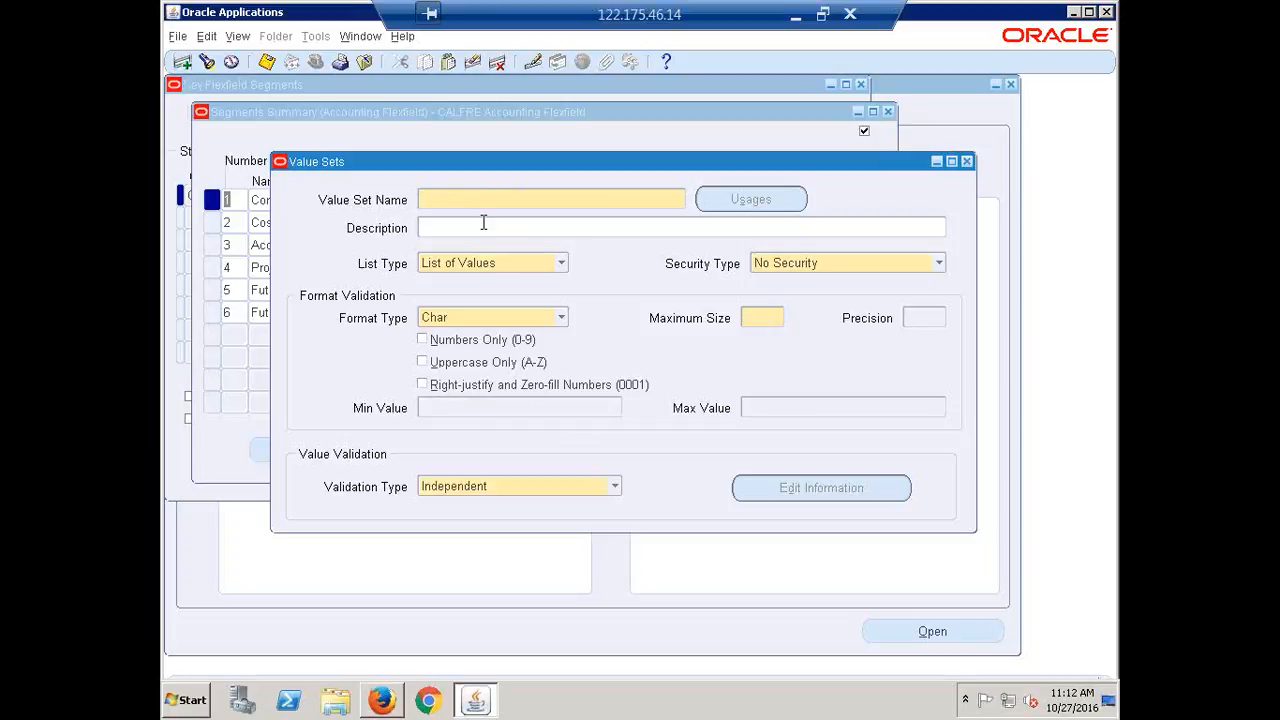
Finish CALFRE Future1 with size 4 and zero-fill, then start a blank record
type("CAL")
type("4")
left_click(461, 388)
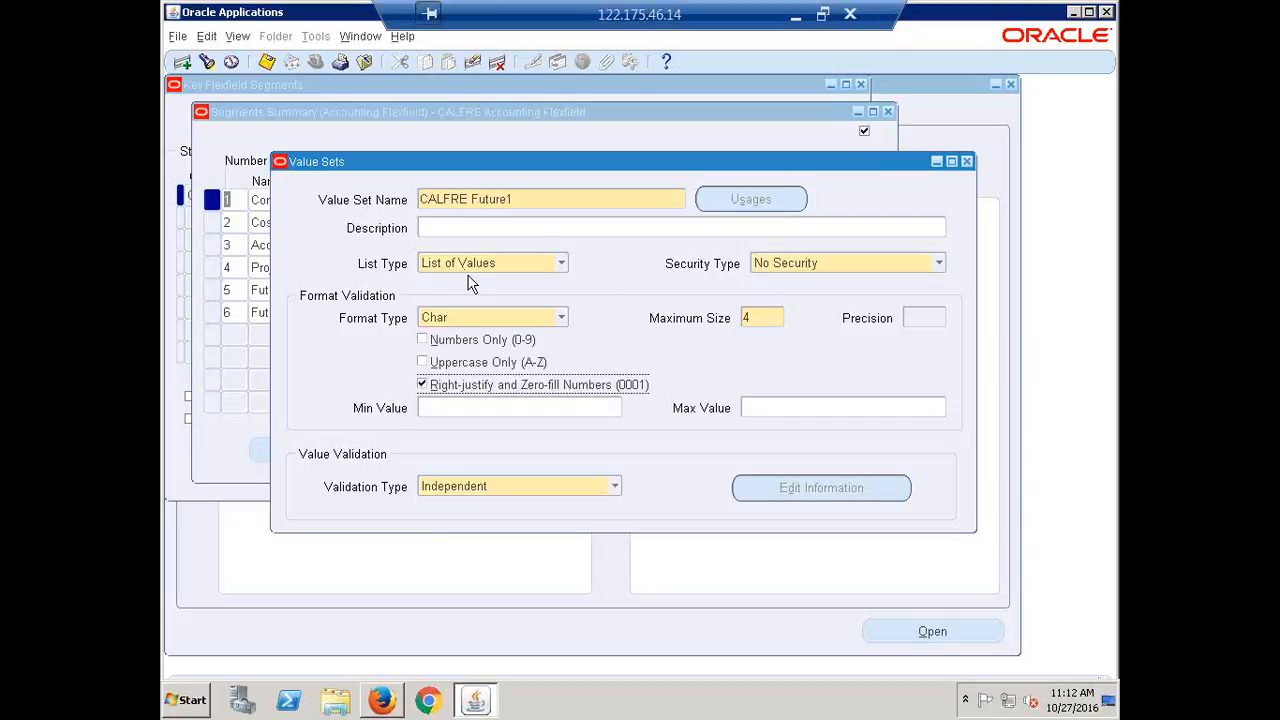
left_click_drag(520, 198, 420, 199)
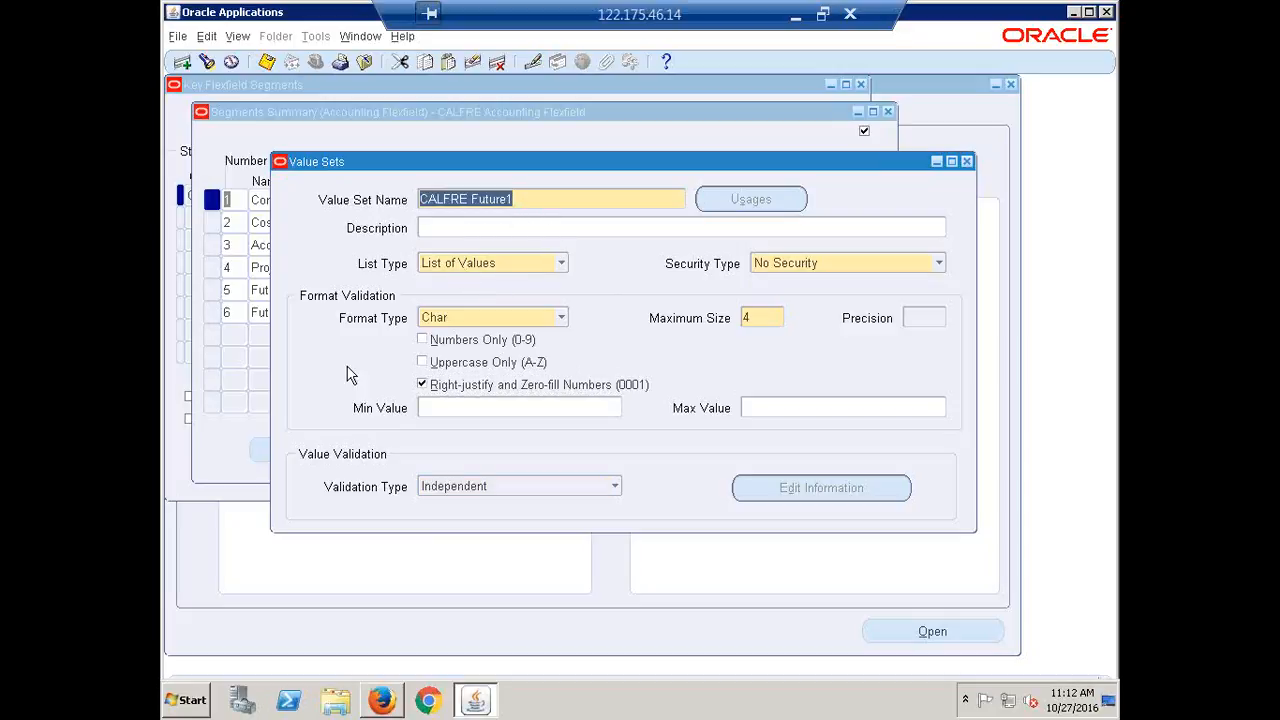
left_click(183, 62)
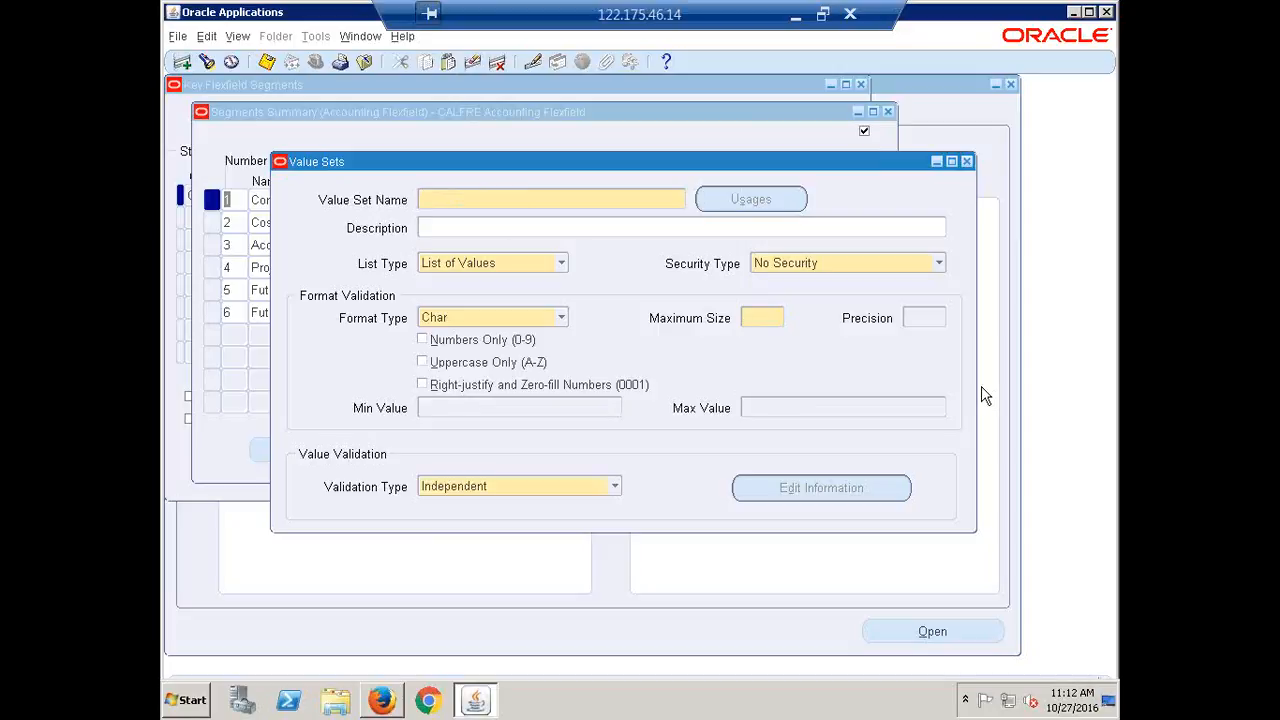
Enter CALFRE Future2 with size 4, zero-fill, and Independent validation kept
type("CALFRE Future2")
left_click(760, 316)
type("4")
left_click(488, 389)
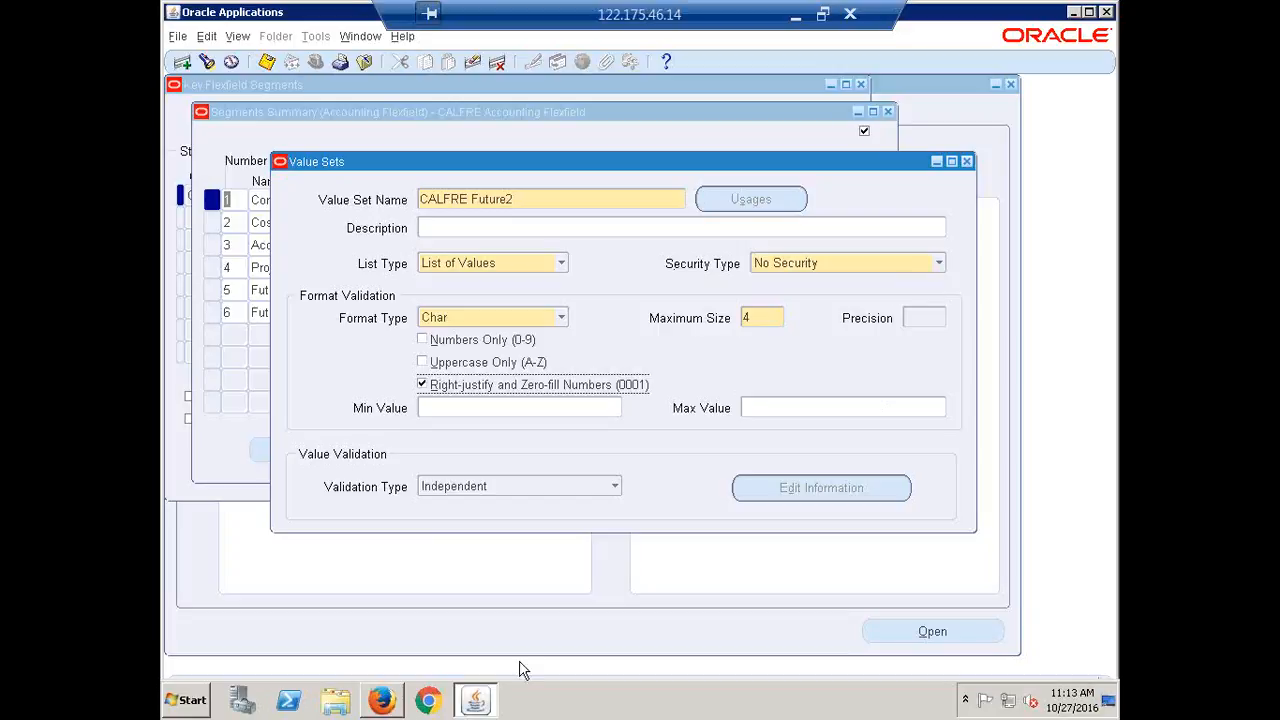
left_click(613, 489)
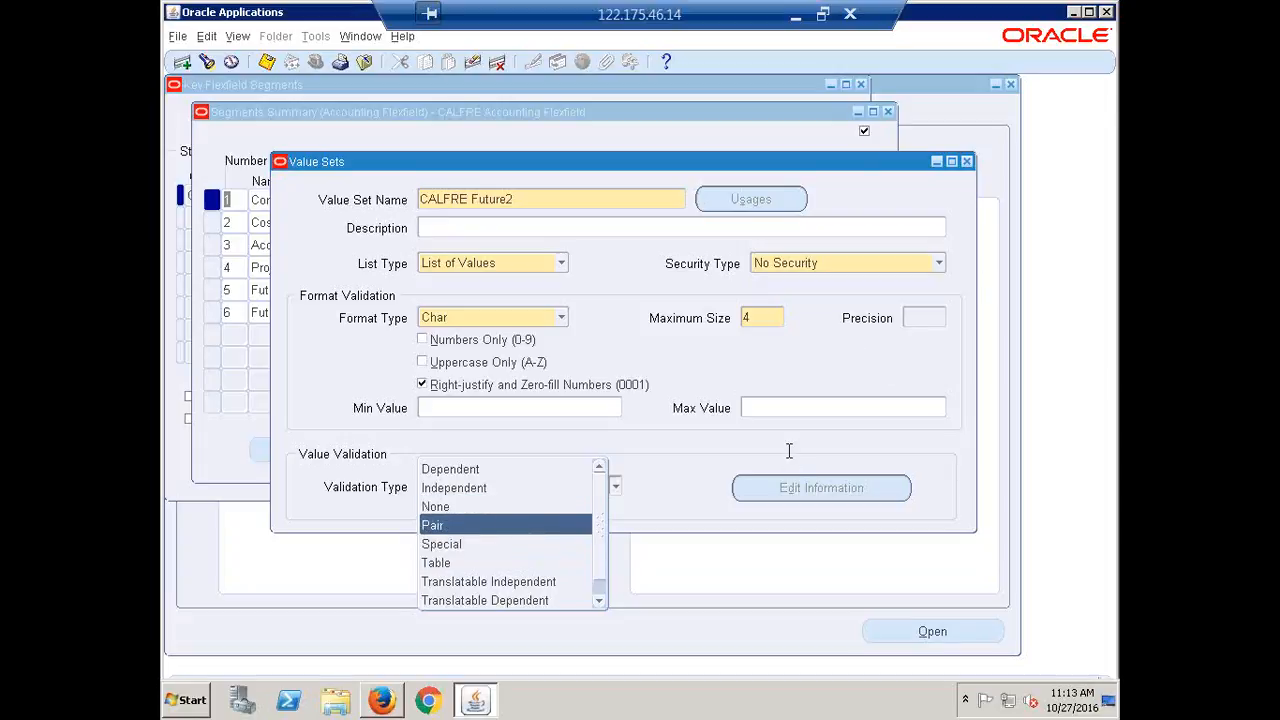
left_click(808, 358)
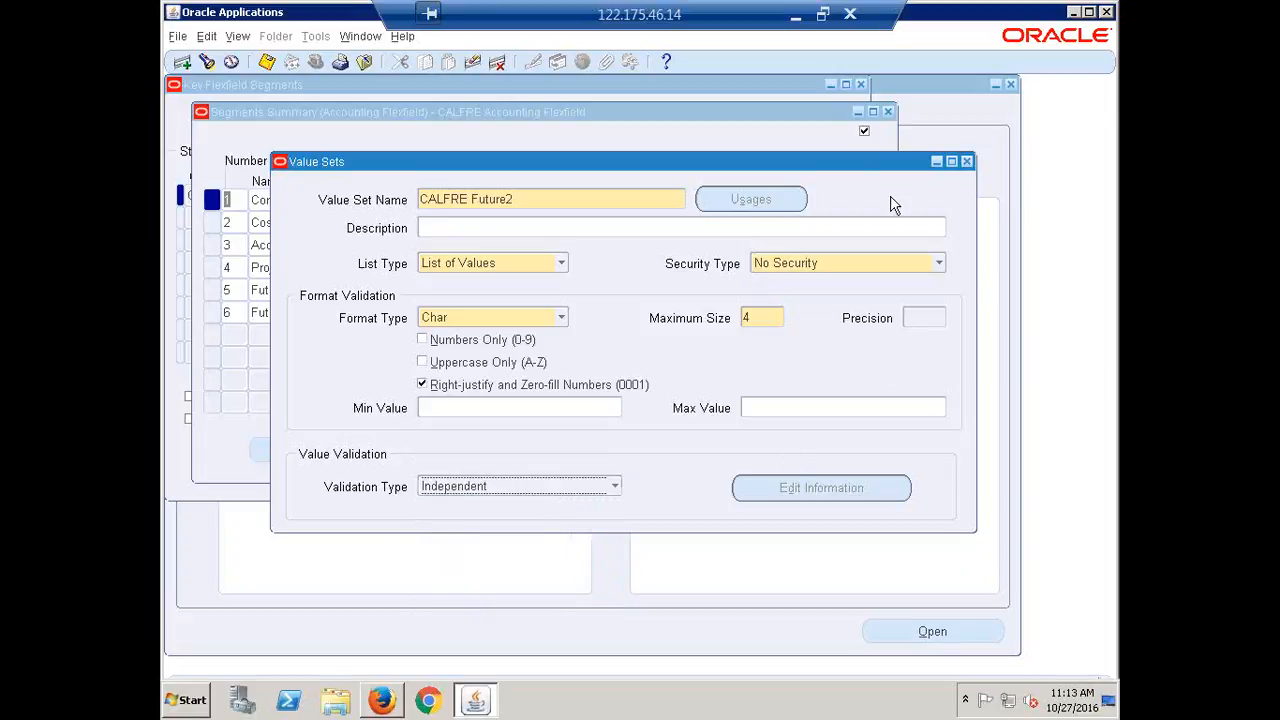
Close Value Sets and enter calfre company as the Company segment's value set
left_click(967, 161)
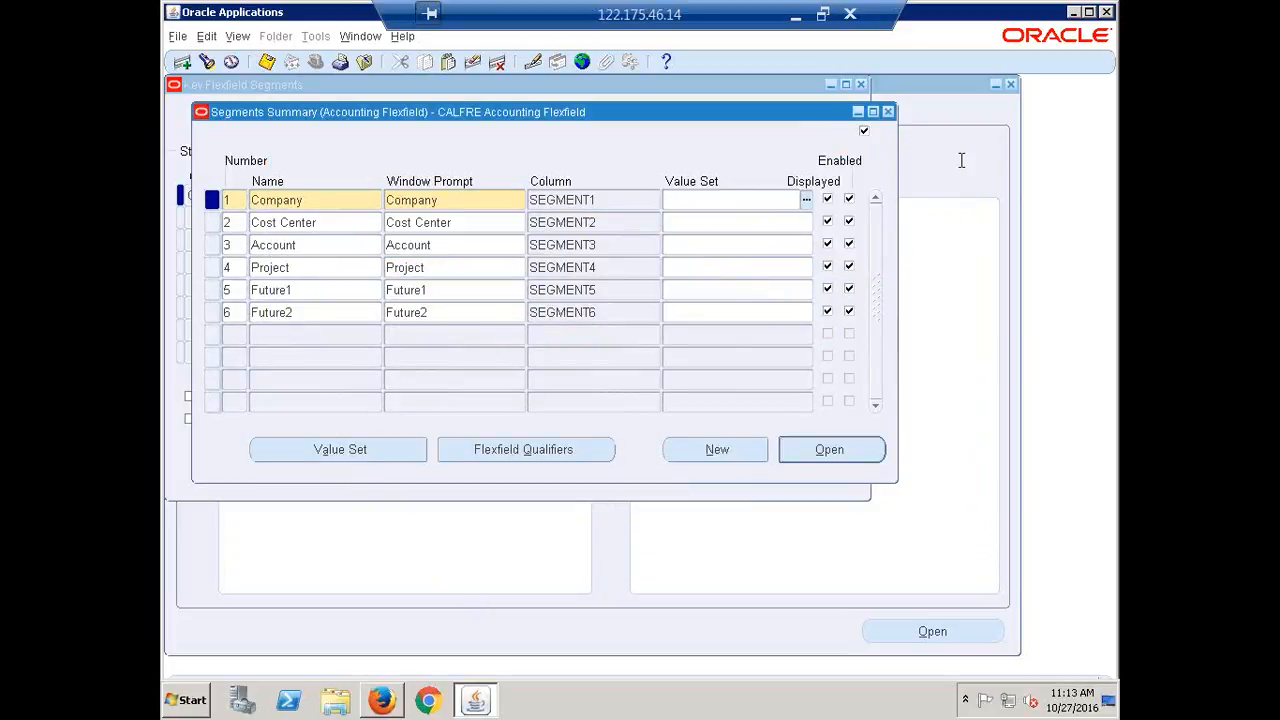
type("calfre company")
Assign CALFRE Company, CALFRE Cost Center, Operations Account and CALFRE Project to their segments
key("Tab")
left_click(694, 220)
type("calf")
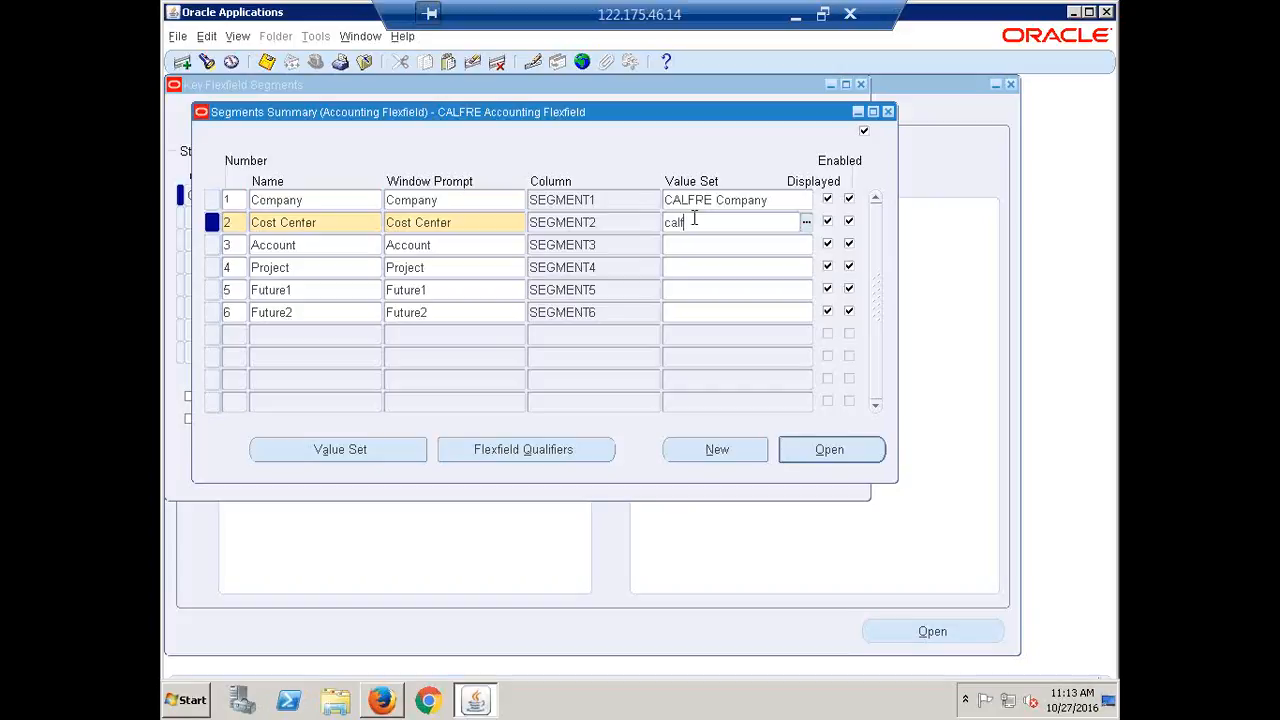
type("re cost")
key("Tab")
left_click(735, 240)
type("Ope")
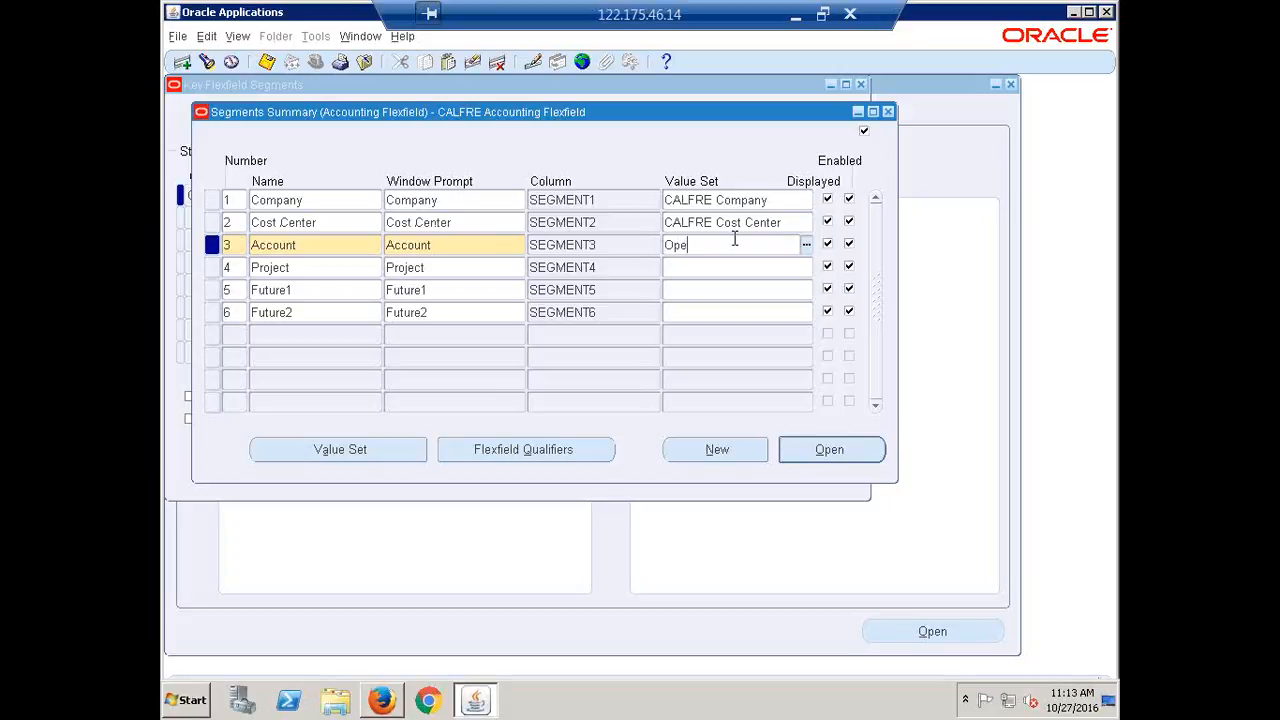
type("rations ac")
key("Tab")
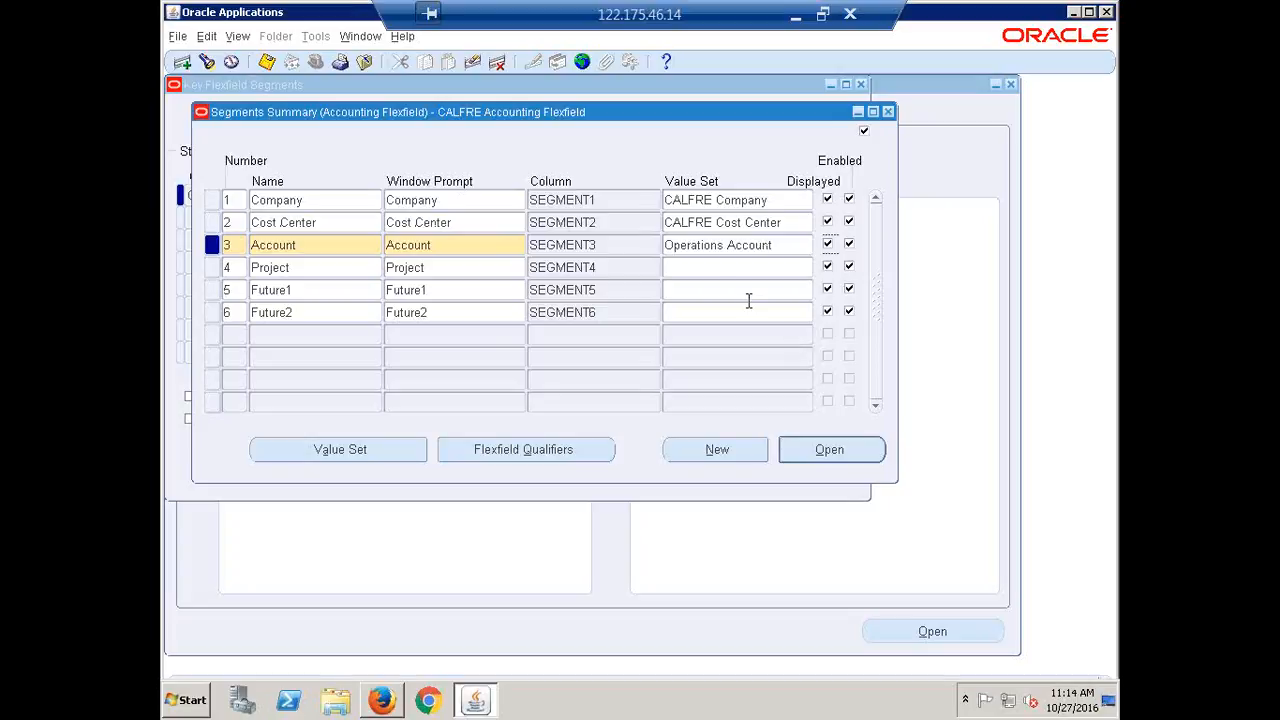
left_click(682, 266)
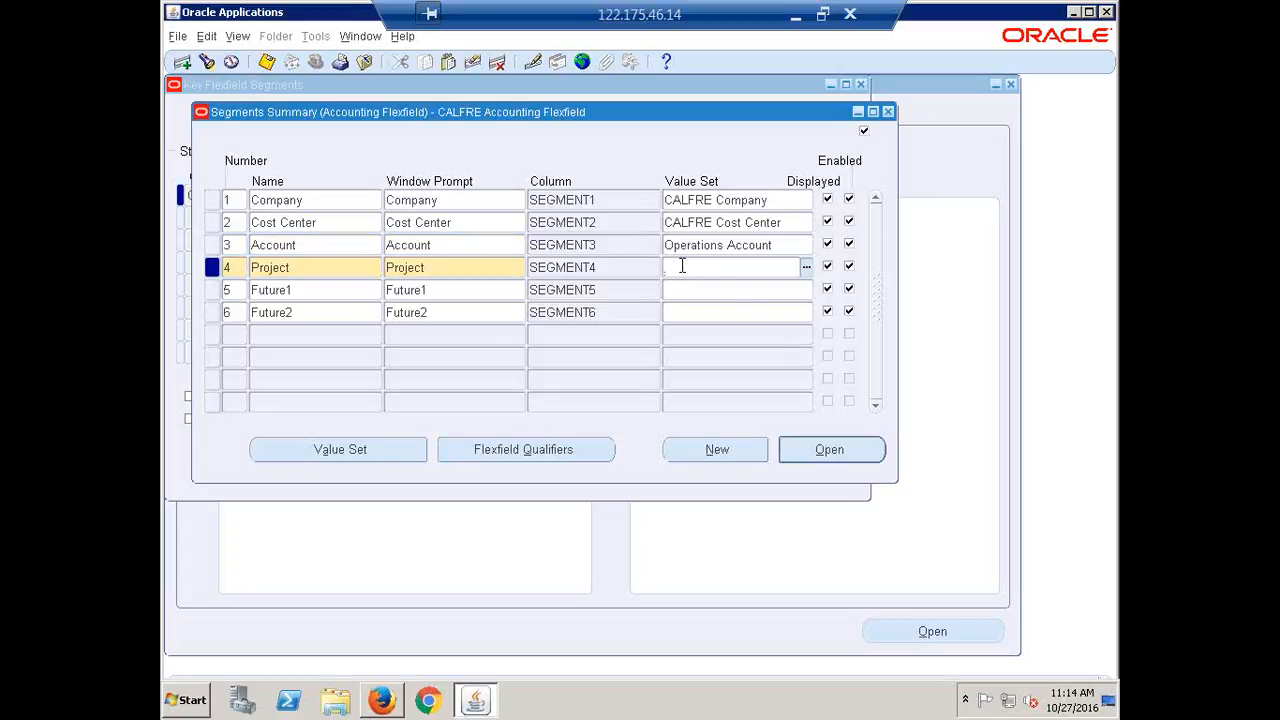
type("calfre p")
key("Tab")
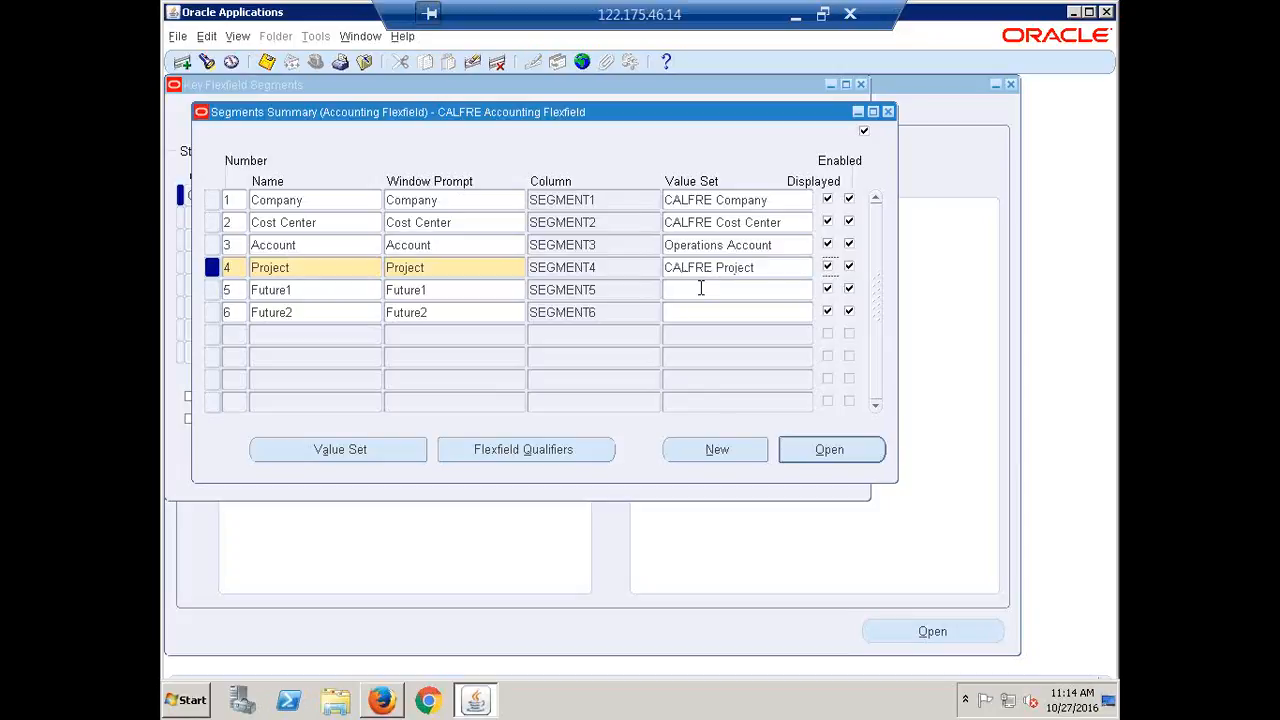
Pick CALFRE Future1 and CALFRE Future2 from the list for the Future segments
left_click(700, 288)
type("cal")
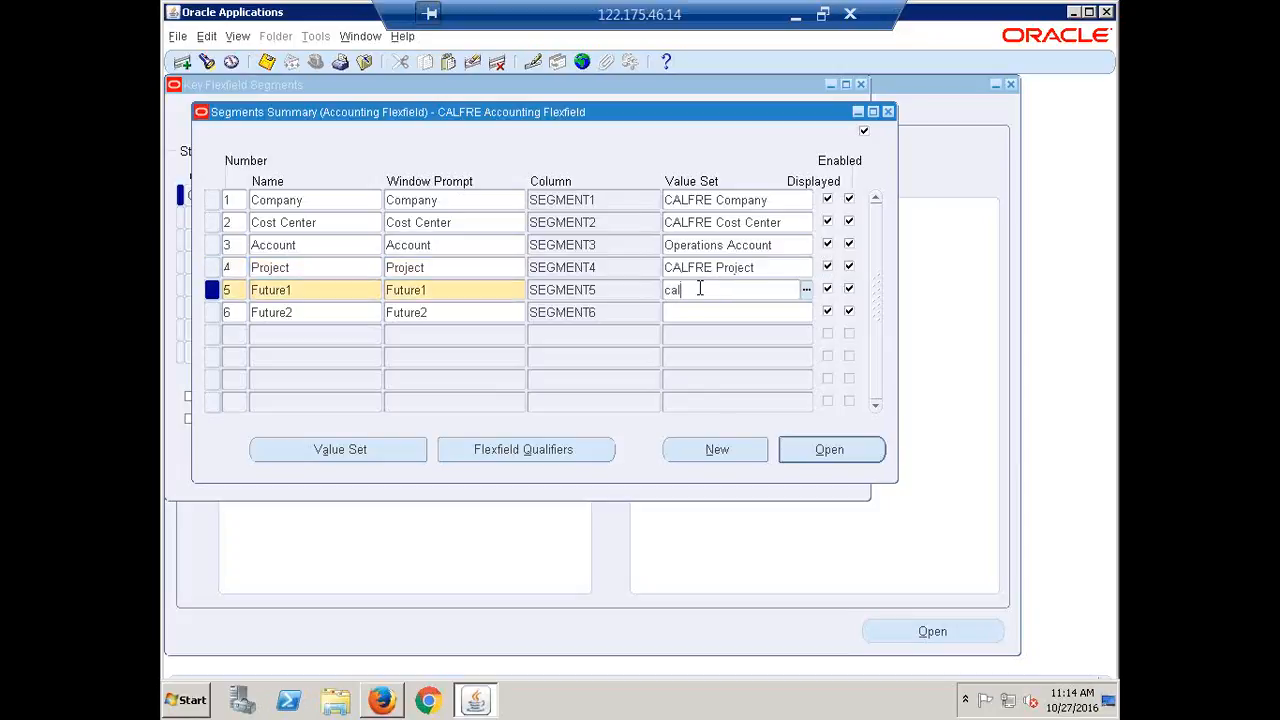
type("fre future")
key("Tab")
key("Return")
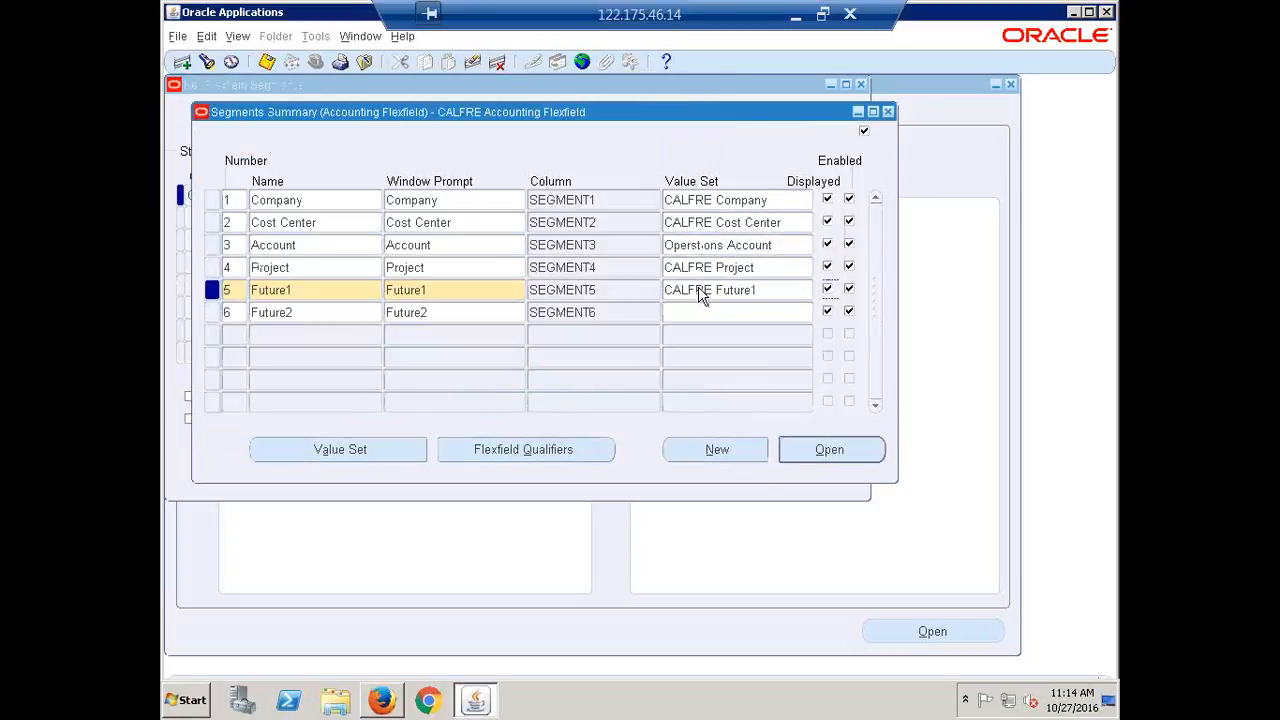
left_click(700, 313)
type("calfre f")
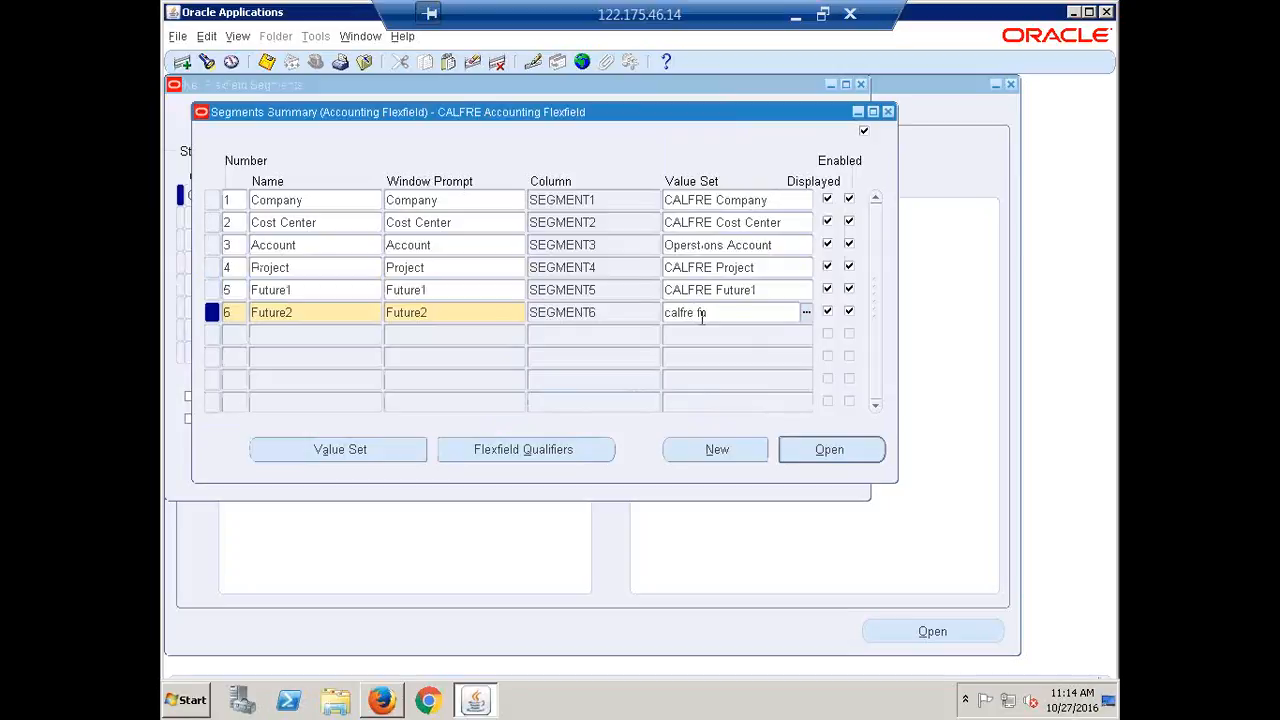
type("uture")
key("Tab")
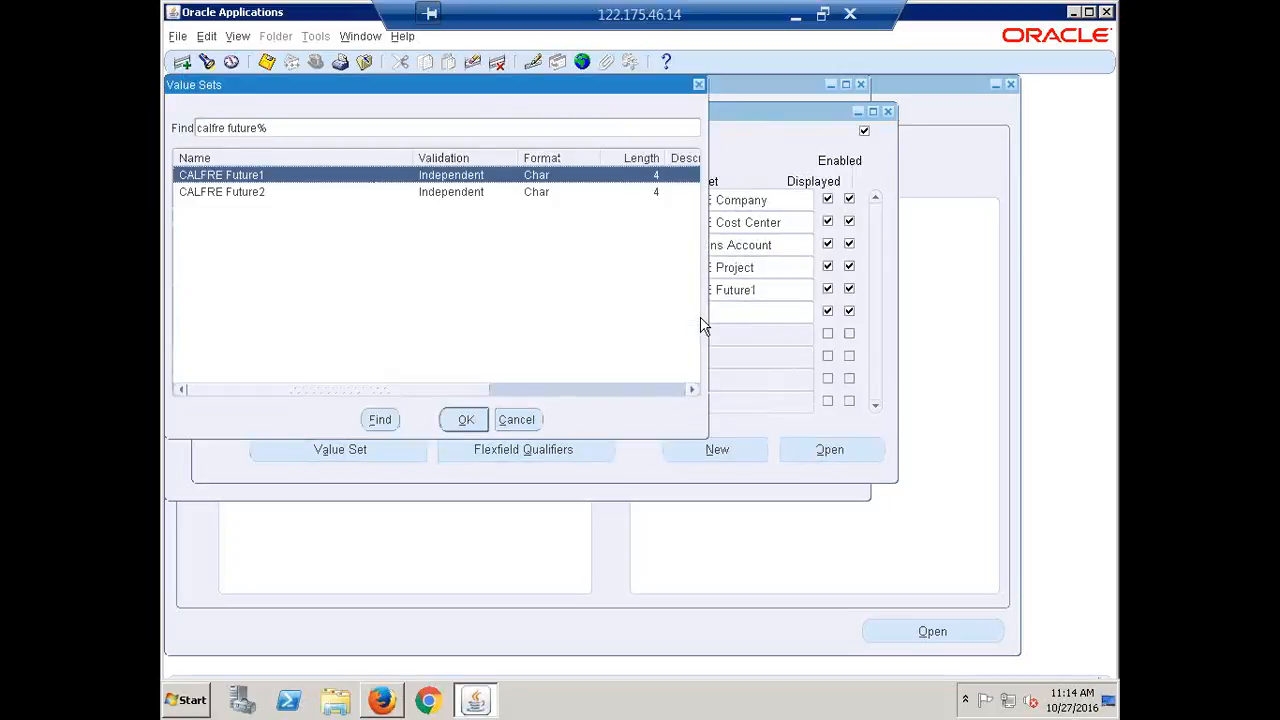
key("Down")
key("Return")
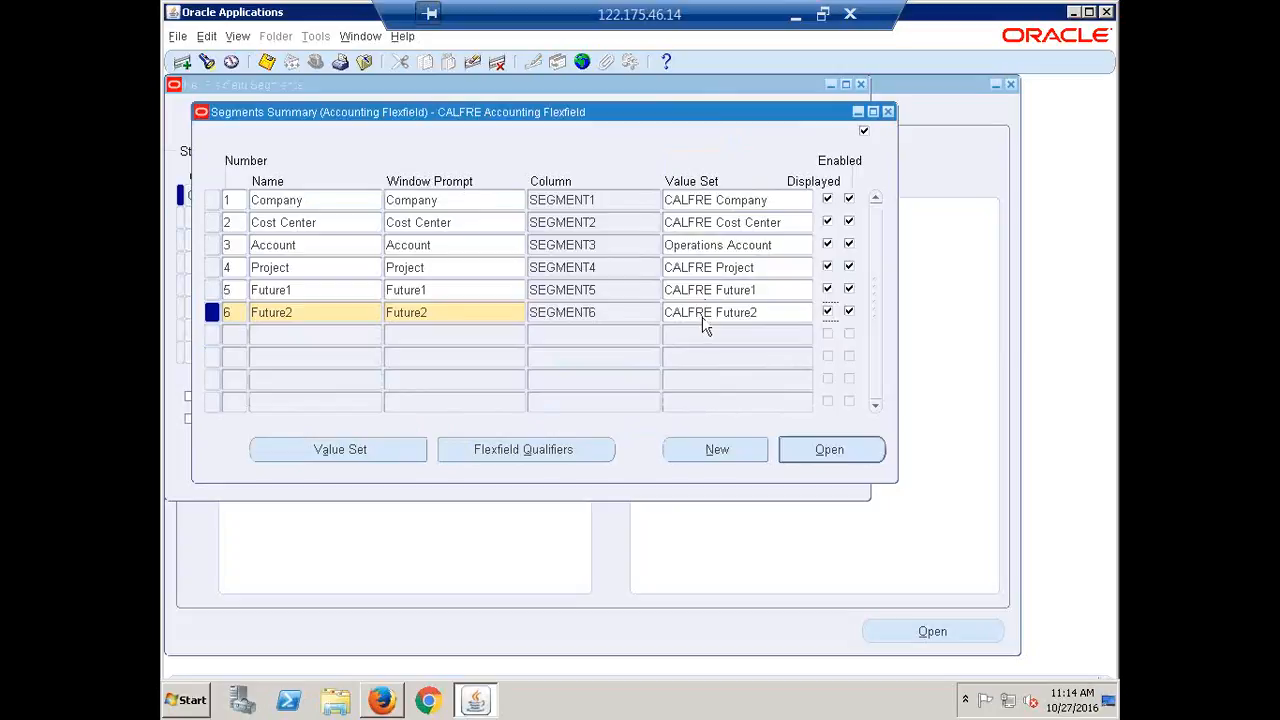
left_click(781, 290)
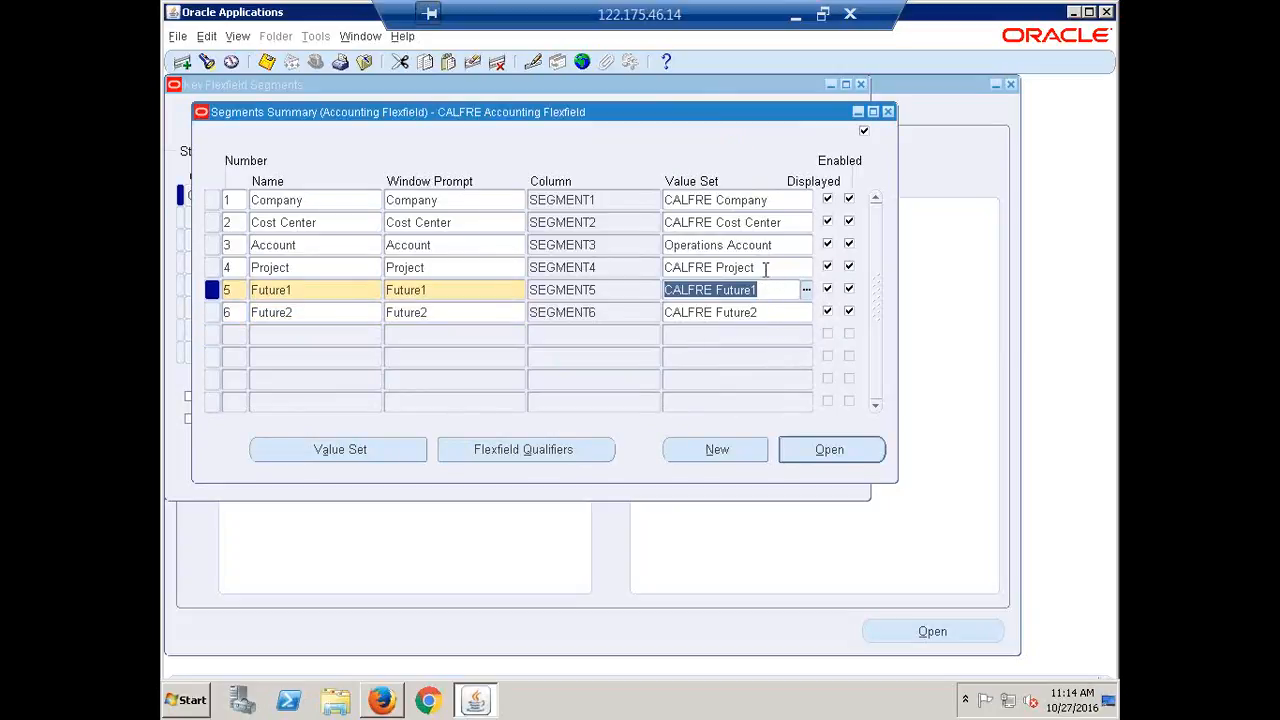
left_click(765, 268)
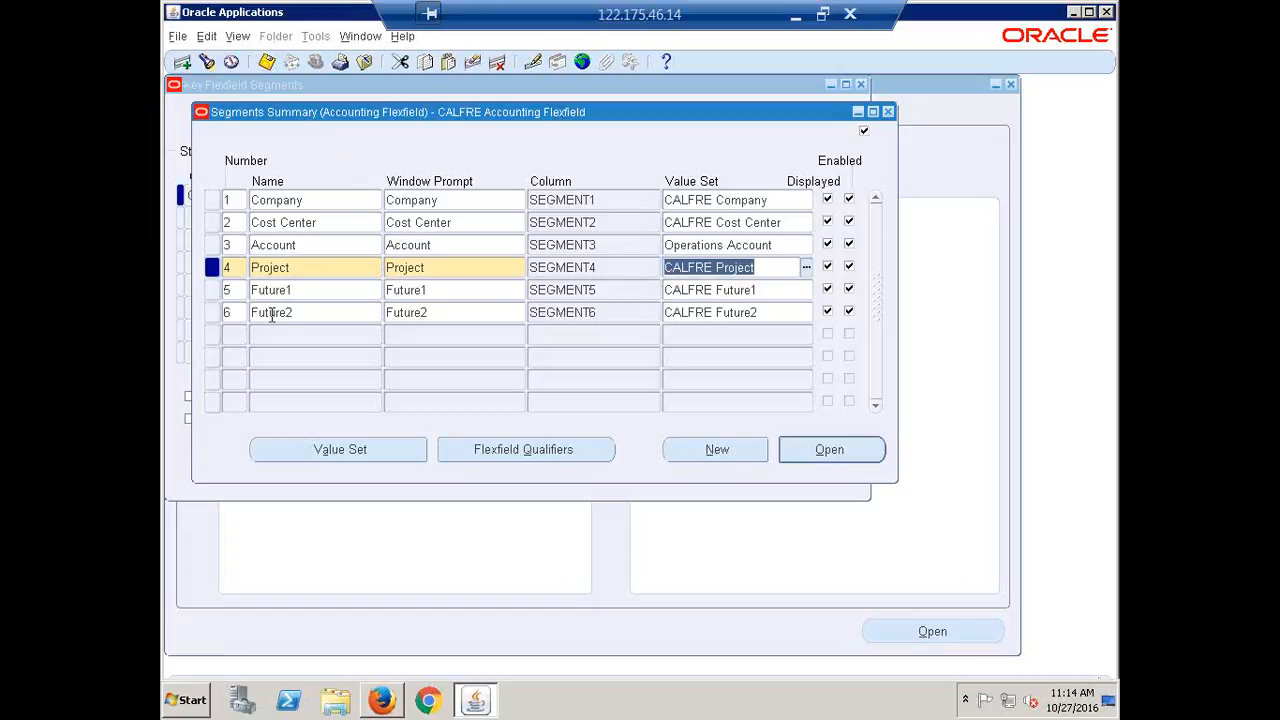
left_click(249, 203)
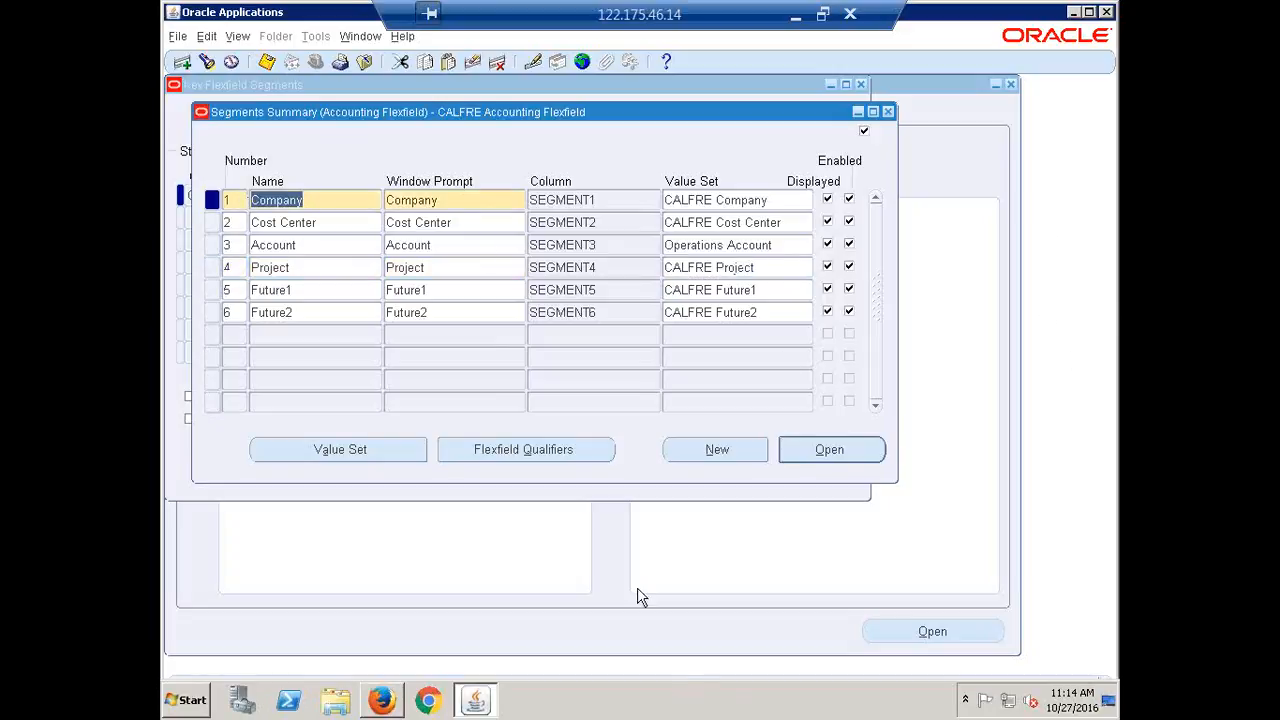
Flag the Company segment with the Balancing Segment qualifier
left_click(528, 449)
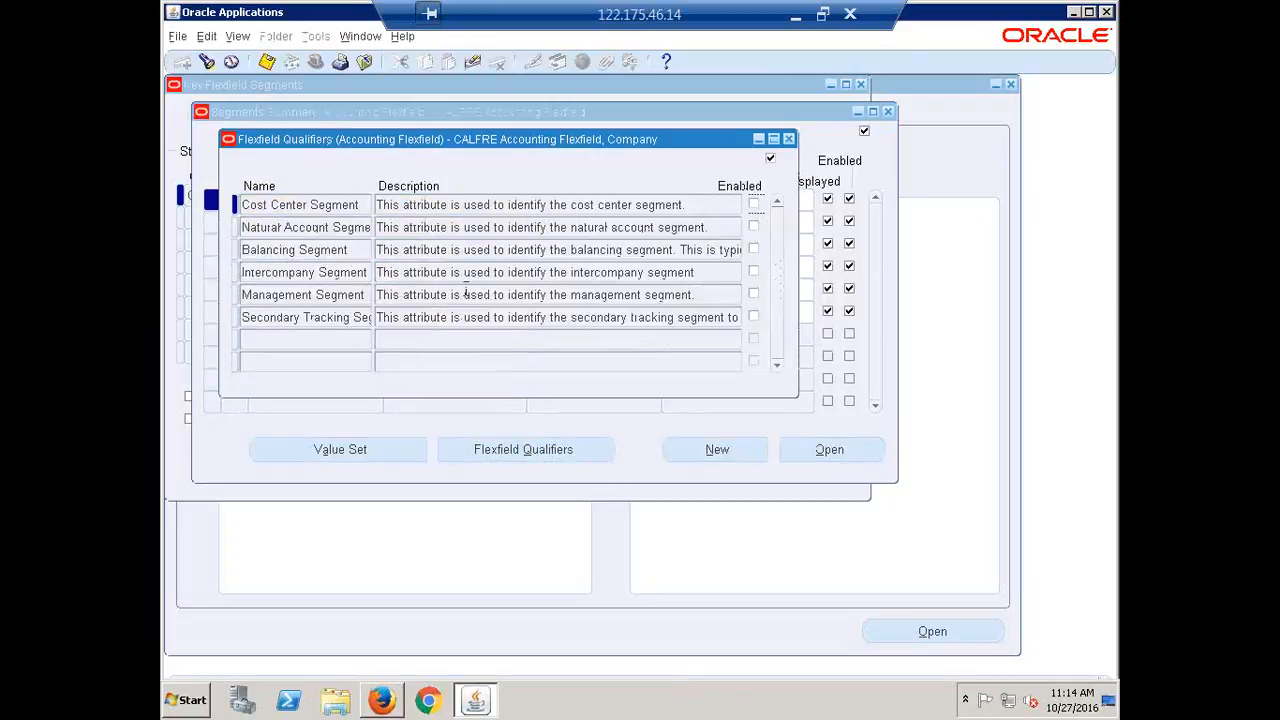
left_click(296, 252)
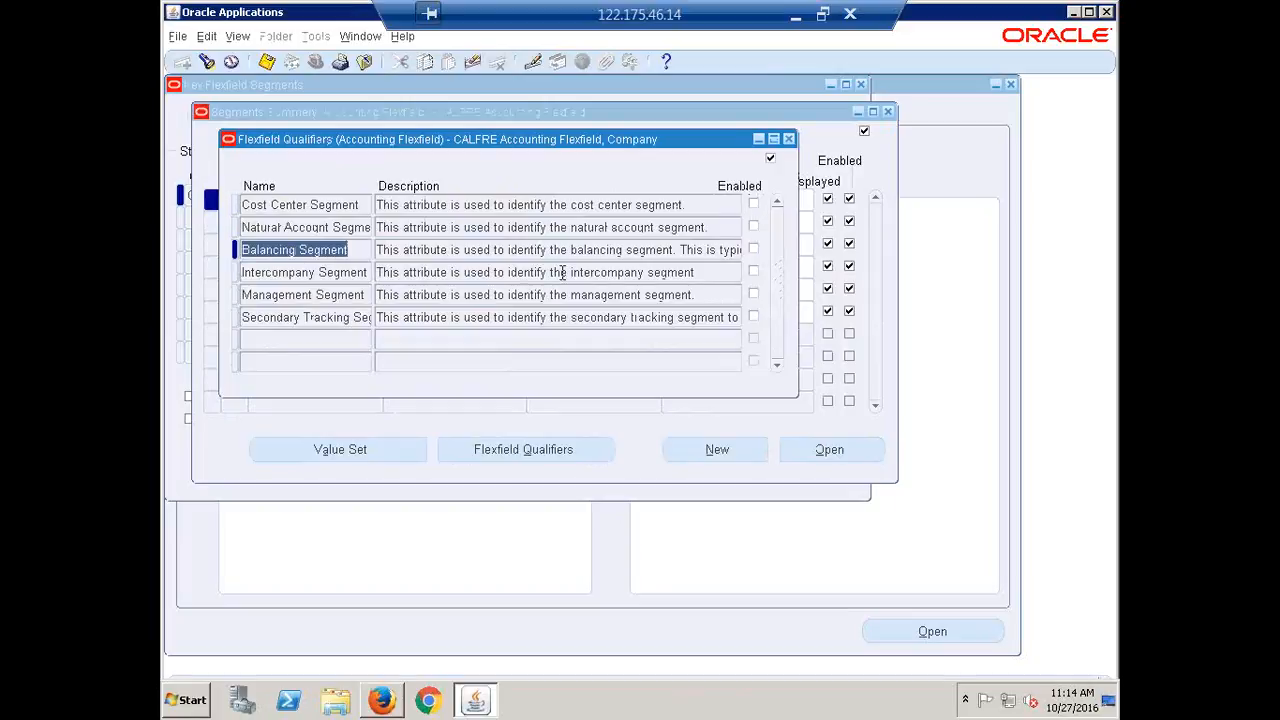
left_click(753, 251)
left_click(755, 255)
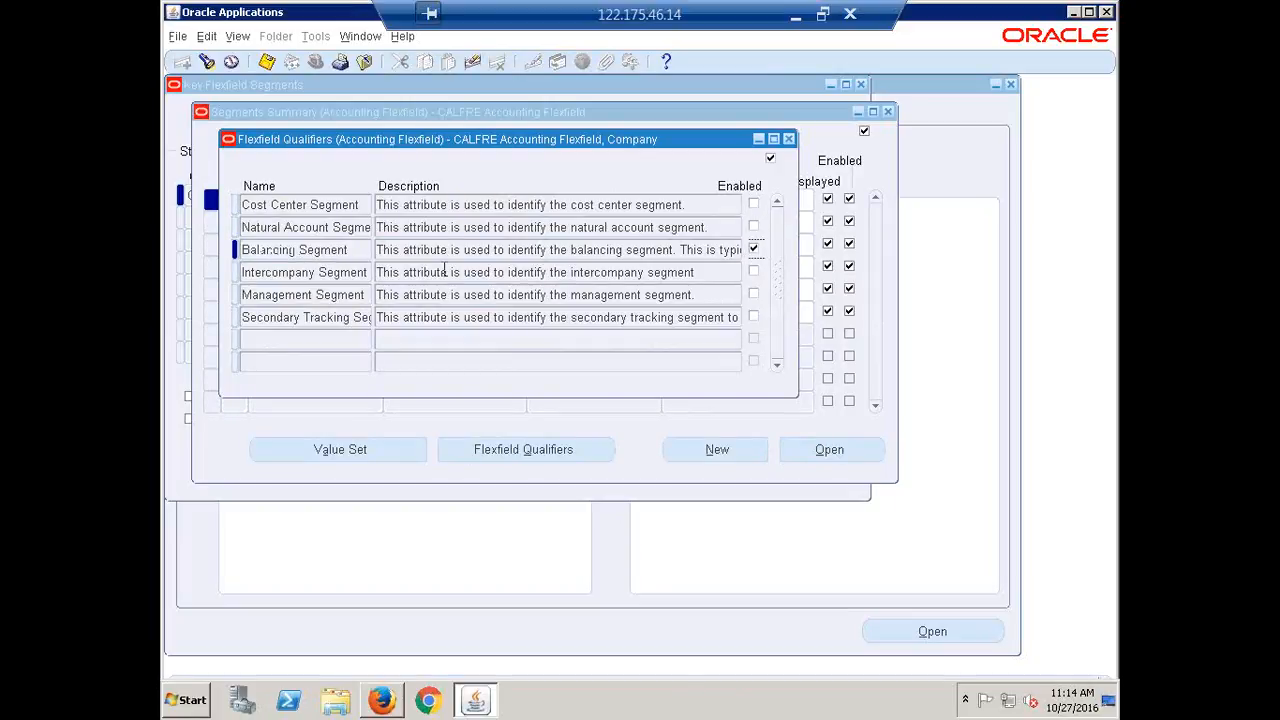
left_click(787, 140)
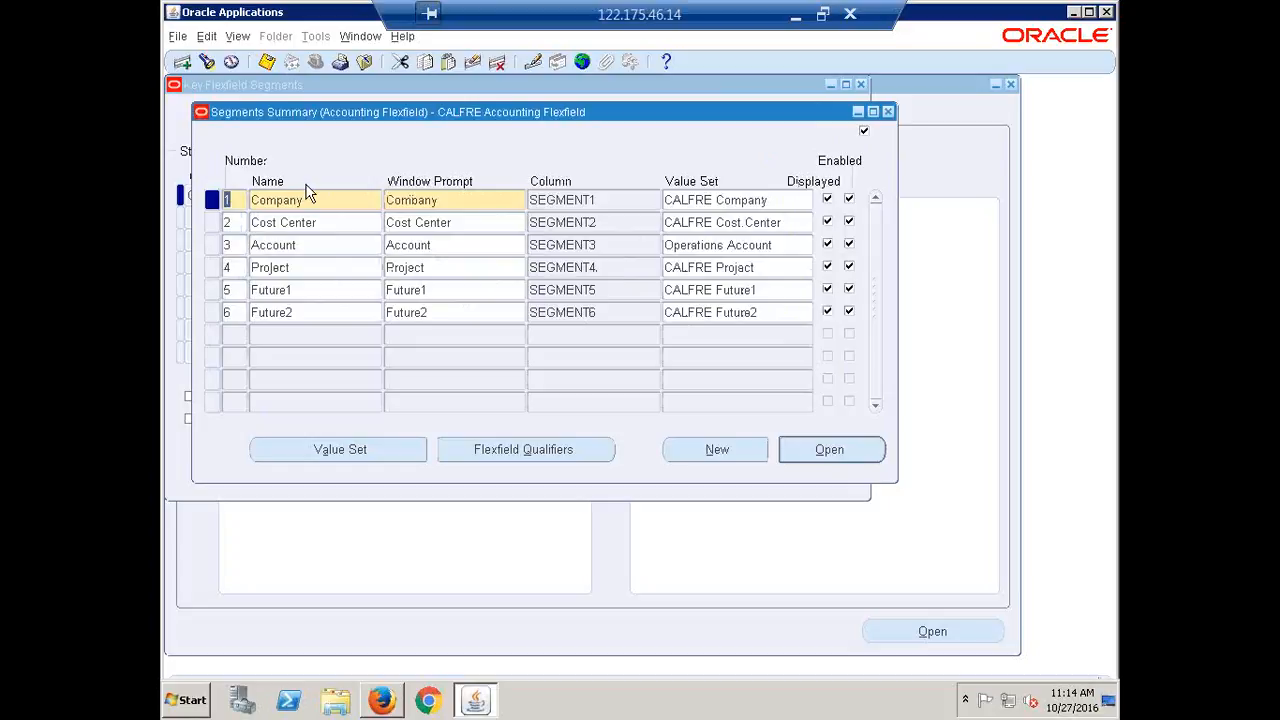
Flag the Account segment with the Natural Account Segment qualifier
left_click(318, 246)
left_click(313, 246)
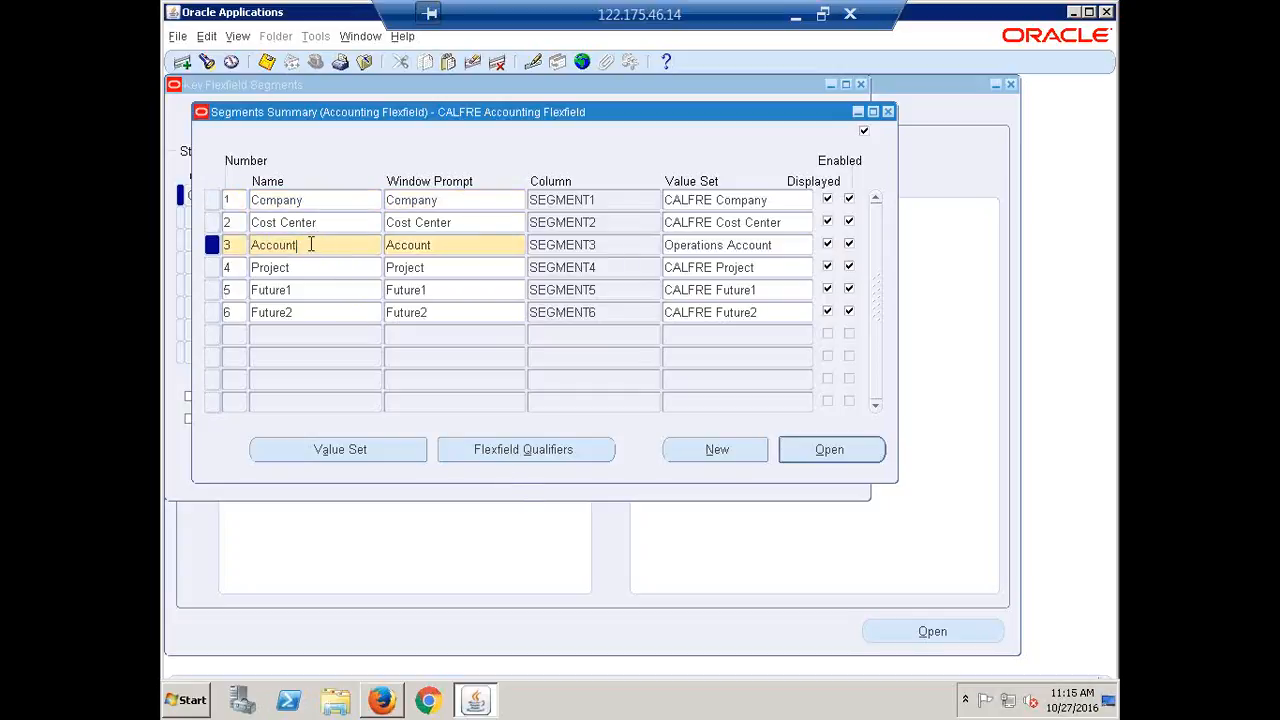
left_click(514, 457)
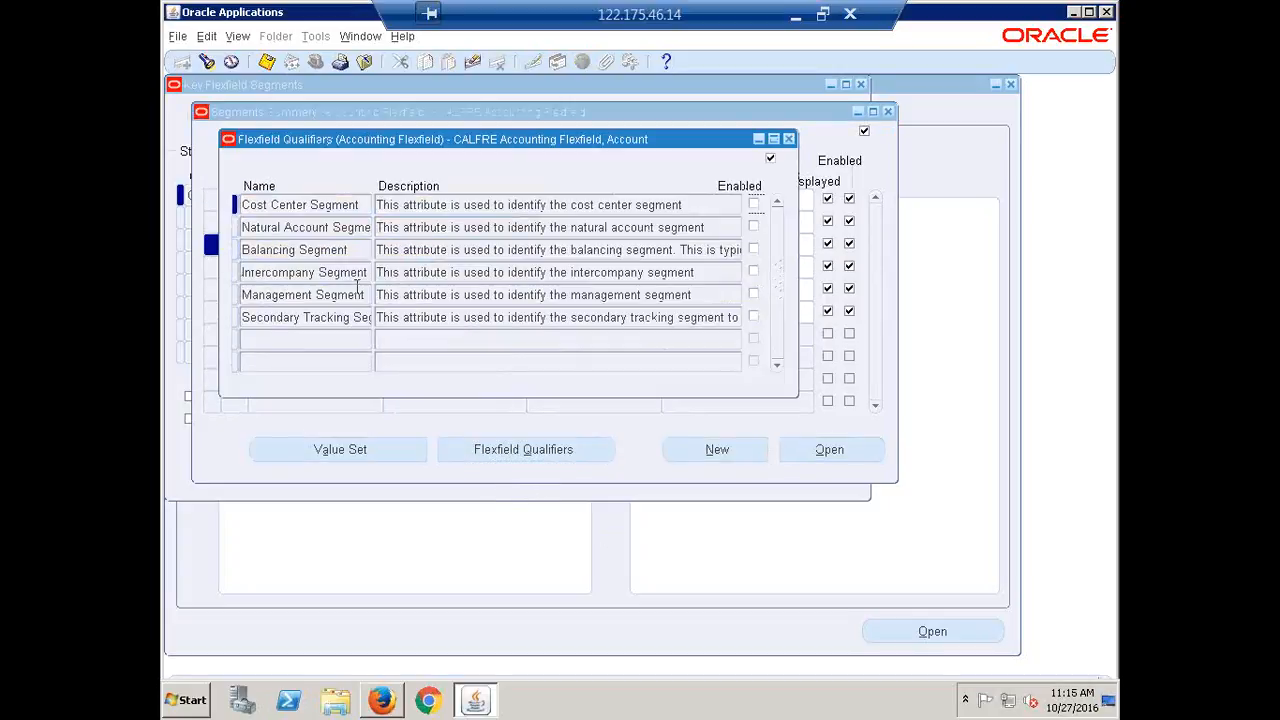
left_click(753, 226)
left_click(788, 138)
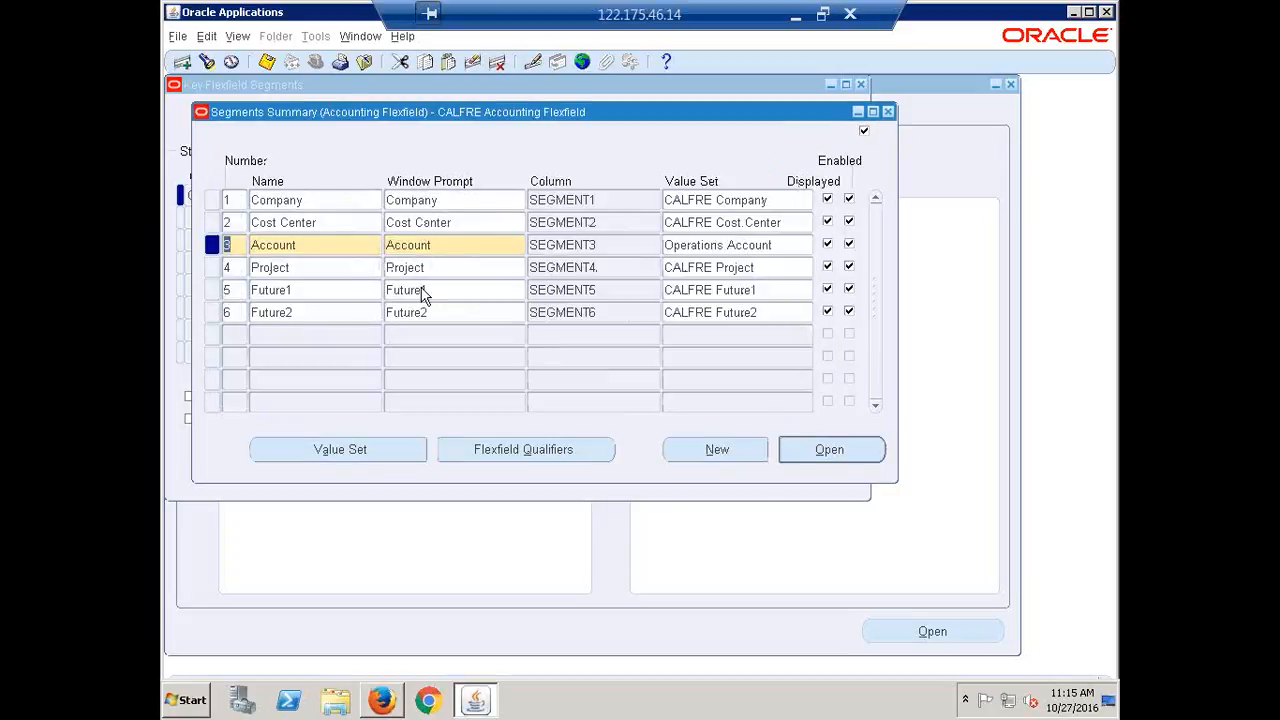
left_click(322, 204)
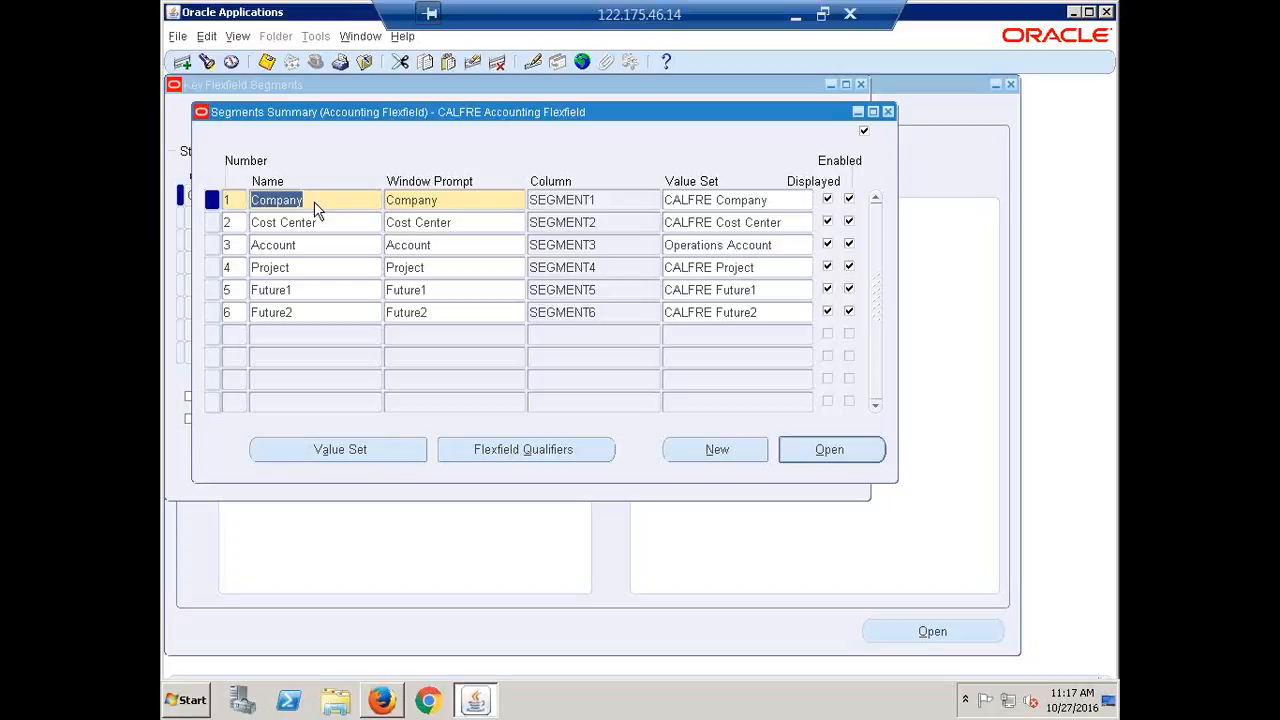
left_click(321, 219)
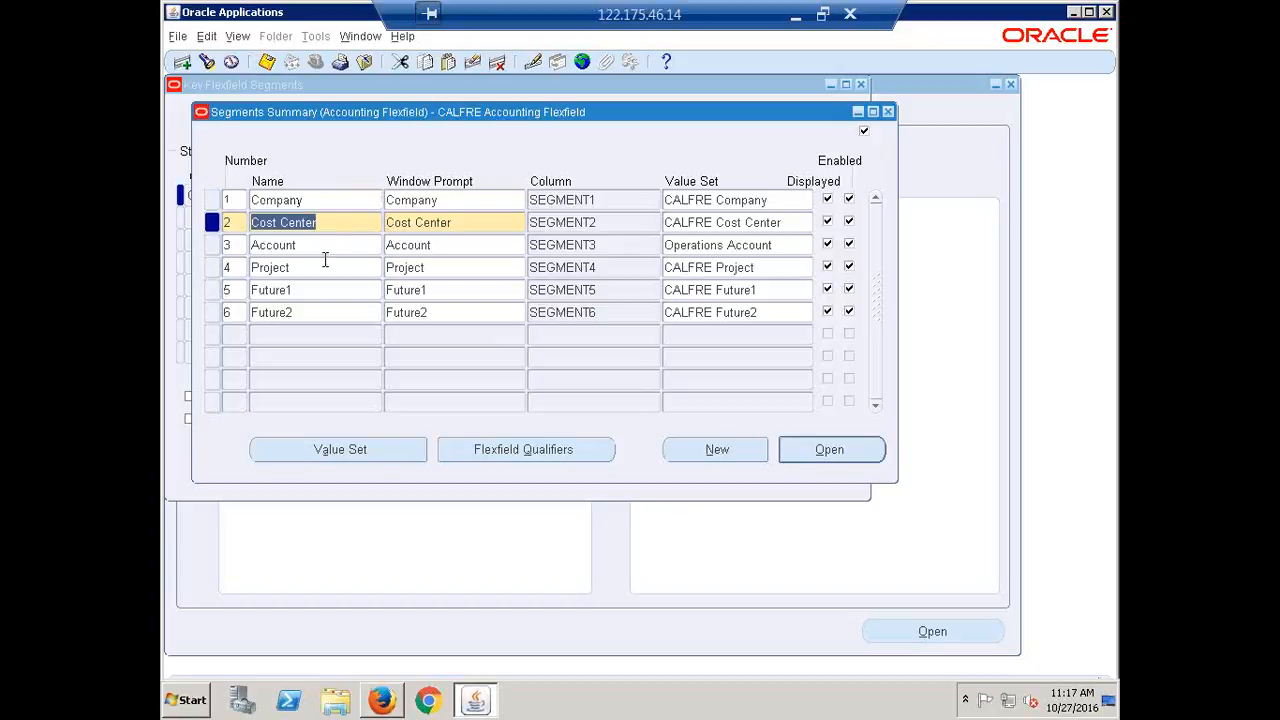
left_click(314, 245)
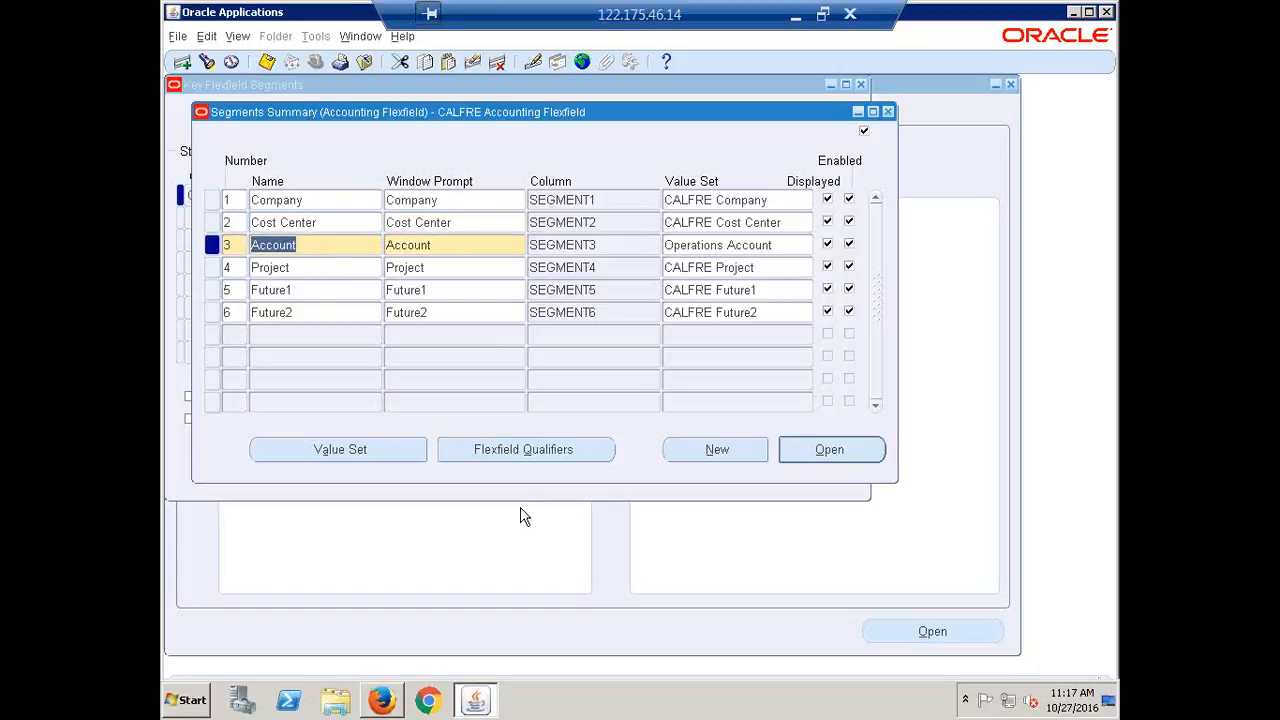
left_click(523, 454)
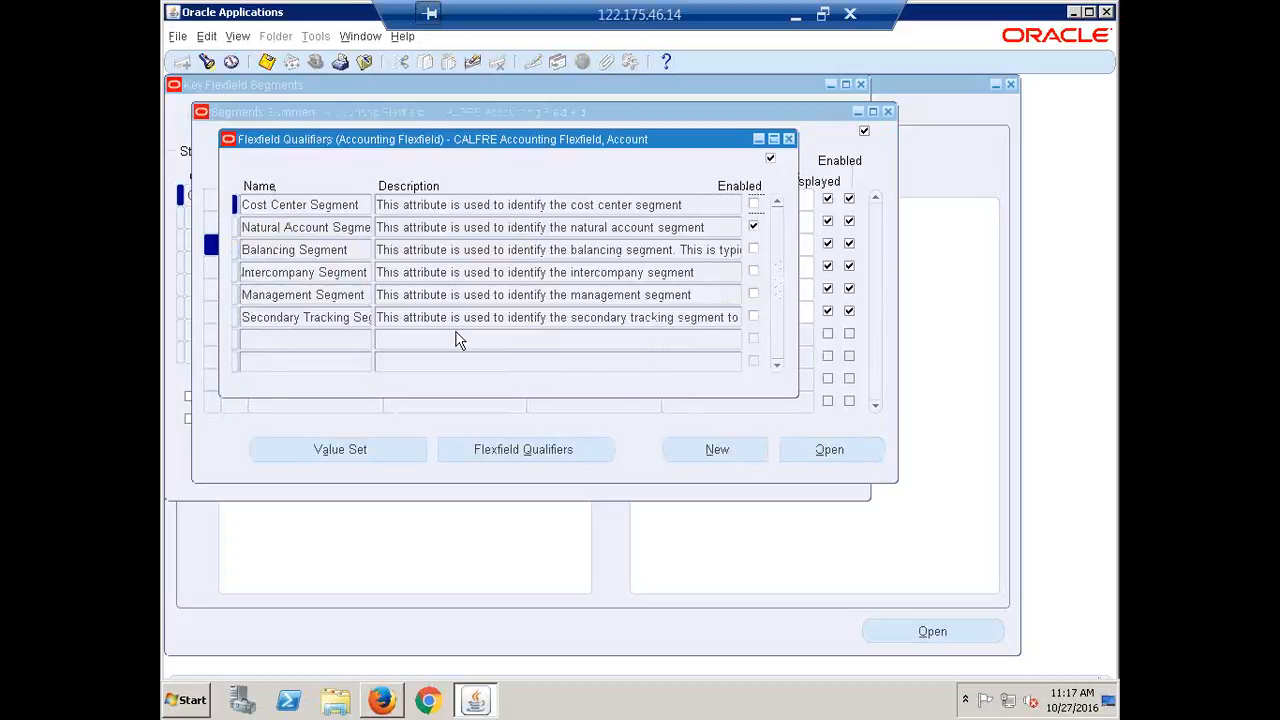
left_click(349, 205)
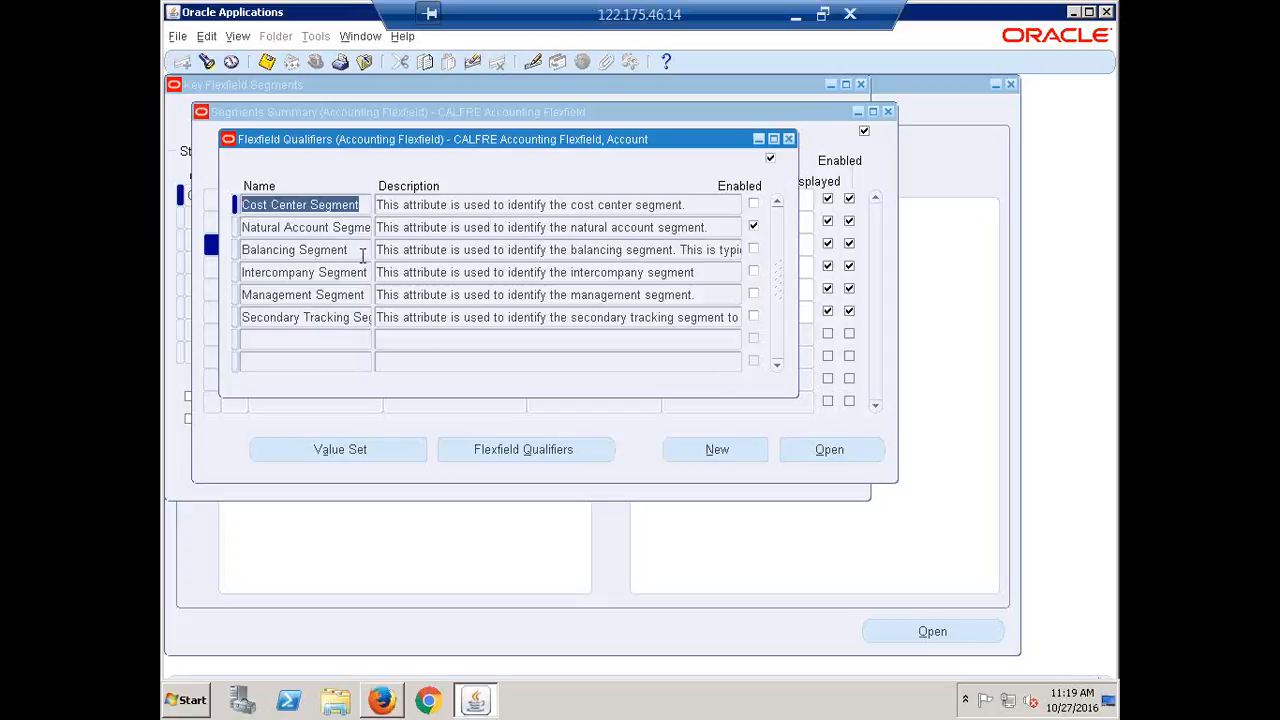
left_click(362, 255)
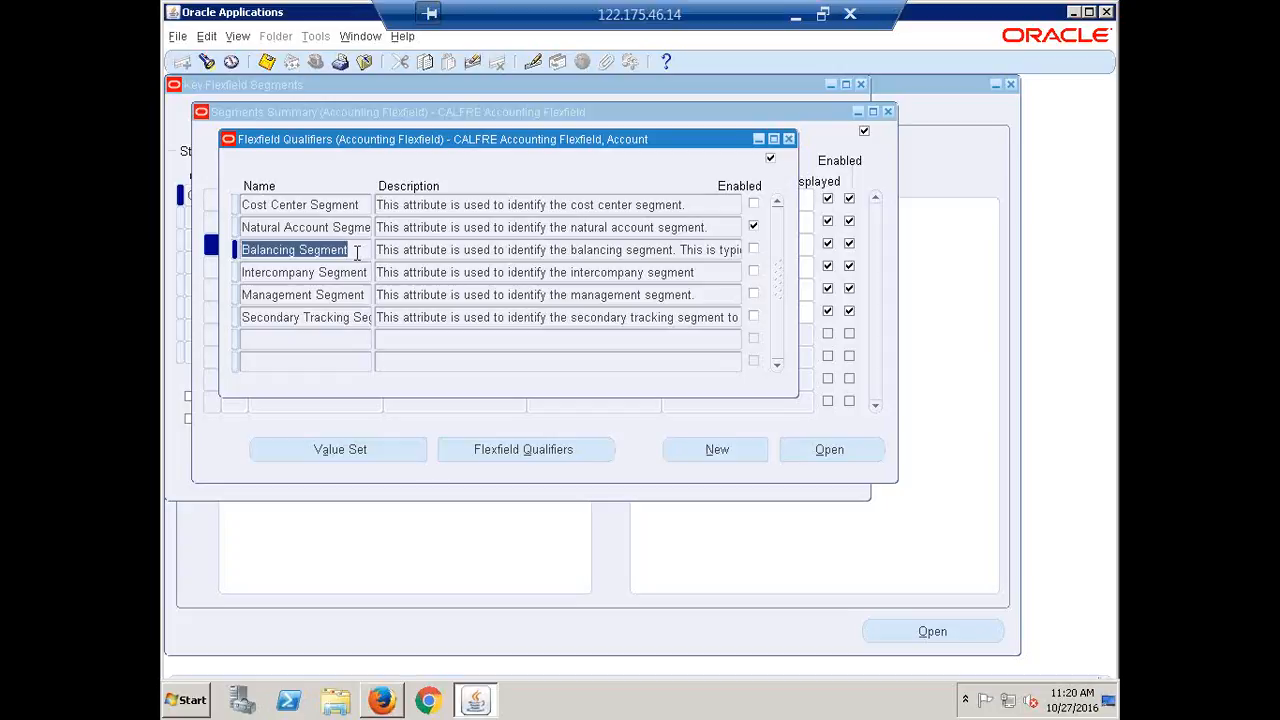
left_click(430, 250)
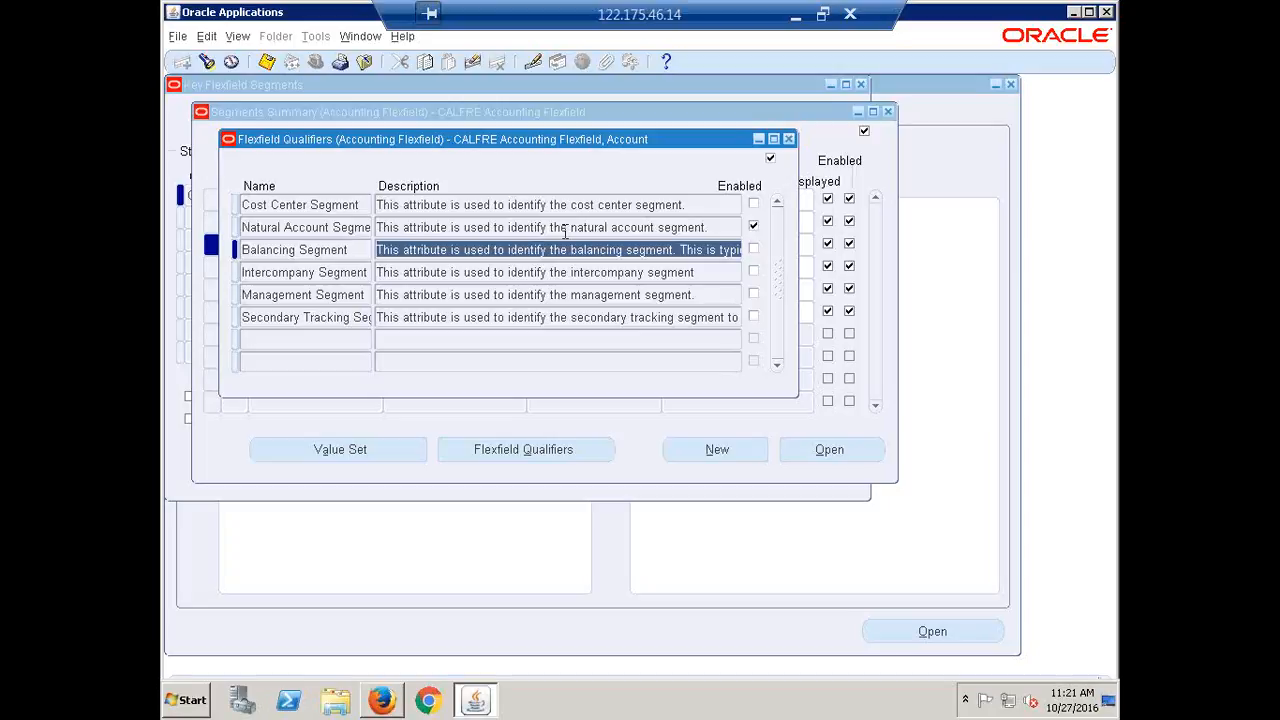
left_click(565, 229)
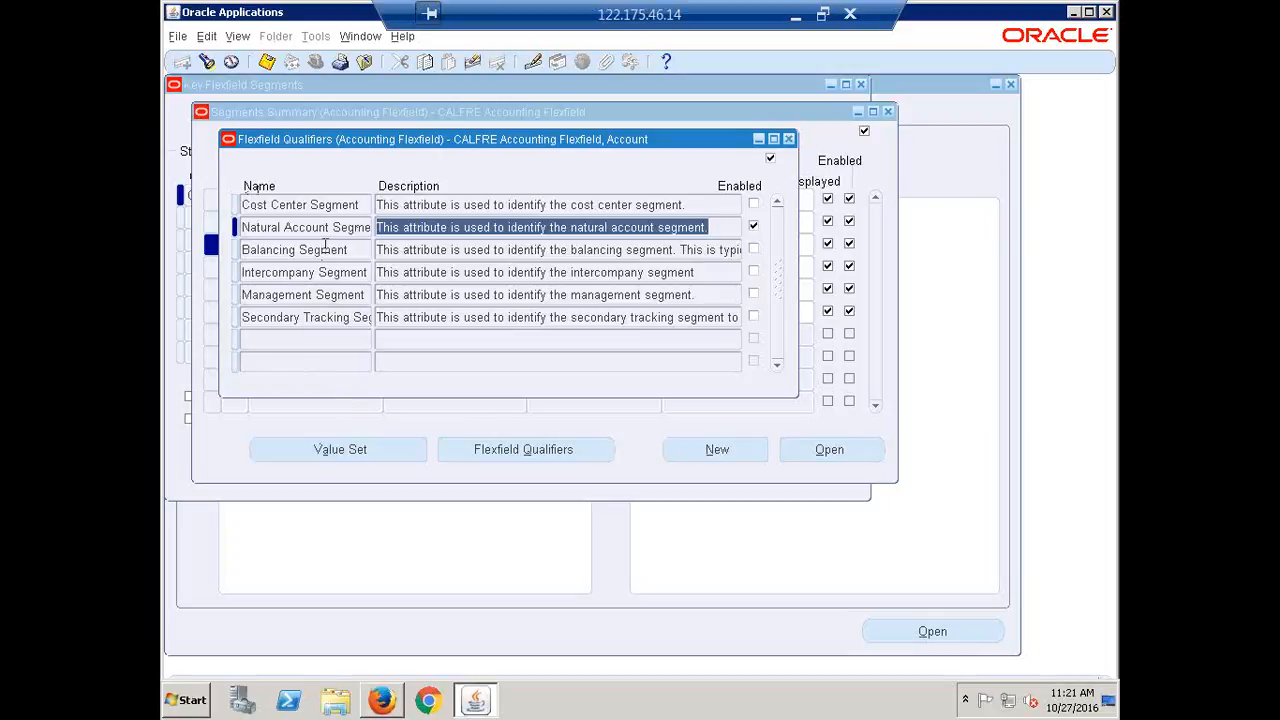
left_click(788, 139)
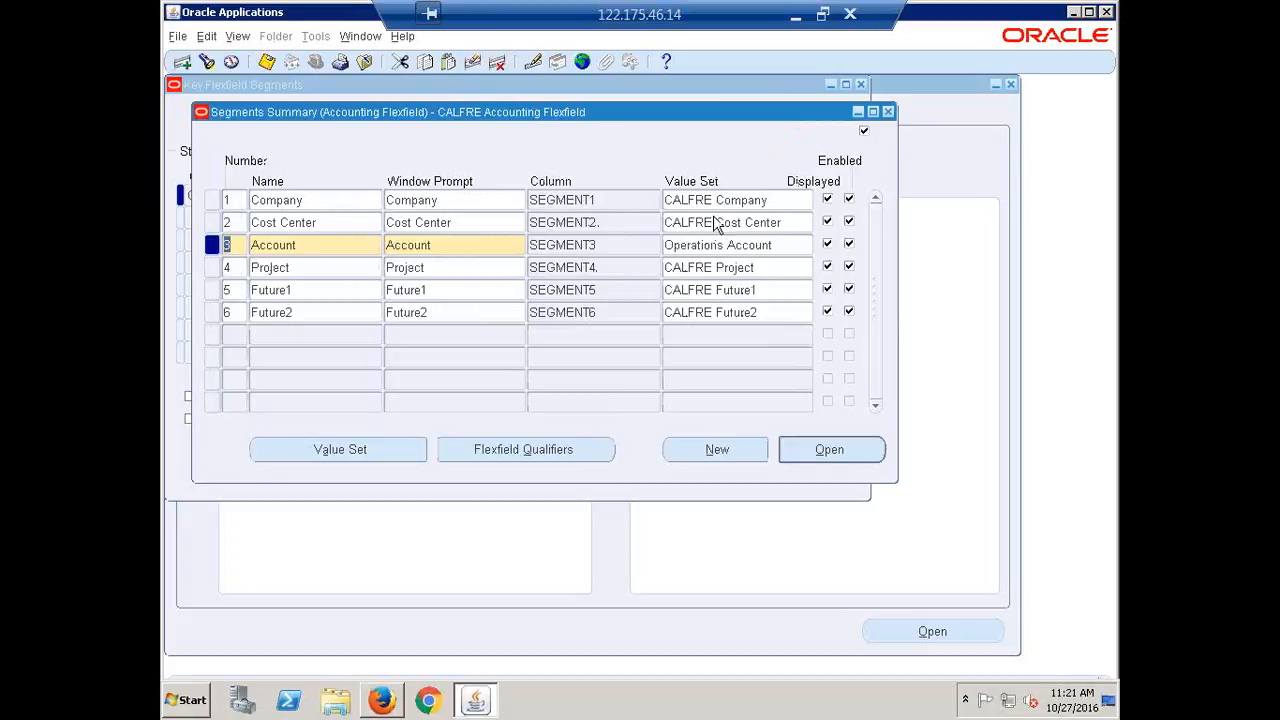
Select the Cost Center row in the CALFRE Accounting Flexfield segments summary
left_click(330, 221)
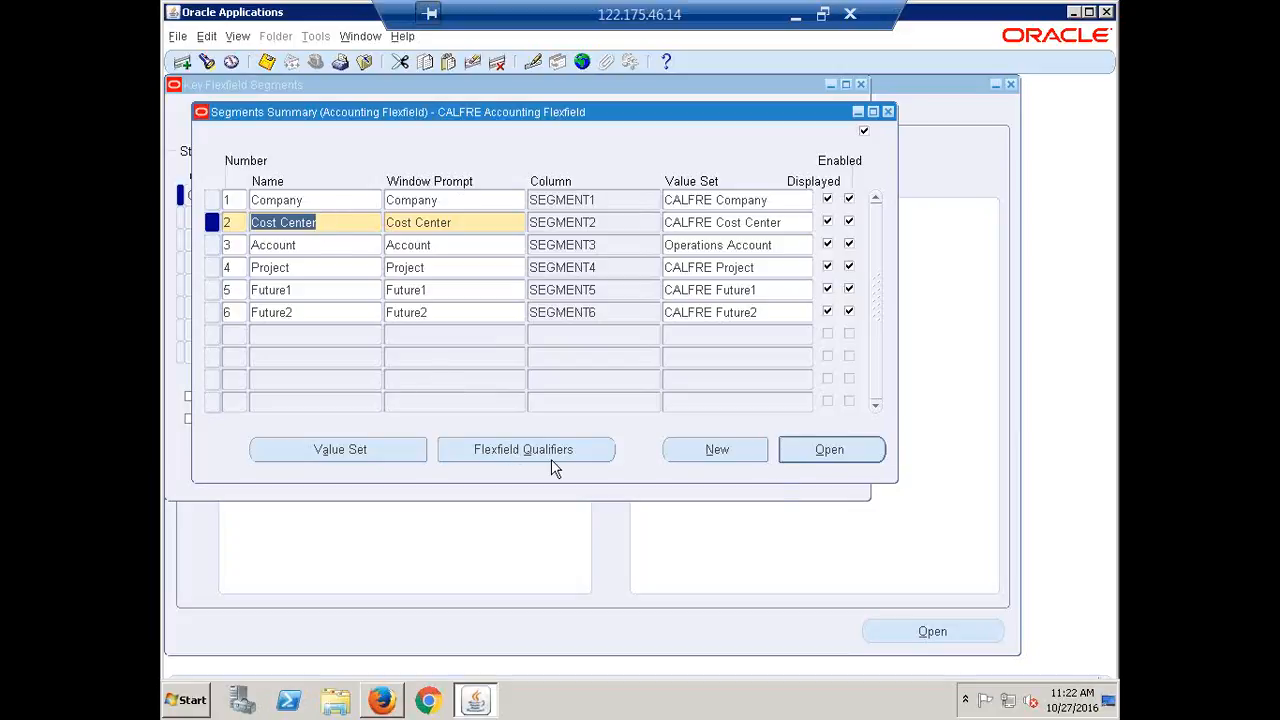
Enable the Cost Center Segment flexfield qualifier for the Cost Center segment
left_click(508, 450)
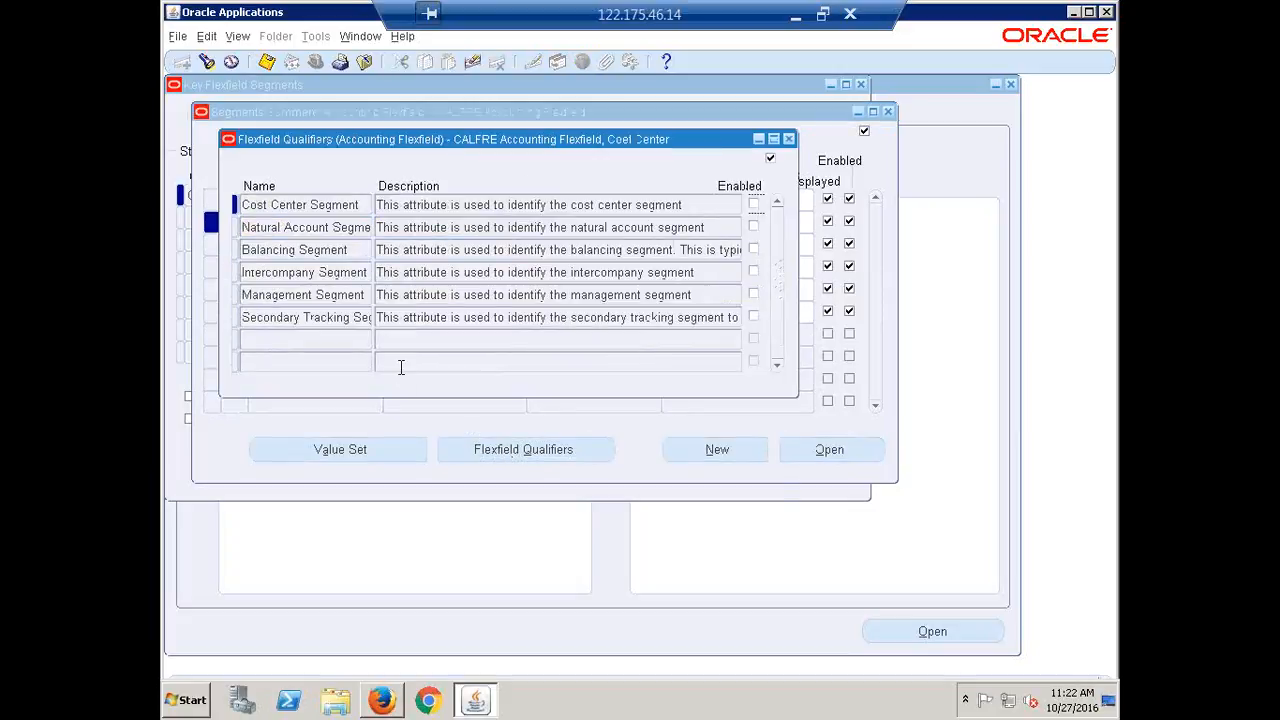
left_click(754, 206)
left_click(789, 140)
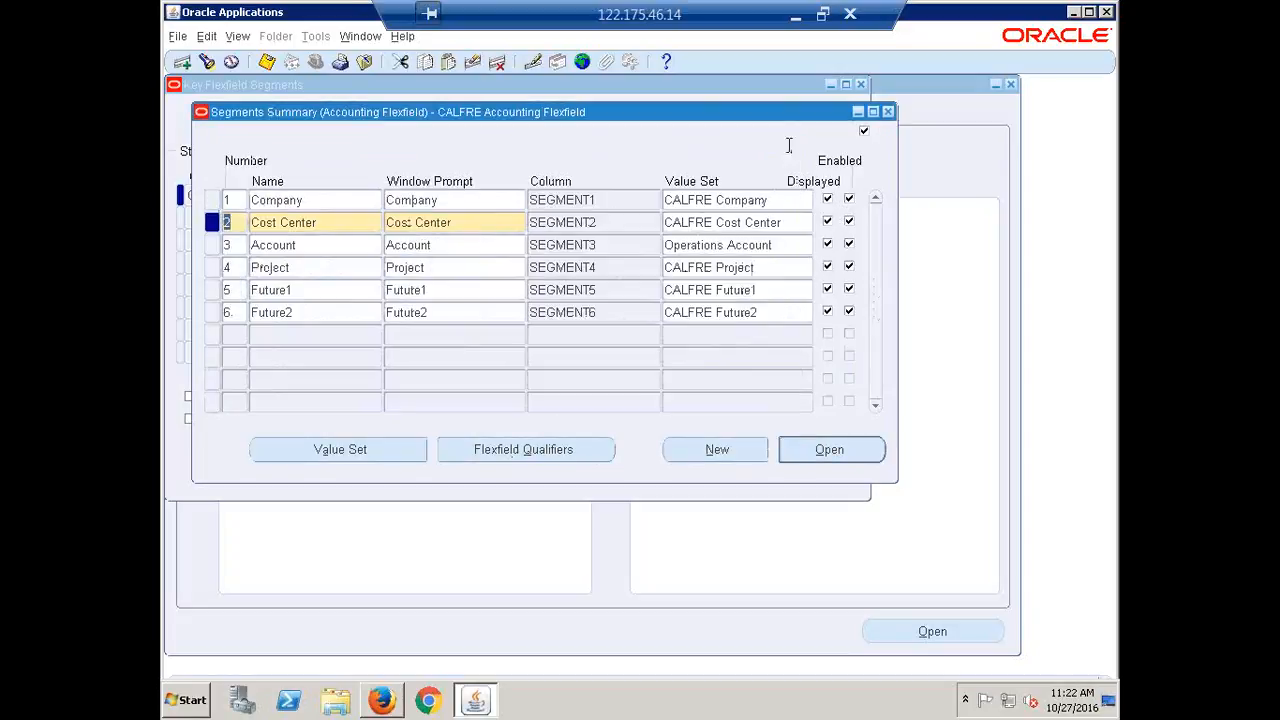
Review the Account segment's flexfield qualifiers without changes
left_click(343, 250)
left_click(505, 449)
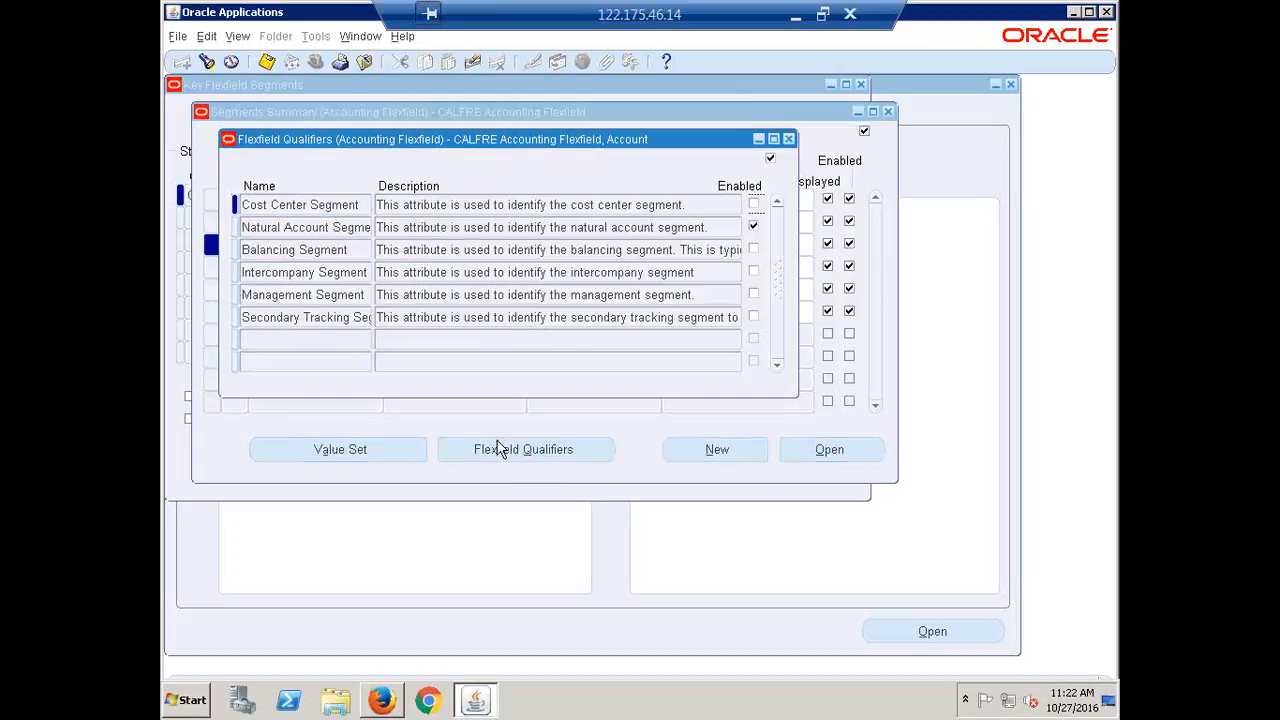
left_click(789, 139)
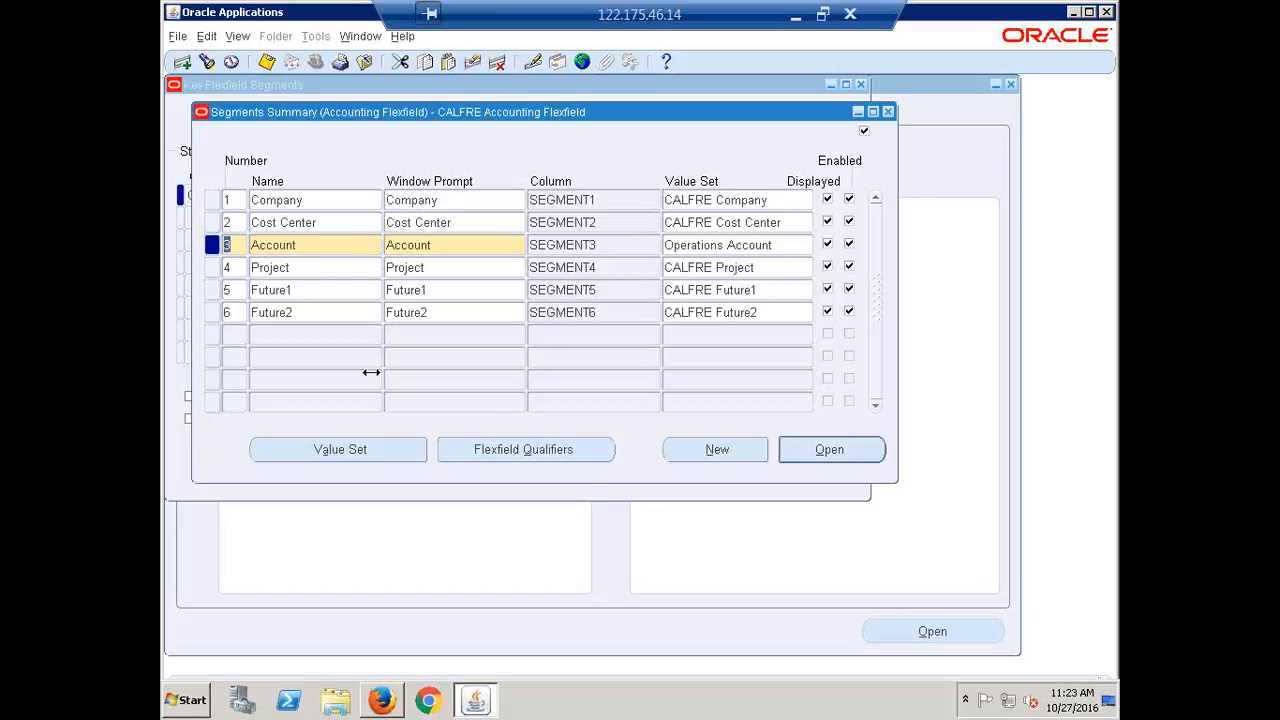
Check the Project and Company segment rows, then close the Segments Summary window
left_click(320, 277)
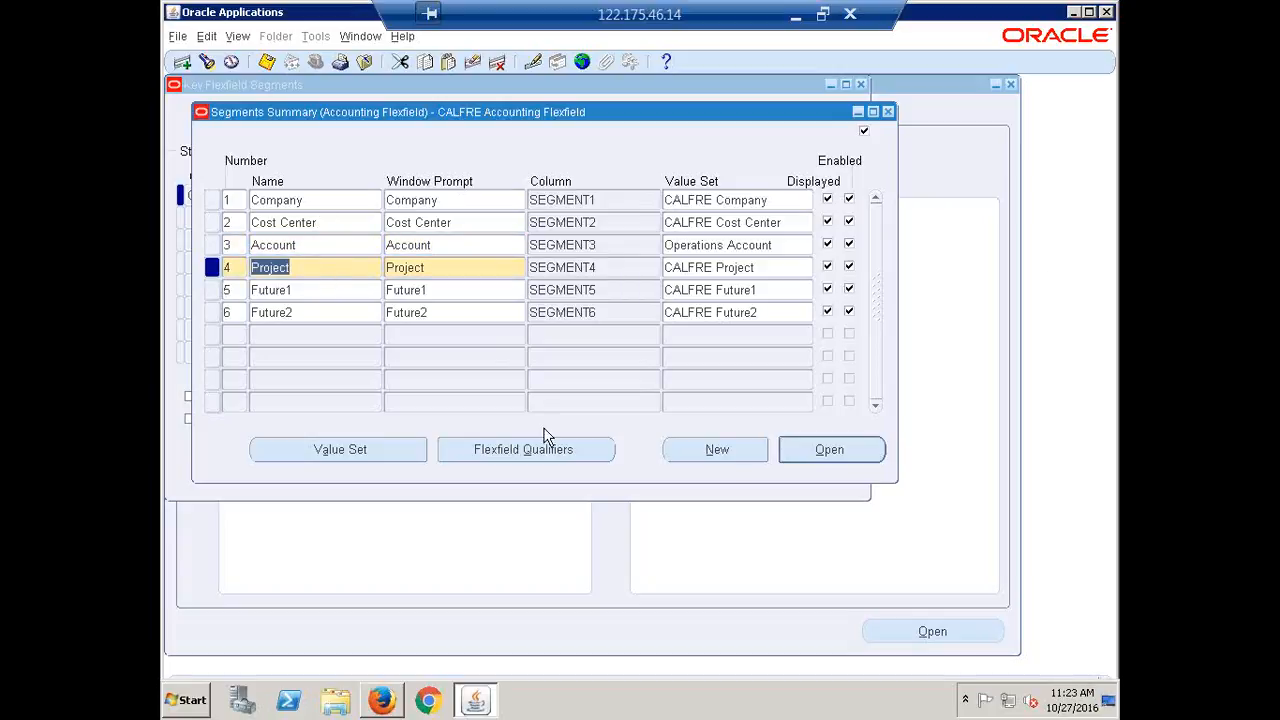
left_click(325, 200)
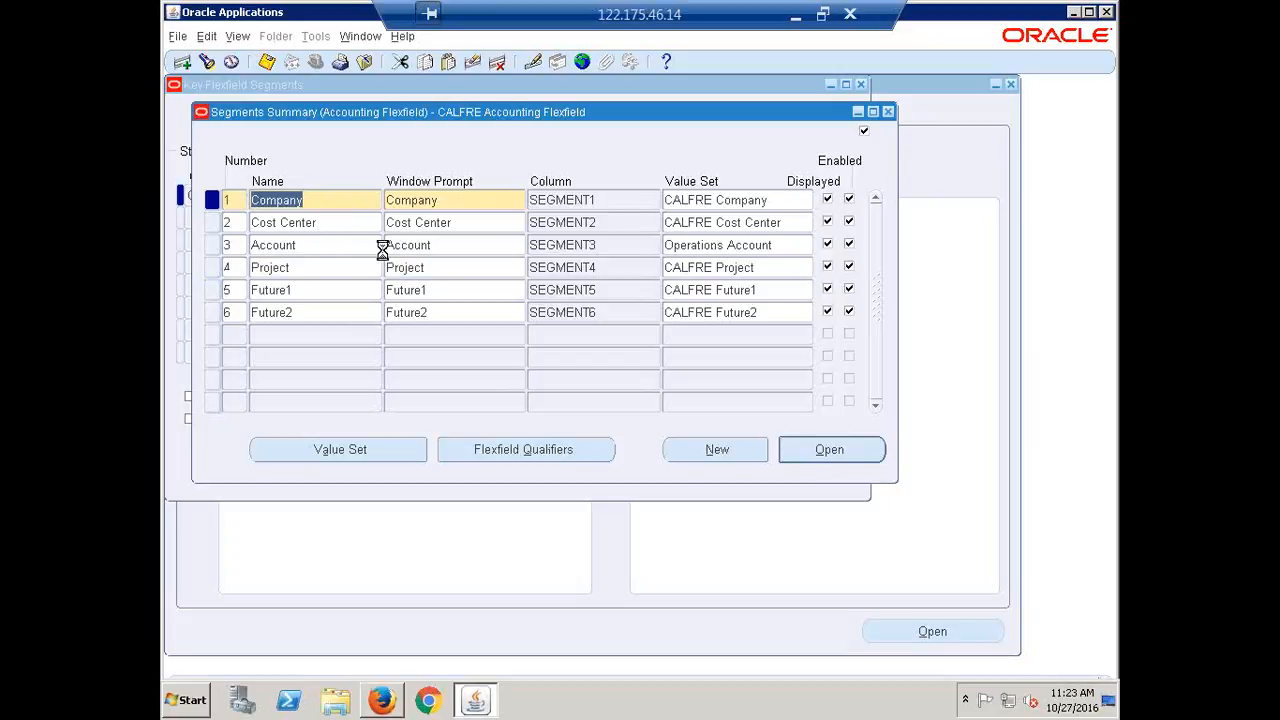
left_click(887, 113)
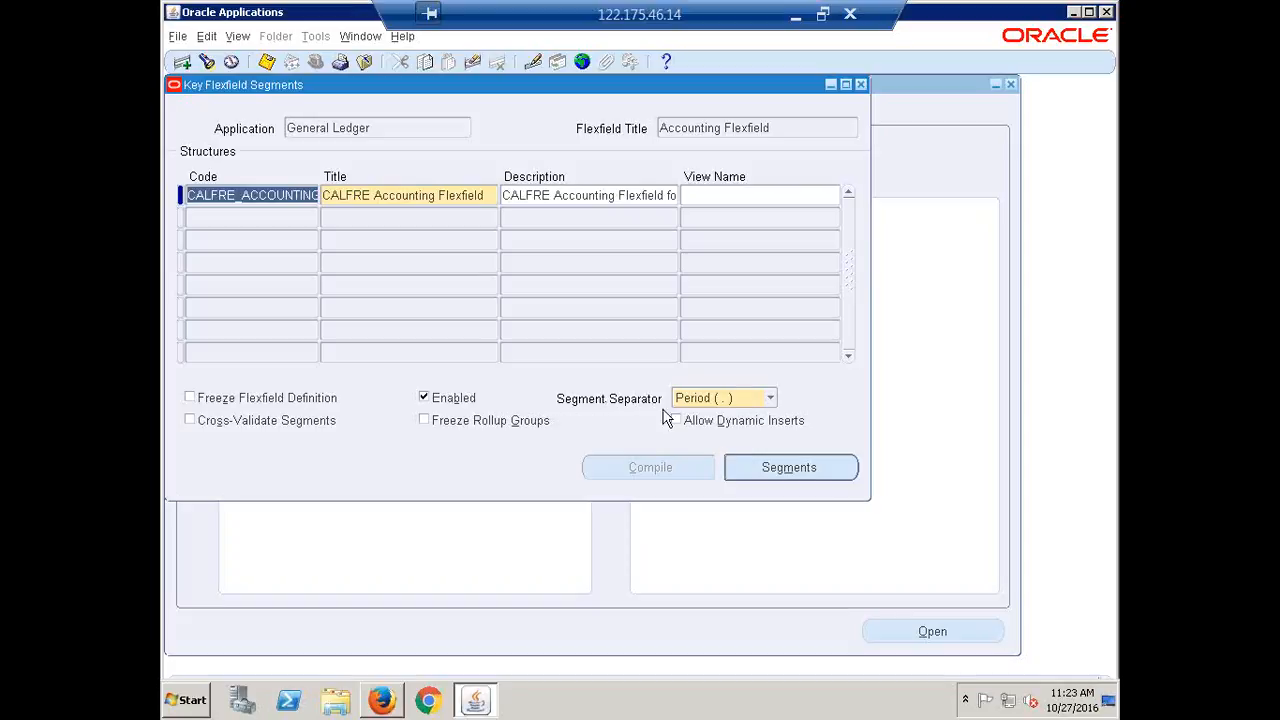
left_click(770, 400)
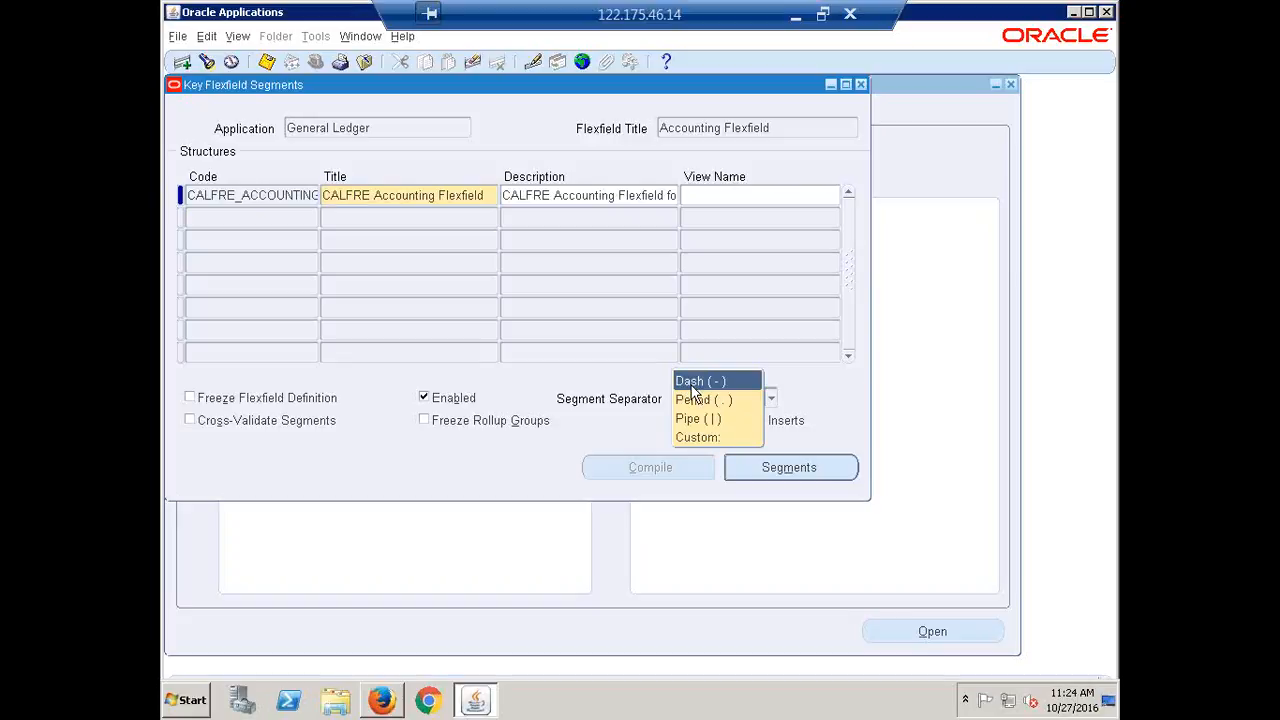
left_click(706, 440)
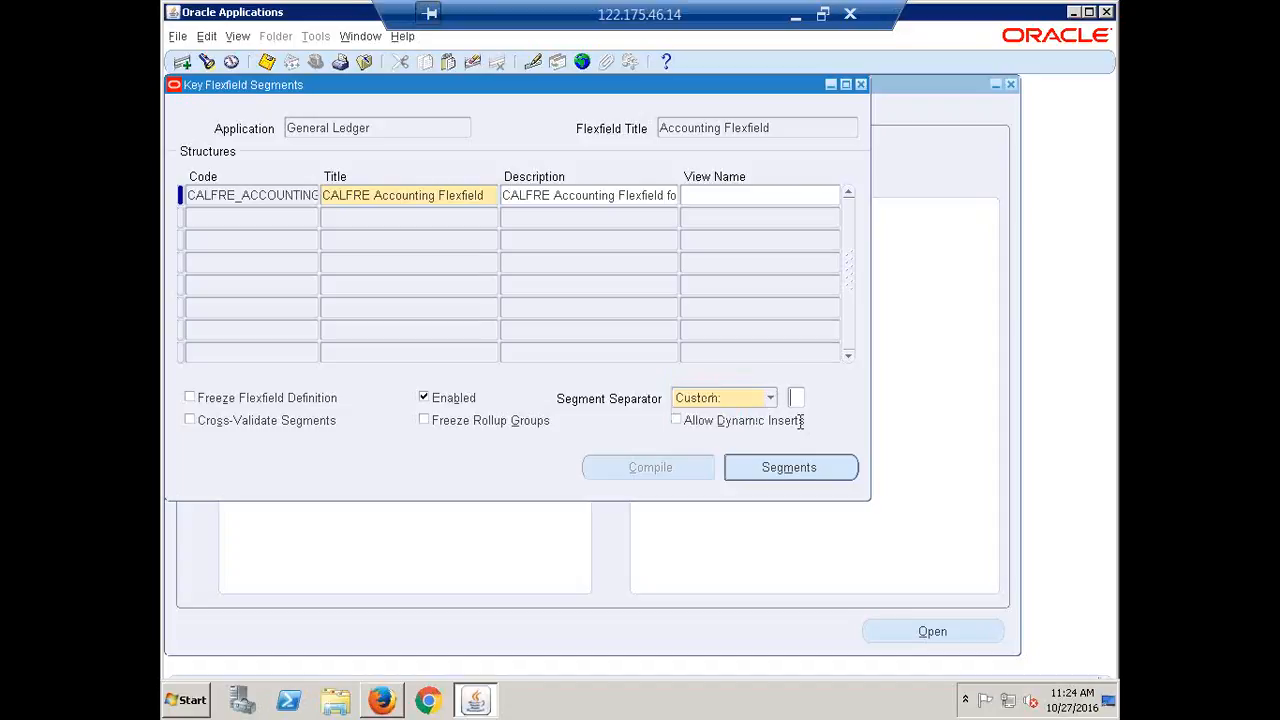
type("$")
key("BackSpace")
left_click(771, 399)
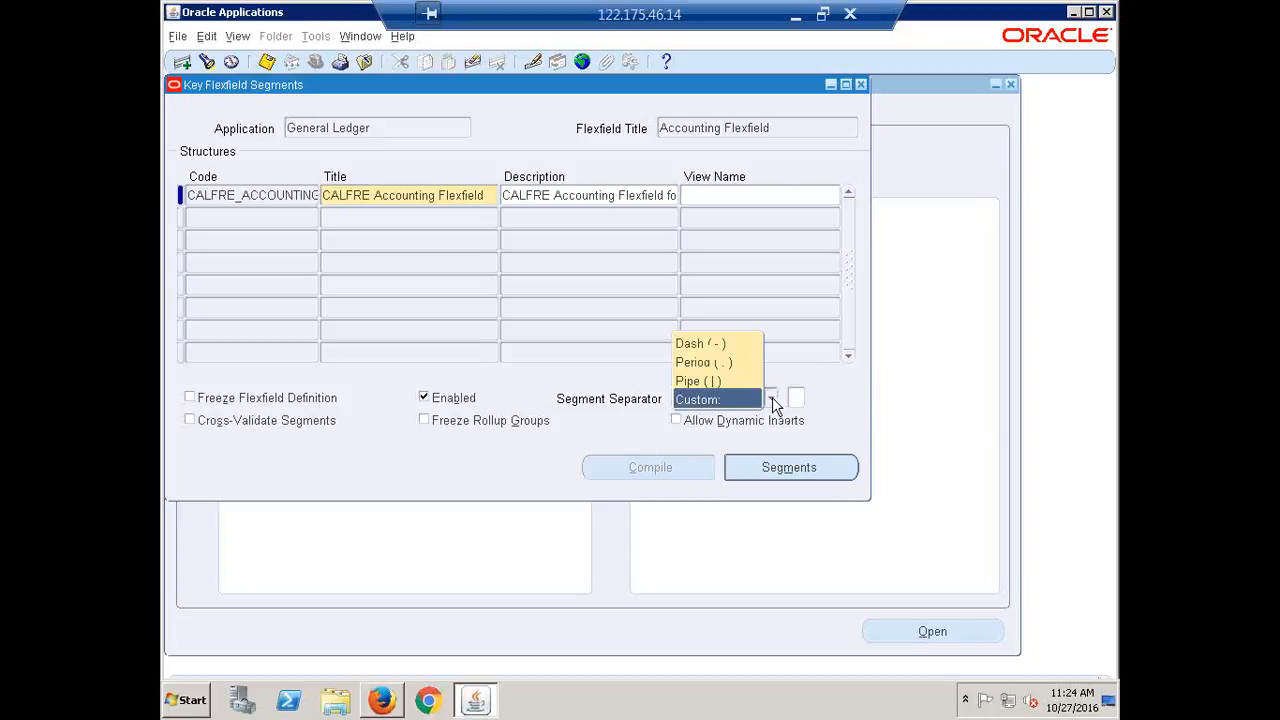
left_click(745, 365)
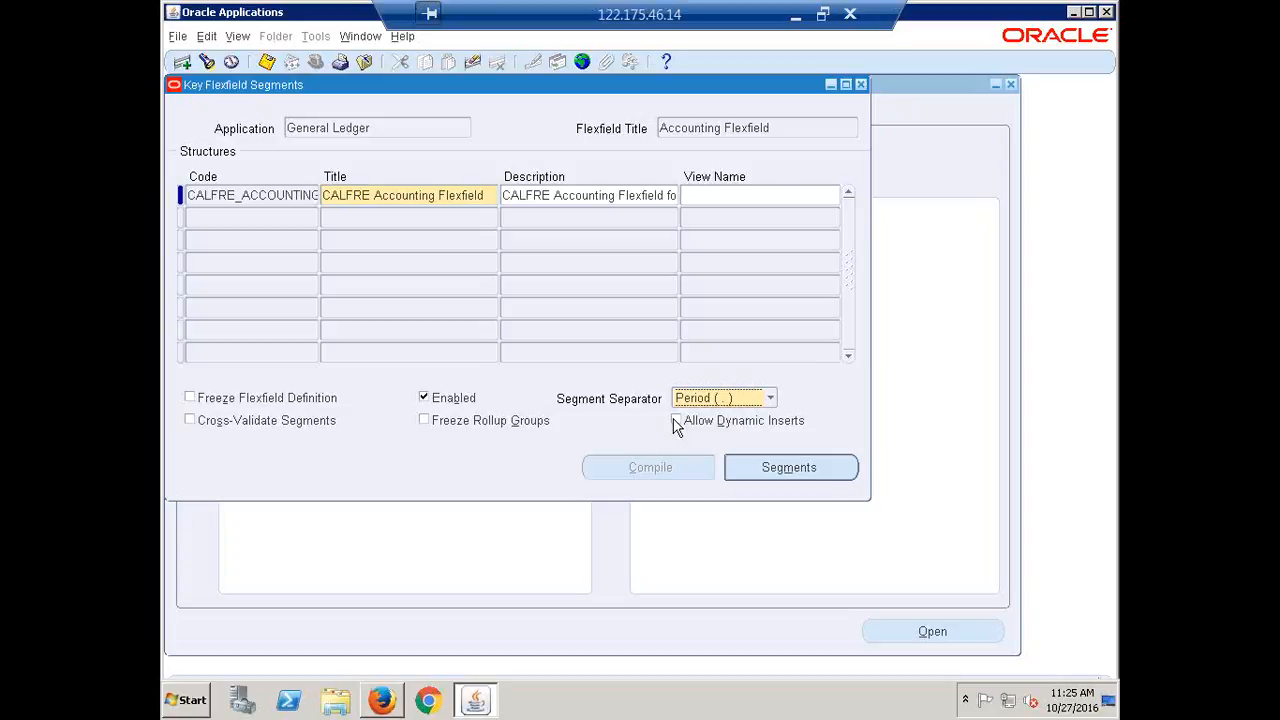
Allow dynamic inserts, toggle Enabled off and back on, and tick Freeze Flexfield Definition
left_click(675, 422)
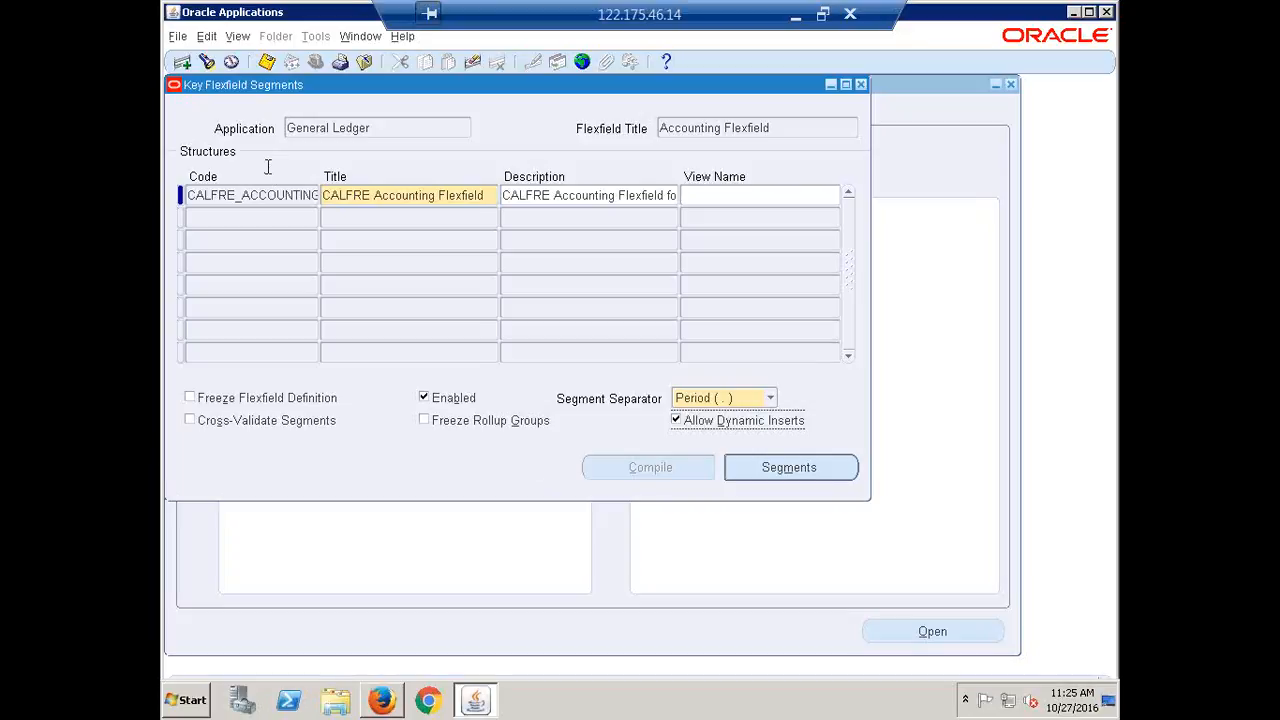
left_click(424, 398)
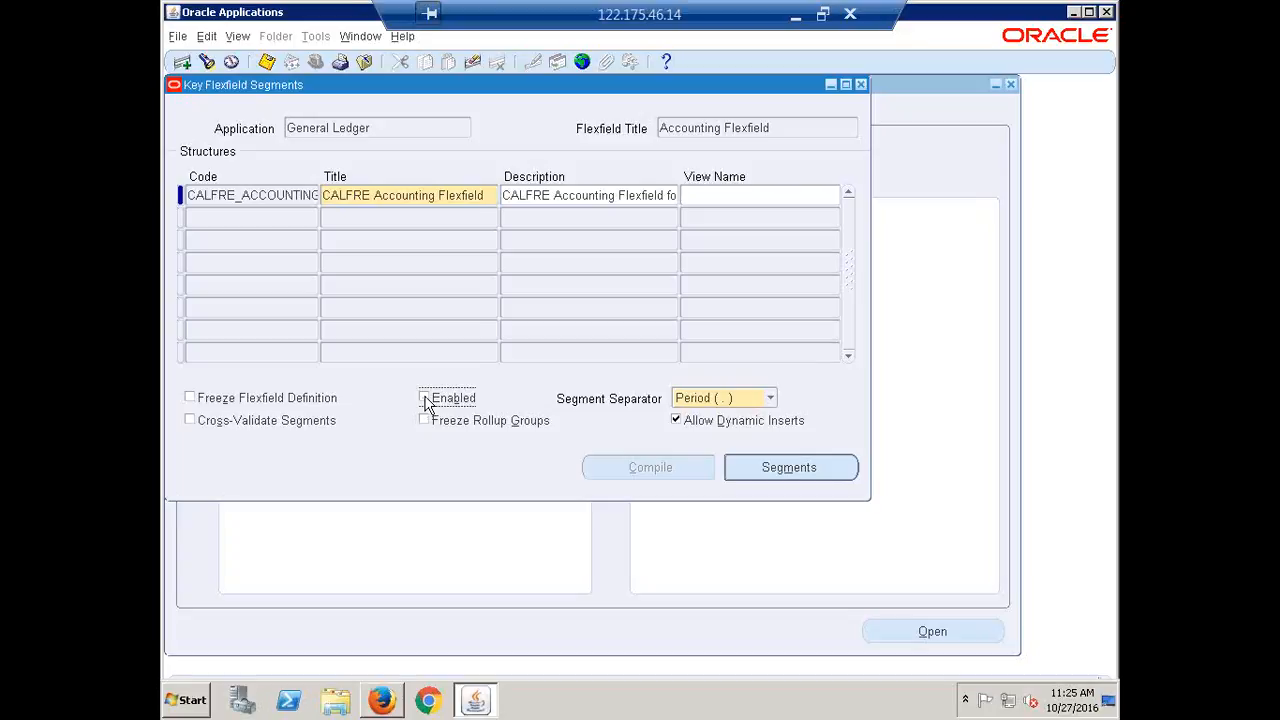
left_click(424, 398)
left_click(190, 397)
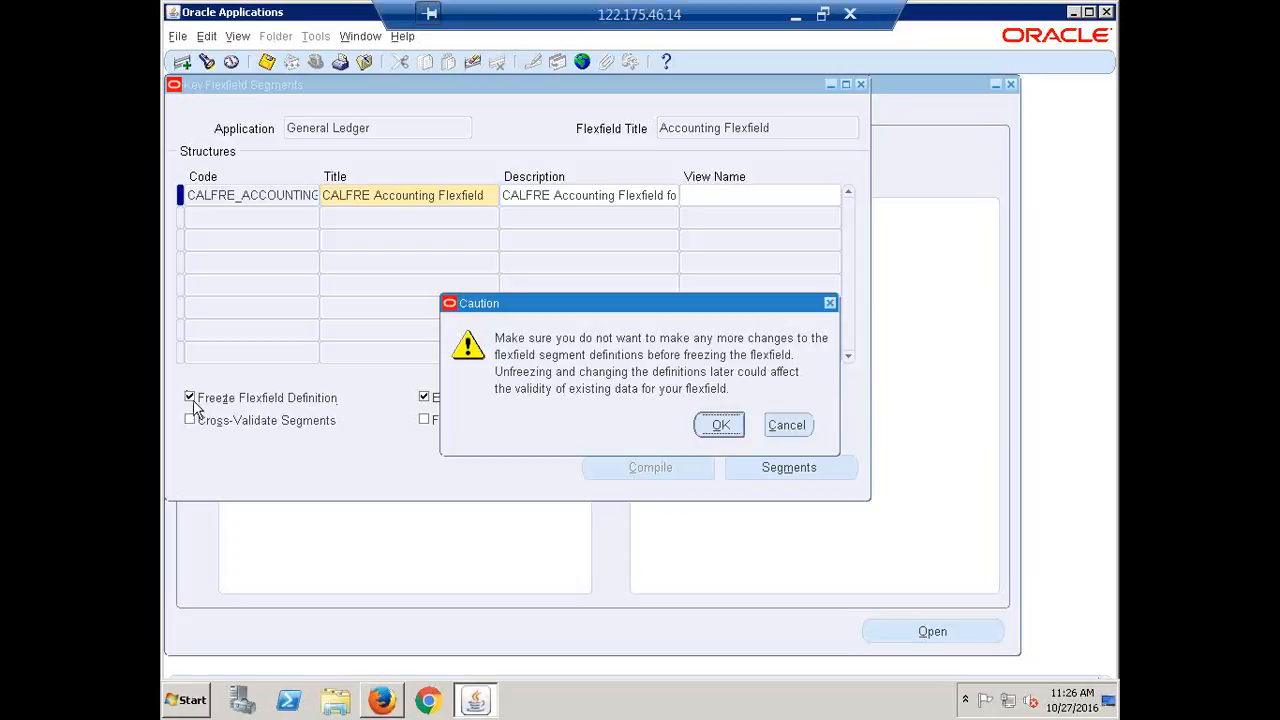
Confirm the freeze and compile the CALFRE flexfield, acknowledging the compile notes
left_click(719, 426)
left_click(625, 469)
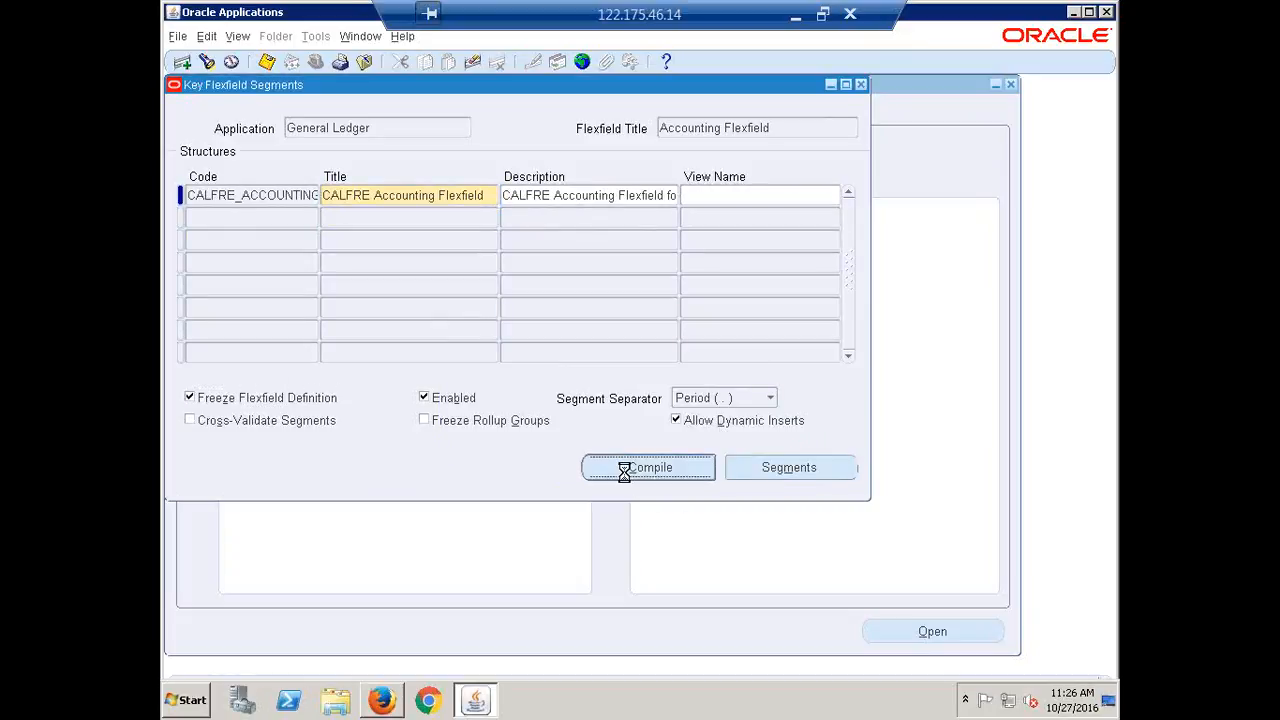
left_click(704, 405)
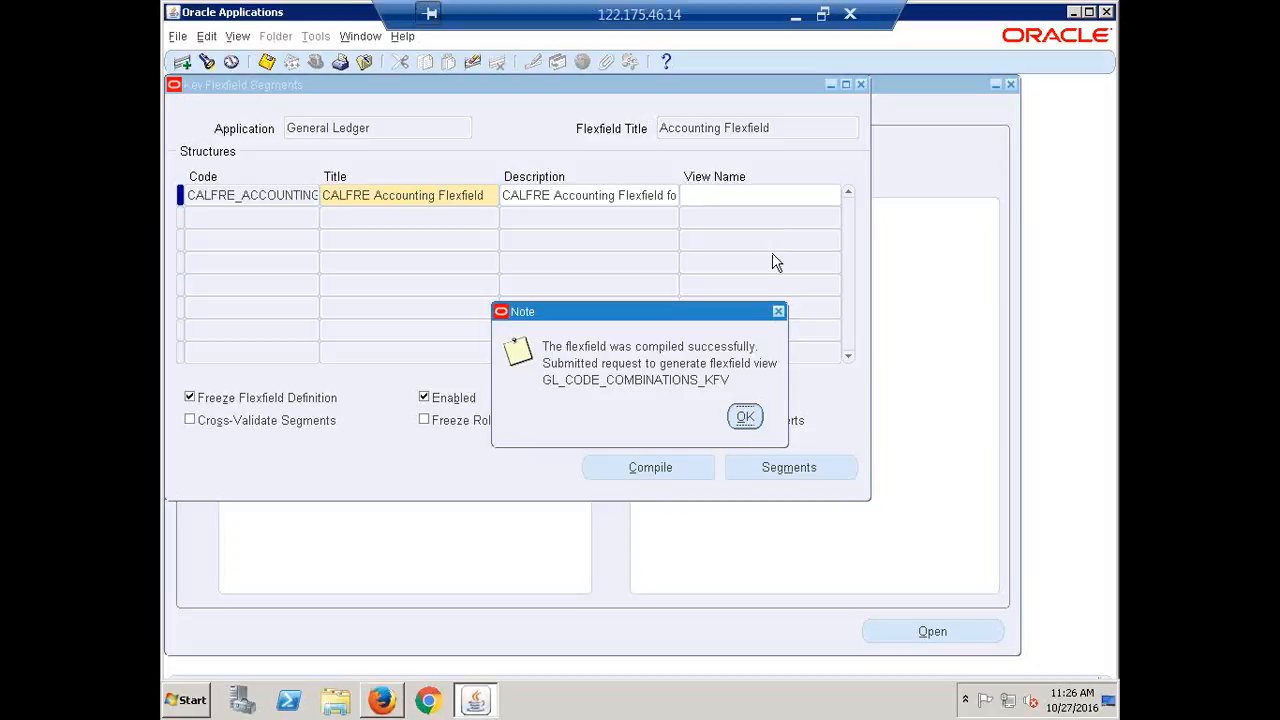
left_click(745, 418)
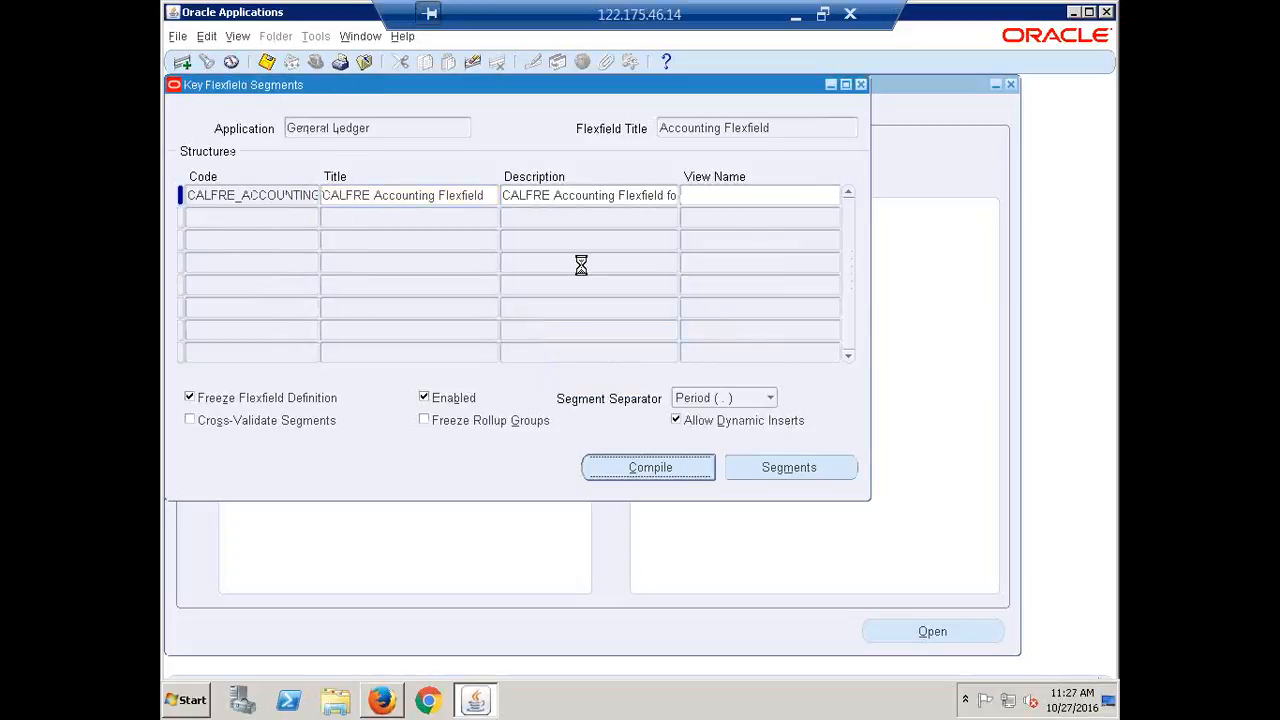
Open the Requests list and refresh until Compile Key Flexfields and Flexfield View Generator show Completed
key("alt+i")
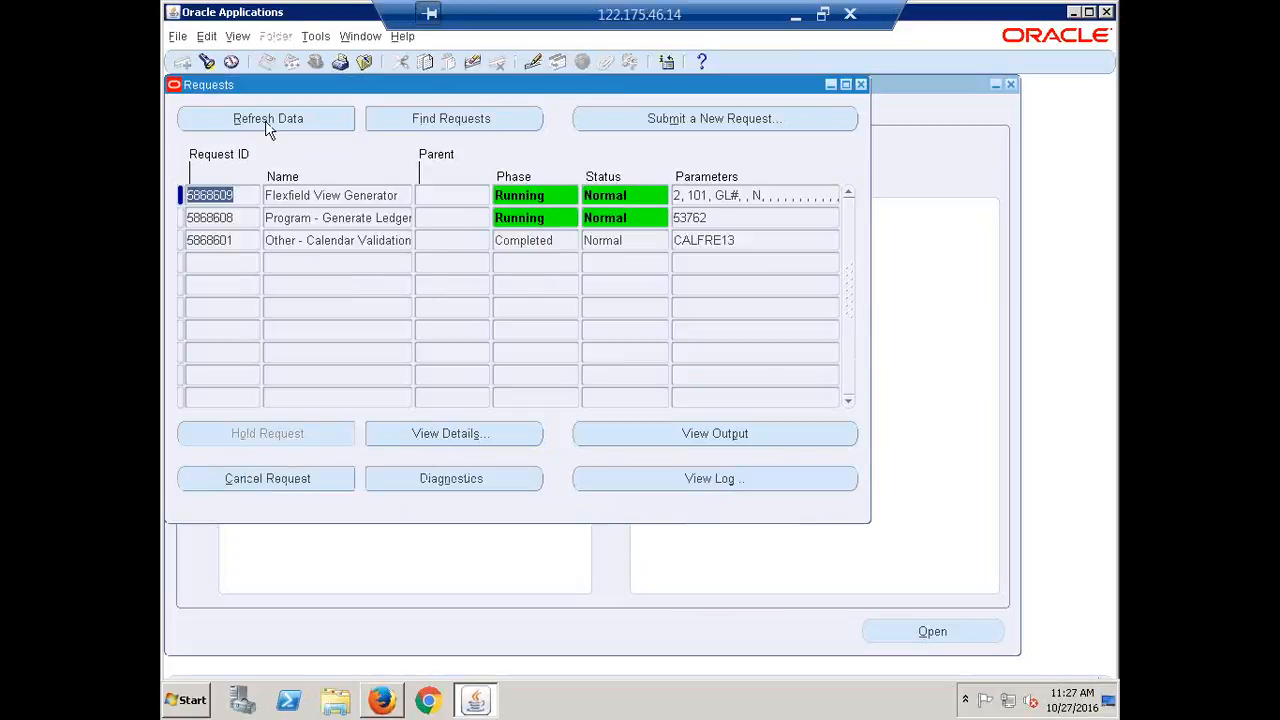
left_click(267, 125)
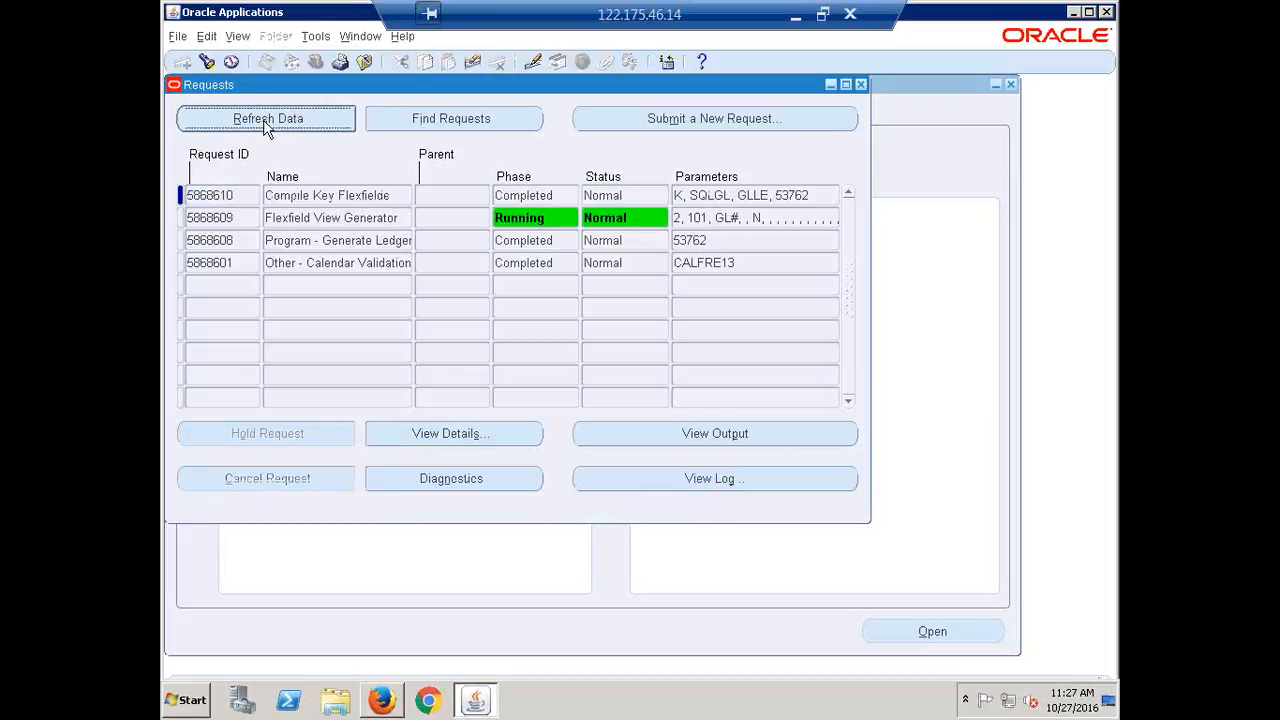
left_click(267, 119)
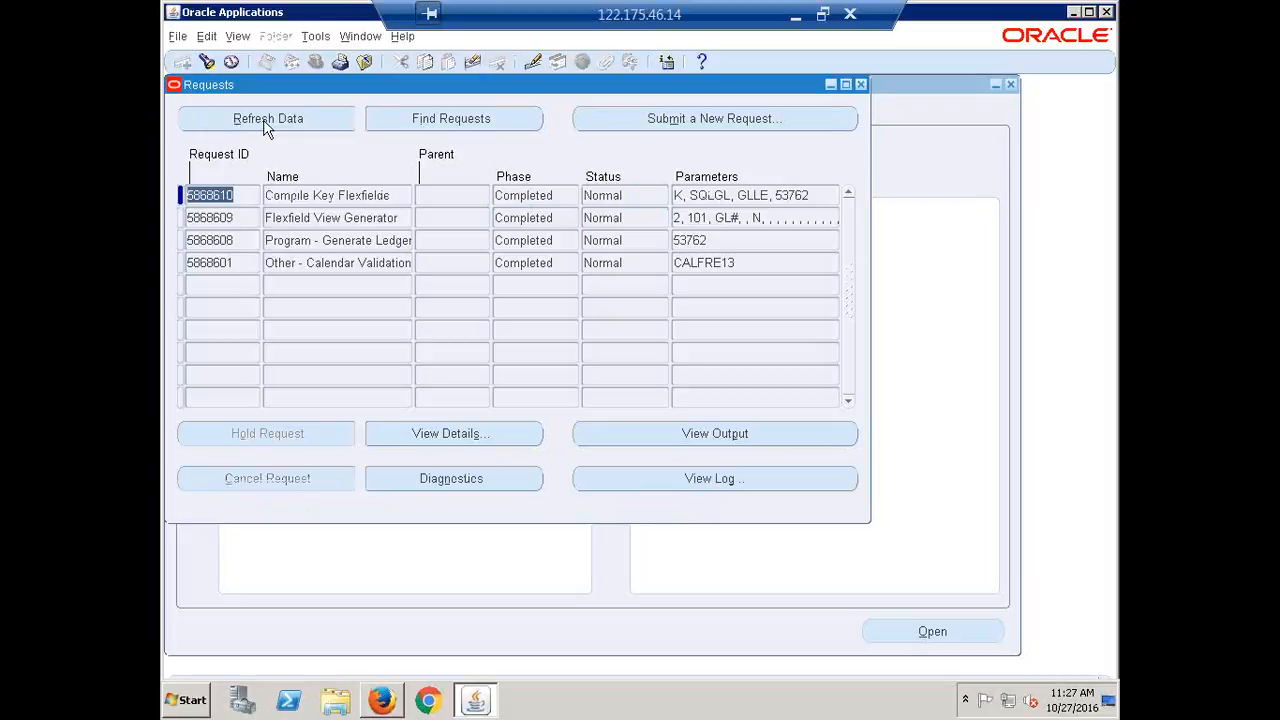
left_click(266, 125)
left_click(241, 121)
left_click(250, 121)
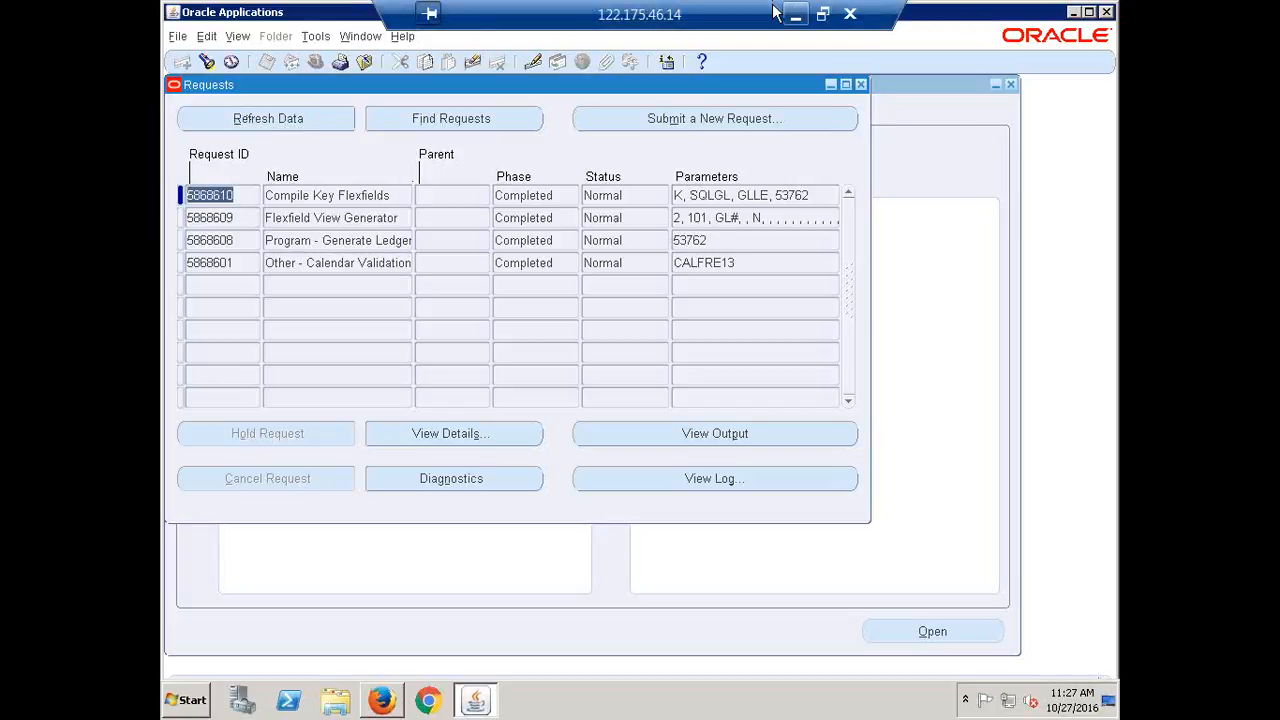
left_click_drag(753, 14, 548, 8)
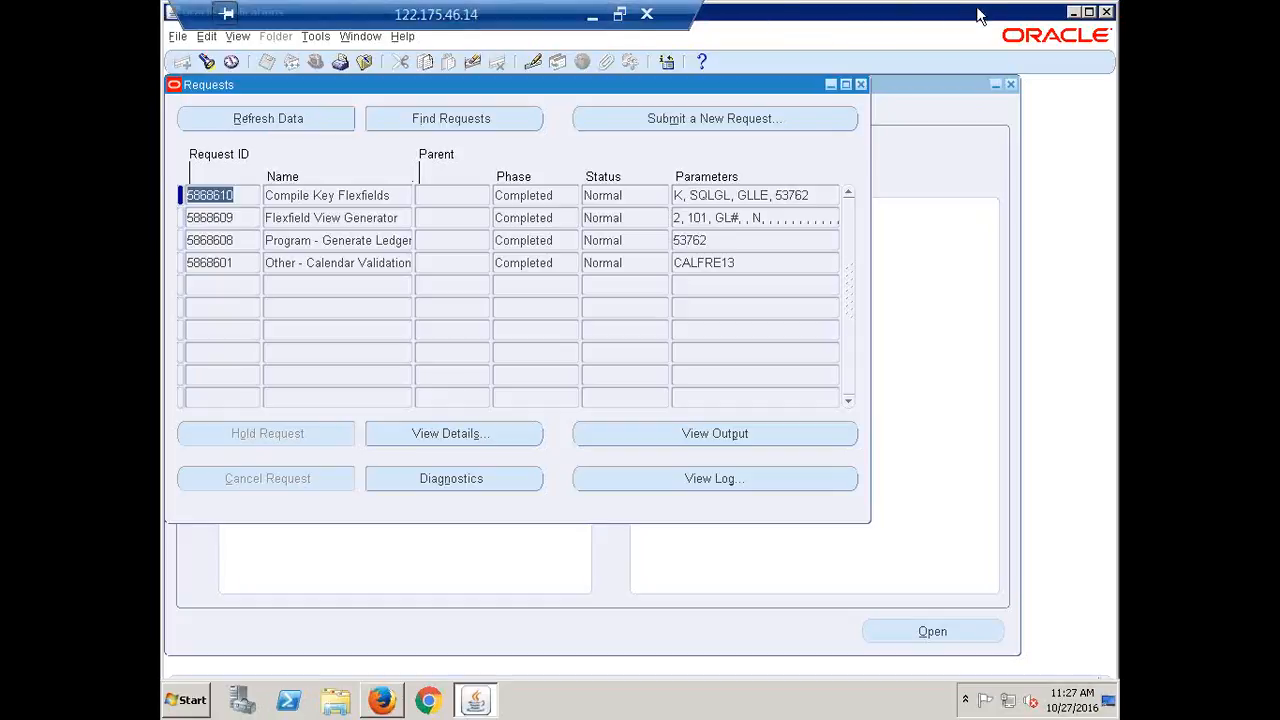
left_click(1073, 12)
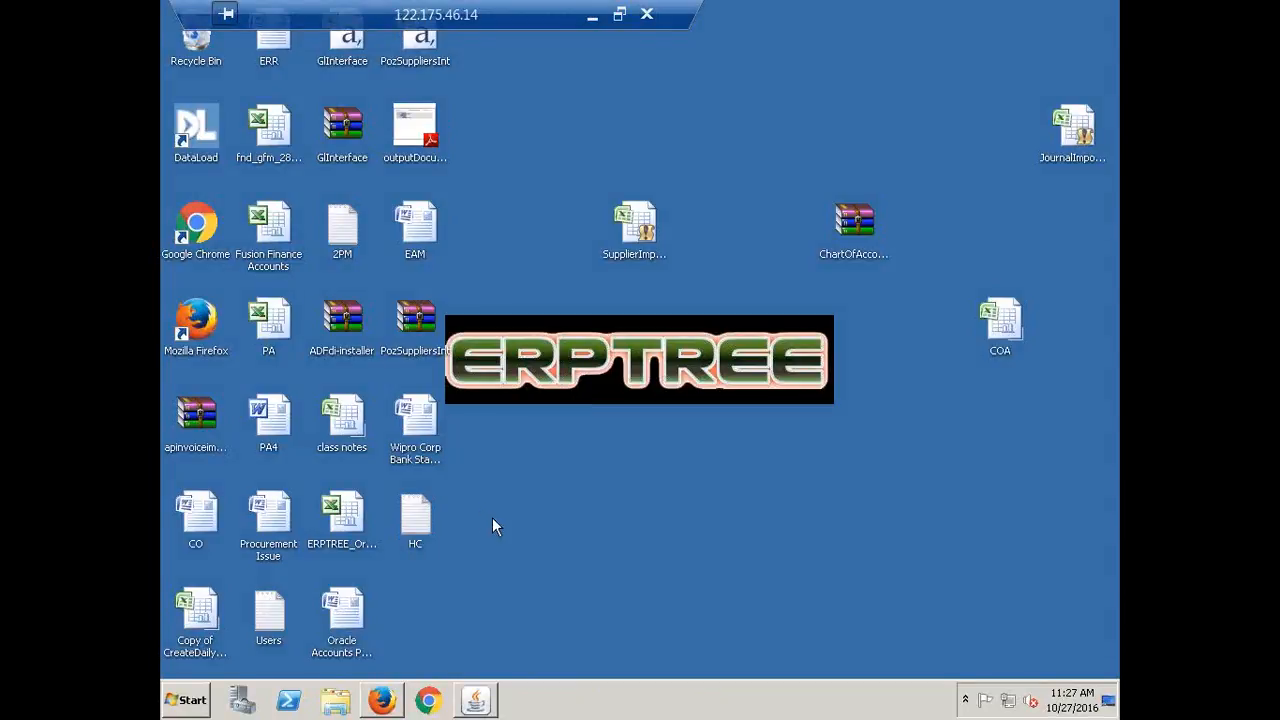
left_click(204, 132)
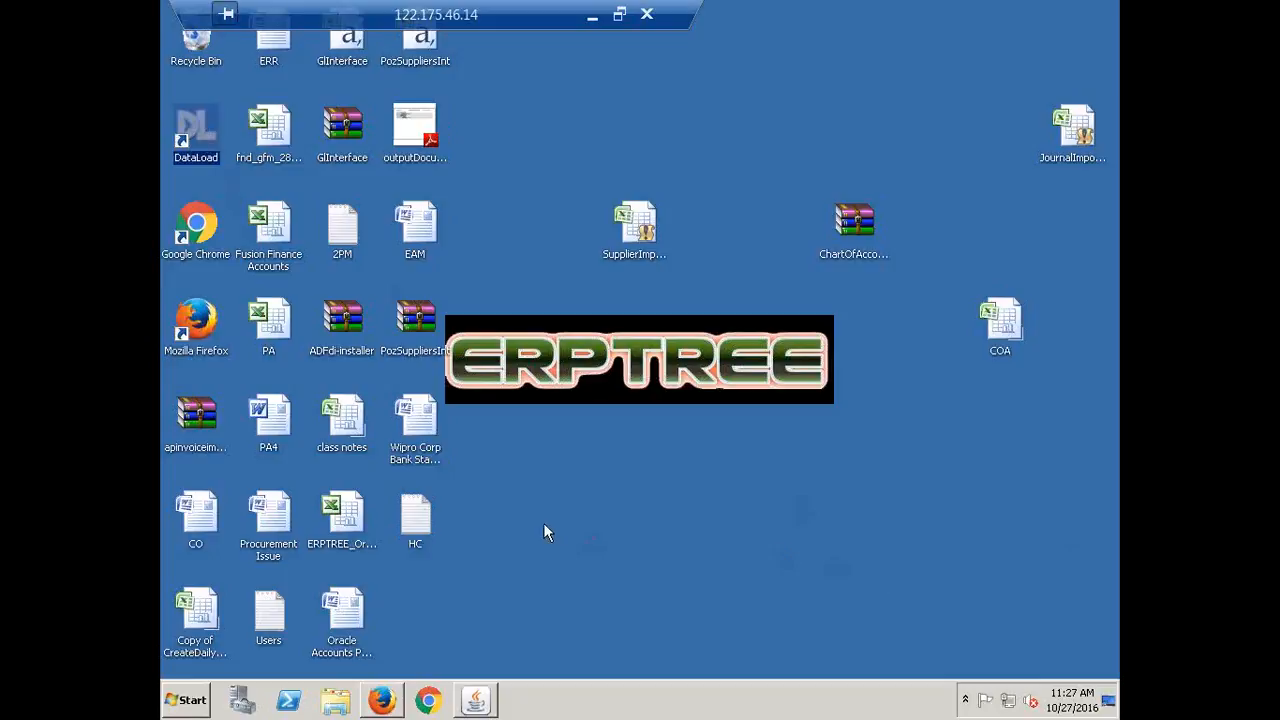
left_click(193, 700)
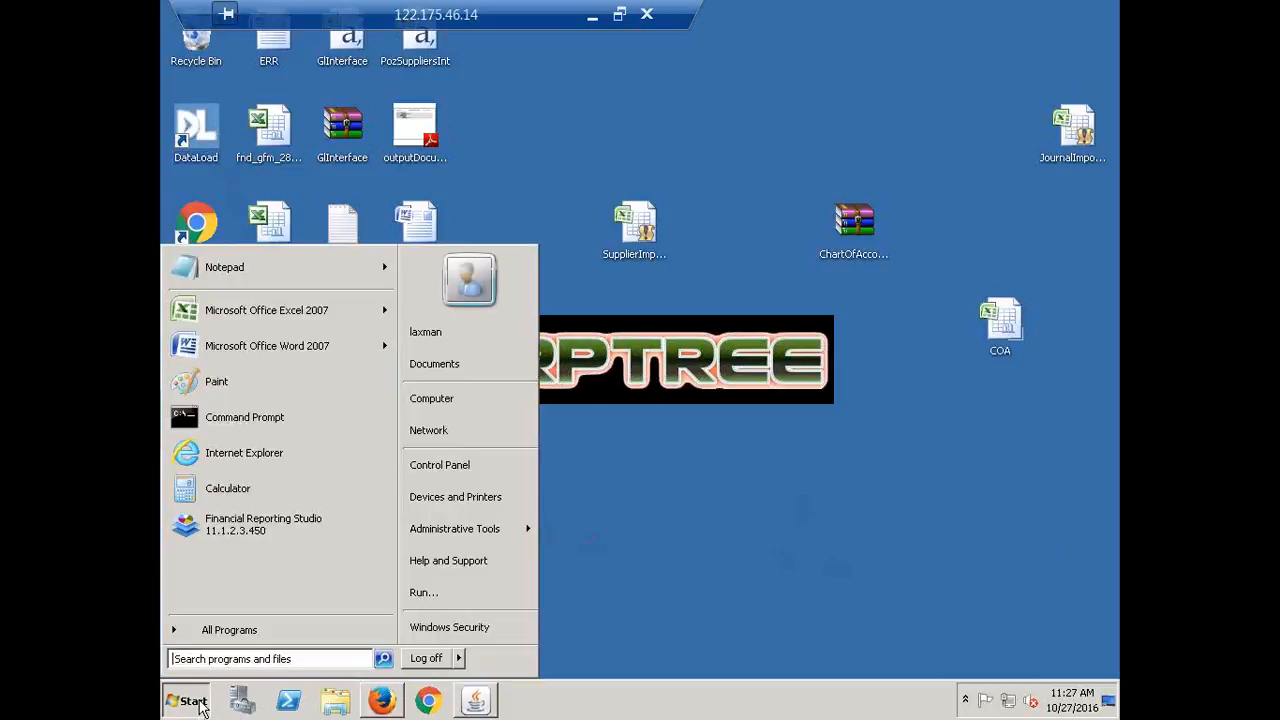
left_click(239, 660)
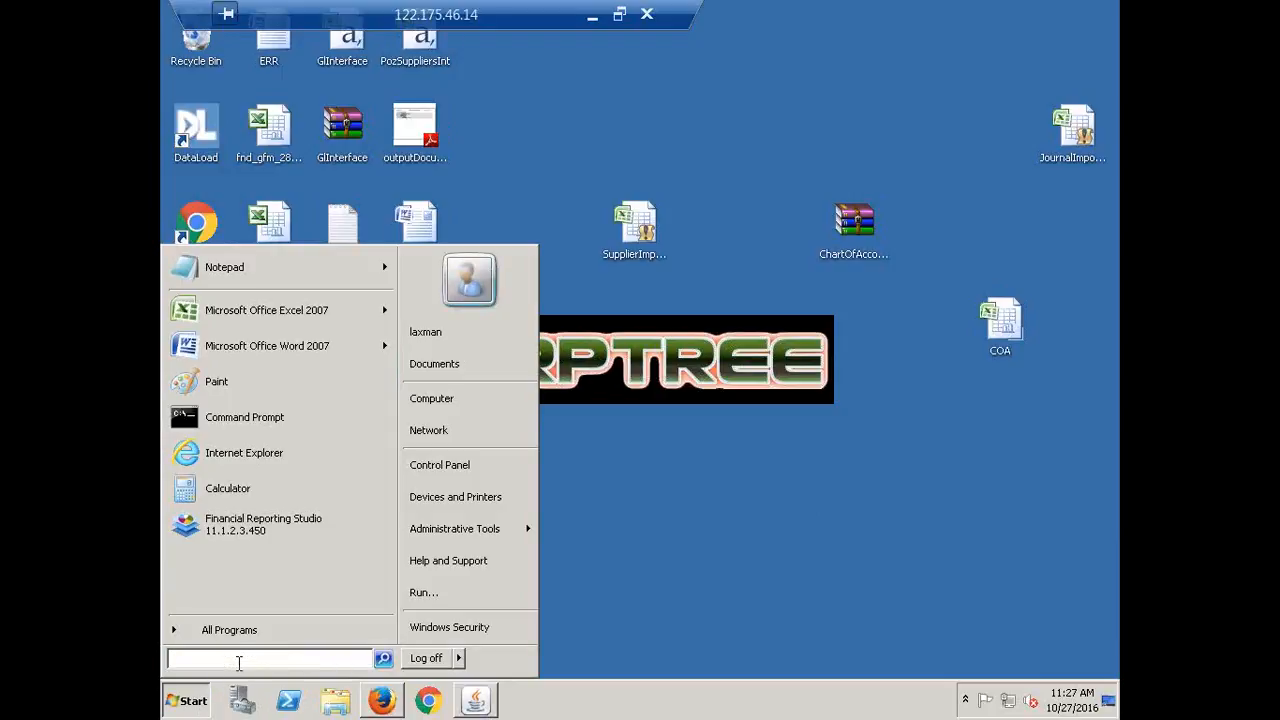
type("TOAD")
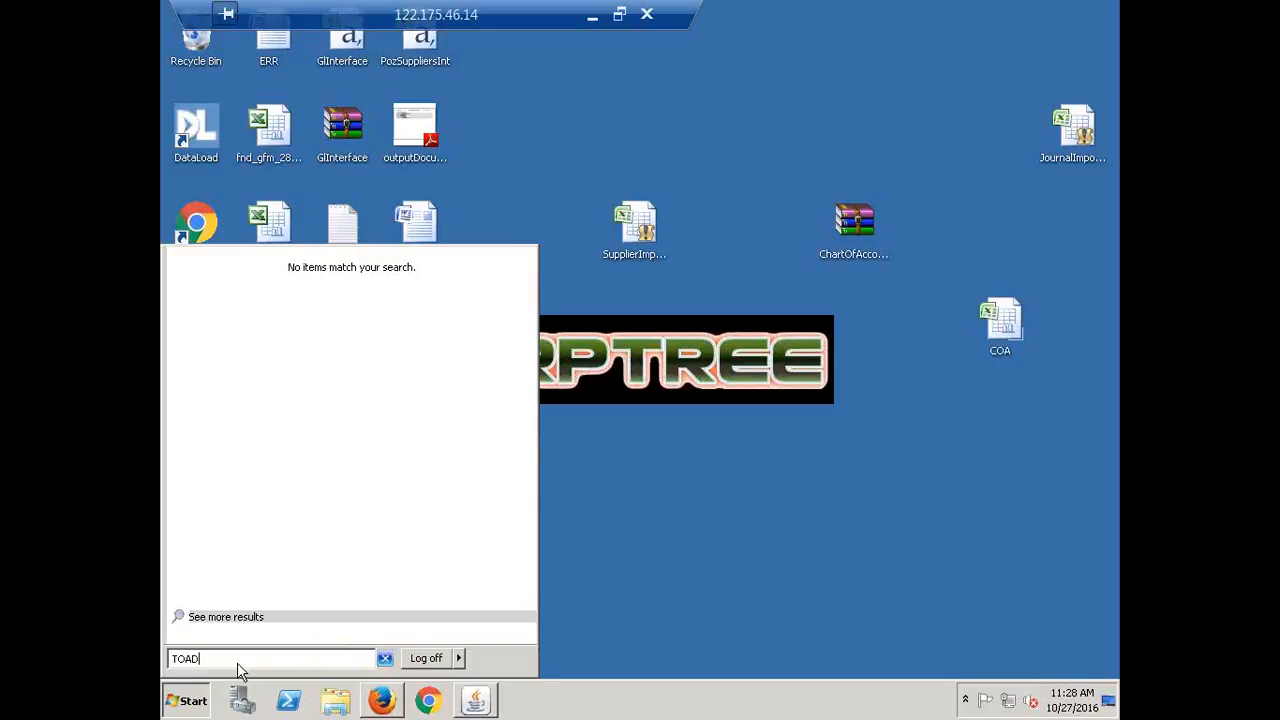
key("Return")
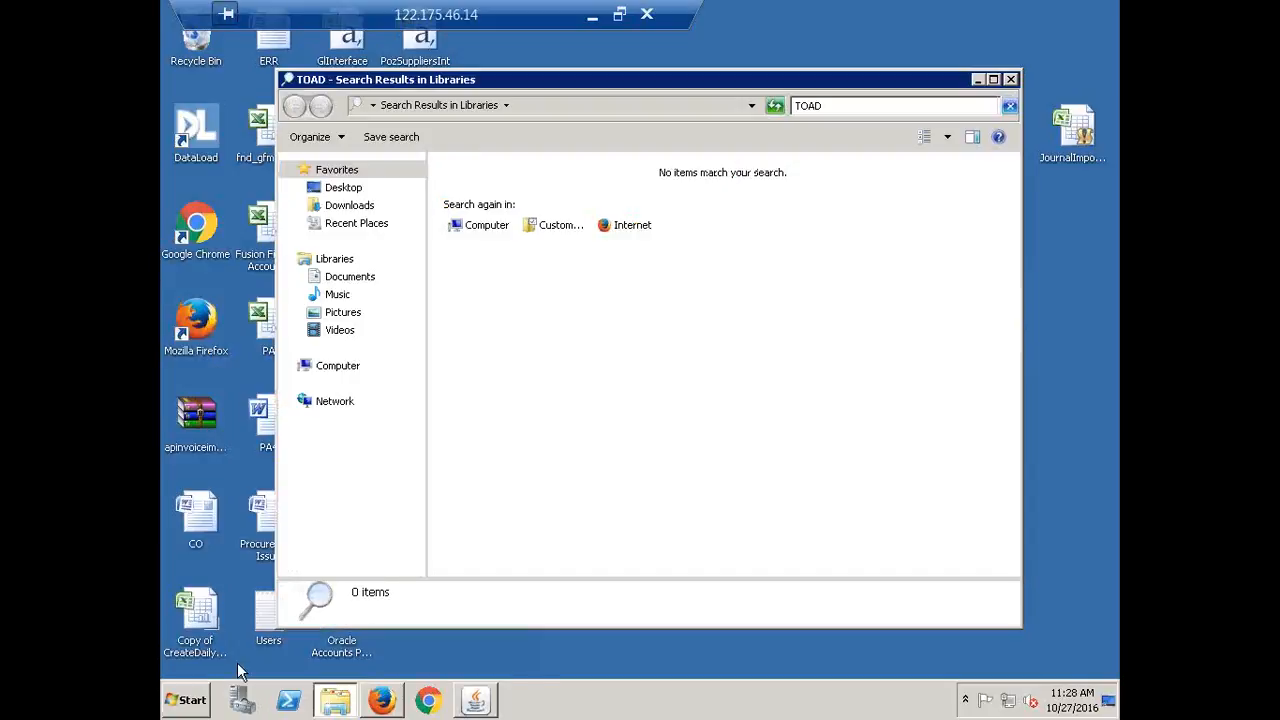
left_click(1010, 80)
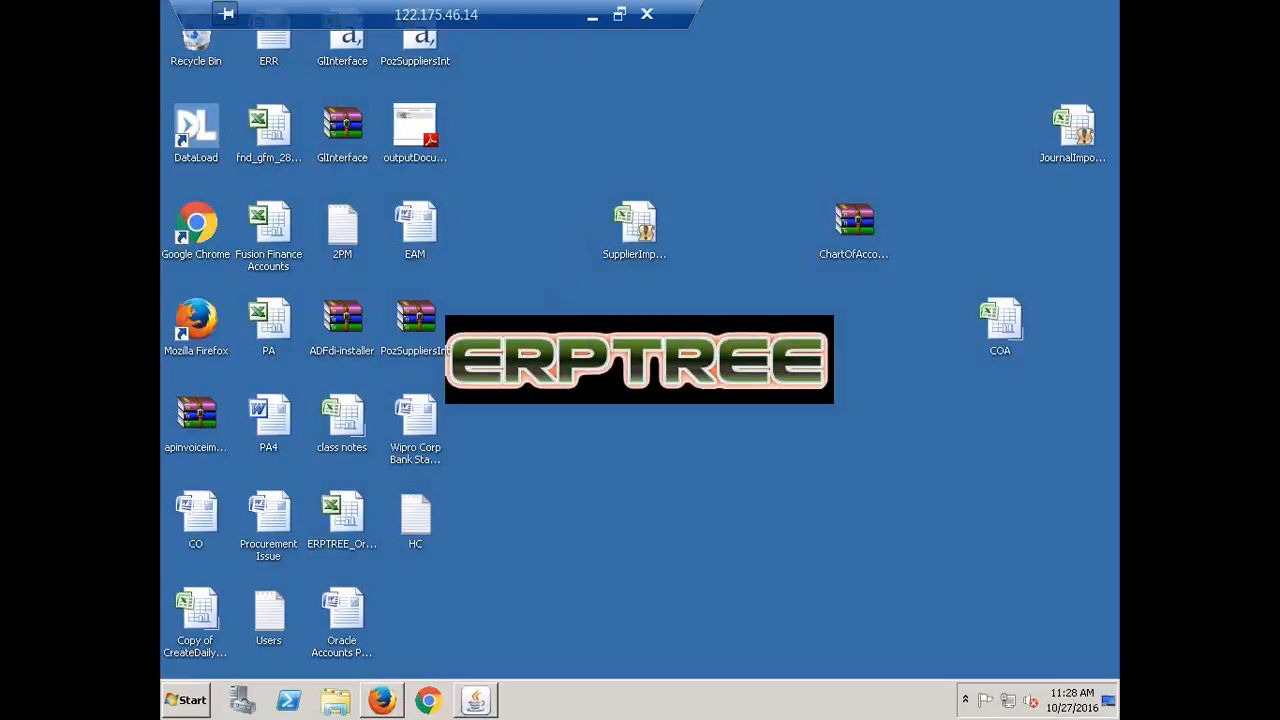
Bring Oracle back to front and close the Requests and Key Flexfield Segments windows
left_click(476, 700)
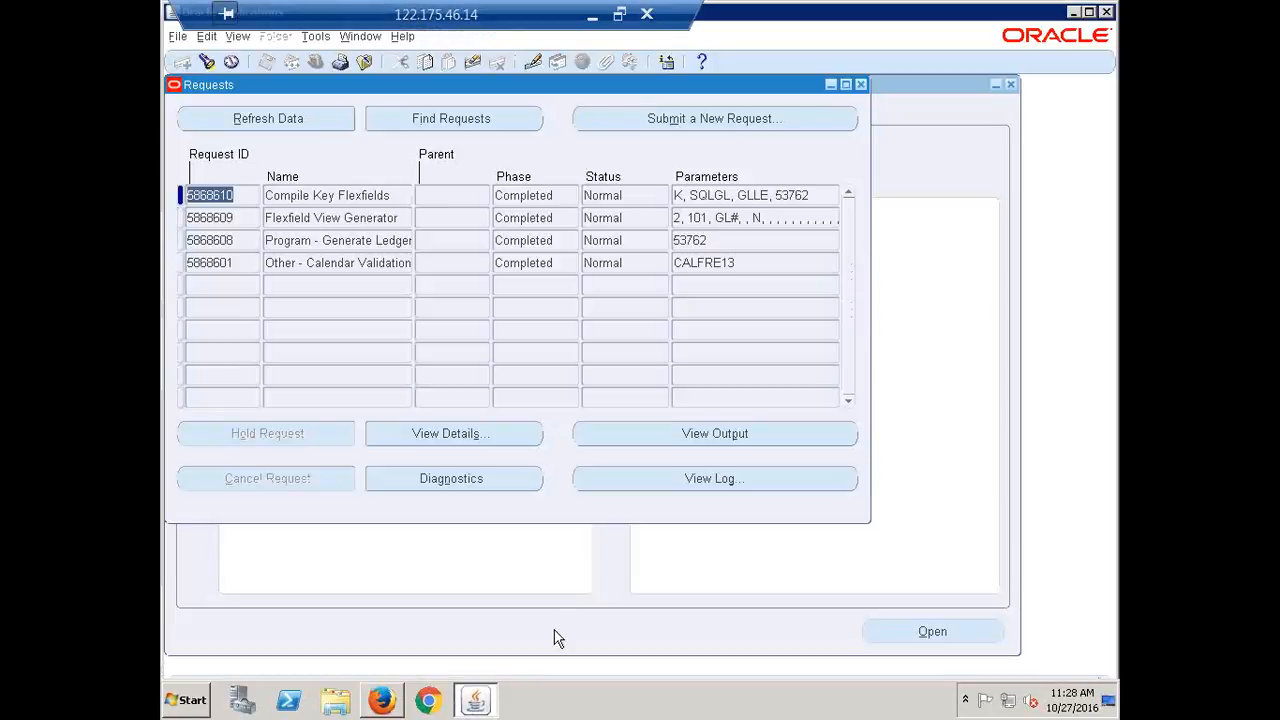
left_click(861, 84)
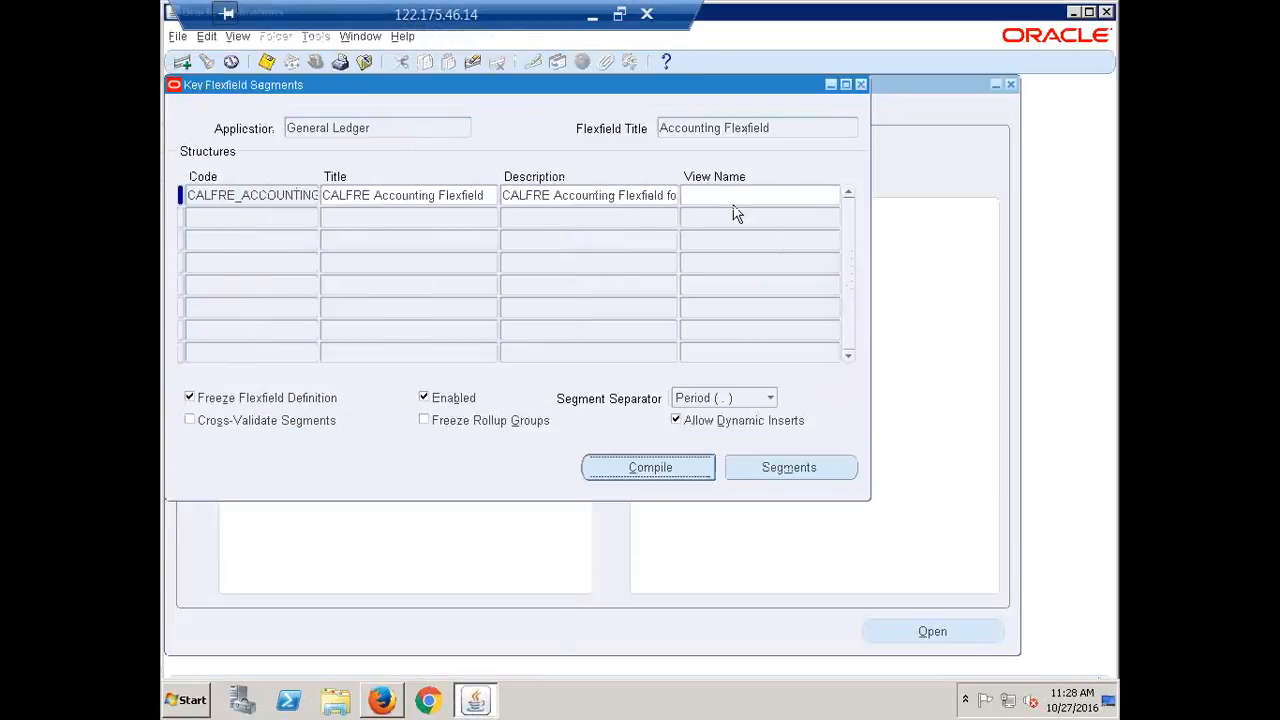
left_click(861, 84)
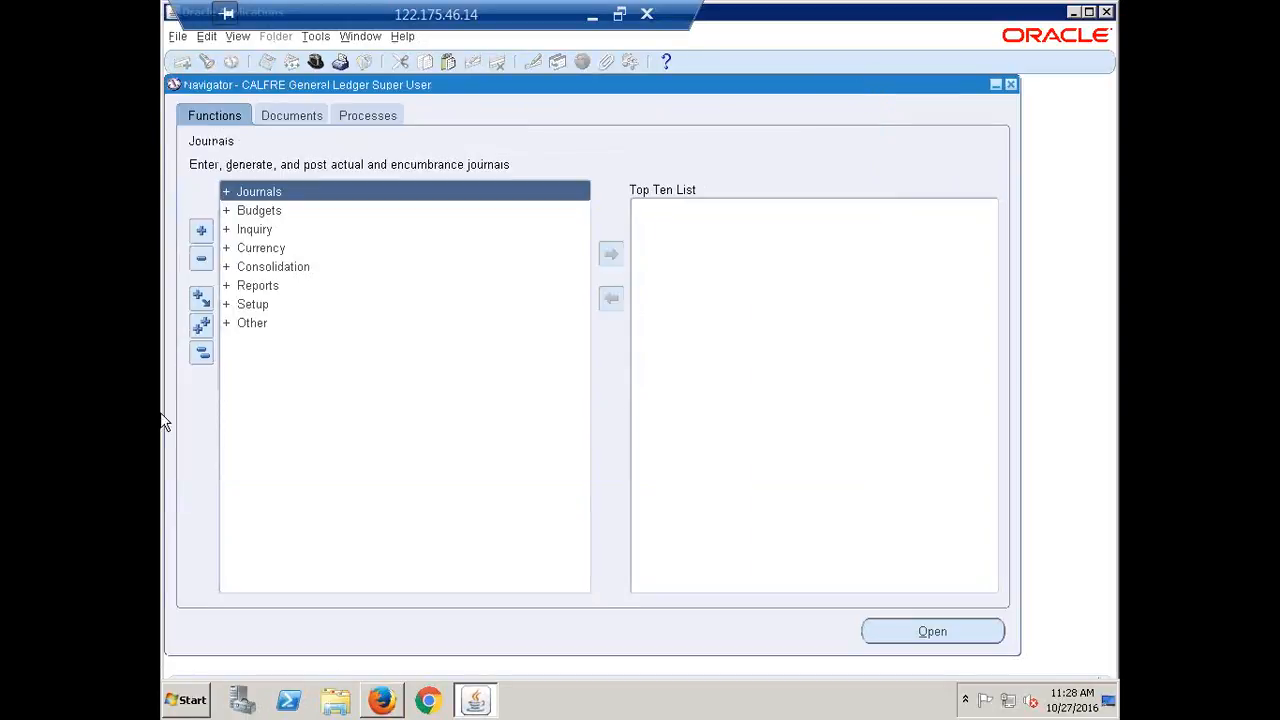
Open Setup > Financials > Flexfields > Key > Values in the Navigator
left_click(246, 306)
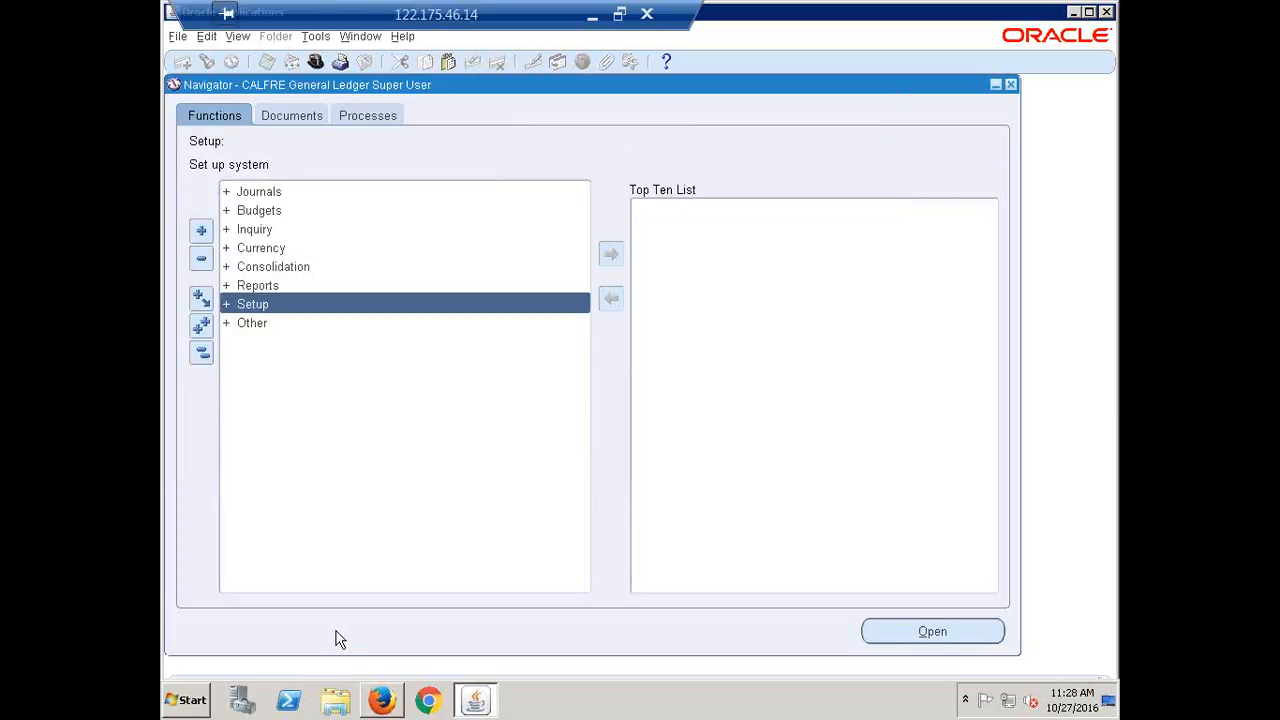
key("Return")
key("Return")
key("Return")
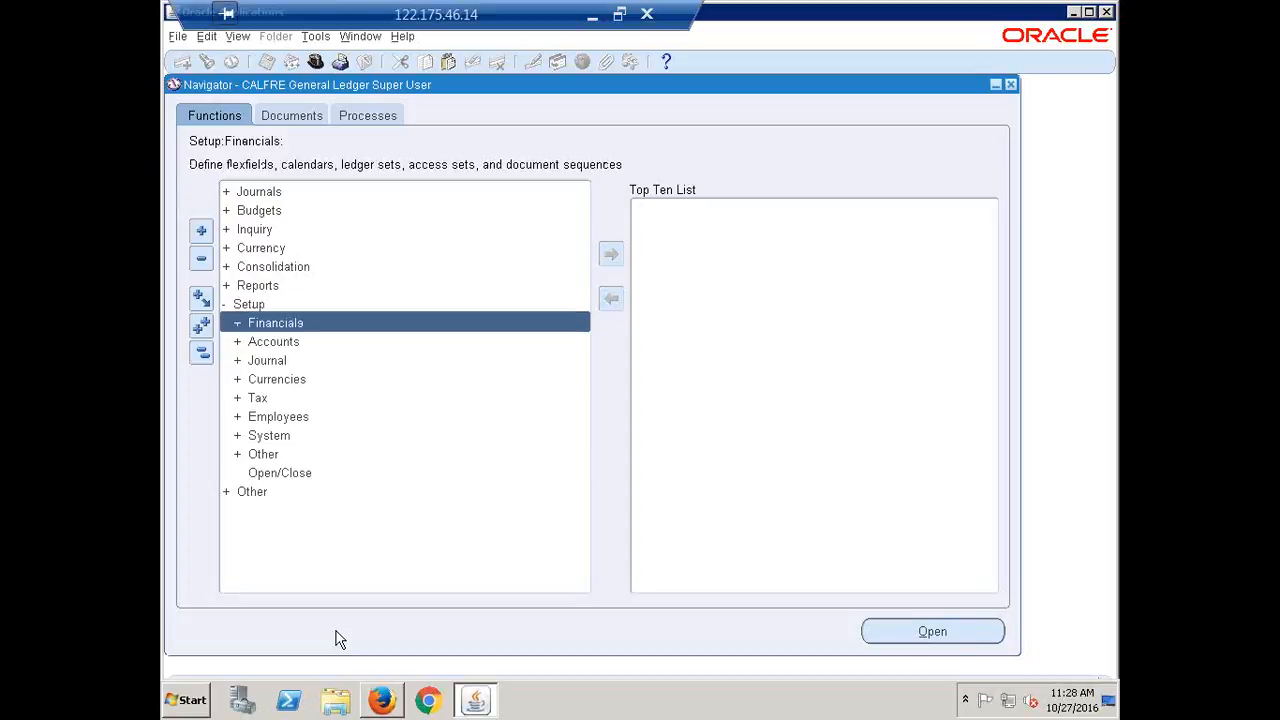
key("Return")
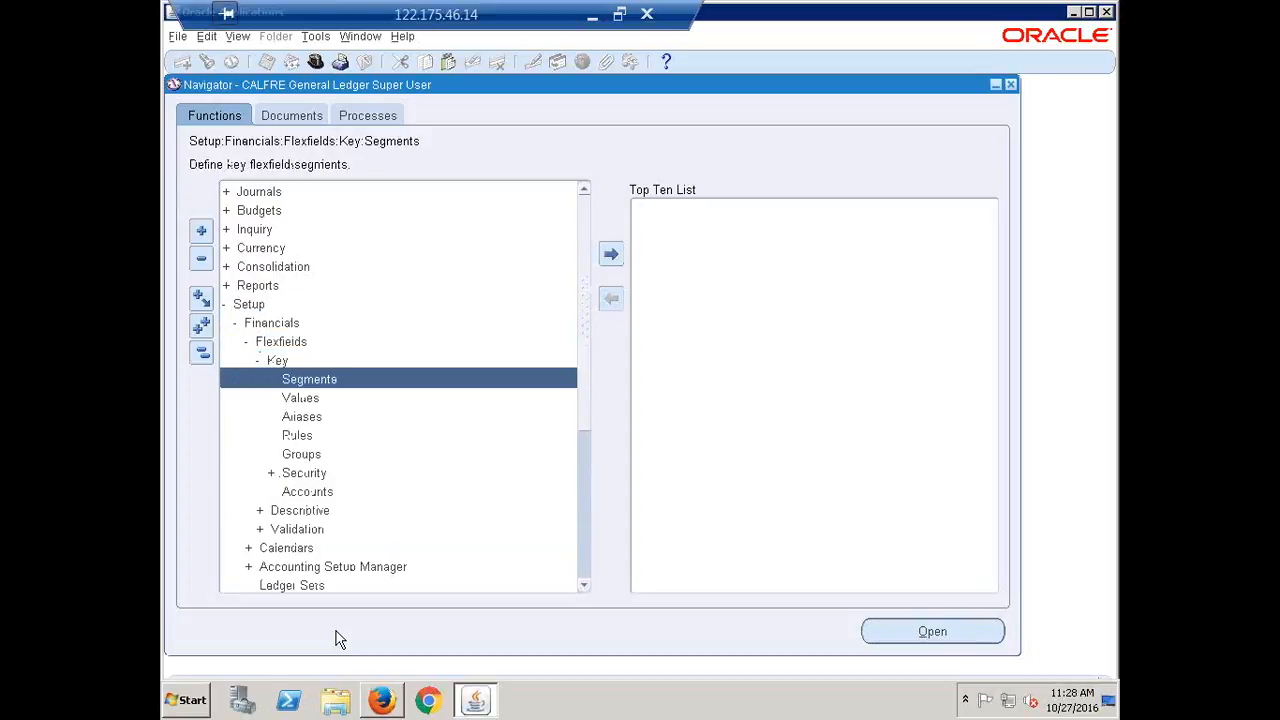
key("Down")
key("Return")
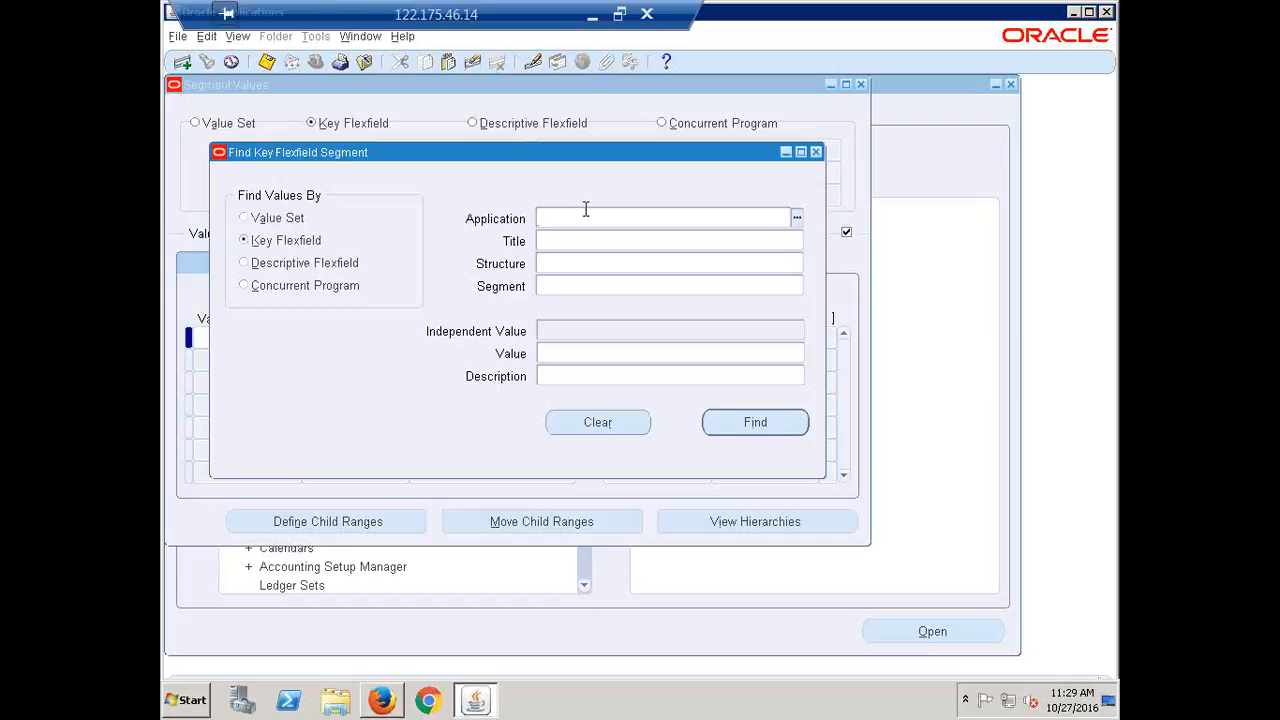
Find segment values for the structure CALFRE Accounting Flexfield
left_click(570, 265)
type("CALFR")
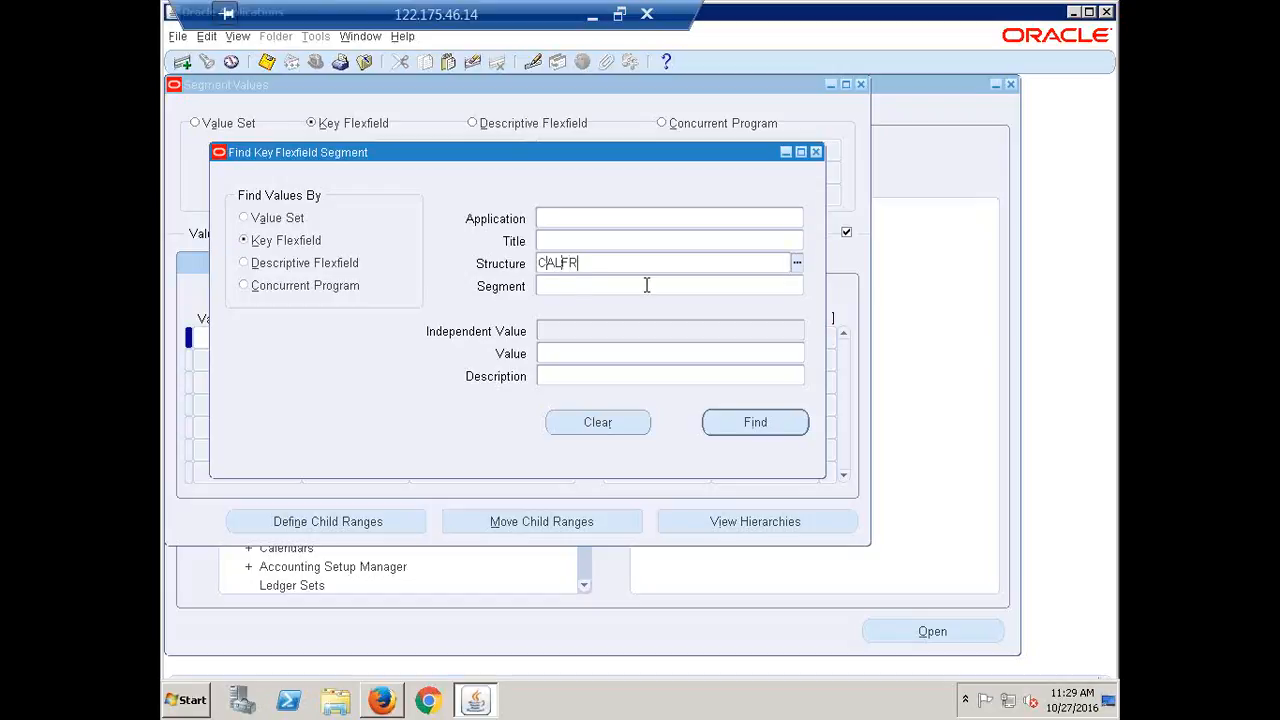
type("E")
key("Tab")
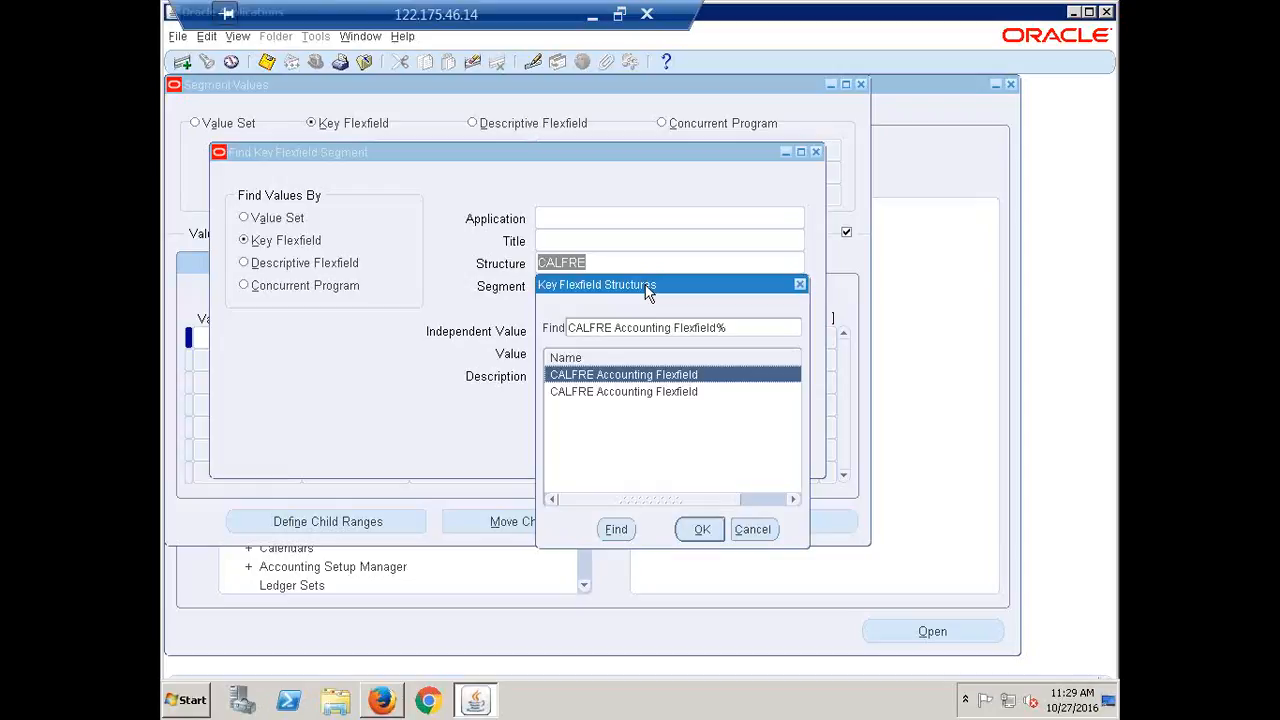
left_click(700, 530)
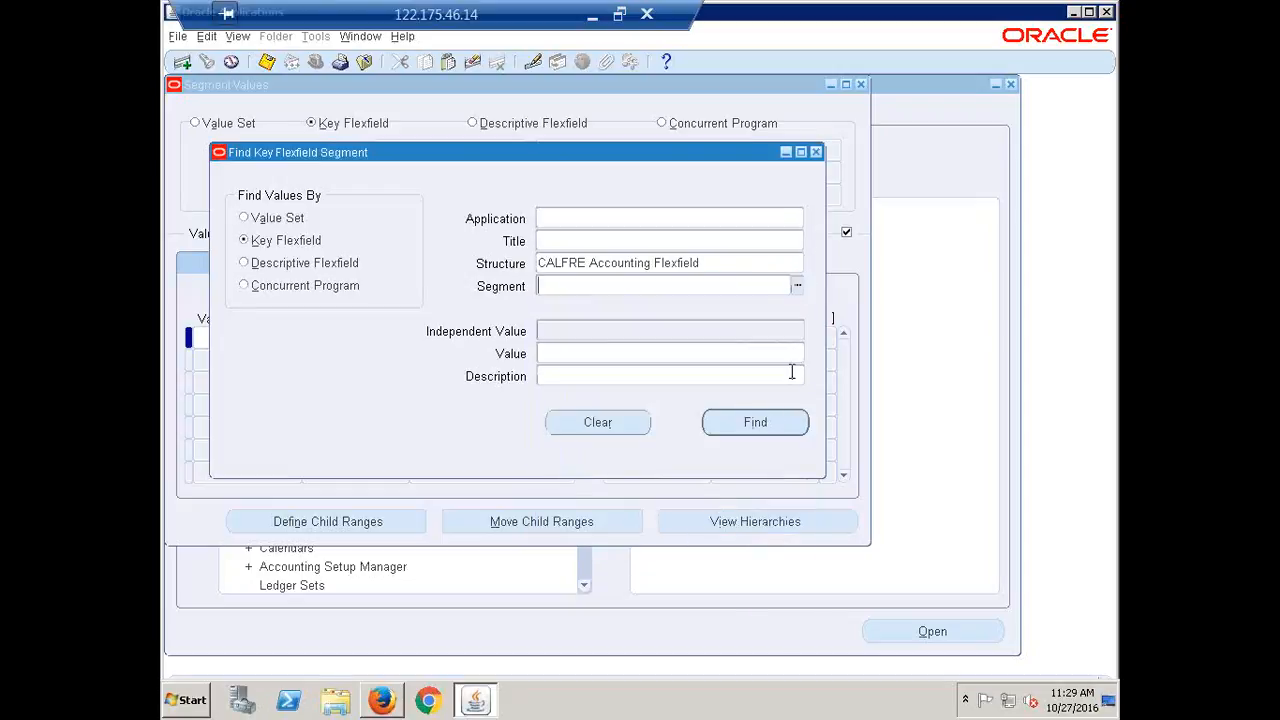
left_click(740, 422)
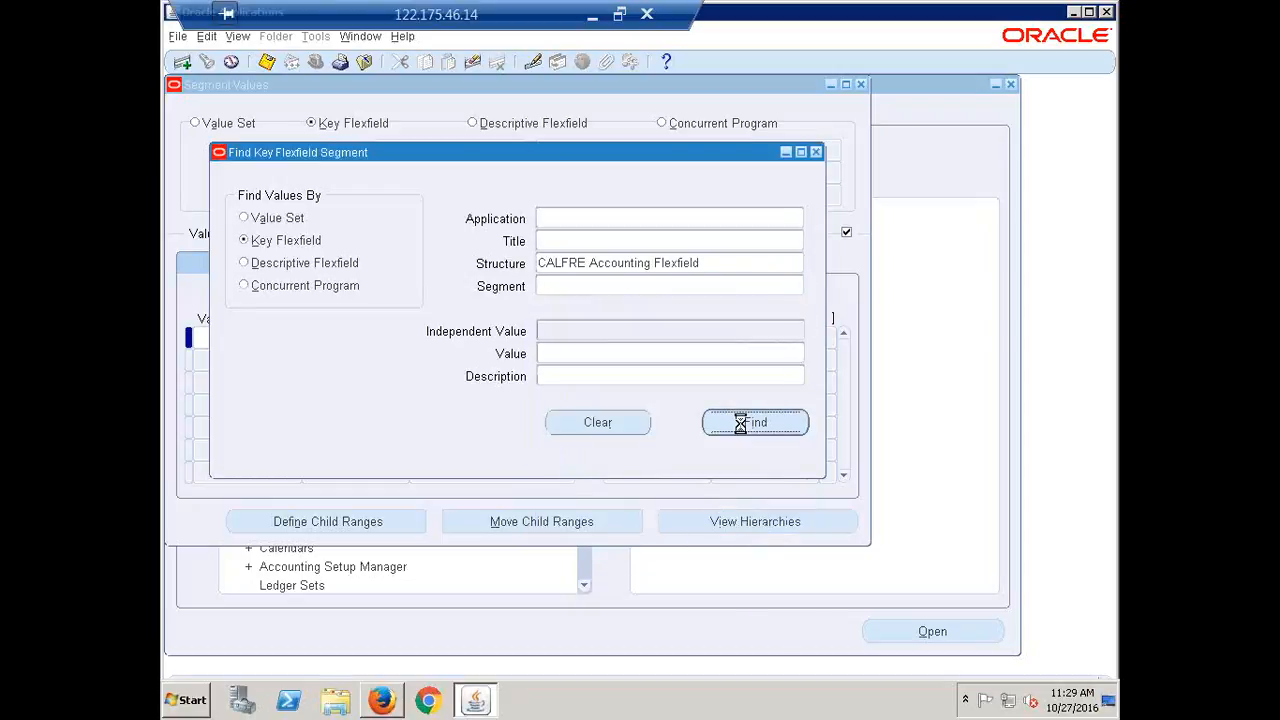
Step through the Cost Center, Project and Future segments, ending on Account
left_click(454, 170)
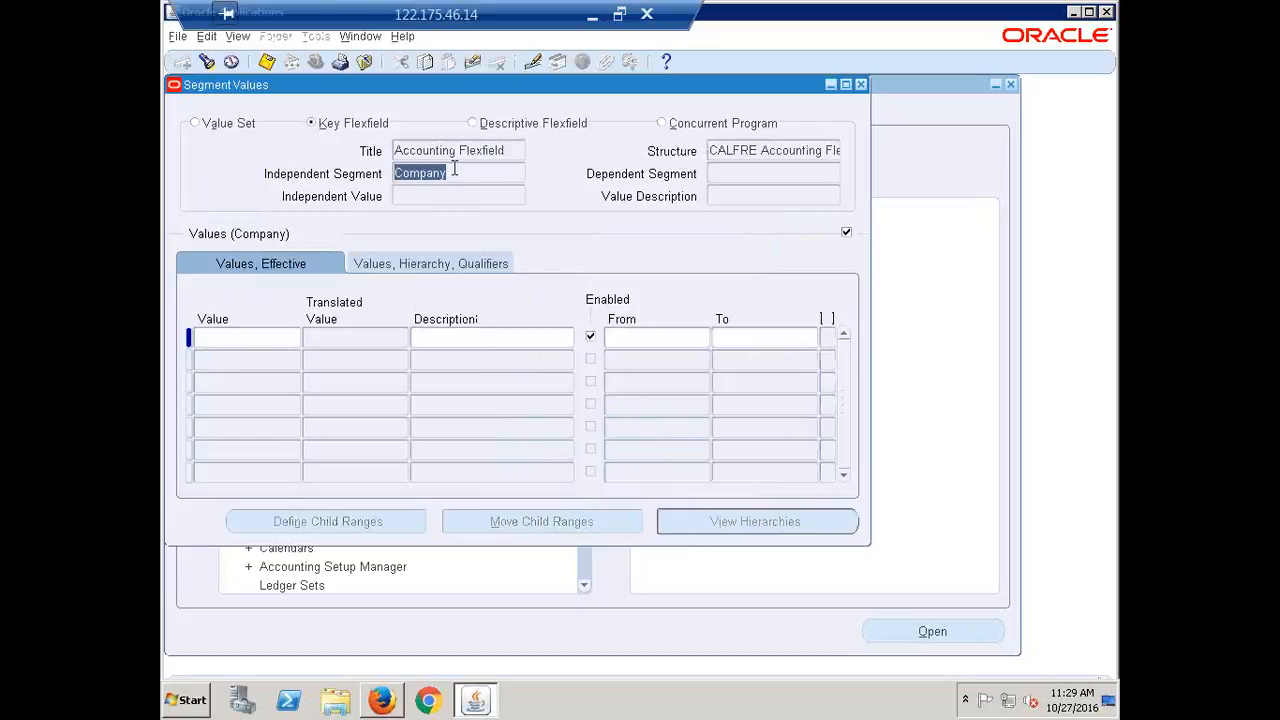
key("Down")
key("Down")
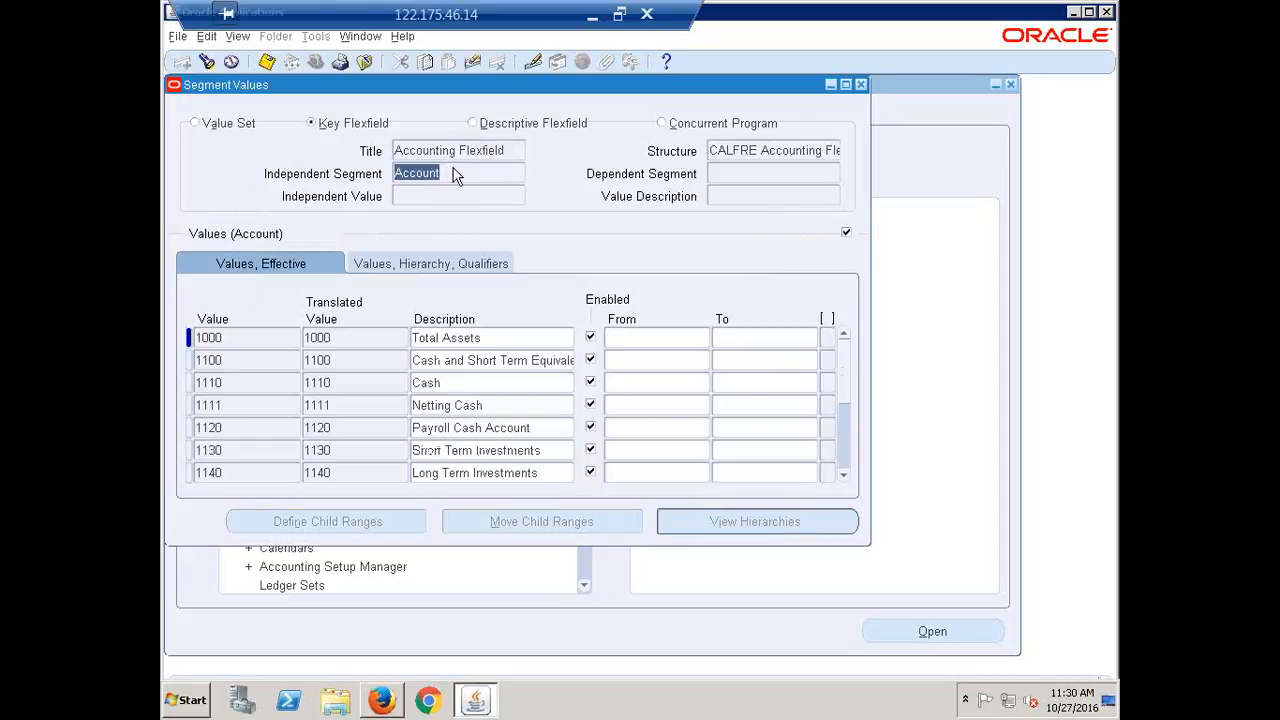
key("Down")
key("Up")
key("Down")
key("Down")
key("Down")
key("Up")
key("Up")
key("Up")
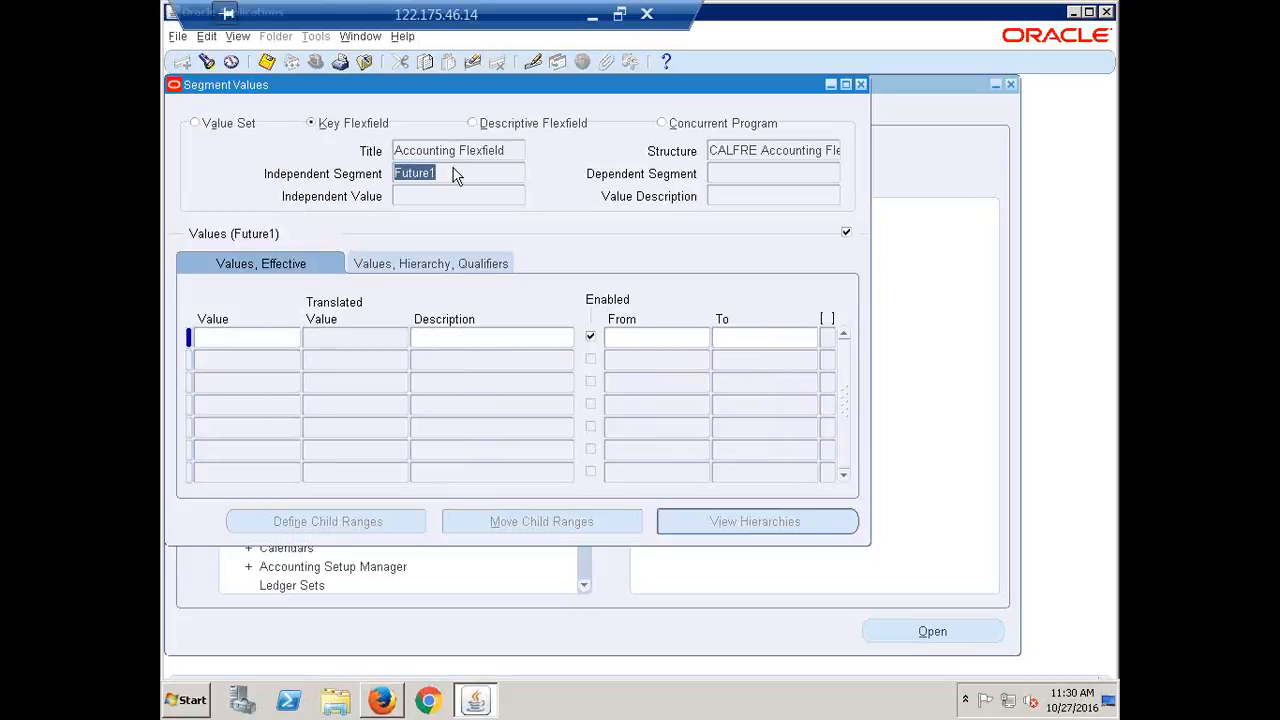
Search by value set for CALFRE Company to load its empty values, then launch Chrome
left_click(863, 85)
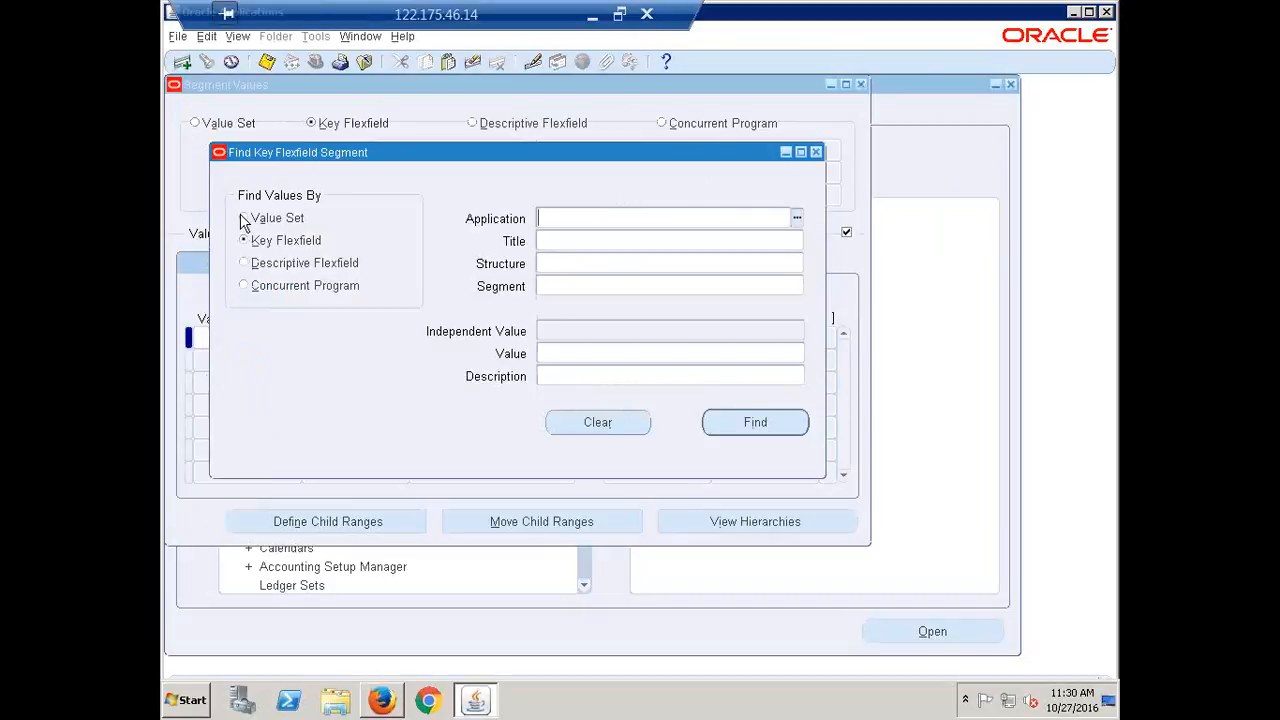
left_click(244, 219)
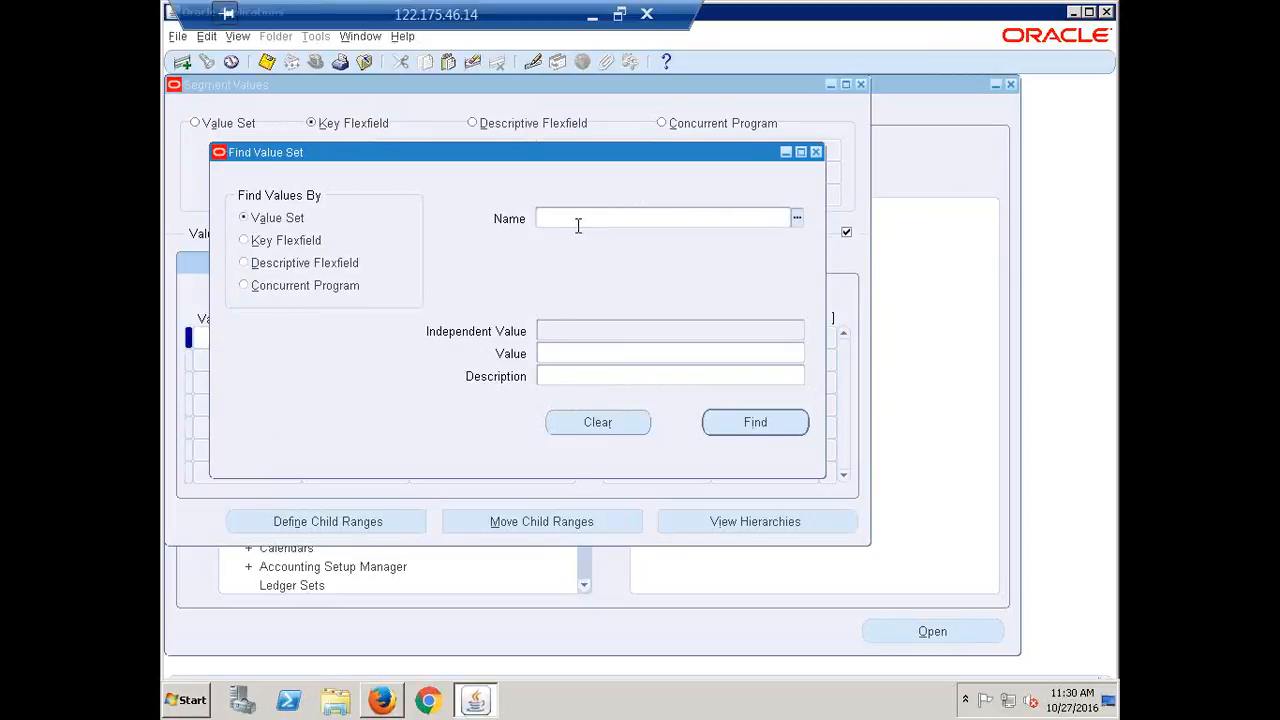
type("CALFRE")
type(" VA")
key("BackSpace")
key("BackSpace")
key("BackSpace")
type("COM")
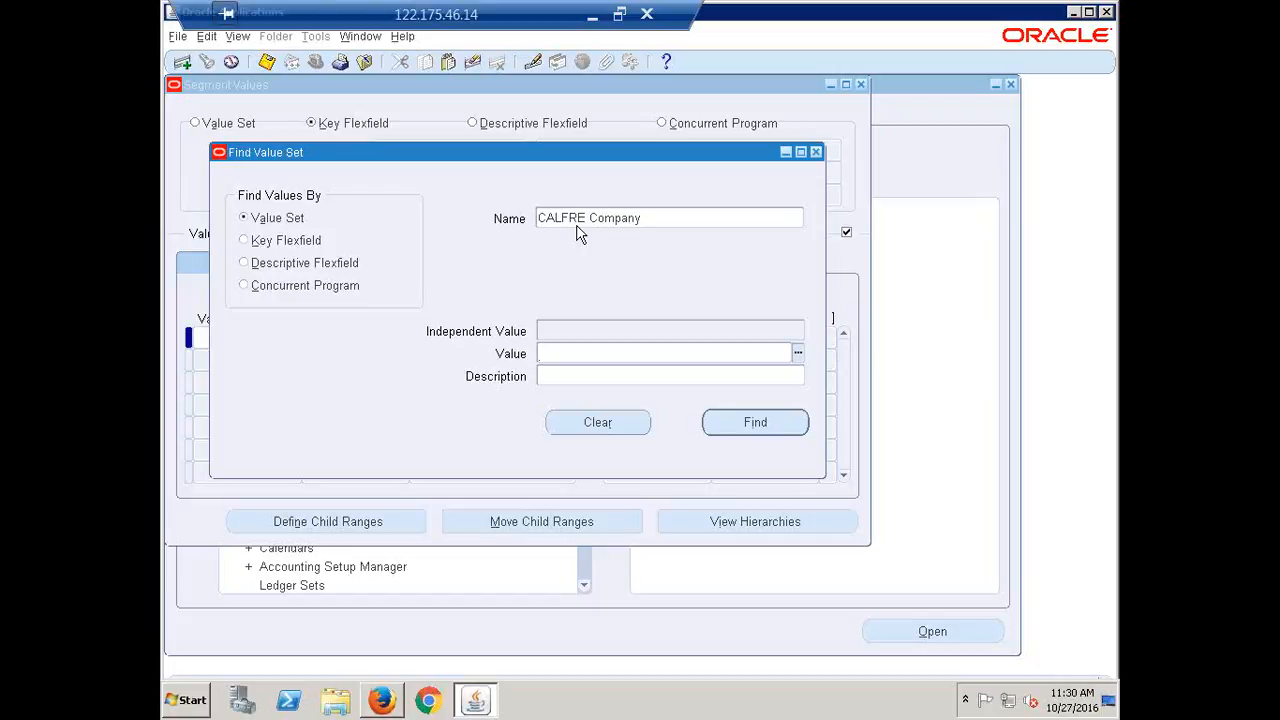
key("Return")
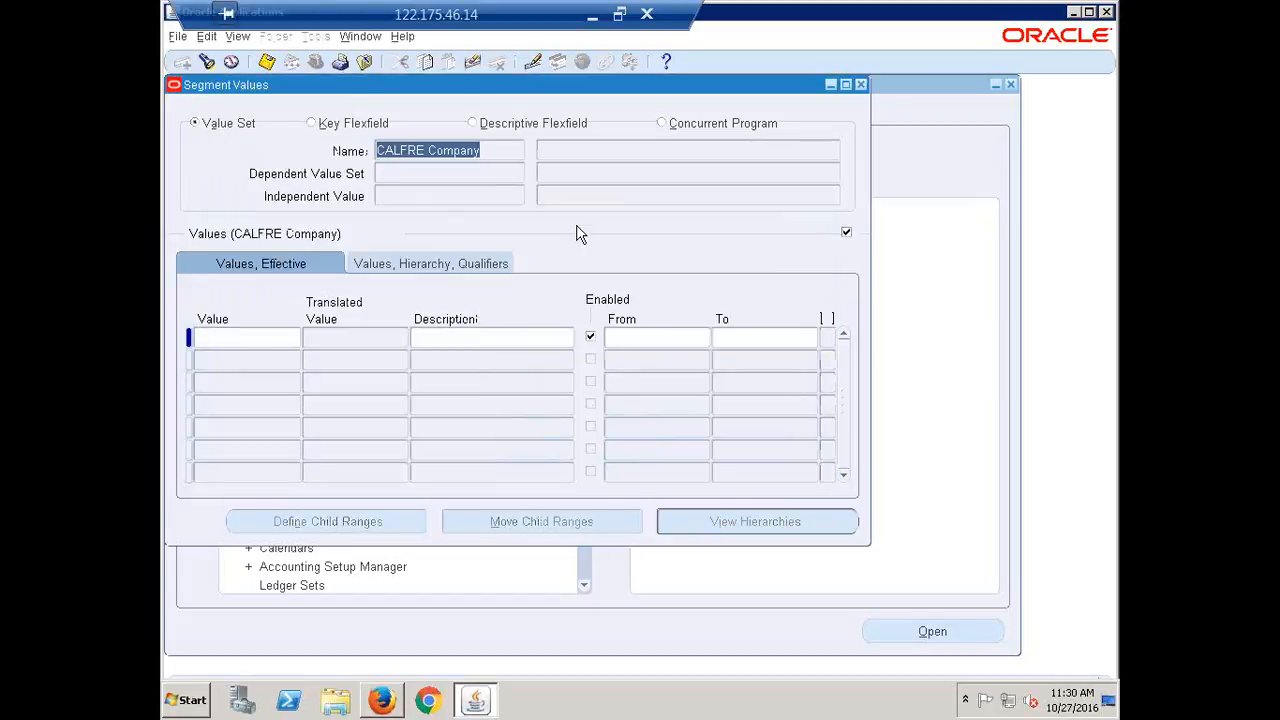
left_click(428, 700)
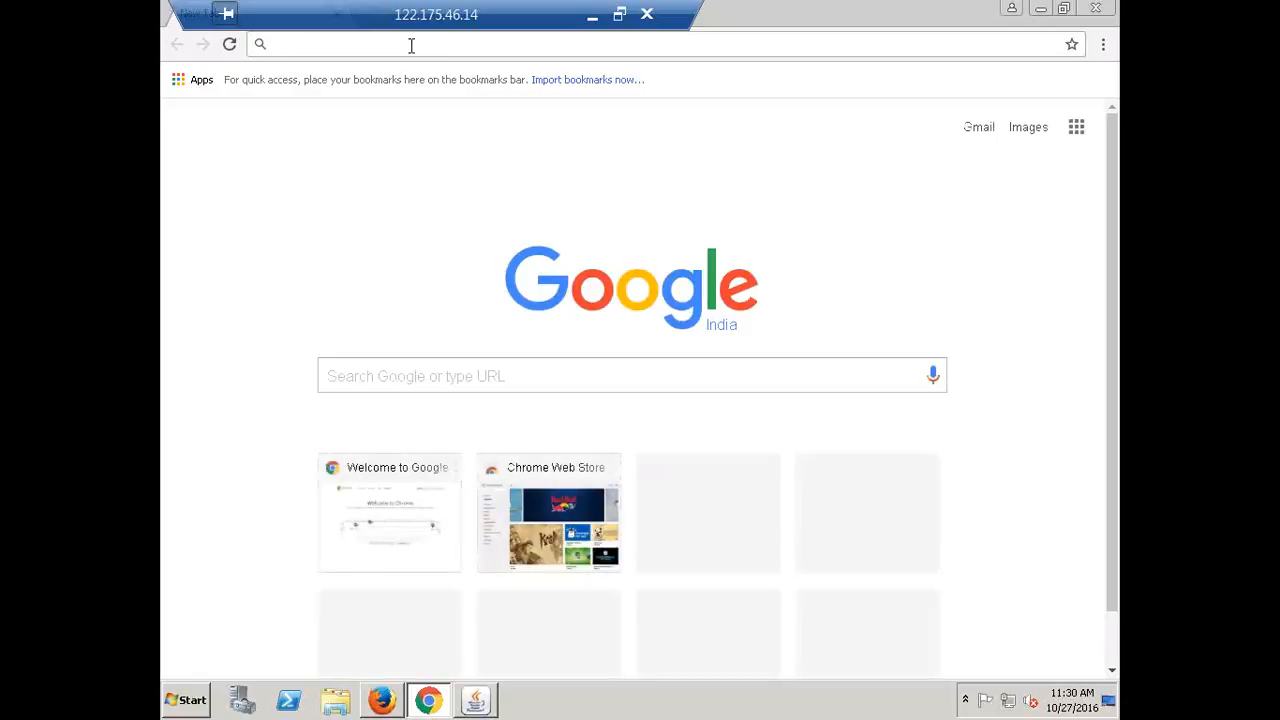
Go to calfre.com and search for Oracle Training
type("CA")
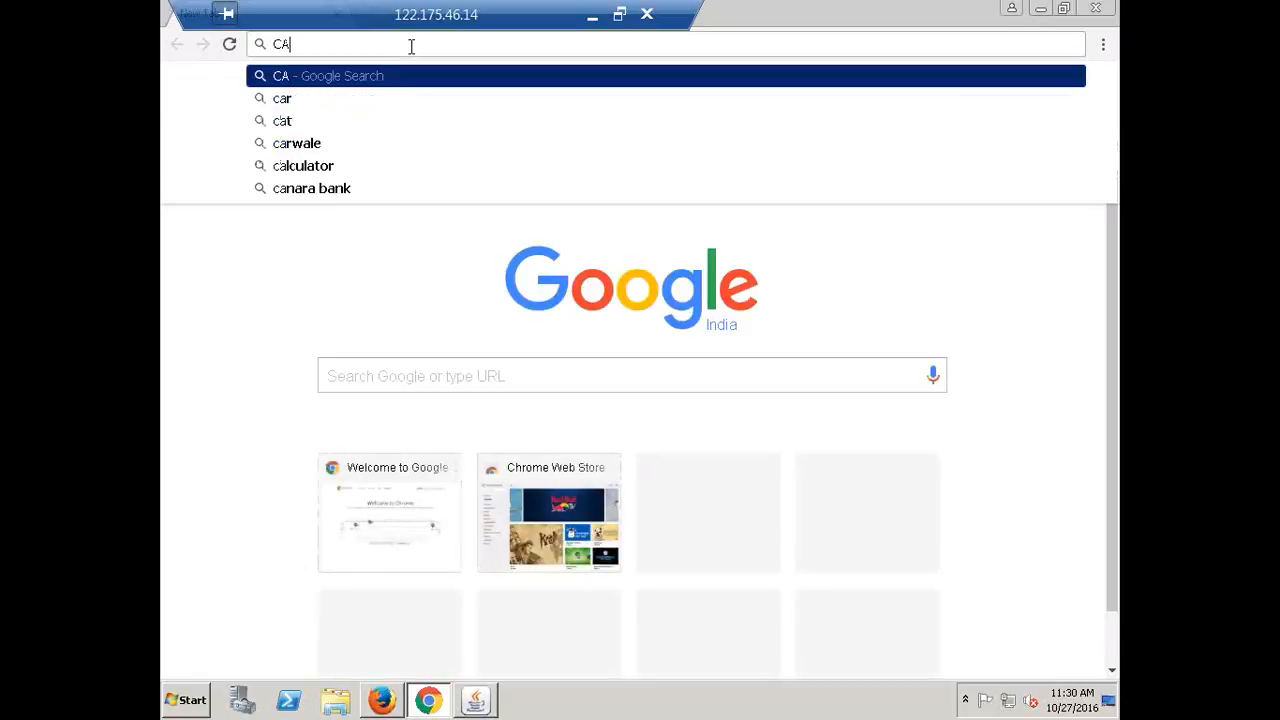
type("LFRE.COM")
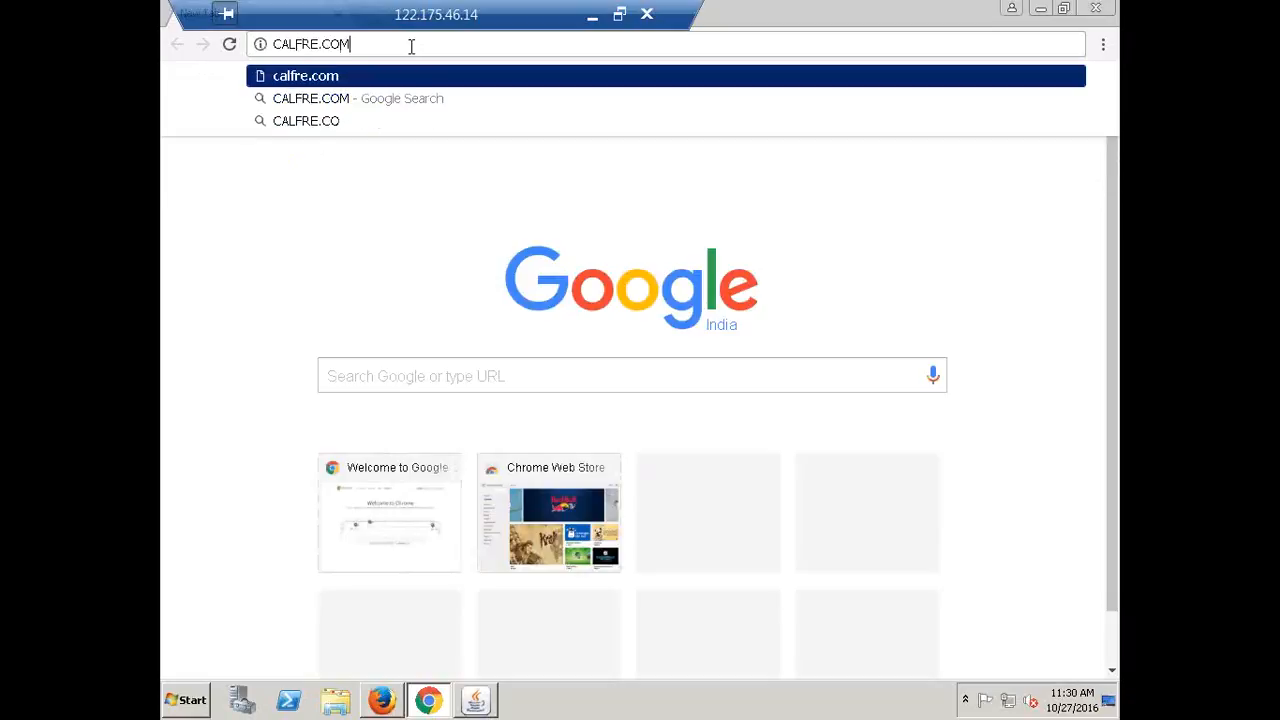
key("Return")
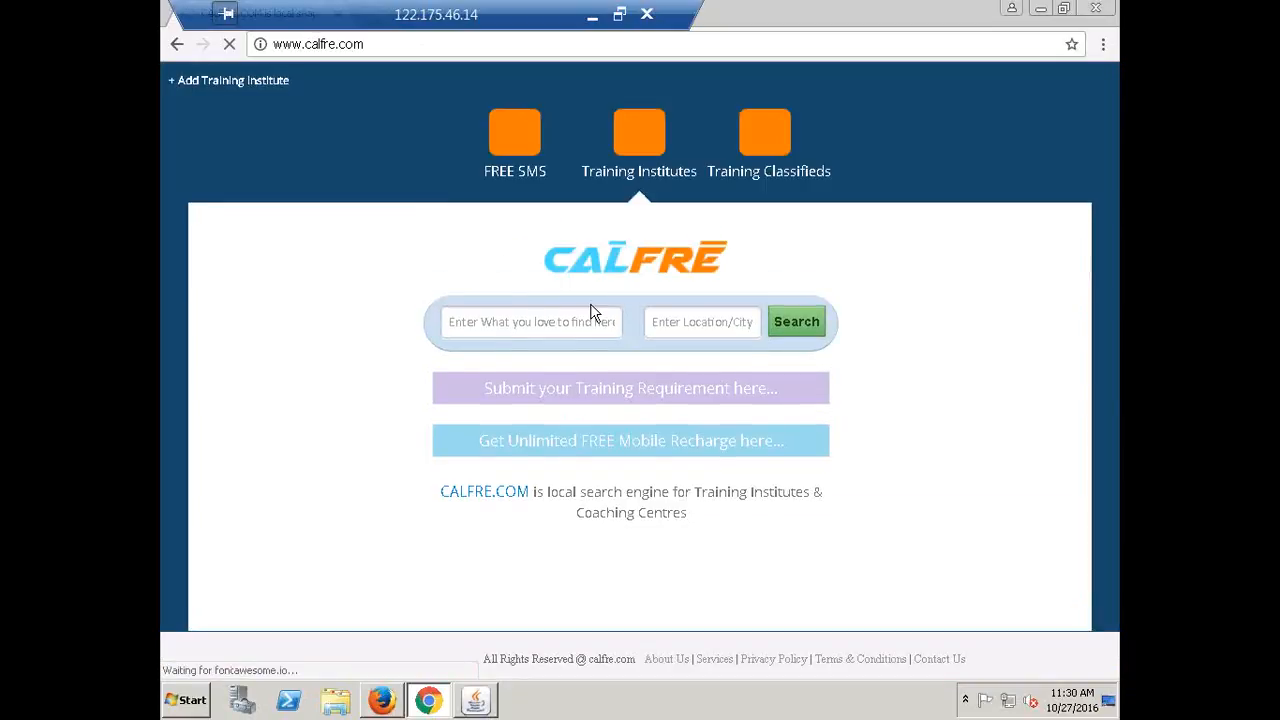
left_click(531, 329)
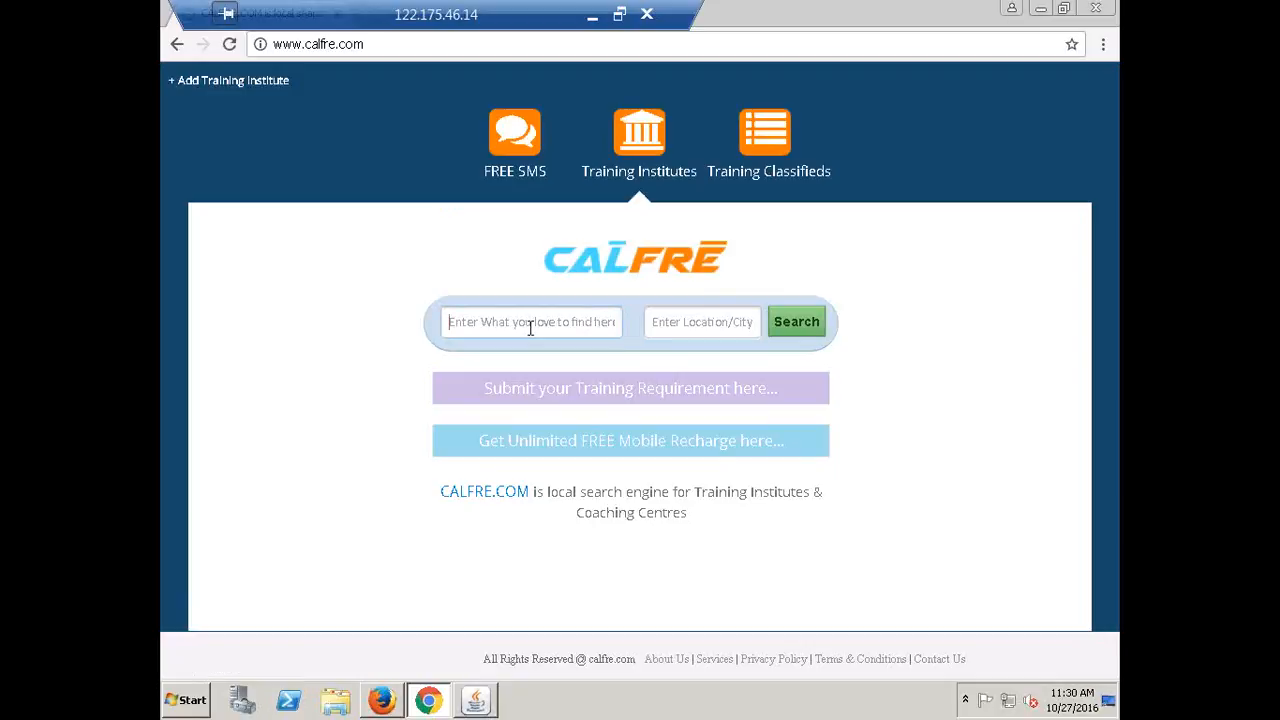
type("ORACLE TRAIN")
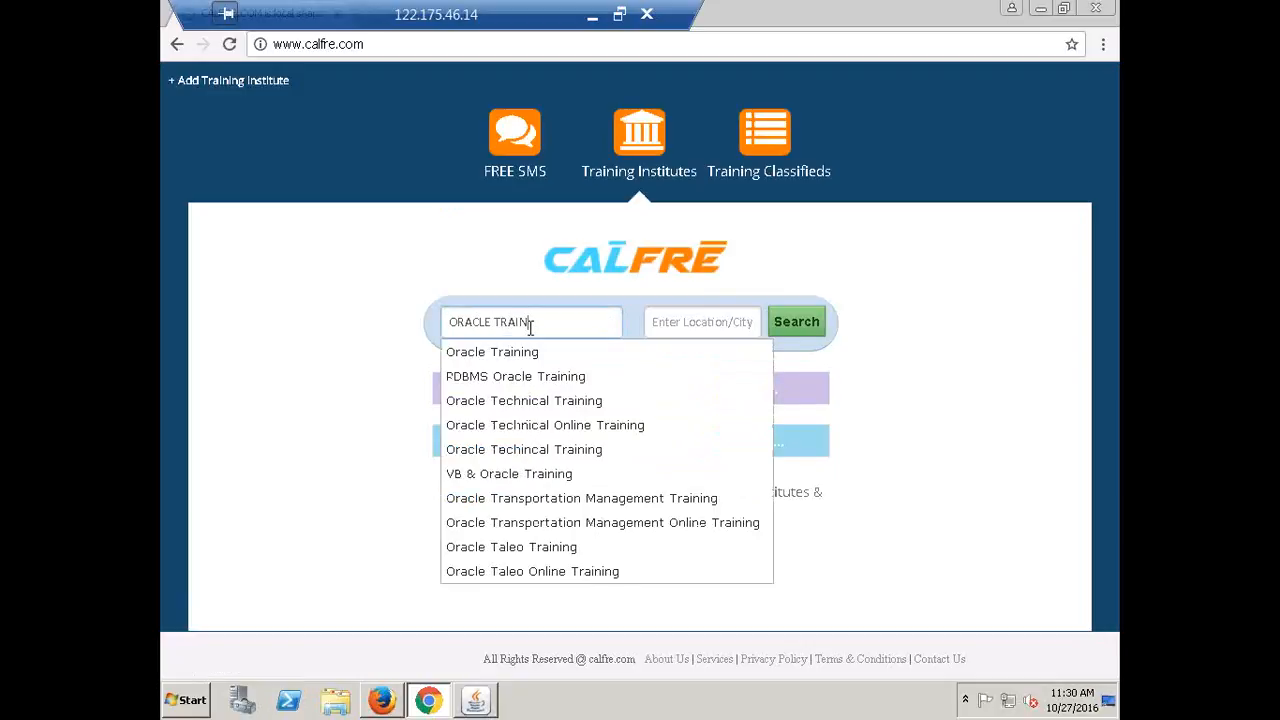
type("ING")
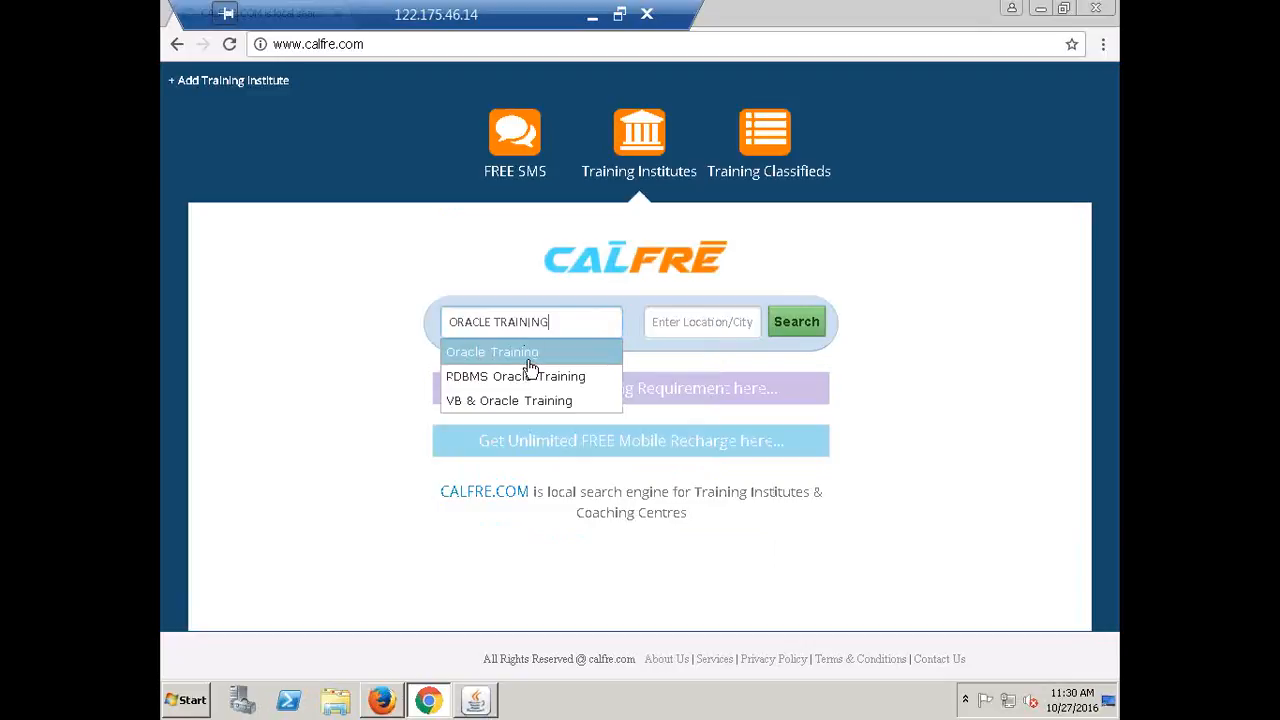
left_click(530, 360)
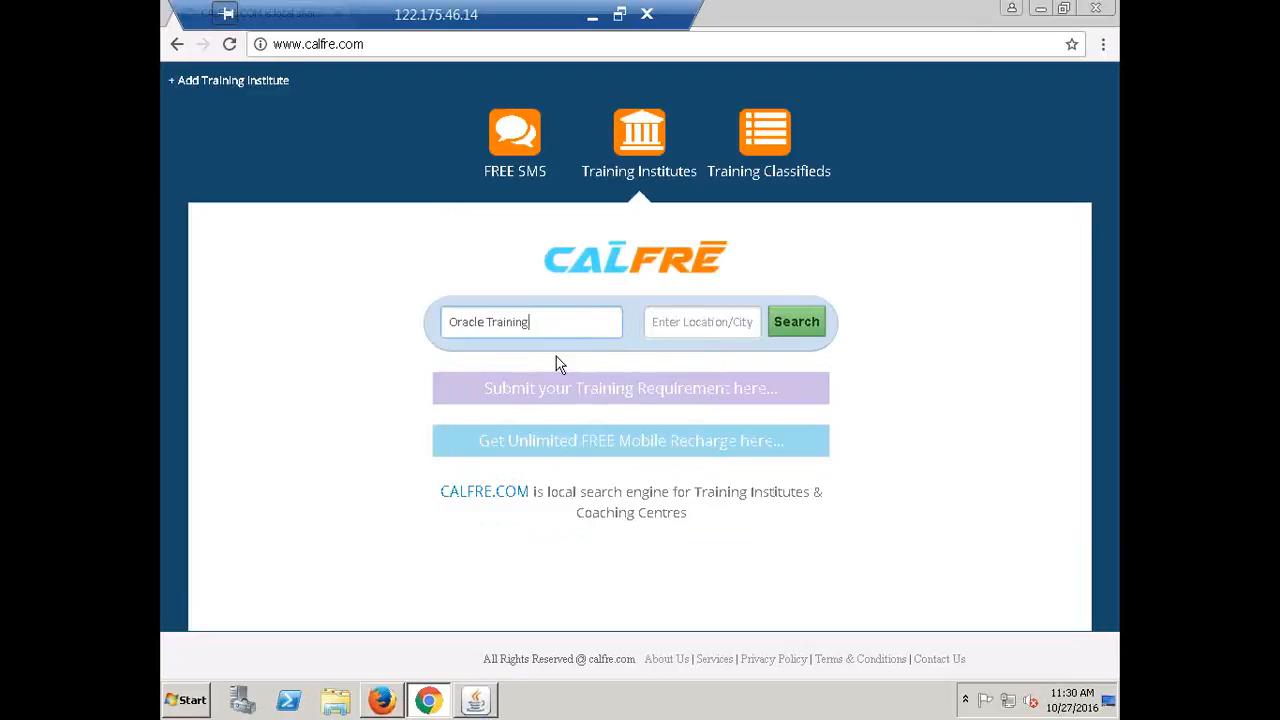
Refine the search to Oracle Financials Training in Hyderabad and run it
left_click(684, 321)
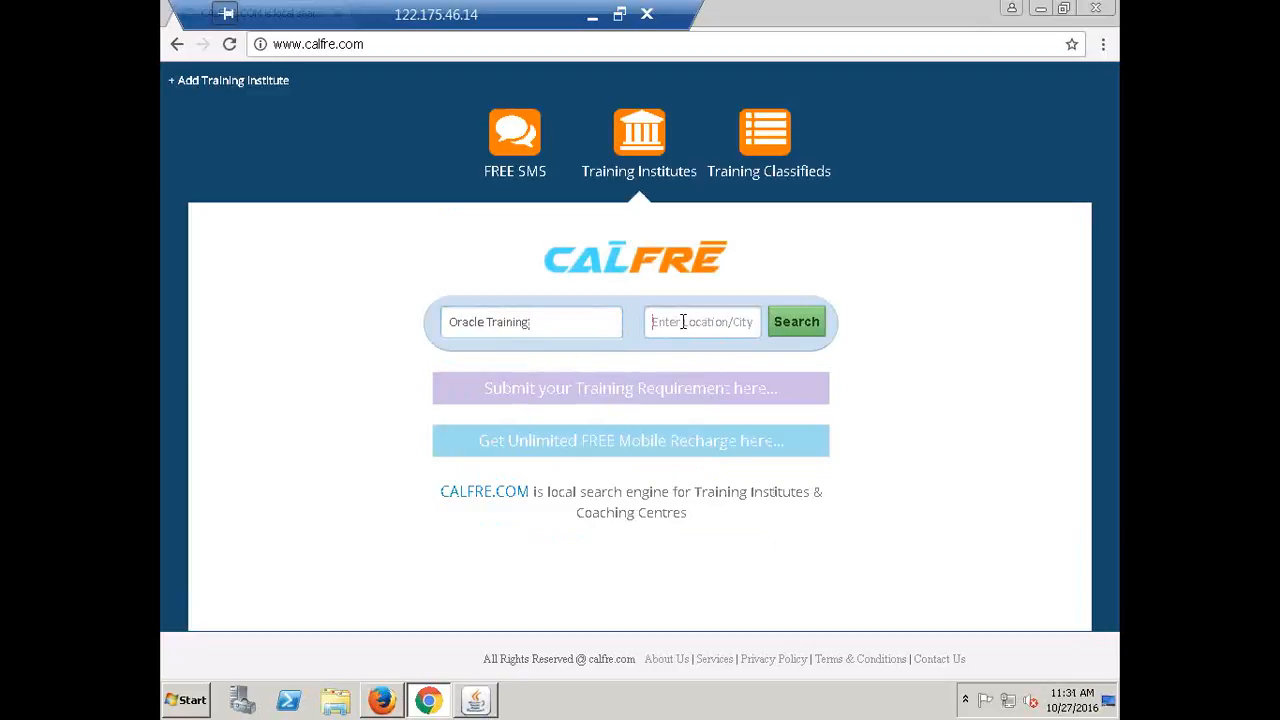
left_click(572, 332)
key("BackSpace")
key("BackSpace")
key("BackSpace")
key("BackSpace")
key("BackSpace")
key("BackSpace")
key("BackSpace")
key("BackSpace")
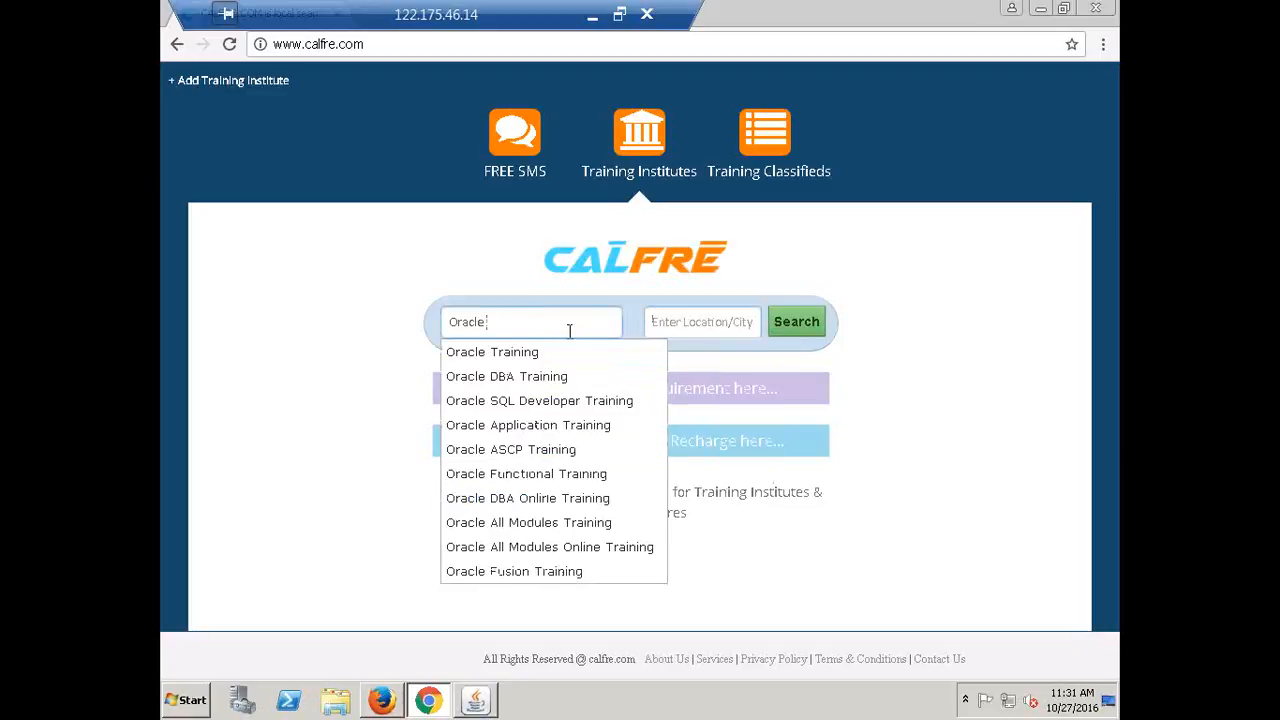
type("FINA")
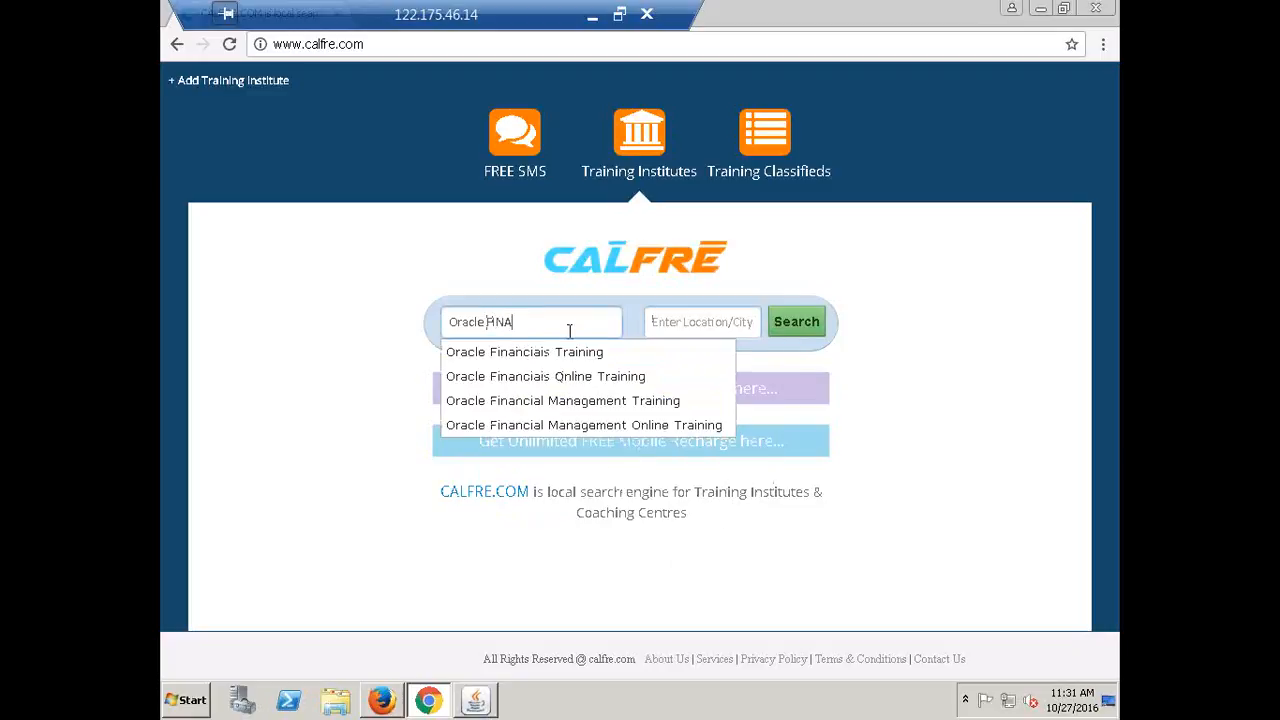
left_click(566, 350)
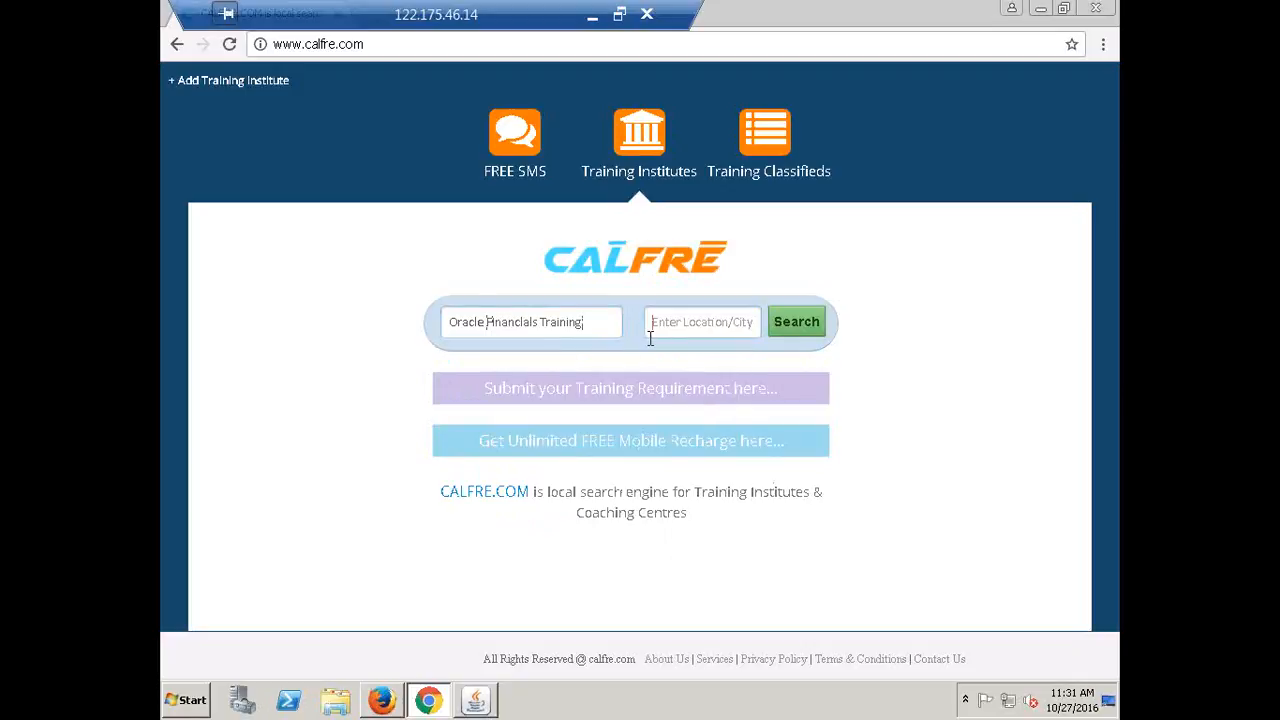
type("HYD")
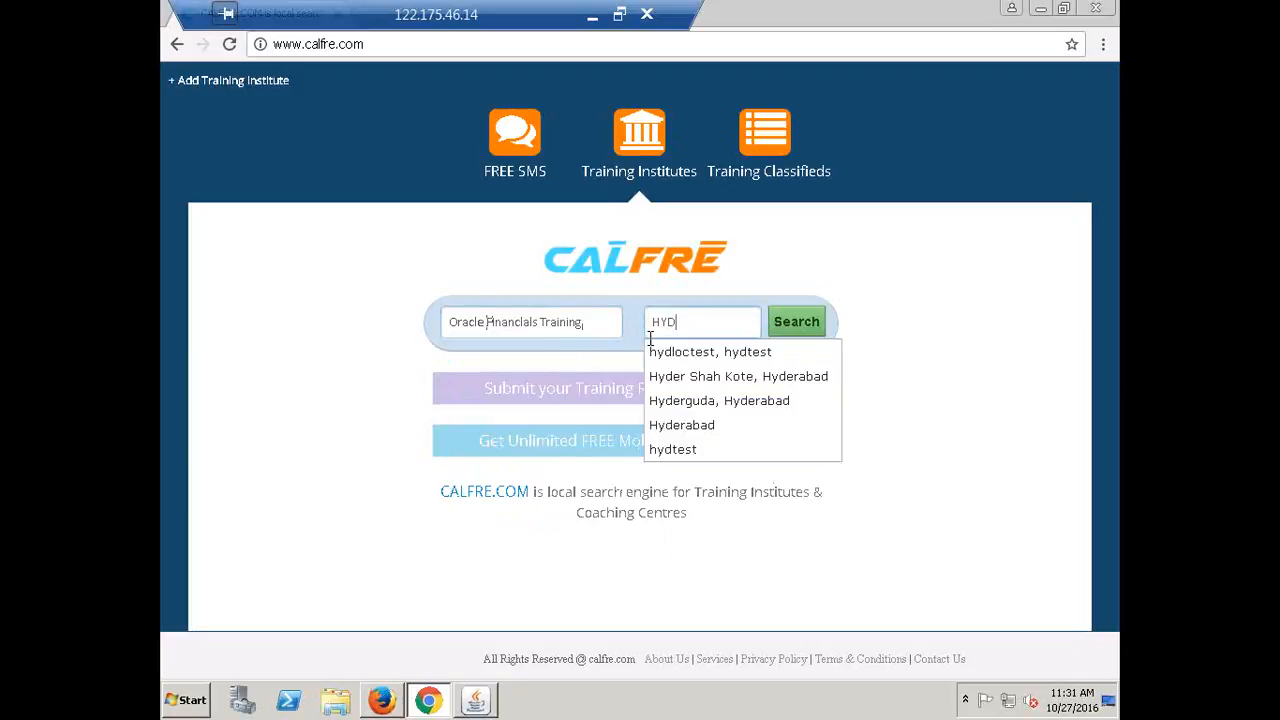
left_click(704, 430)
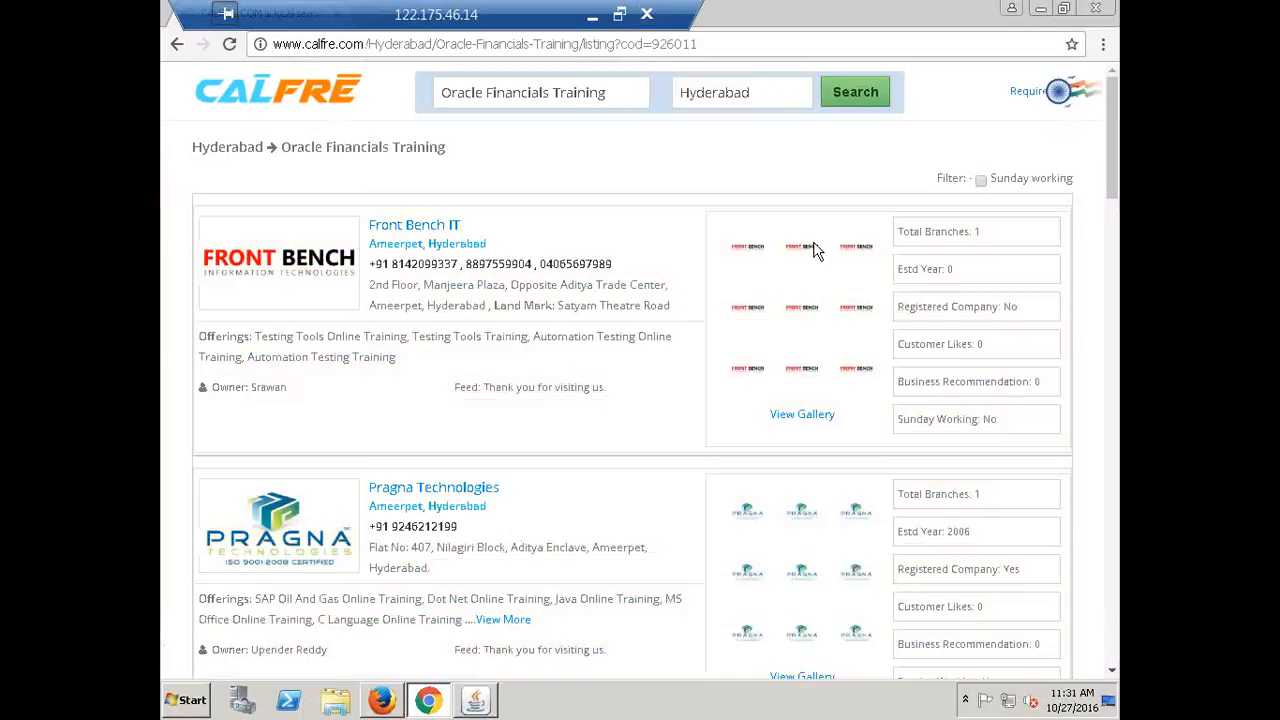
Browse the Hyderabad listings on CALFRE.com and dismiss the training enquiry popup
scroll(583, 330, "down", 3)
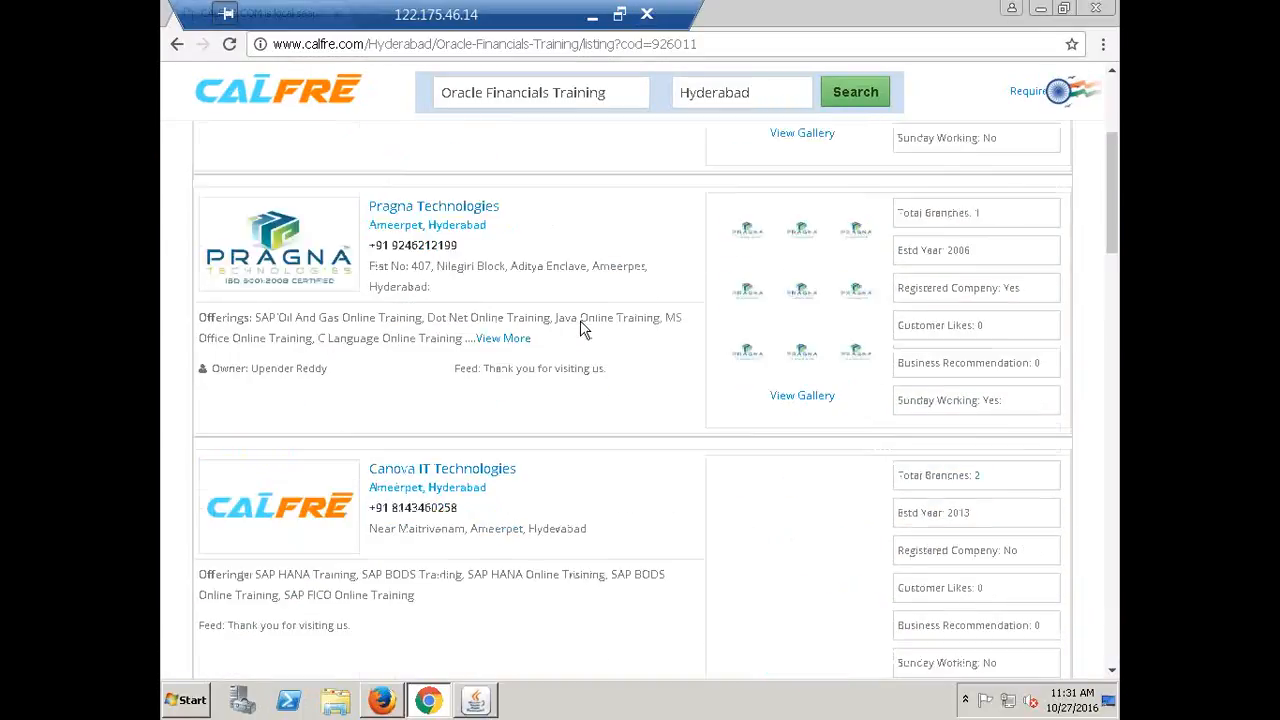
scroll(585, 335, "down", 10)
scroll(587, 340, "up", 7)
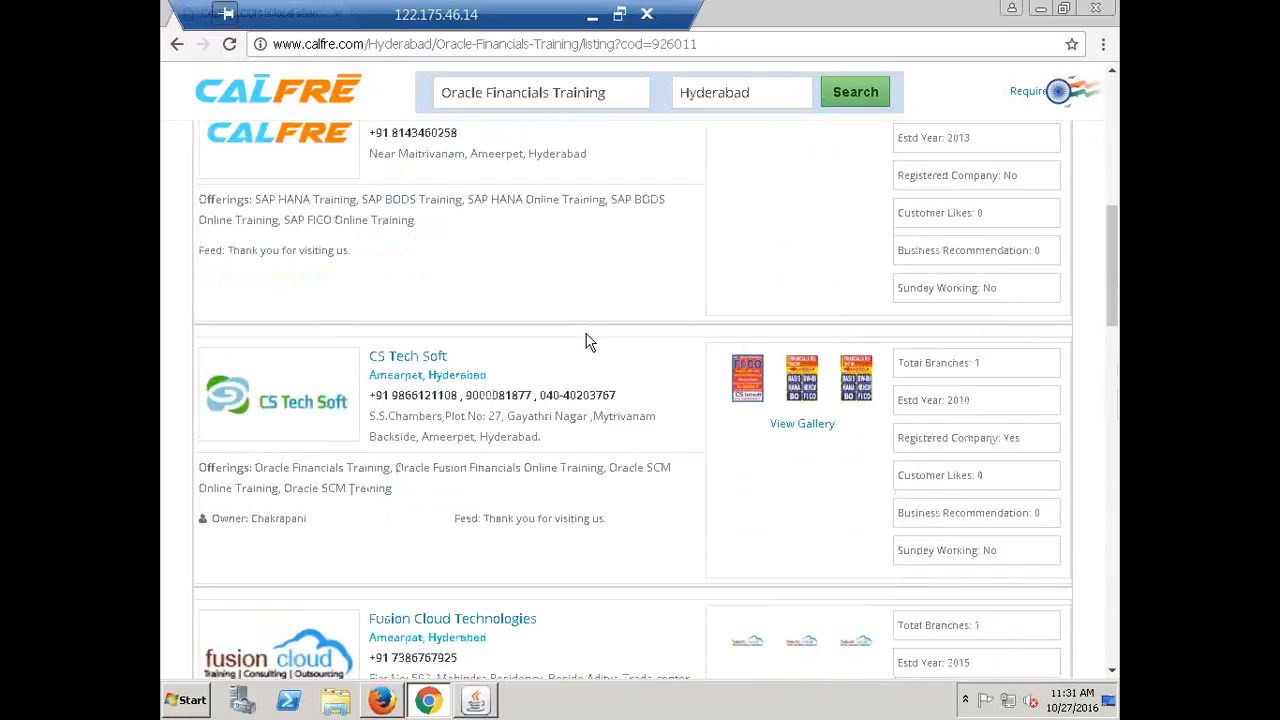
scroll(588, 338, "up", 10)
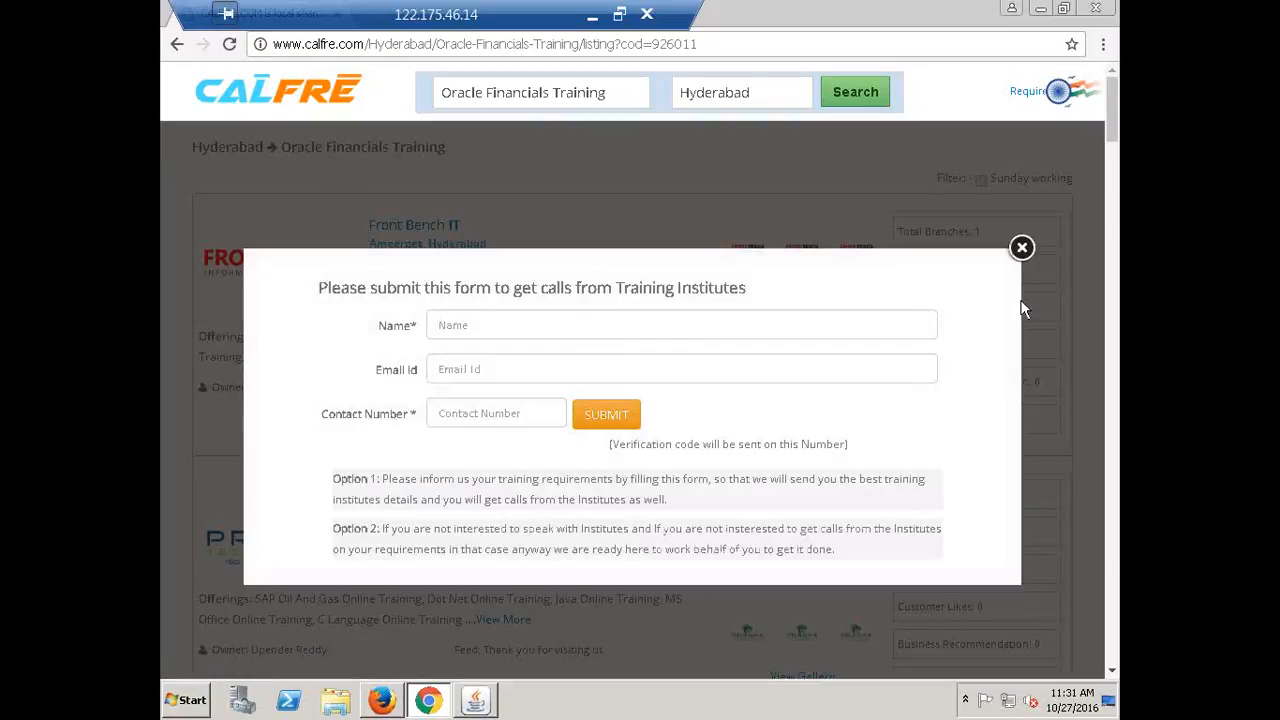
left_click(1022, 248)
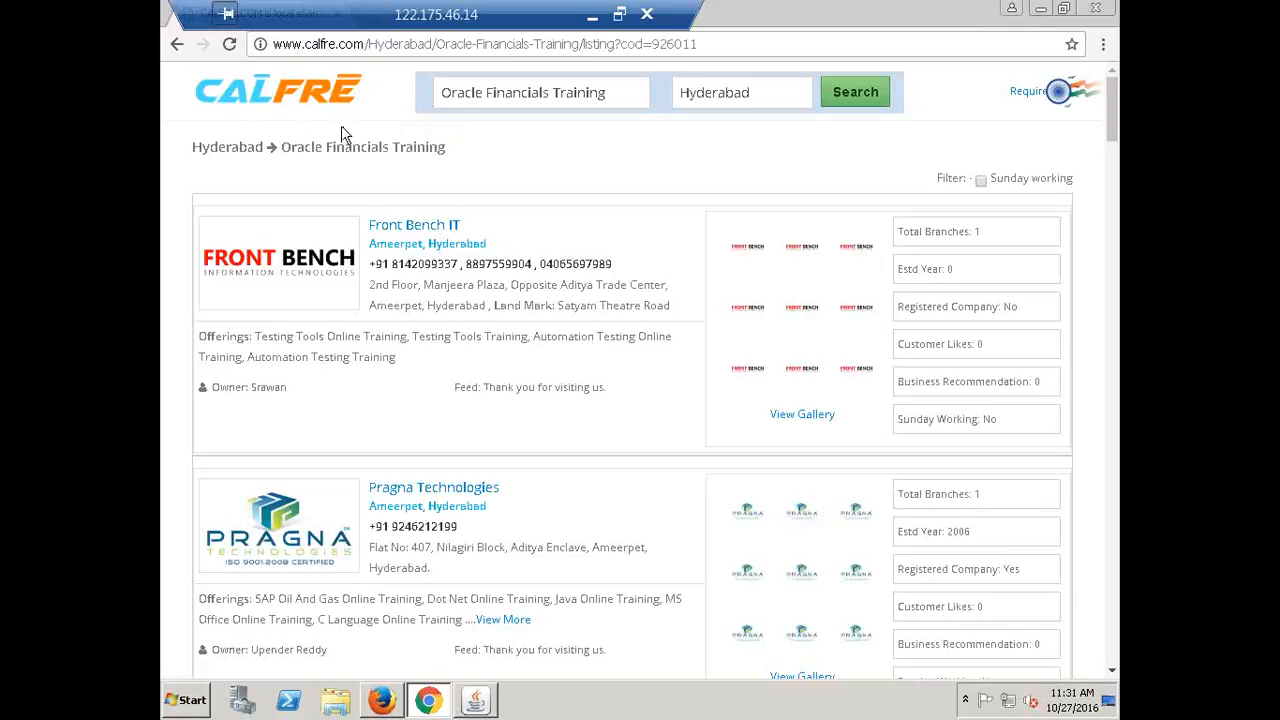
Return to the CALFRE home page, then minimize the browser to reveal Oracle
left_click(297, 100)
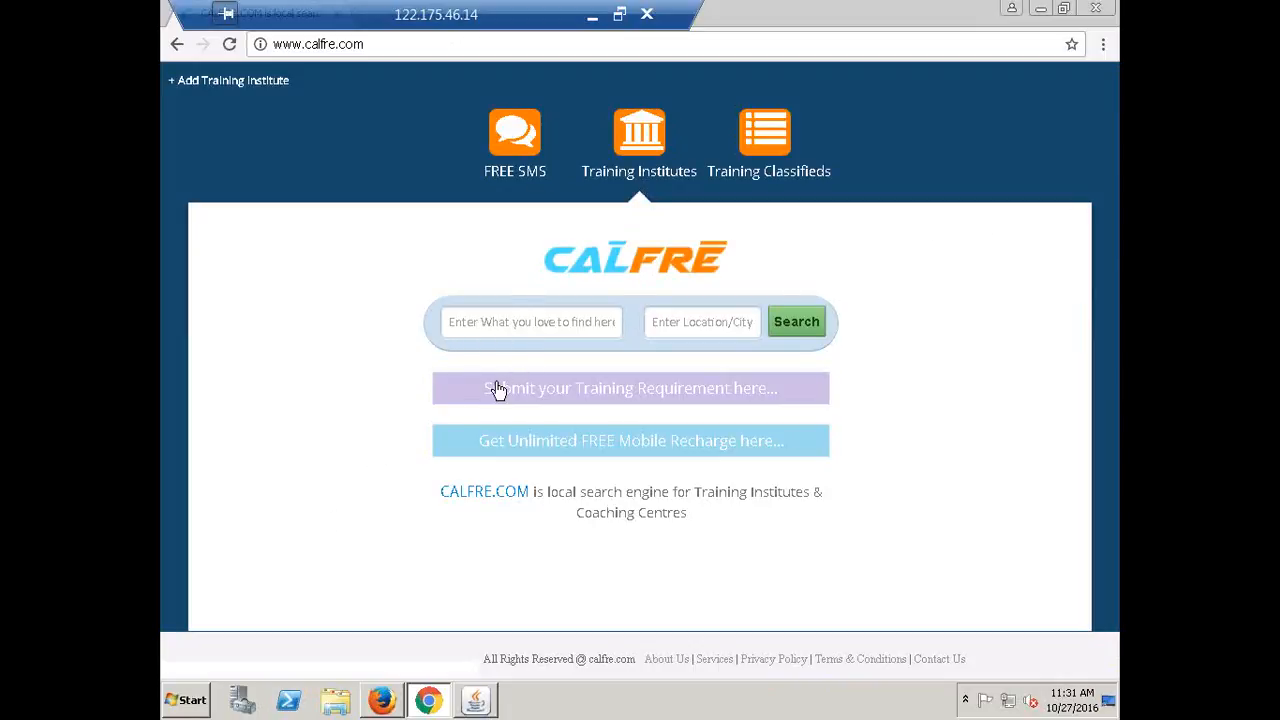
left_click(531, 323)
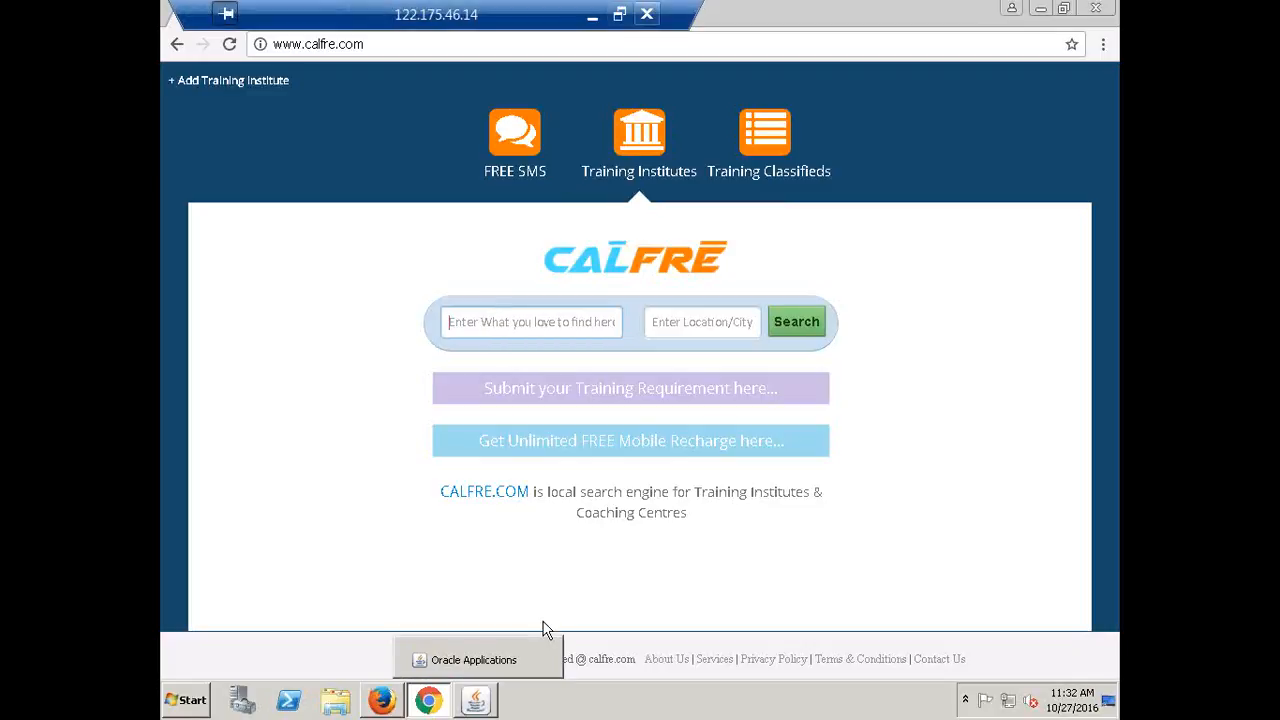
left_click(1040, 12)
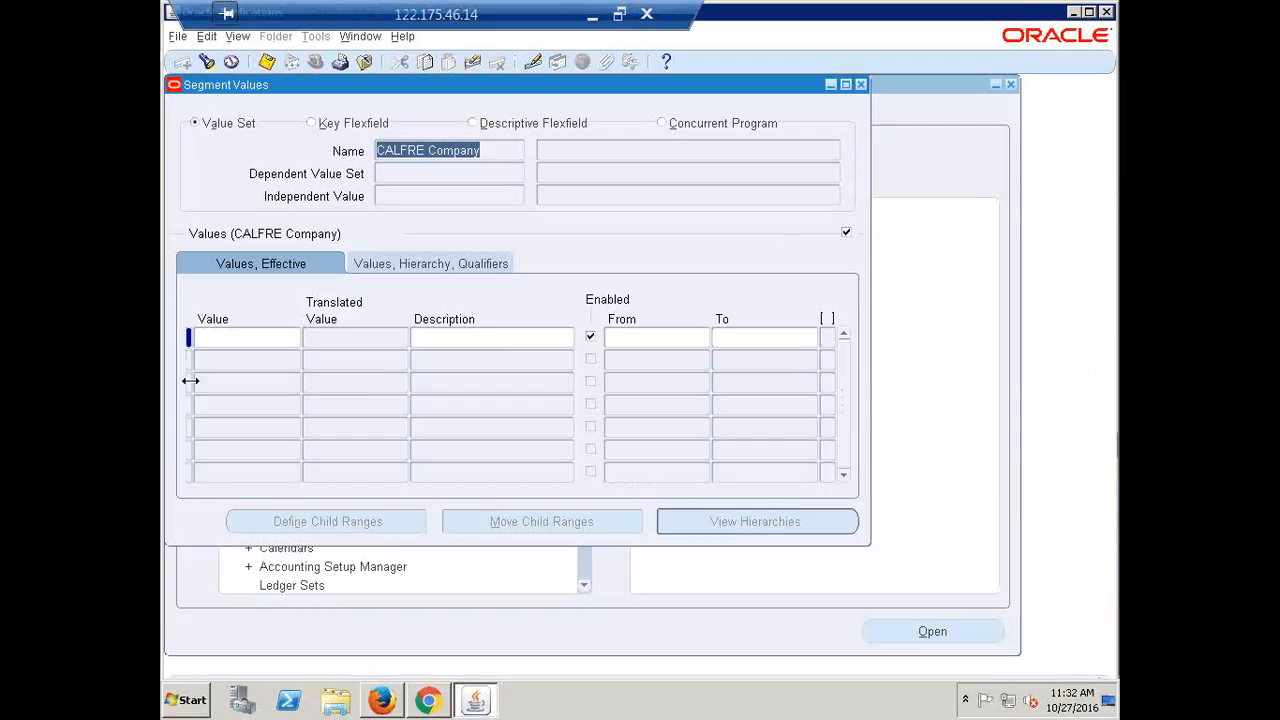
Enter Company value 1000 described 'CALFRE Search Engine Service'
left_click(242, 337)
type("1000")
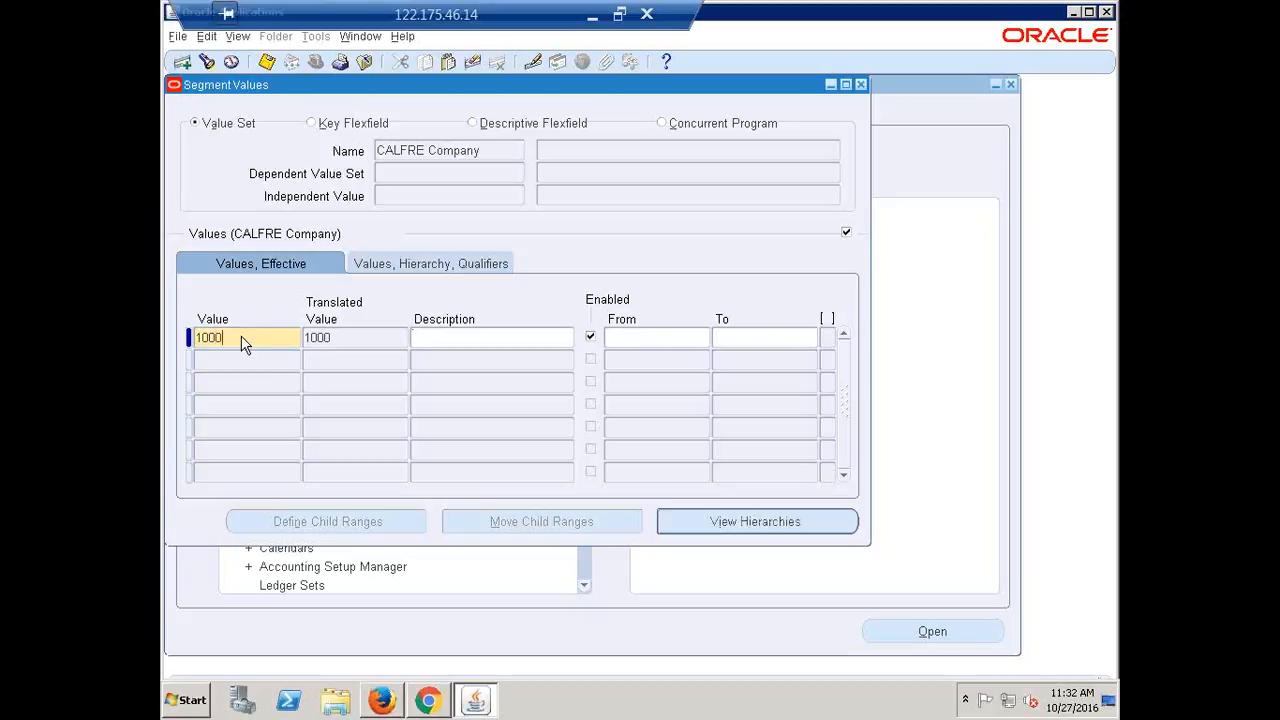
key("Tab")
type("CALFRE Training Services")
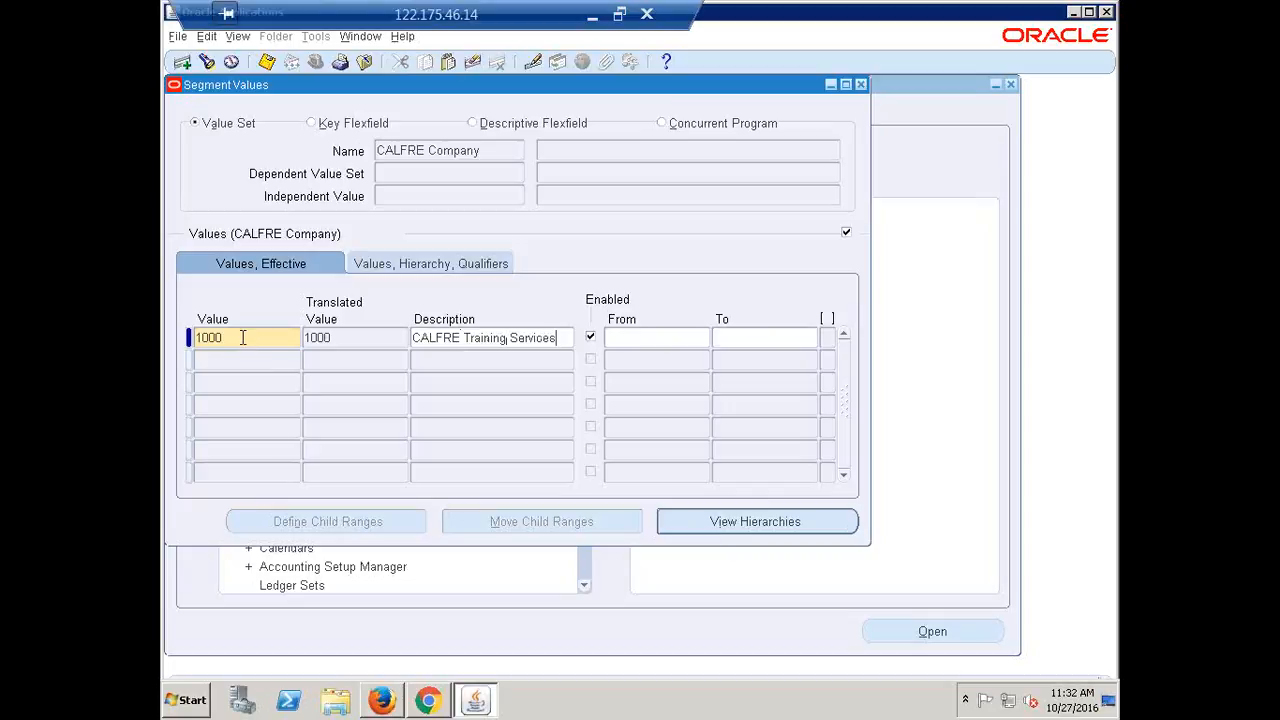
key("BackSpace")
key("BackSpace")
key("BackSpace")
key("BackSpace")
key("BackSpace")
key("BackSpace")
key("BackSpace")
key("BackSpace")
key("BackSpace")
key("BackSpace")
key("BackSpace")
key("BackSpace")
key("BackSpace")
key("BackSpace")
key("BackSpace")
key("BackSpace")
key("BackSpace")
type("Search Engine Service")
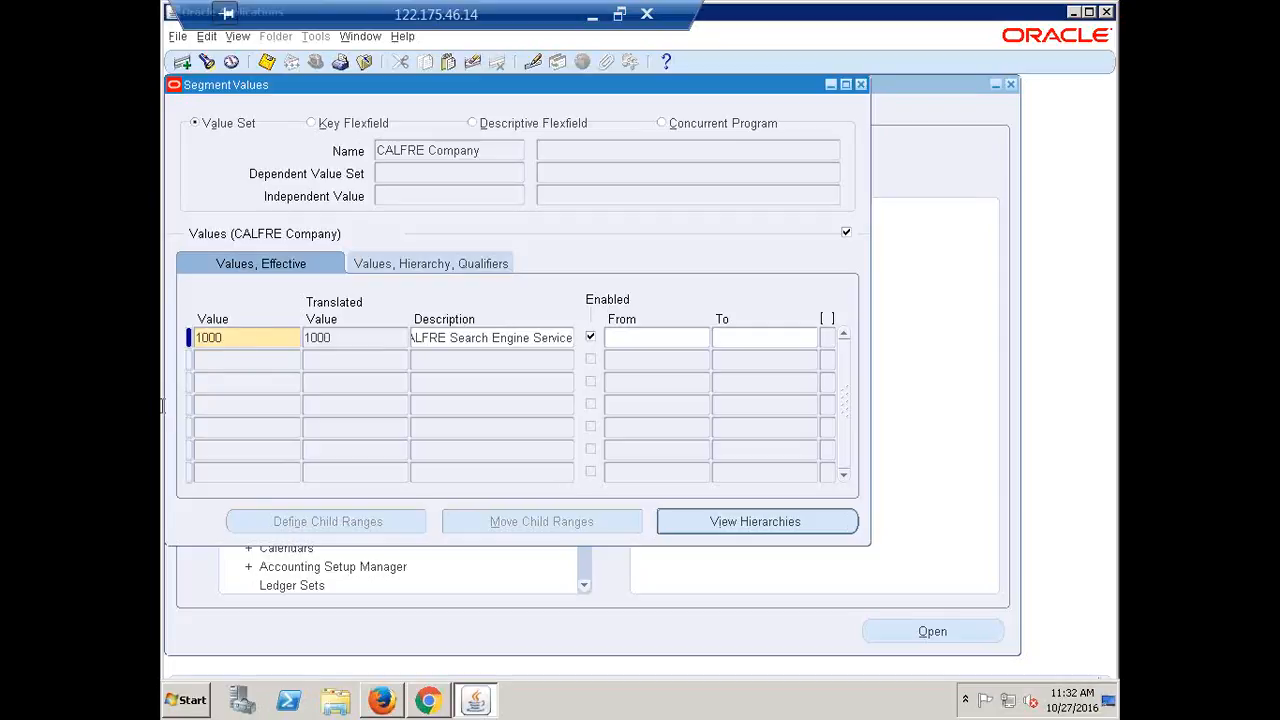
Add value 2000 described 'CALFRE IT Services'
left_click(216, 358)
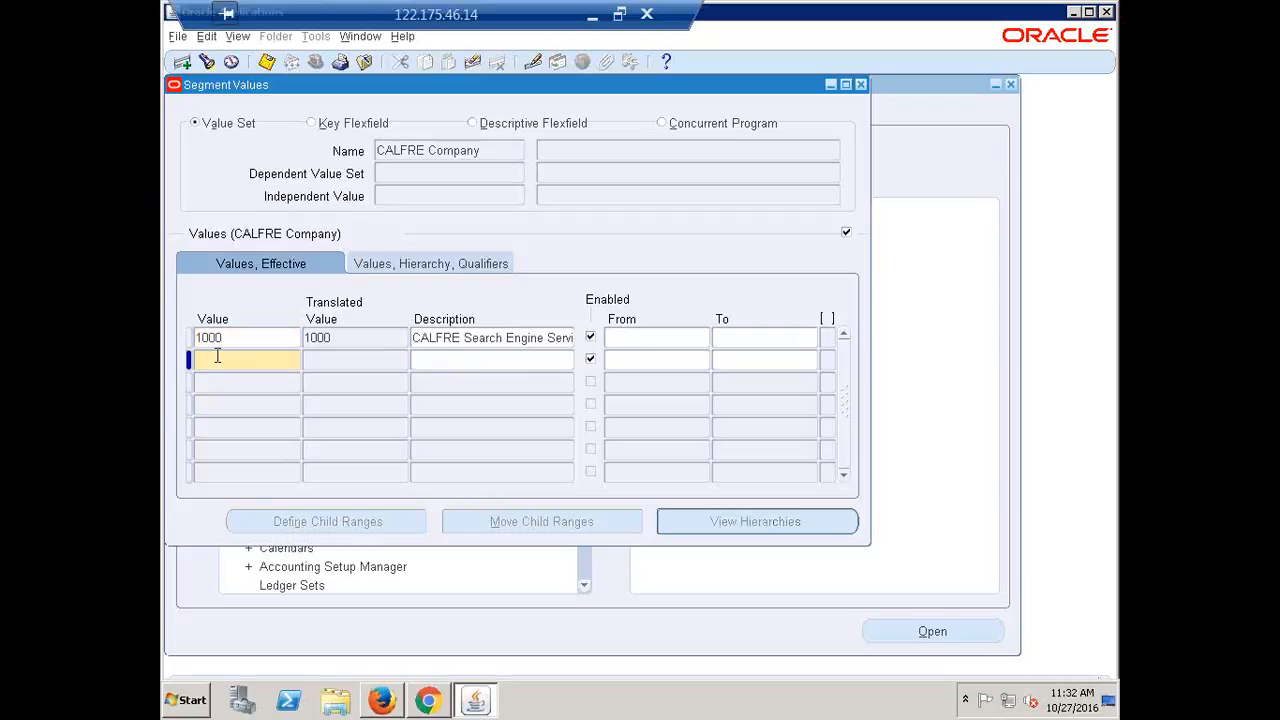
type("2000")
key("Tab")
type("C")
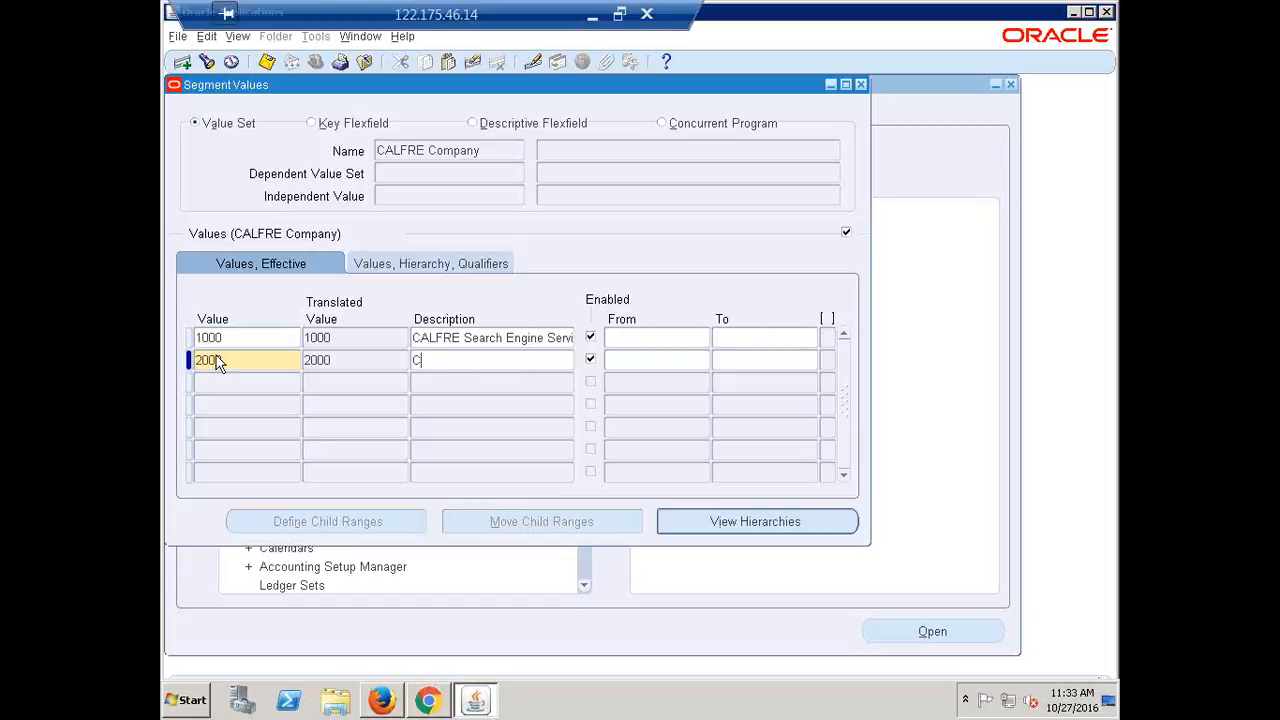
type("ALFRE IT Services")
Add value 3000 described 'CALFRE Product Development' and recheck the entered rows
left_click(235, 384)
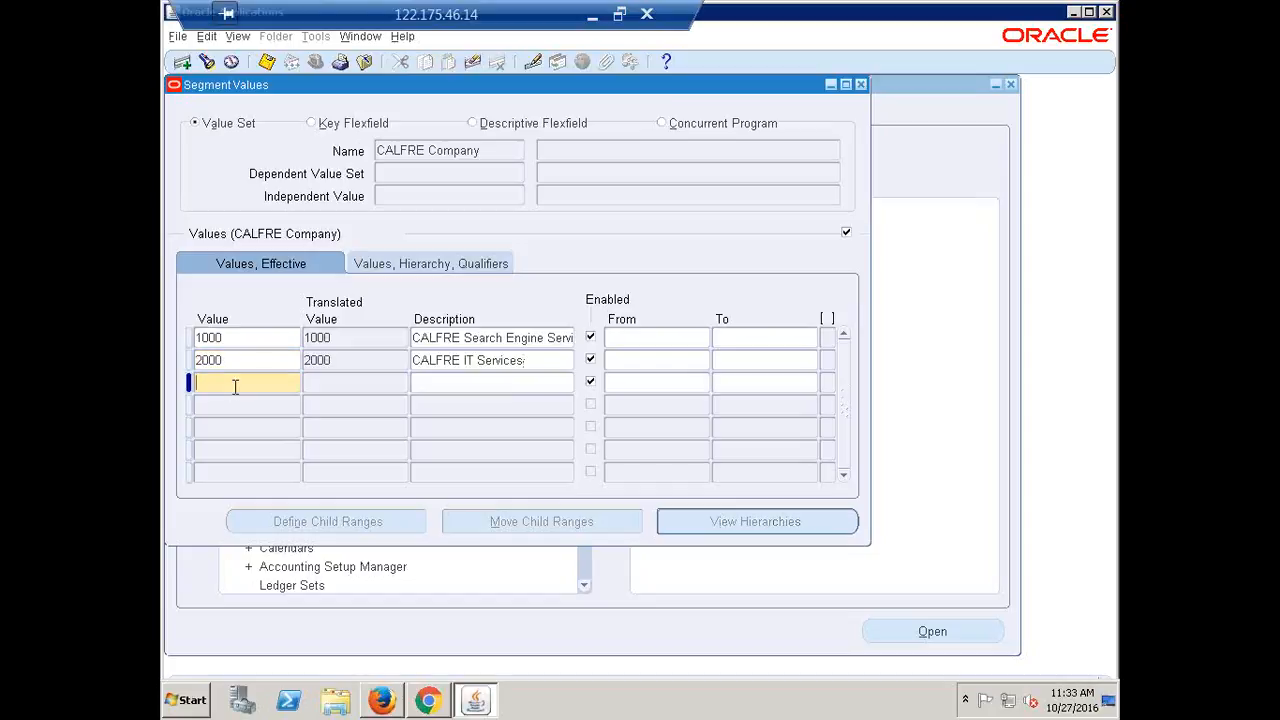
type("3000")
key("Tab")
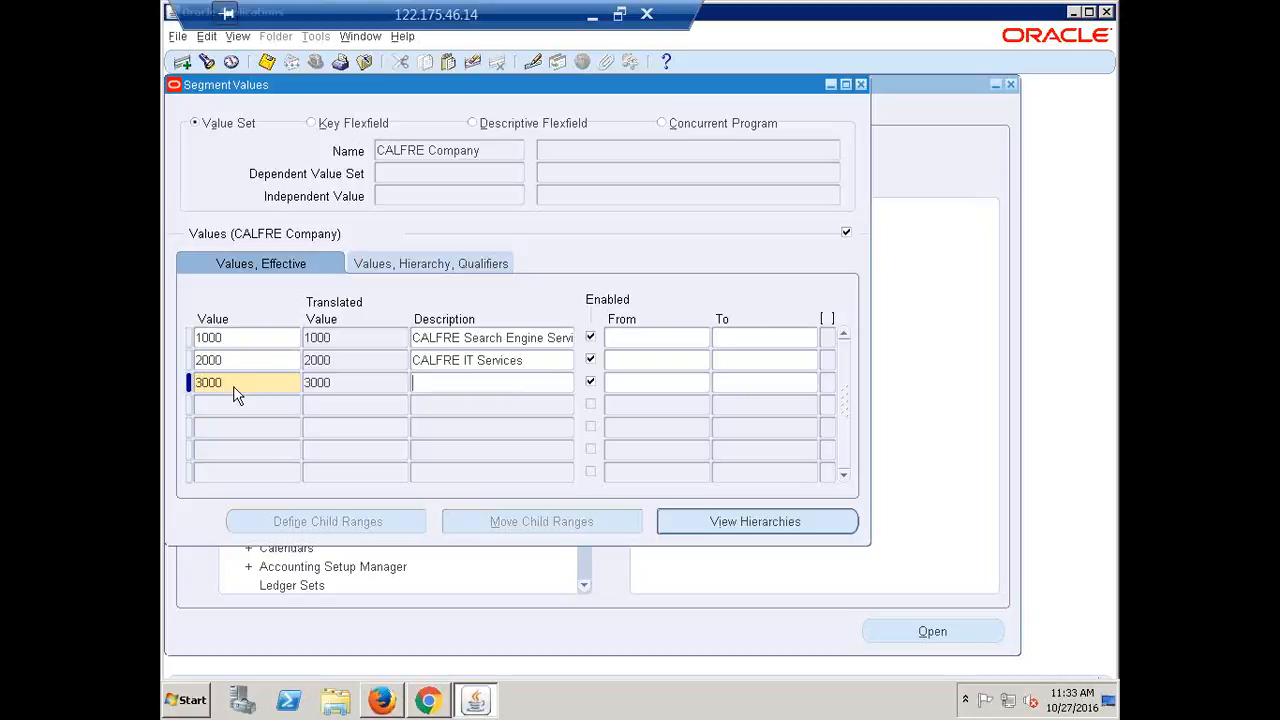
type("cal")
key("BackSpace")
key("BackSpace")
key("BackSpace")
type("CALFRE")
type(" BPO")
key("BackSpace")
key("BackSpace")
key("BackSpace")
type("Product")
type(" Developm")
type("ent")
left_click(528, 360)
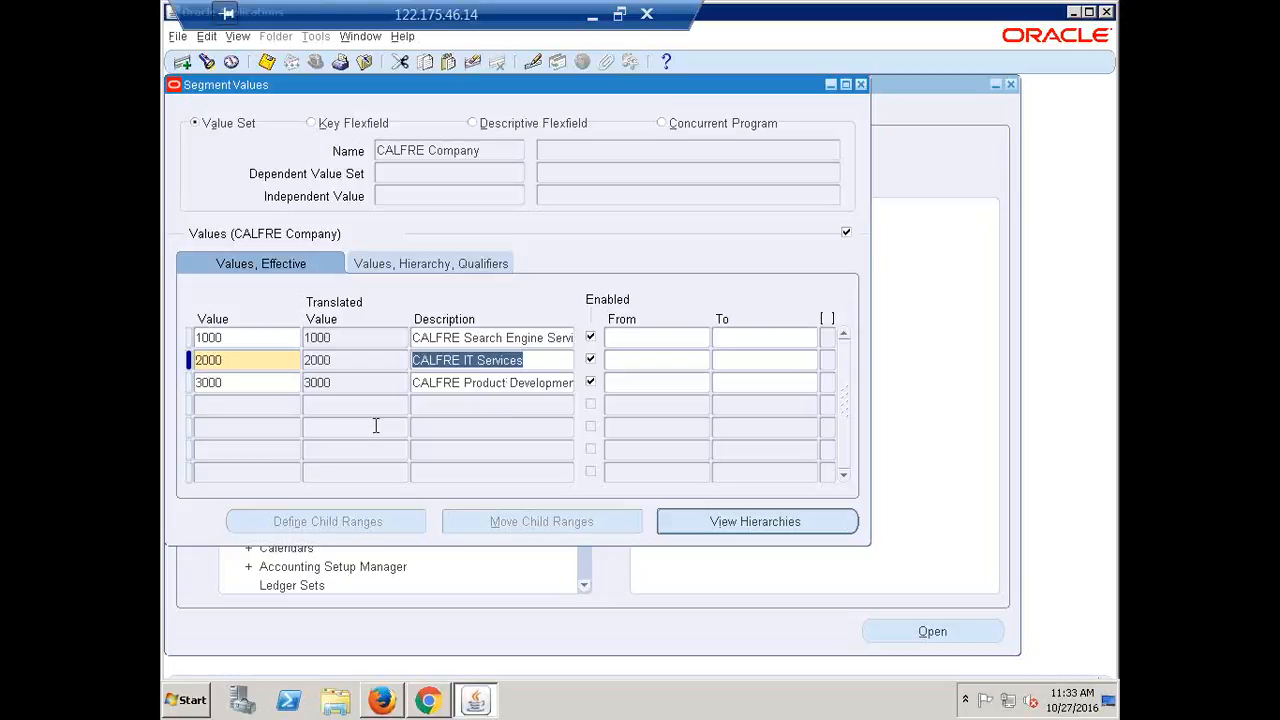
left_click(237, 382)
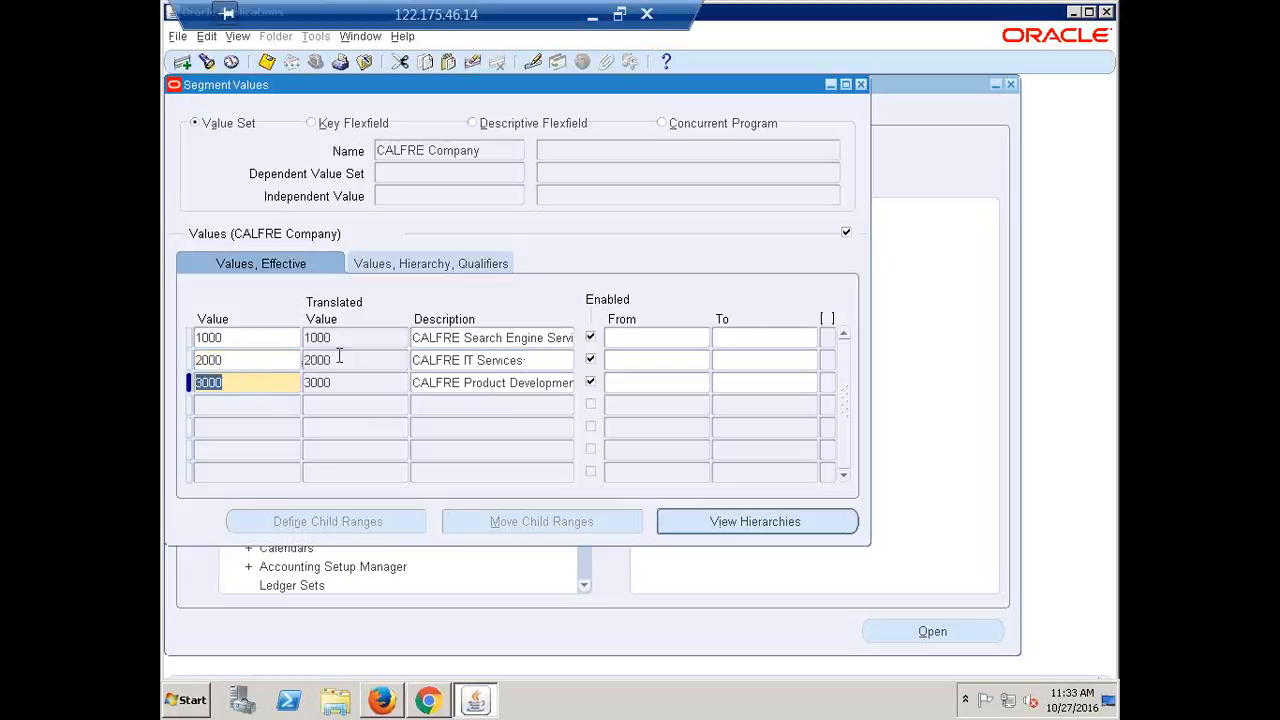
Accept Yes/Yes budgeting and posting qualifiers for 1000, 2000 and 3000, then save
left_click(247, 337)
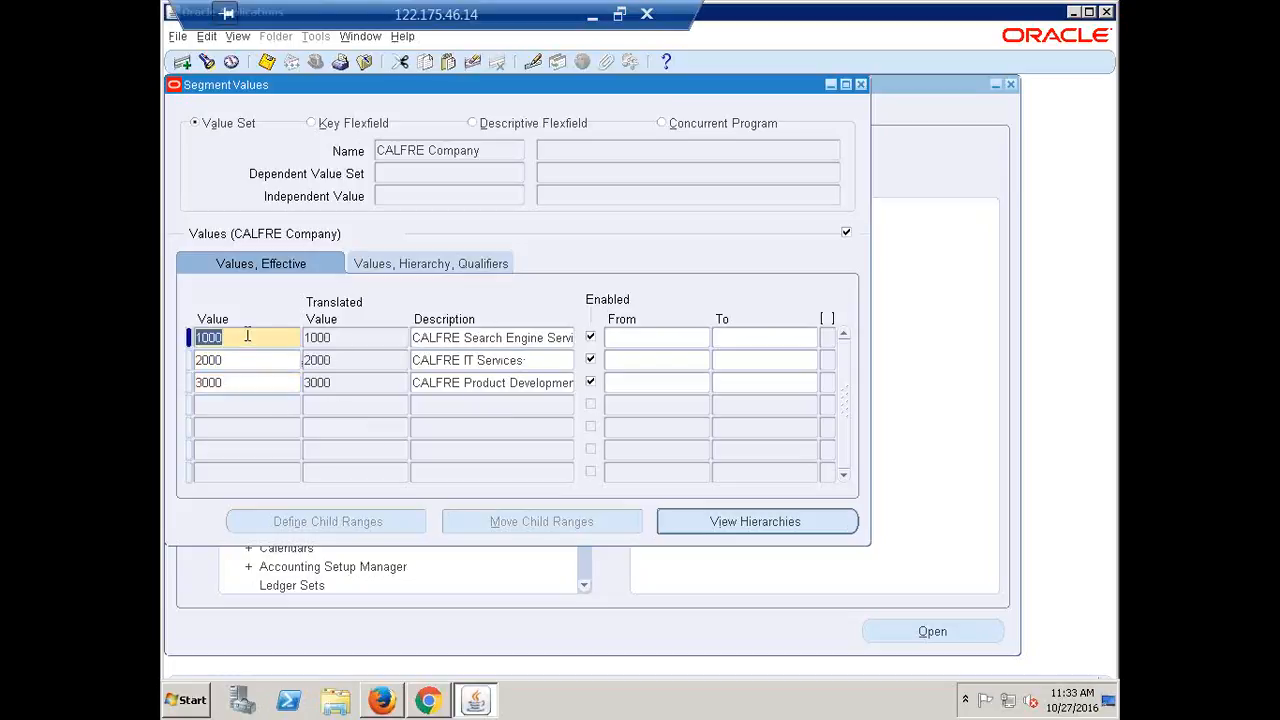
left_click(416, 262)
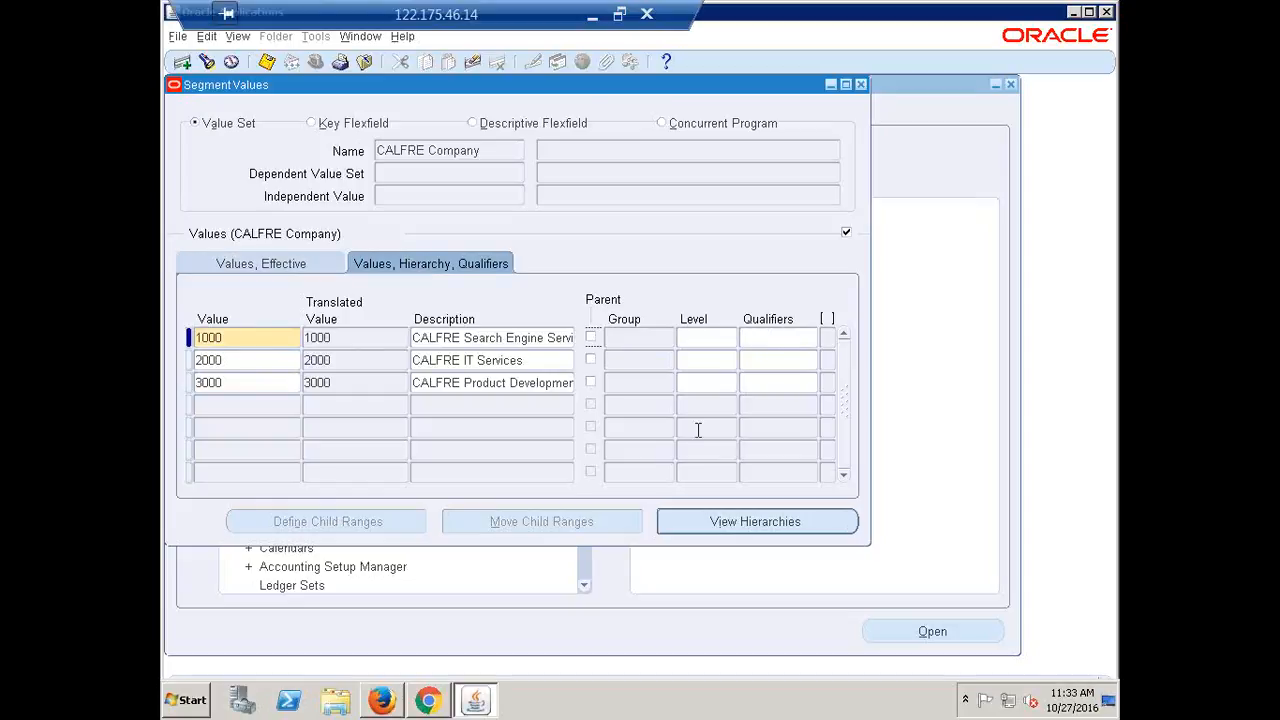
left_click(748, 341)
left_click(545, 422)
left_click(755, 360)
left_click(543, 423)
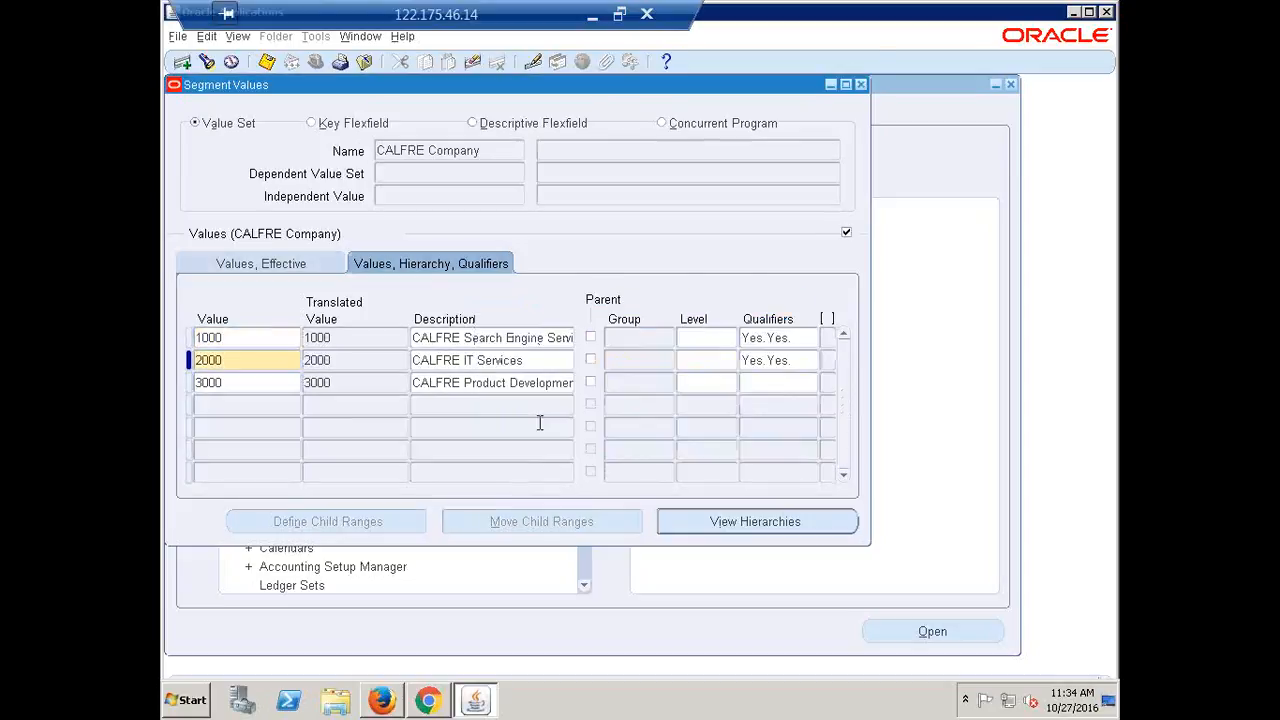
left_click(775, 387)
left_click(545, 424)
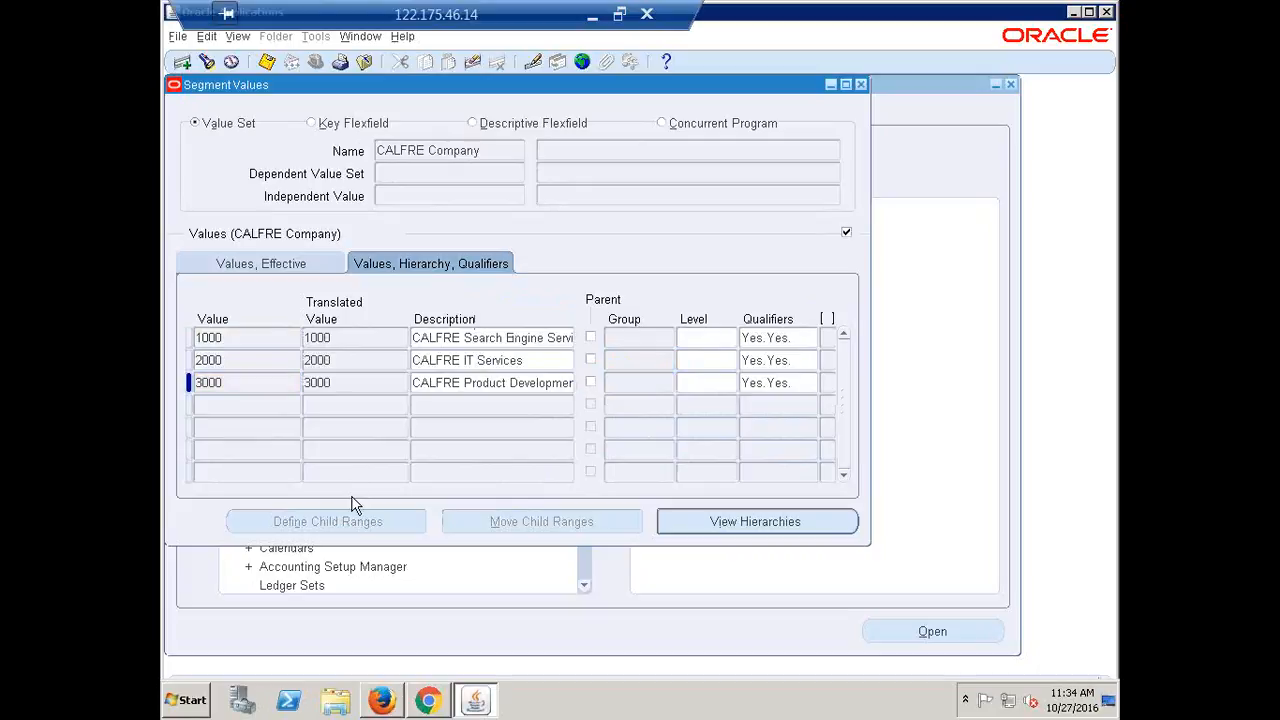
key("F4")
Close the Segment Values form, acknowledge the hierarchy compile notice, and reopen it
left_click(861, 80)
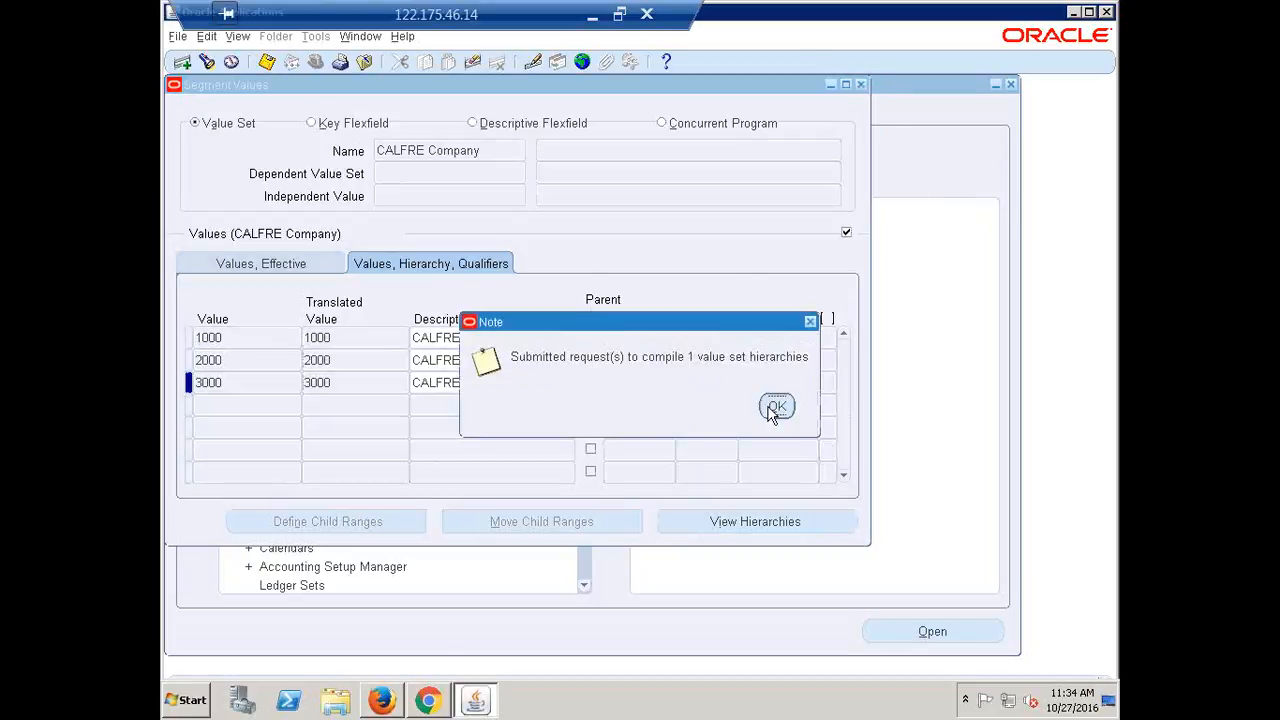
left_click(776, 408)
key("Return")
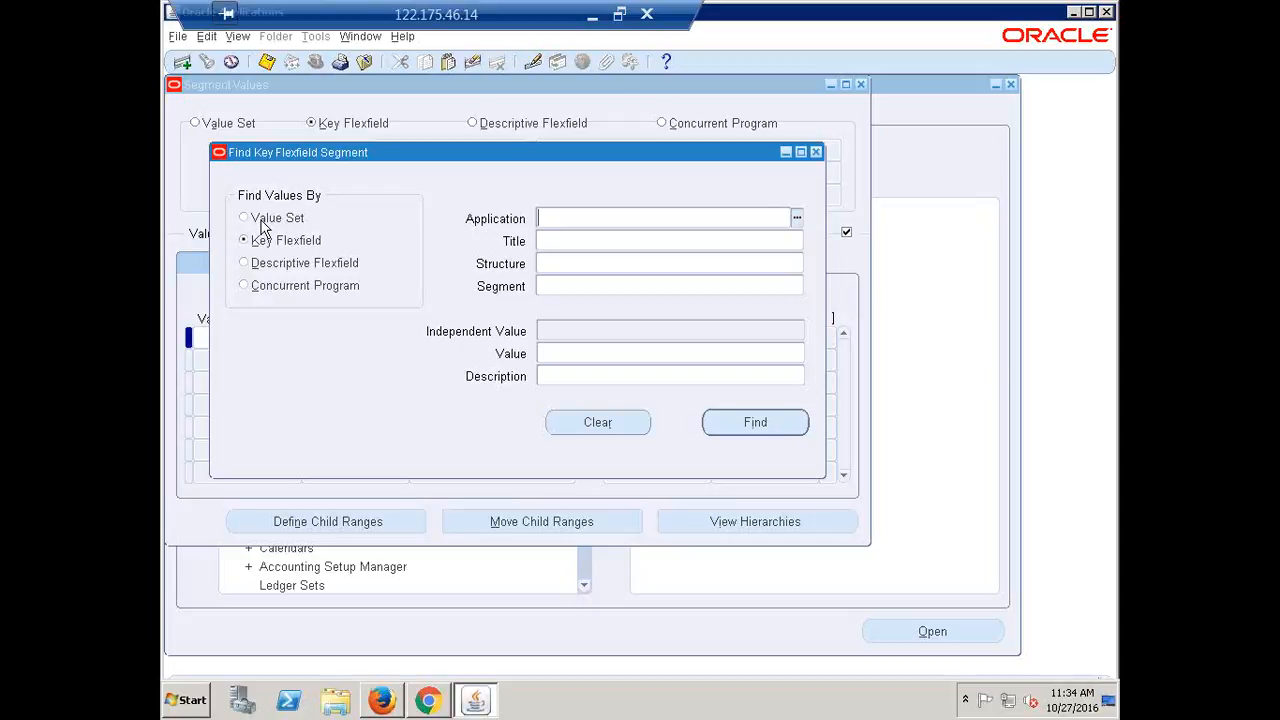
Search structure 'carf%', pick CALFRE Accounting Flexfield, and find its segment values
left_click(560, 266)
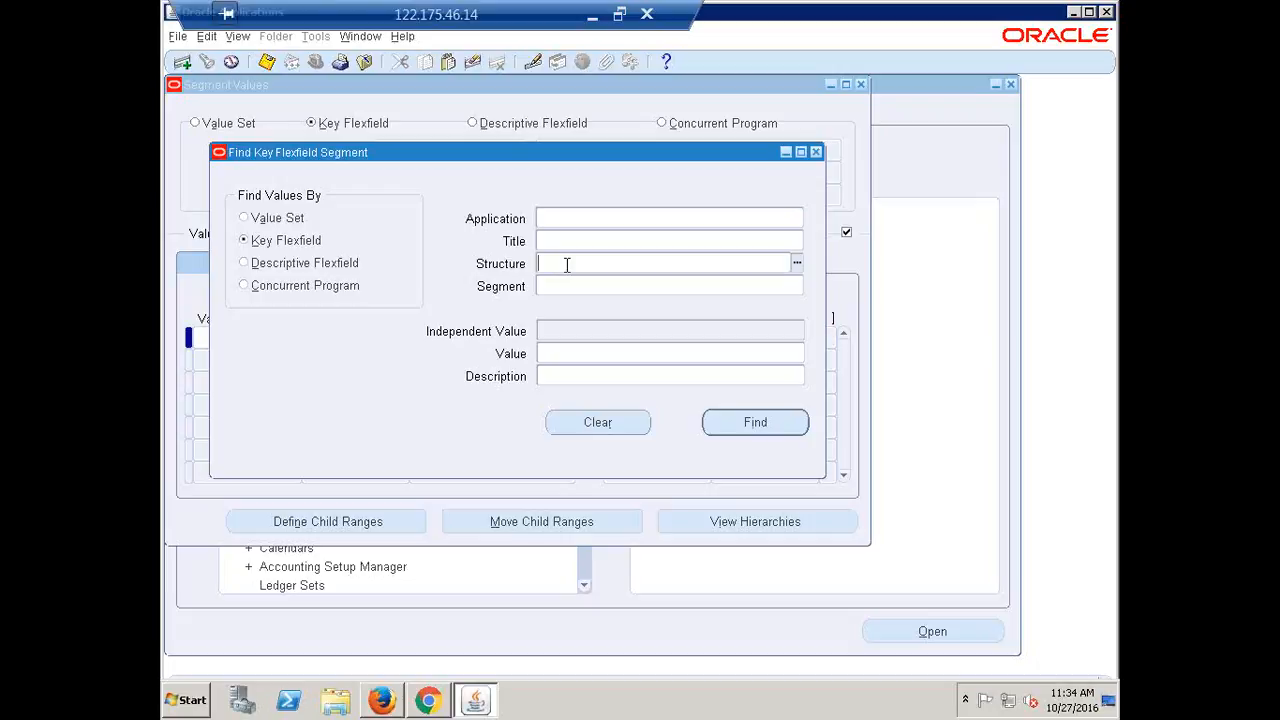
type("car")
type("f%")
key("Tab")
key("Return")
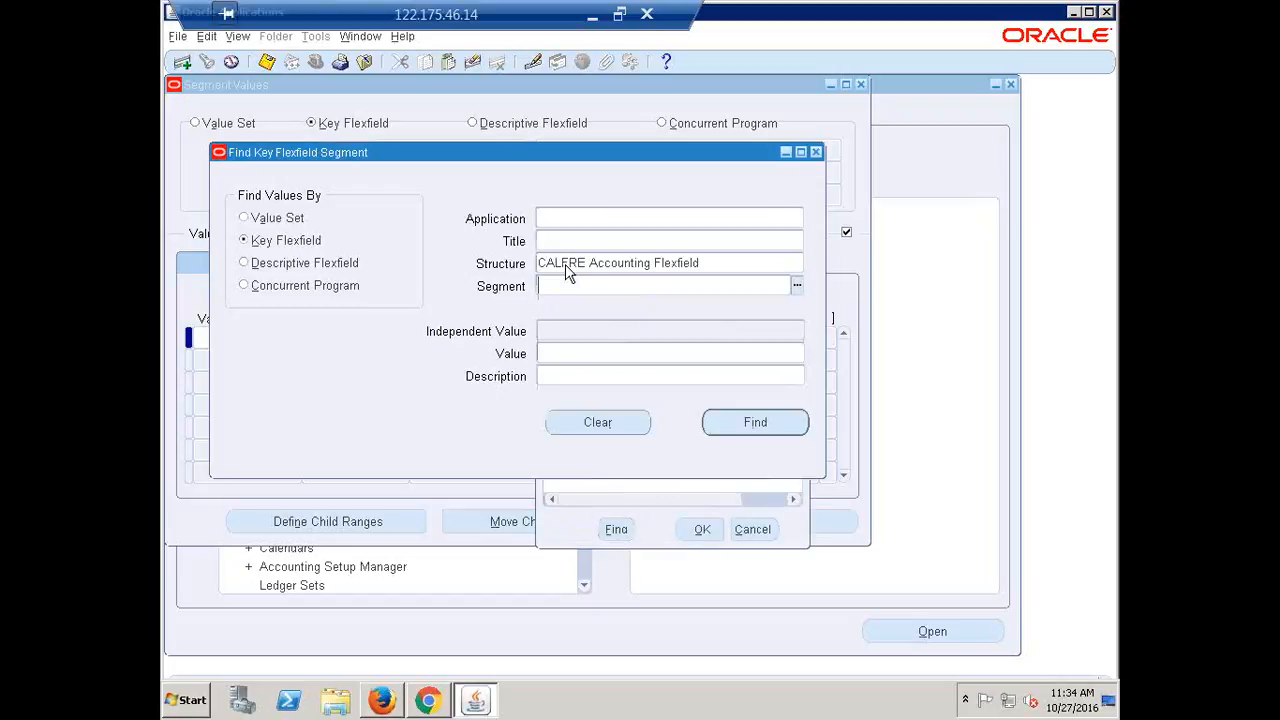
left_click(763, 432)
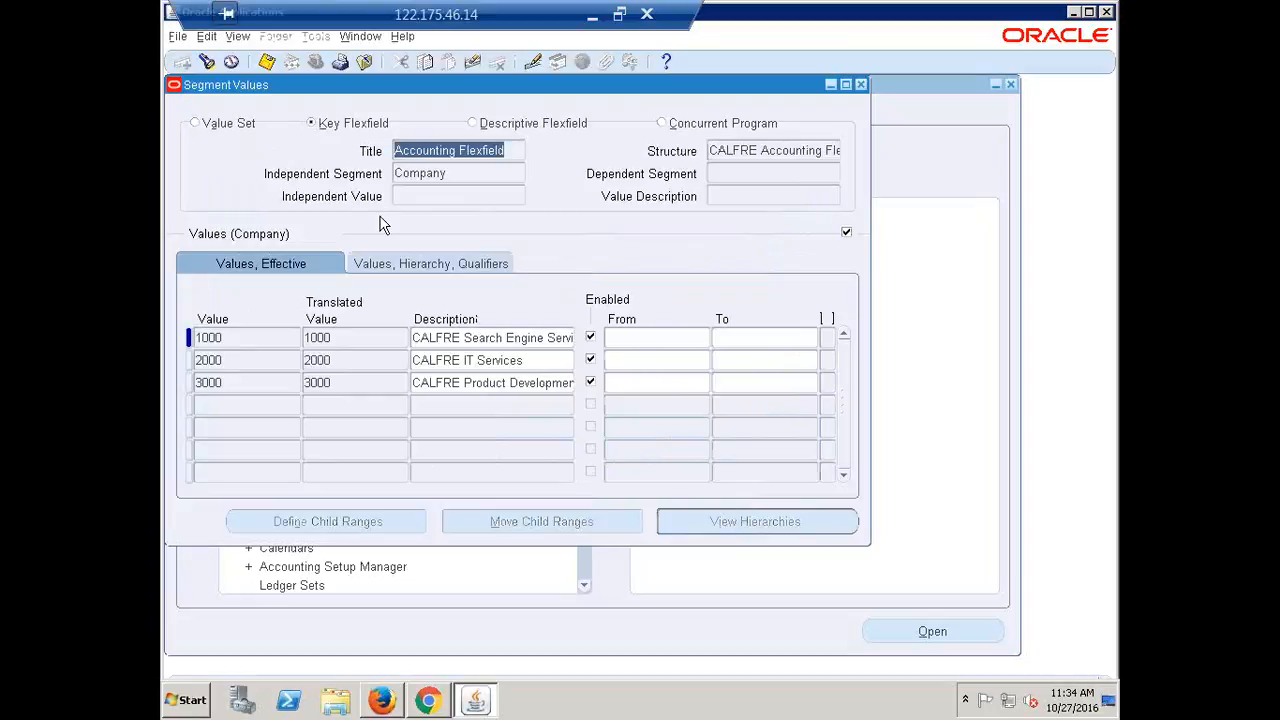
Move to the Cost Center segment and enter a first value, clearing a value-too-long error
key("Down")
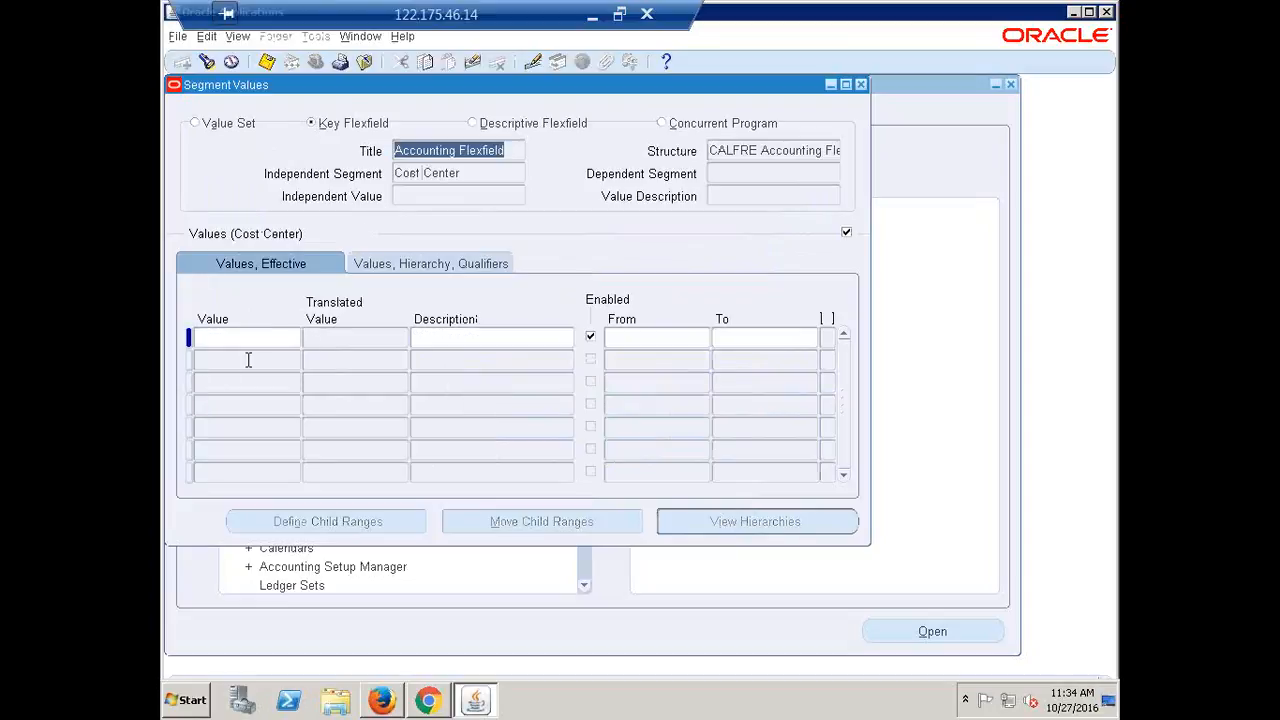
left_click(211, 340)
type("1000")
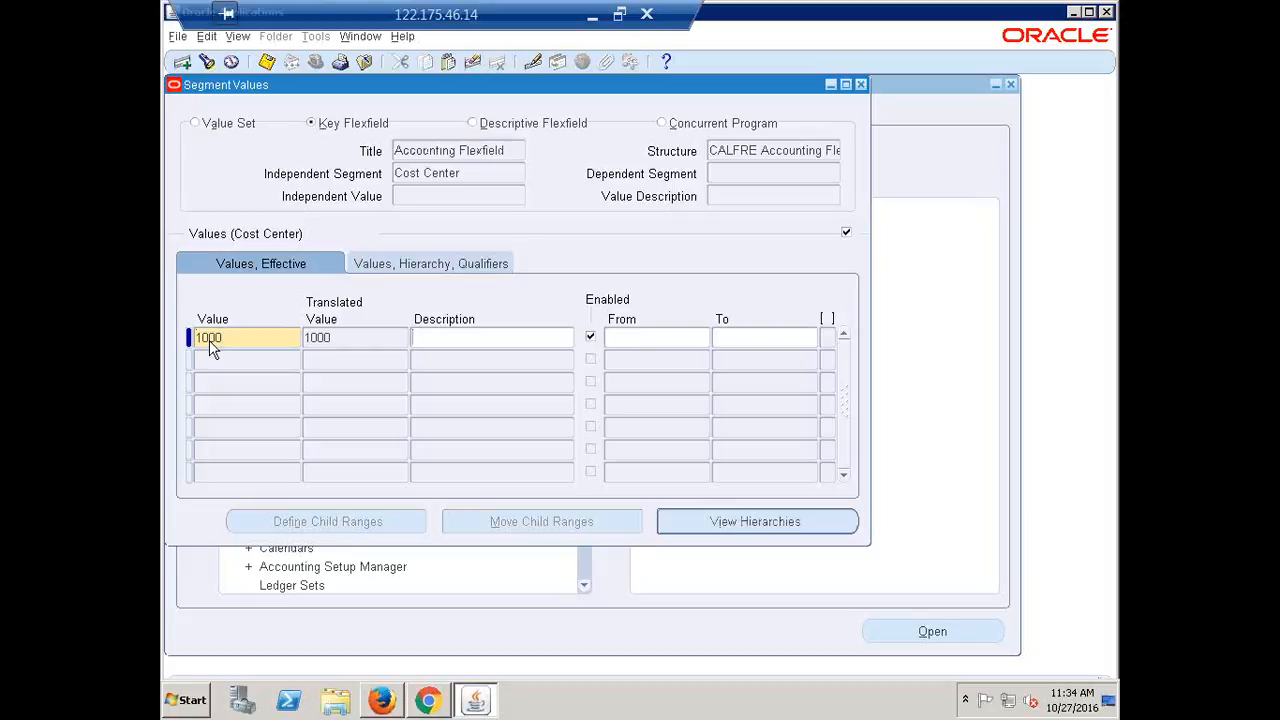
double_click(257, 338)
type("100000")
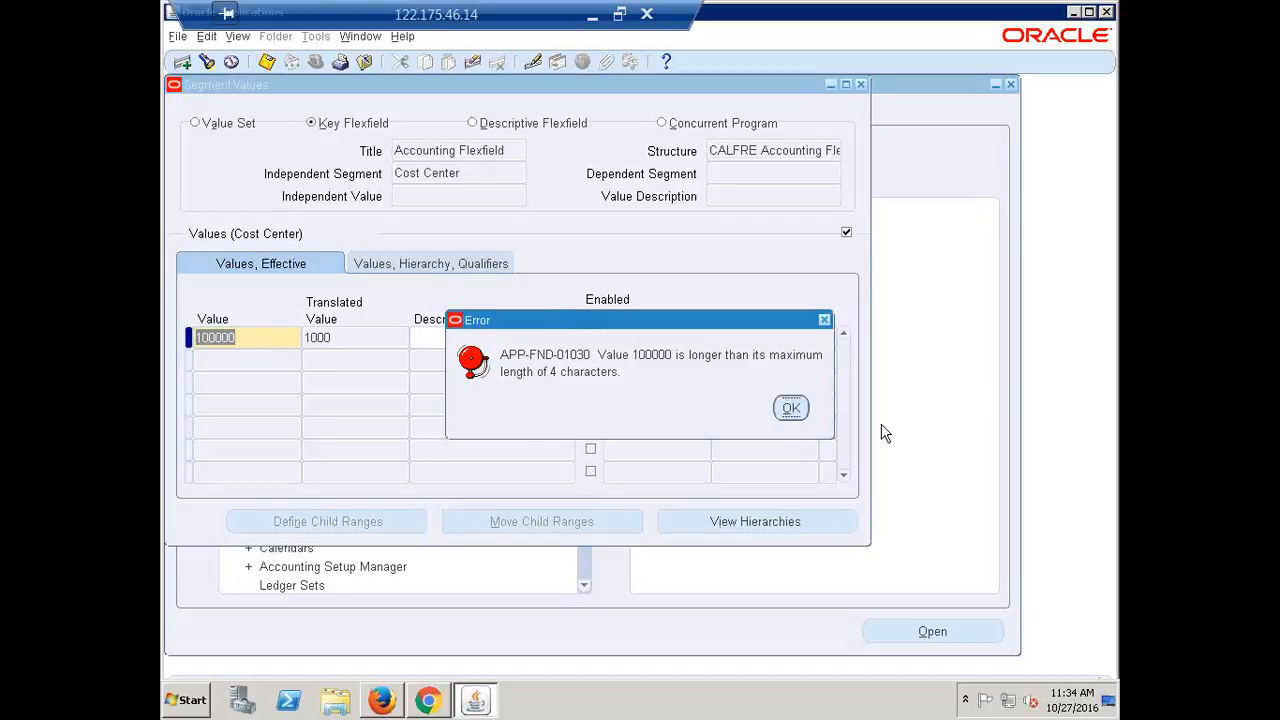
left_click(792, 412)
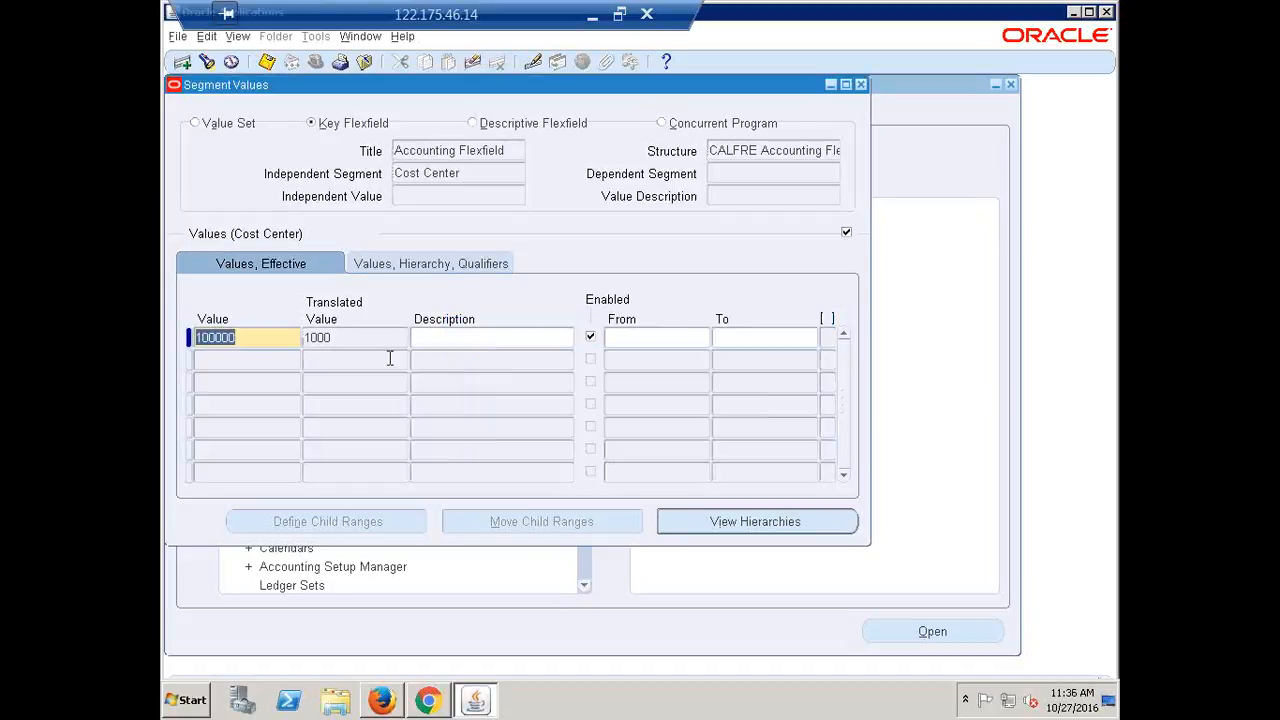
type("A100")
key("Tab")
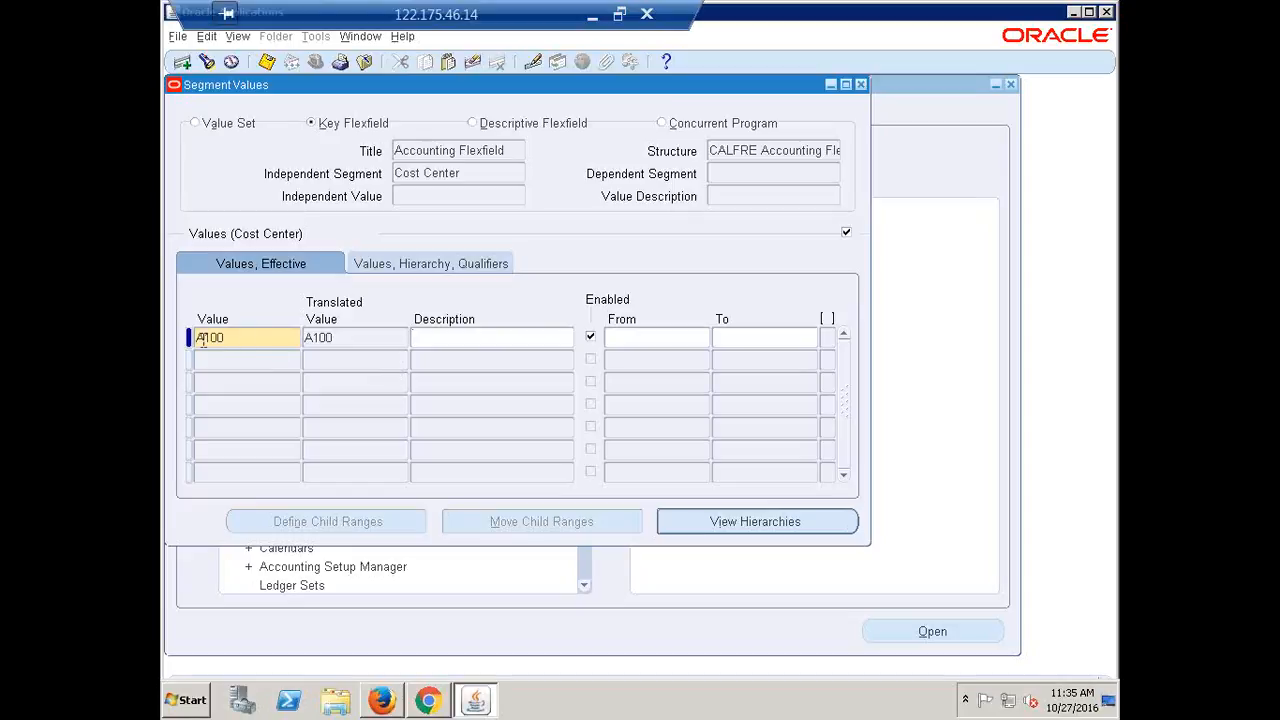
Correct the Cost Center value to 1000 with the description Finance
double_click(257, 344)
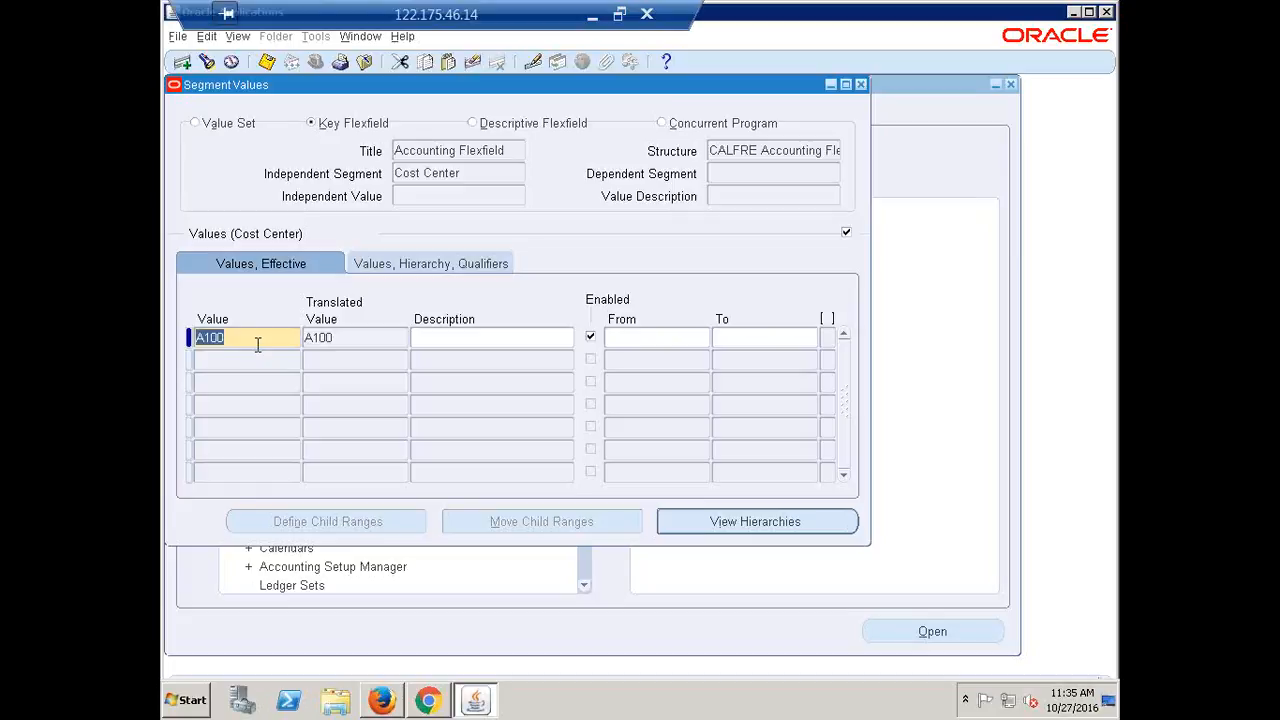
type("1000")
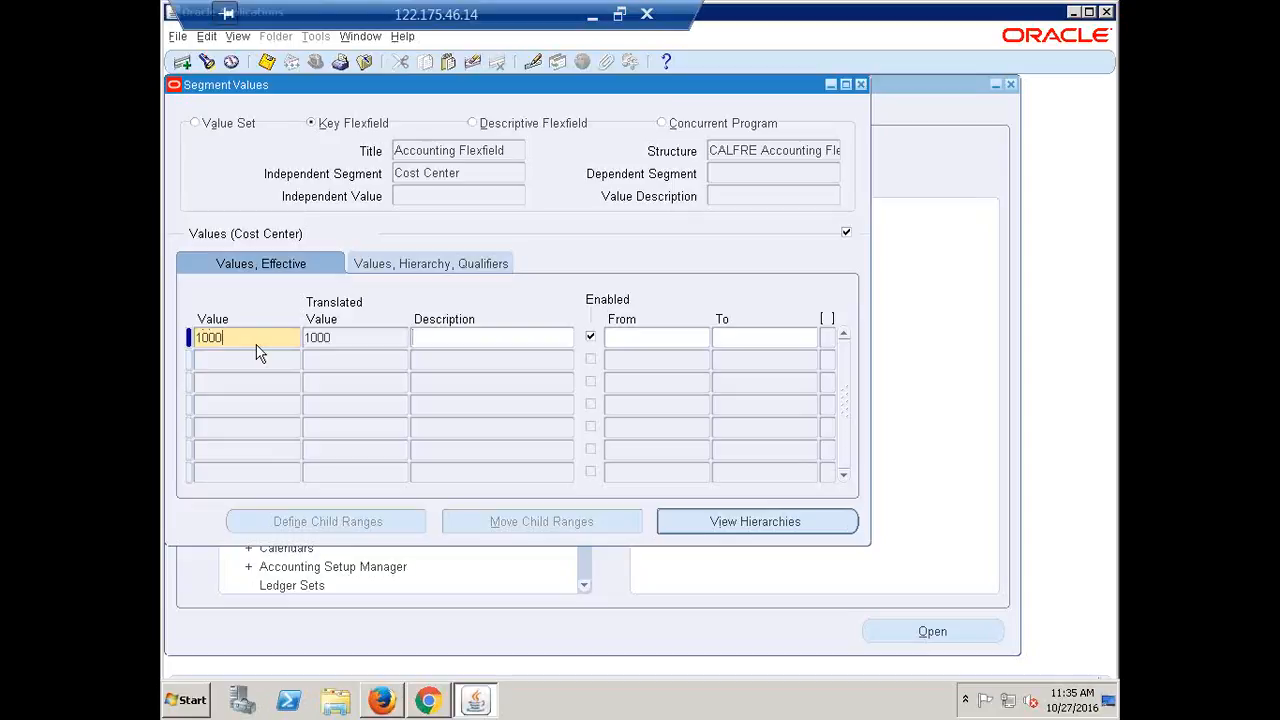
key("Tab")
type("Fi")
type("nce")
Give Cost Center value 1000 Finance Yes/Yes qualifiers
left_click(263, 364)
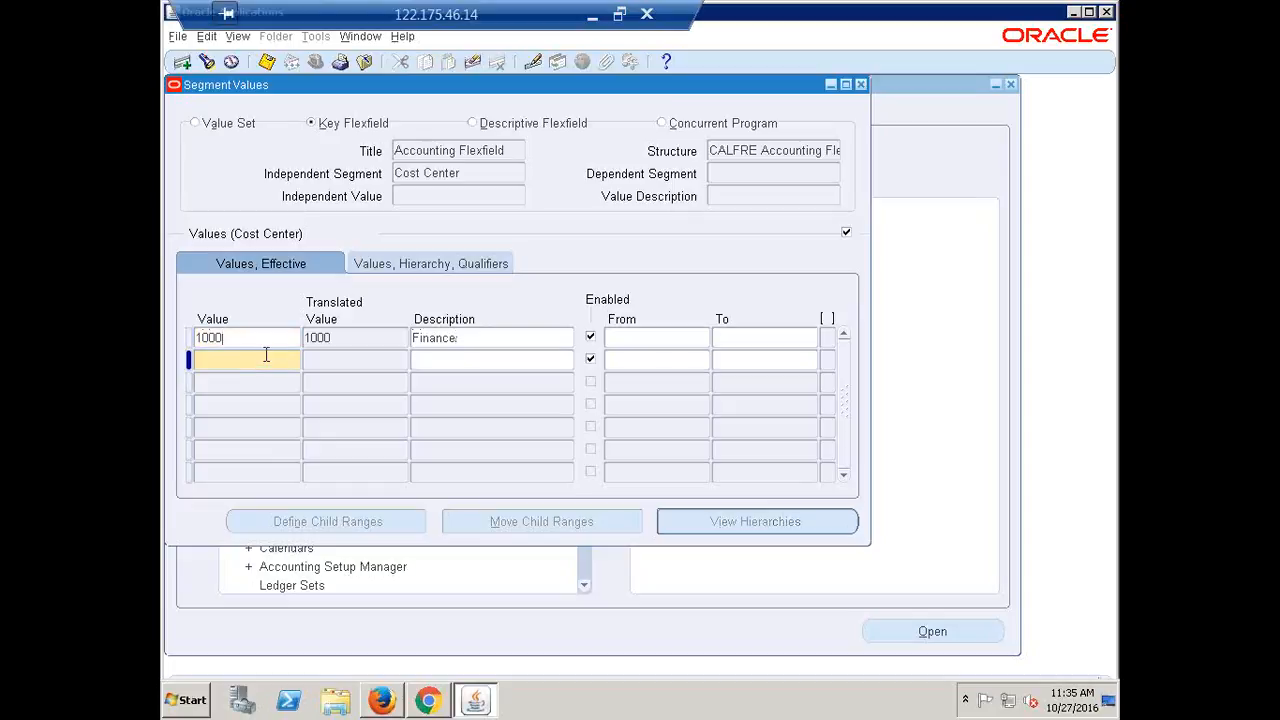
left_click(262, 339)
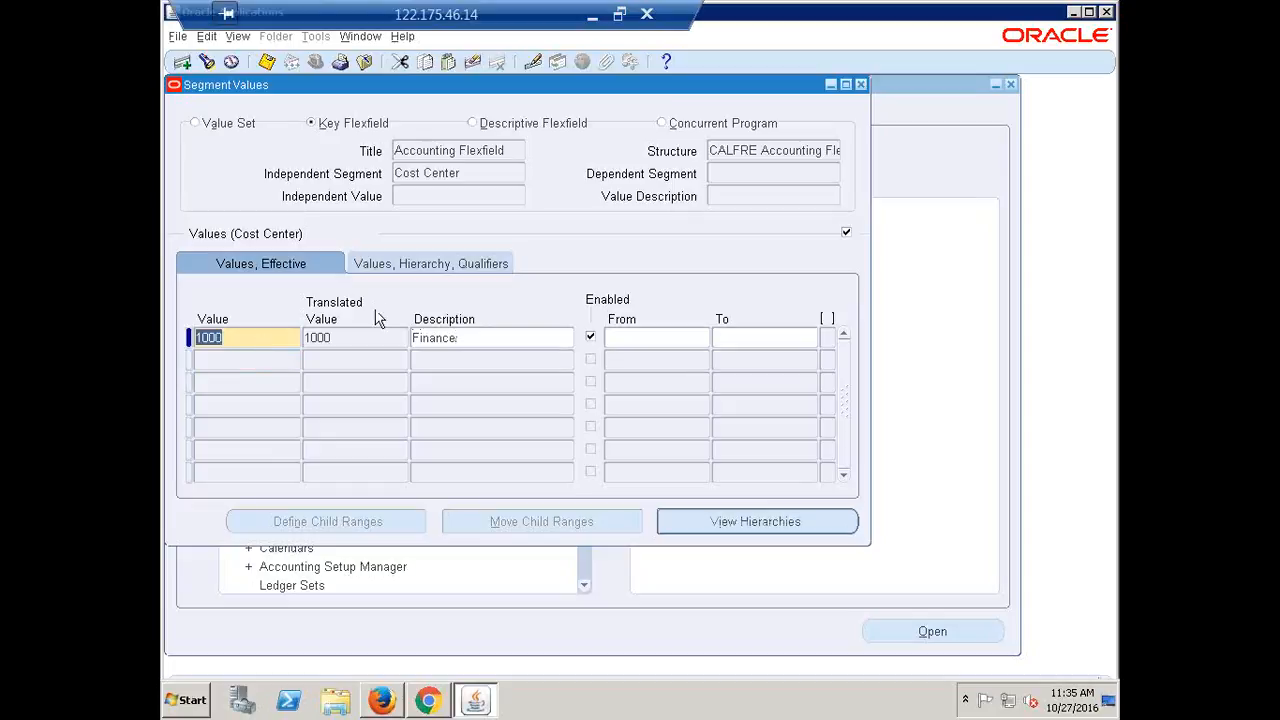
left_click(452, 263)
left_click(766, 340)
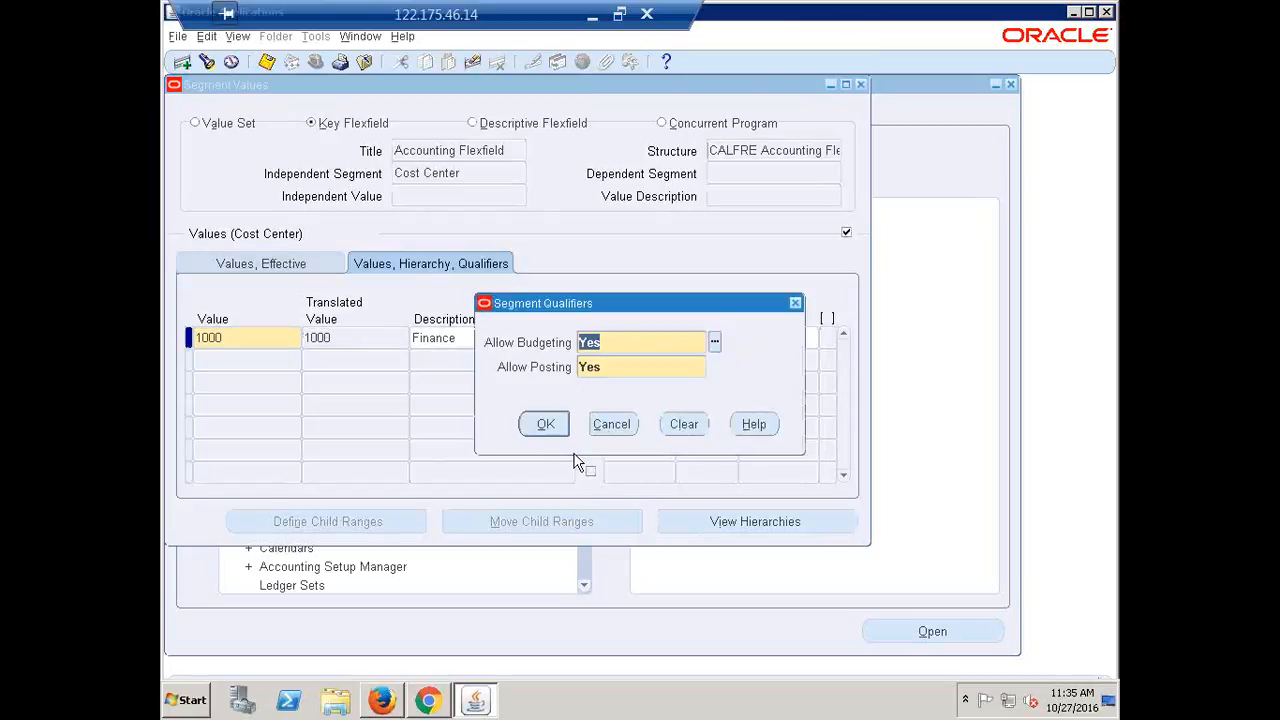
left_click(543, 423)
Add Cost Center value 2000 Marketing with Yes/Yes qualifiers
left_click(245, 360)
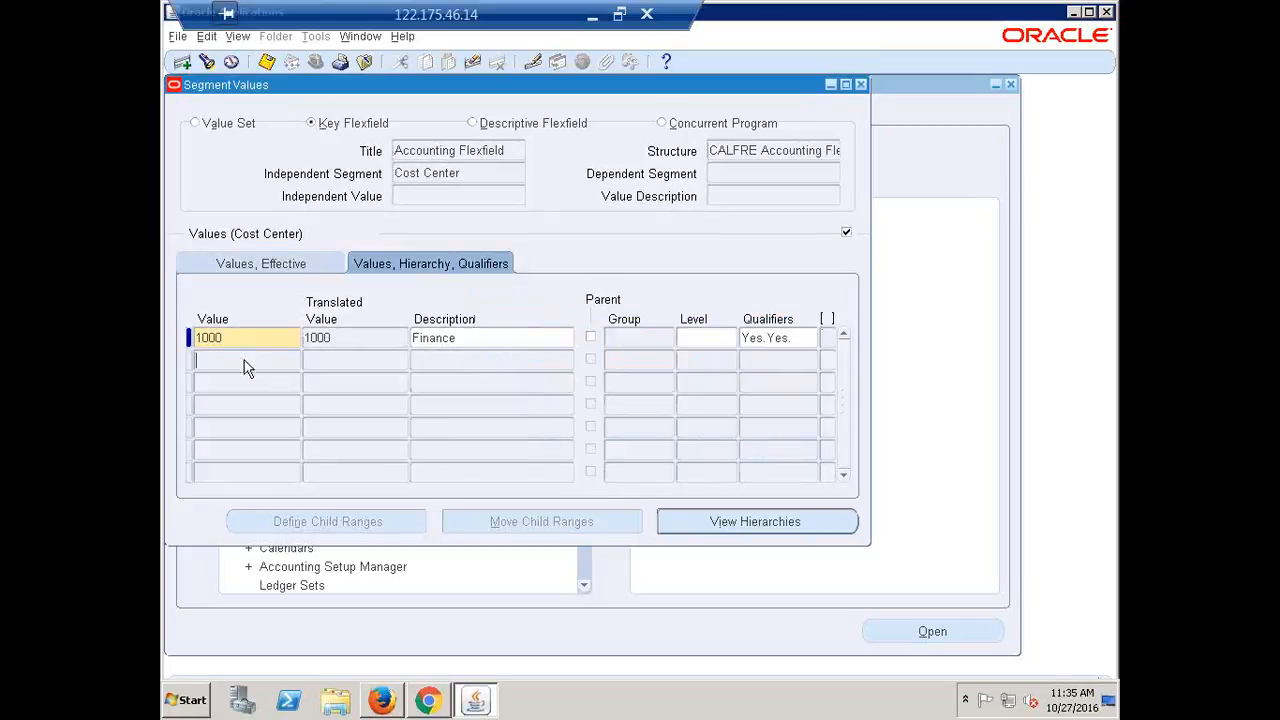
type("2000")
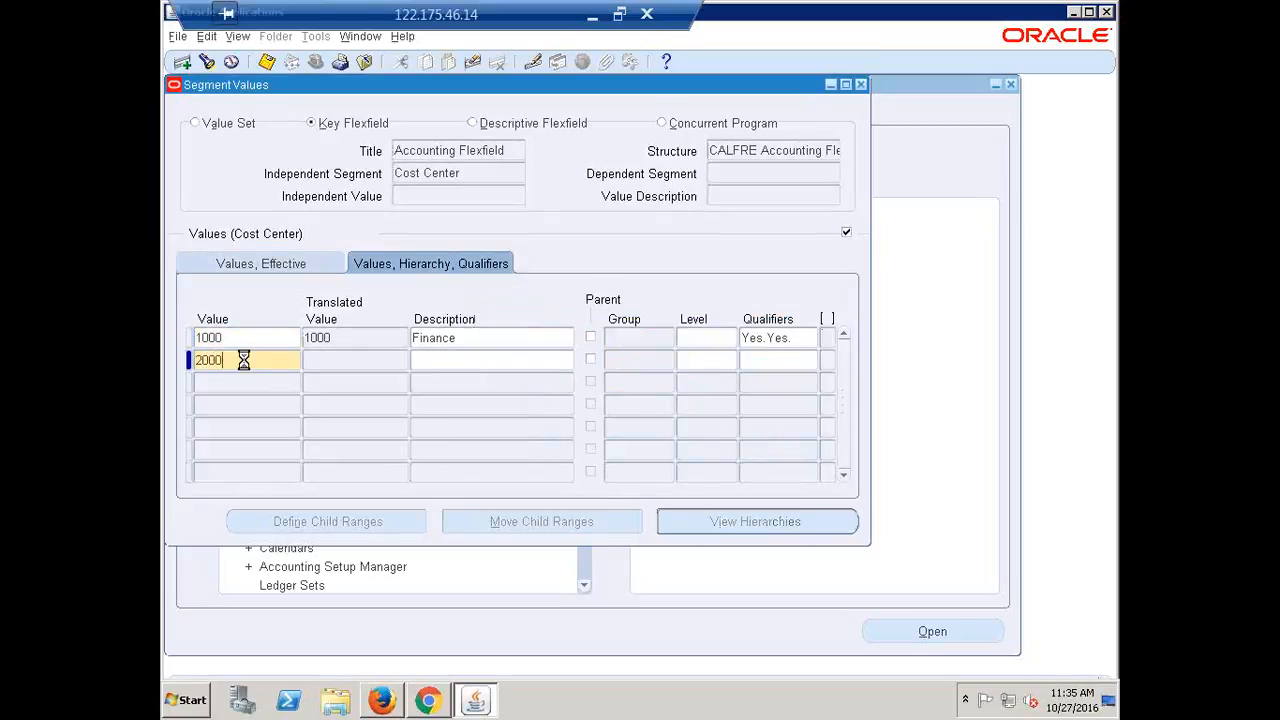
key("Tab")
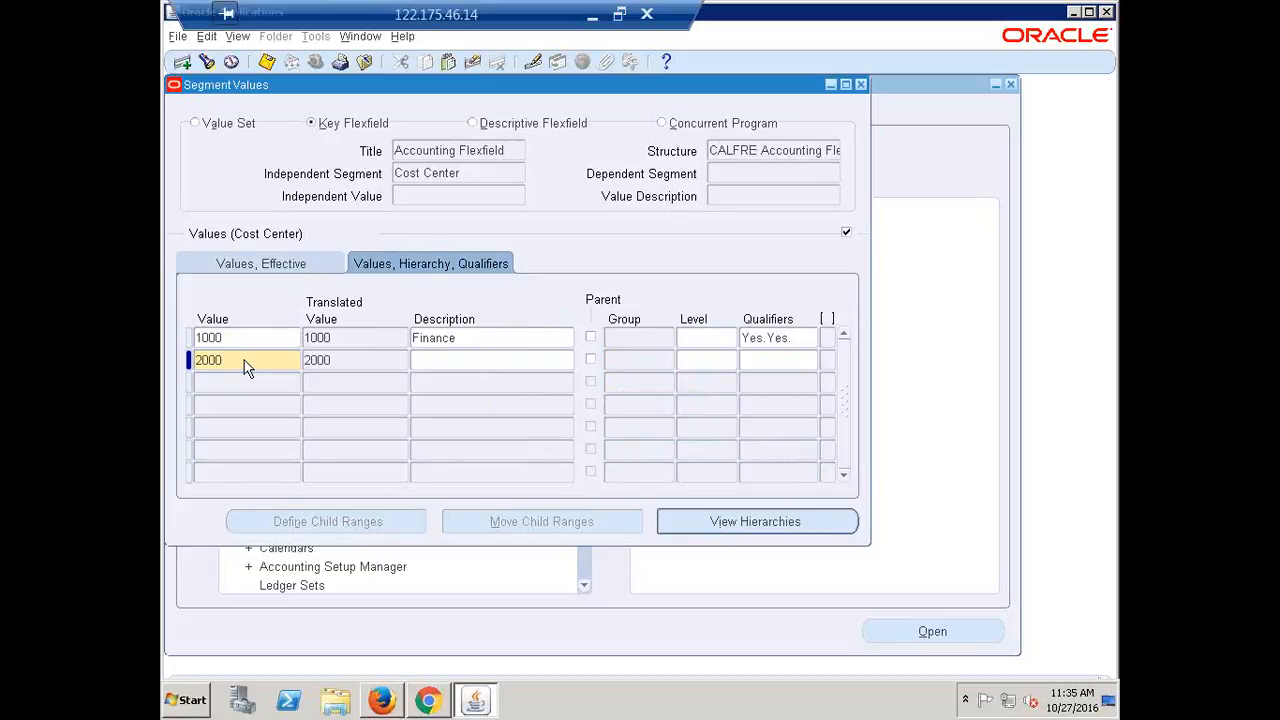
type("Marketing")
left_click(794, 362)
left_click(552, 424)
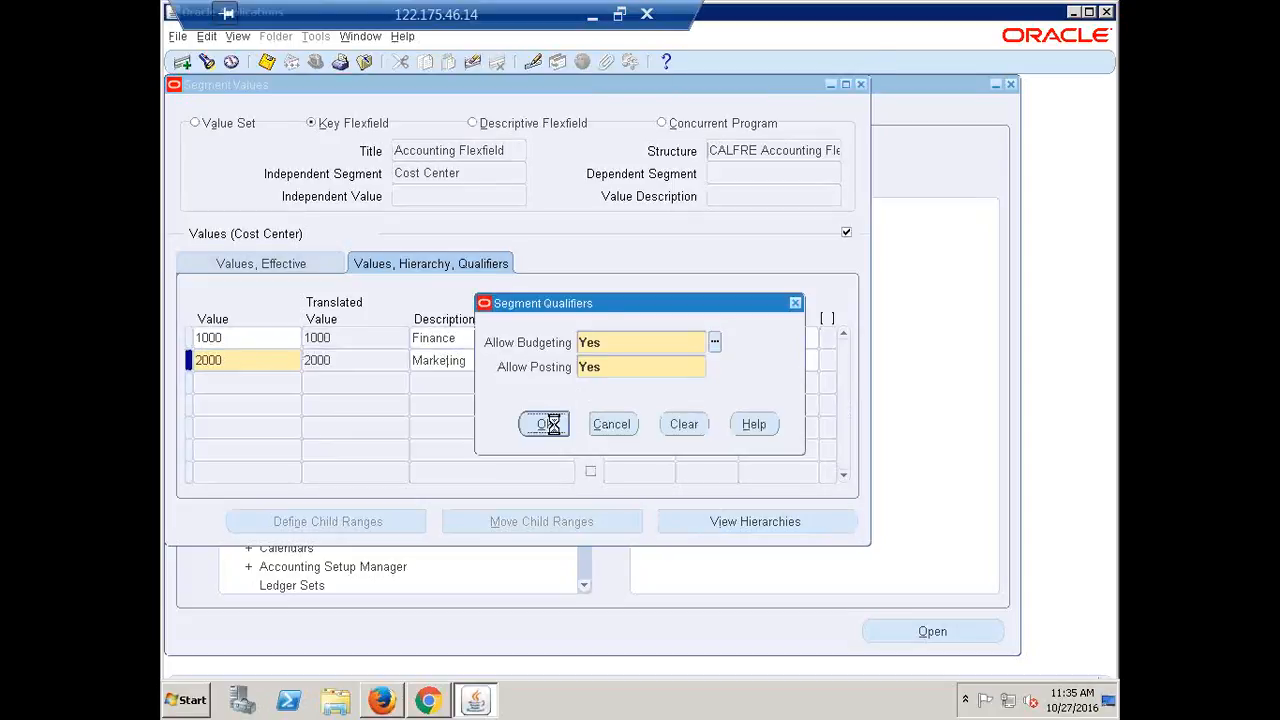
Add Cost Center value 3000 HR with Yes/Yes qualifiers
left_click(241, 389)
type("3000")
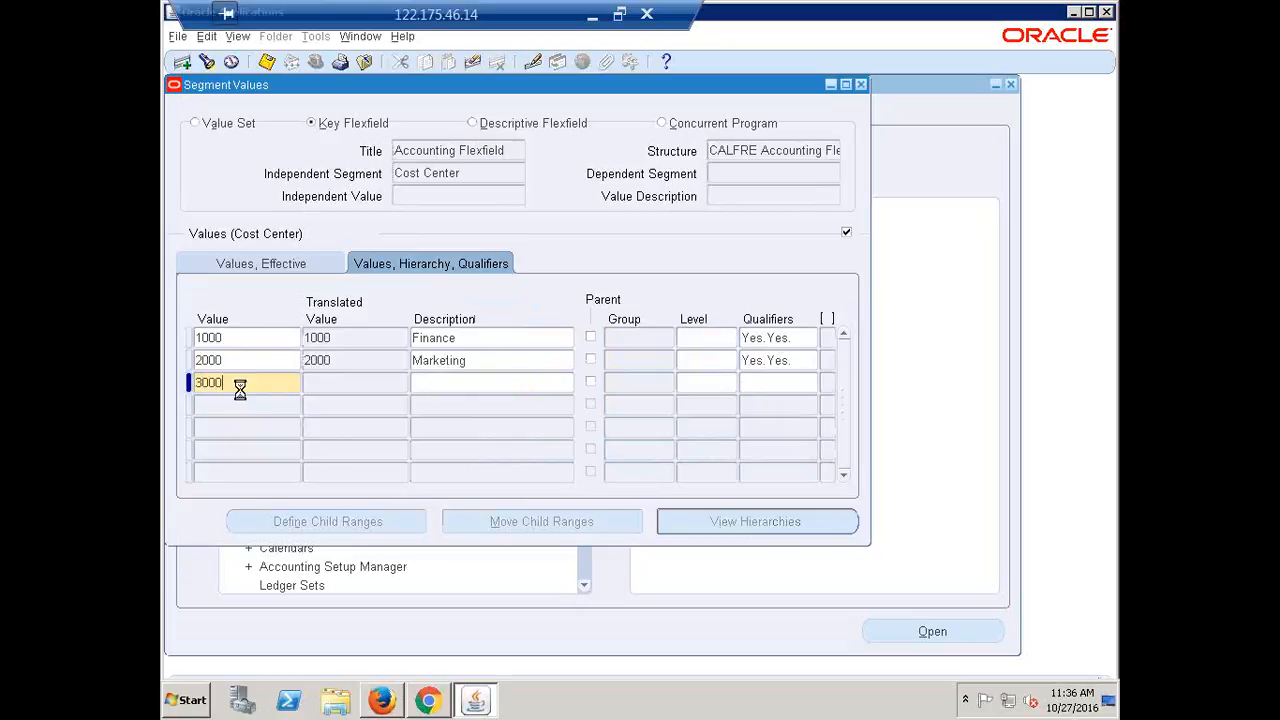
key("Tab")
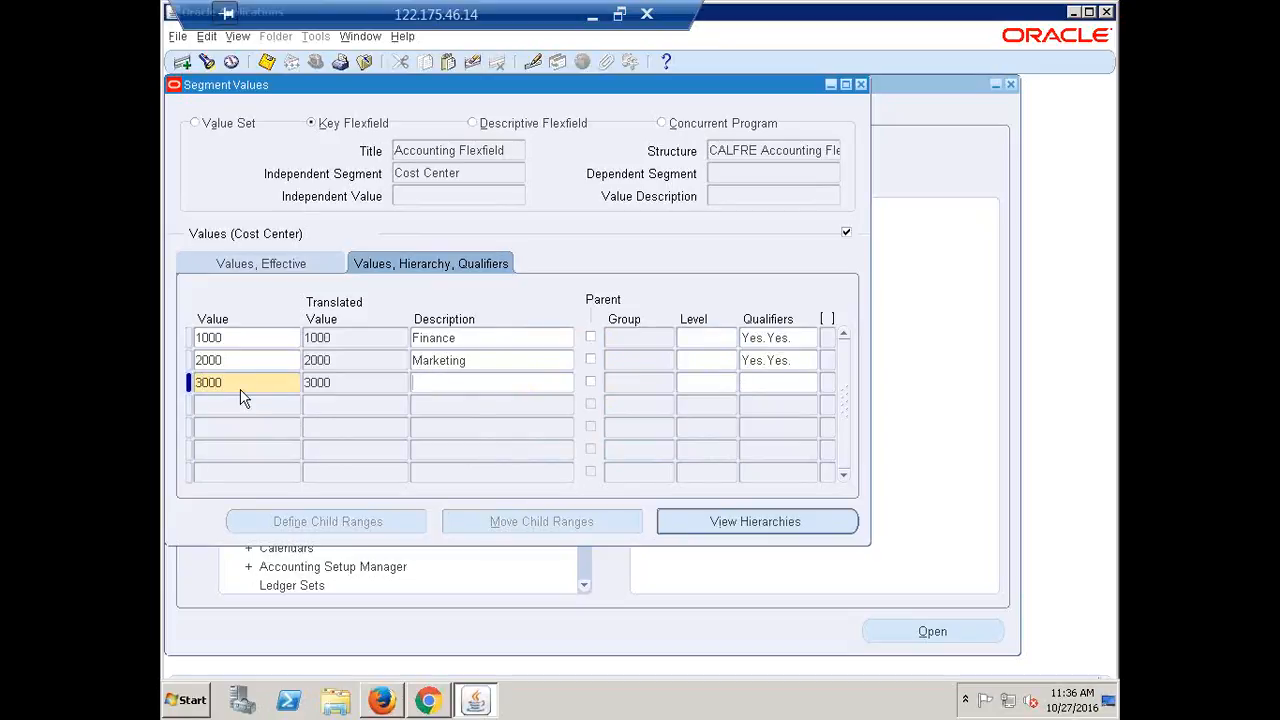
type("P")
key("BackSpace")
type("HR")
left_click(762, 384)
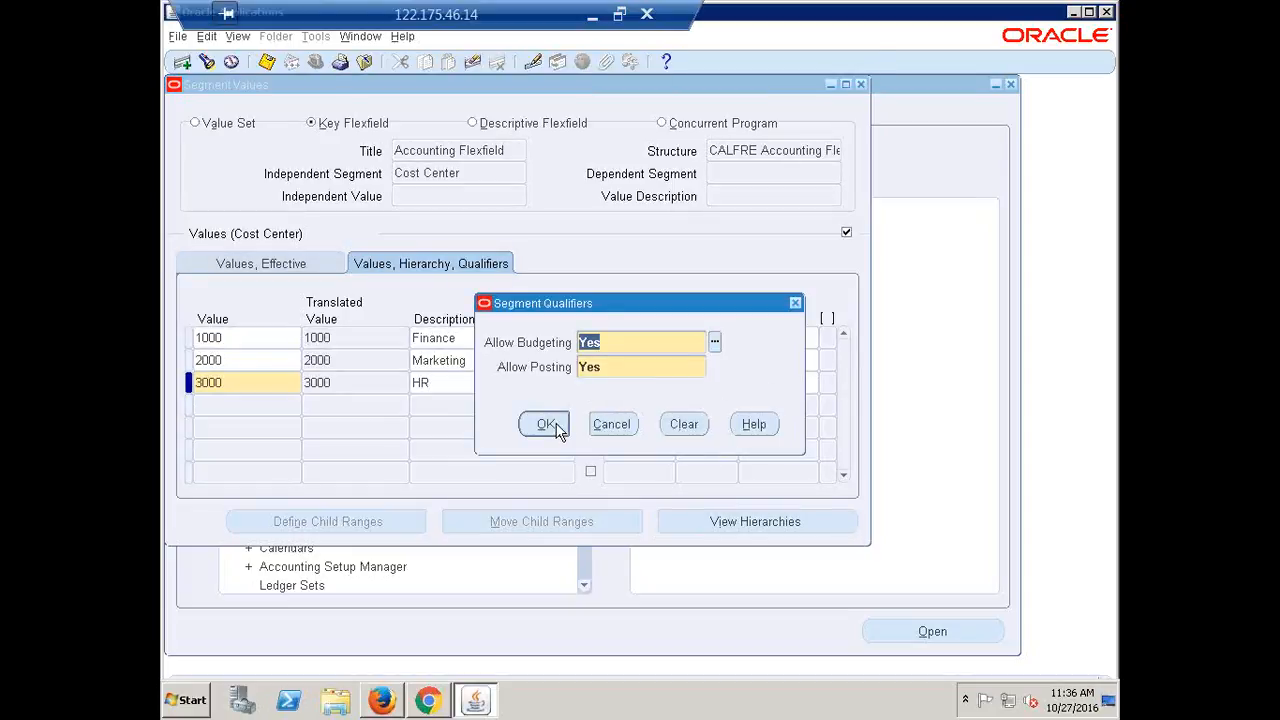
left_click(551, 426)
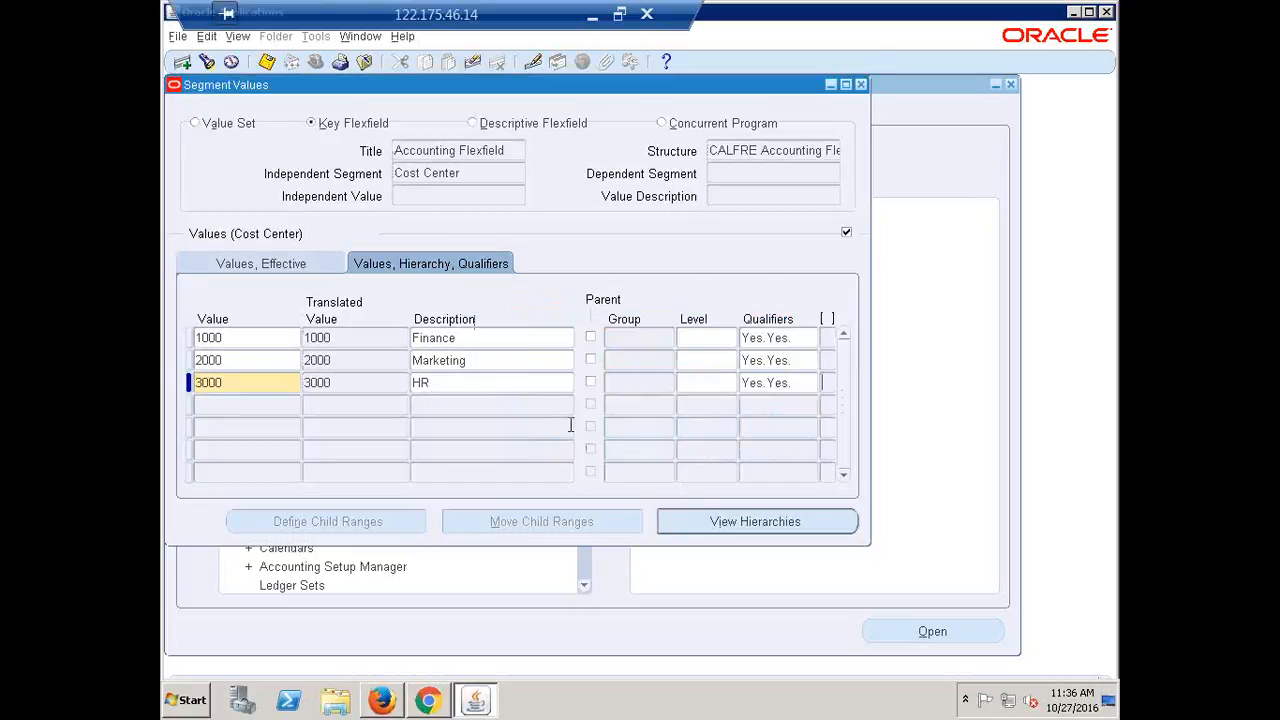
Add Cost Center value 4000 Sales with Yes/Yes qualifiers
left_click(222, 405)
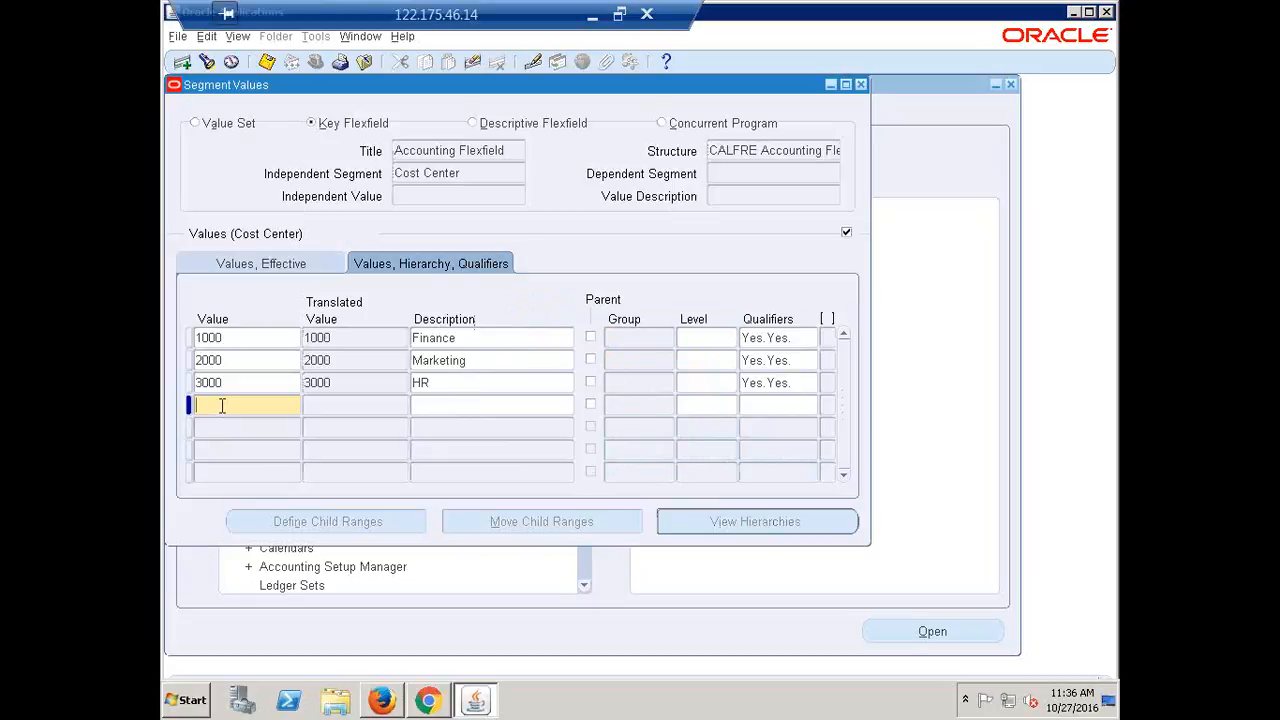
type("4000")
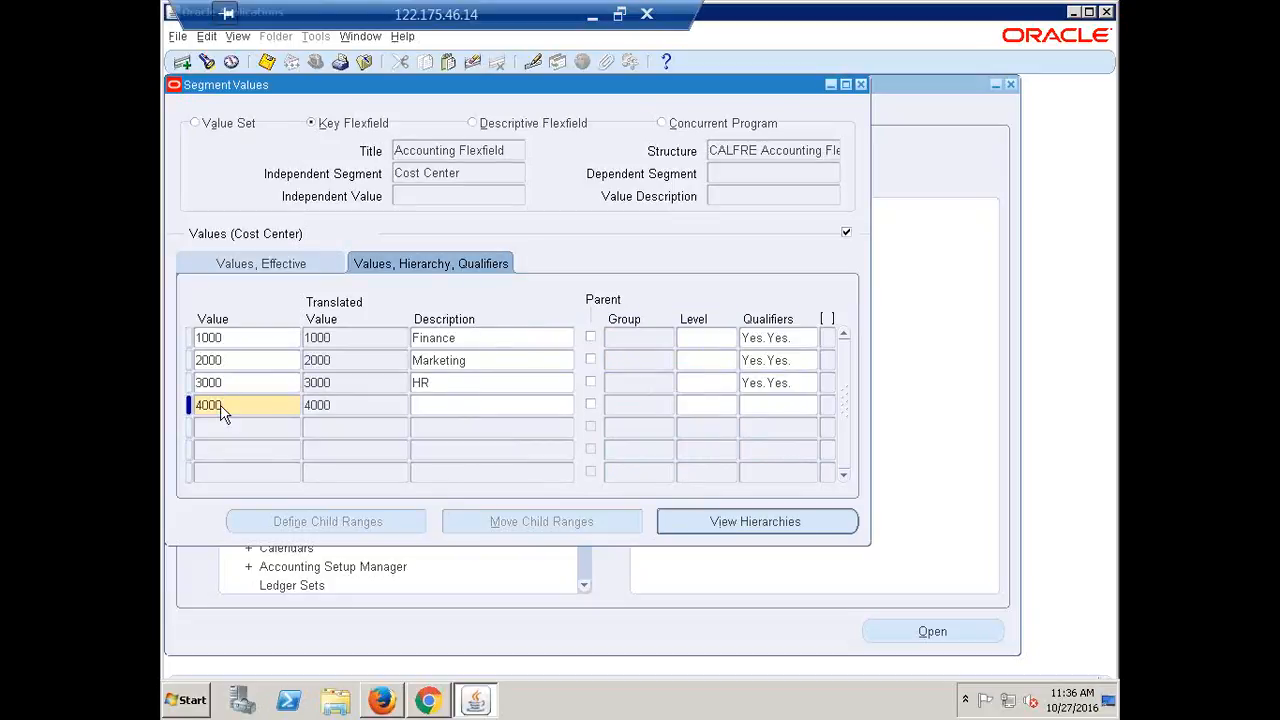
key("Tab")
type("Sales")
left_click(764, 401)
left_click(558, 431)
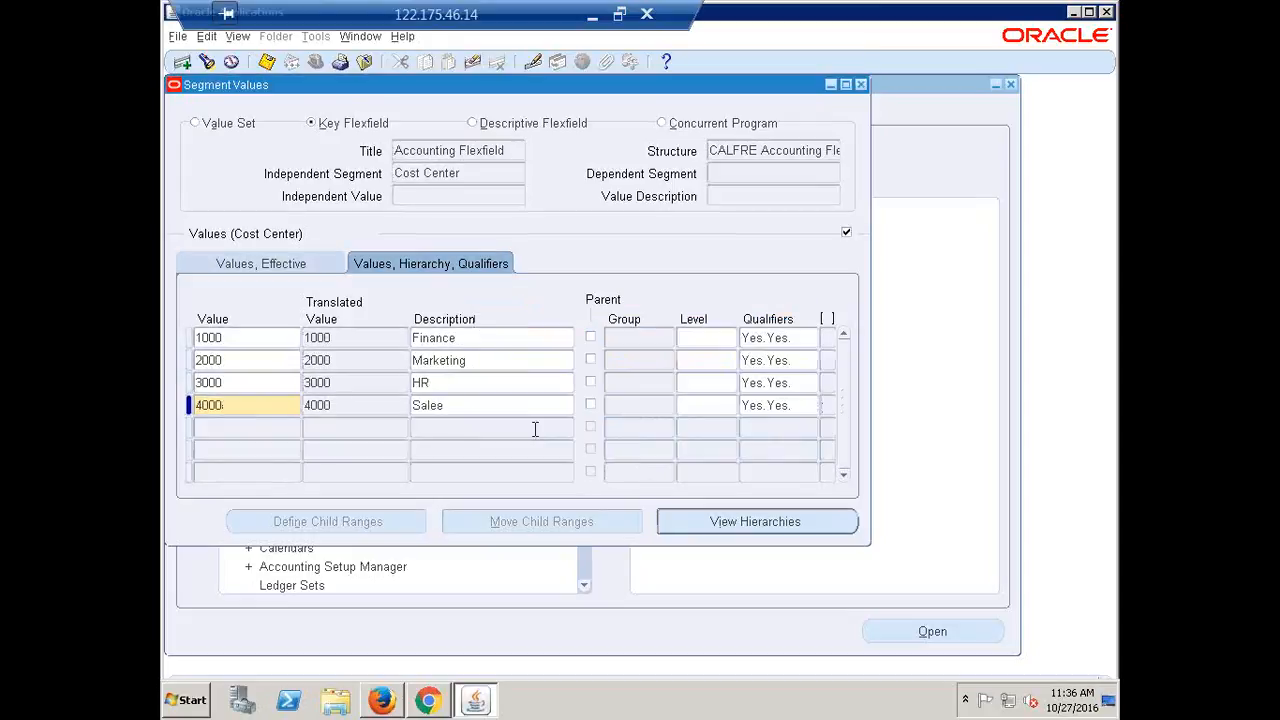
Move to the Account segment, then set the remote session aside to reach Recap.xlsx
left_click(484, 174)
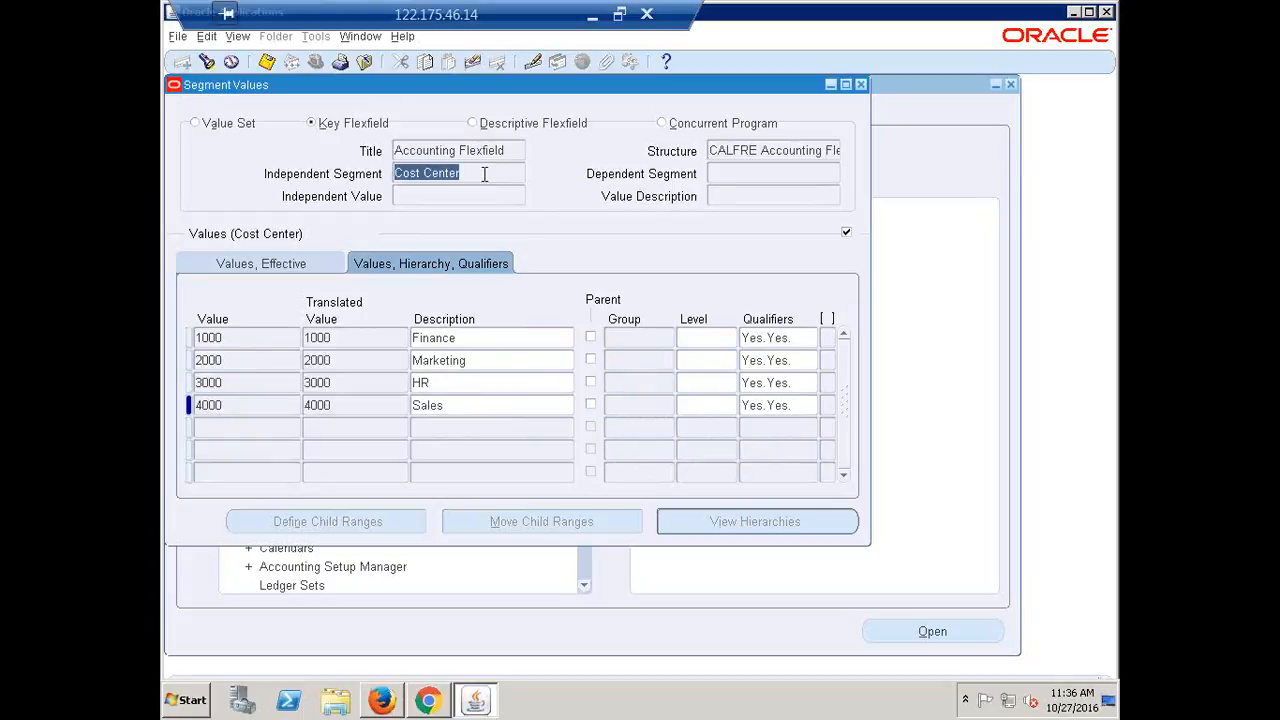
key("Down")
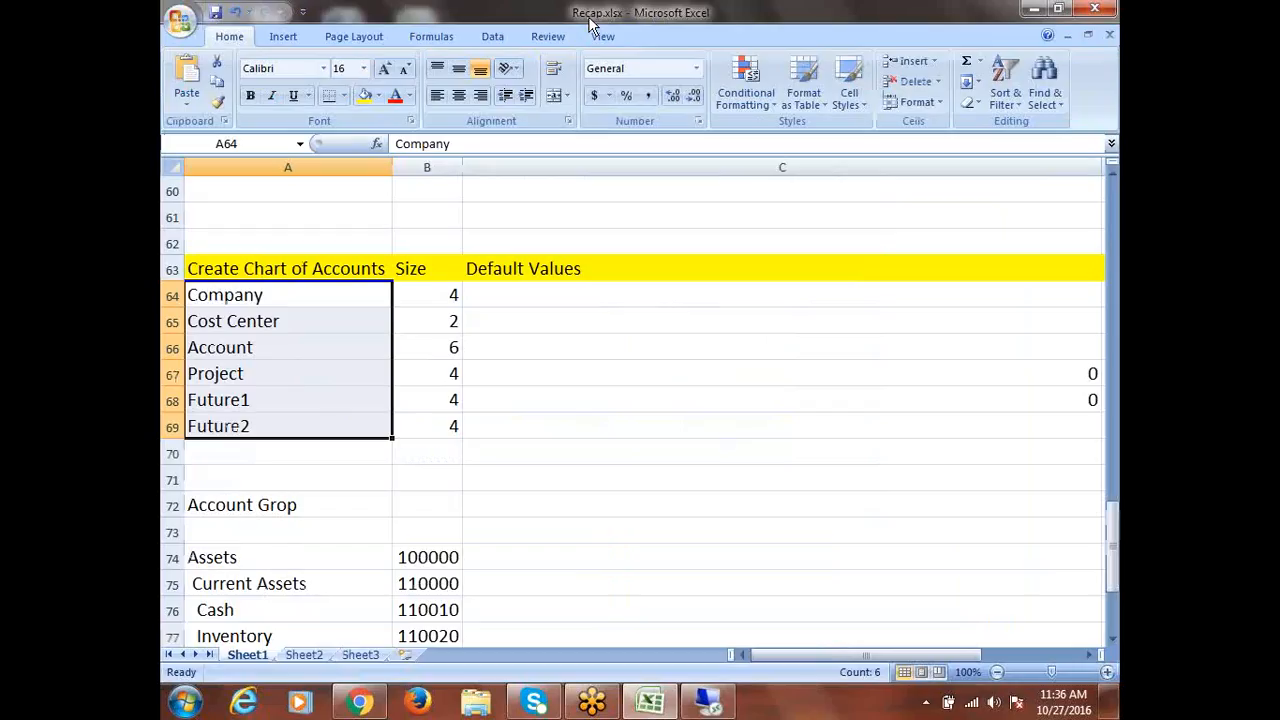
left_click(592, 14)
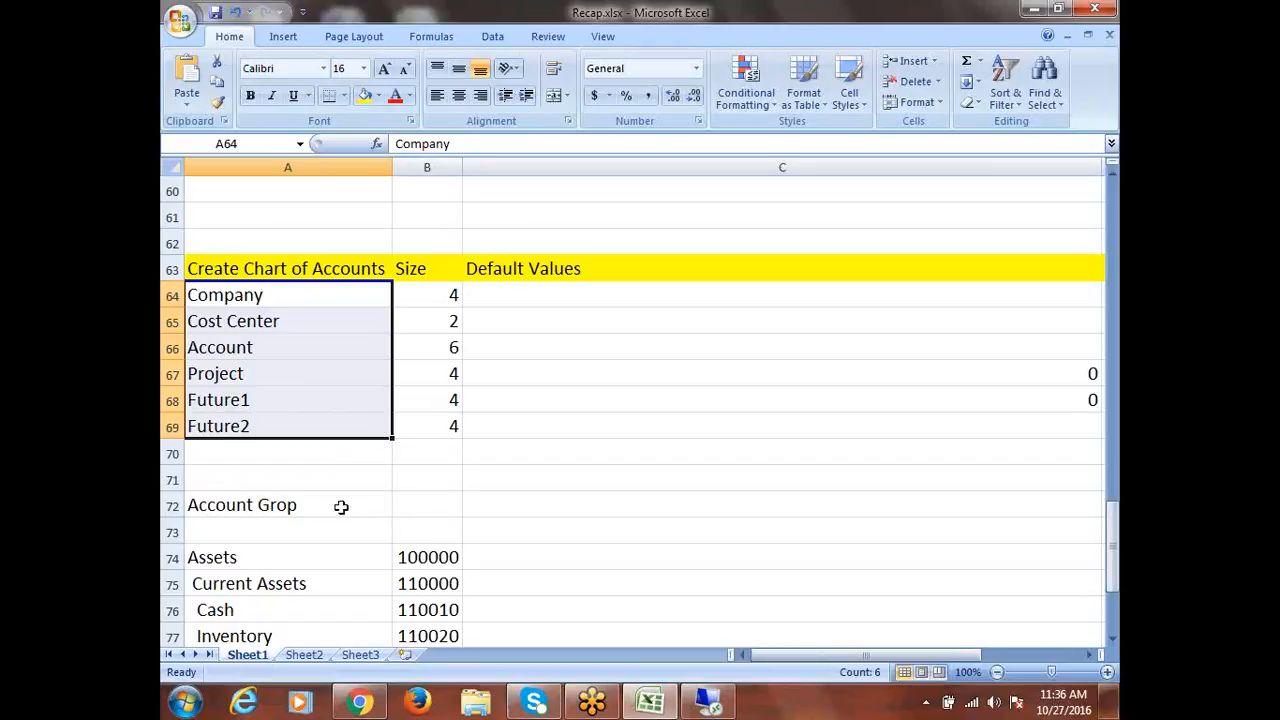
scroll(346, 563, "down", 3)
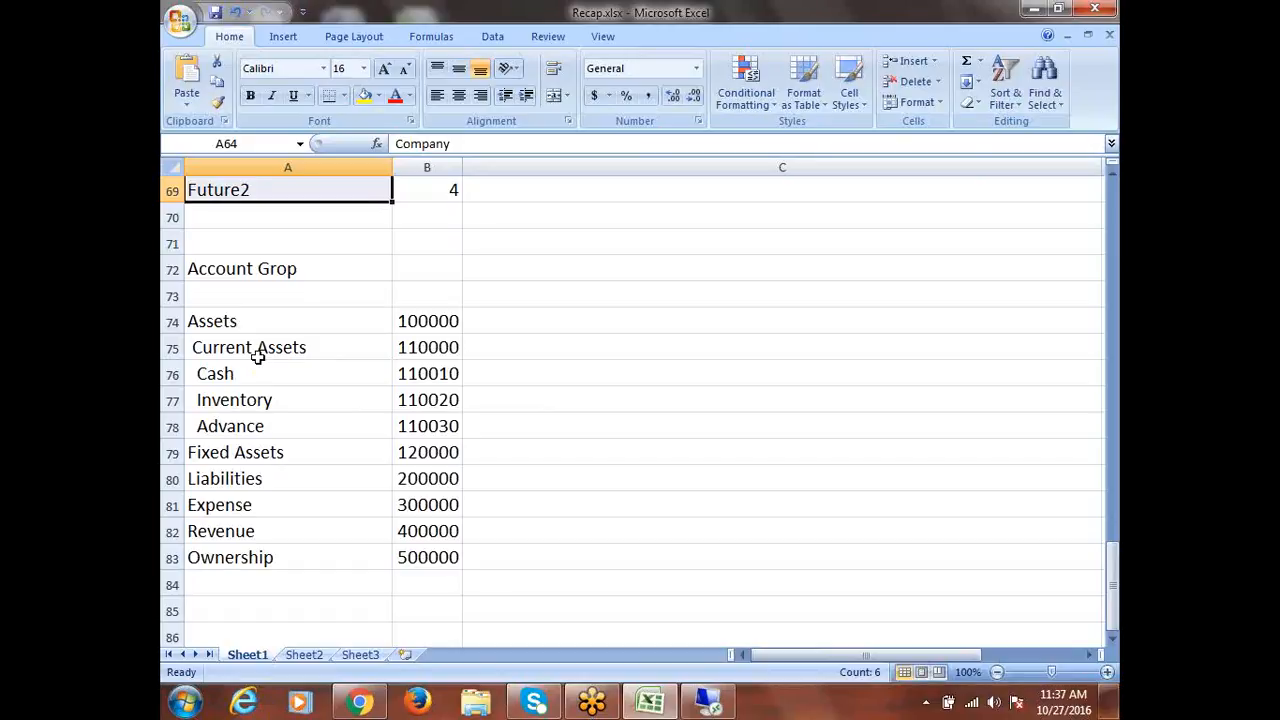
Return from the Recap.xlsx workbook to the Oracle Segment Values window
left_click(722, 706)
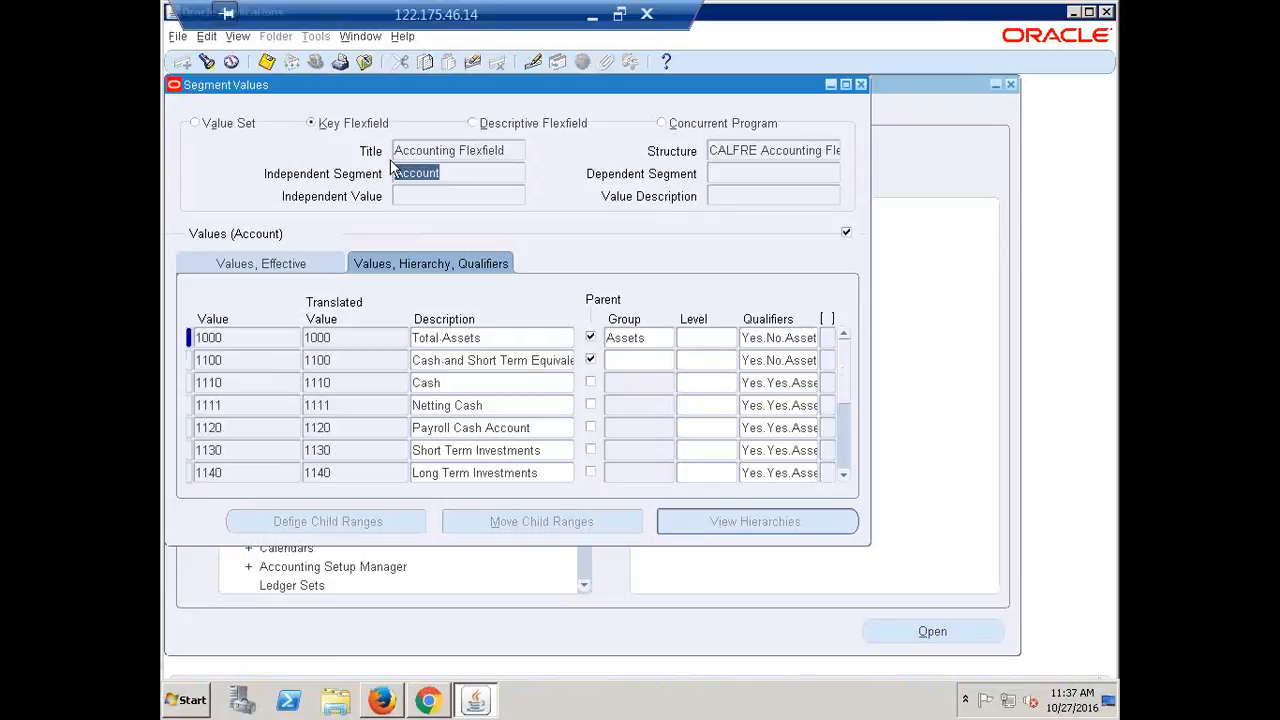
Add Project values 1000, 2000, 3000 as Oracle R12, Oracle Fusion and Hyperion Projects
key("Down")
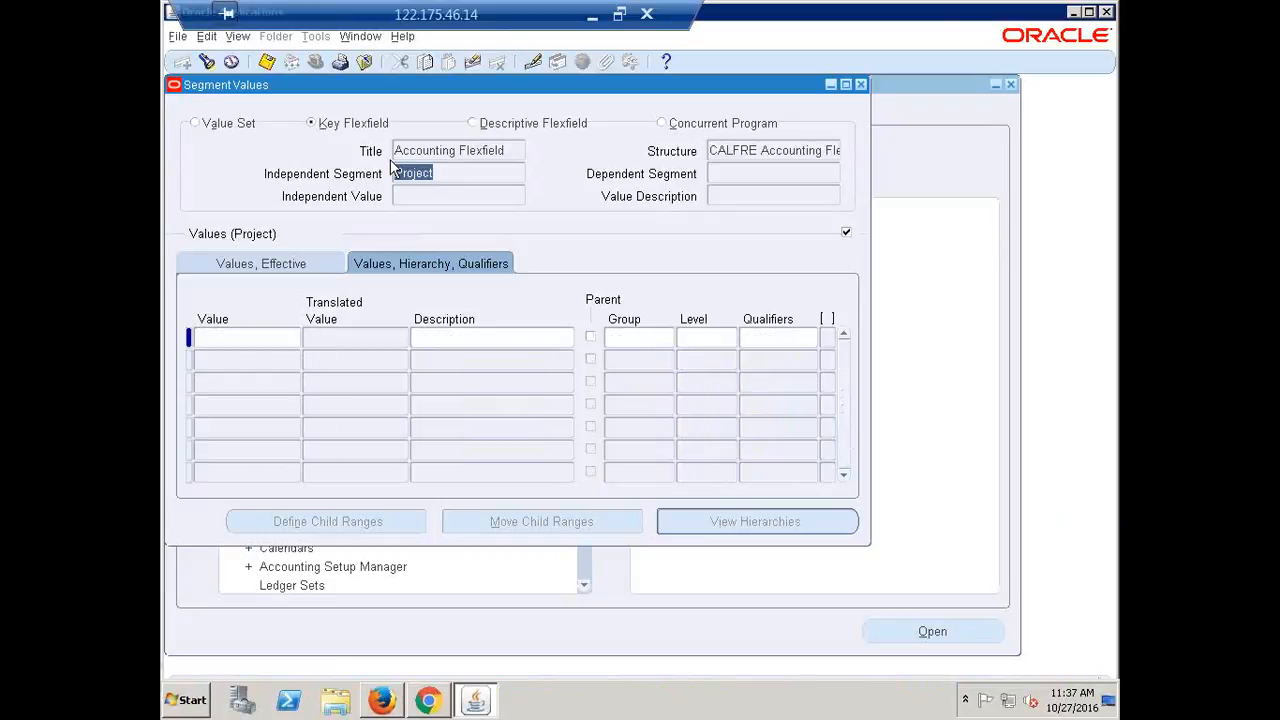
left_click(255, 341)
type("1")
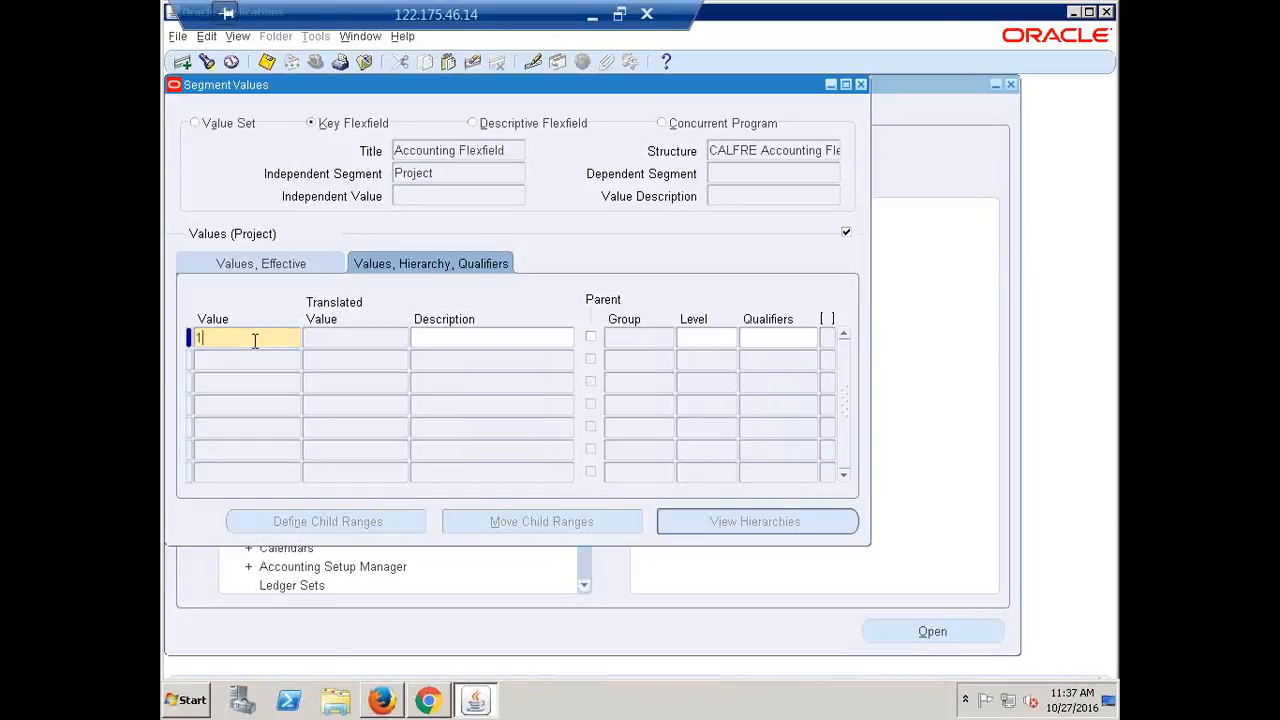
type("000")
key("Tab")
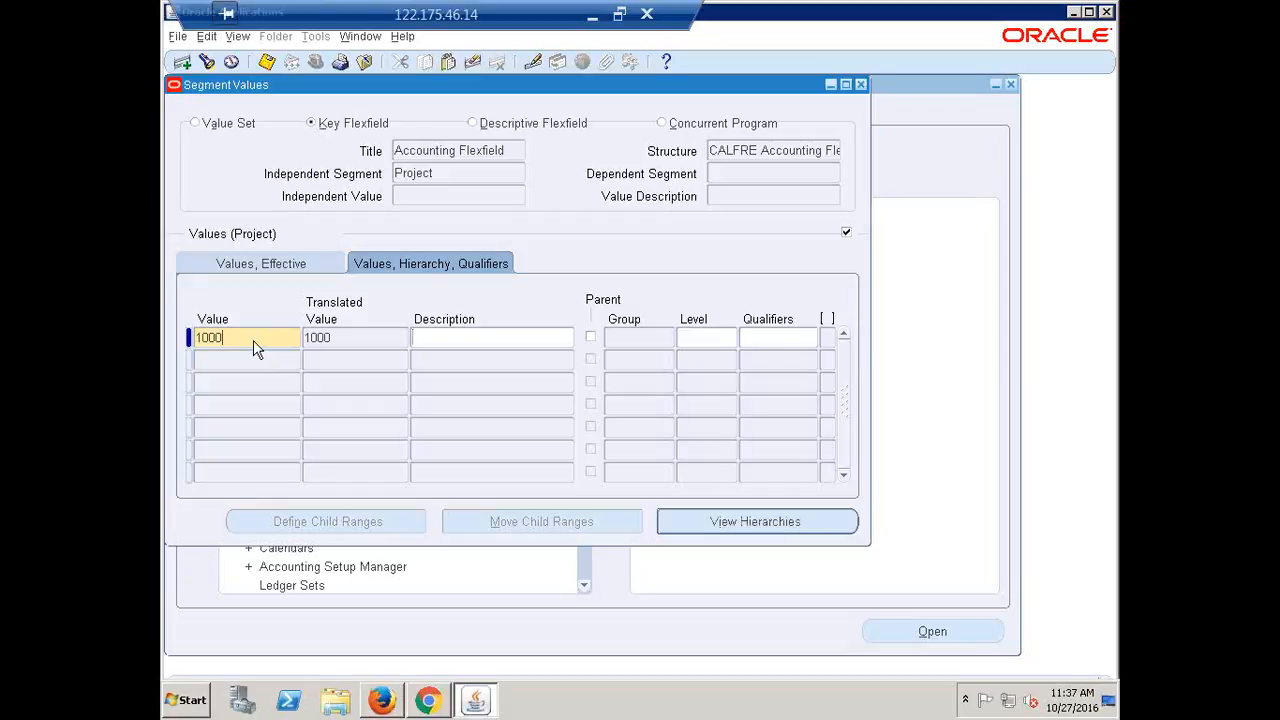
type("Oracle; R12 Projects")
left_click(224, 358)
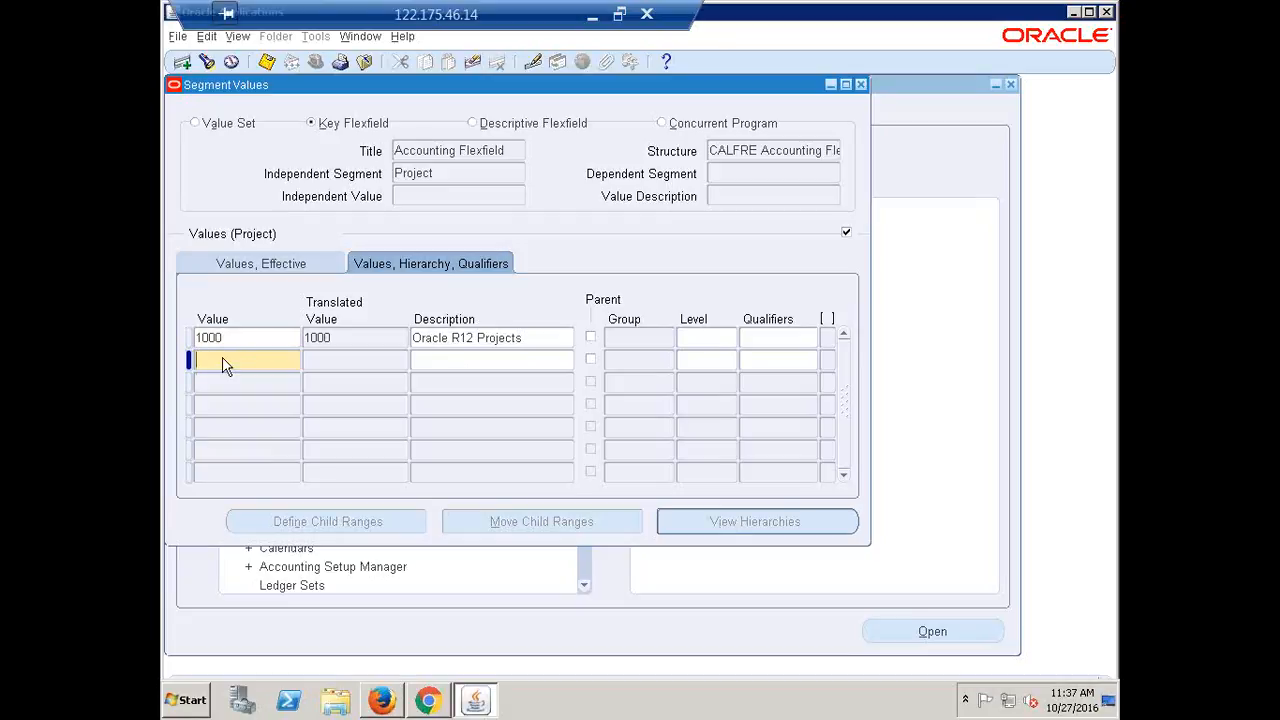
type("2000Orac")
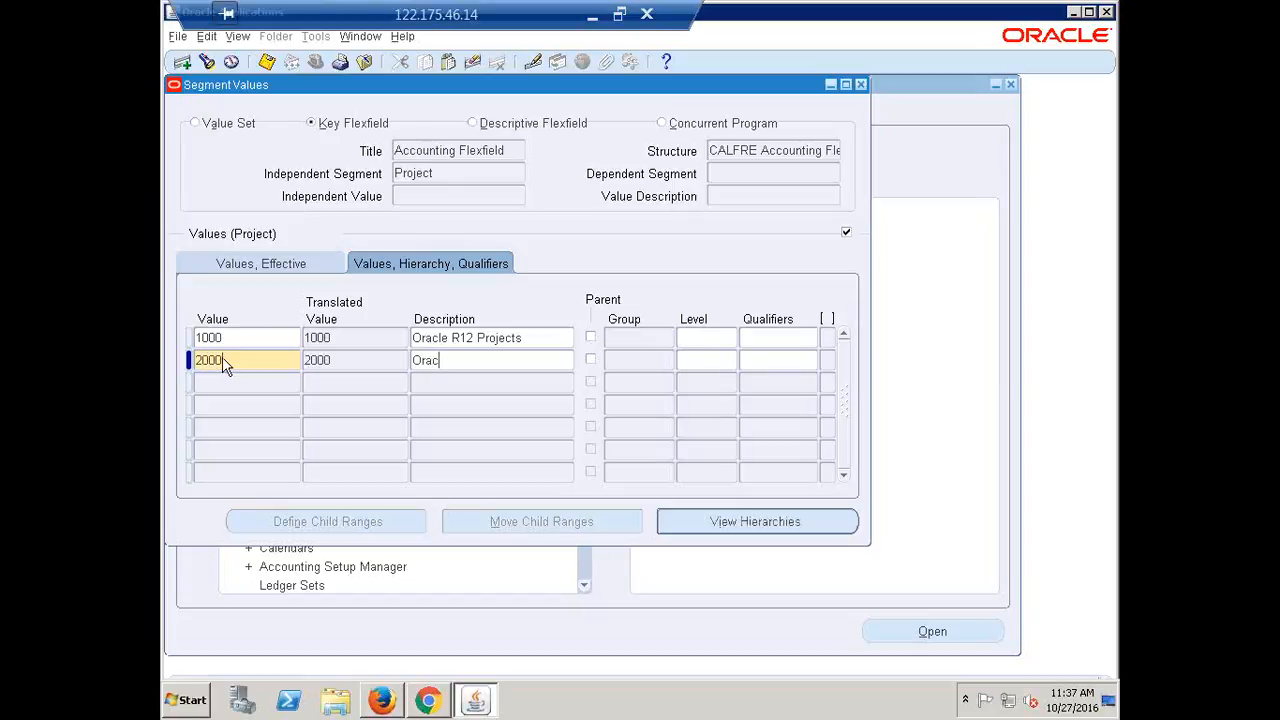
type("le Fusion Projects")
left_click(224, 386)
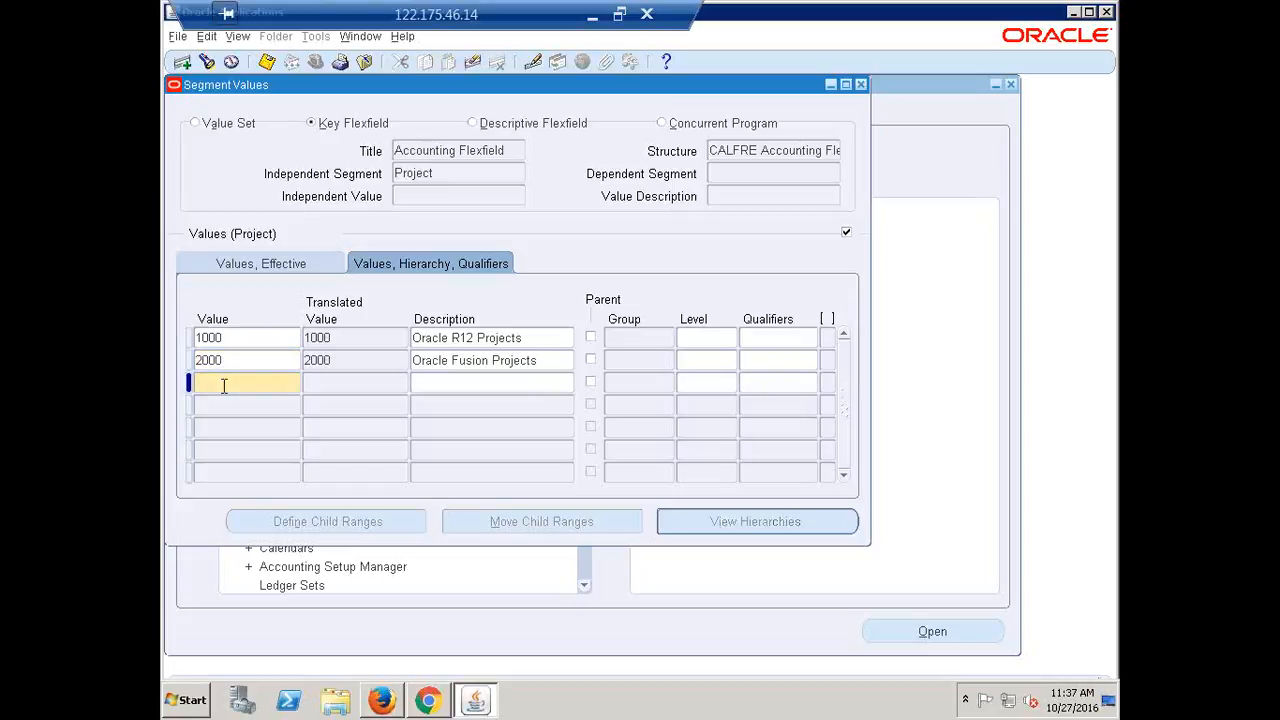
type("3000")
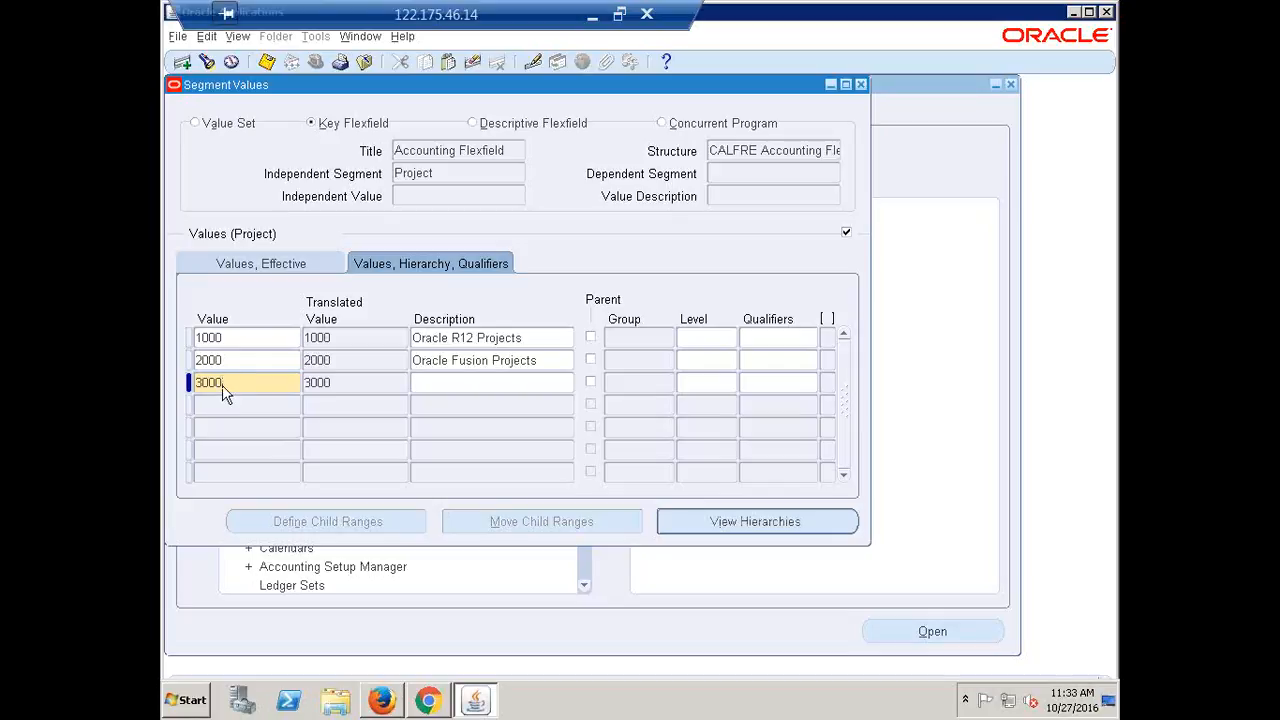
type("Hyperion Projects")
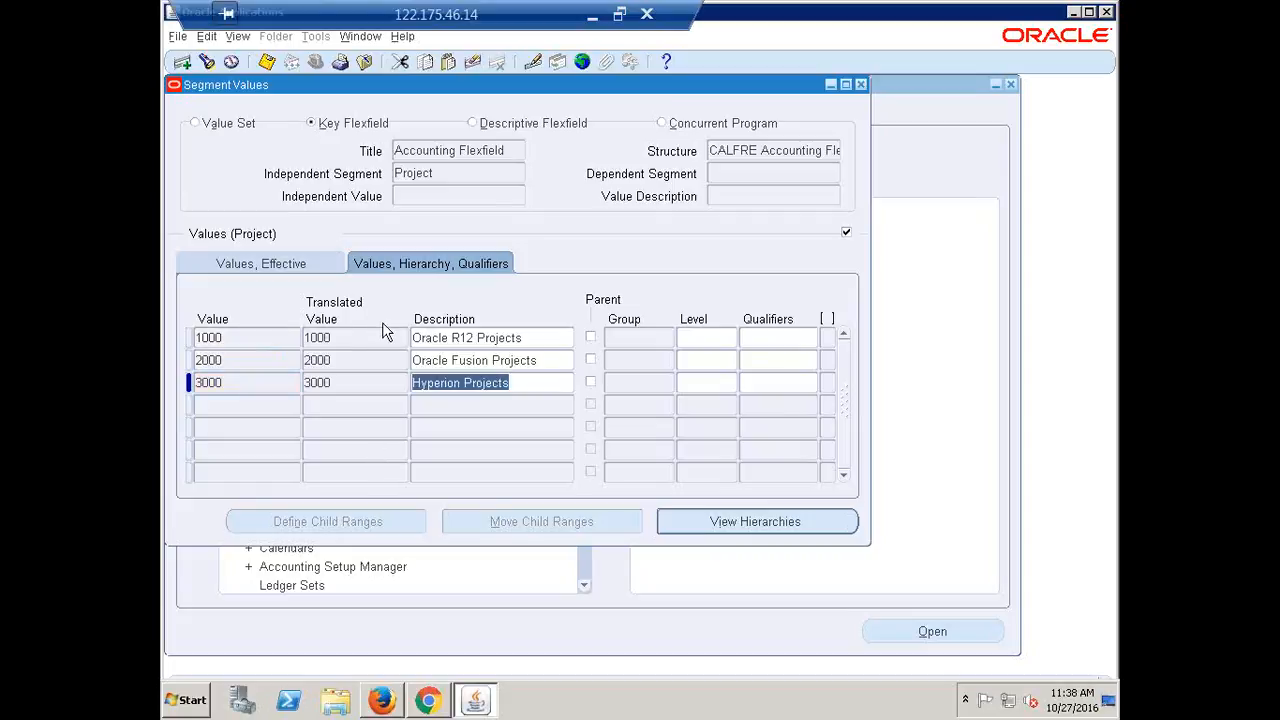
left_click(451, 174)
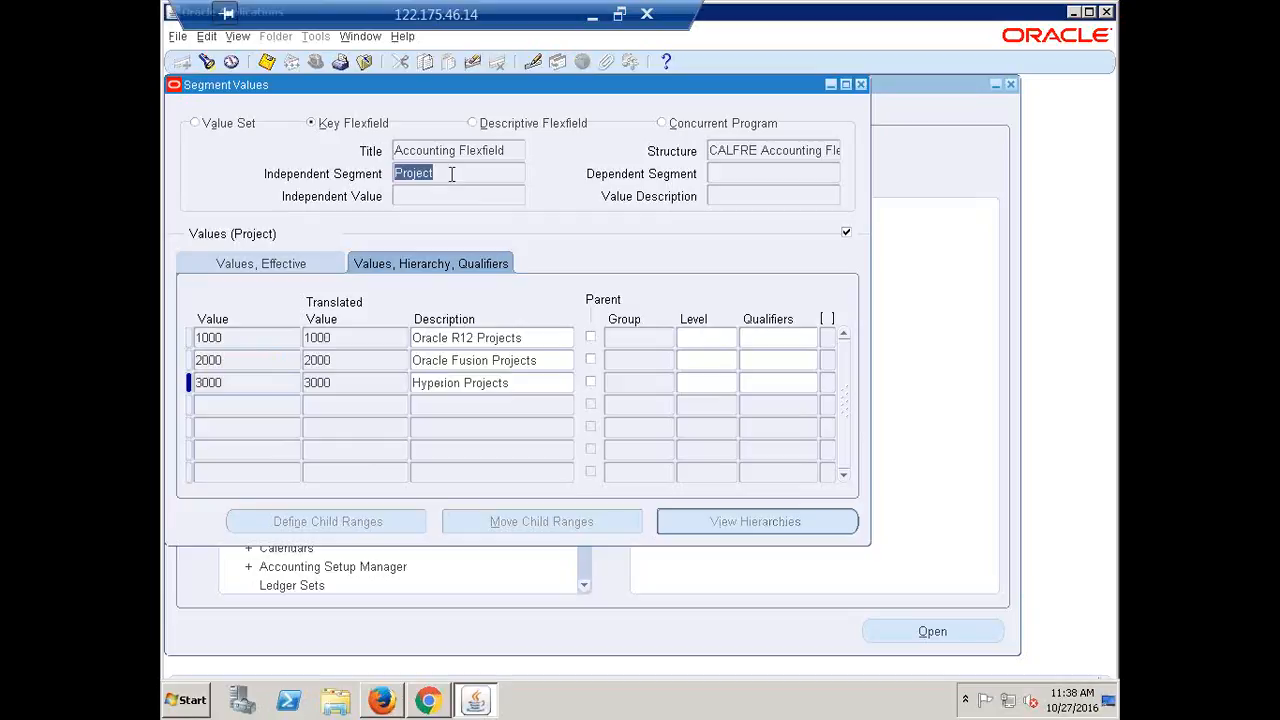
Set Yes/Yes budgeting and posting qualifiers on Project values 1000, 2000 and 3000
left_click(778, 338)
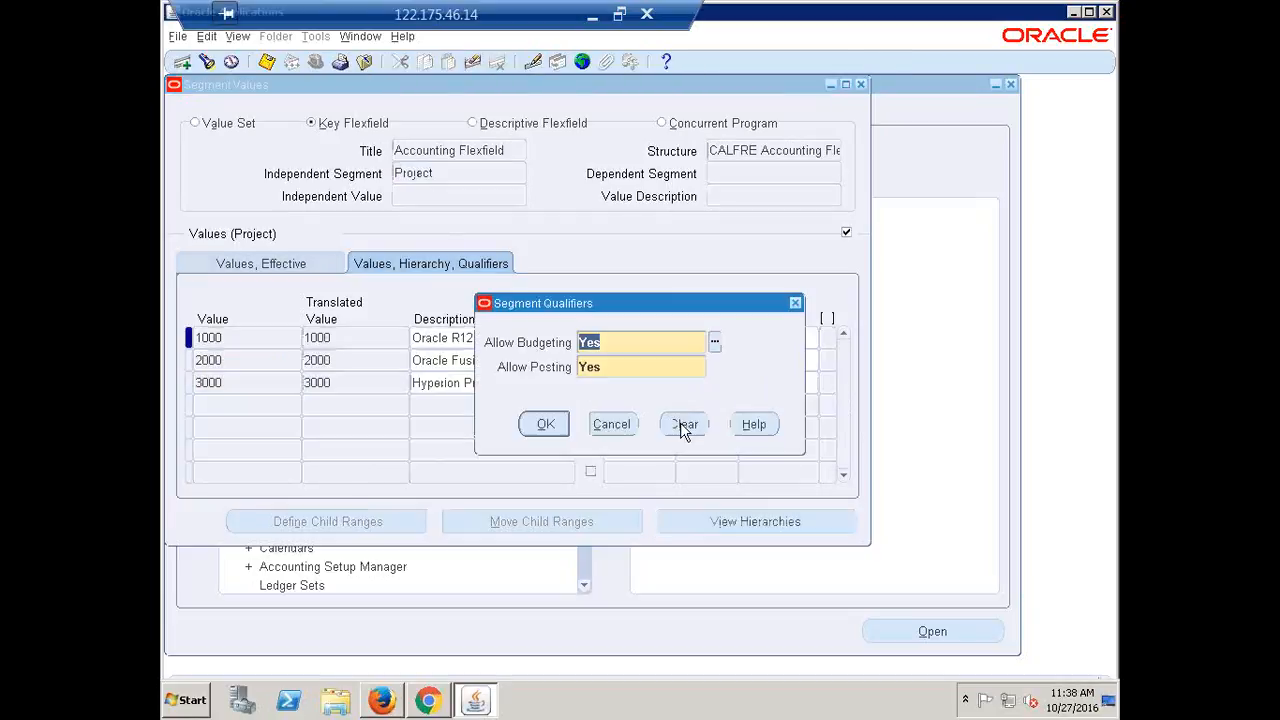
left_click(546, 424)
left_click(751, 360)
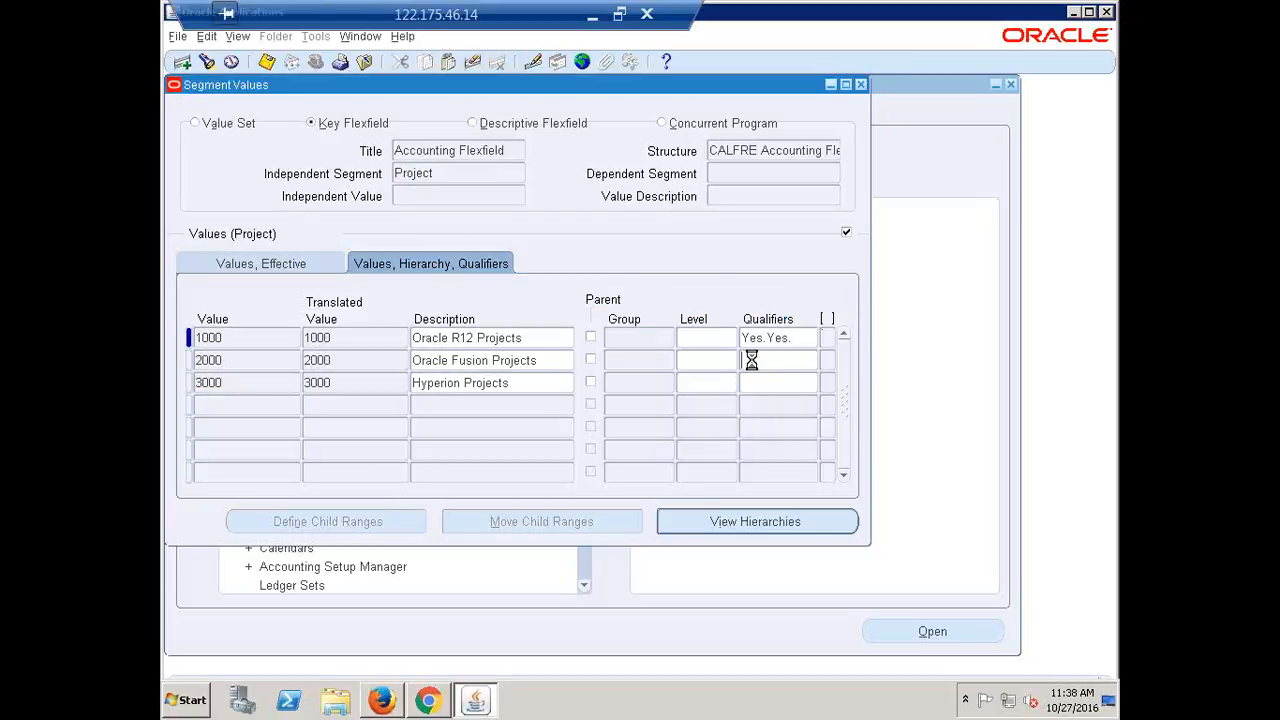
left_click(542, 424)
left_click(773, 386)
left_click(543, 424)
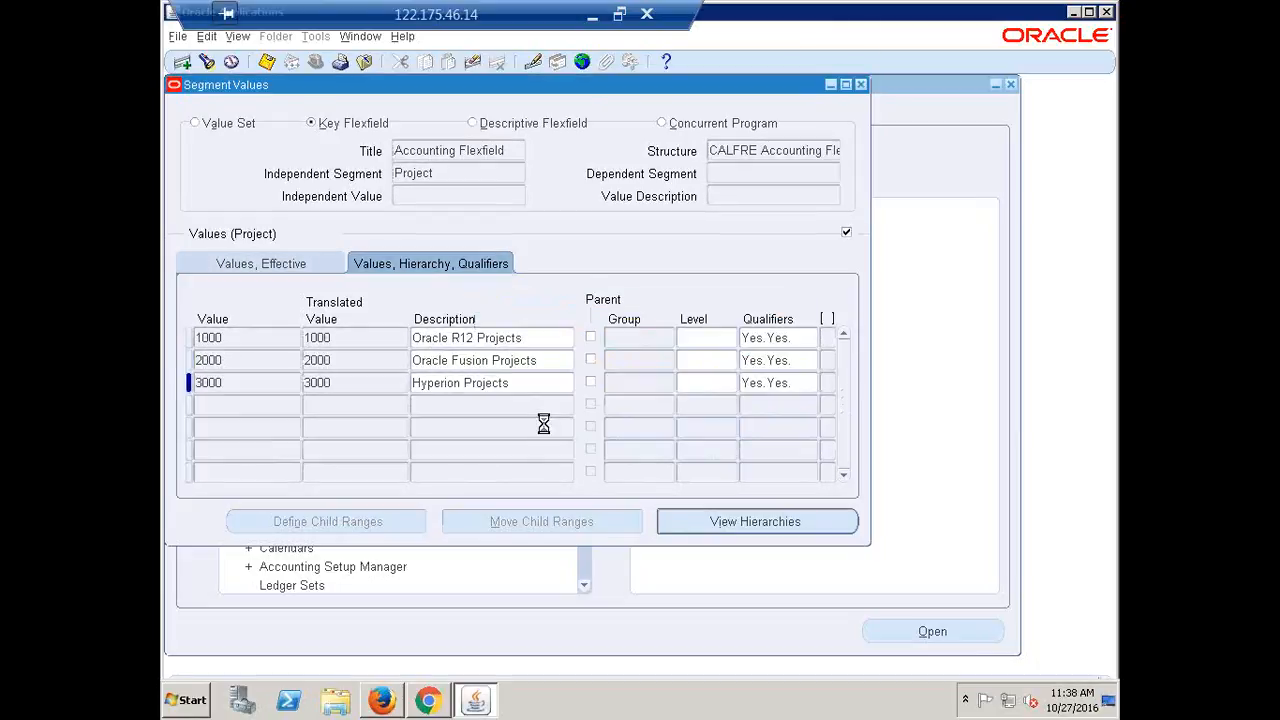
left_click(462, 176)
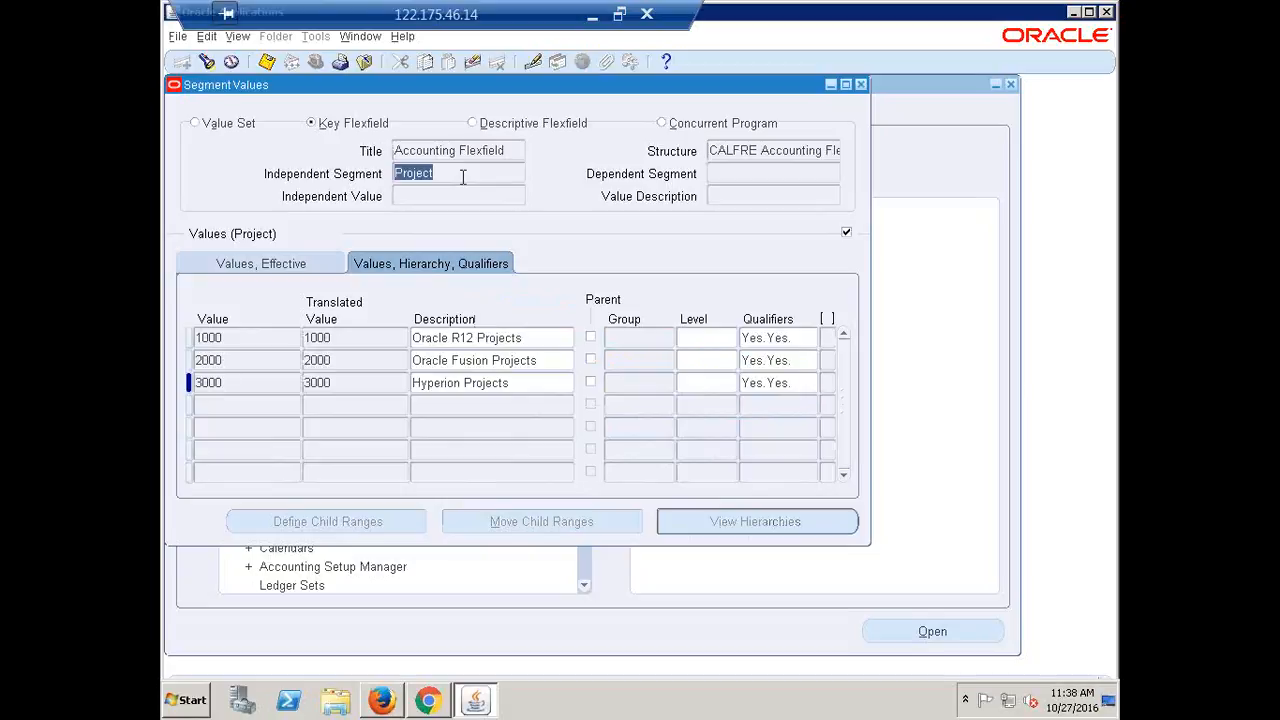
key("Down")
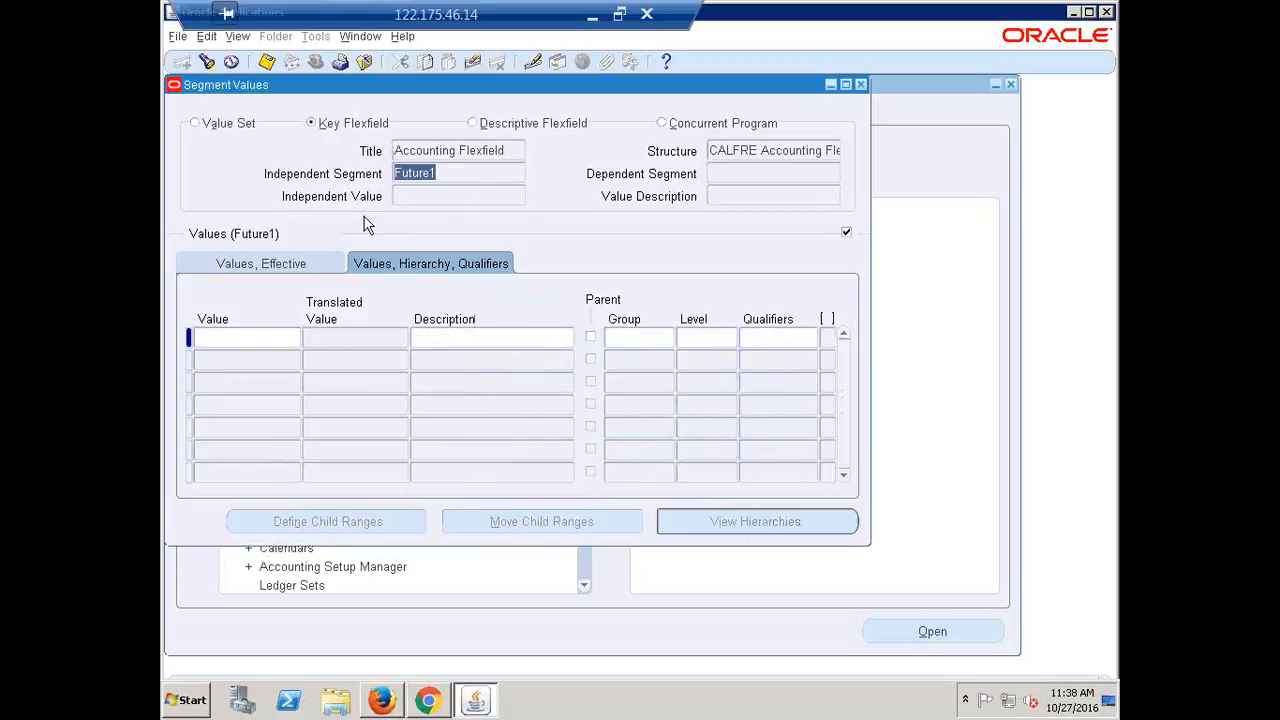
Enter Future1 value 0000 described N/A with Yes/Yes budgeting and posting qualifiers
left_click(232, 337)
type("0")
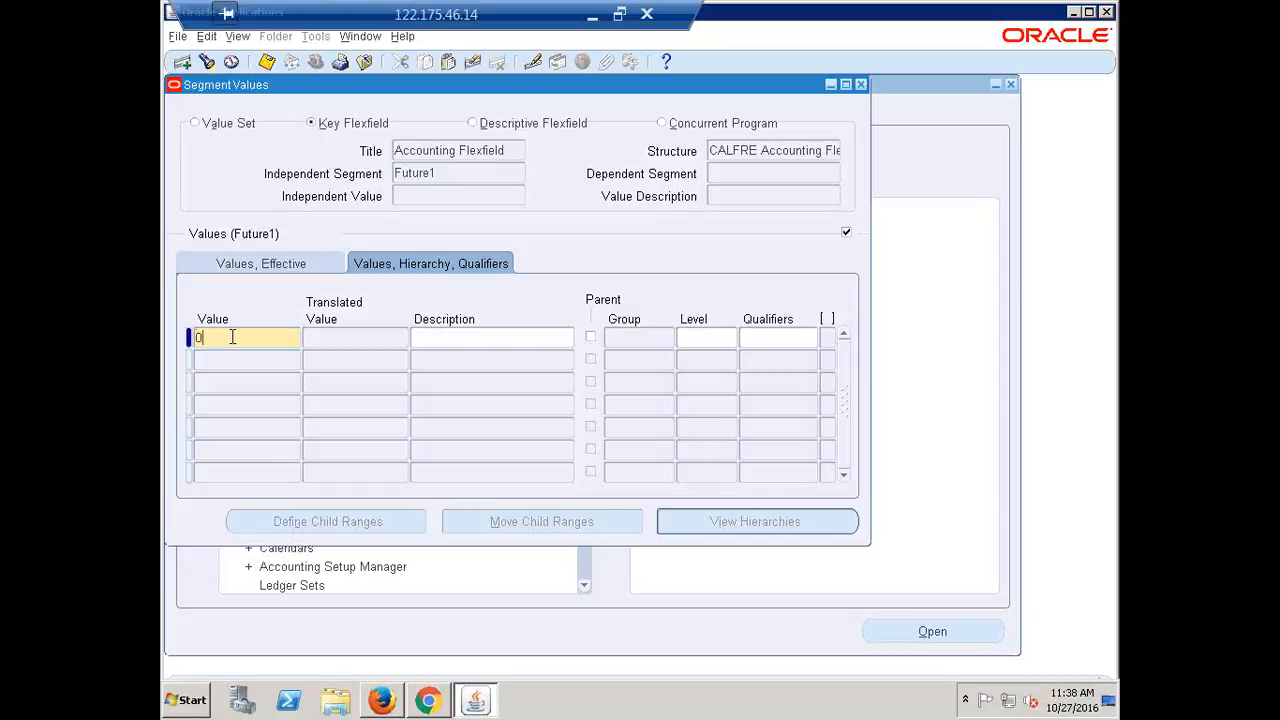
type("000")
key("Tab")
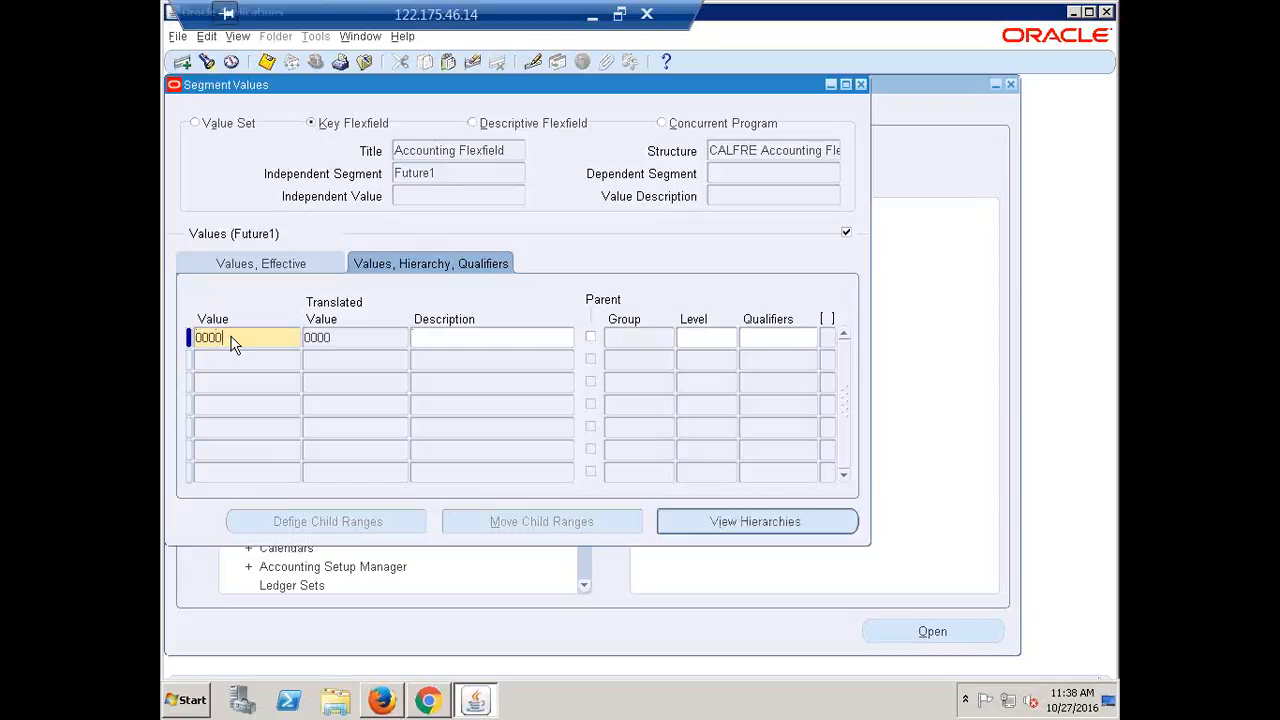
type("n")
key("BackSpace")
type("N/A")
left_click(770, 337)
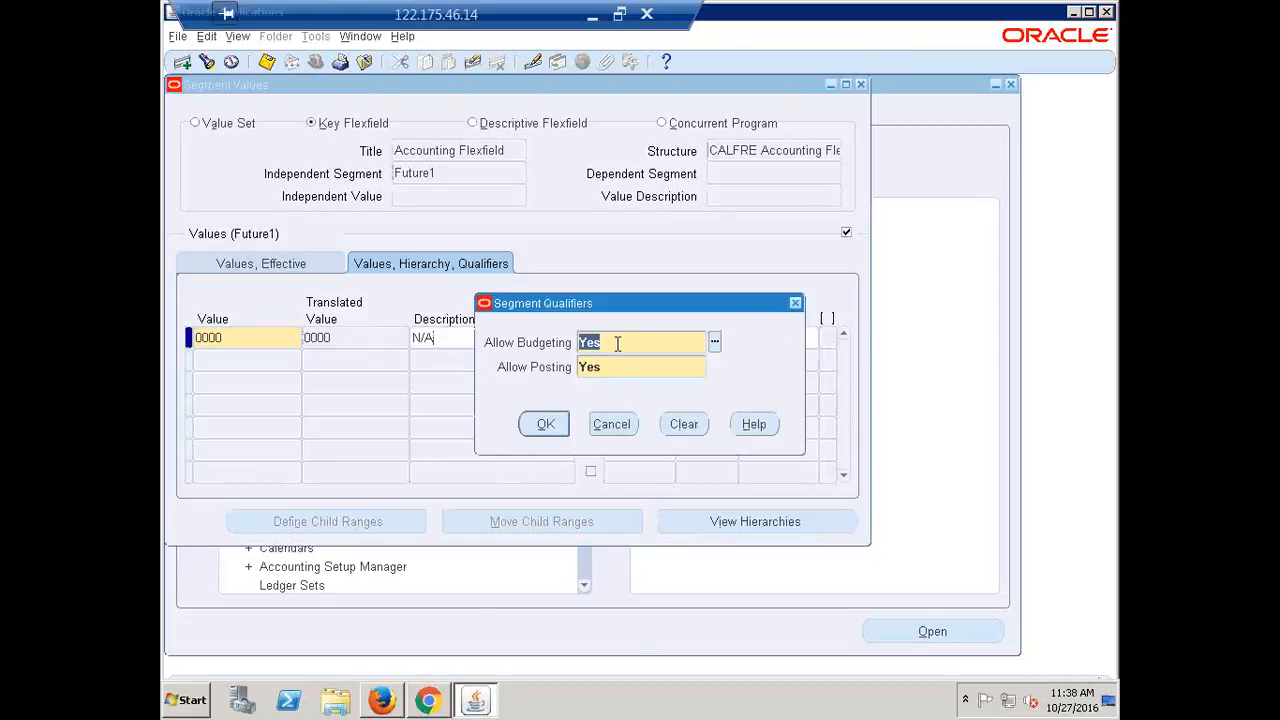
left_click(545, 425)
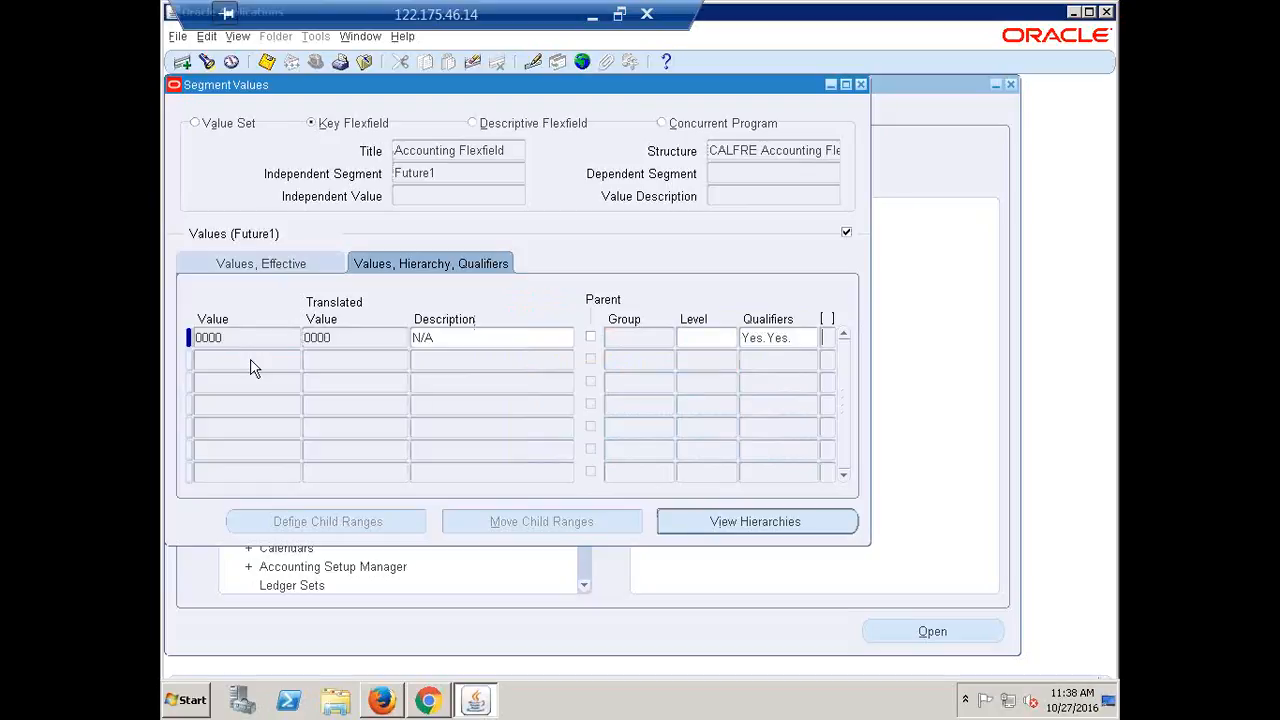
left_click(445, 175)
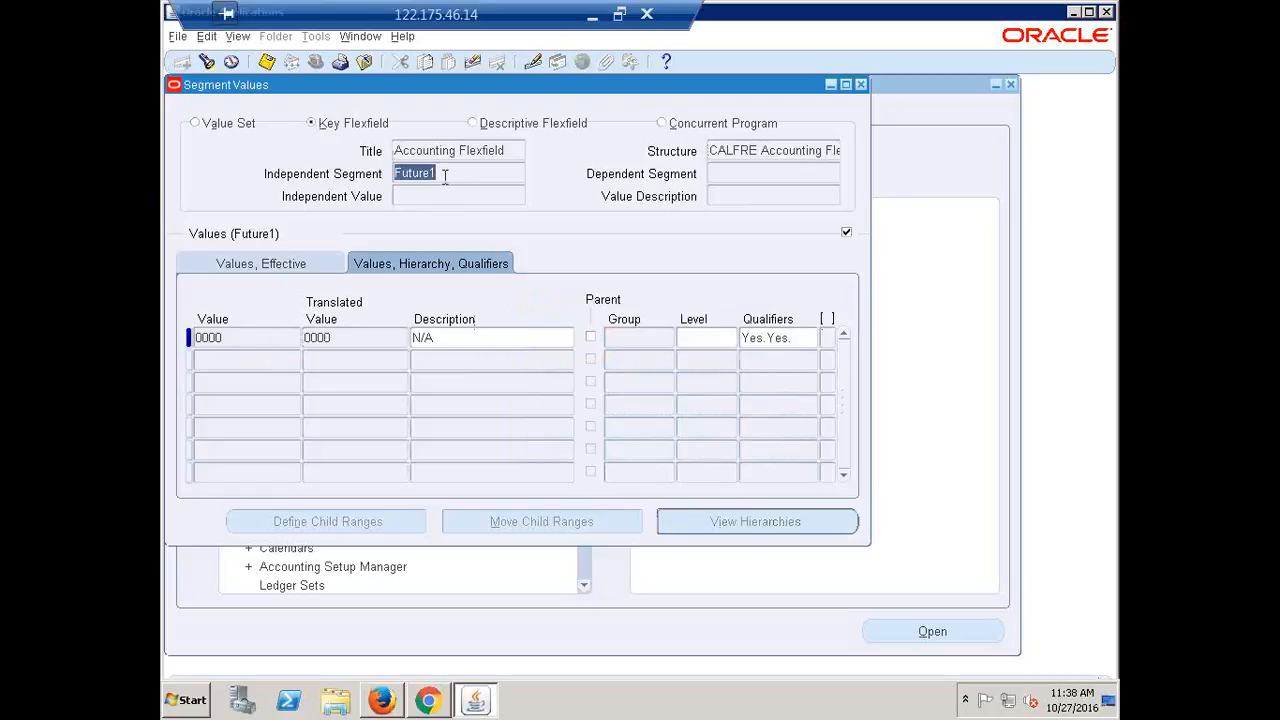
left_click(257, 370)
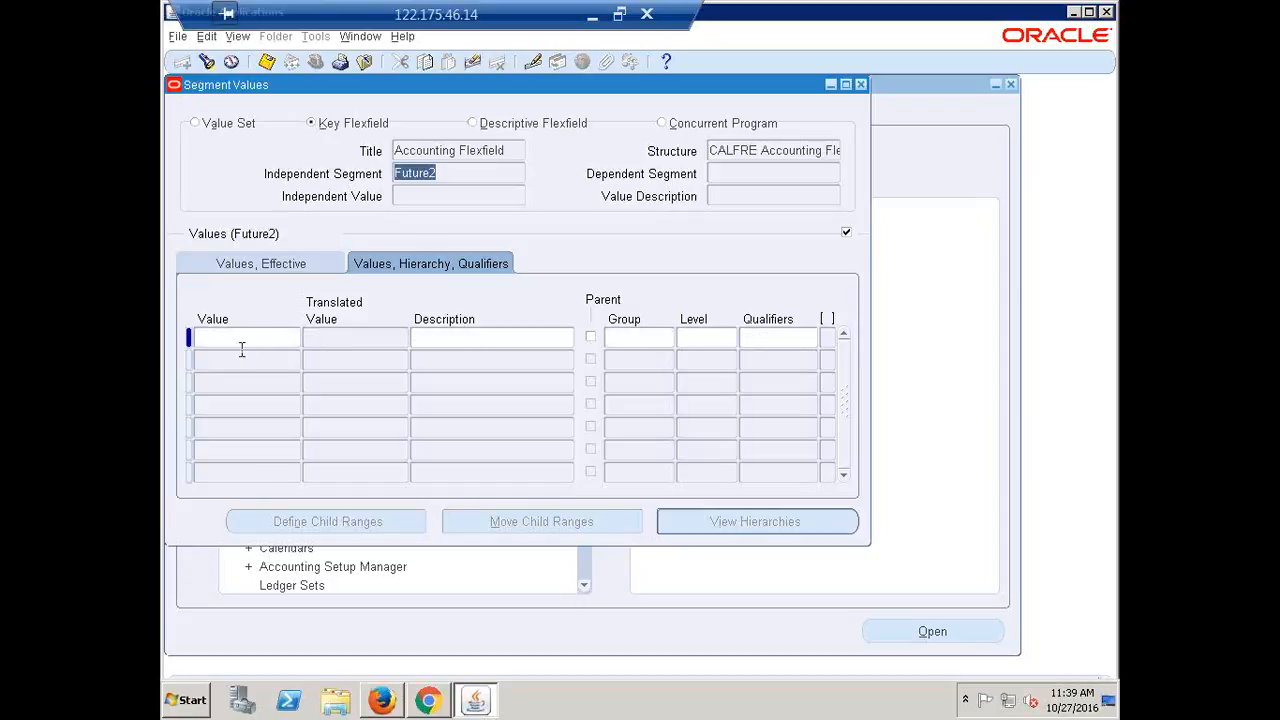
Enter Future2 value 0000 described N/A and confirm its Yes/Yes qualifiers
type("0")
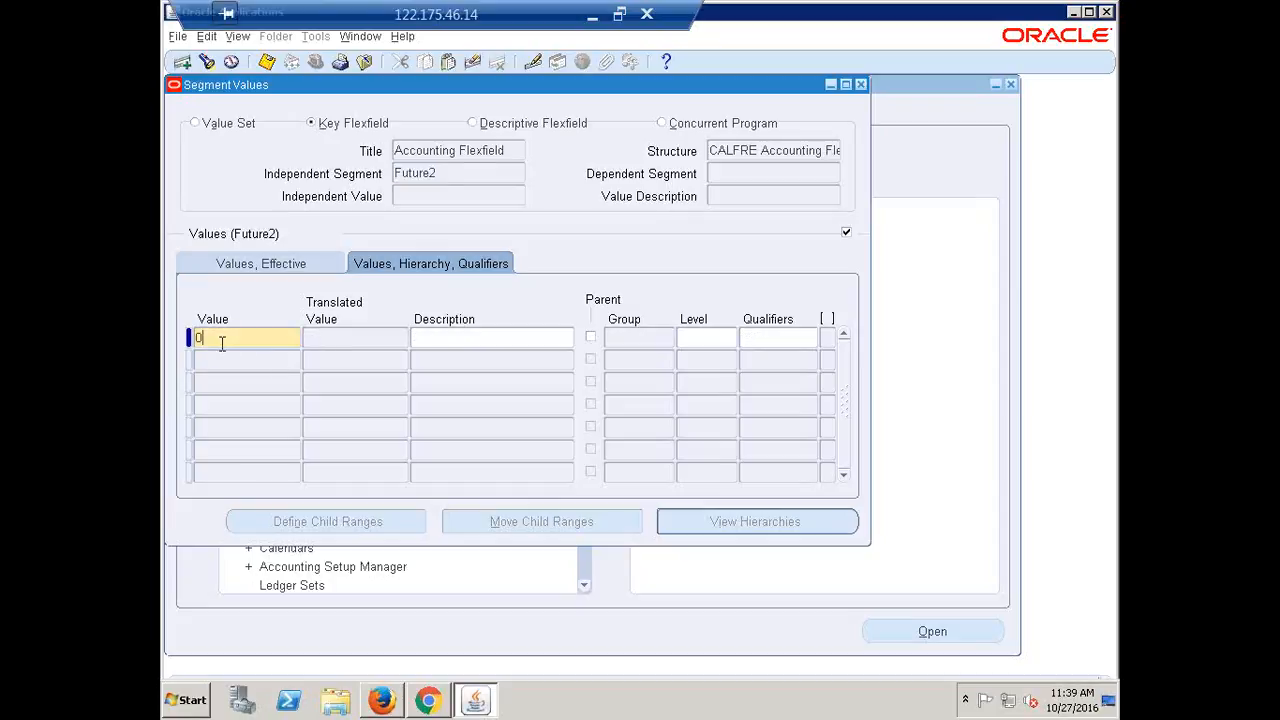
type("000")
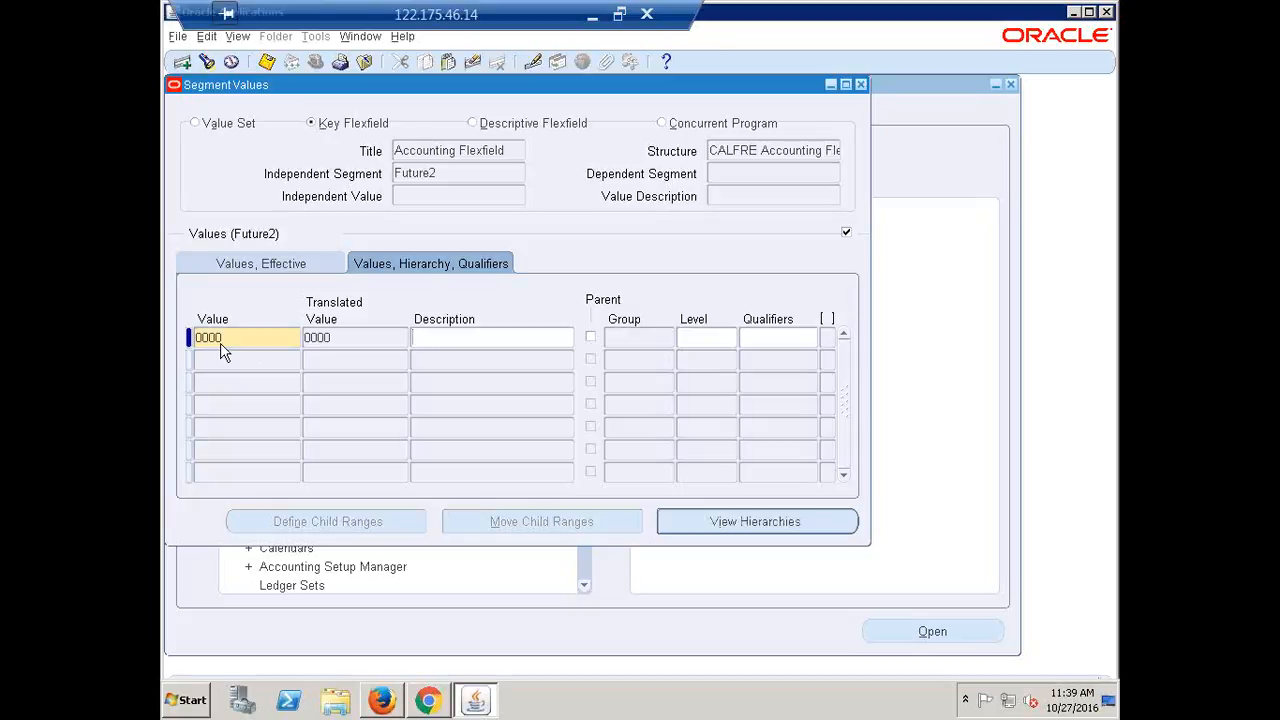
type("N/A")
left_click(768, 338)
left_click(545, 424)
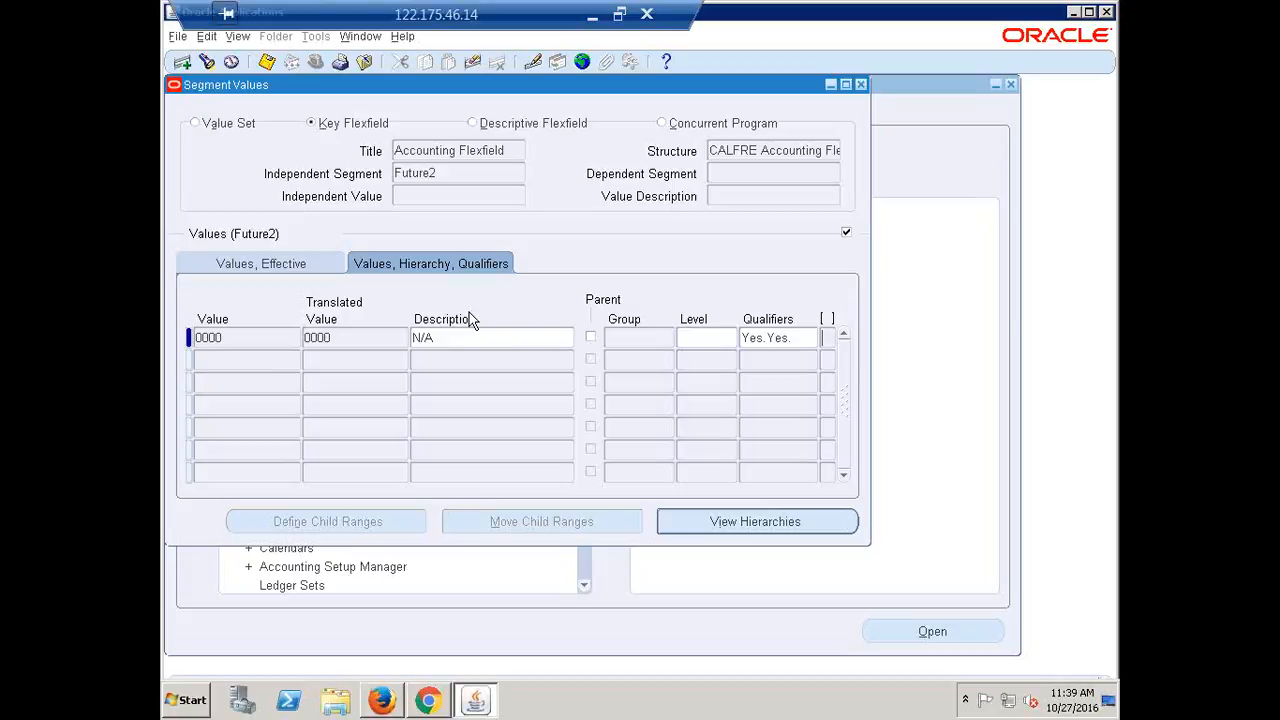
left_click(786, 338)
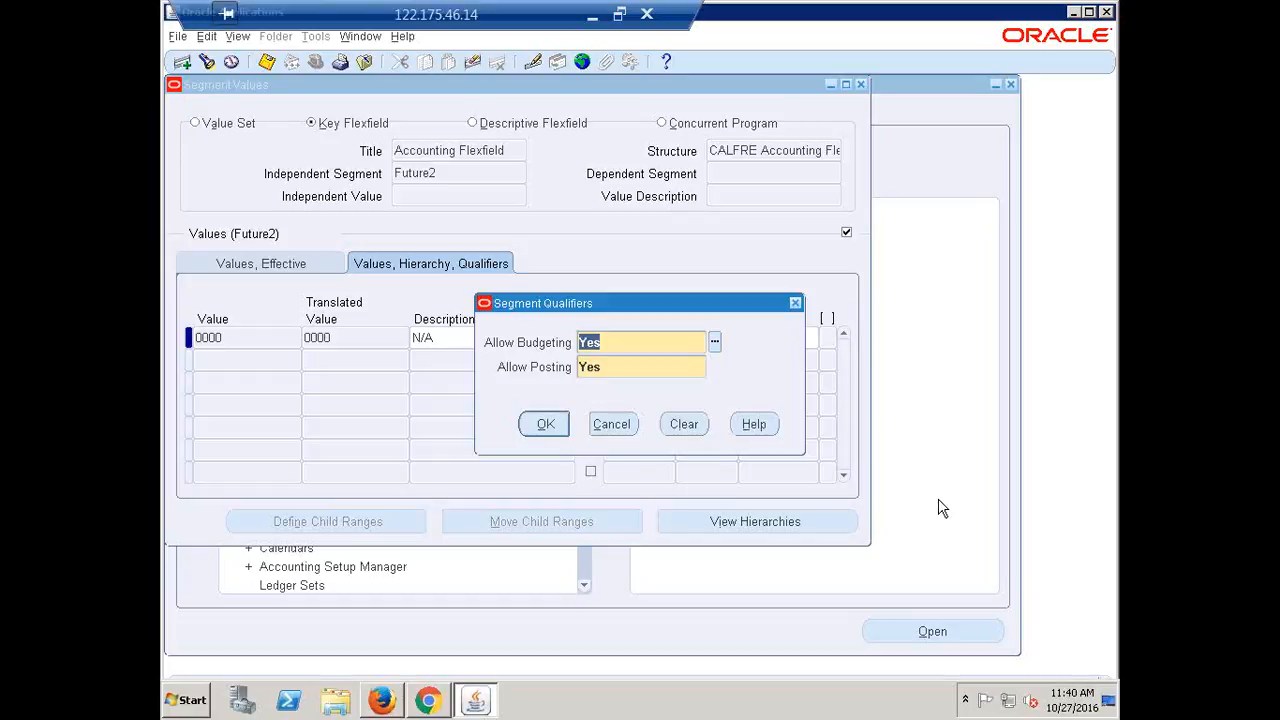
left_click(558, 428)
left_click(455, 178)
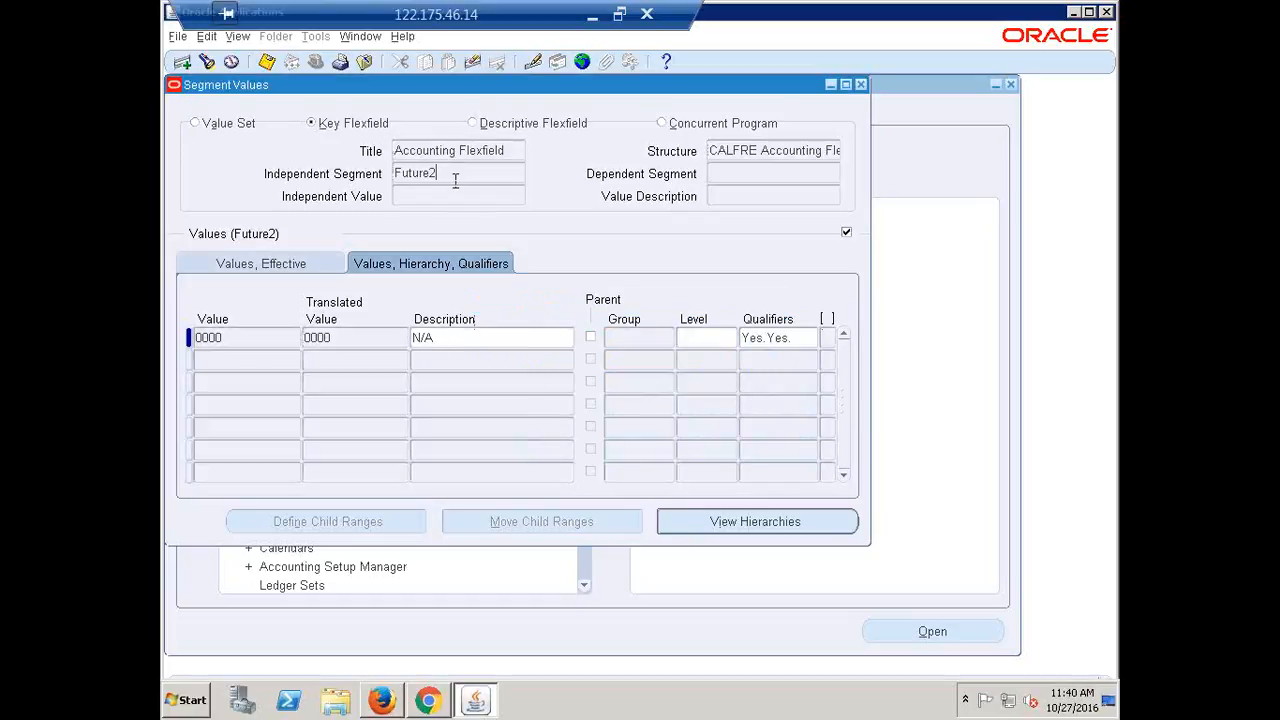
double_click(455, 178)
key("Up")
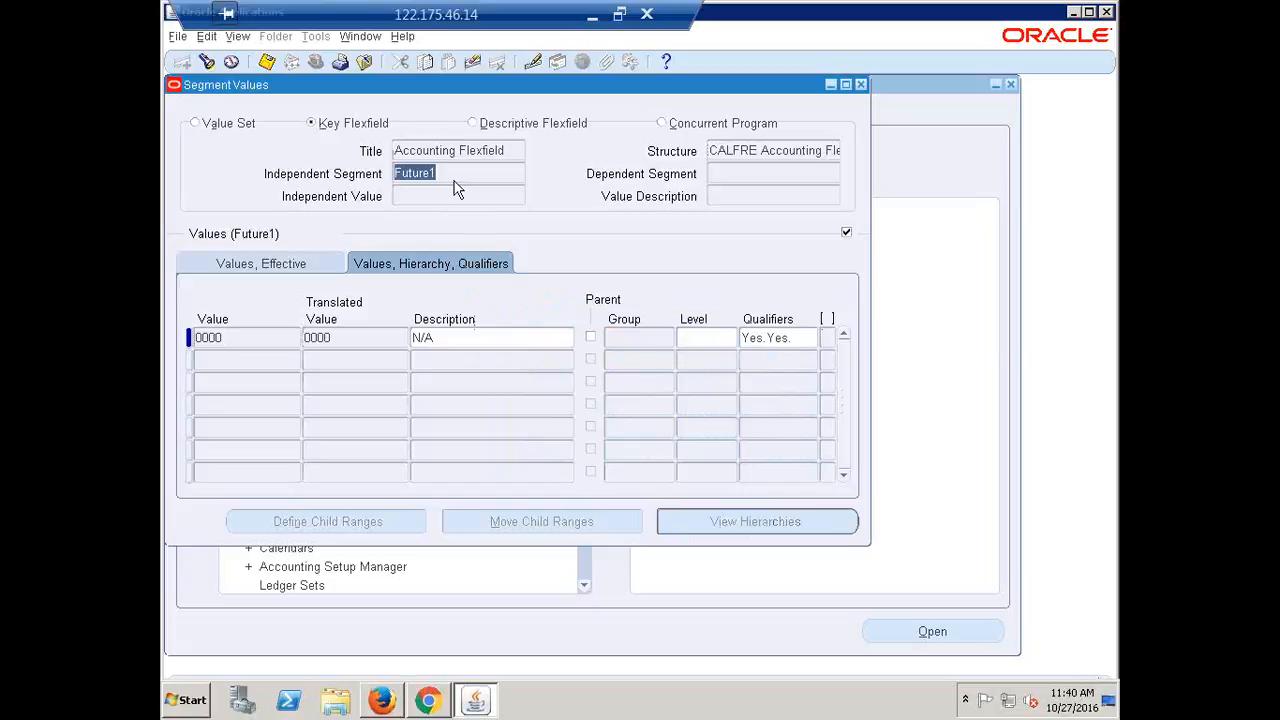
Insert a new Project row 0000 described N/A with Yes/Yes qualifiers
key("Up")
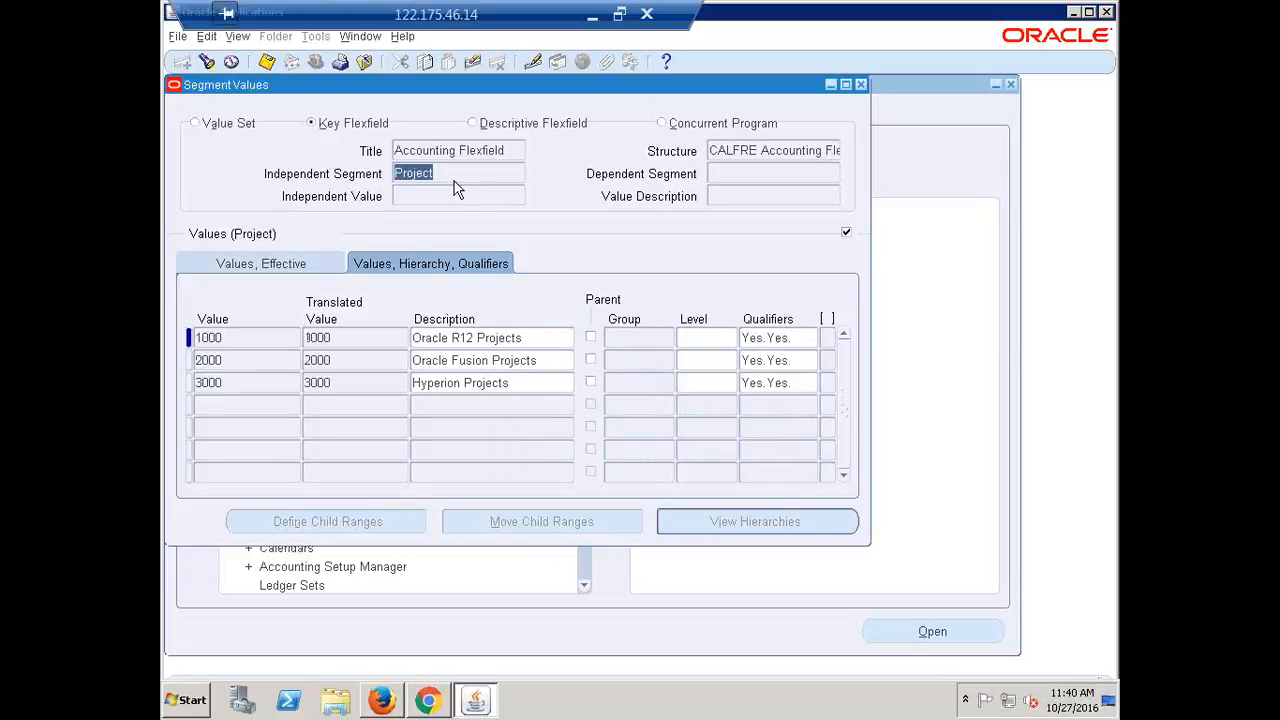
left_click(231, 337)
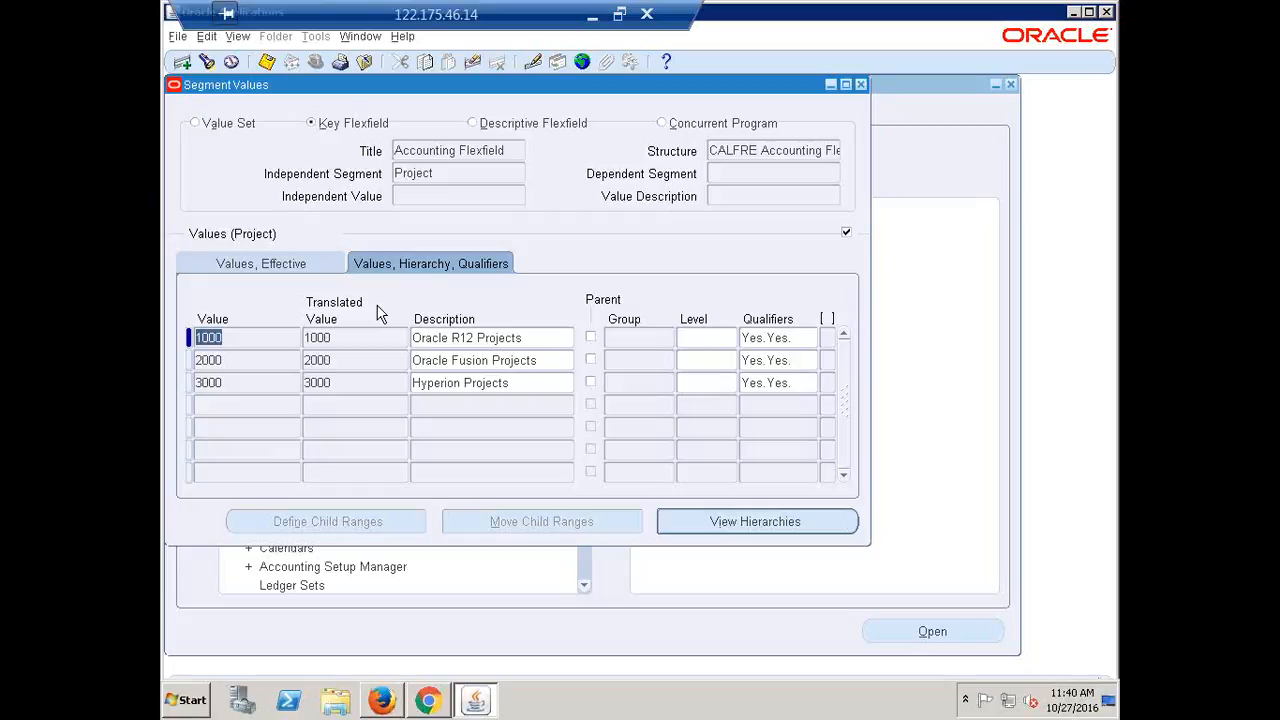
key("ctrl+Down")
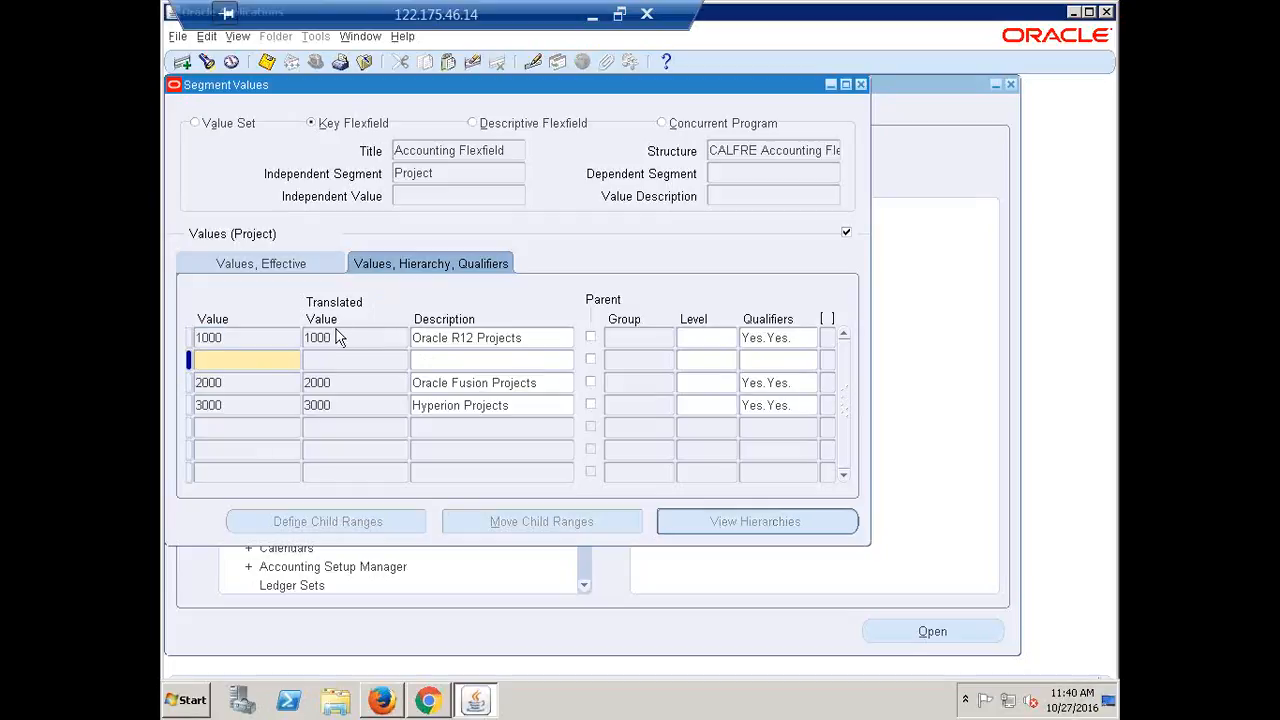
type("0000")
key("Tab")
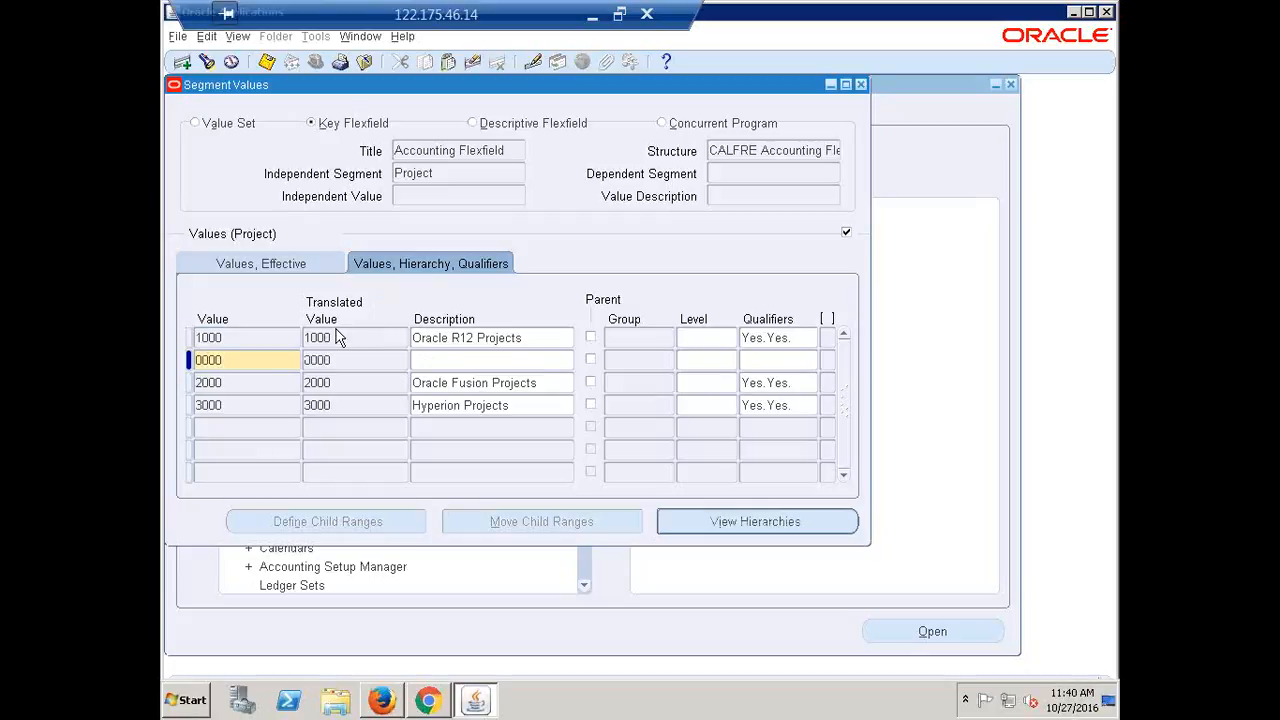
type("N/A")
left_click(778, 360)
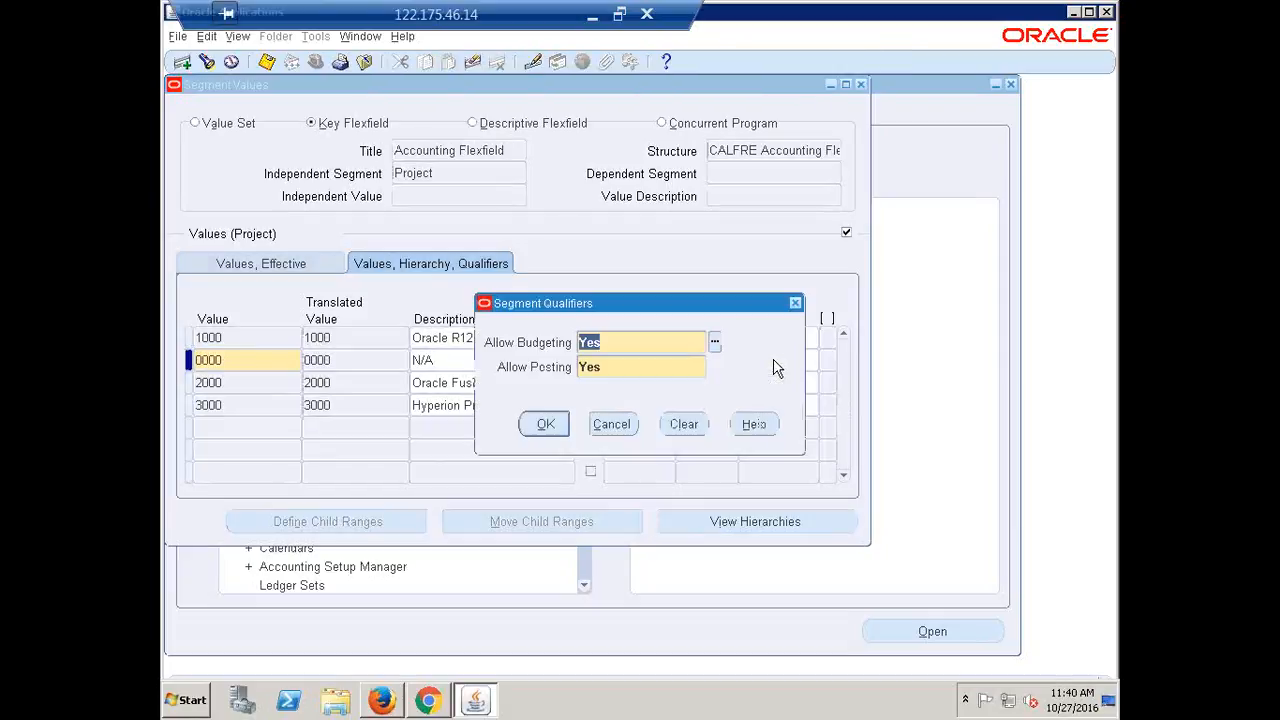
left_click(568, 435)
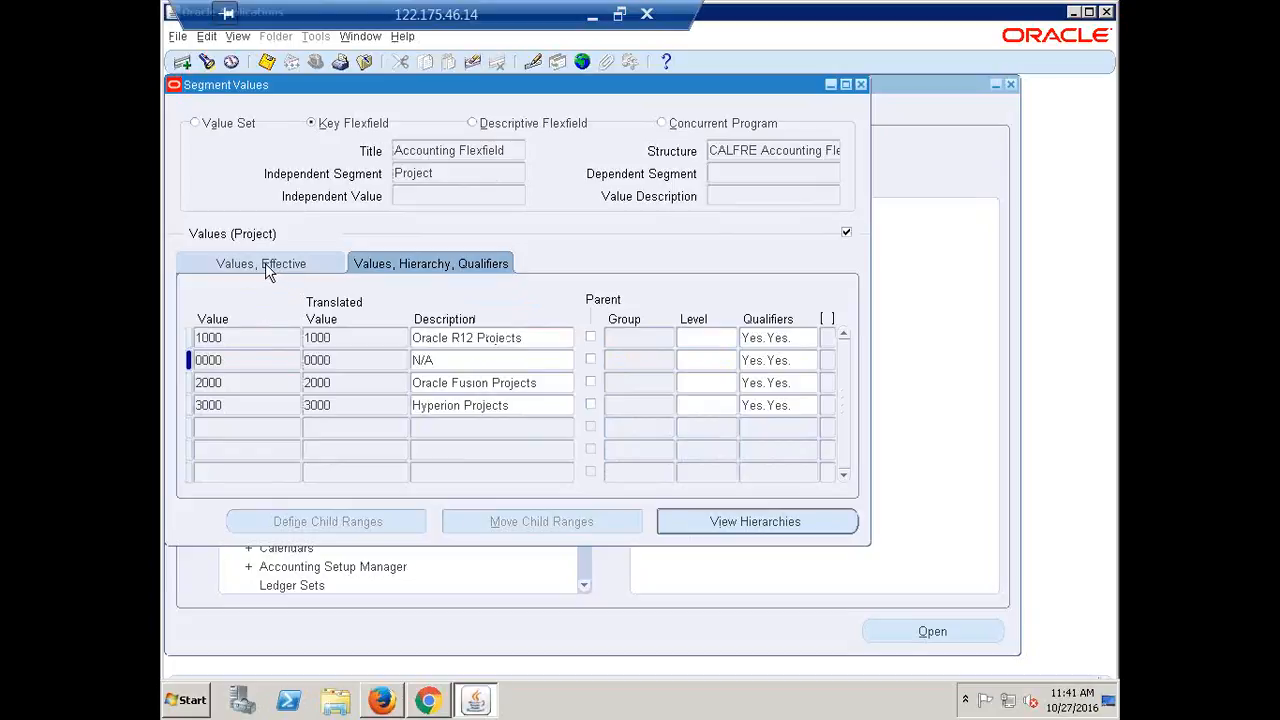
double_click(243, 356)
double_click(437, 173)
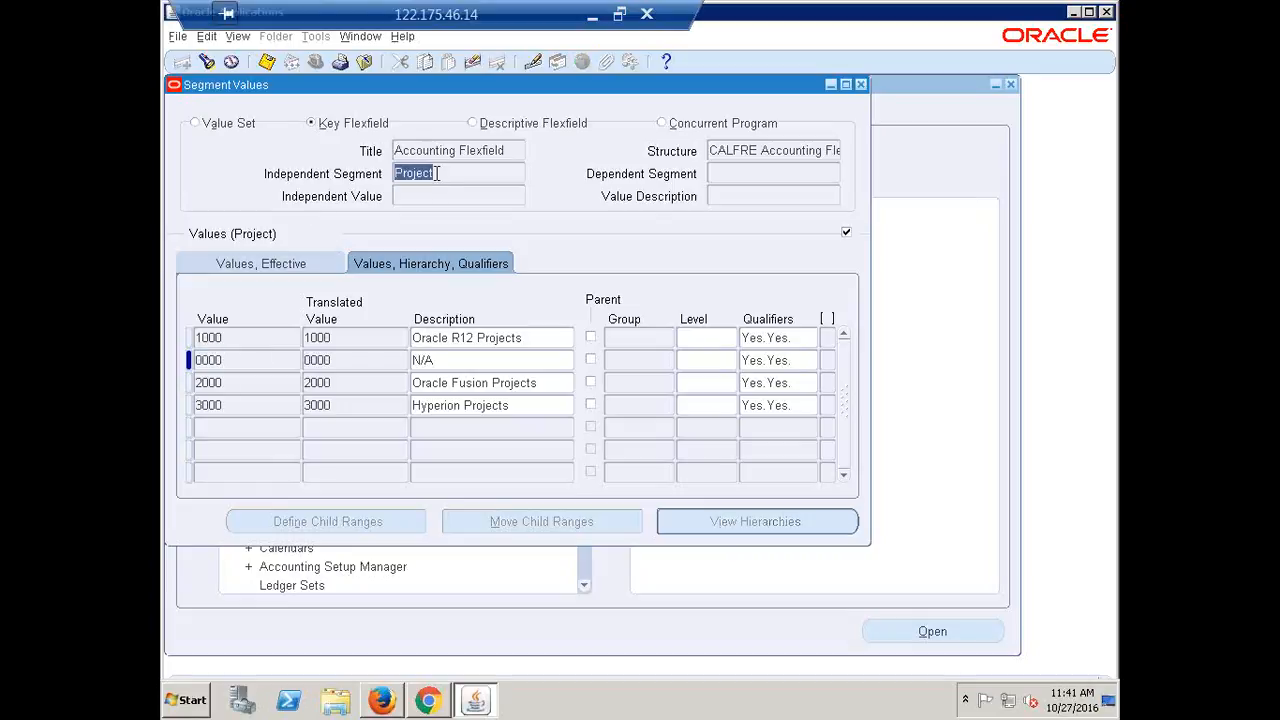
Insert Account value 0000 described N/A as an Expense account allowing budgeting and posting
key("Up")
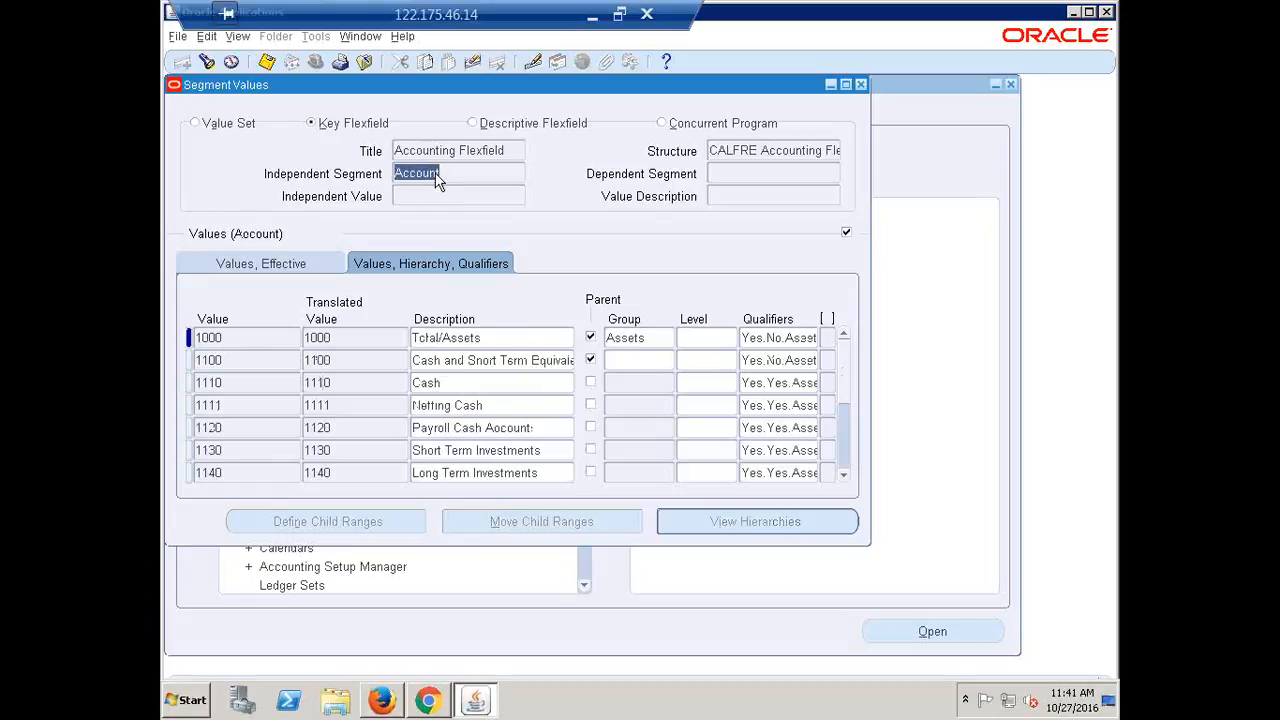
double_click(253, 337)
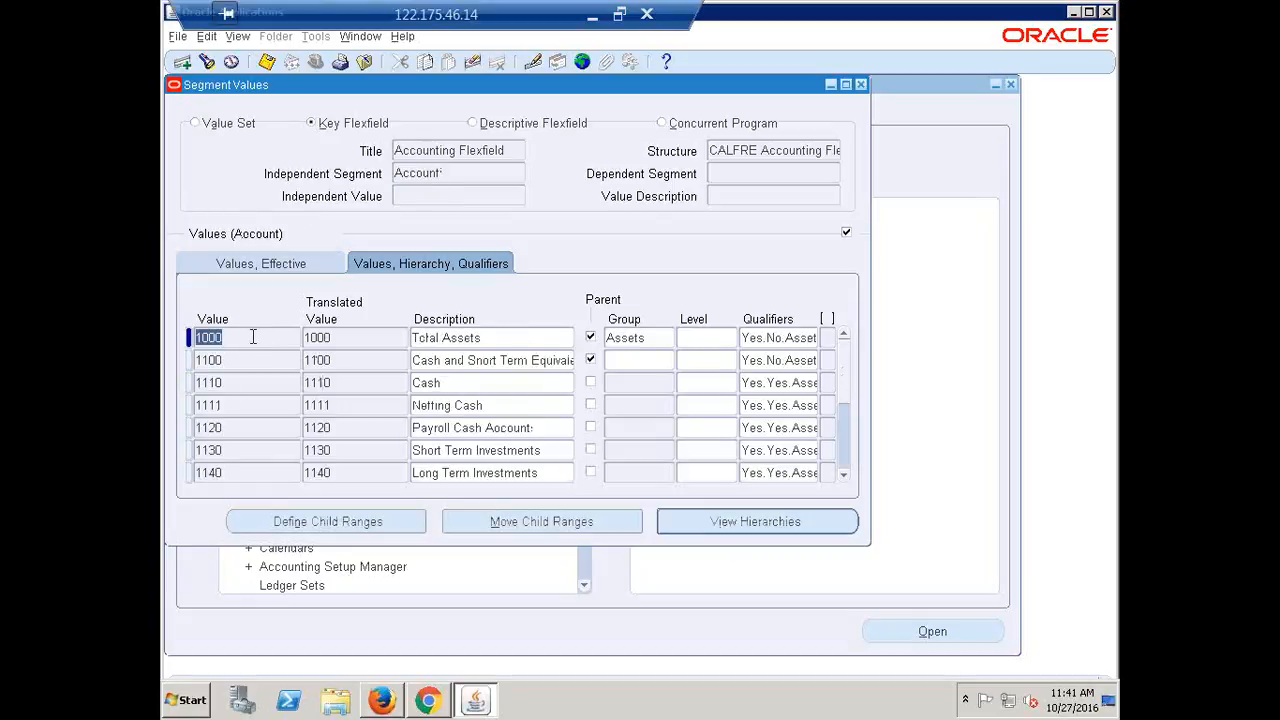
key("ctrl+Down")
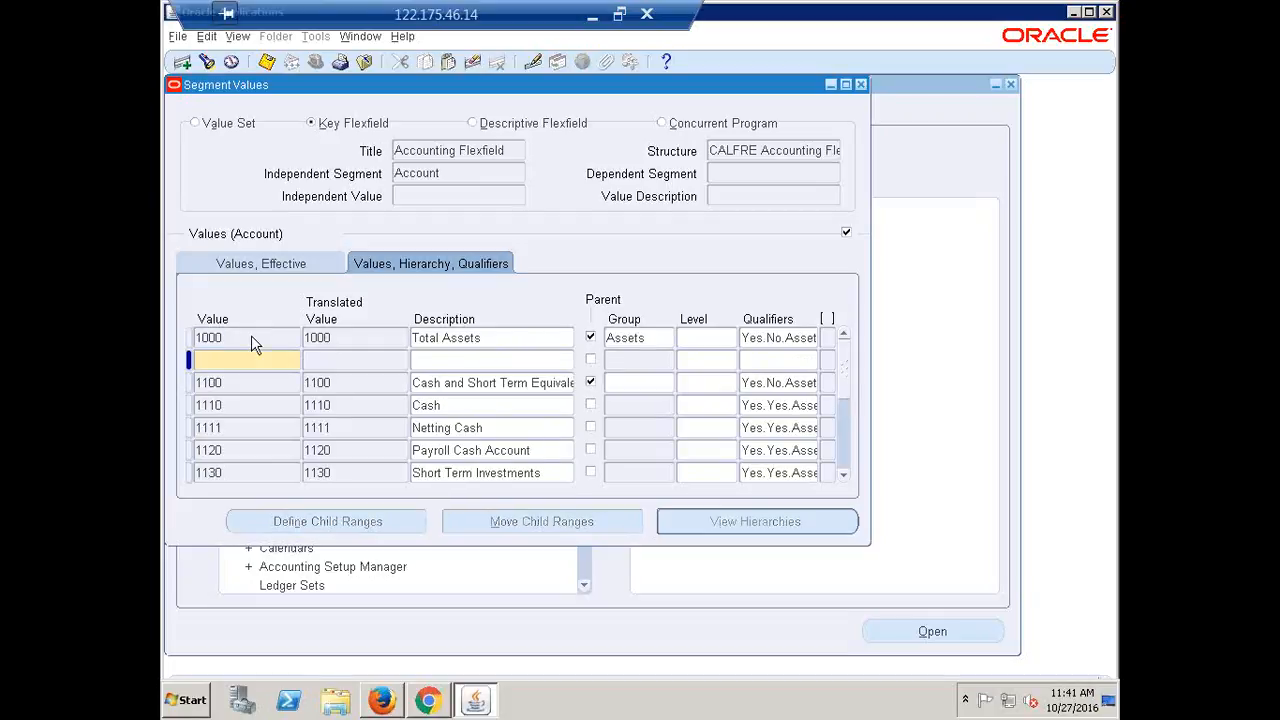
type("0000")
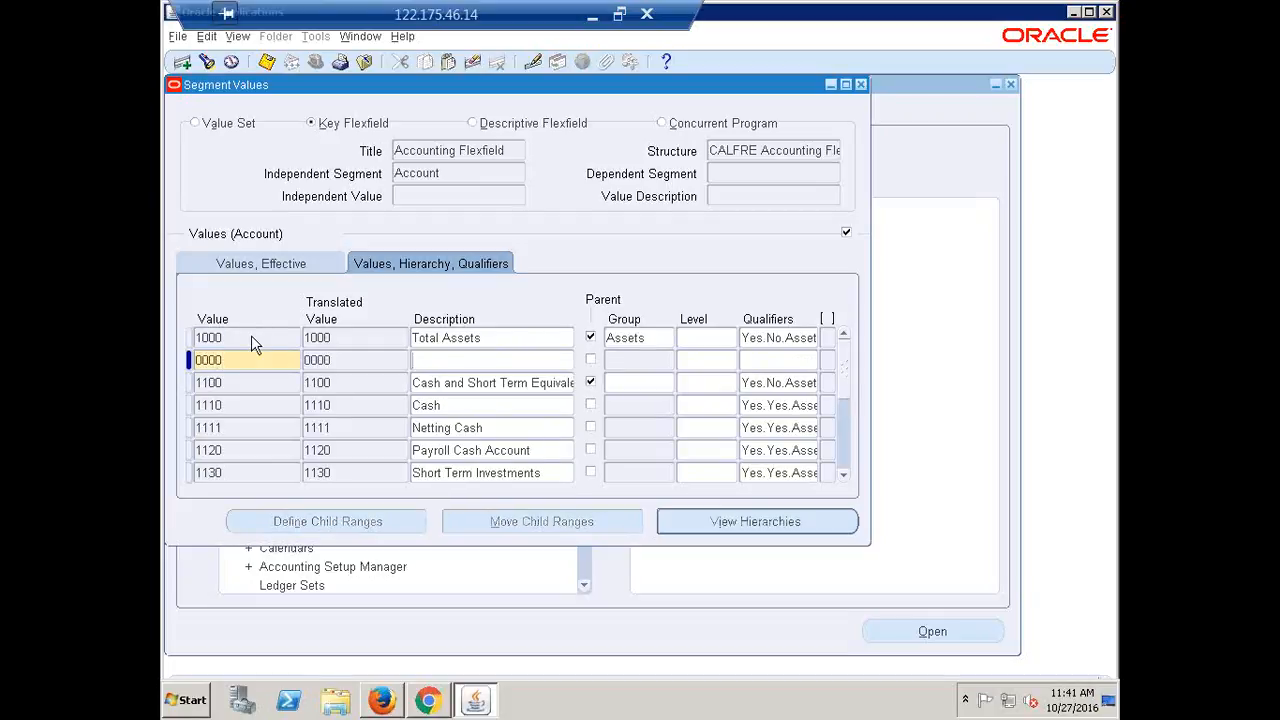
type("D")
key("BackSpace")
type("N/A")
left_click(774, 361)
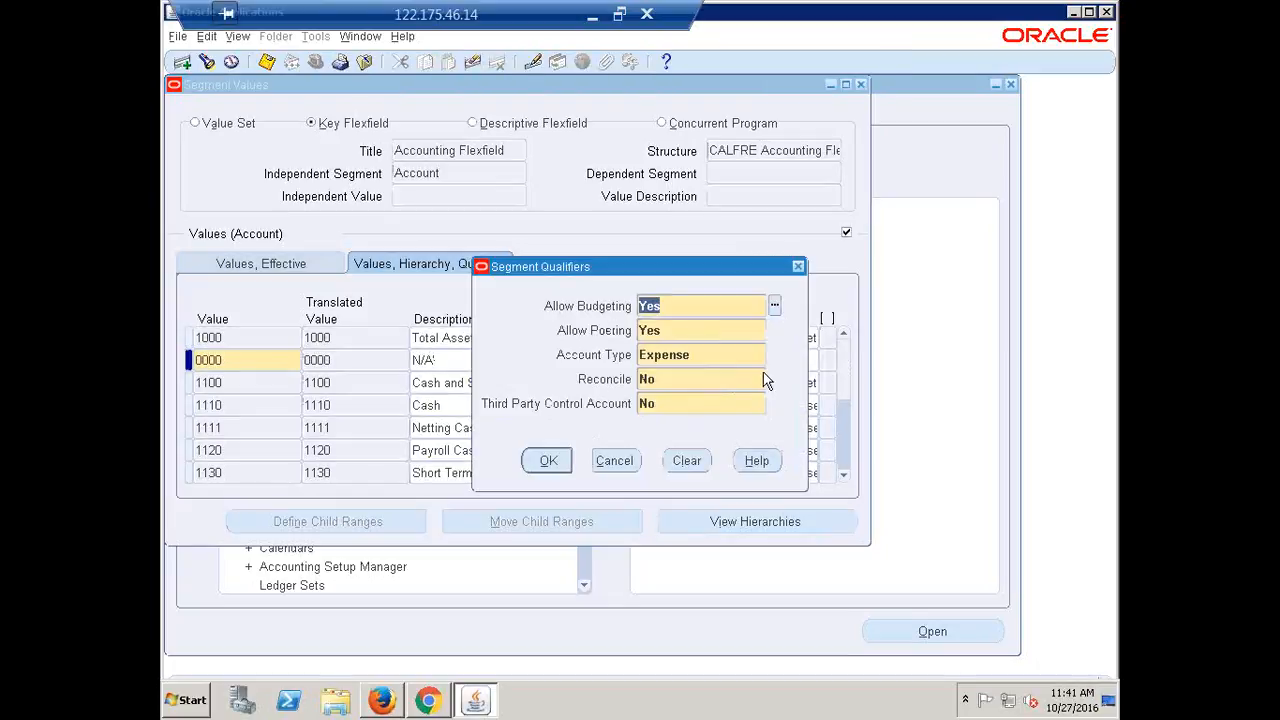
left_click(550, 461)
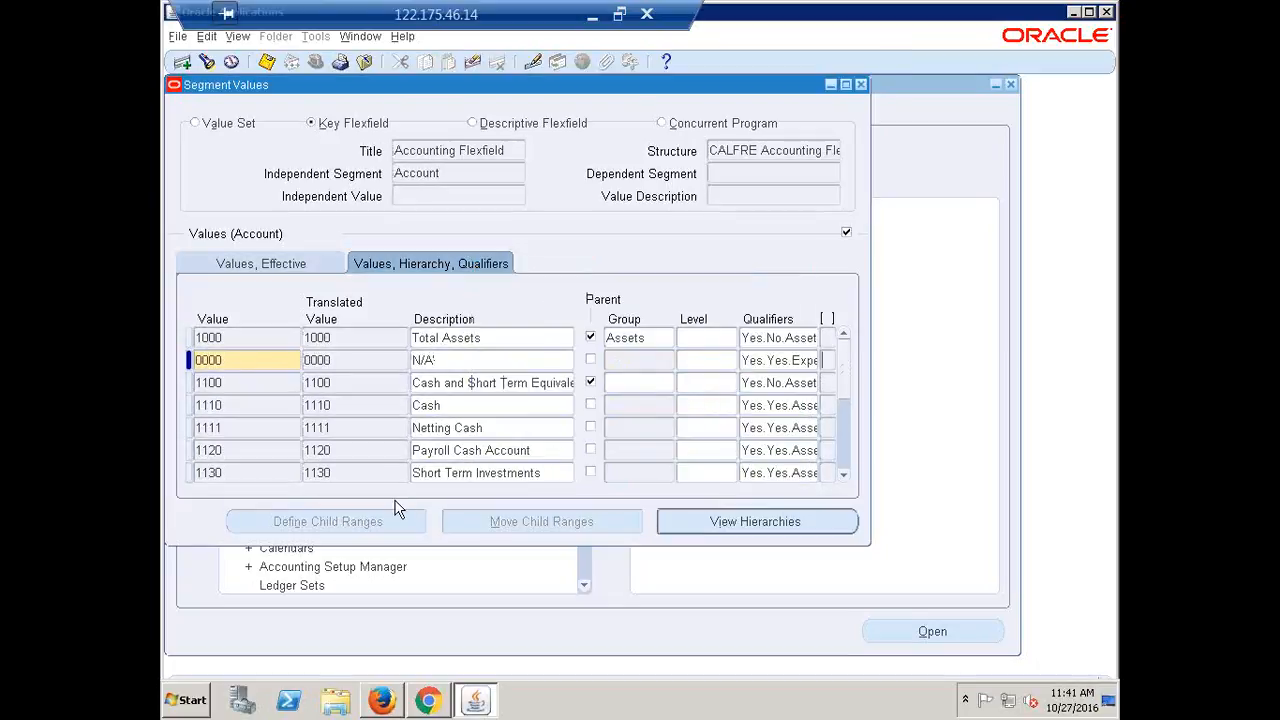
left_click(463, 192)
key("Down")
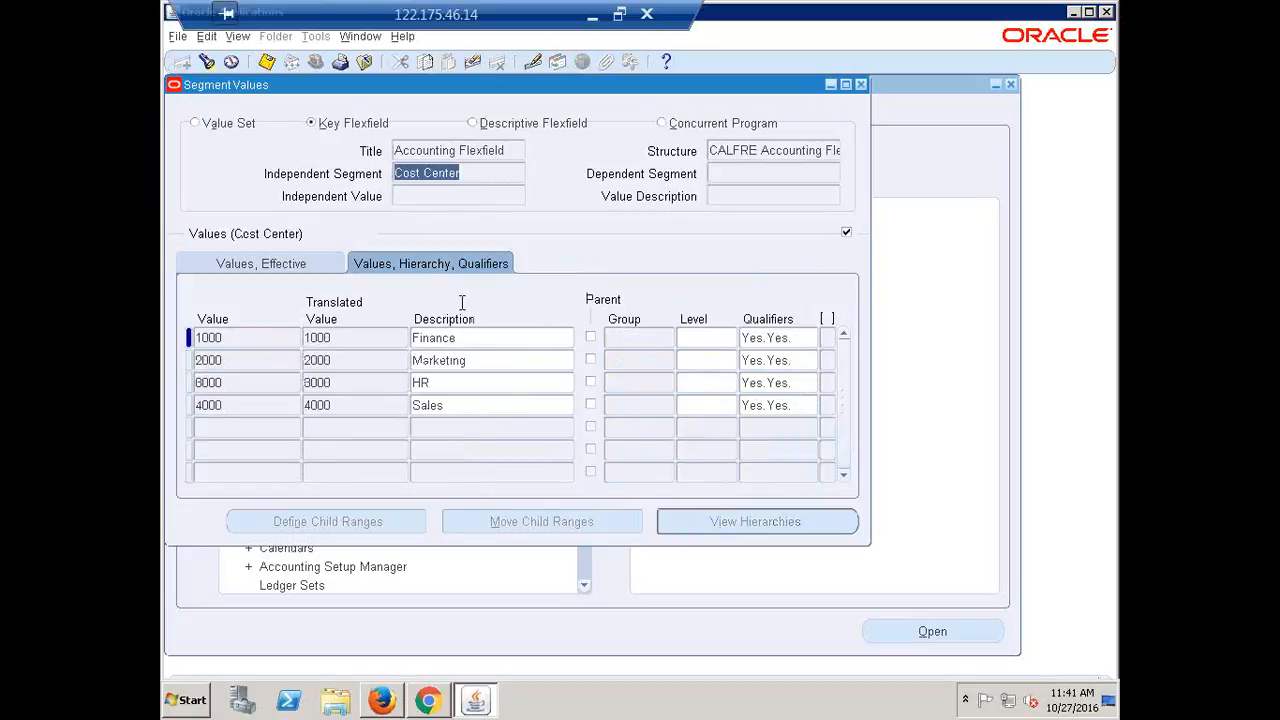
Insert Cost Center value 0000 described N/A with Yes/Yes qualifiers
left_click(239, 336)
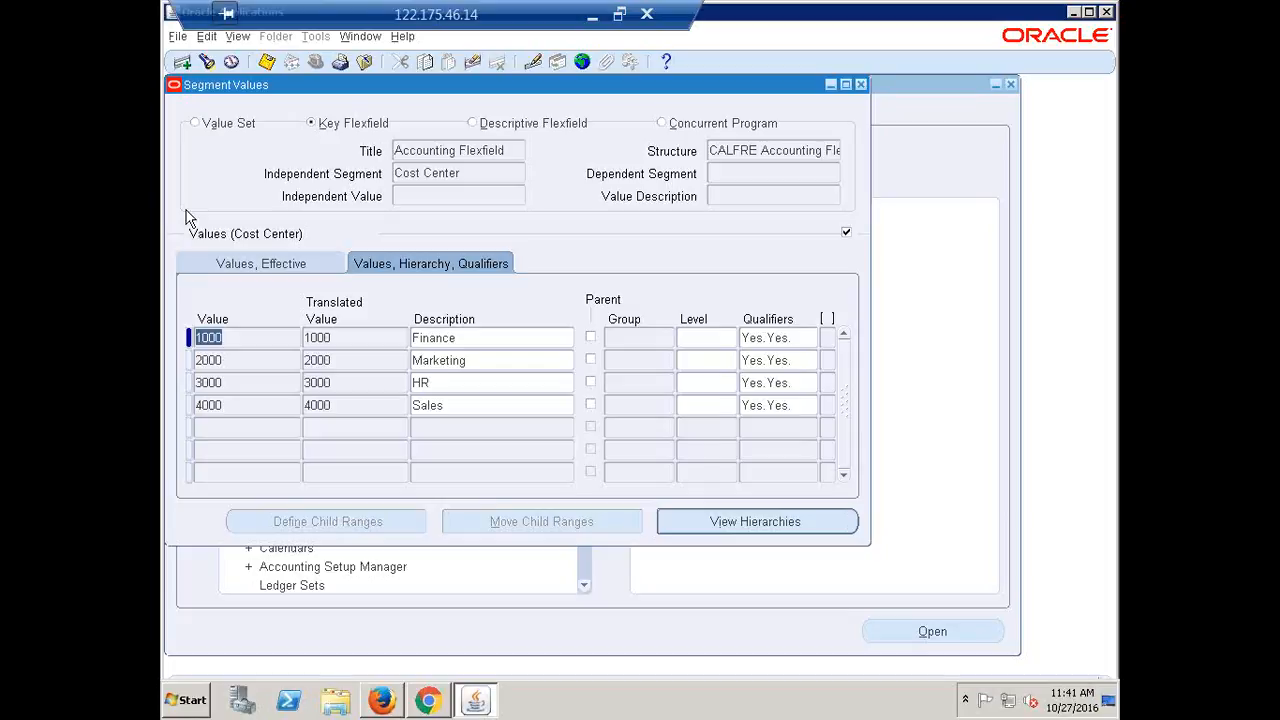
key("ctrl+Down")
type("0000")
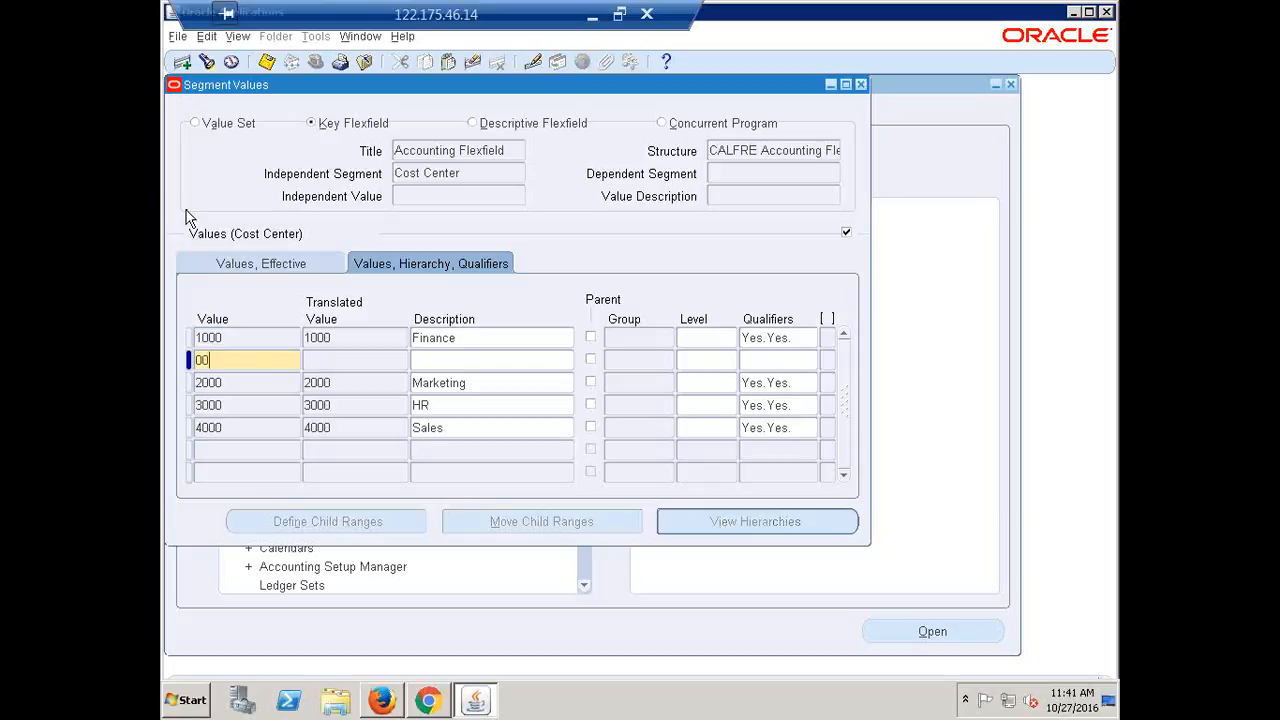
key("Tab")
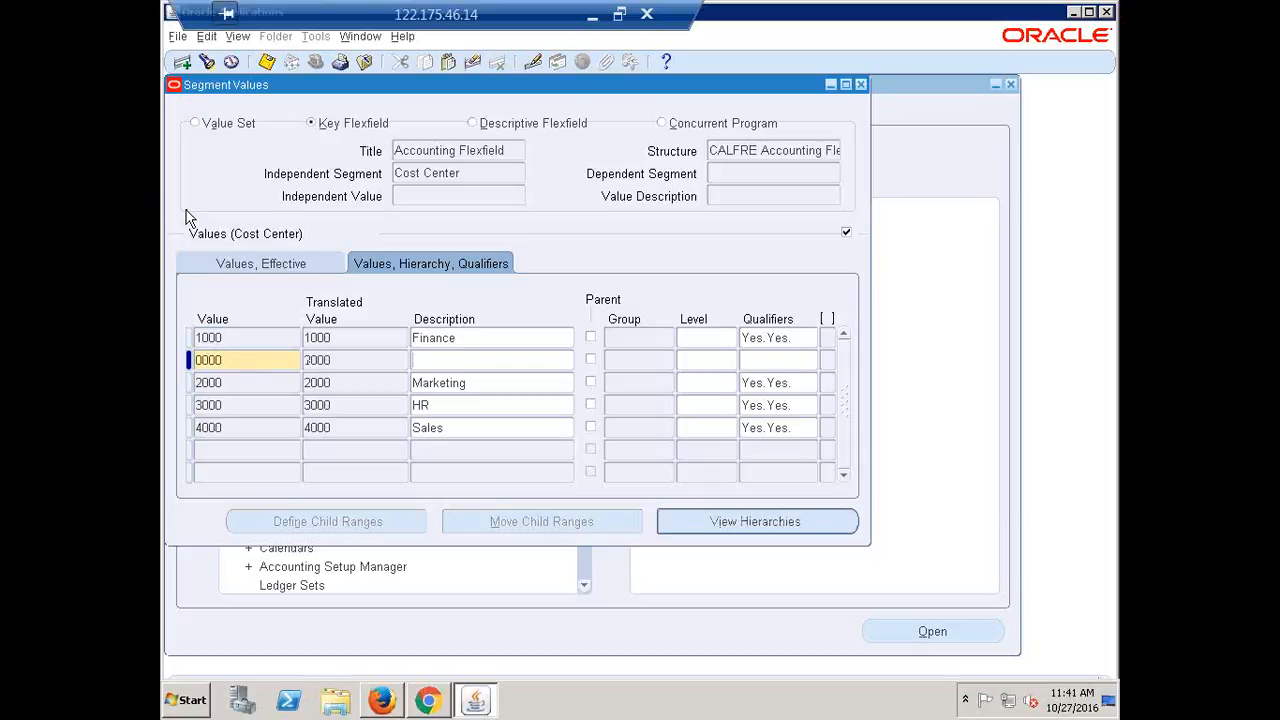
type("N/A")
left_click(770, 360)
left_click(545, 424)
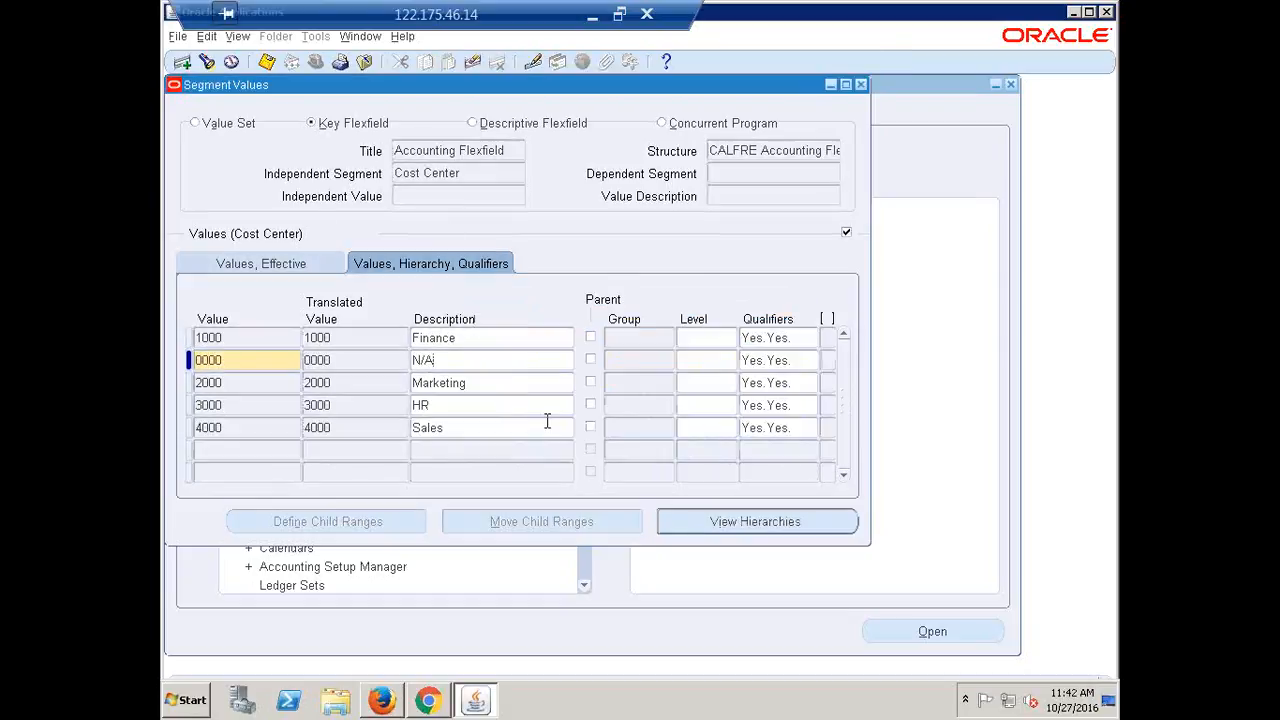
left_click(453, 169)
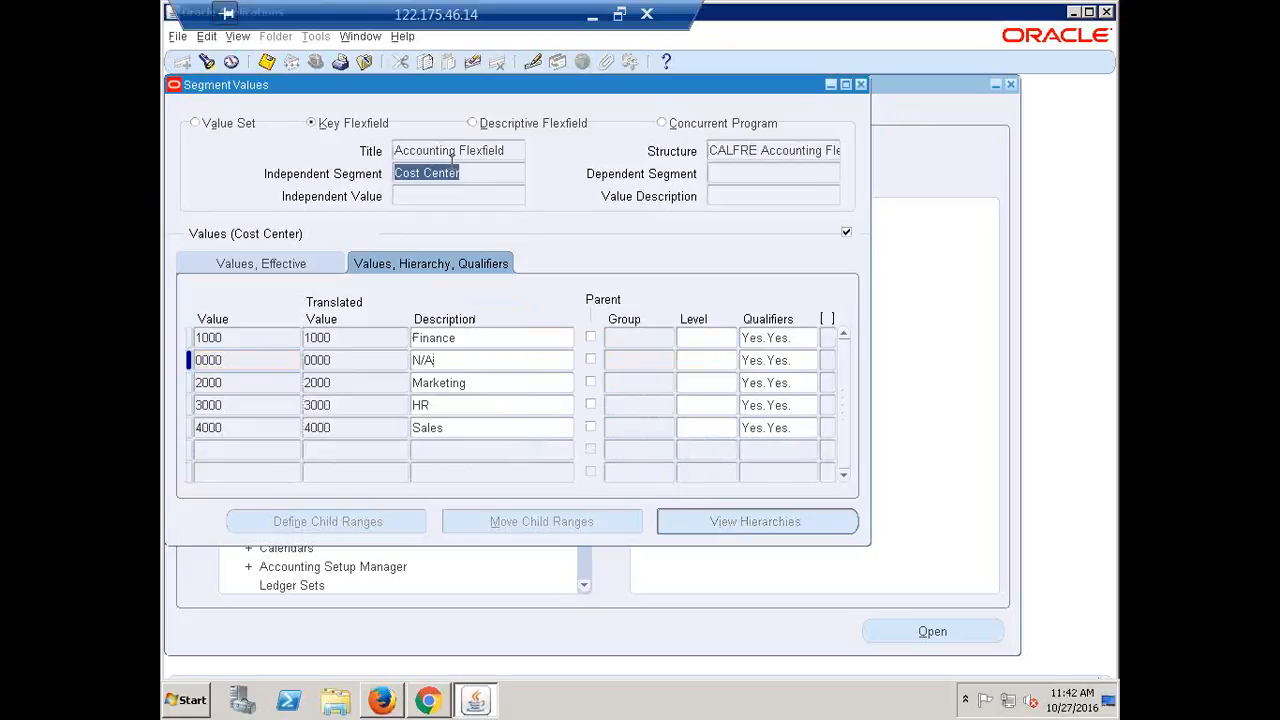
key("Up")
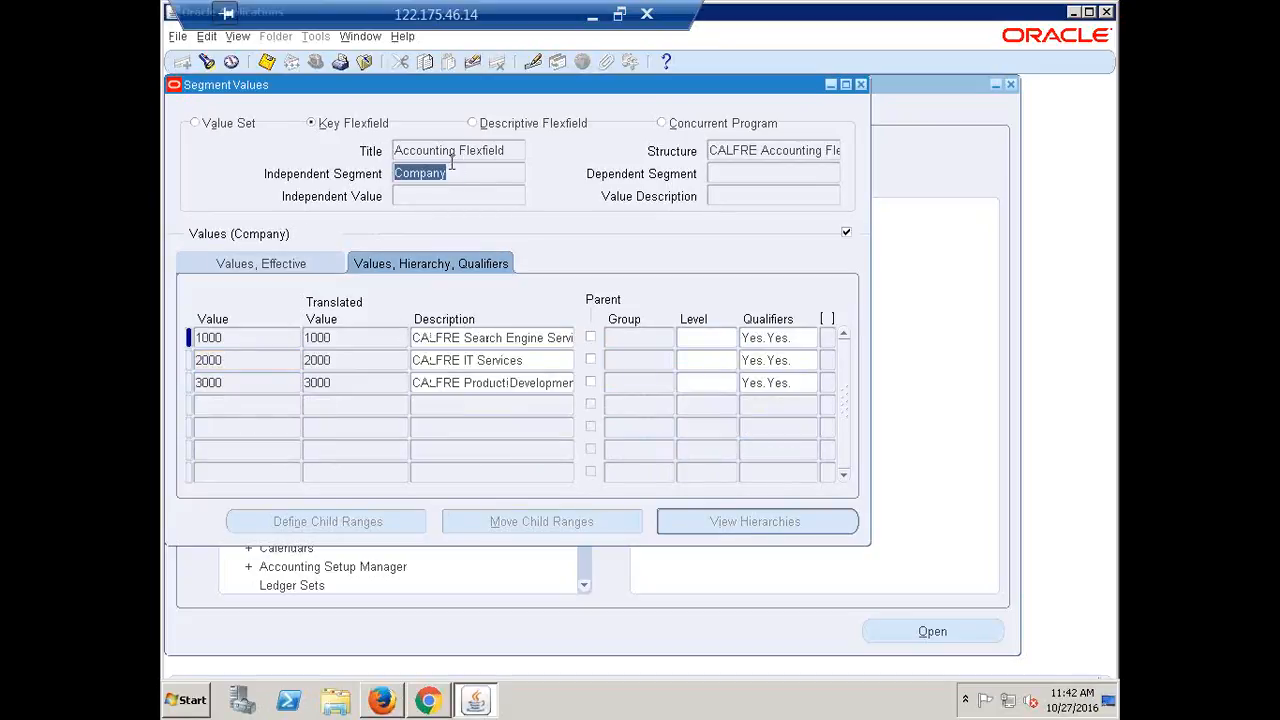
Enter Company value 0000 described N/A in the fourth row and set its qualifiers
left_click(235, 404)
type("0000")
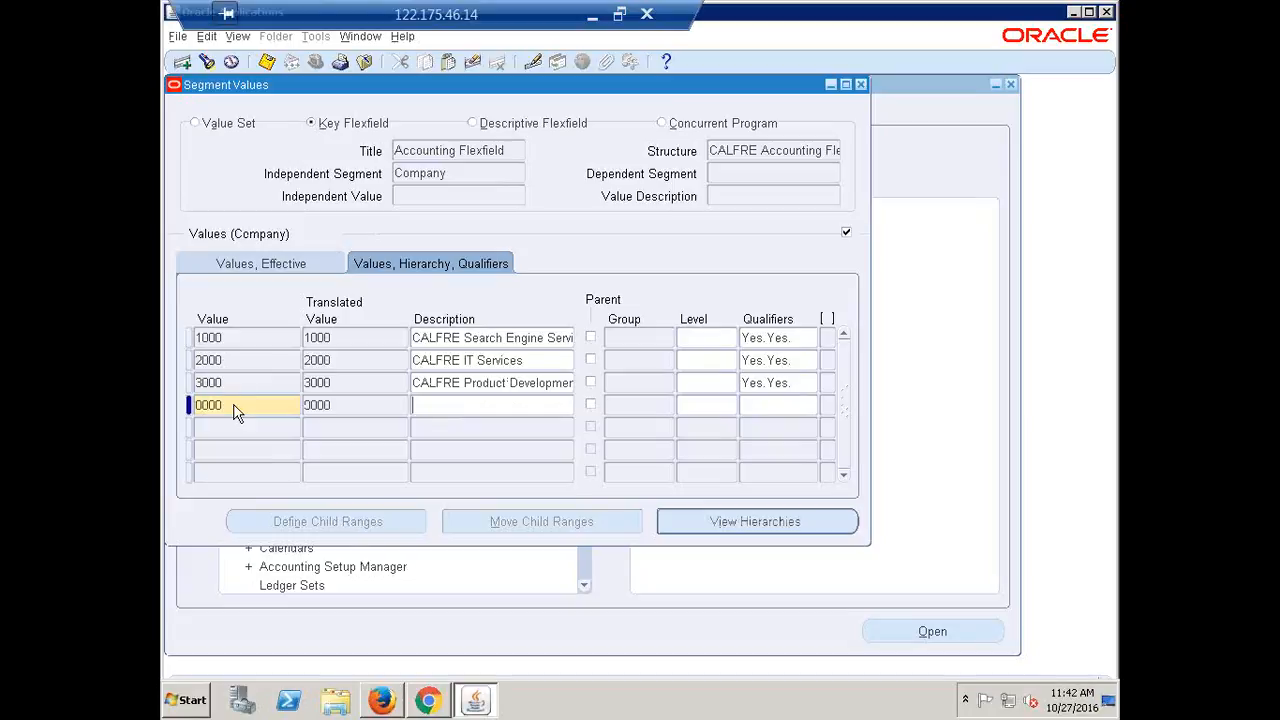
type("n")
key("BackSpace")
type("N/A")
left_click(776, 405)
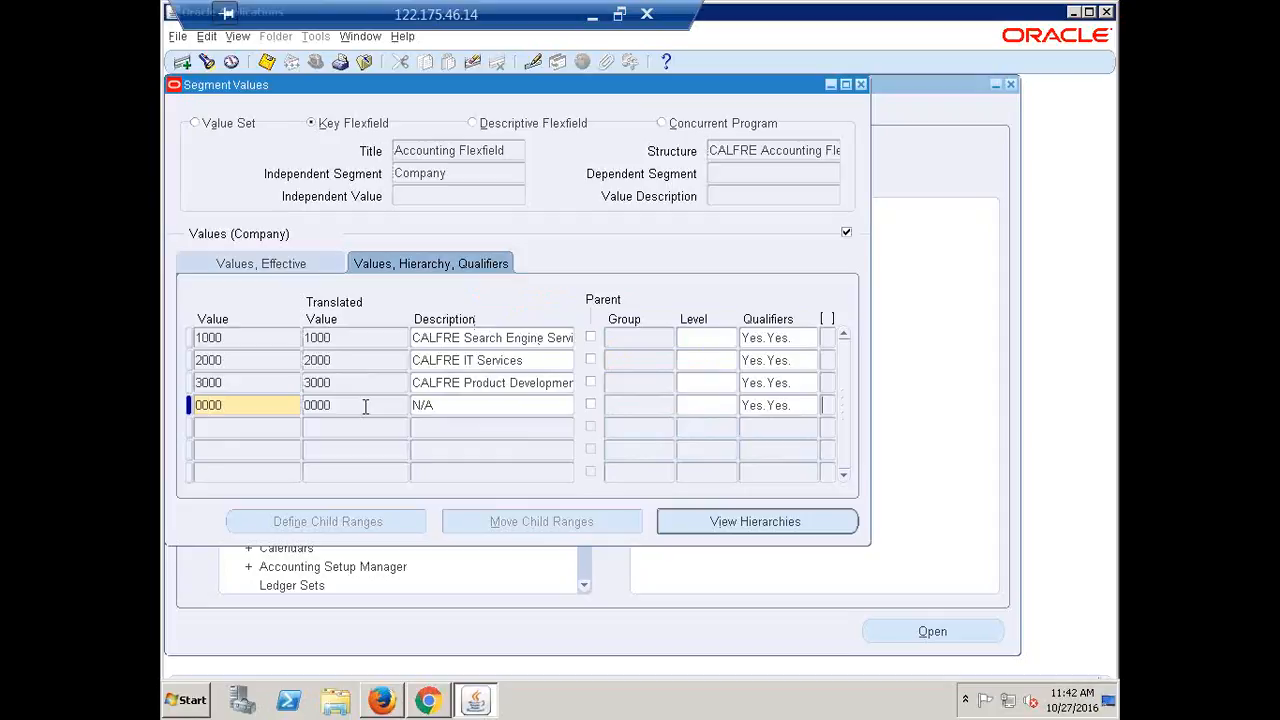
Save the segment values, close the window and acknowledge the hierarchy compile notice
key("ctrl+s")
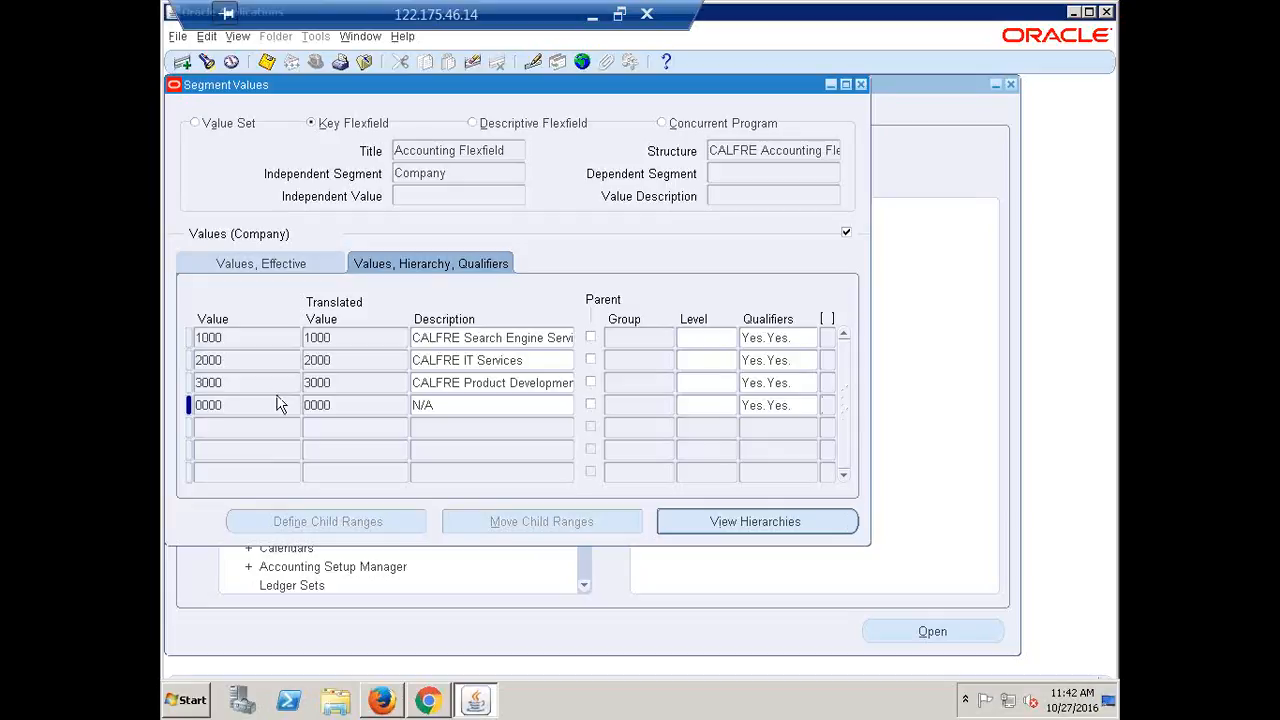
left_click(863, 84)
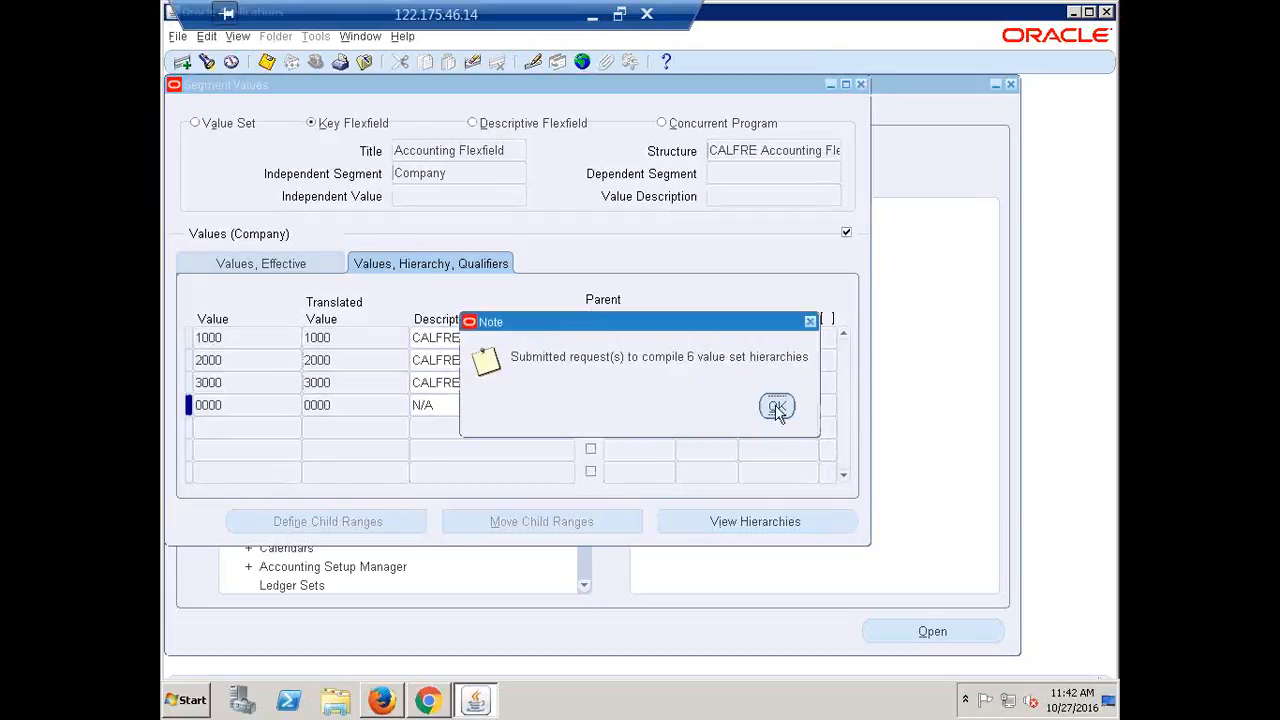
left_click(777, 408)
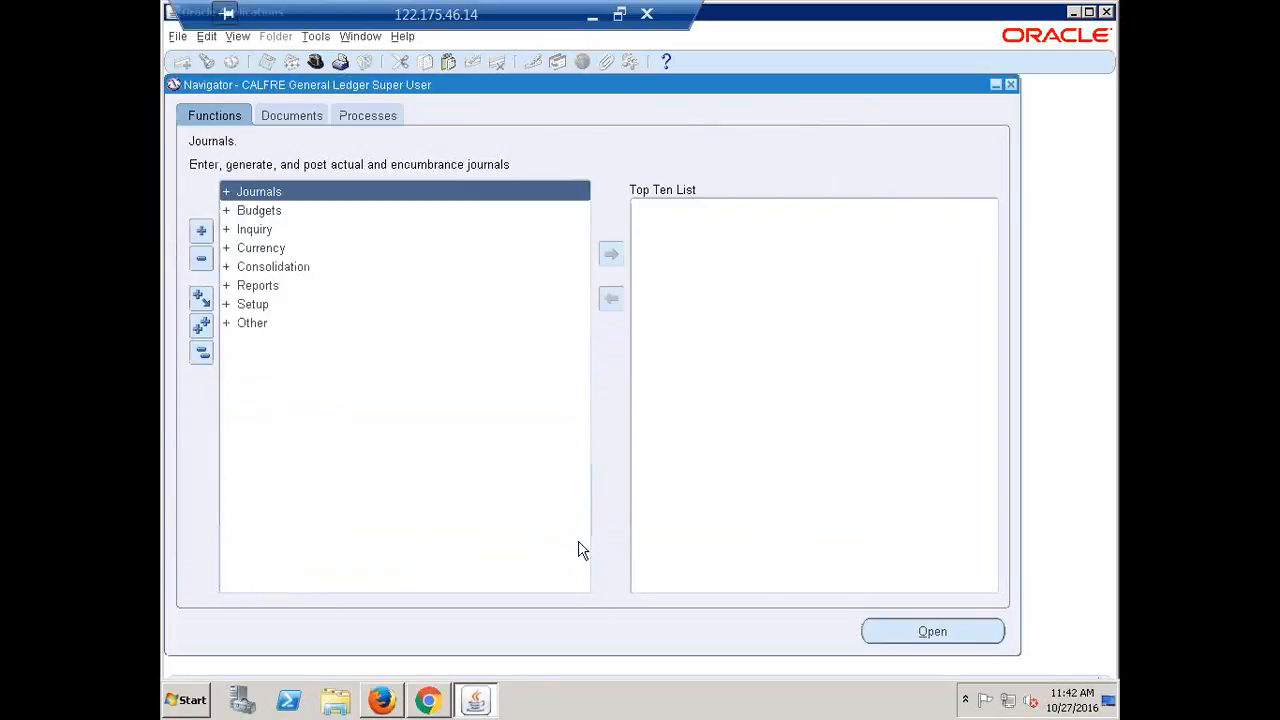
Collapse the Navigator menu and minimise the remote session to reach the Recap spreadsheet
left_click(205, 352)
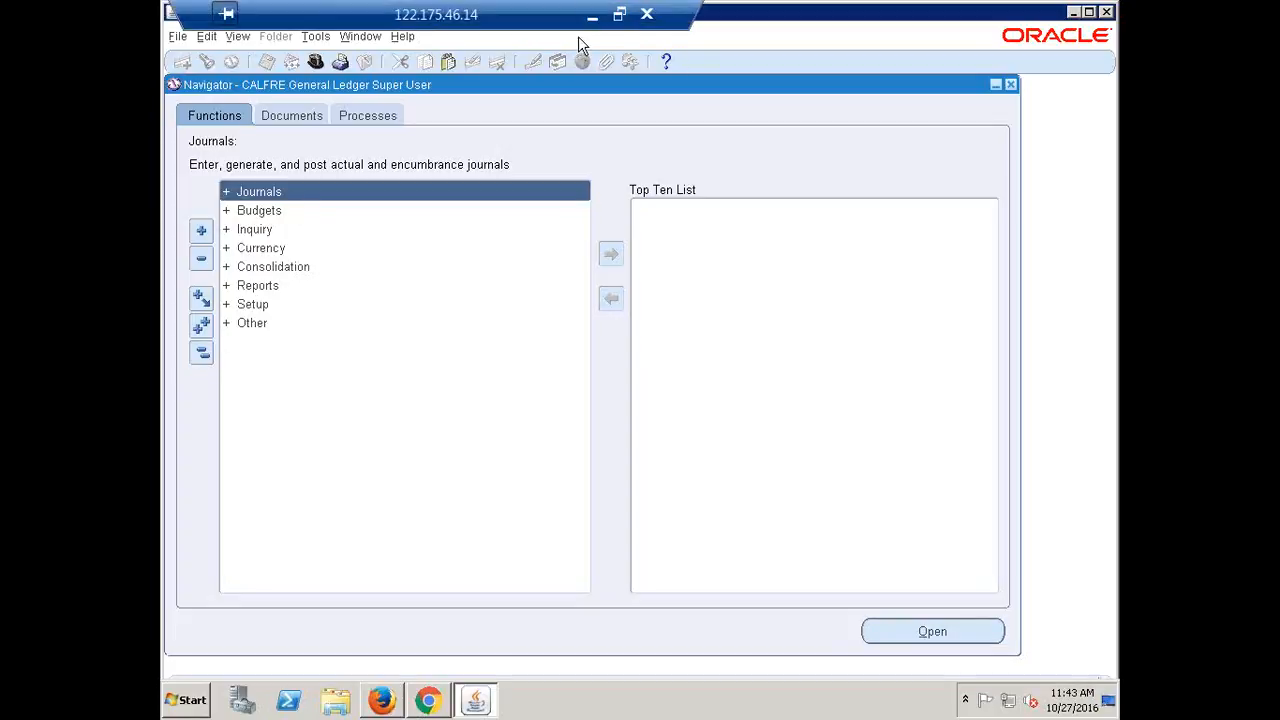
left_click(592, 15)
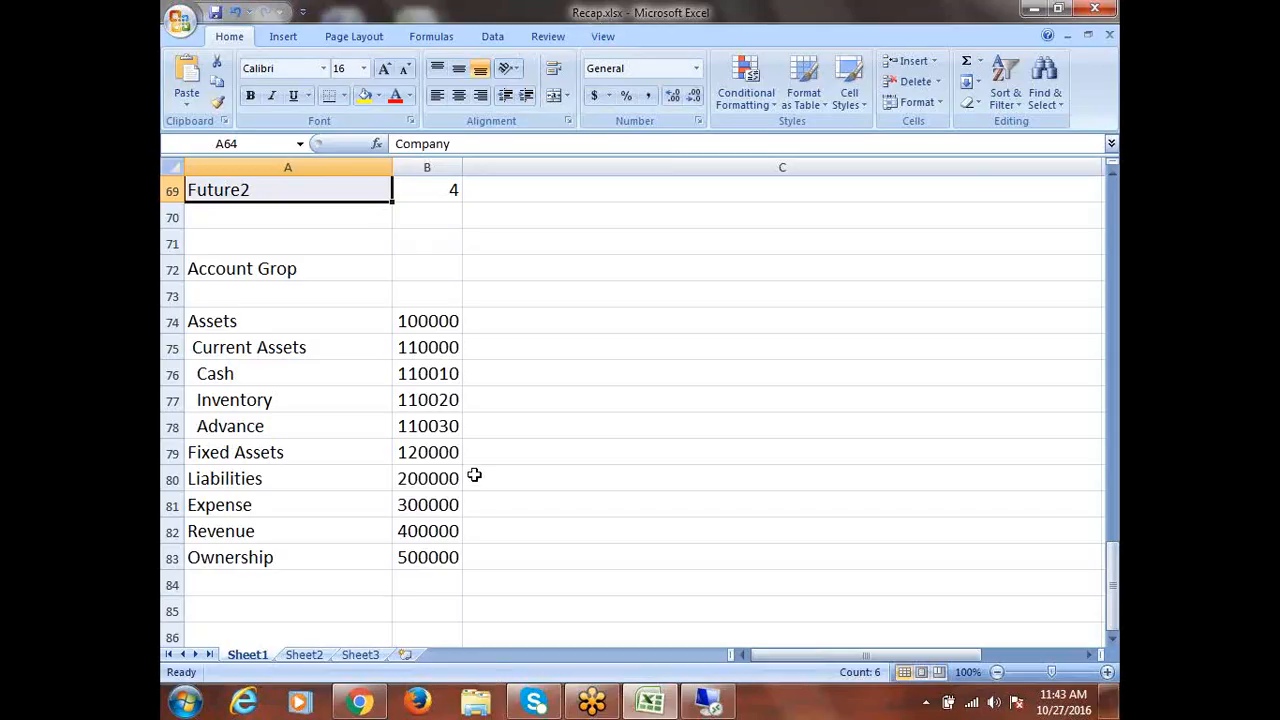
scroll(474, 477, "up", 3)
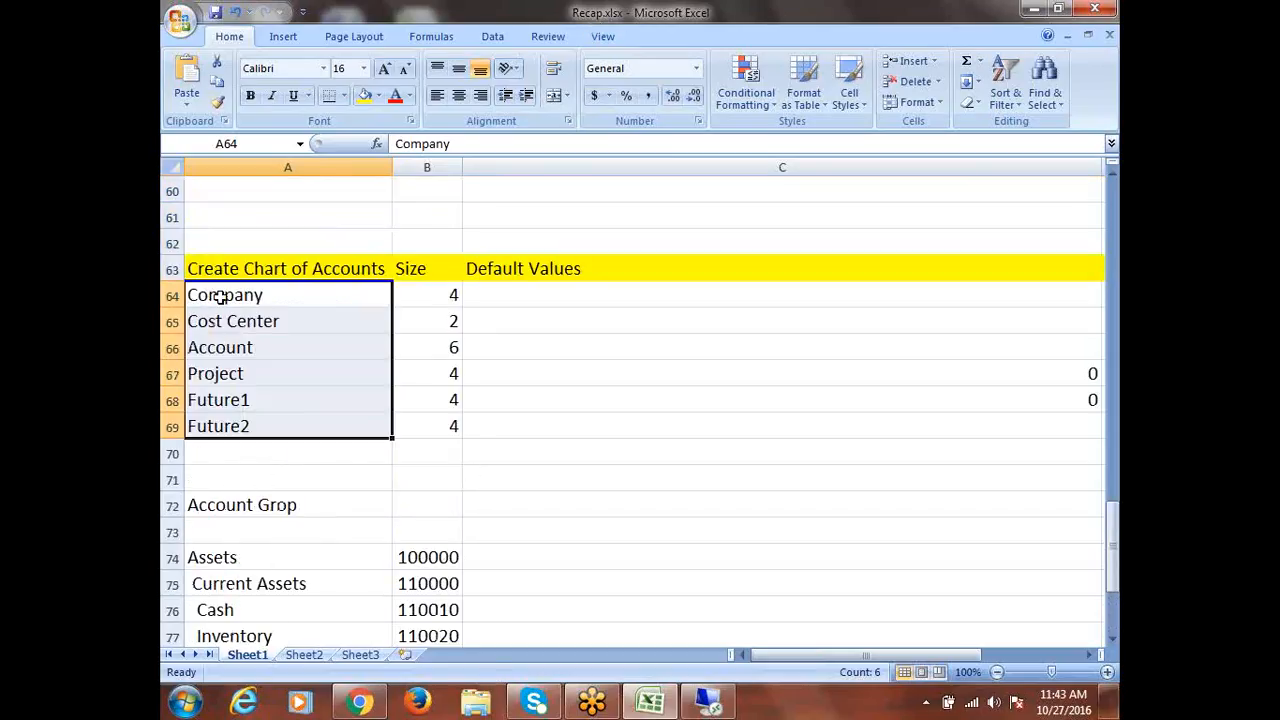
left_click_drag(221, 297, 233, 428)
left_click(280, 321)
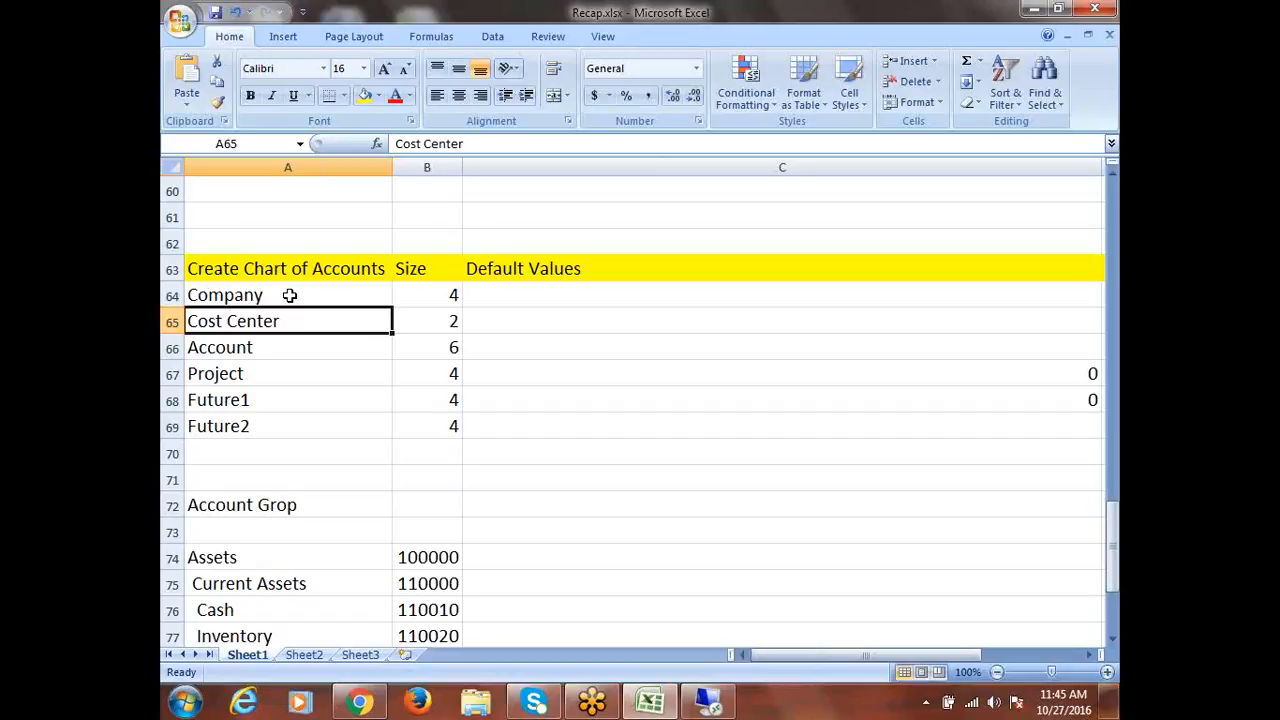
Select the segment names and sizes in Recap, then return to the Oracle session
left_click_drag(289, 295, 440, 436)
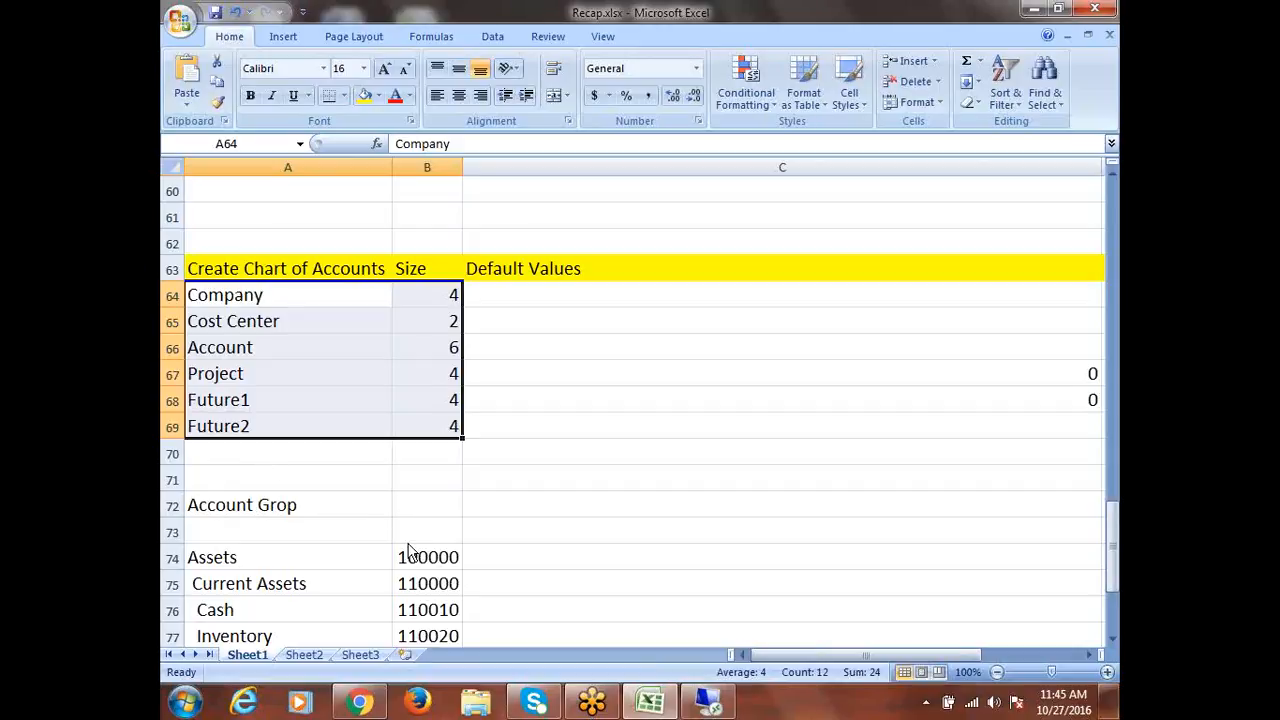
mouse_move(720, 703)
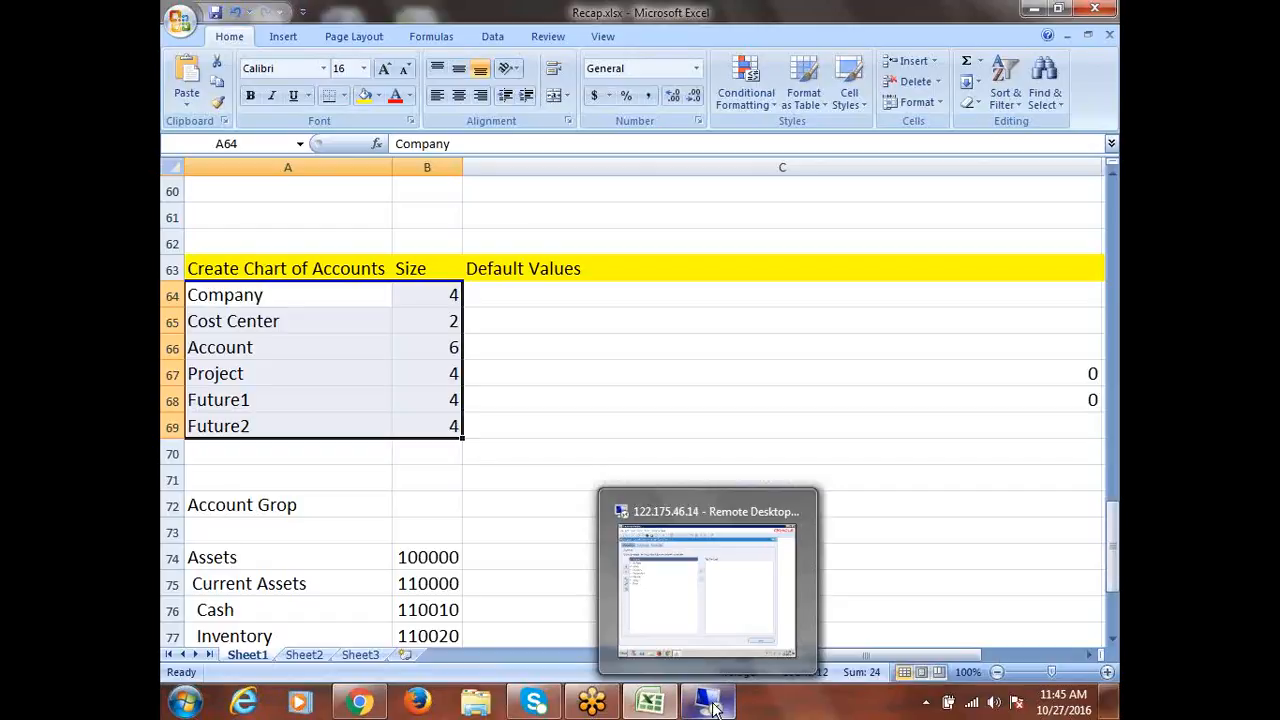
left_click(712, 703)
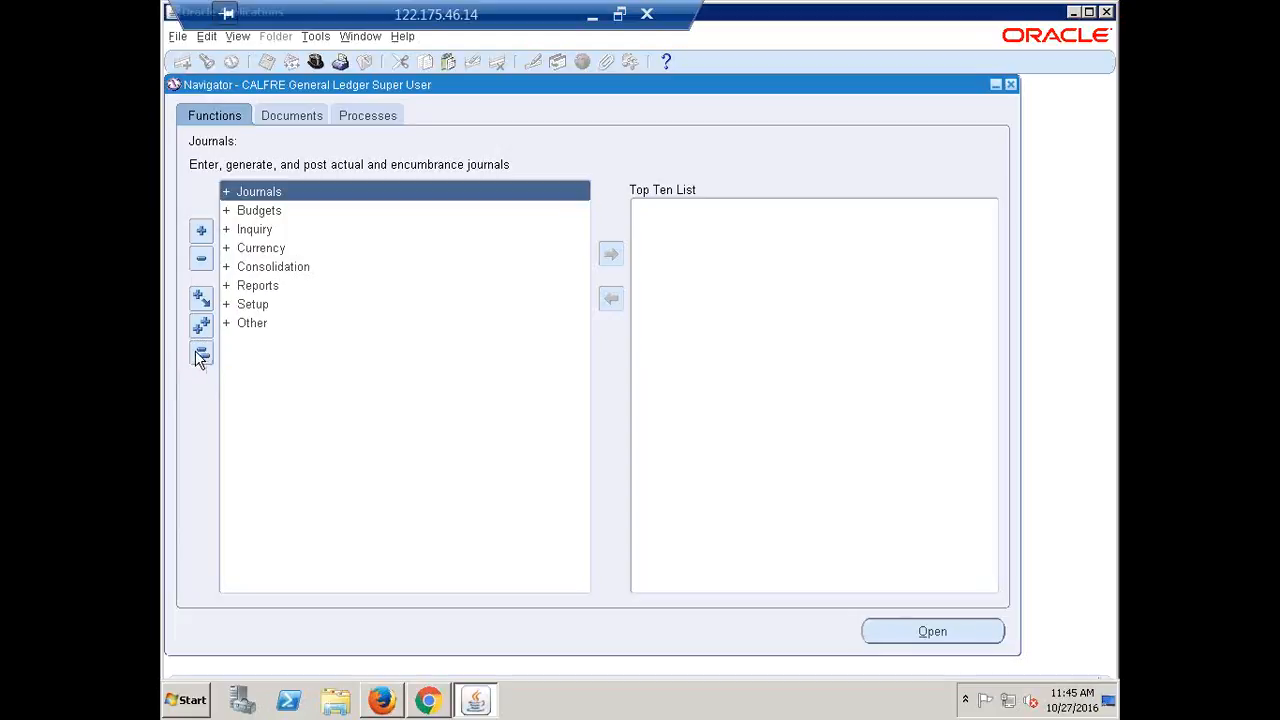
Open Key Flexfield Segments under Setup > Financials > Flexfields and find the General Ledger Accounting Flexfield
left_click(247, 310)
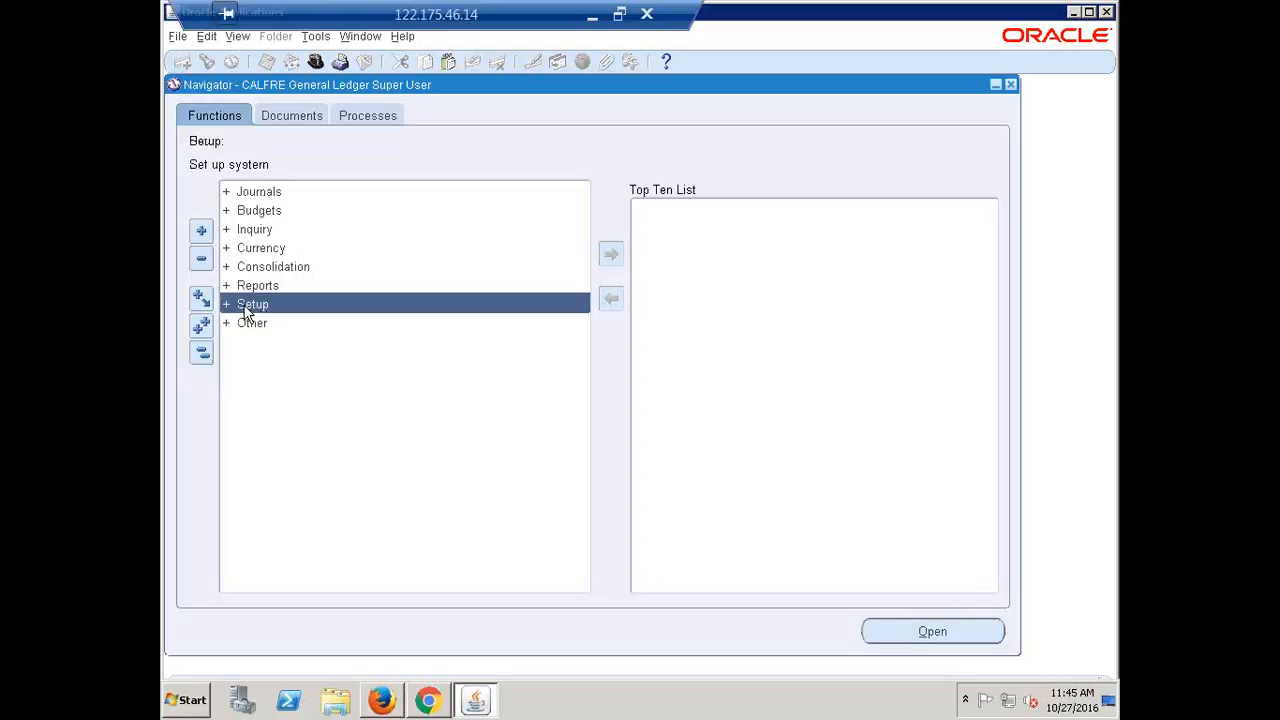
key("Return")
key("Return")
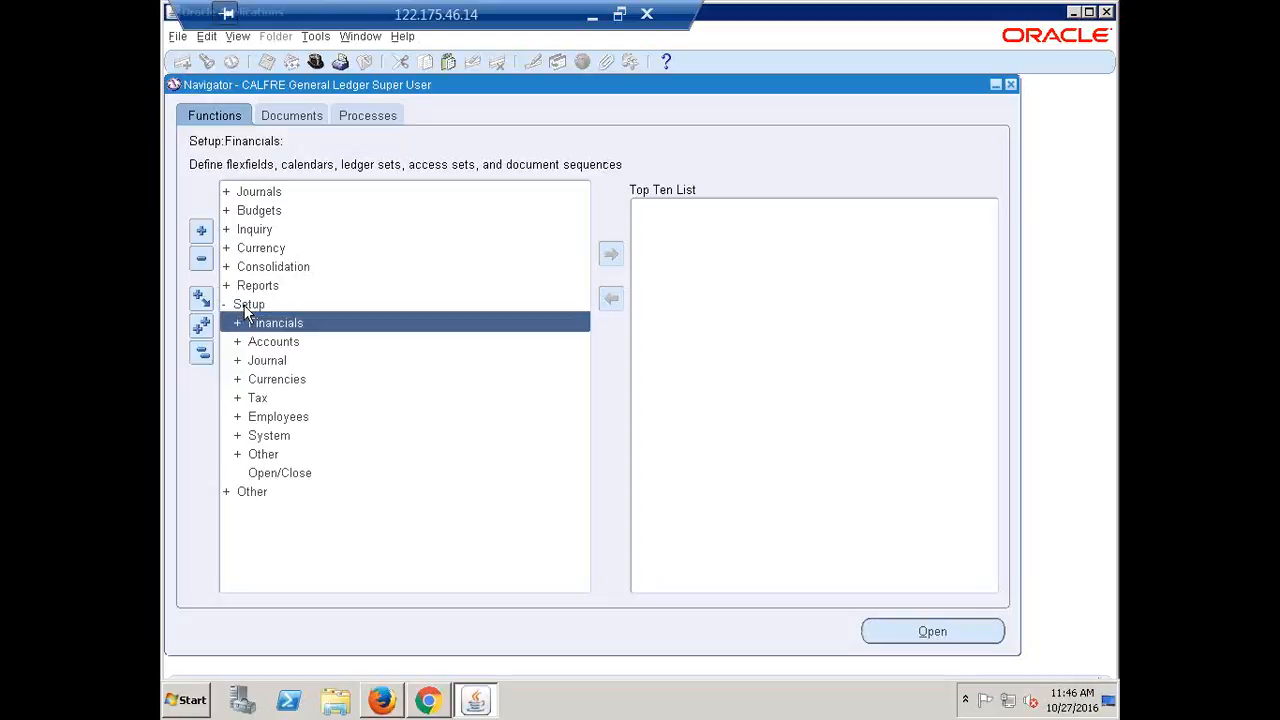
key("Return")
key("Return")
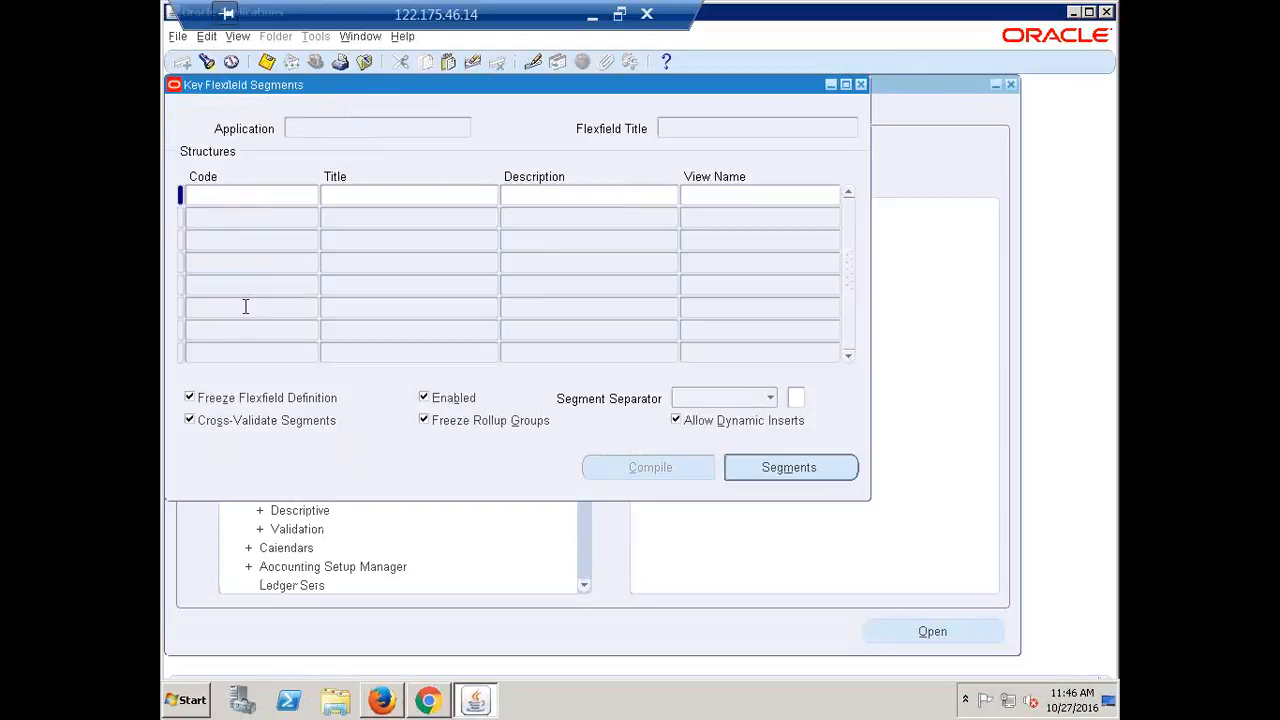
key("alt+v")
type("f")
type("general Ledger%")
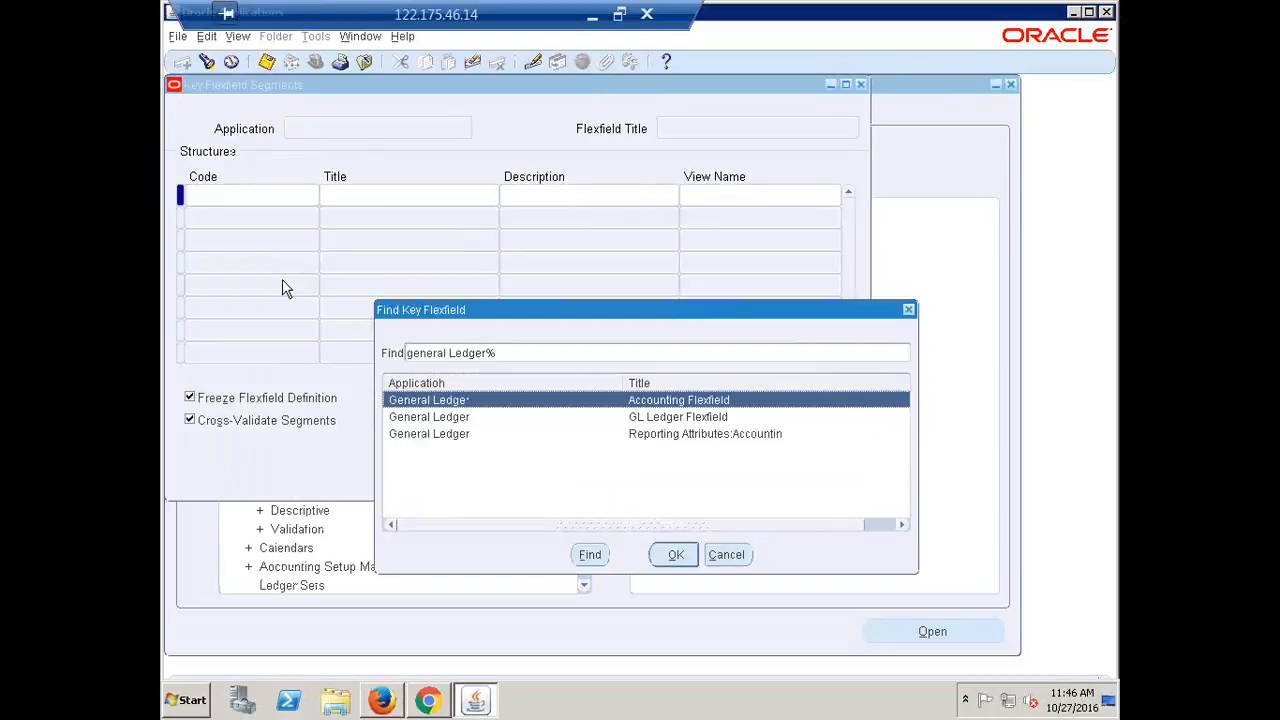
key("Return")
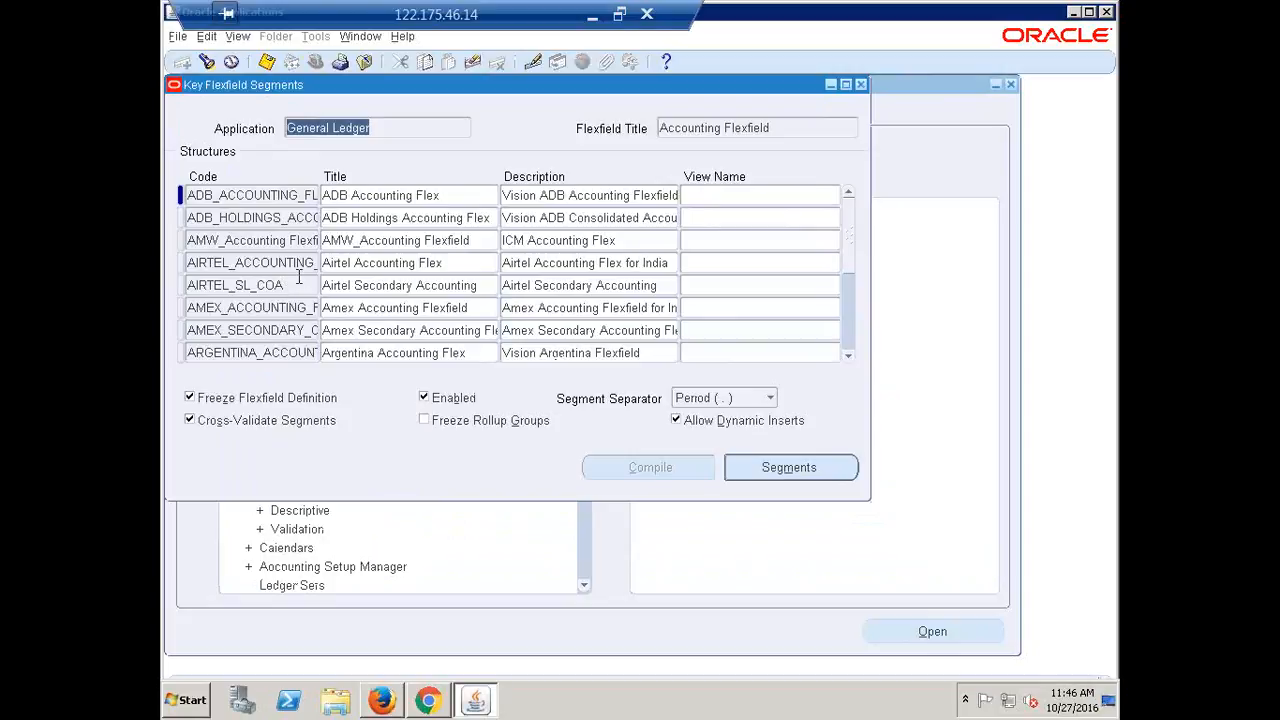
Search the structures for 'ca' to bring up the CALFRE Accounting Flexfield structure
left_click(266, 220)
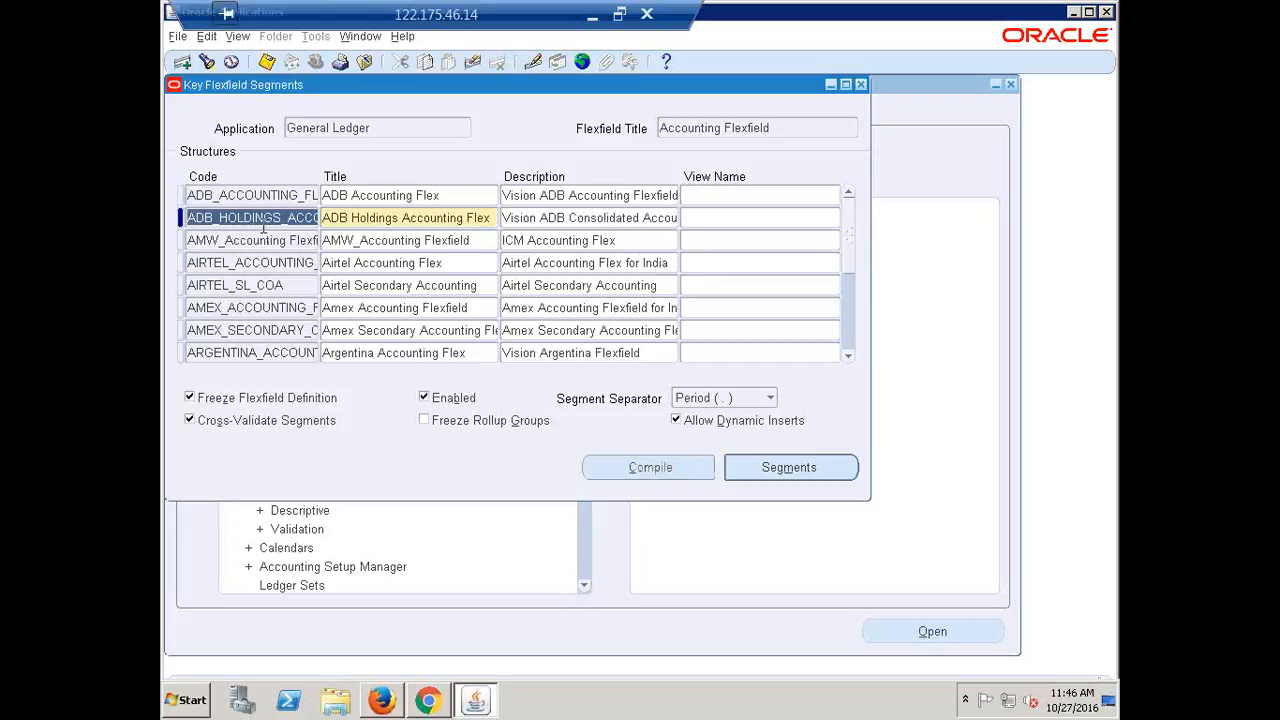
left_click(207, 64)
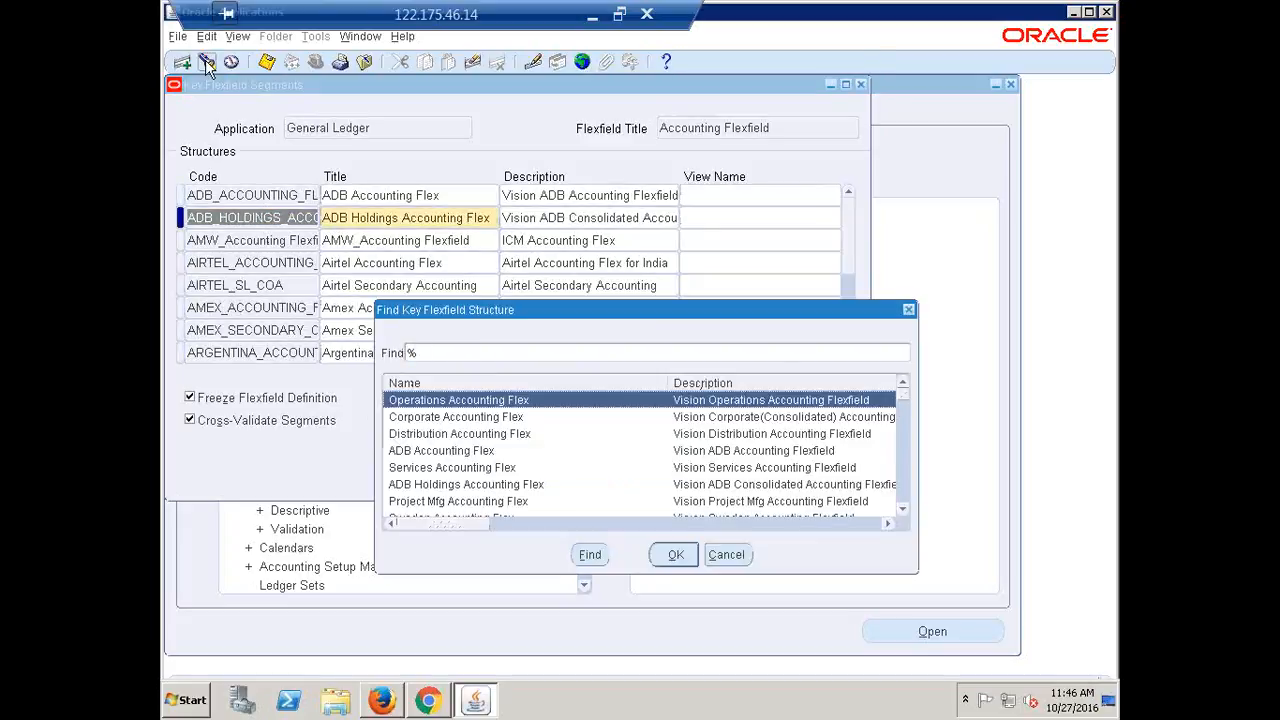
type("ca")
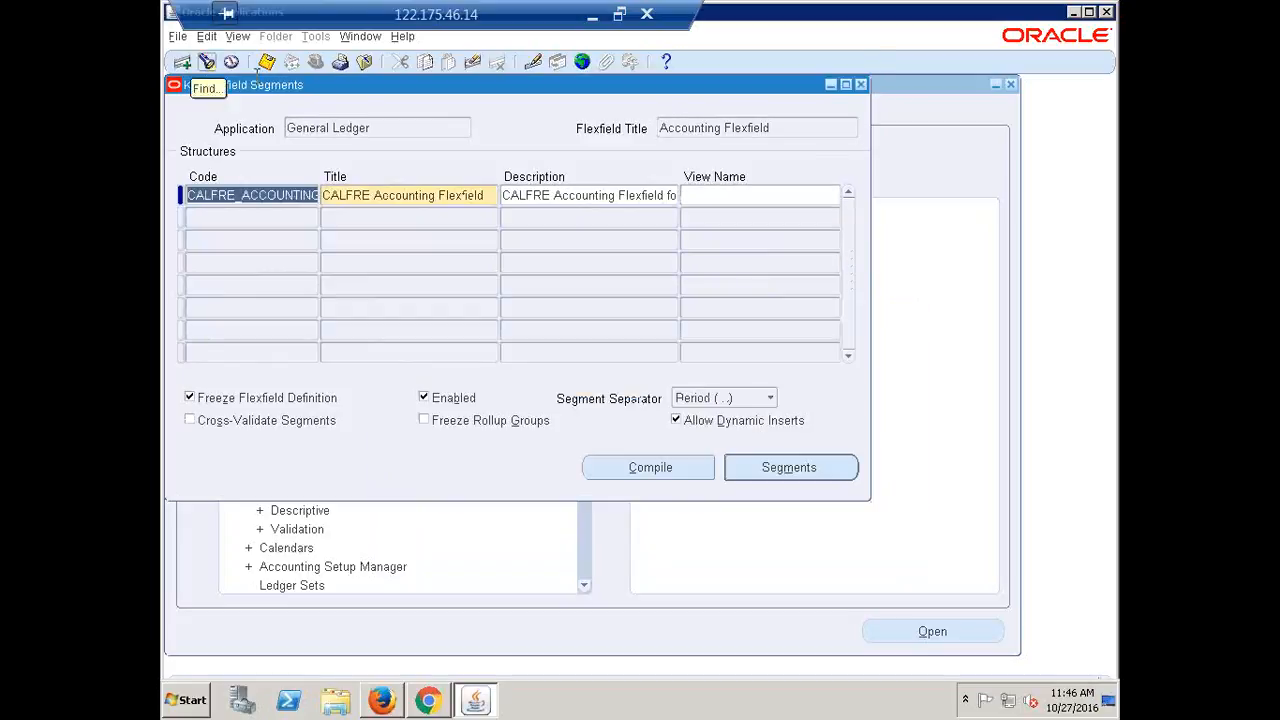
left_click(396, 217)
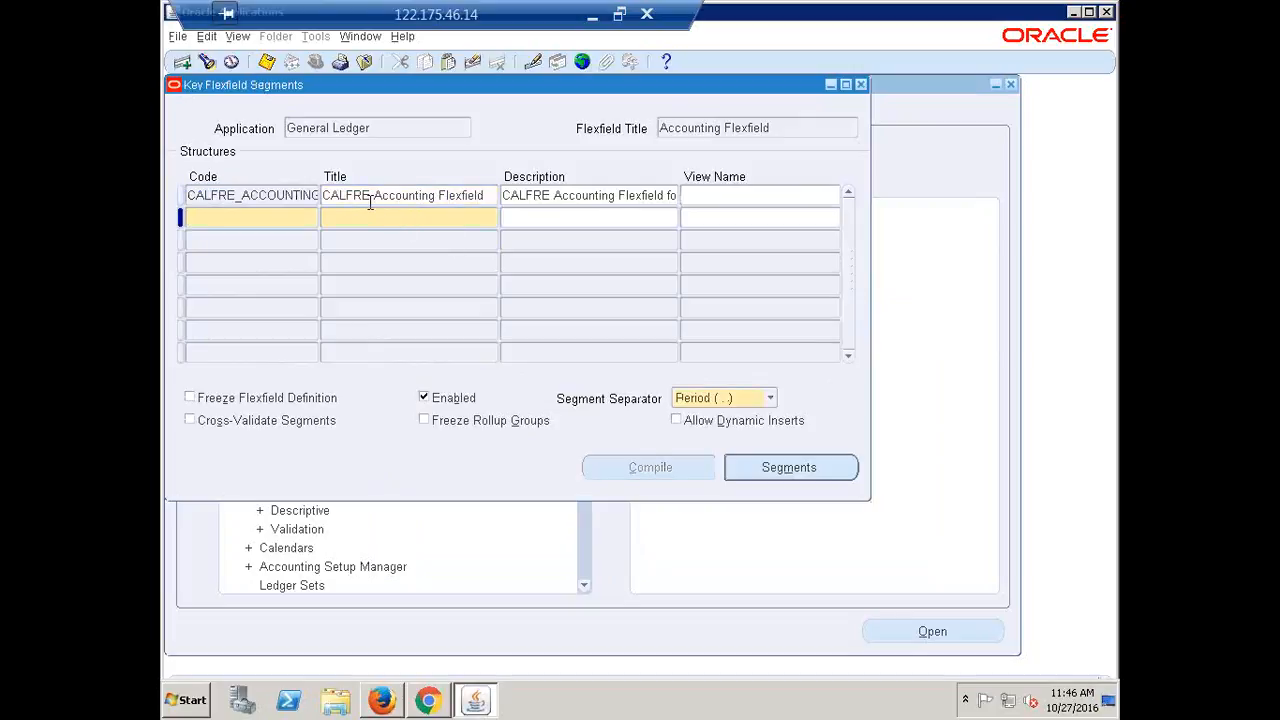
left_click(368, 197)
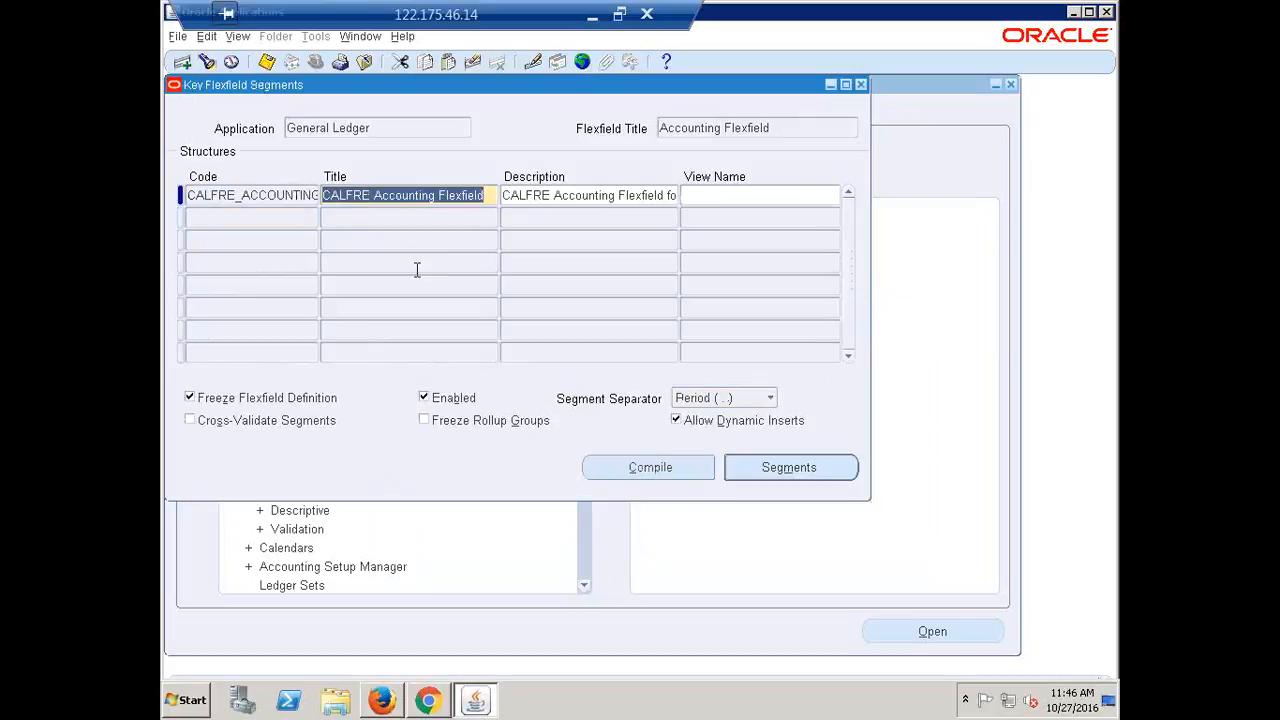
View the CALFRE Segments Summary, close it, then uncheck Freeze Flexfield Definition
left_click(799, 470)
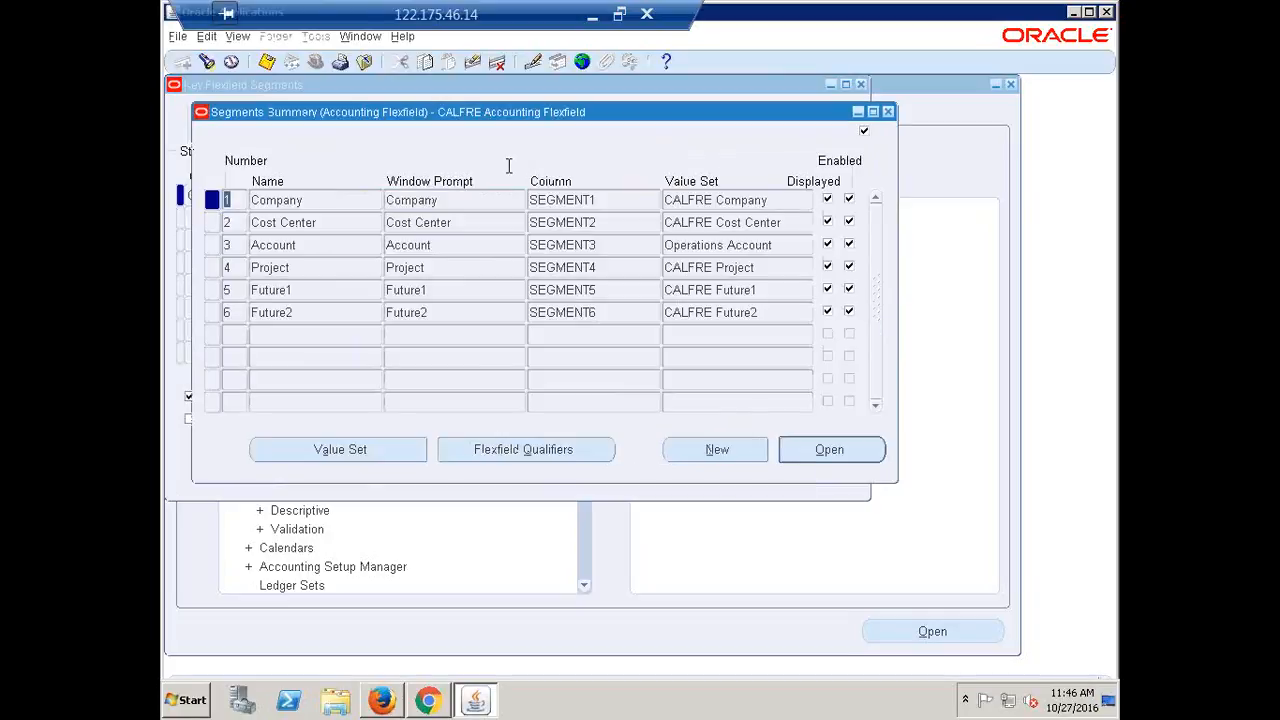
left_click(457, 199)
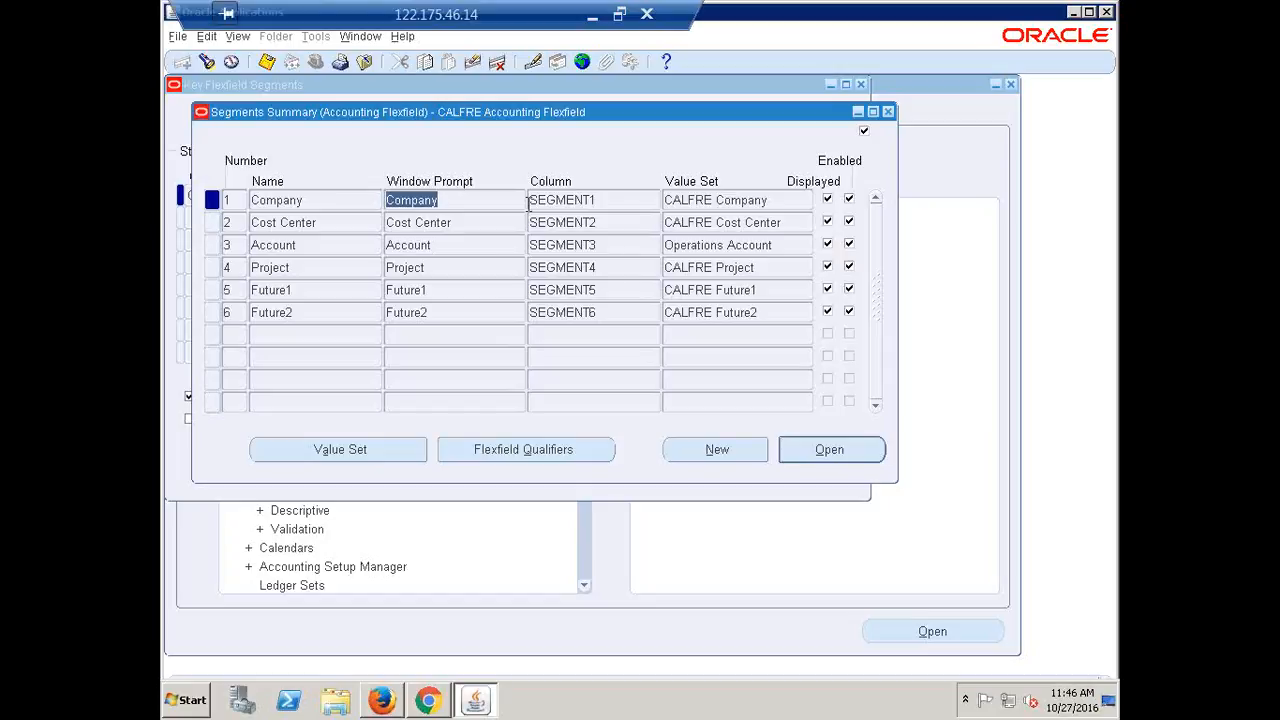
left_click(889, 112)
left_click(190, 398)
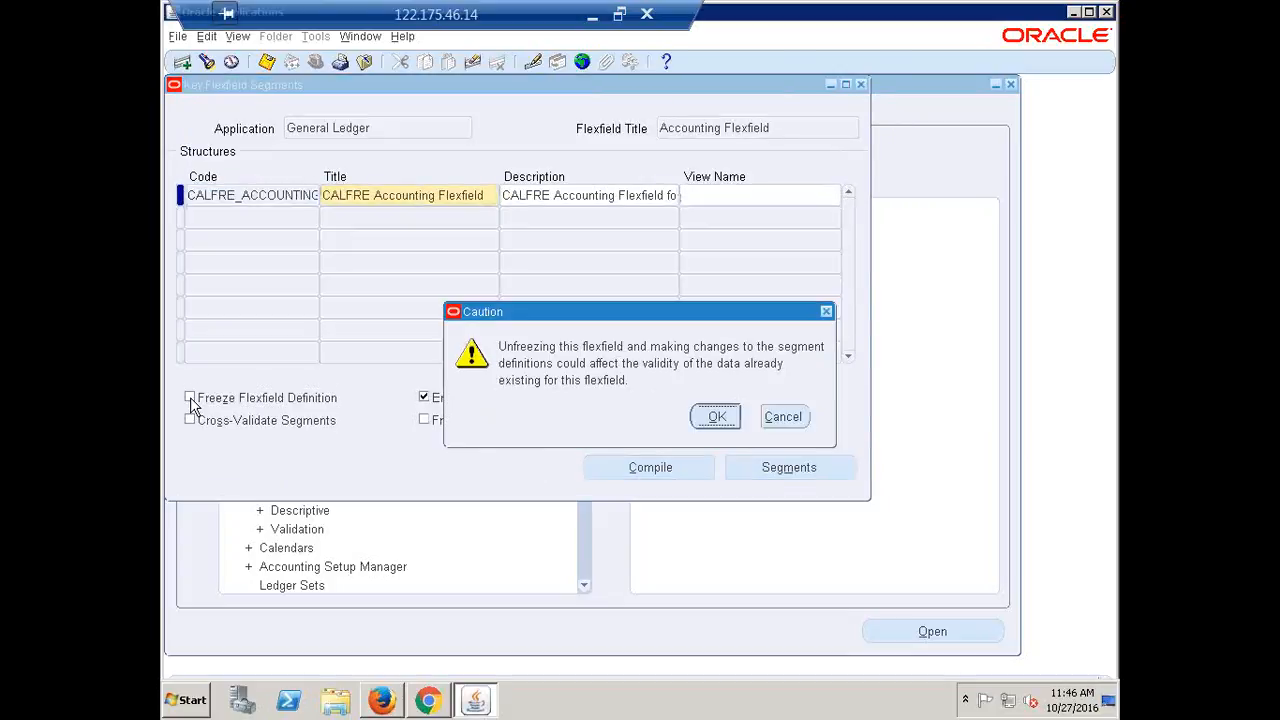
Accept the unfreeze caution, reopen the Segments Summary and select the Company segment row
left_click(716, 416)
left_click(786, 470)
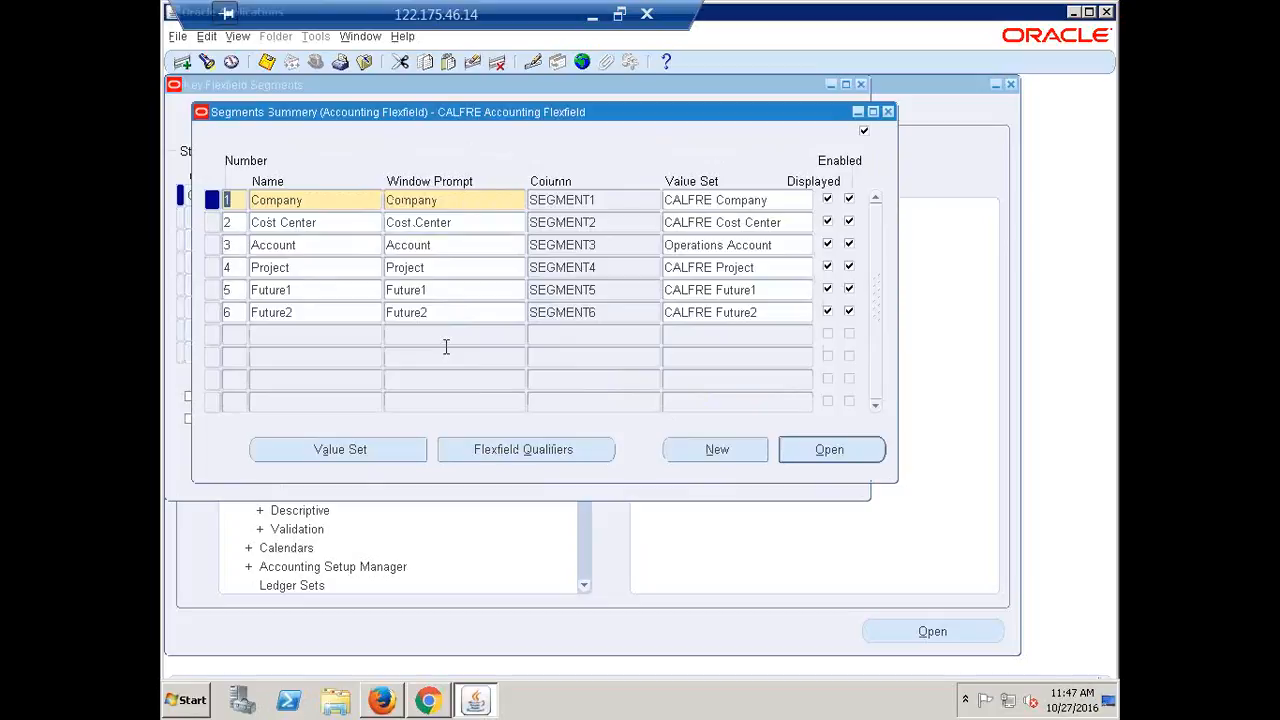
double_click(336, 200)
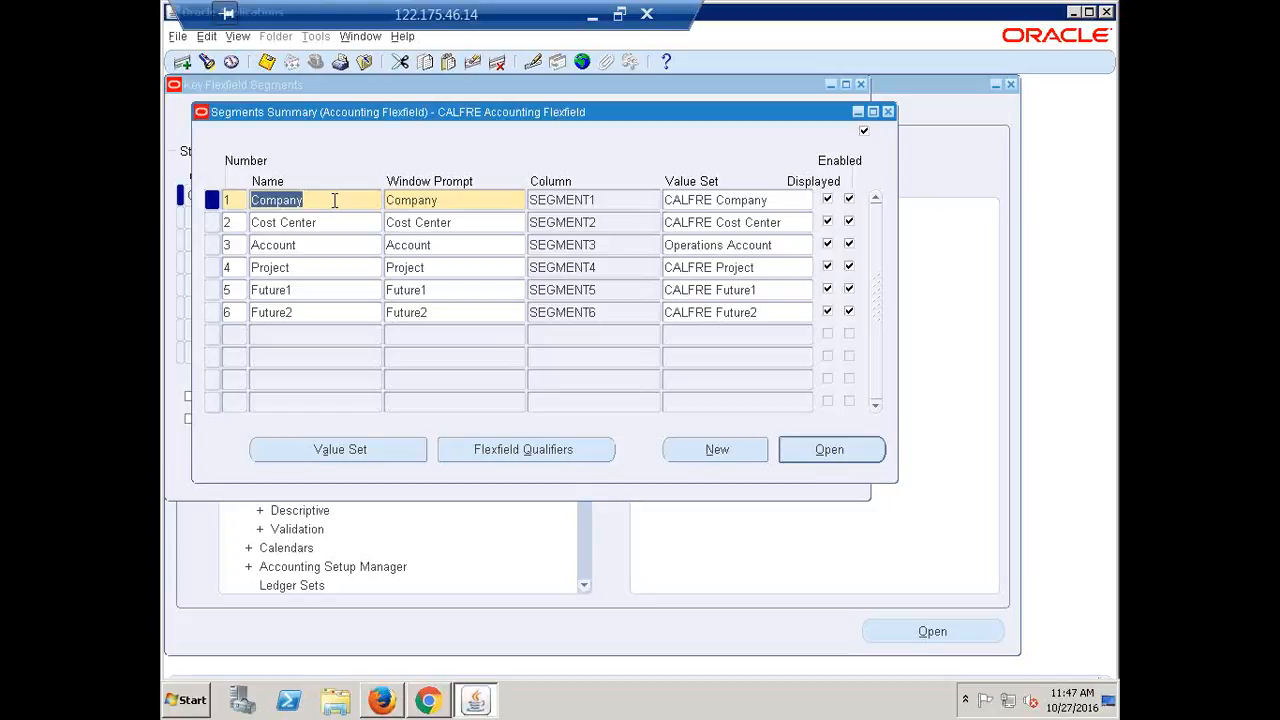
left_click(335, 200)
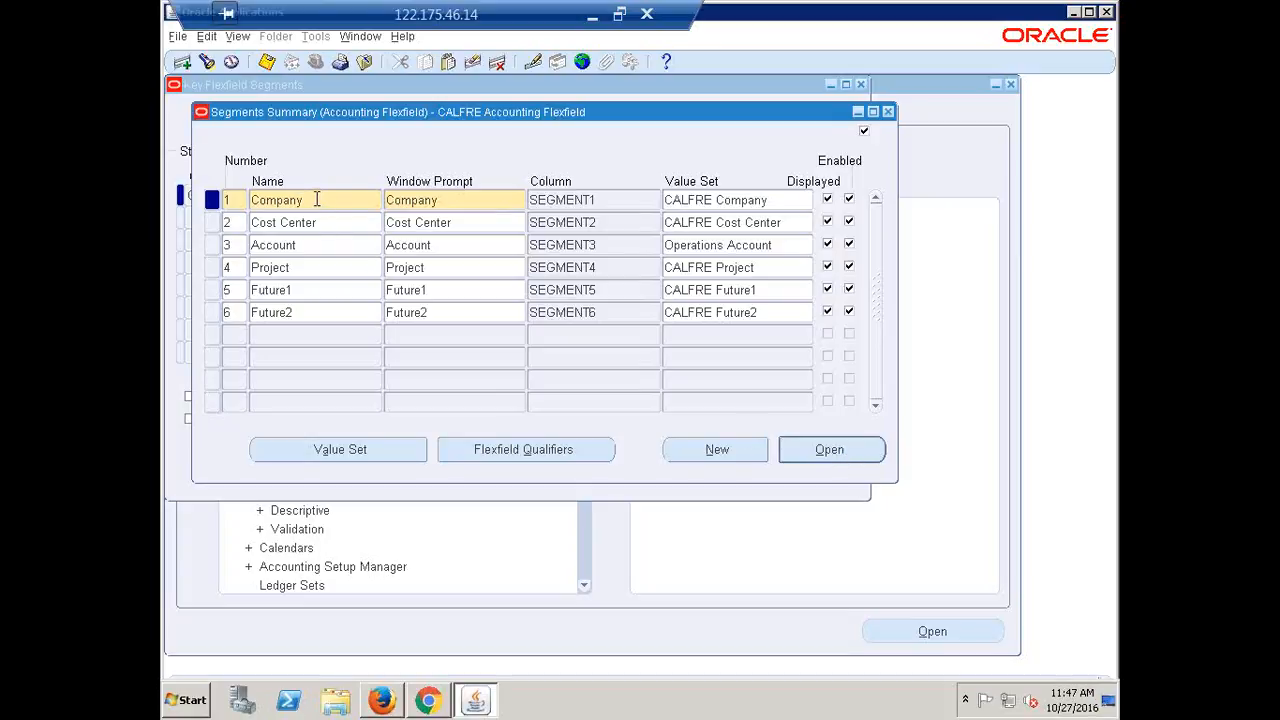
left_click_drag(316, 199, 200, 178)
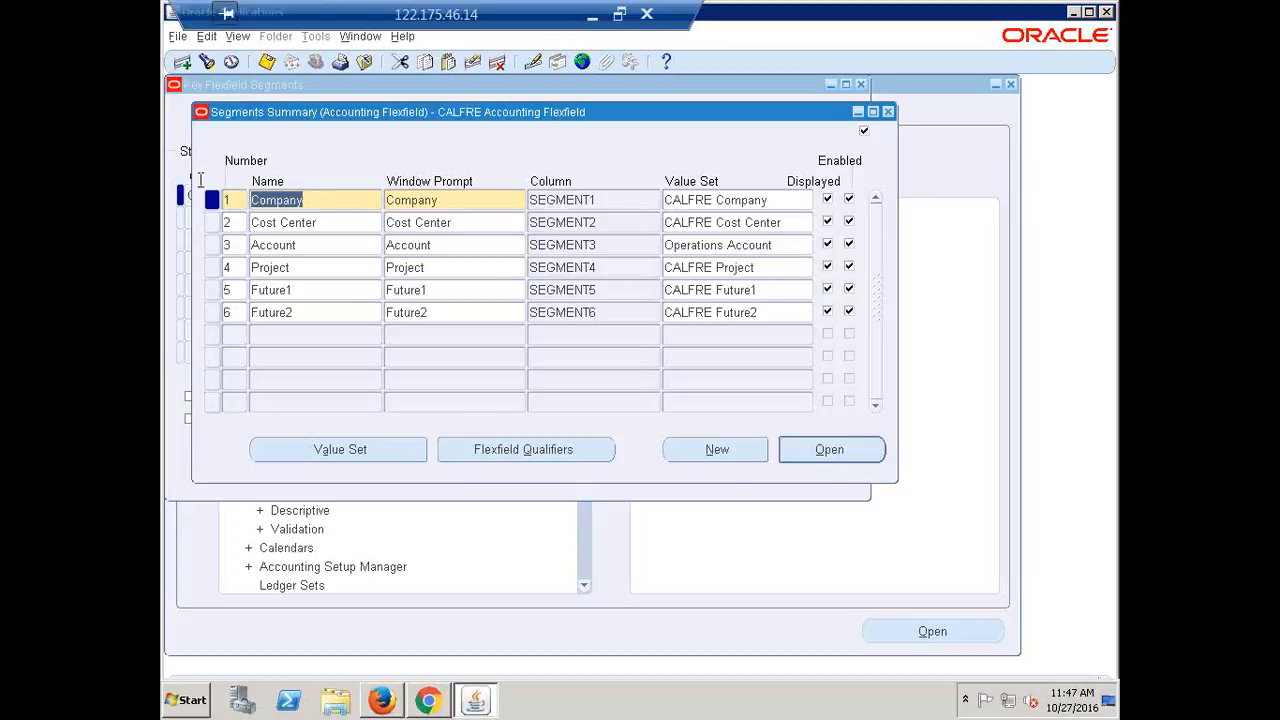
left_click(326, 202)
left_click_drag(326, 202, 234, 198)
left_click(348, 200)
left_click_drag(348, 200, 254, 197)
left_click(312, 202)
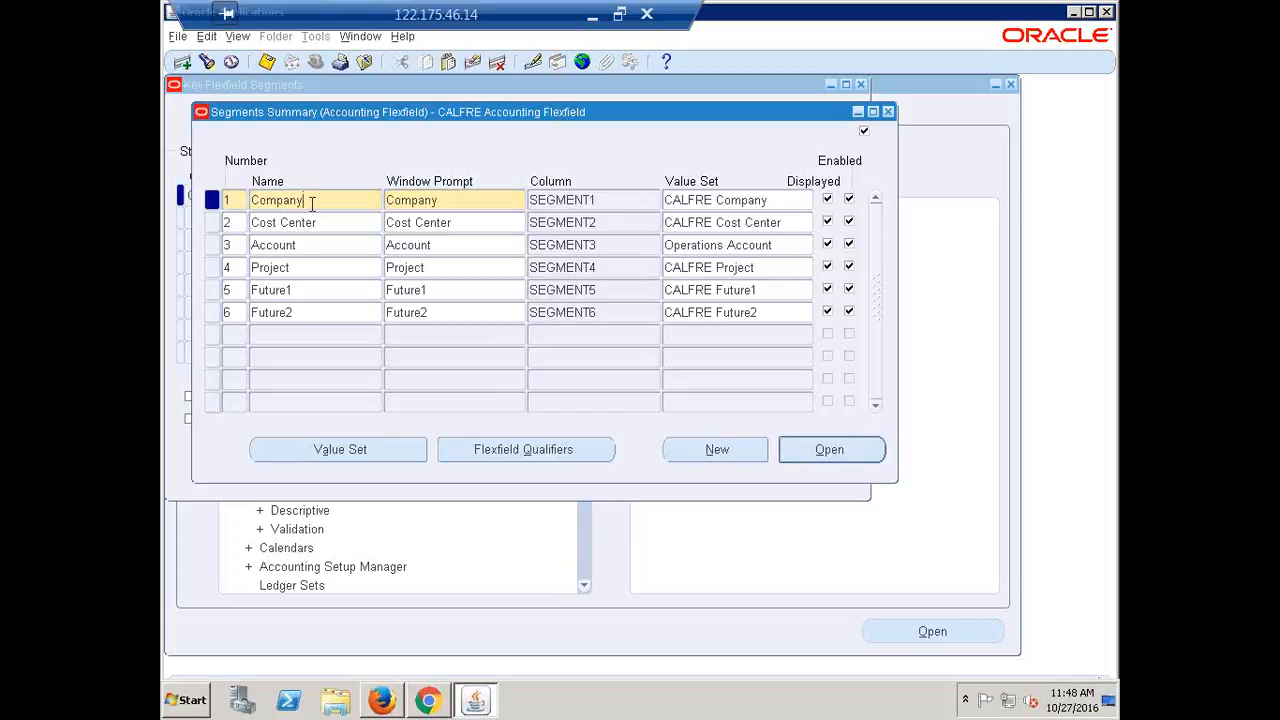
Open the Company segment's details, showing column SEGMENT1, number 1 and value set CALFRE Company
left_click(826, 456)
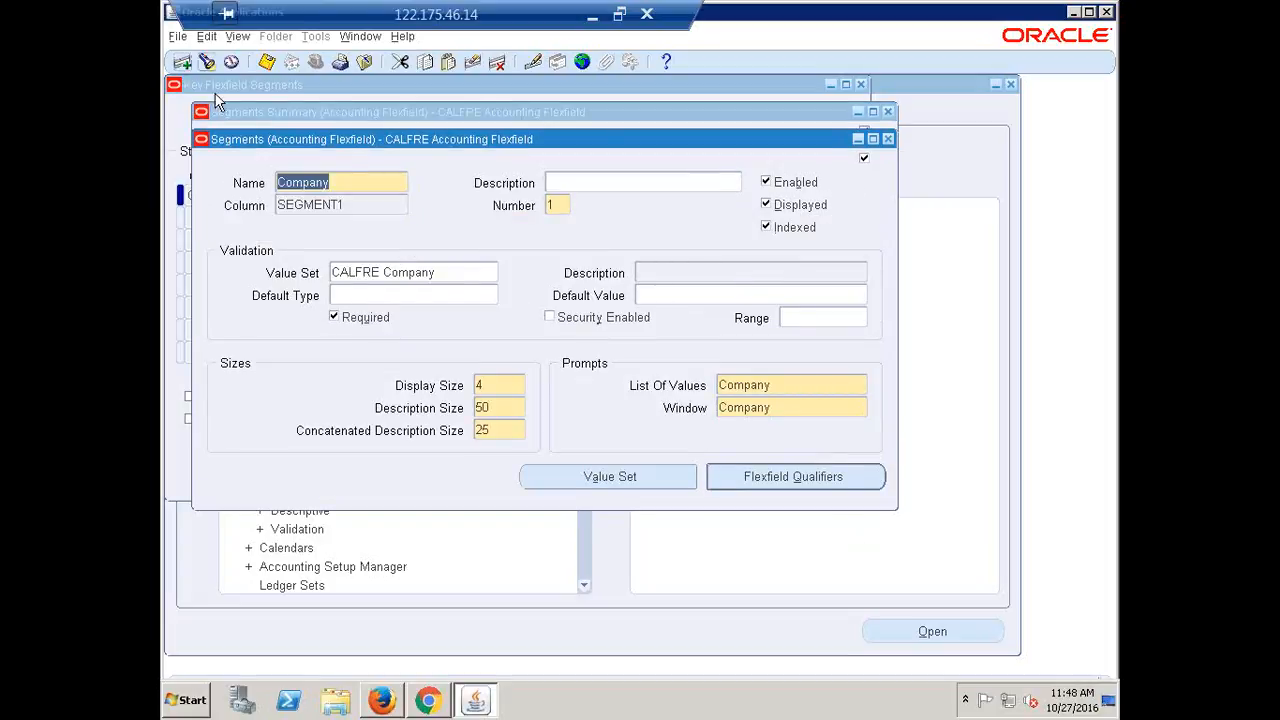
left_click(345, 185)
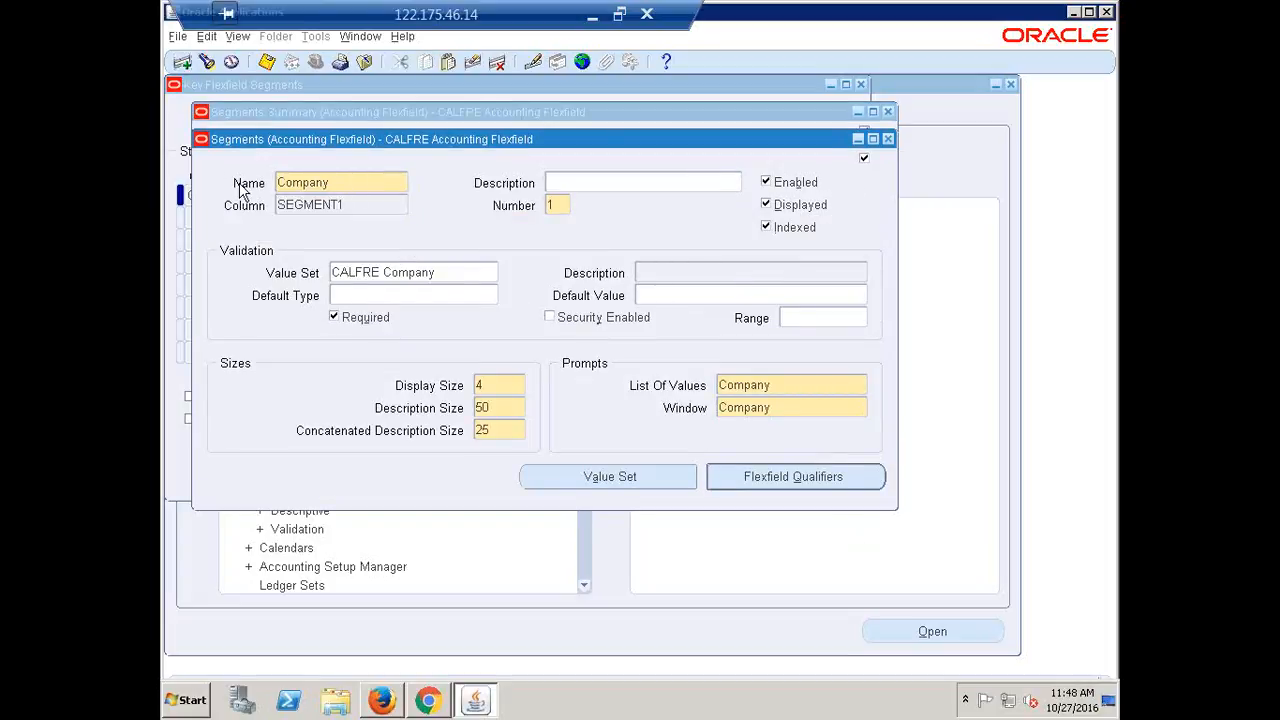
left_click_drag(332, 183, 248, 184)
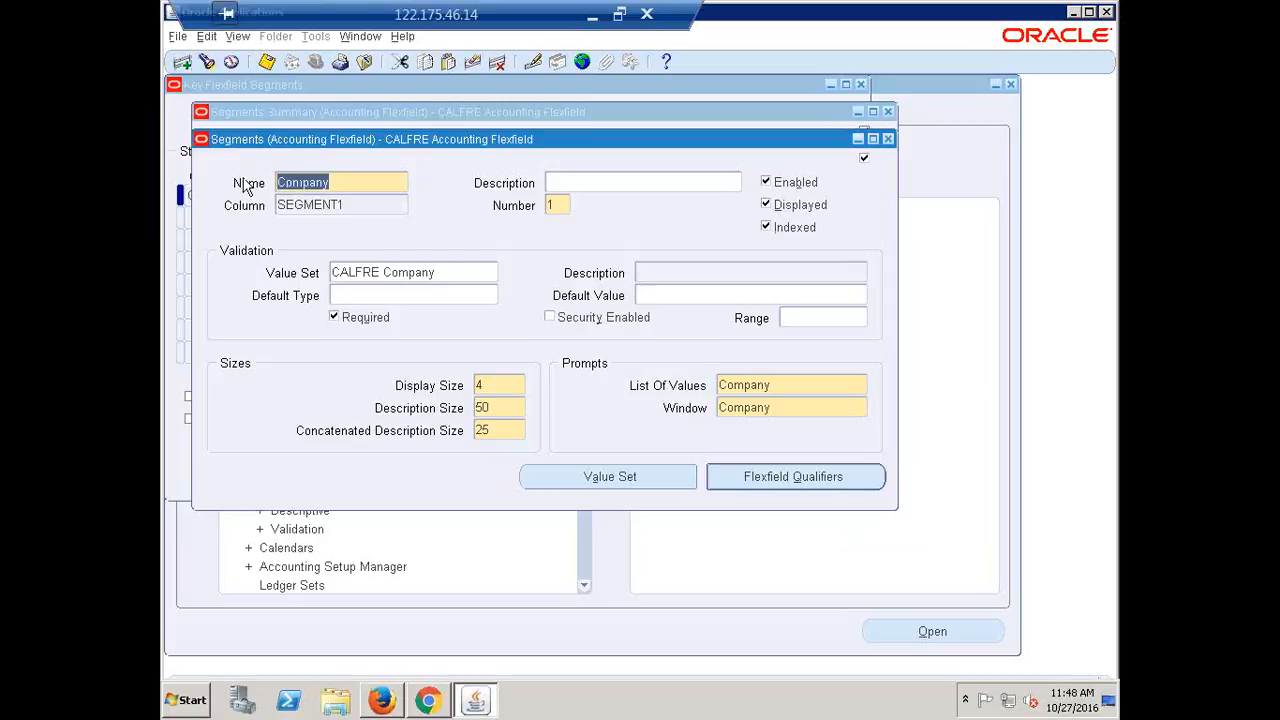
double_click(352, 208)
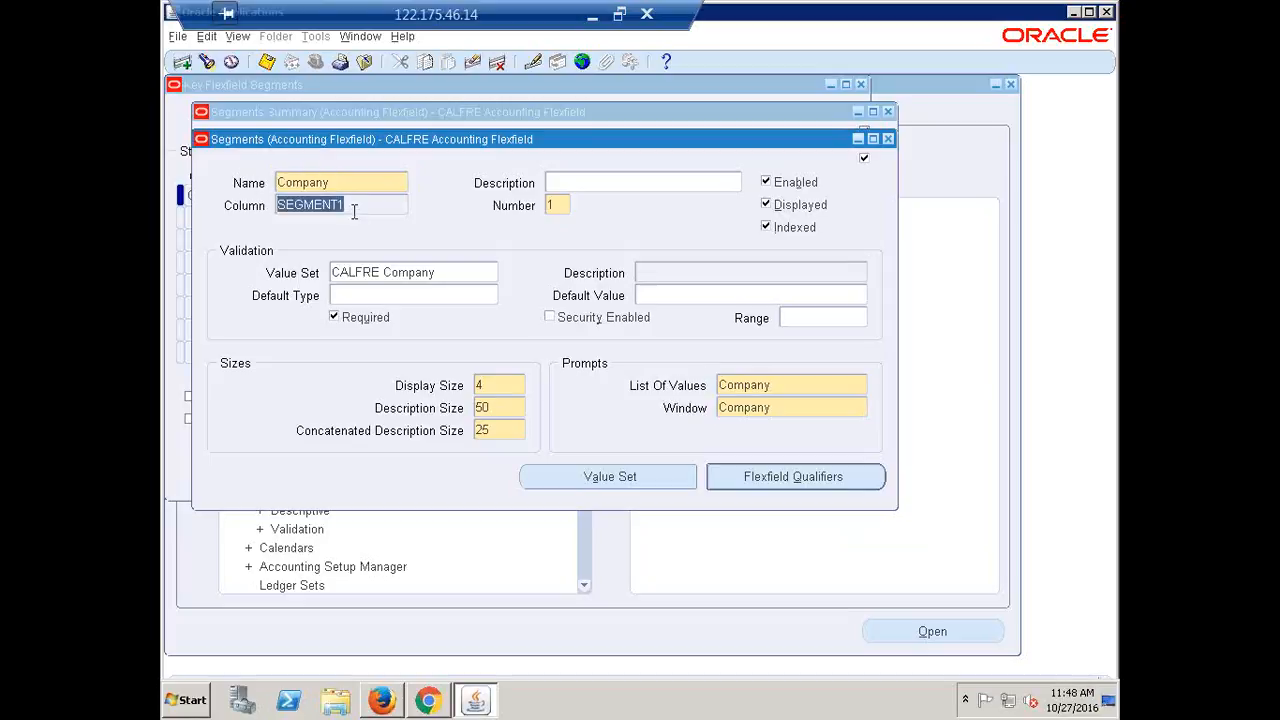
double_click(552, 203)
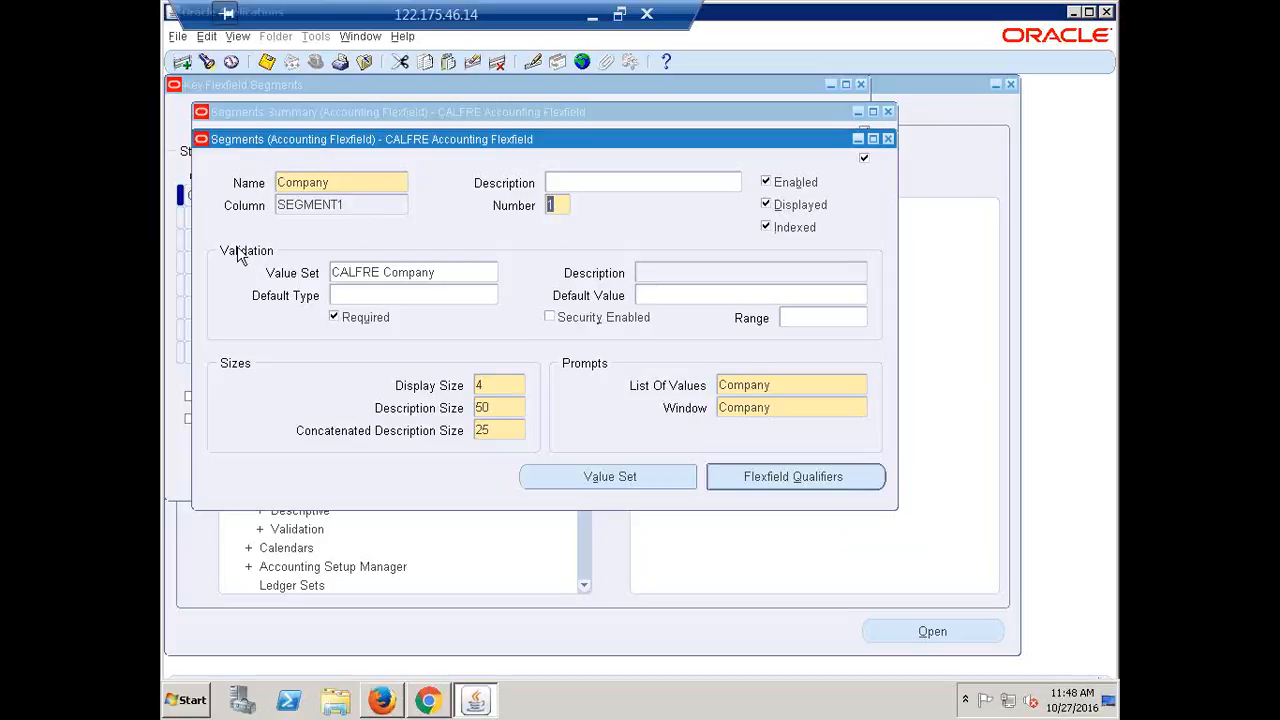
double_click(445, 269)
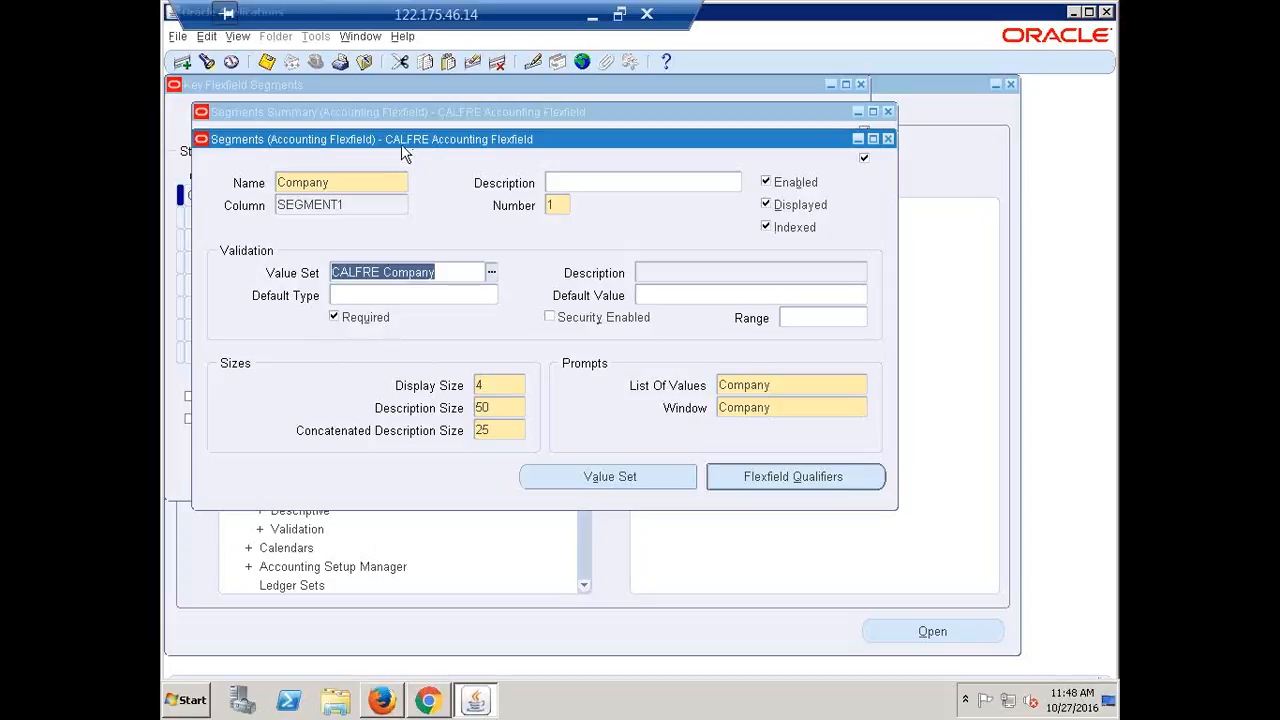
Toggle Company's Required setting off and back on, and check display size 4 and description size 50
left_click_drag(401, 144, 536, 181)
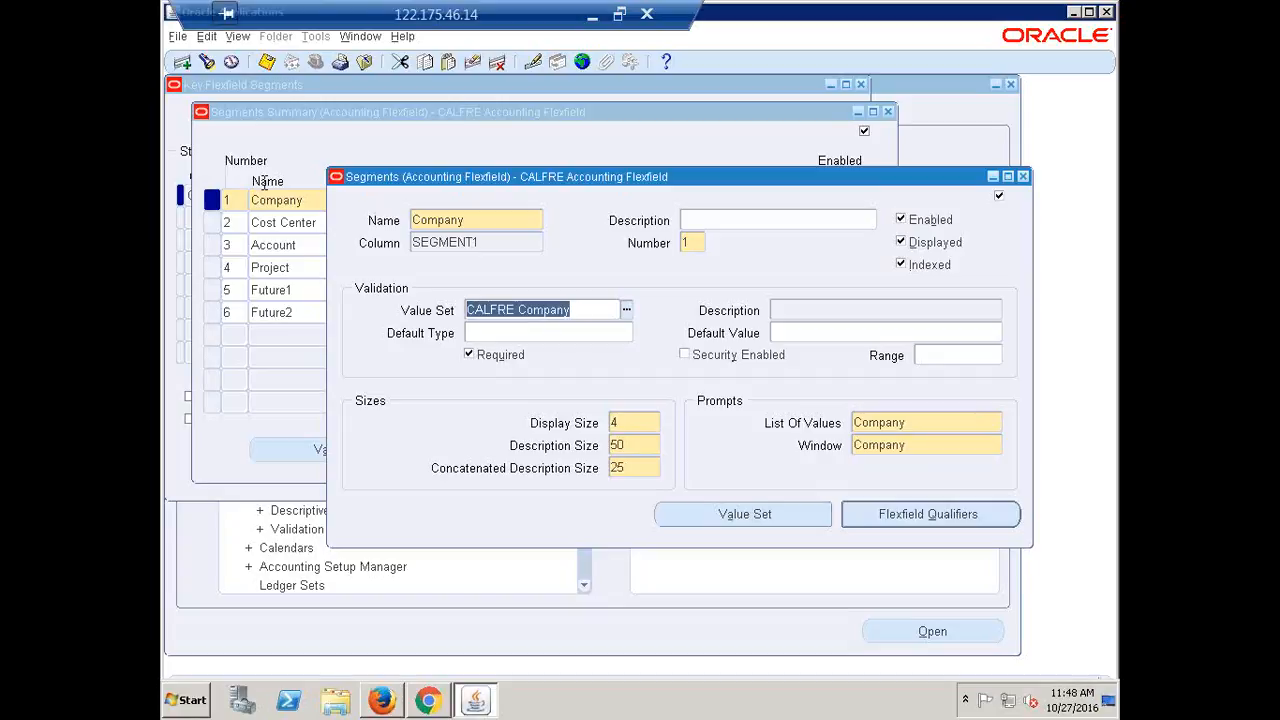
left_click(470, 356)
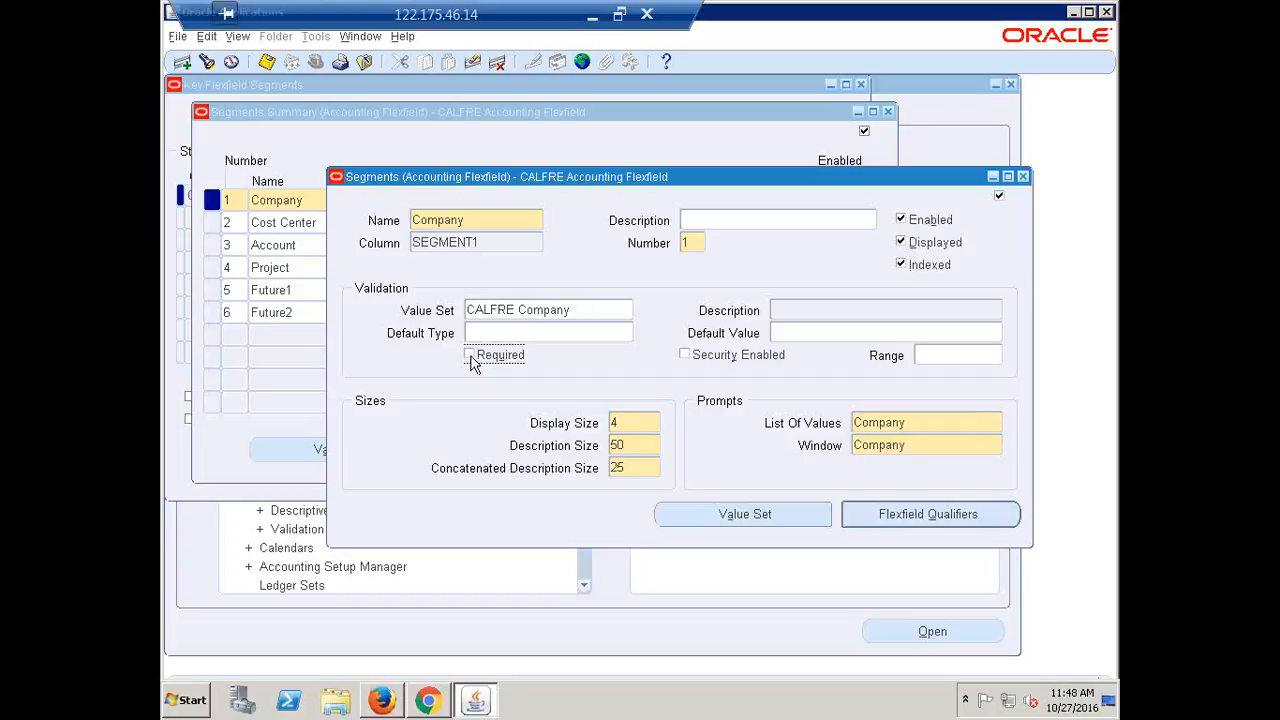
left_click(471, 358)
left_click(642, 424)
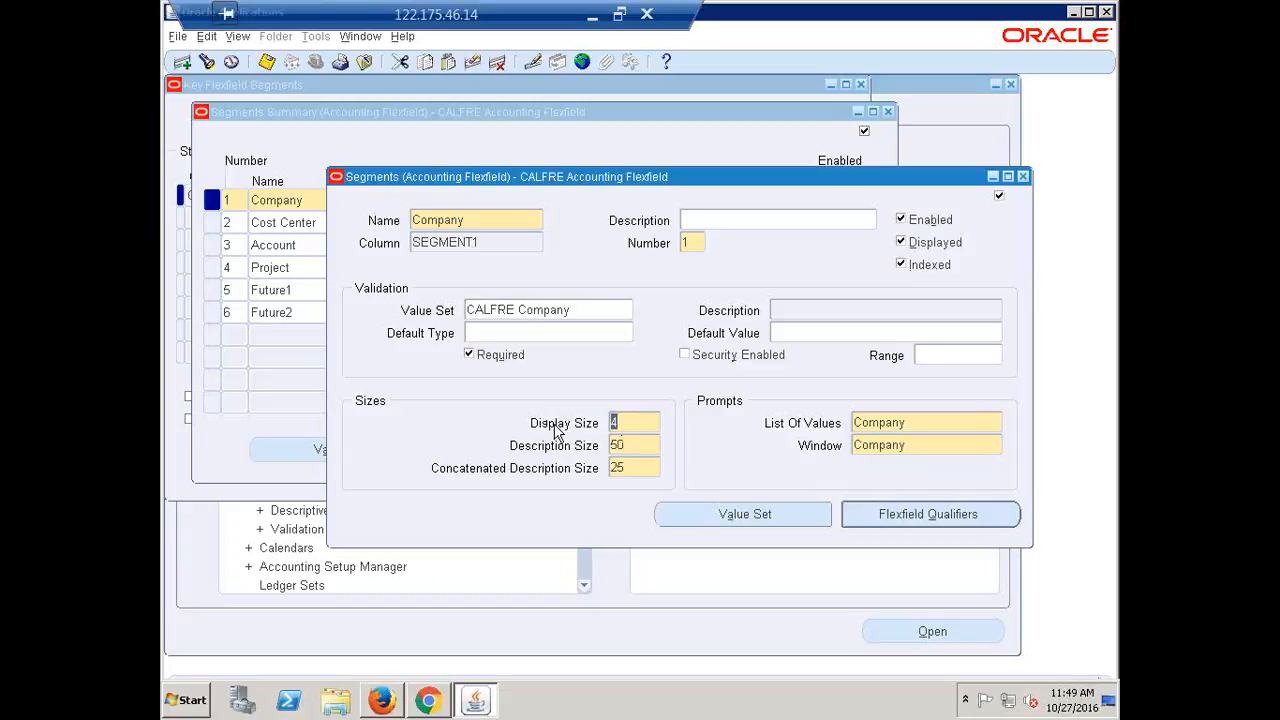
left_click(631, 444)
Set the Company segment's default type to Constant with default value 1000 and save
left_click(494, 331)
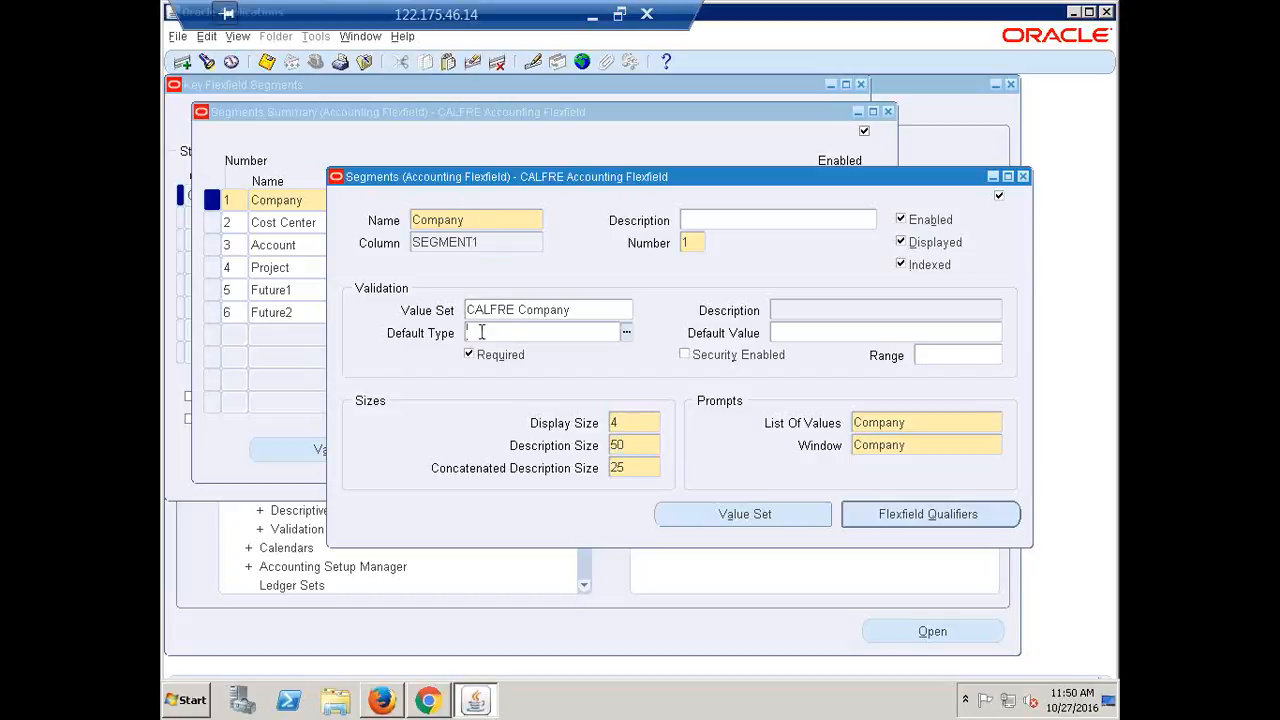
left_click(626, 332)
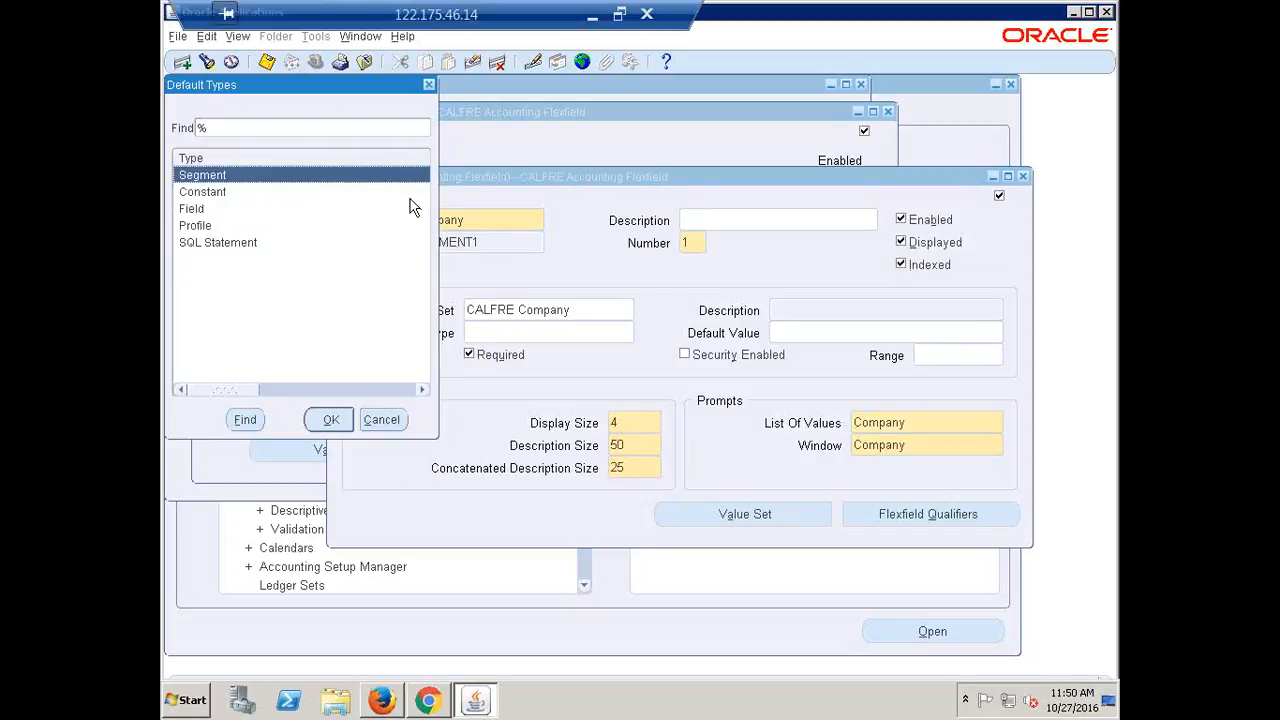
left_click(211, 191)
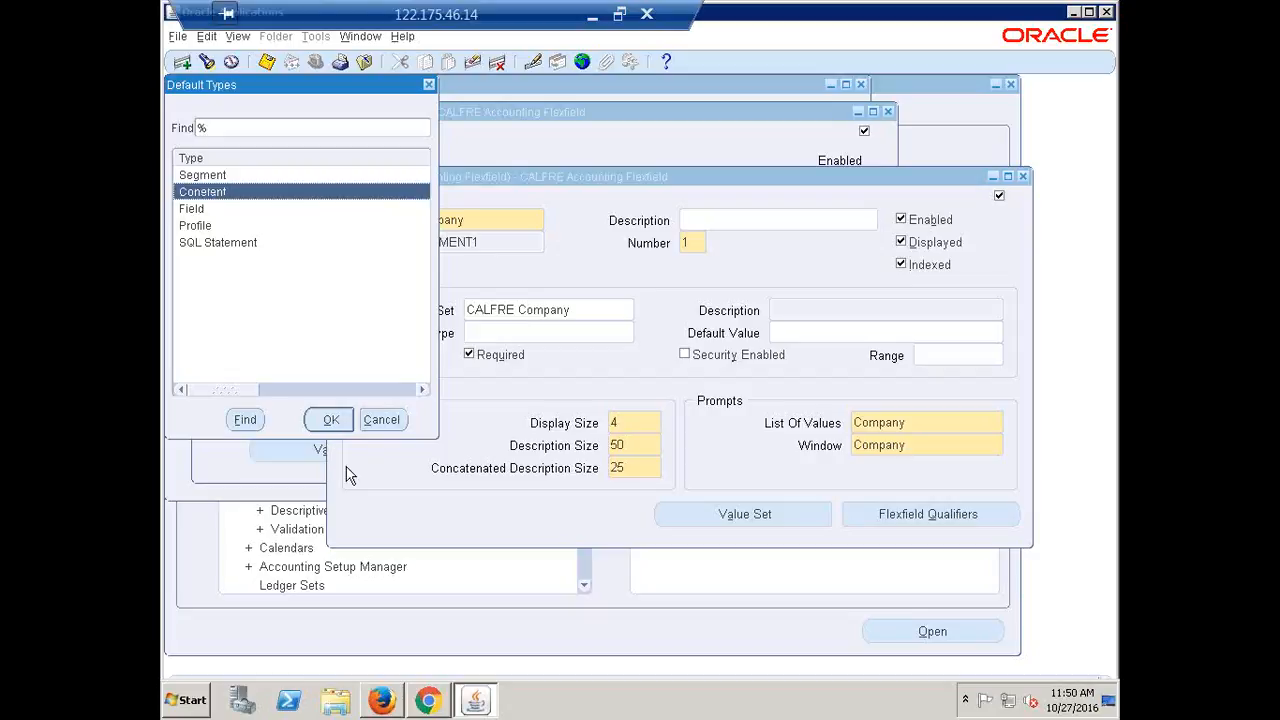
left_click(331, 421)
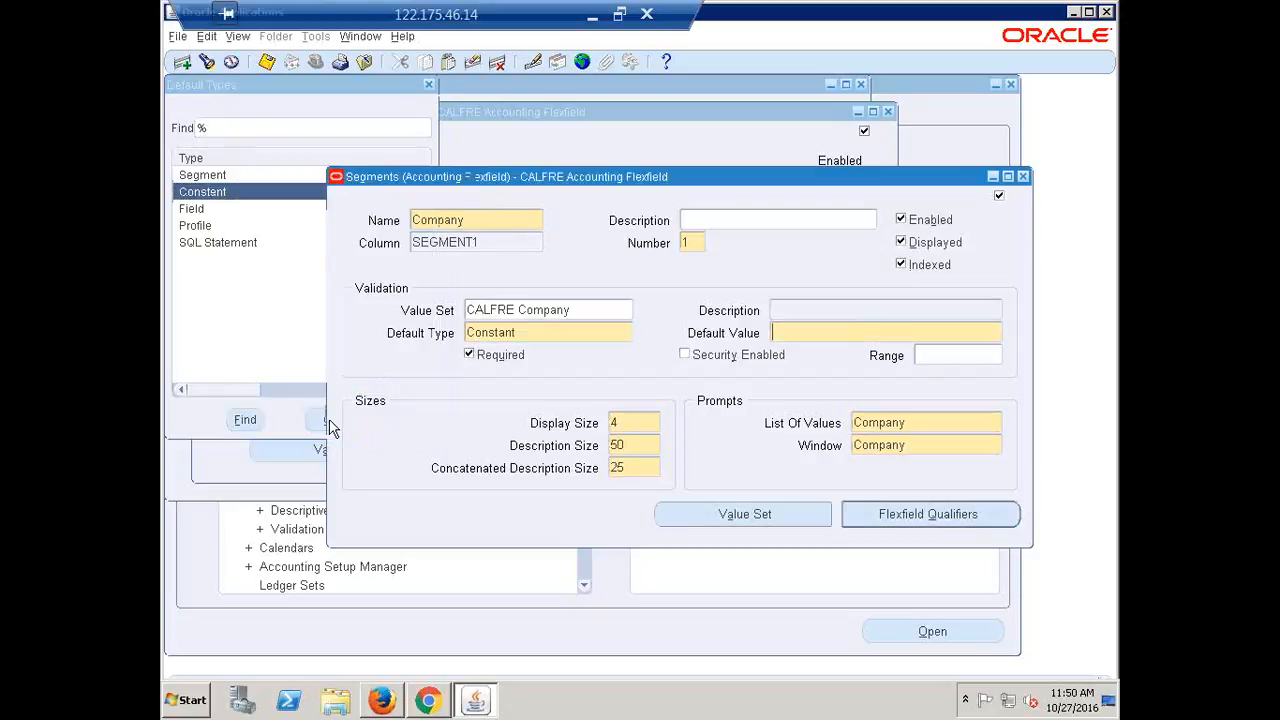
left_click(824, 333)
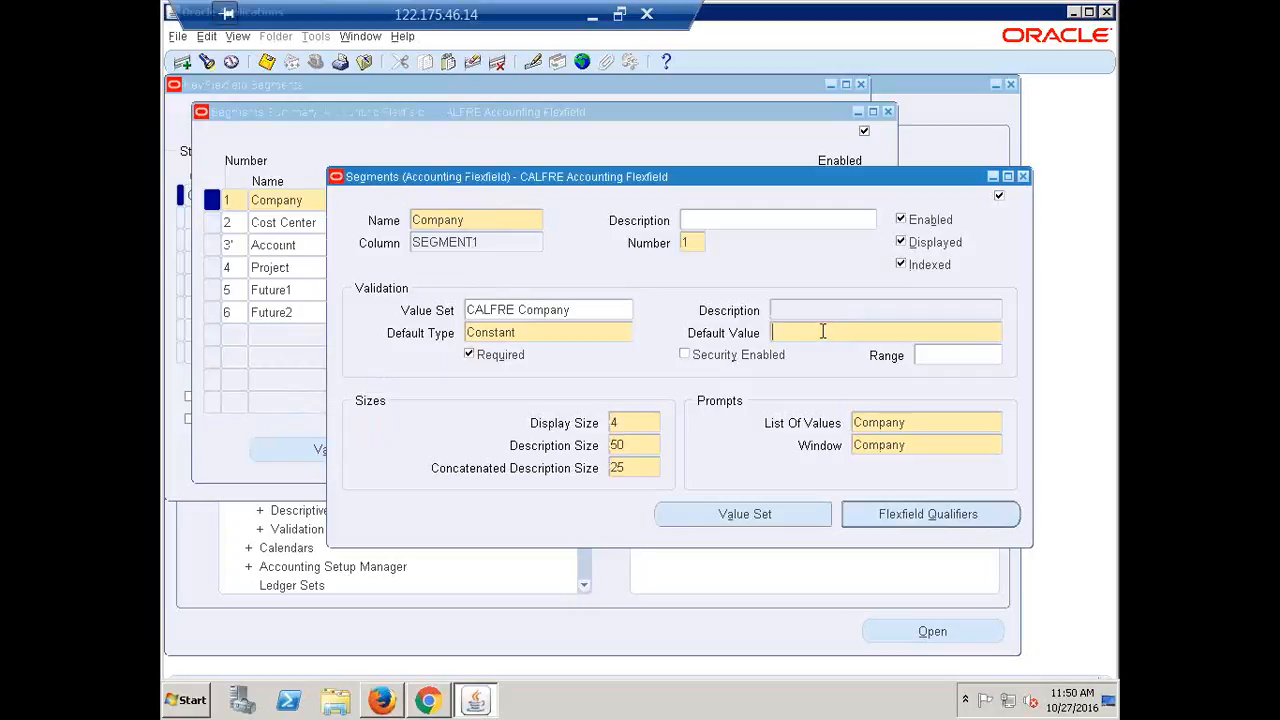
type("1000")
left_click(823, 334)
key("ctrl+s")
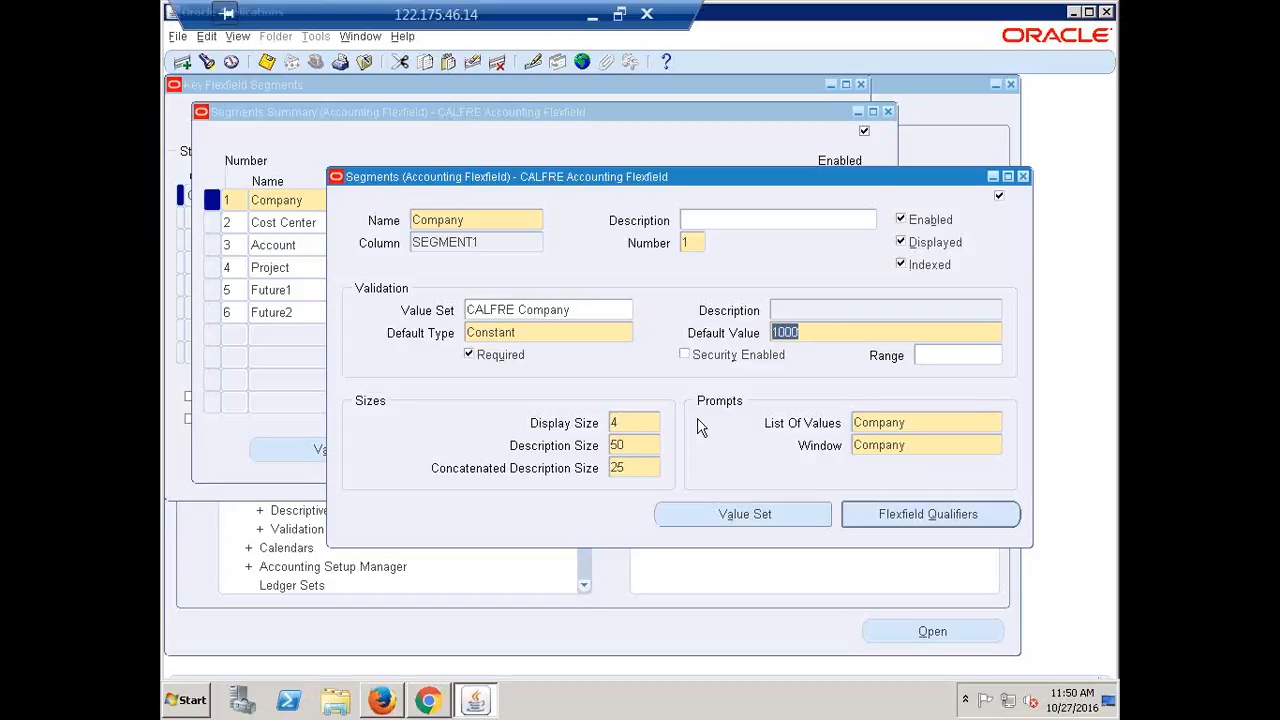
Set the Cost Center segment's default type to Constant with default value 1000, then select Account
left_click(1022, 177)
left_click(349, 222)
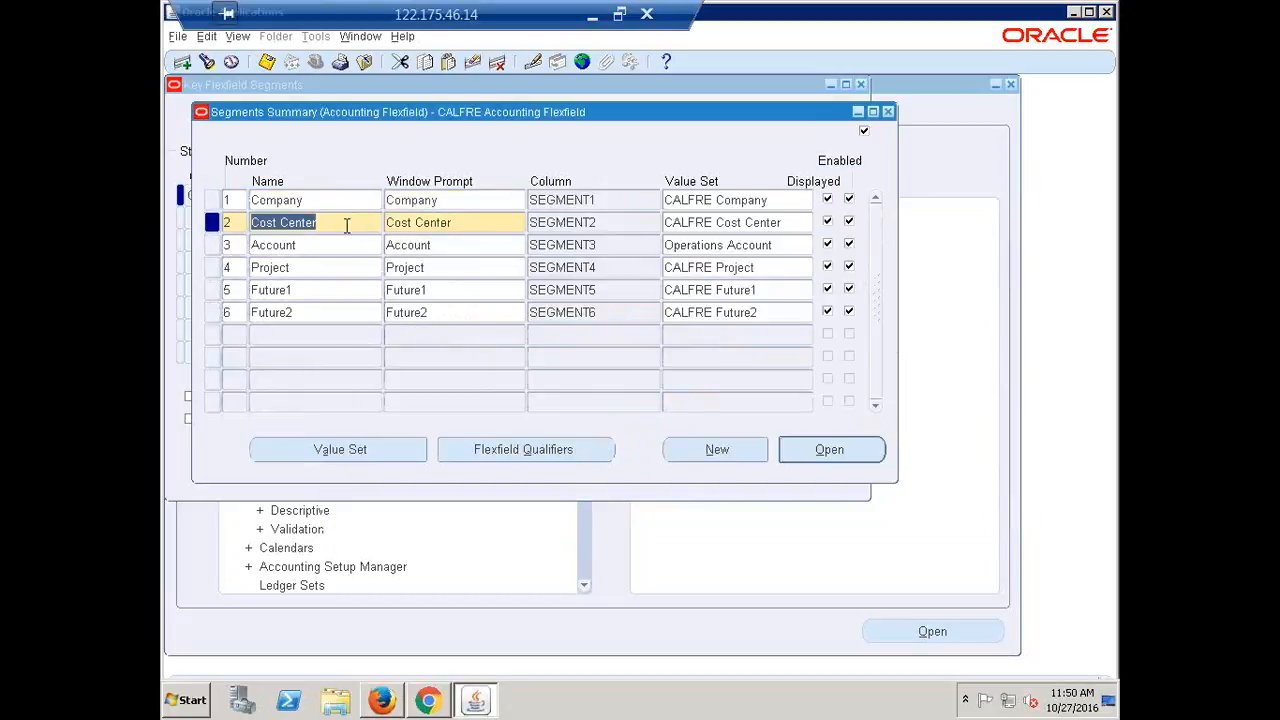
left_click(828, 455)
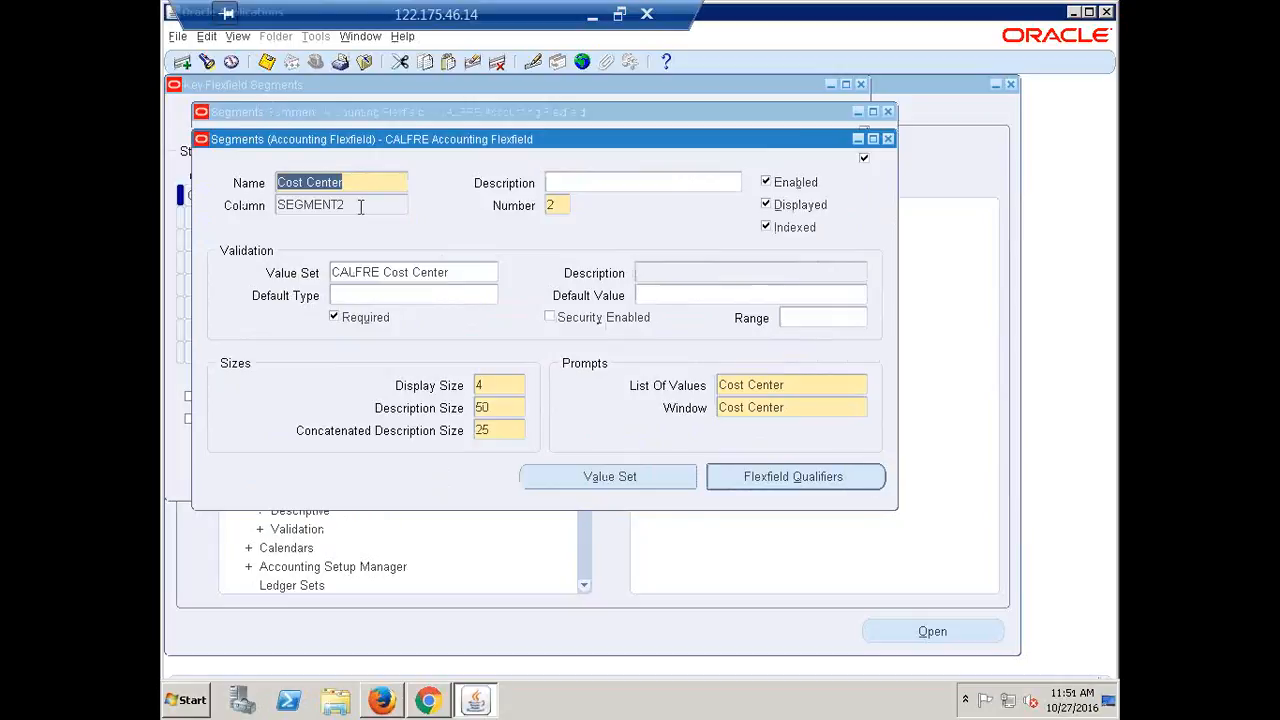
left_click(488, 298)
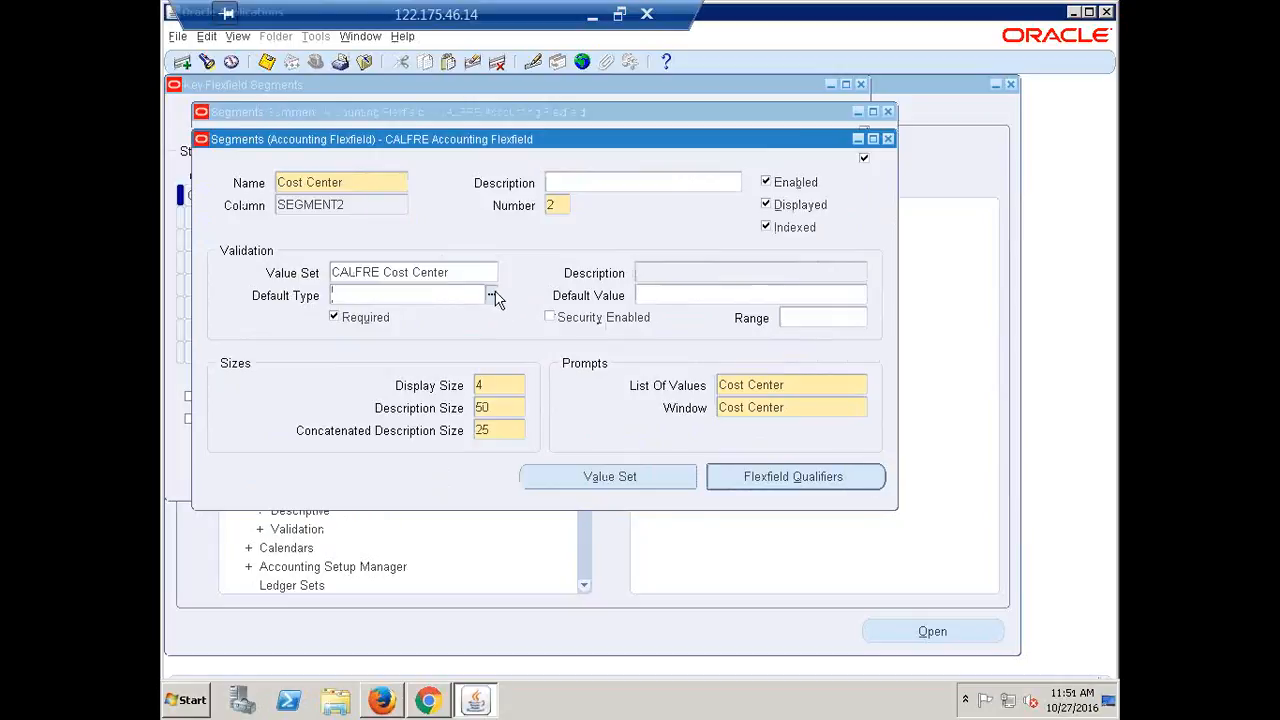
left_click(491, 295)
left_click(376, 426)
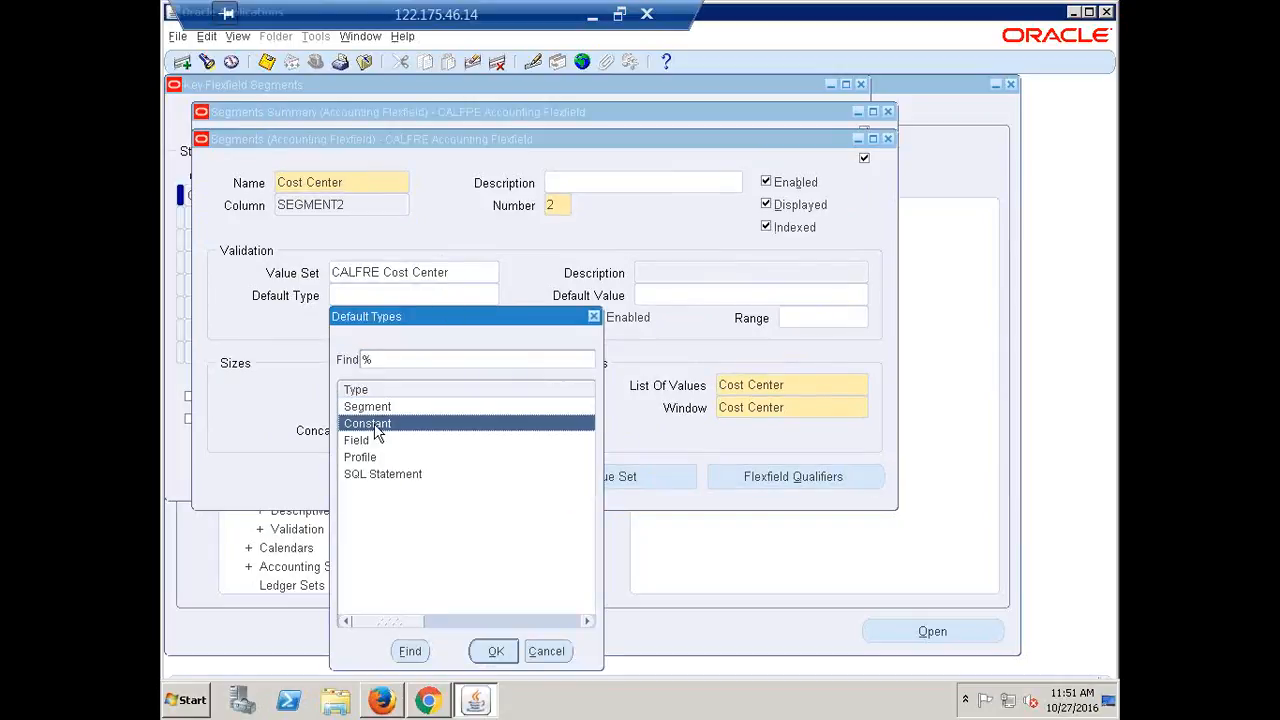
left_click(496, 651)
left_click(730, 292)
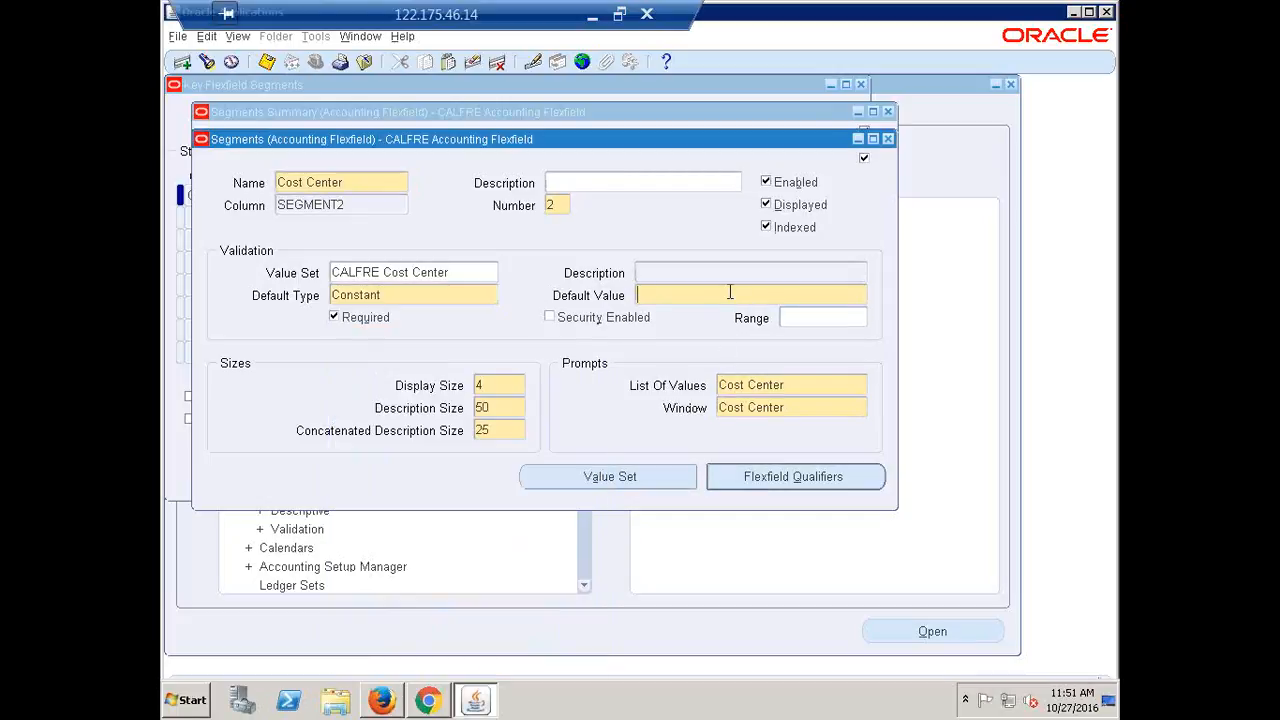
type("1000")
double_click(729, 294)
left_click(888, 139)
left_click(273, 244)
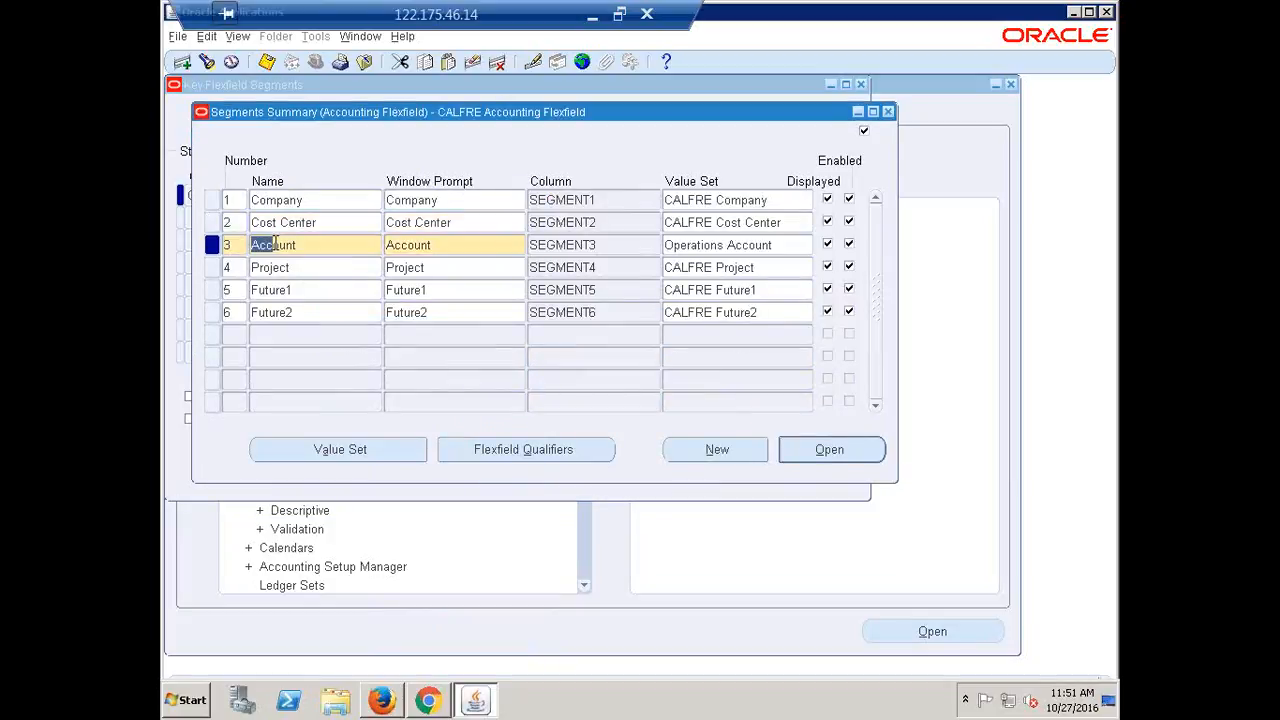
left_click(327, 244)
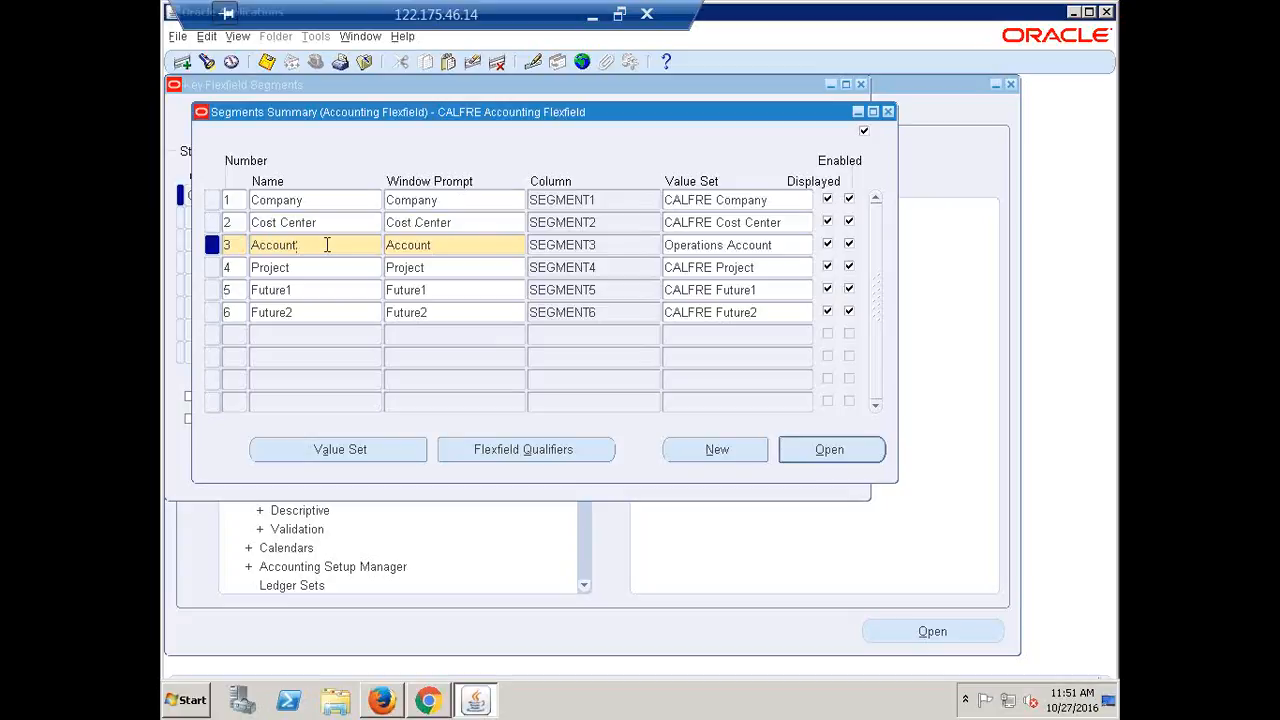
Open the Project segment and set its default type to Constant with default value 0000
left_click(308, 268)
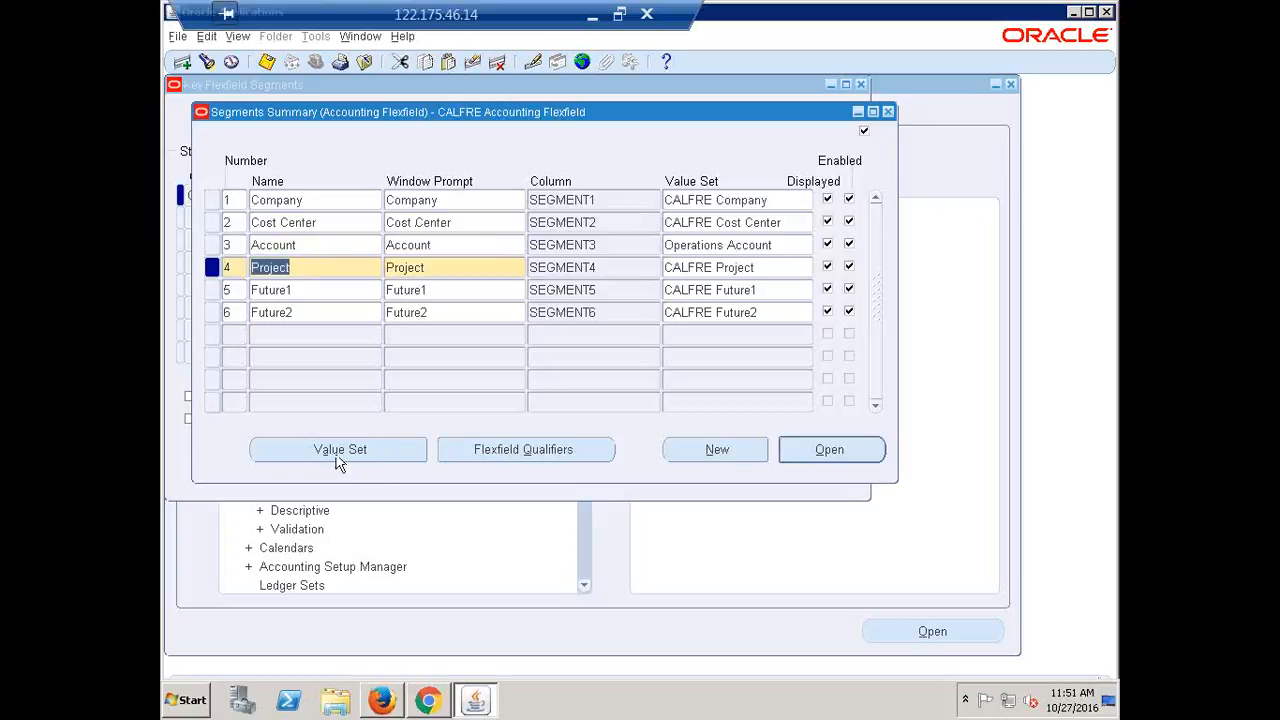
left_click(836, 452)
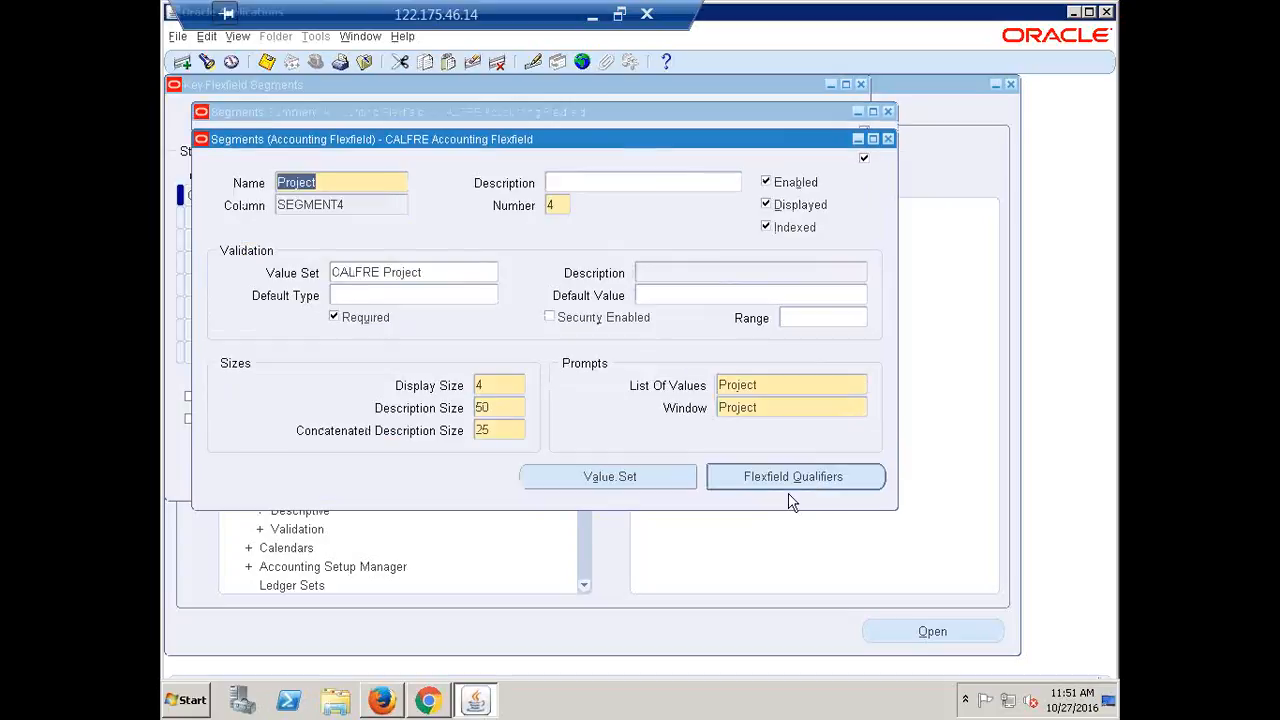
left_click(436, 293)
left_click(491, 296)
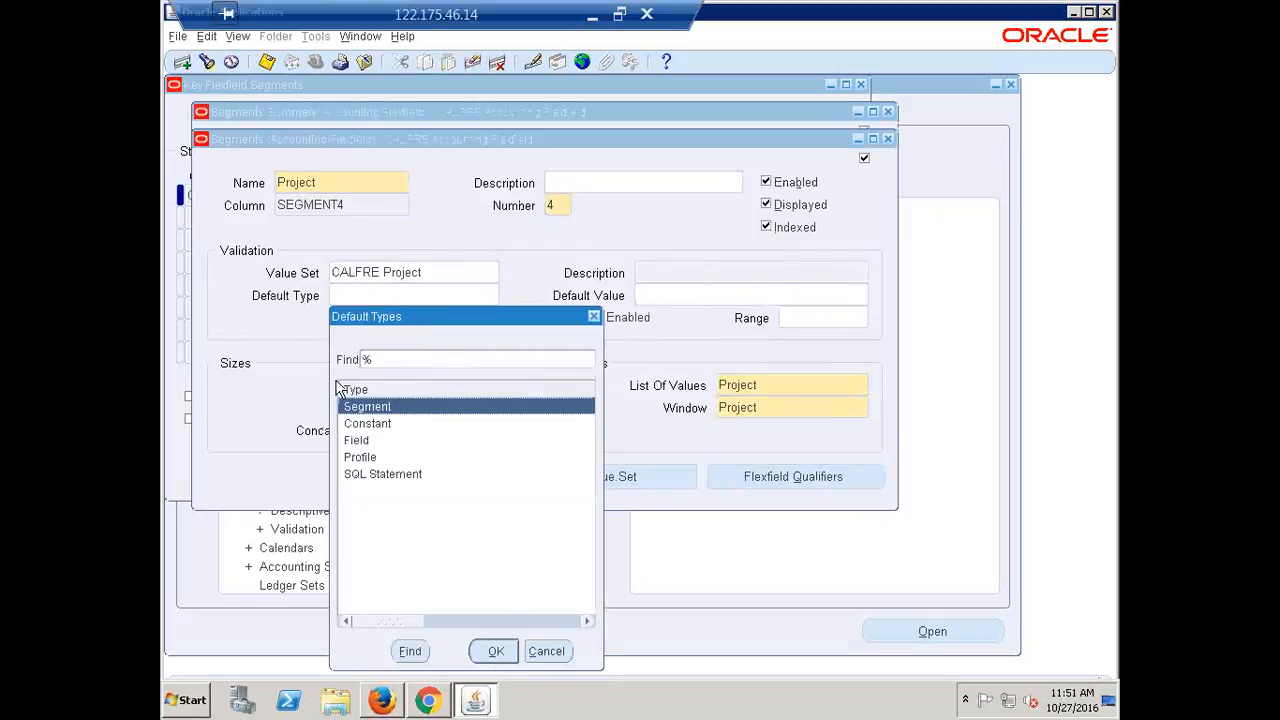
left_click(390, 424)
left_click(496, 651)
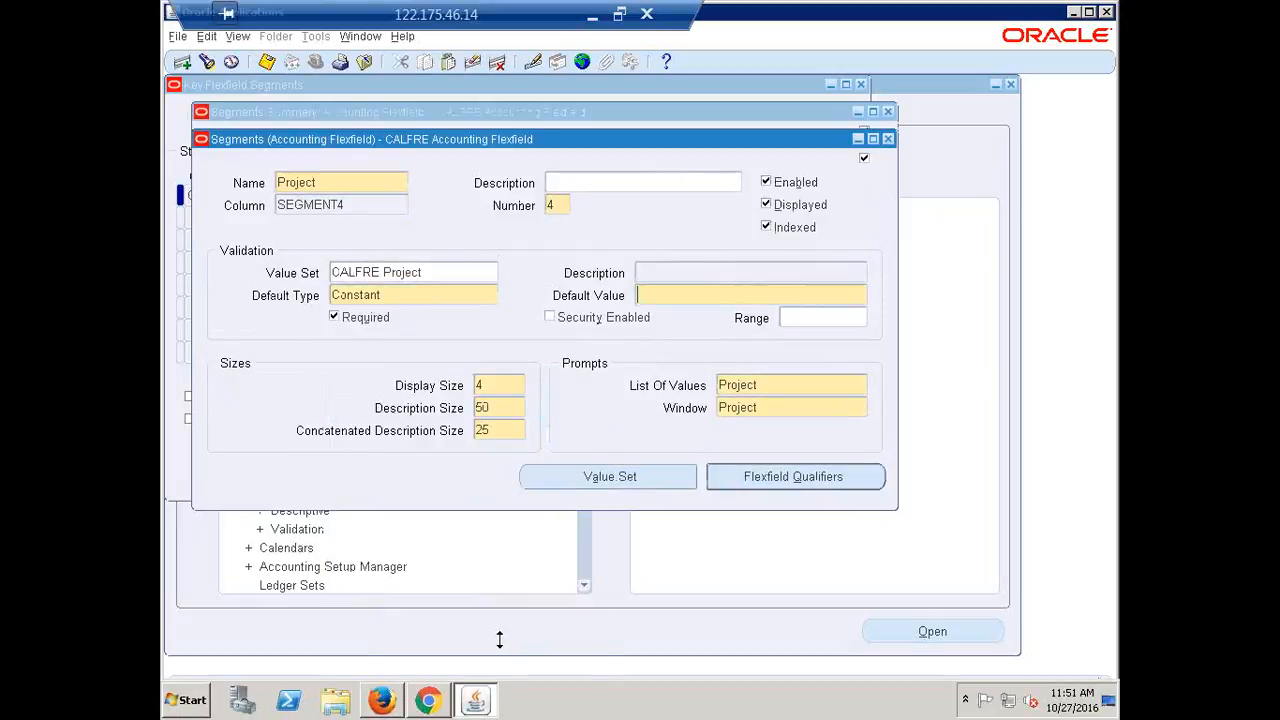
left_click(706, 296)
type("0000")
double_click(704, 300)
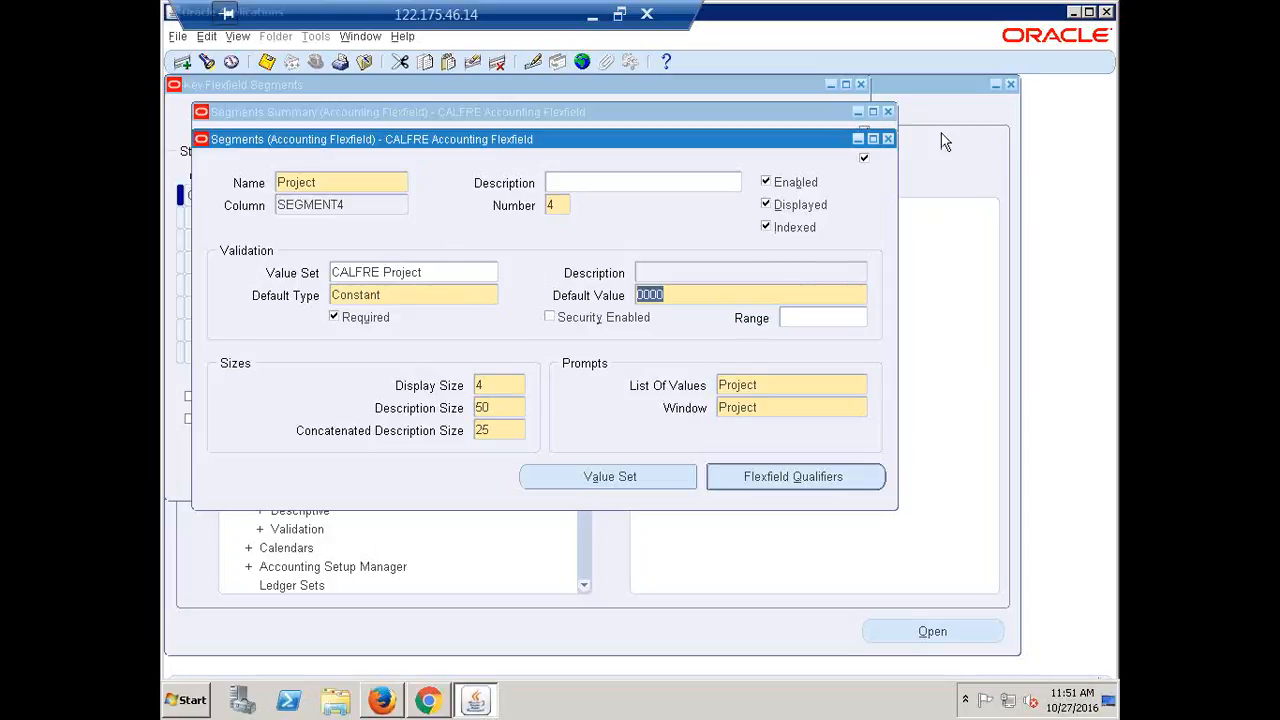
left_click(888, 139)
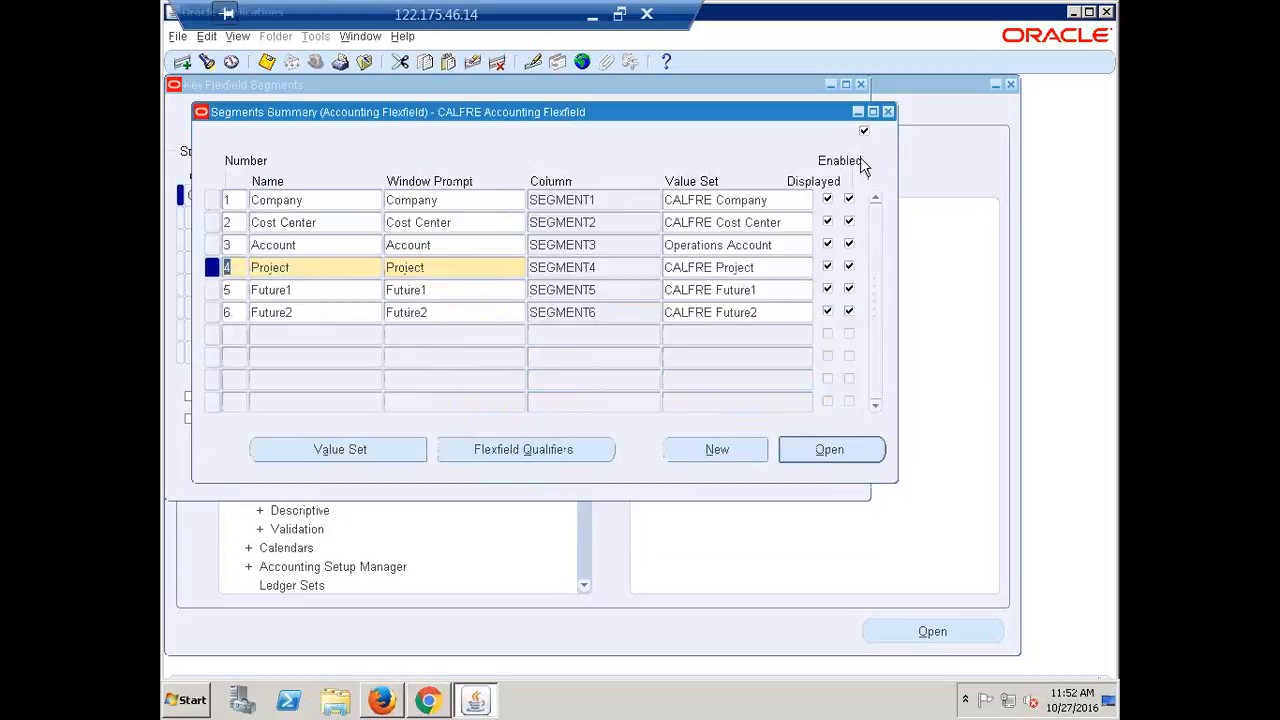
Open the Future1 segment and set its default type to Constant with default value 0000
left_click(291, 289)
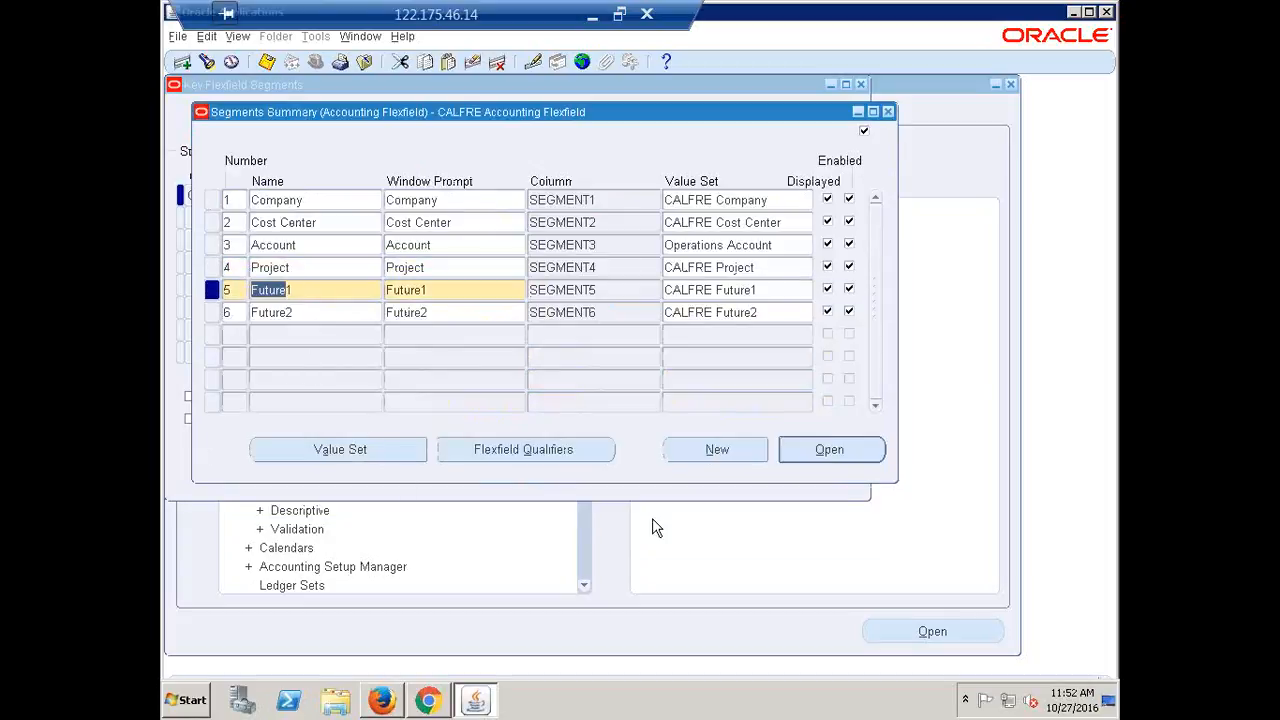
left_click(830, 451)
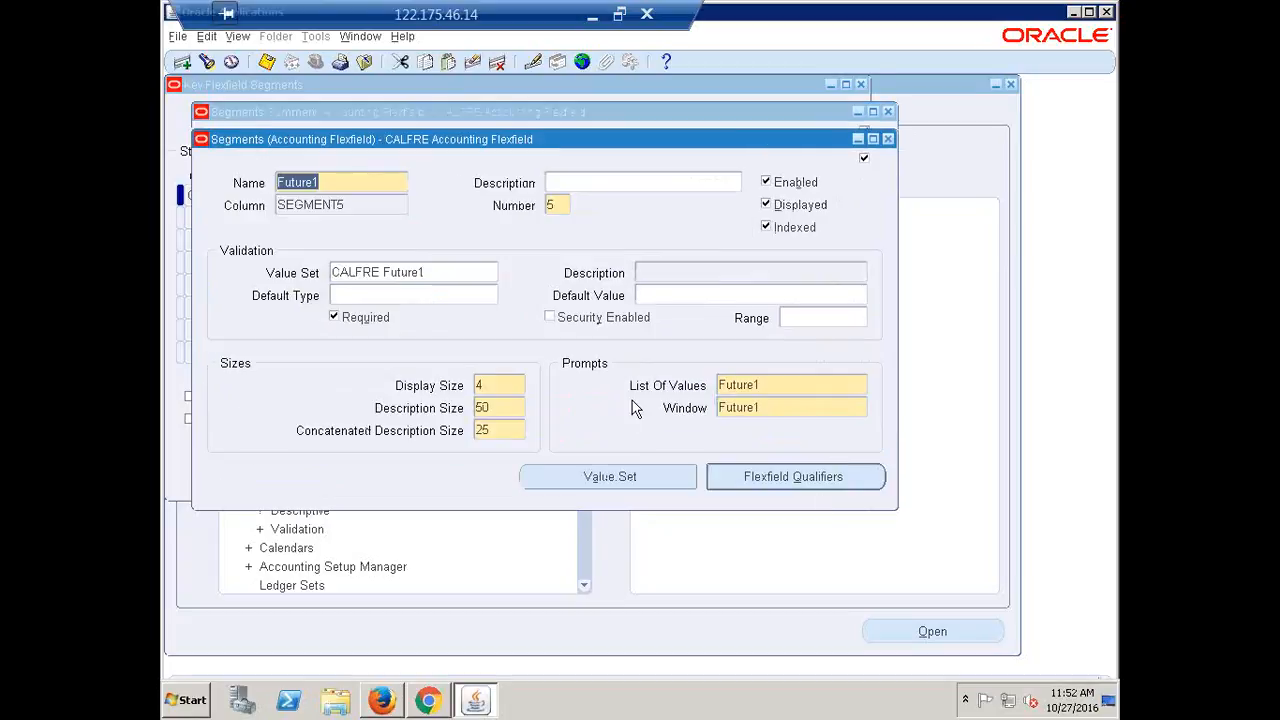
left_click(420, 294)
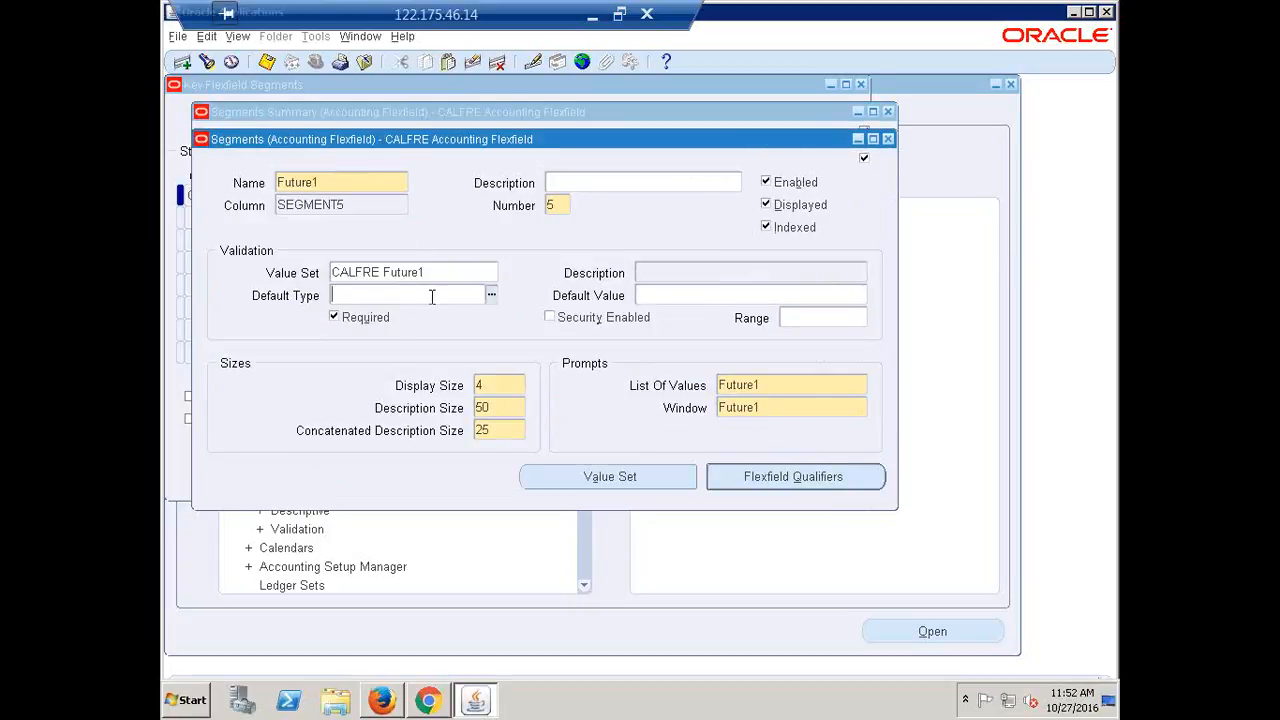
left_click(492, 298)
left_click(376, 424)
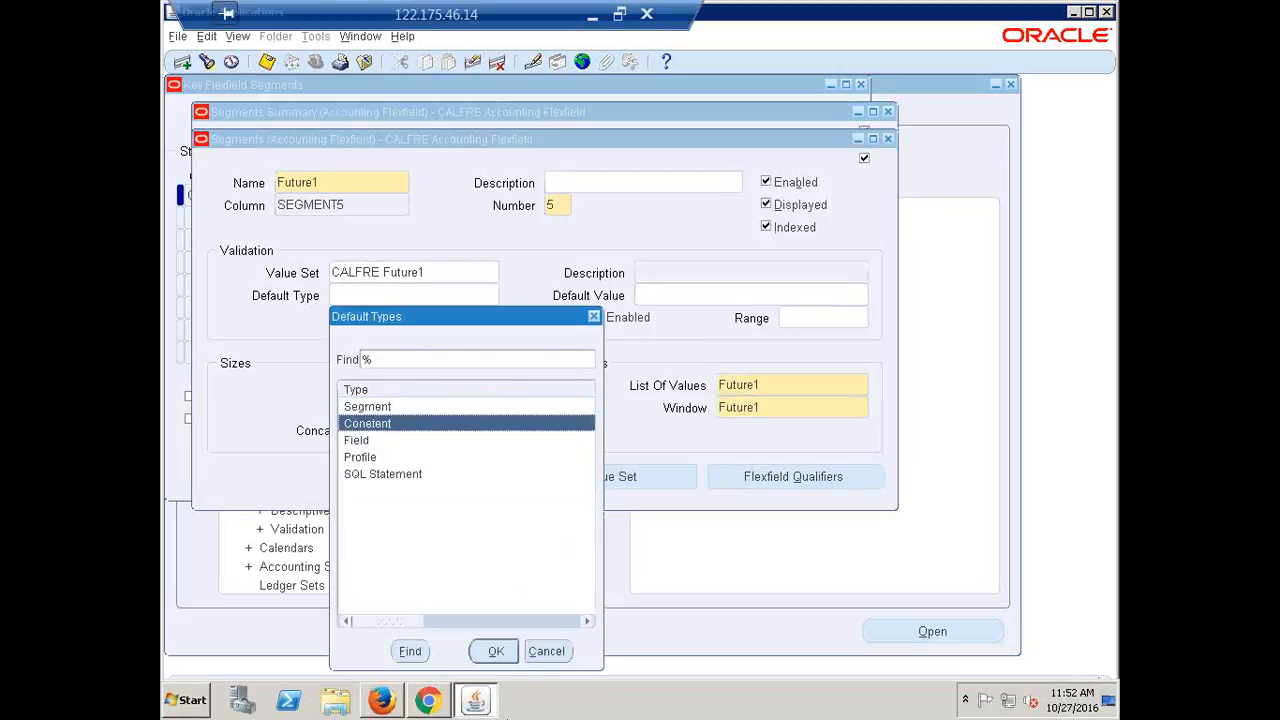
left_click(495, 651)
left_click(677, 295)
type("0000")
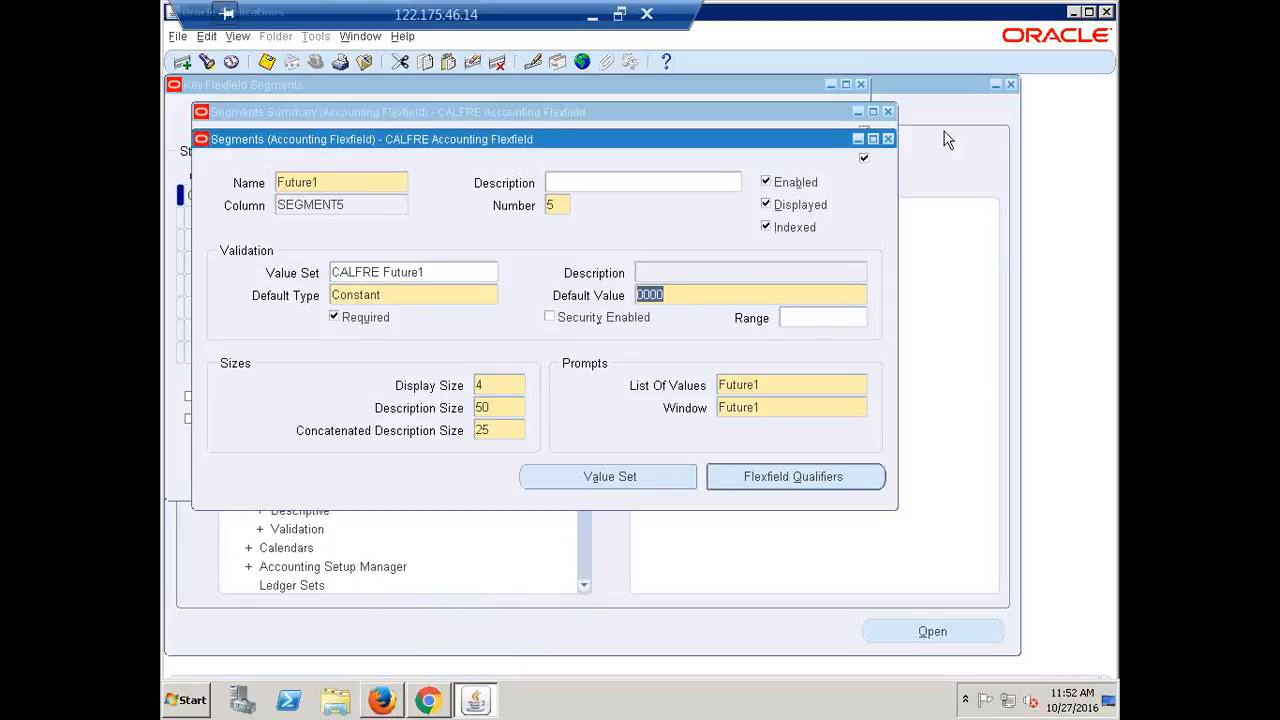
left_click(888, 138)
Open the Future2 segment and set its default type to Constant with default value 0000
left_click(288, 313)
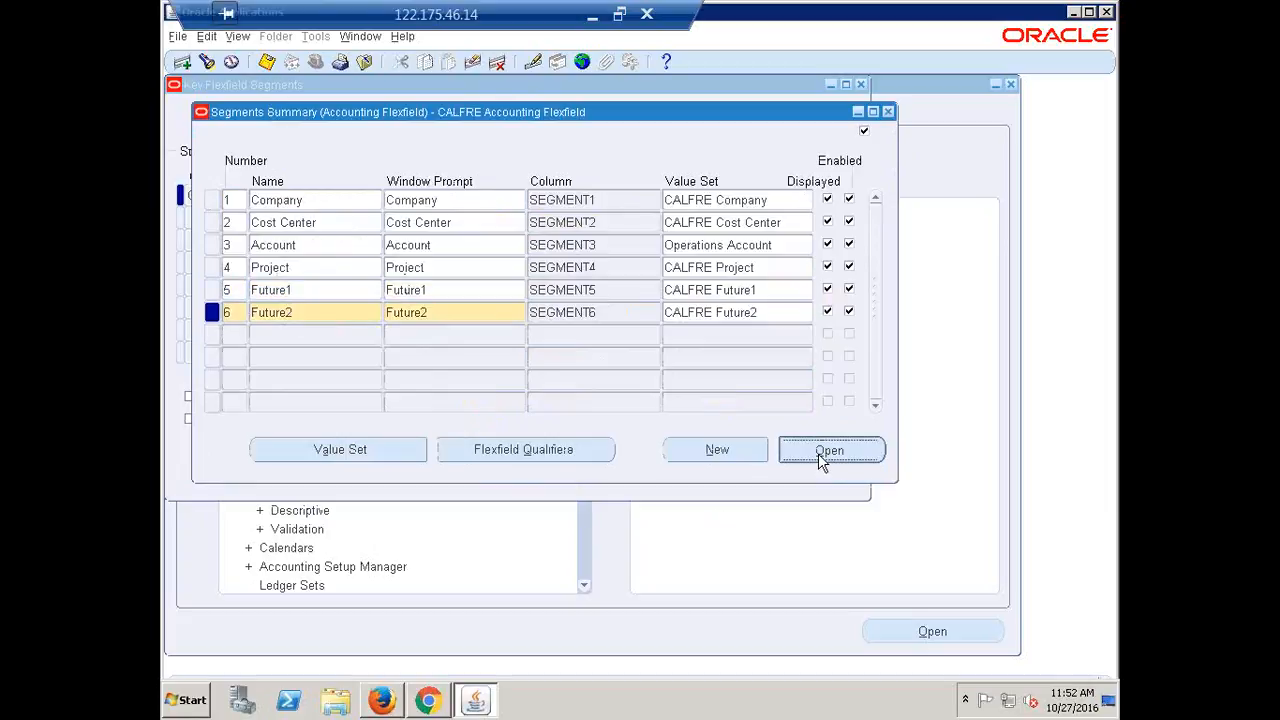
left_click(820, 451)
left_click(393, 294)
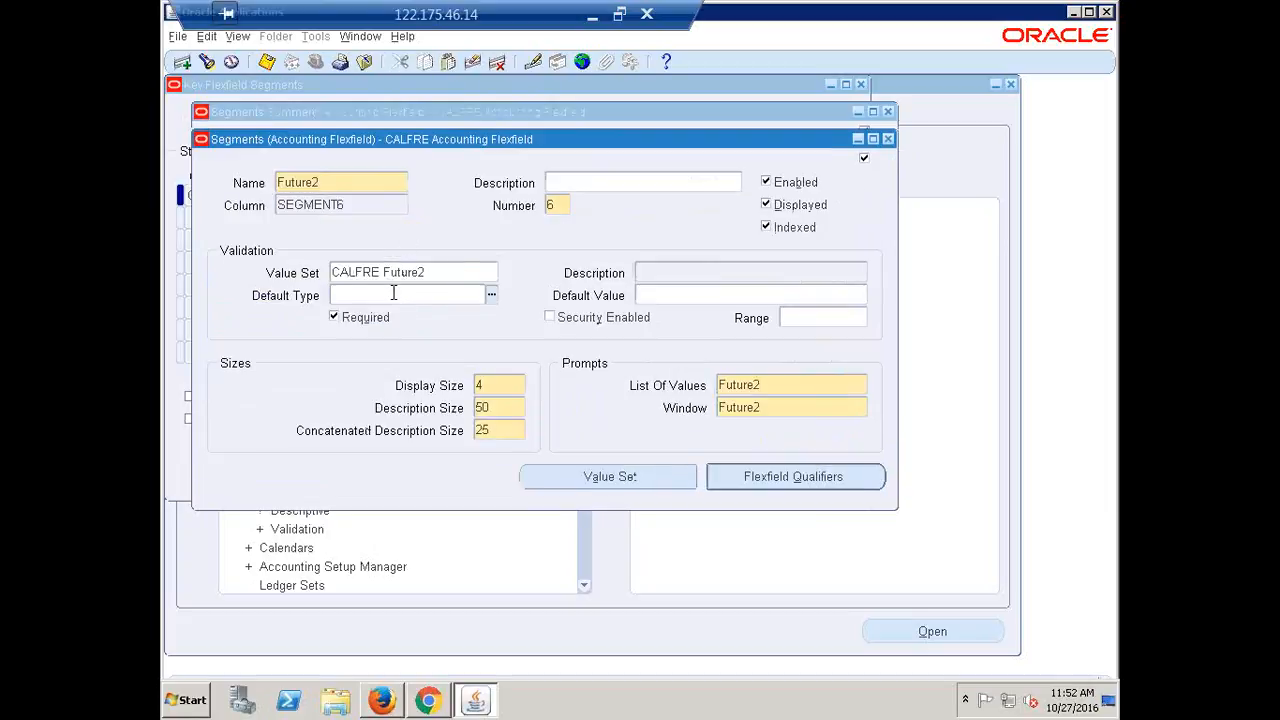
key("ctrl+l")
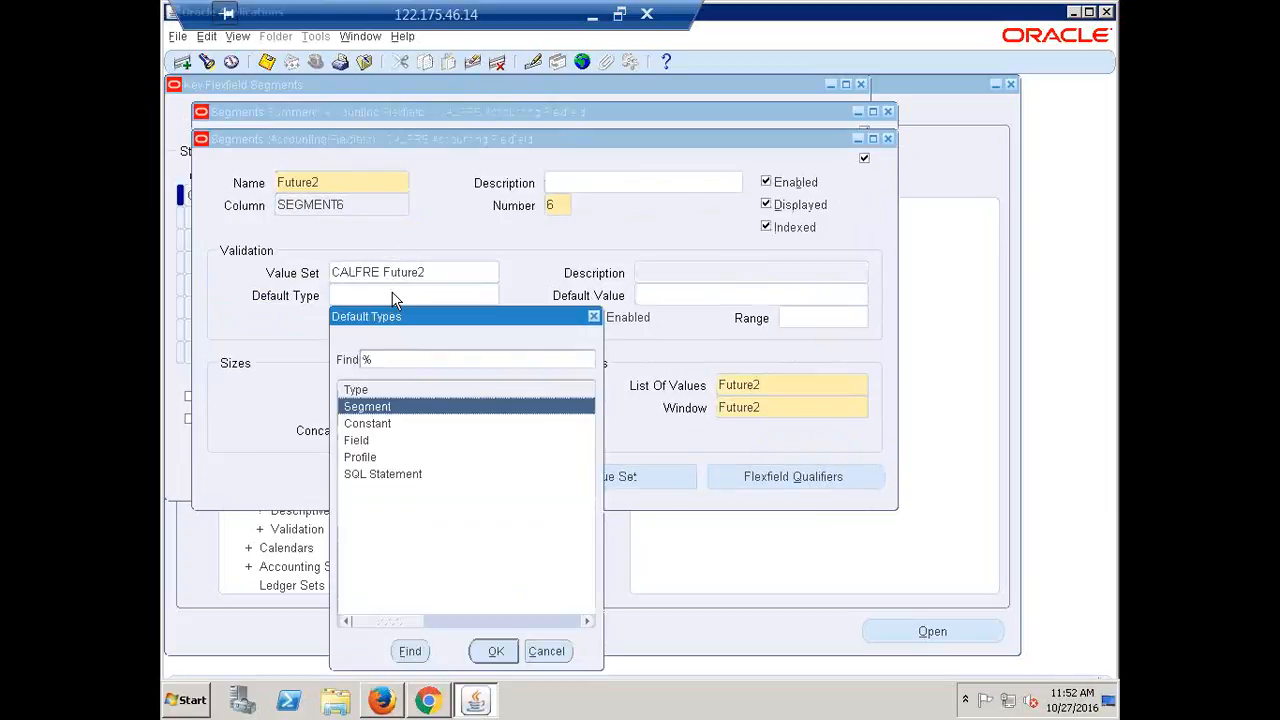
left_click(386, 426)
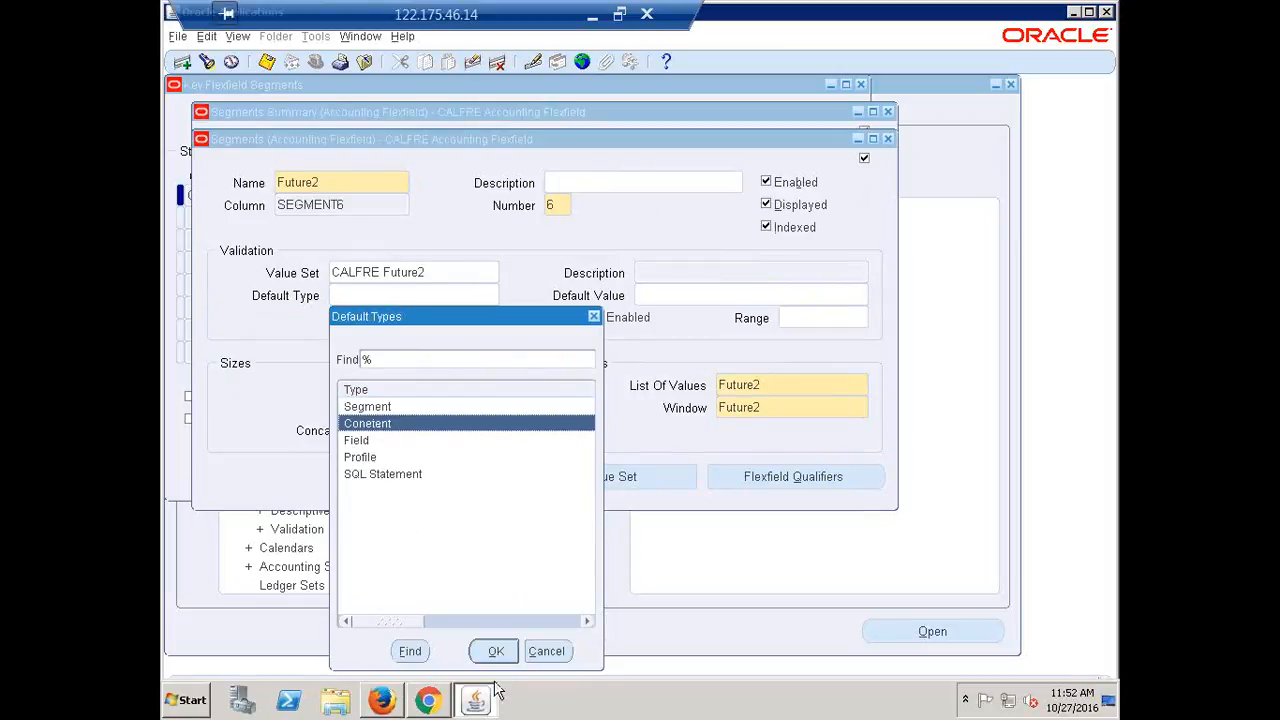
left_click(496, 652)
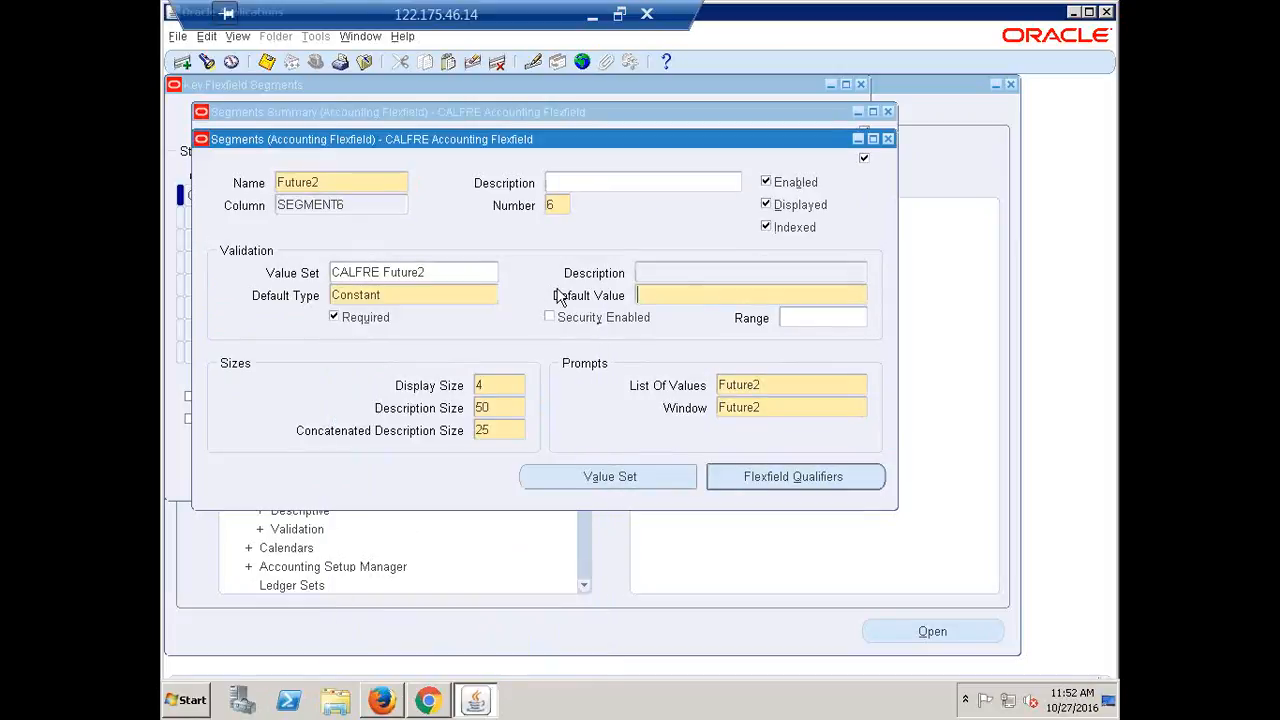
left_click(677, 296)
type("0000")
double_click(676, 295)
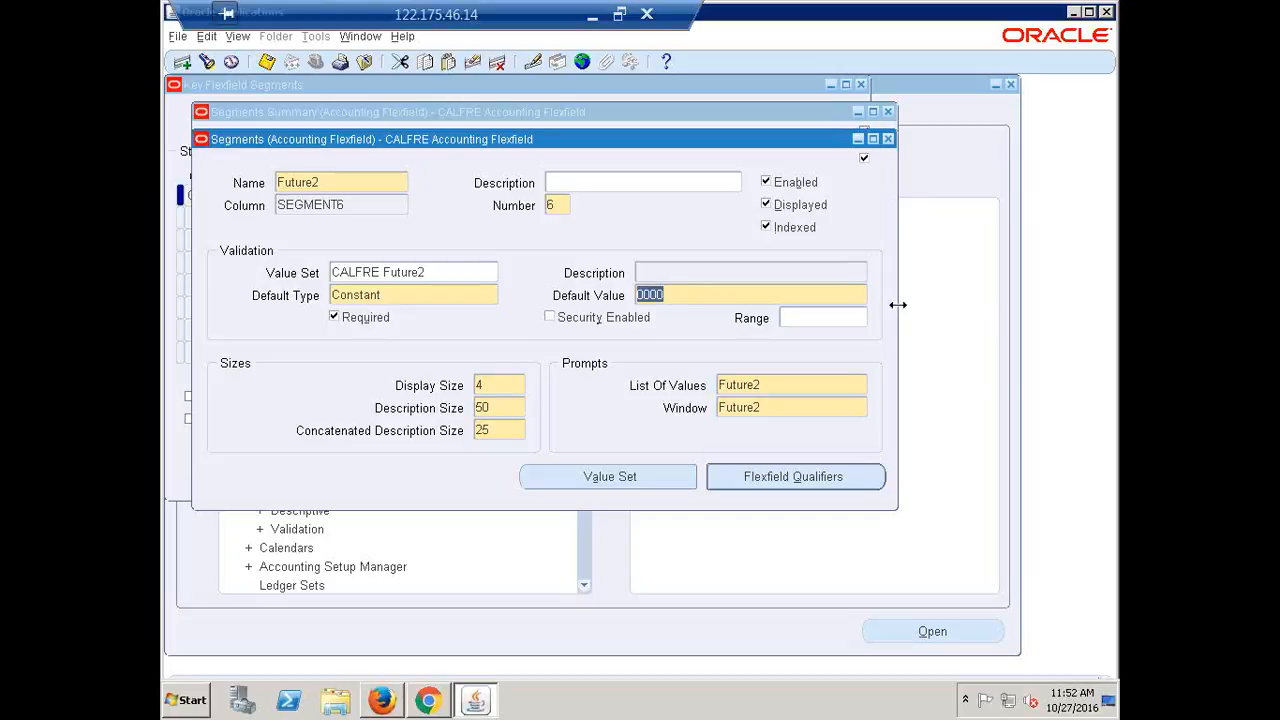
left_click(860, 296)
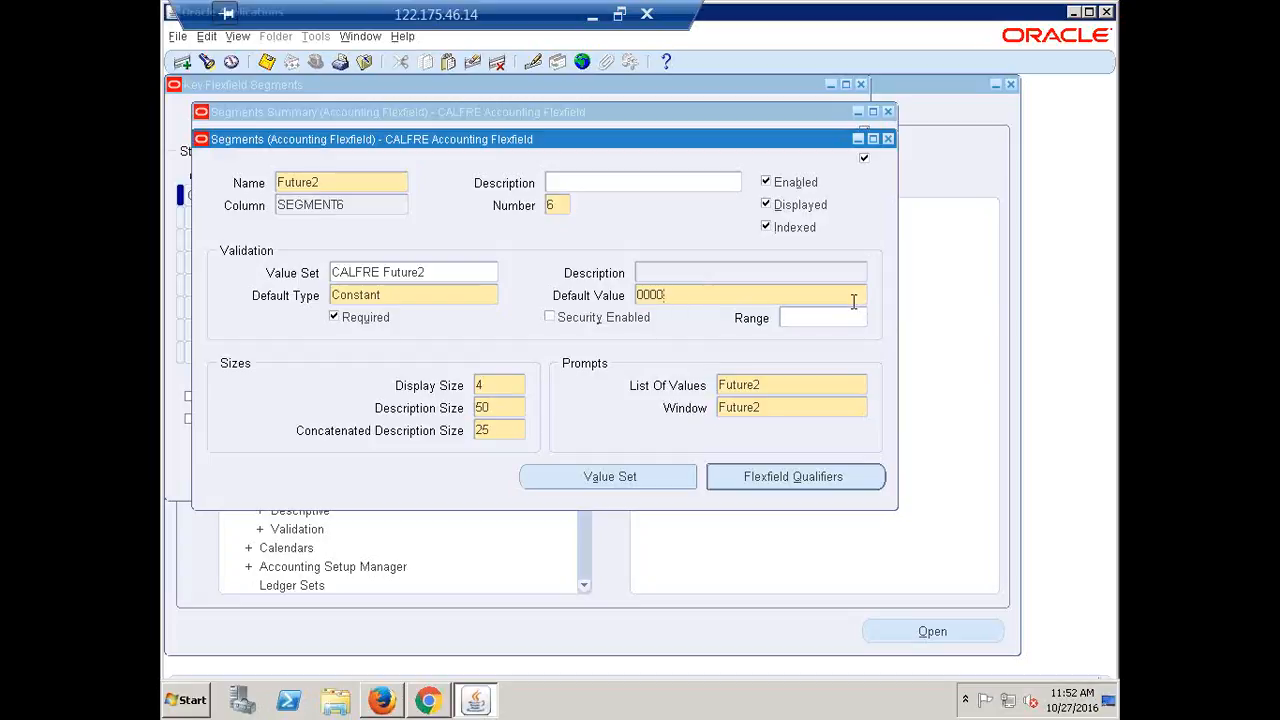
double_click(854, 300)
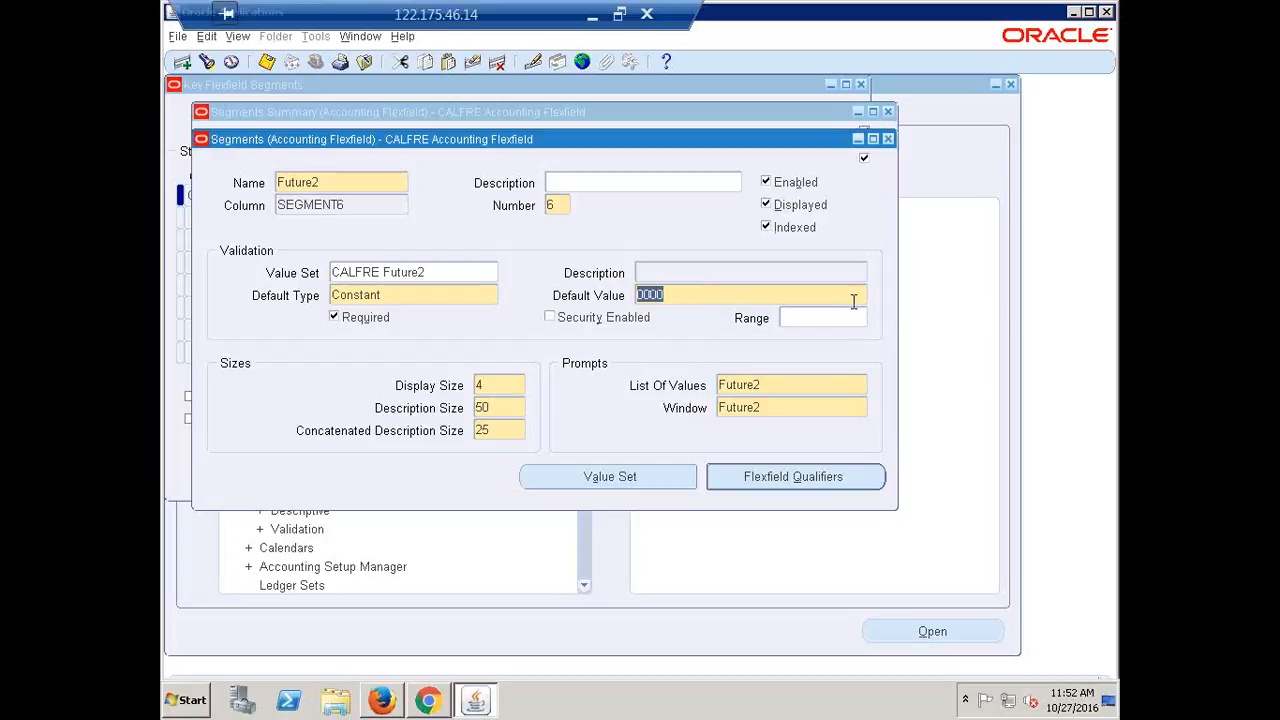
left_click(888, 140)
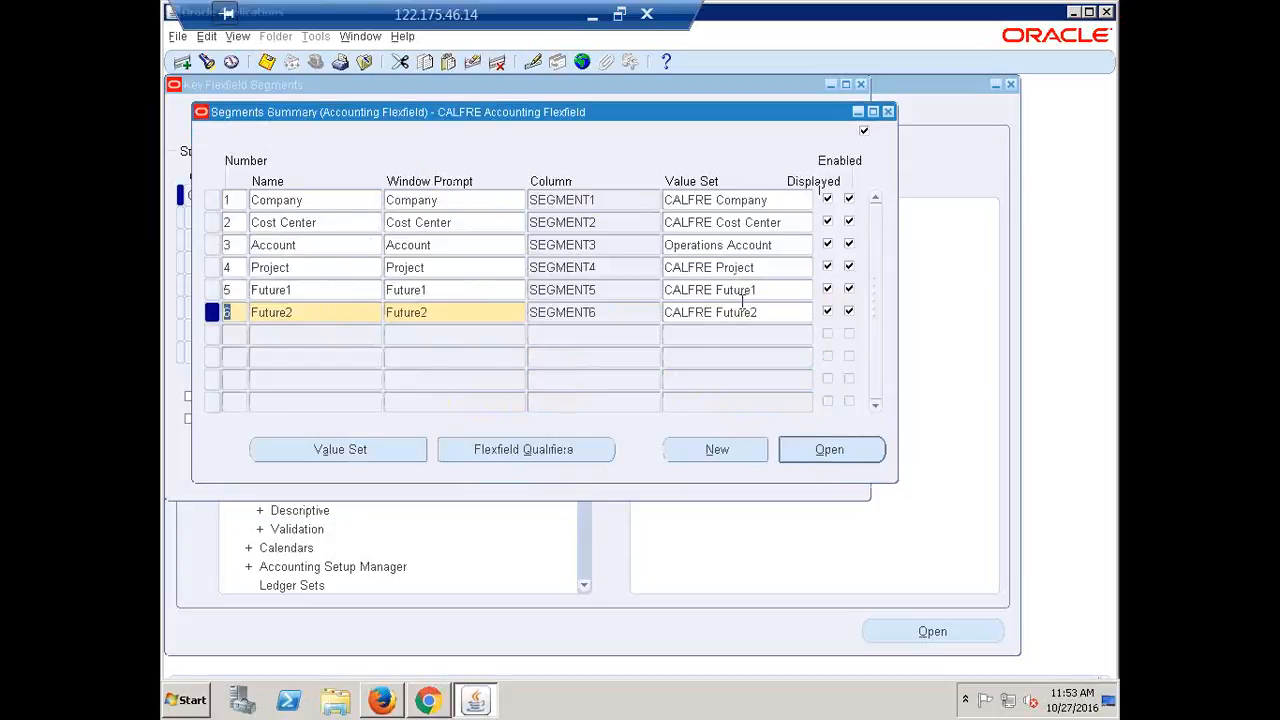
Reopen Future2, clear its defaults, re-enter Constant as default type, save and close
left_click(829, 449)
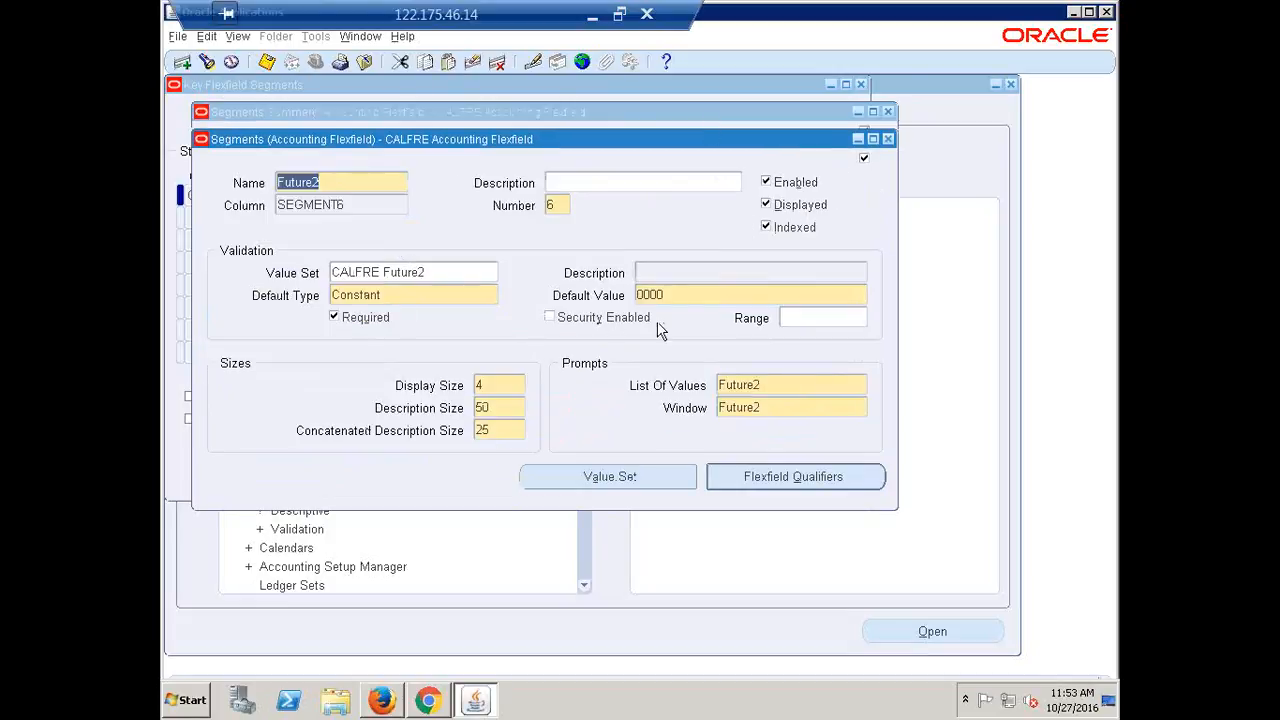
double_click(680, 295)
key("BackSpace")
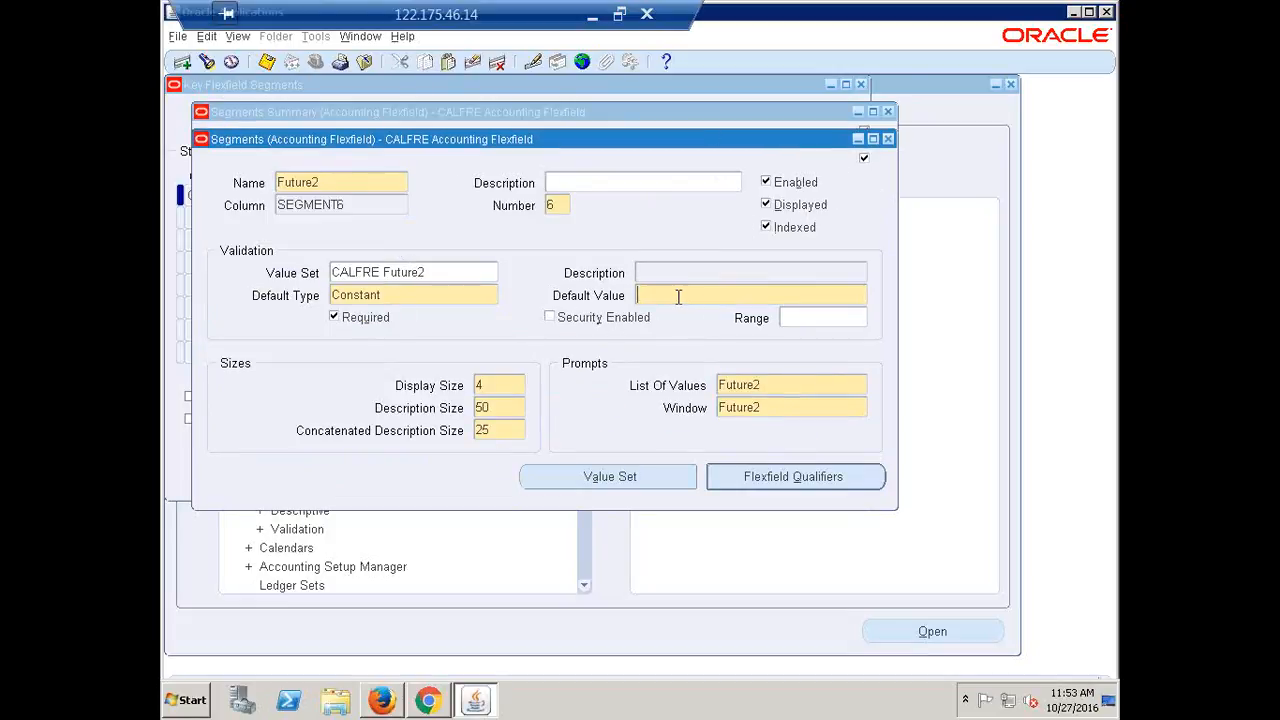
left_click(428, 306)
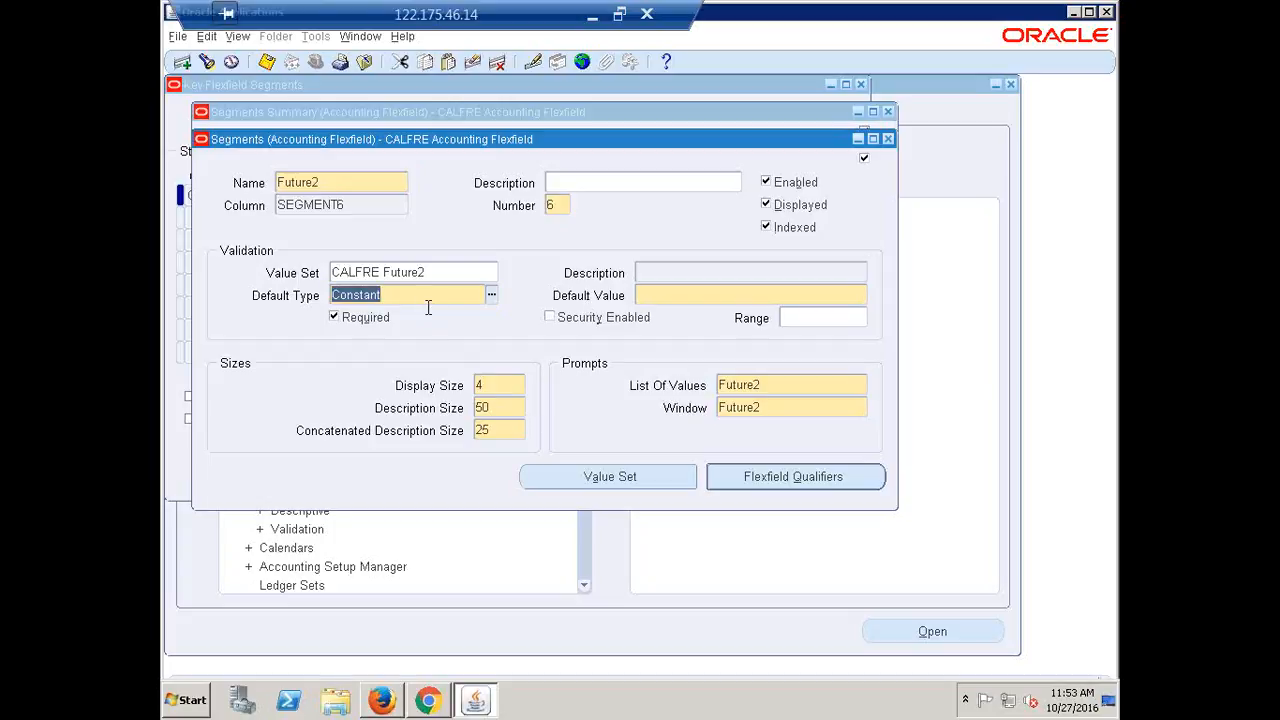
key("BackSpace")
left_click(438, 271)
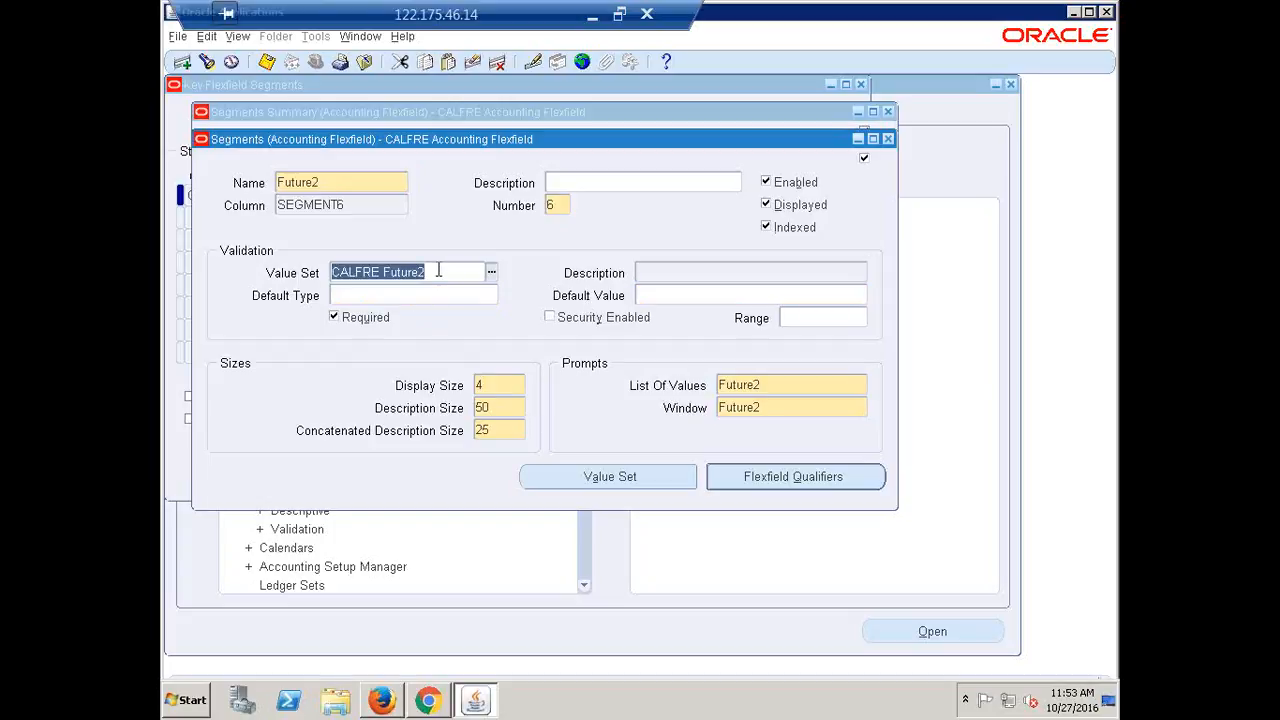
left_click(462, 295)
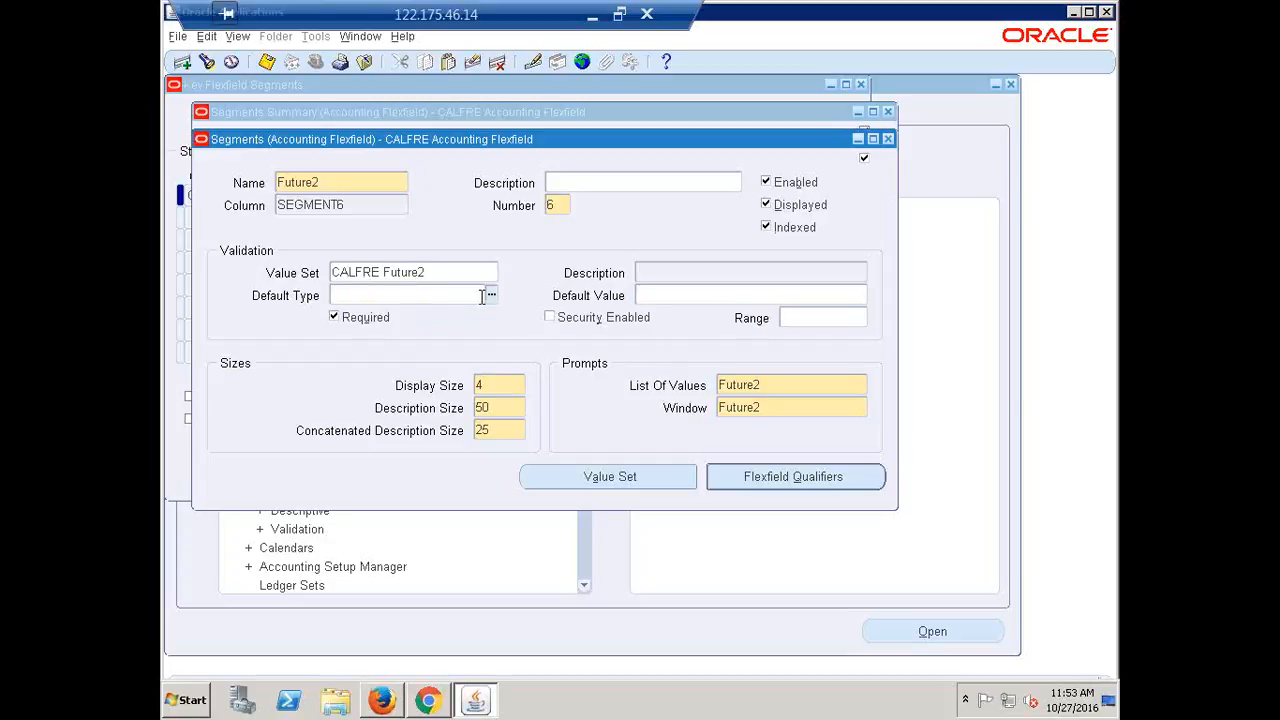
type("Constant")
key("Tab")
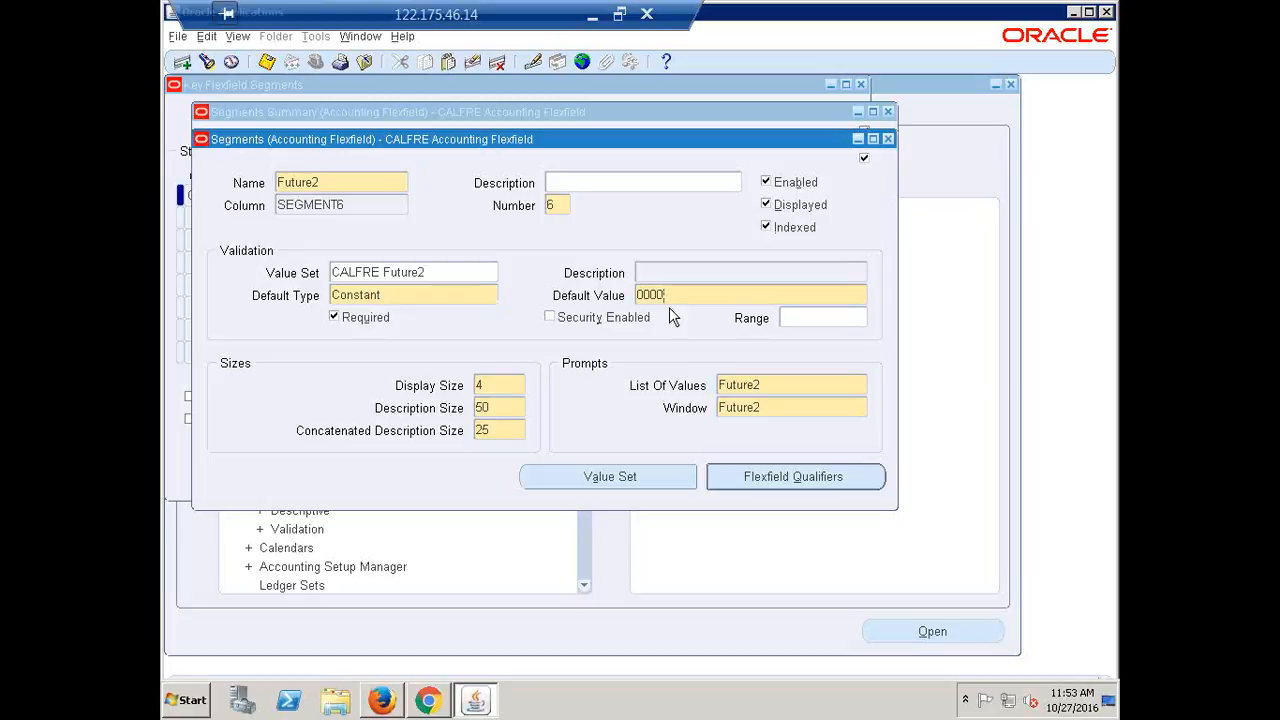
key("ctrl+s")
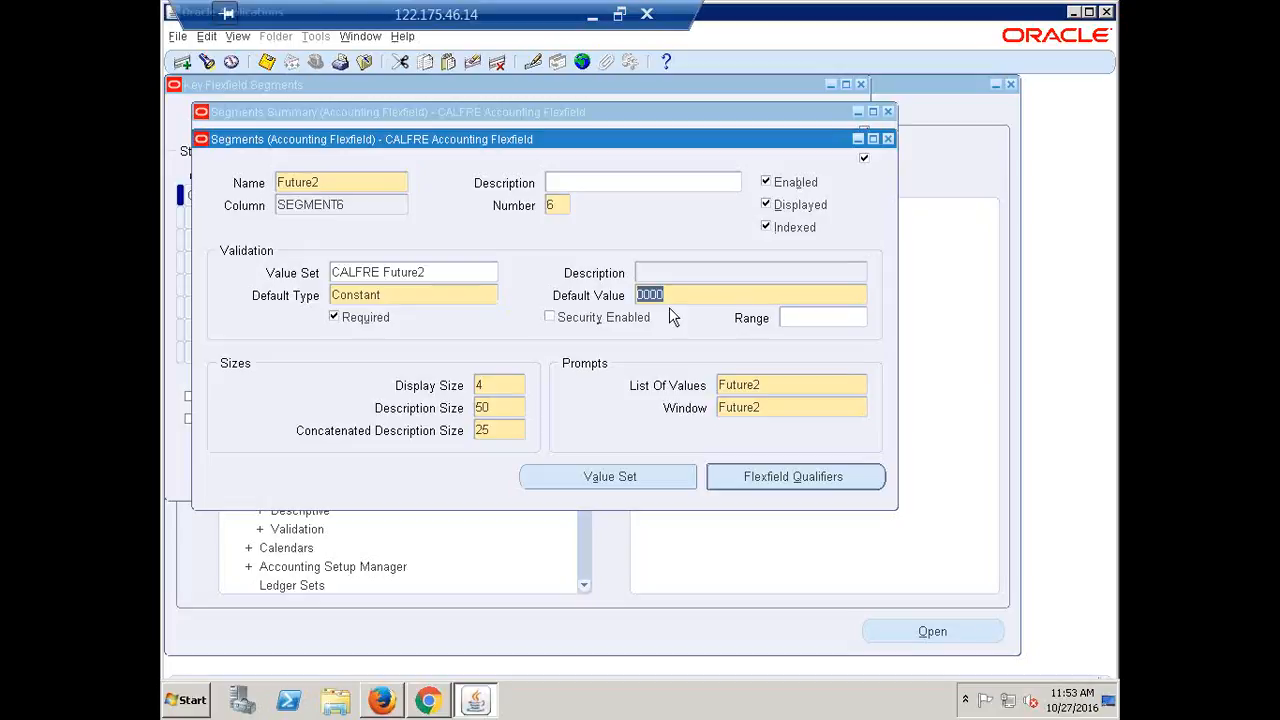
left_click(888, 140)
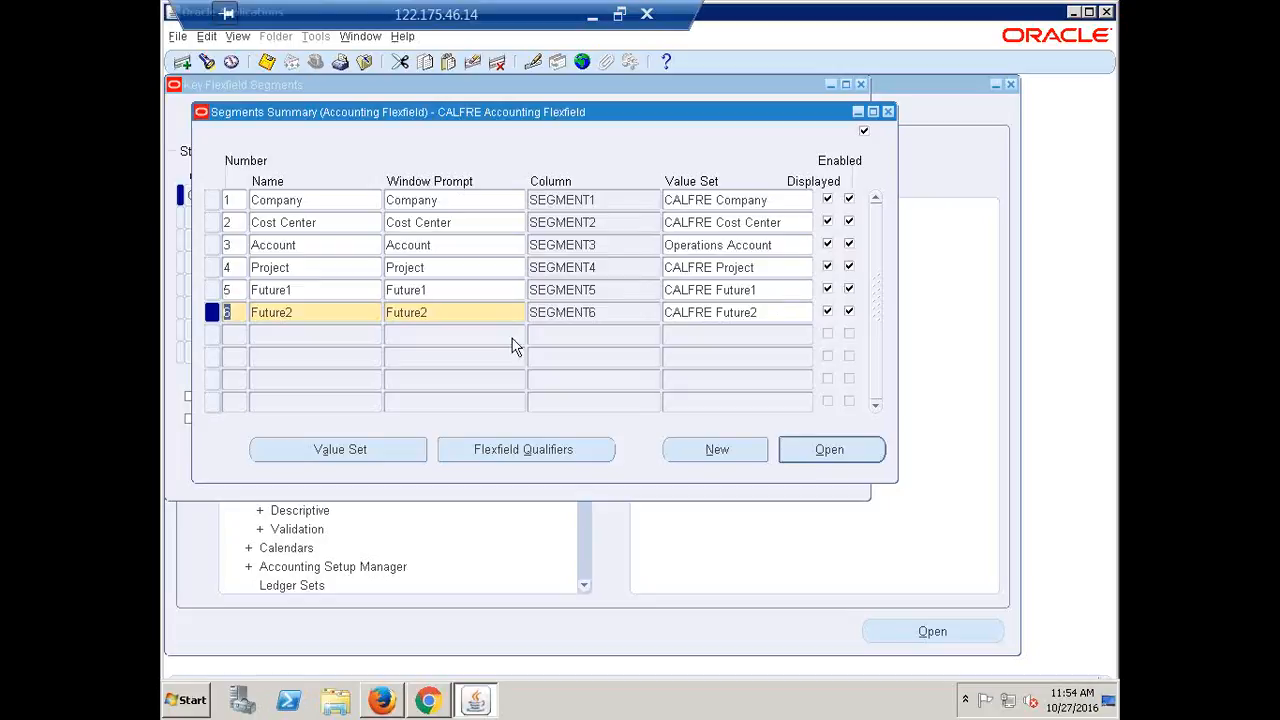
Close the Segments Summary and re-freeze the CALFRE flexfield definition, accepting the caution
left_click(888, 111)
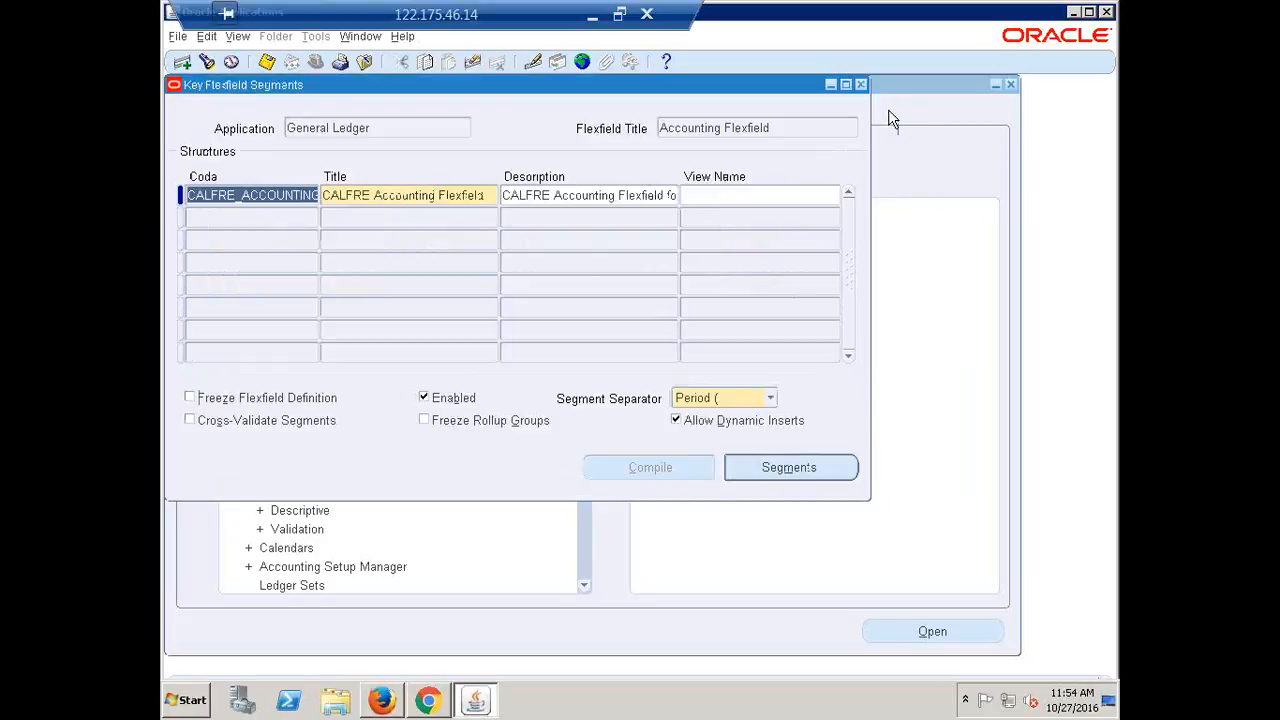
left_click(231, 401)
left_click(719, 427)
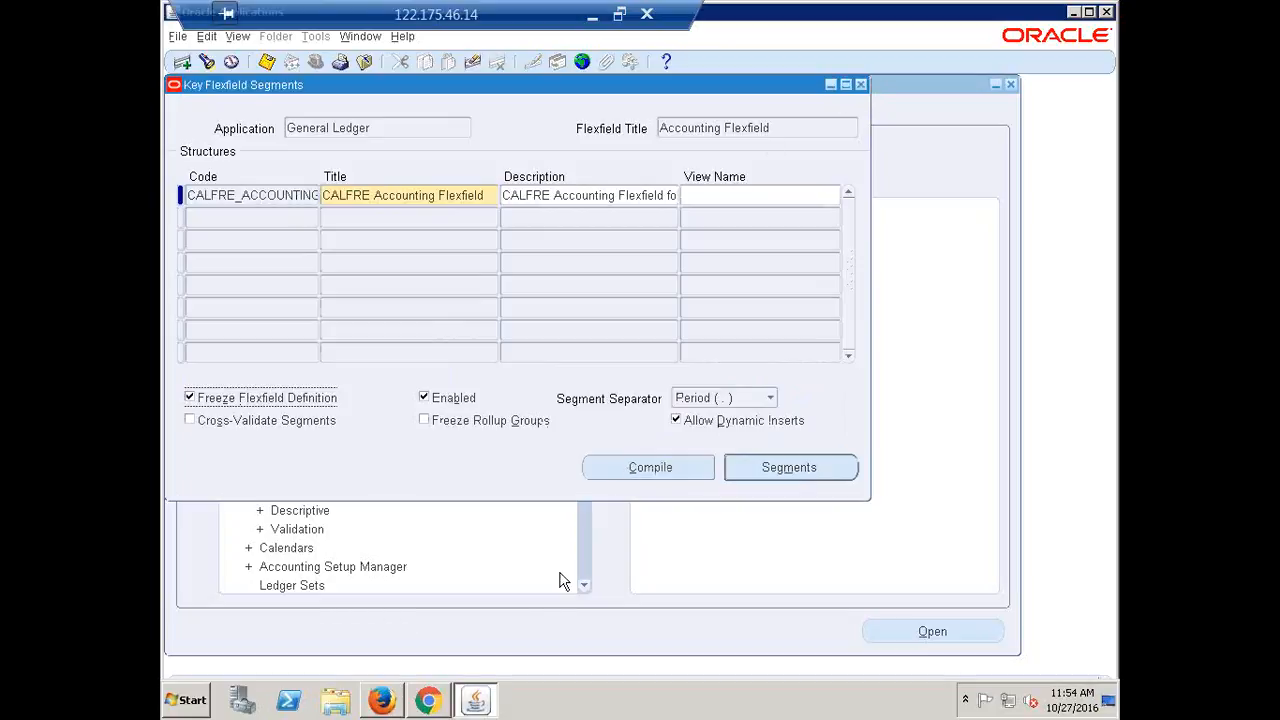
Compile the CALFRE flexfield, acknowledge the compile notes and close Key Flexfield Segments
left_click(640, 467)
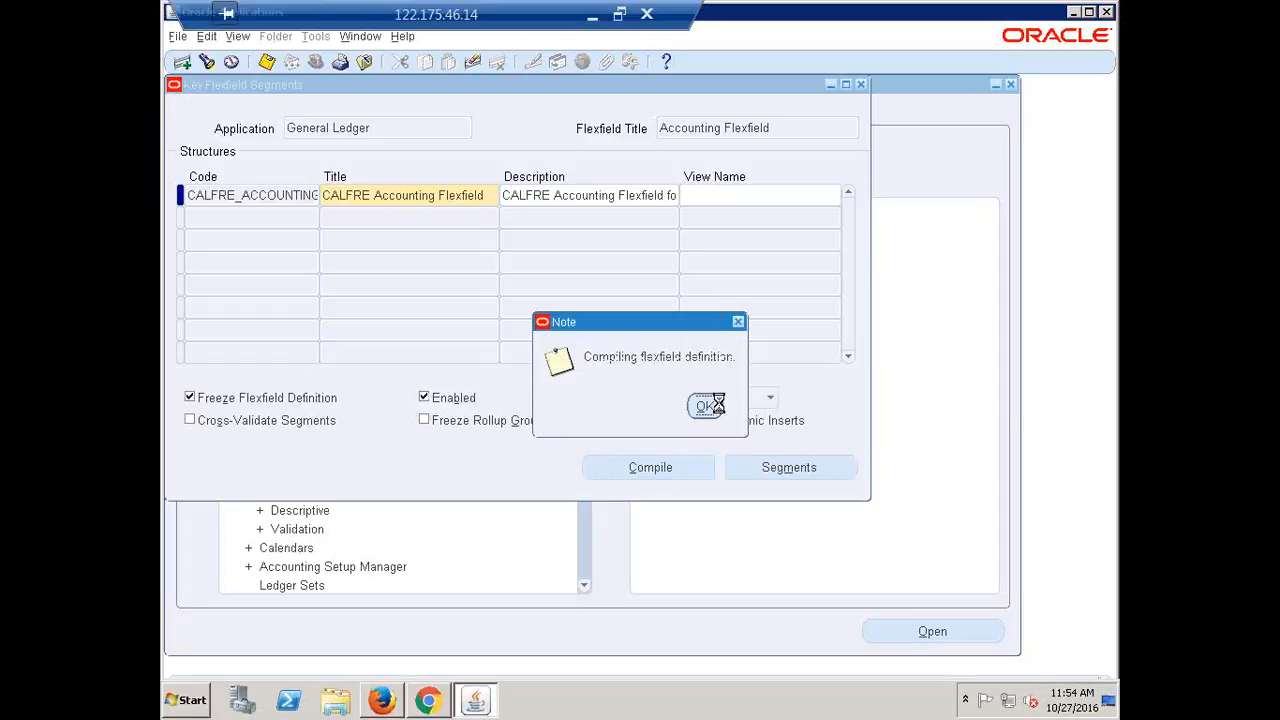
left_click(722, 414)
left_click(740, 417)
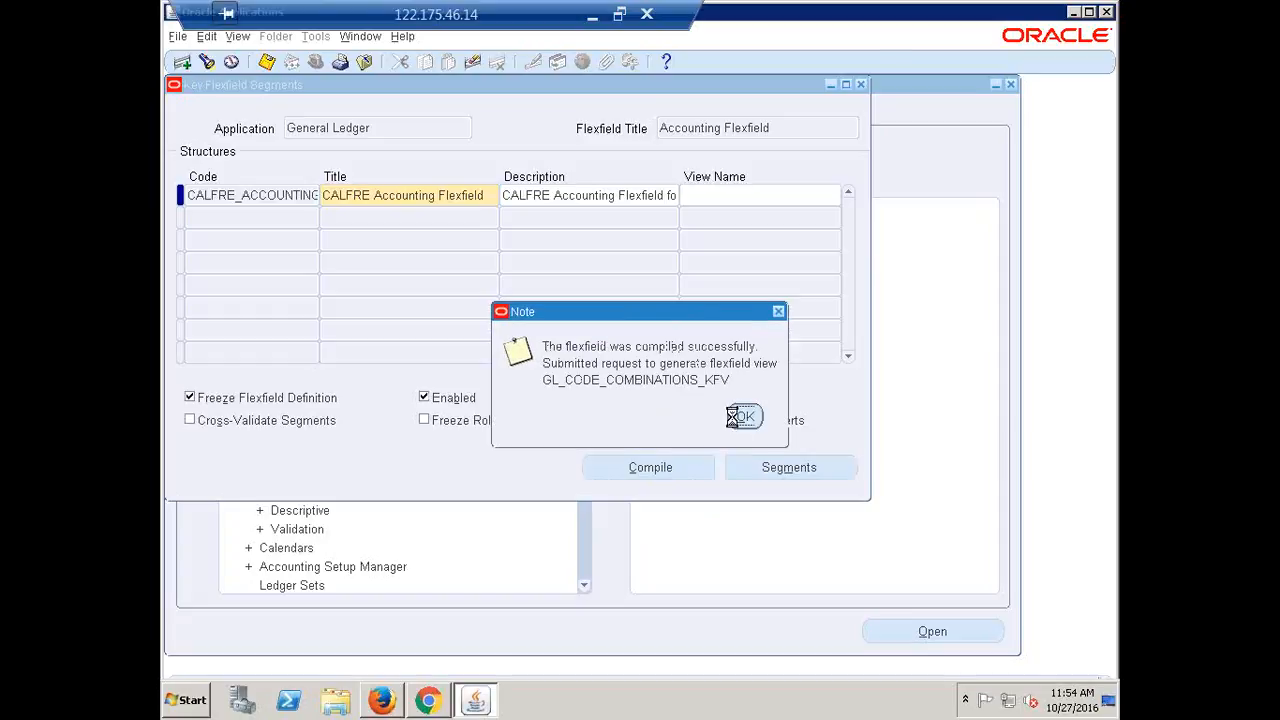
left_click(862, 86)
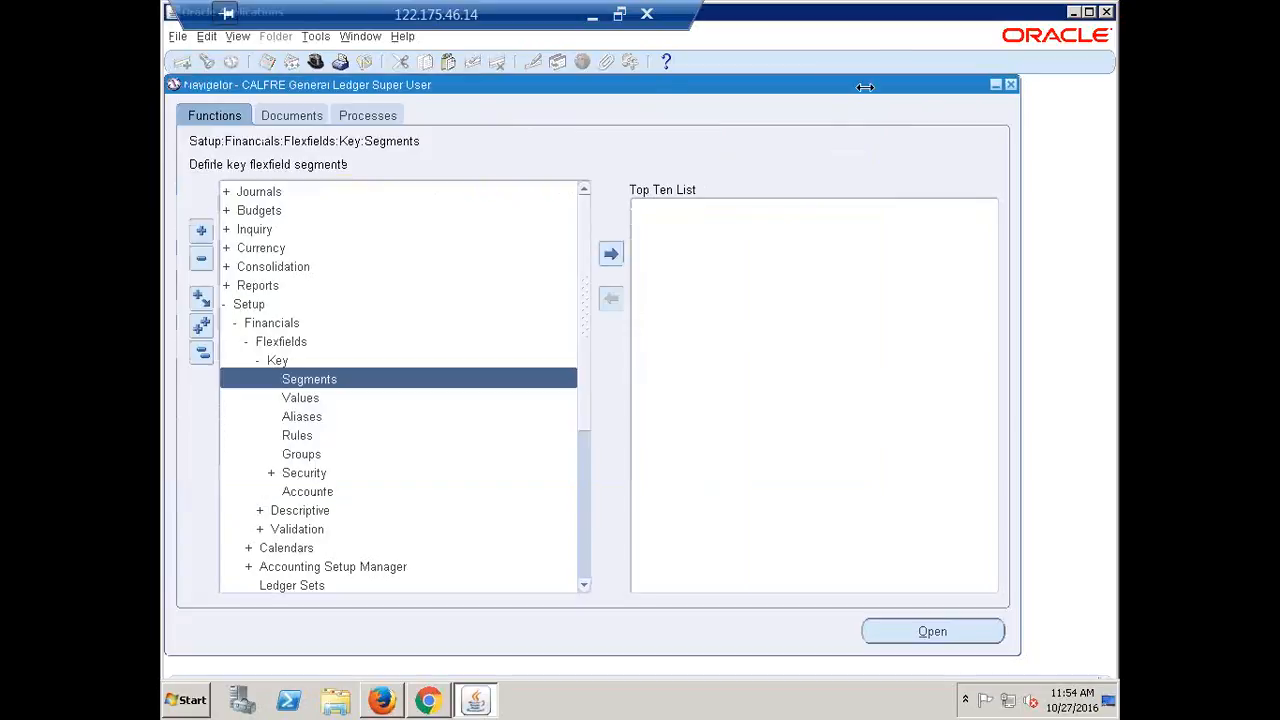
In the Navigator, expand Setup > Currencies and open the Define currencies form
left_click(197, 360)
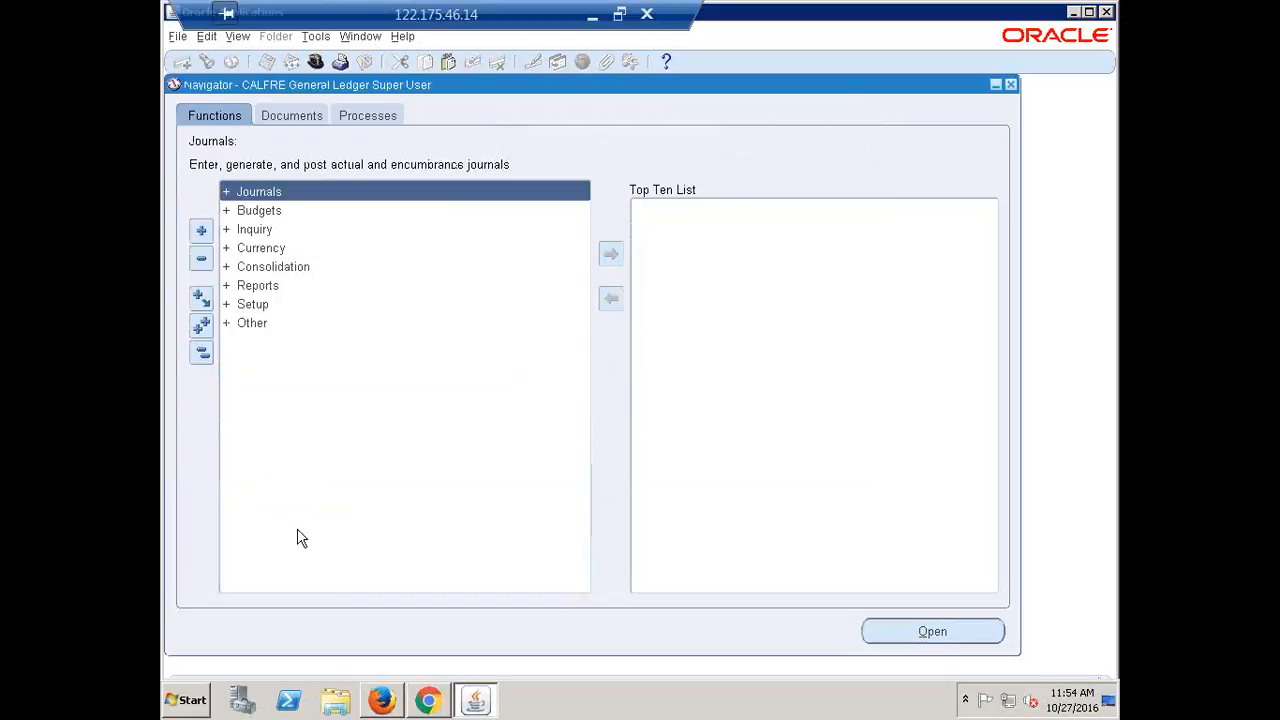
double_click(255, 309)
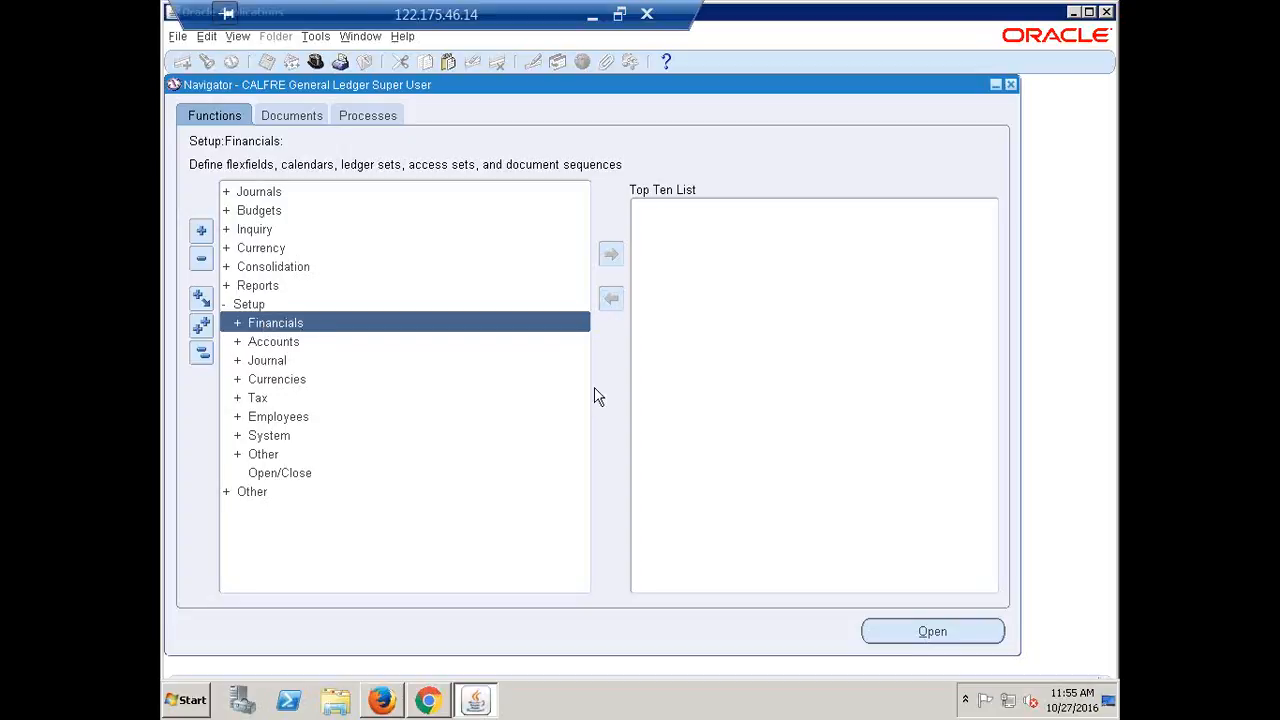
double_click(252, 307)
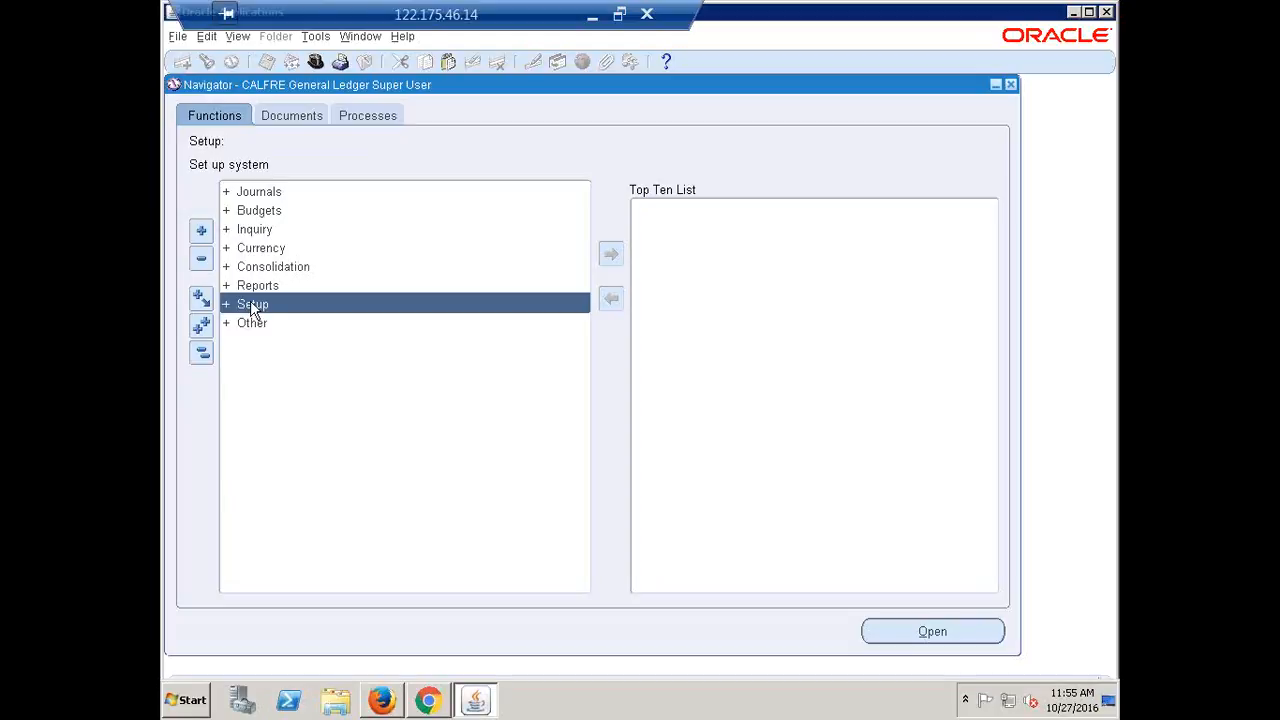
double_click(252, 307)
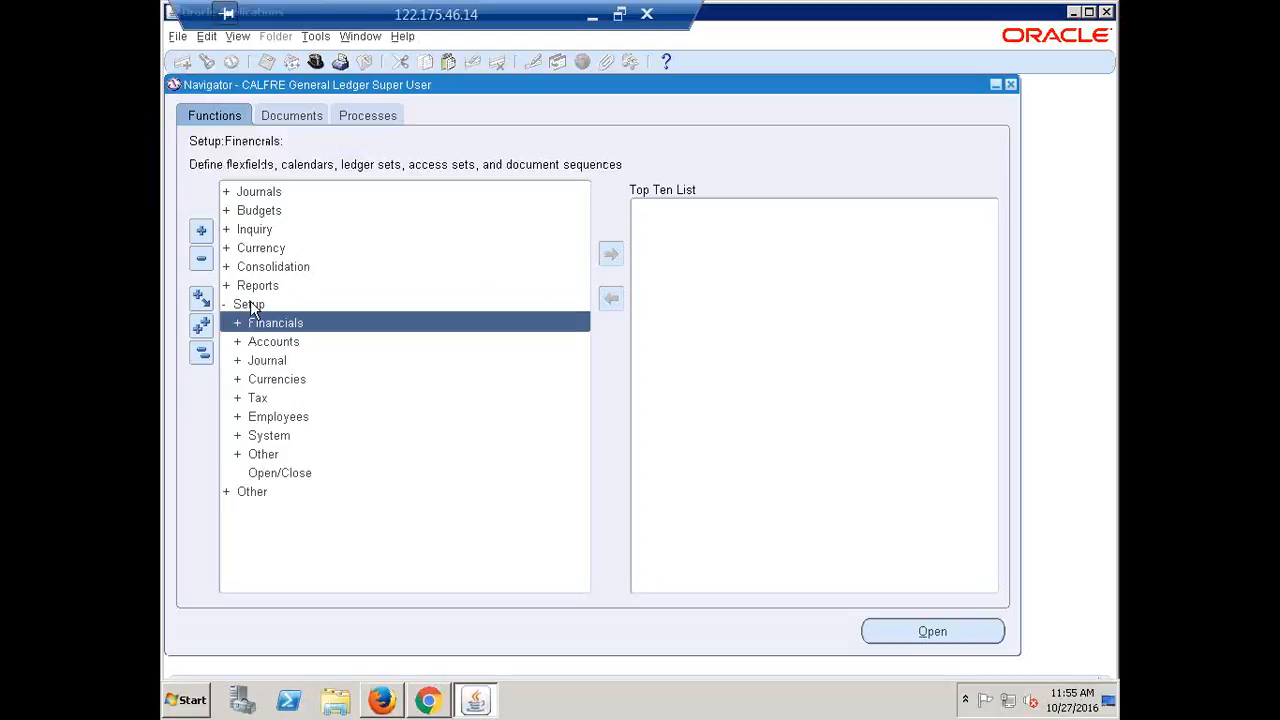
double_click(269, 382)
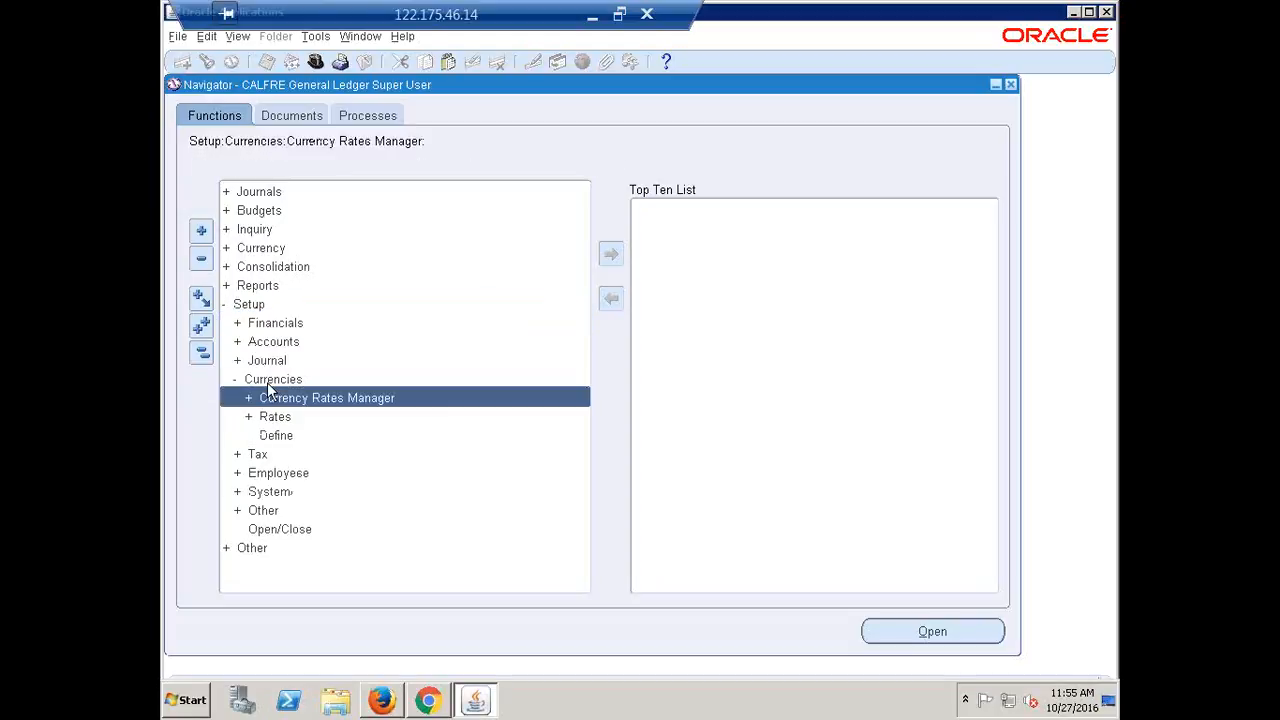
left_click(277, 437)
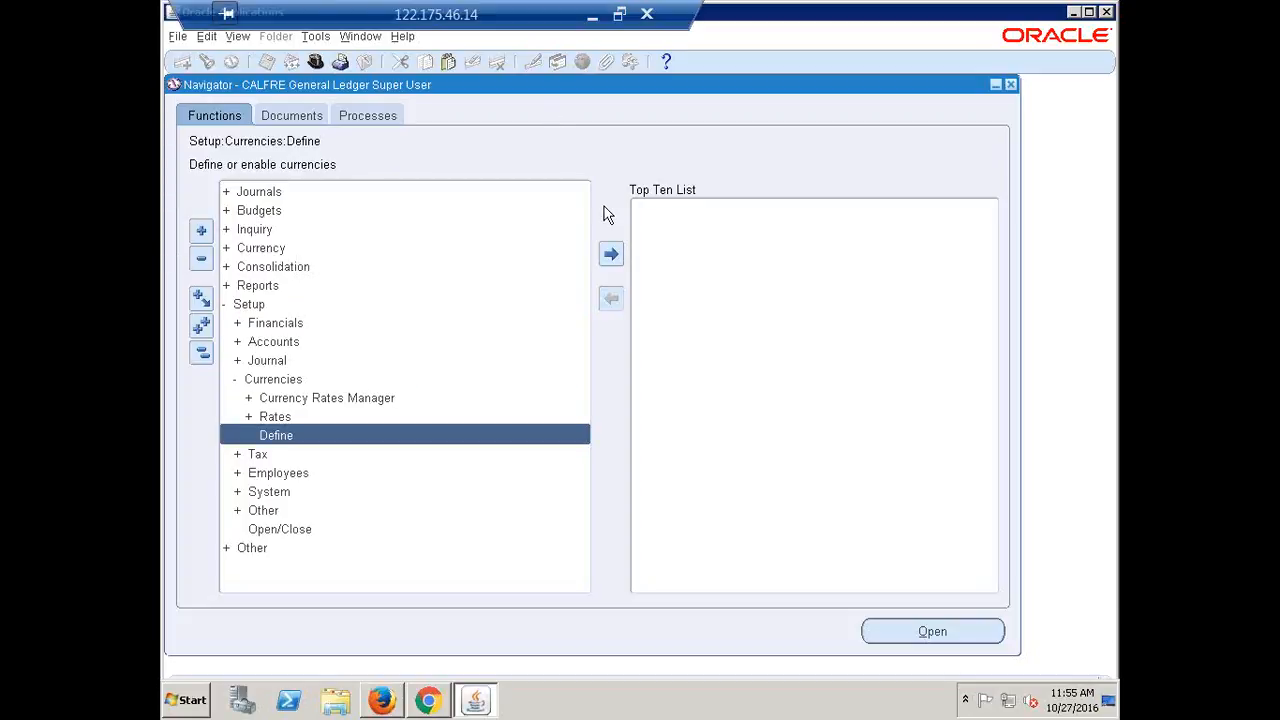
key("alt+o")
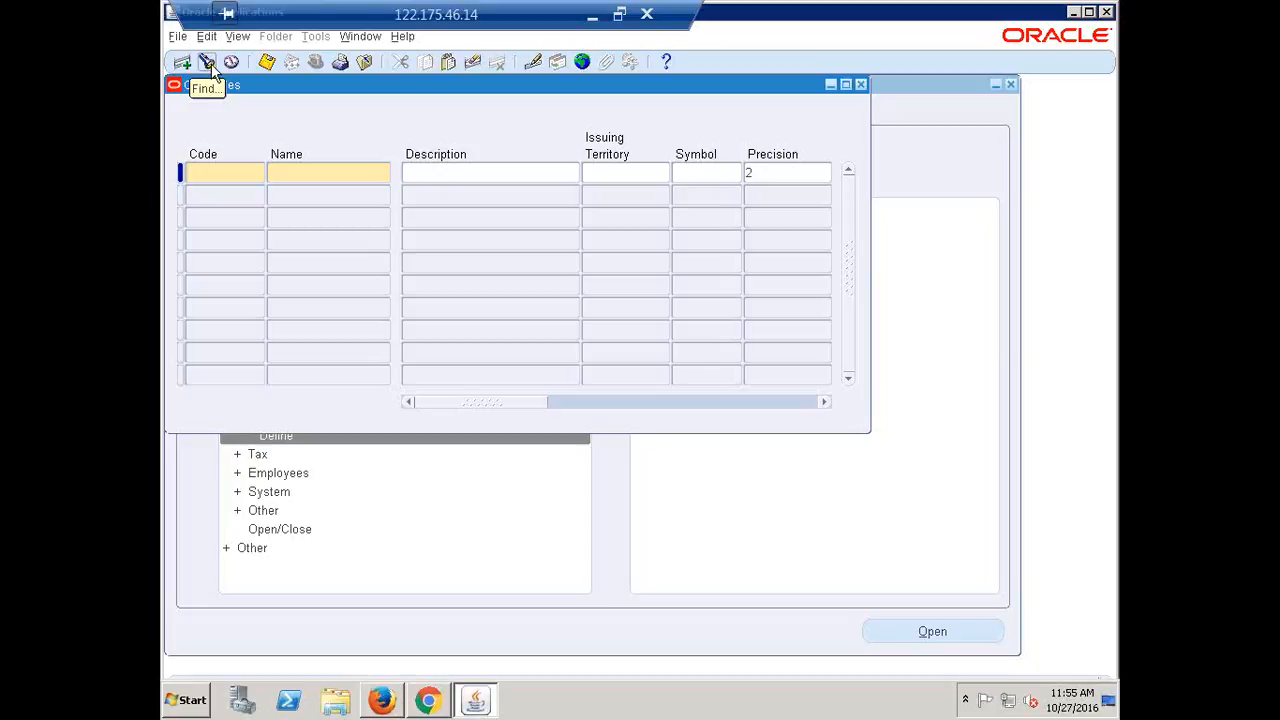
Try entering INR as a new currency, then discard it after the code-in-use error
type("BC ")
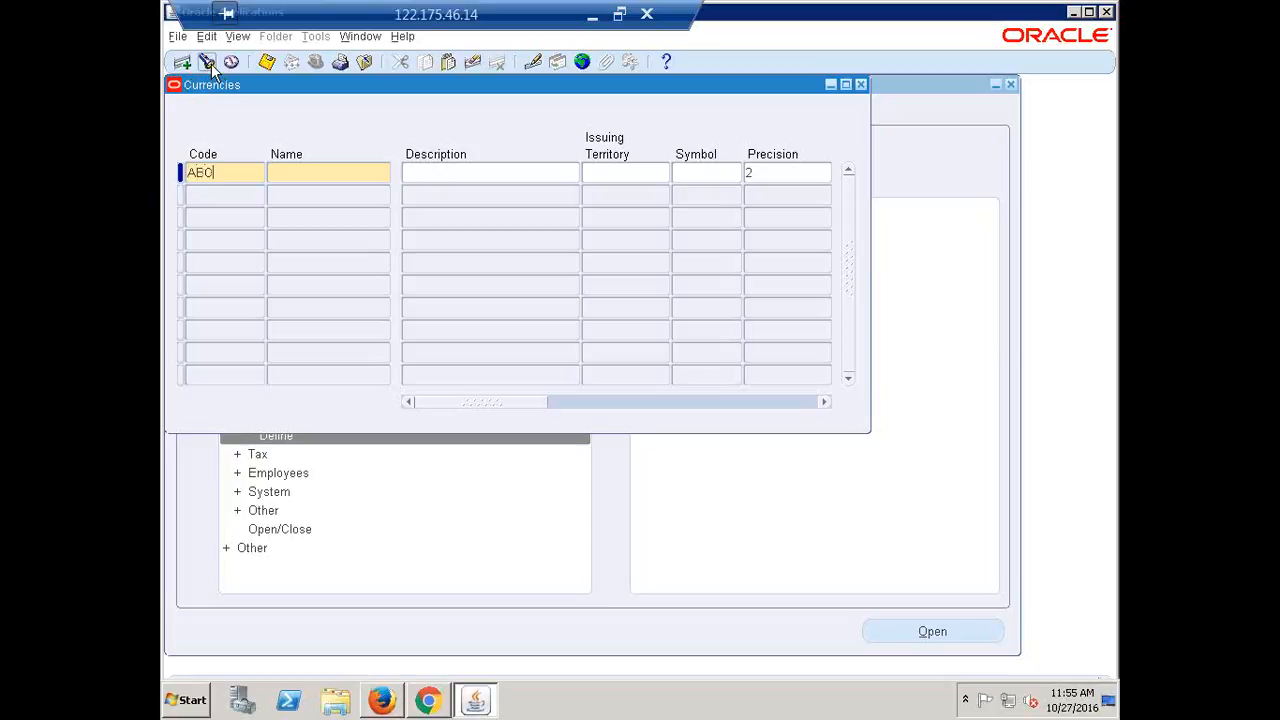
type("INR")
double_click(219, 171)
left_click(219, 171)
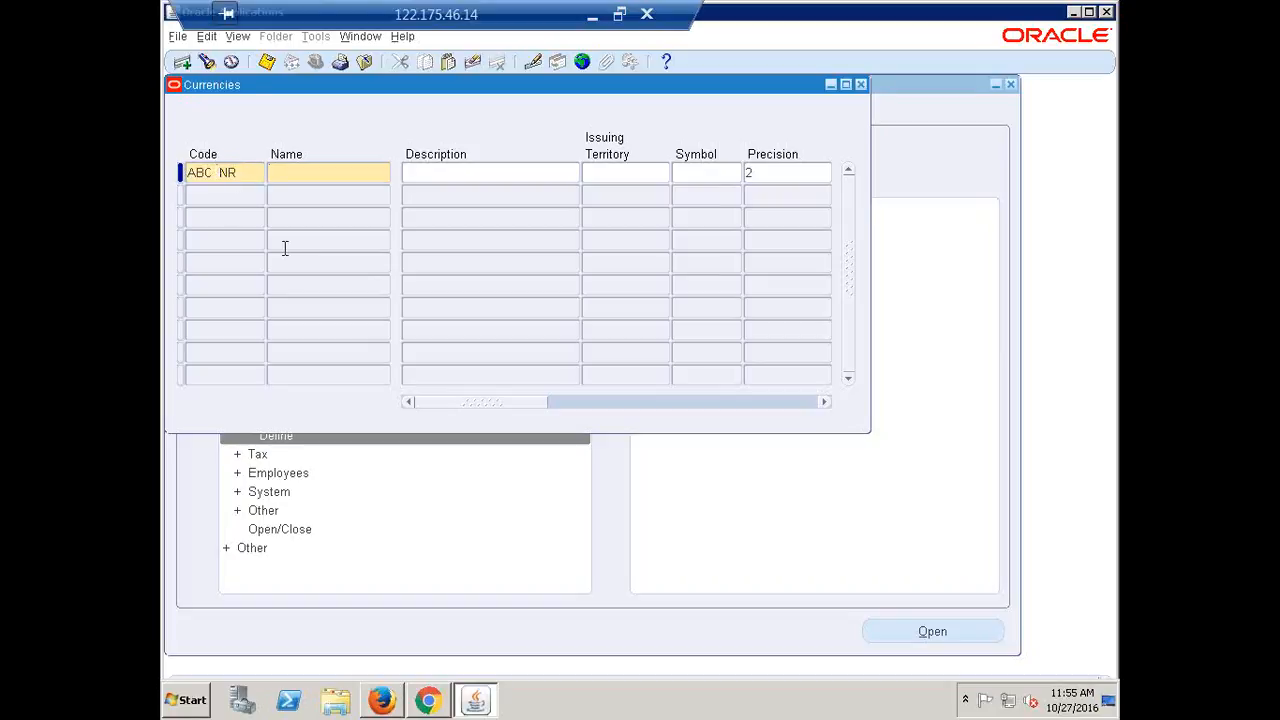
key("BackSpace")
key("BackSpace")
key("BackSpace")
key("BackSpace")
left_click(248, 240)
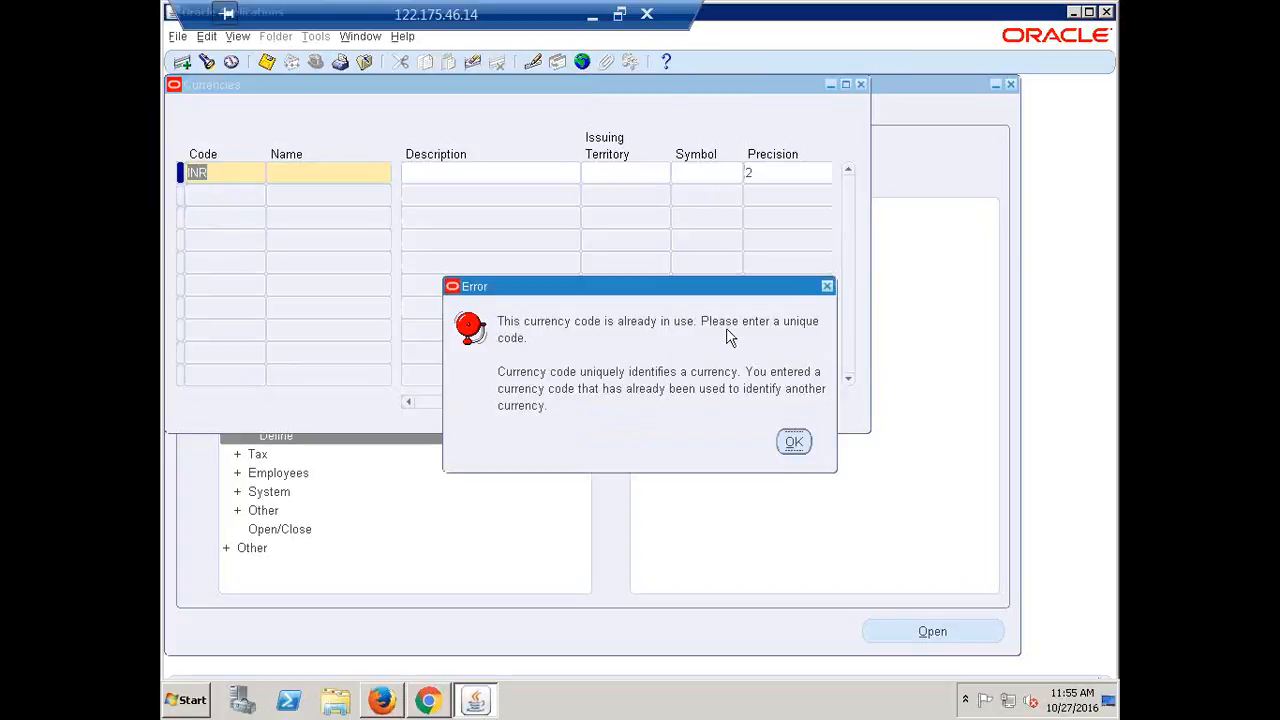
left_click(793, 443)
left_click(794, 440)
left_click(652, 427)
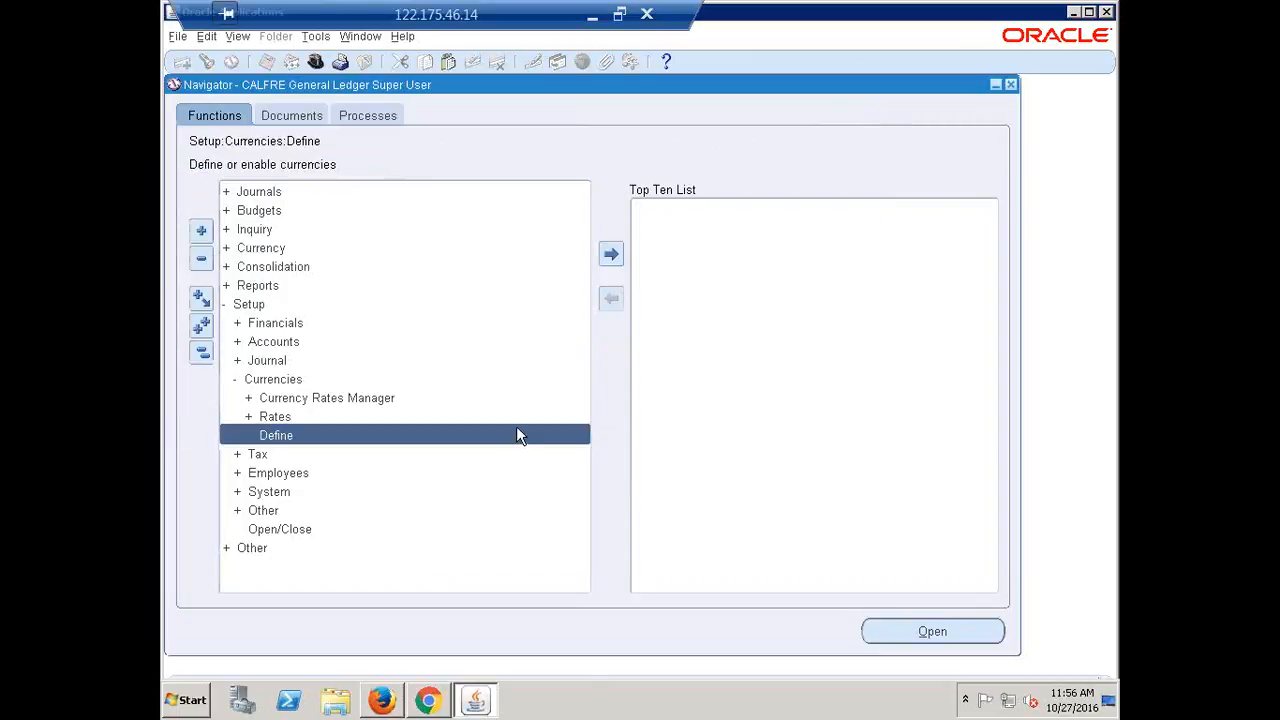
Reopen Currencies, query INR, confirm it stays Enabled, and close the form
double_click(516, 432)
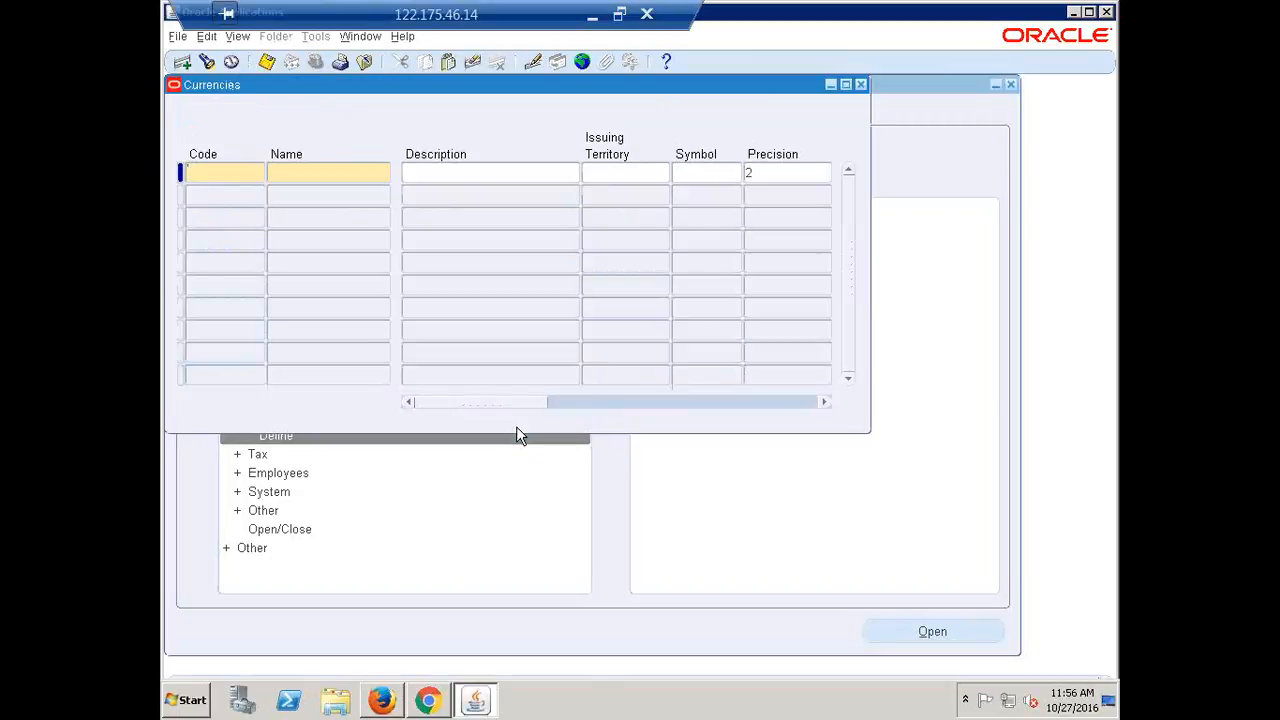
key("ctrl+l")
type("INR")
key("Return")
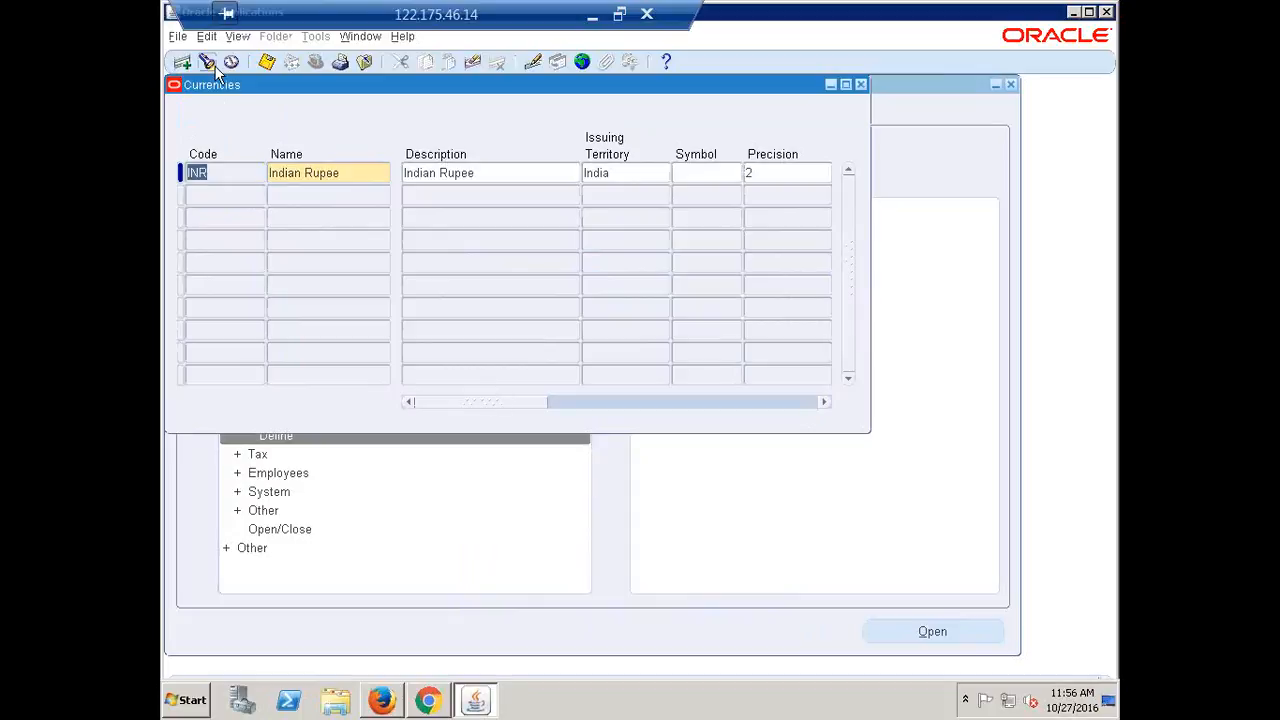
left_click_drag(466, 401, 810, 455)
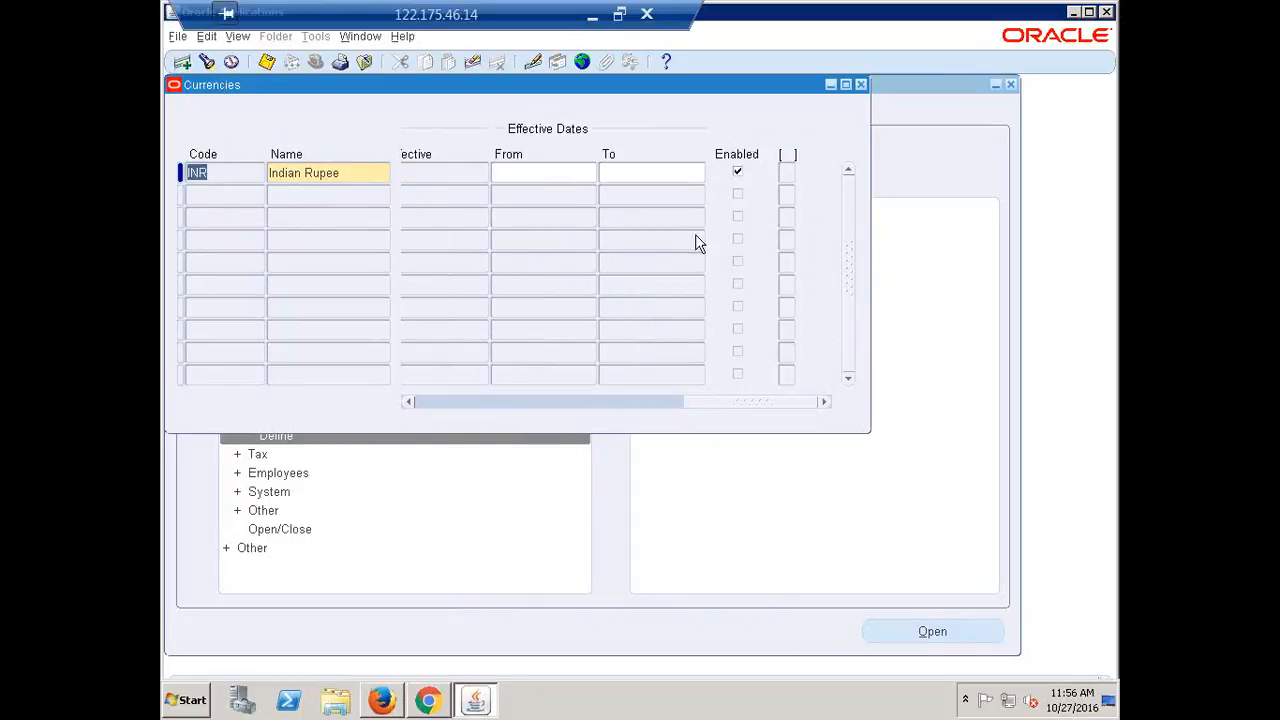
left_click(739, 174)
left_click(739, 173)
left_click(860, 84)
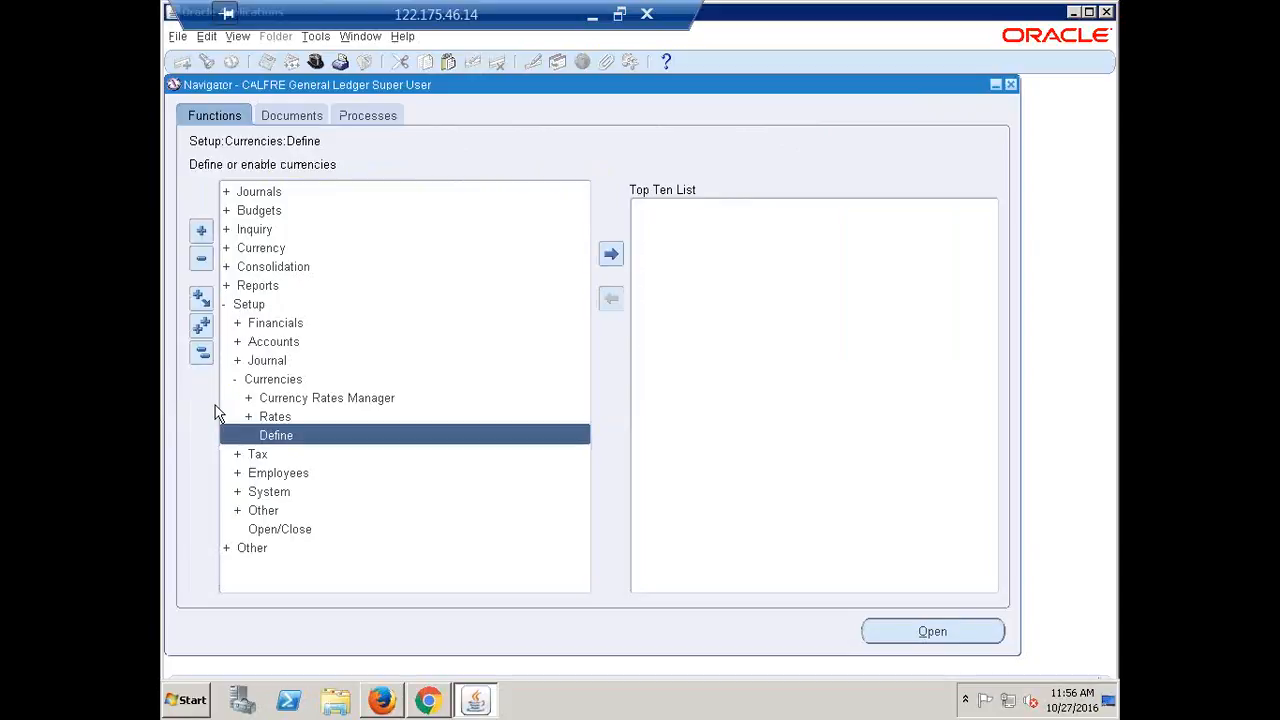
Collapse the Navigator to Setup and minimize the remote desktop to show Recap.xlsx
left_click(203, 354)
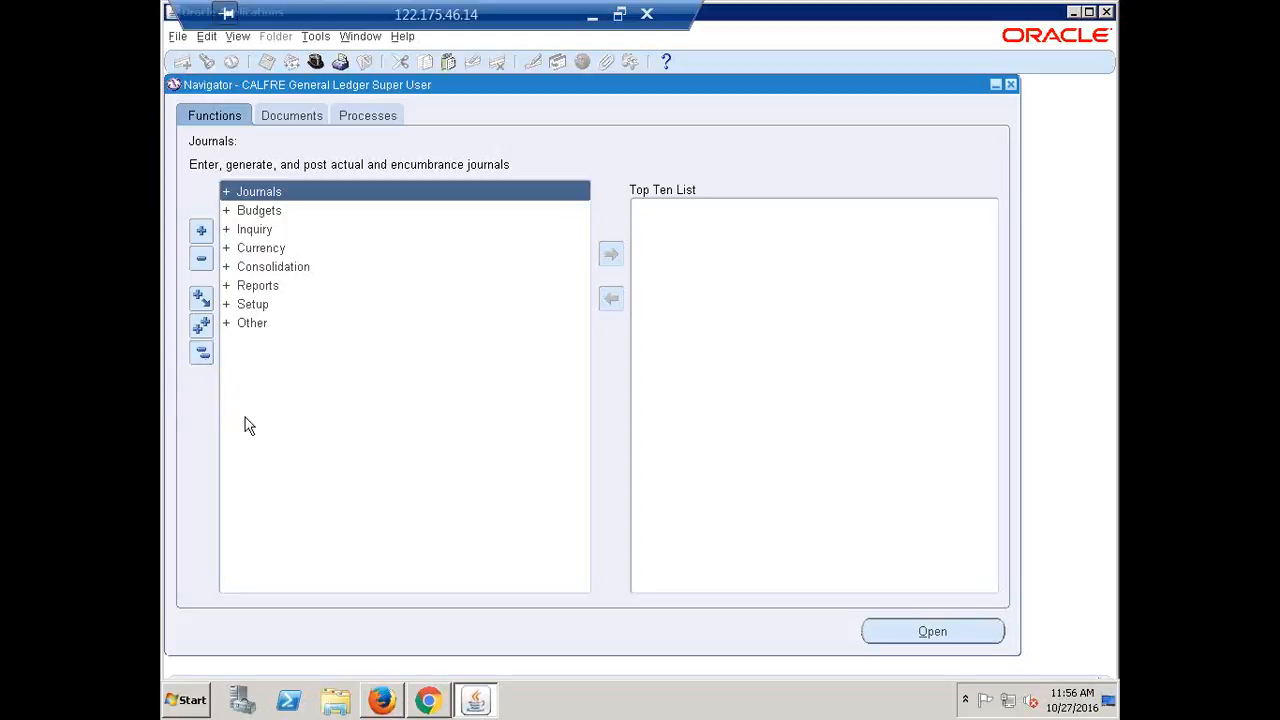
left_click(253, 305)
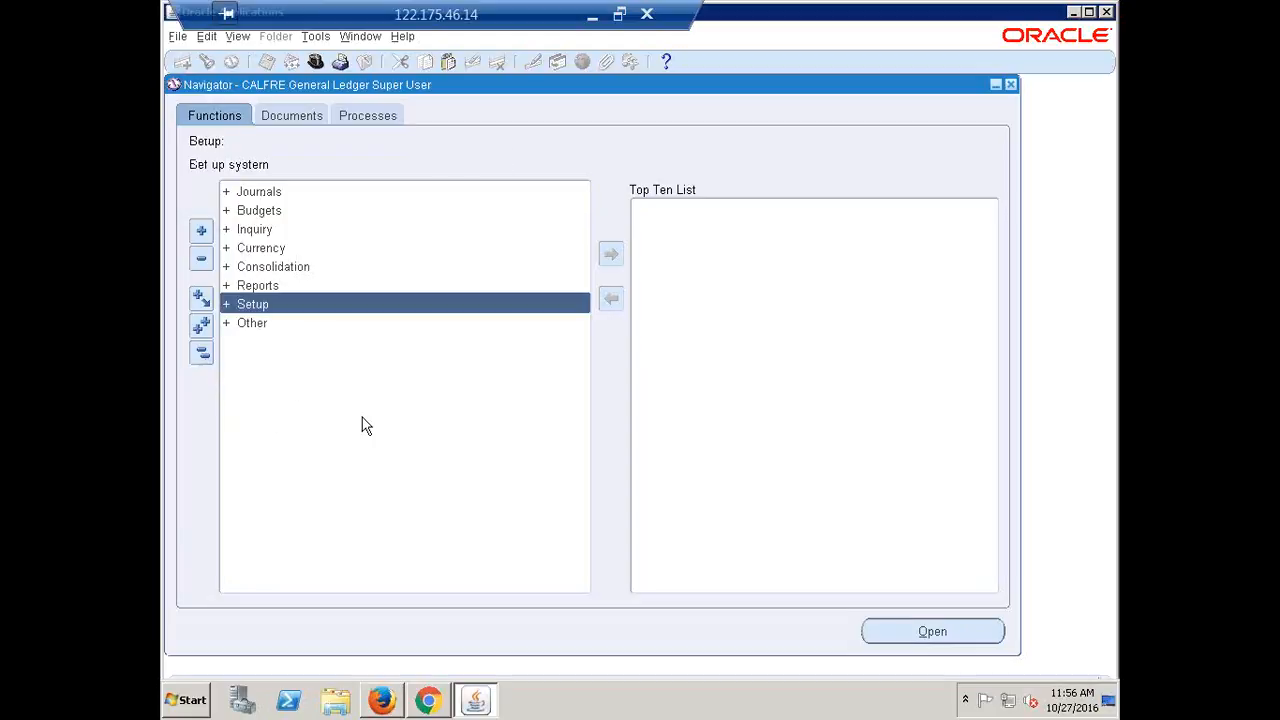
left_click(593, 15)
Widen column A of the Recap checklist so the task names fit
scroll(574, 555, "up", 7)
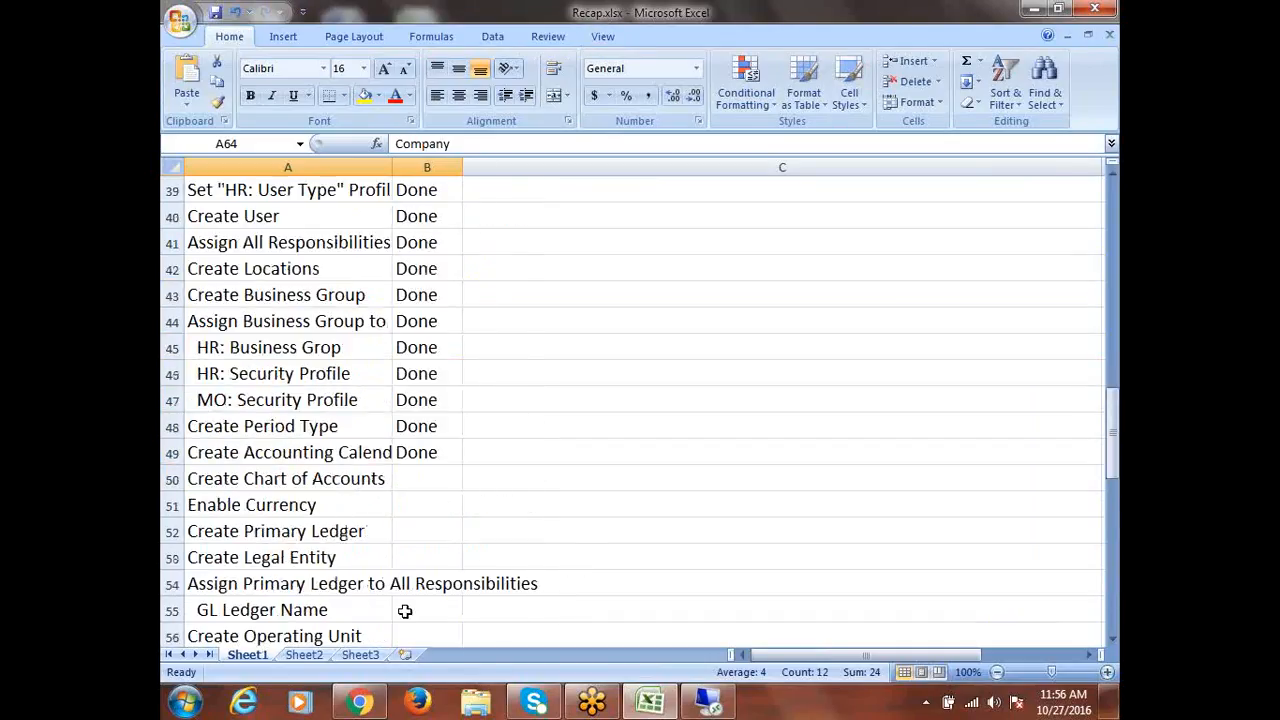
left_click_drag(392, 165, 476, 183)
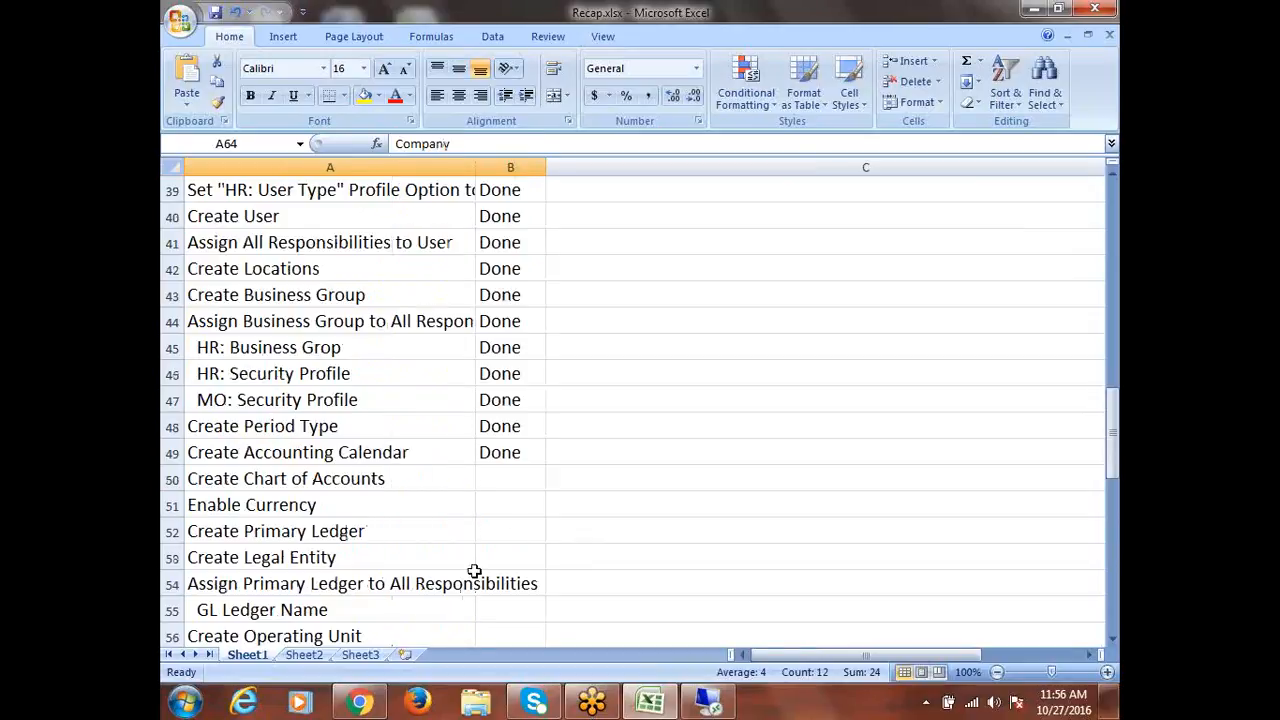
left_click(324, 452)
Mark Enable Currency and Create Chart of Accounts Done, then switch back to Oracle
left_click(297, 506)
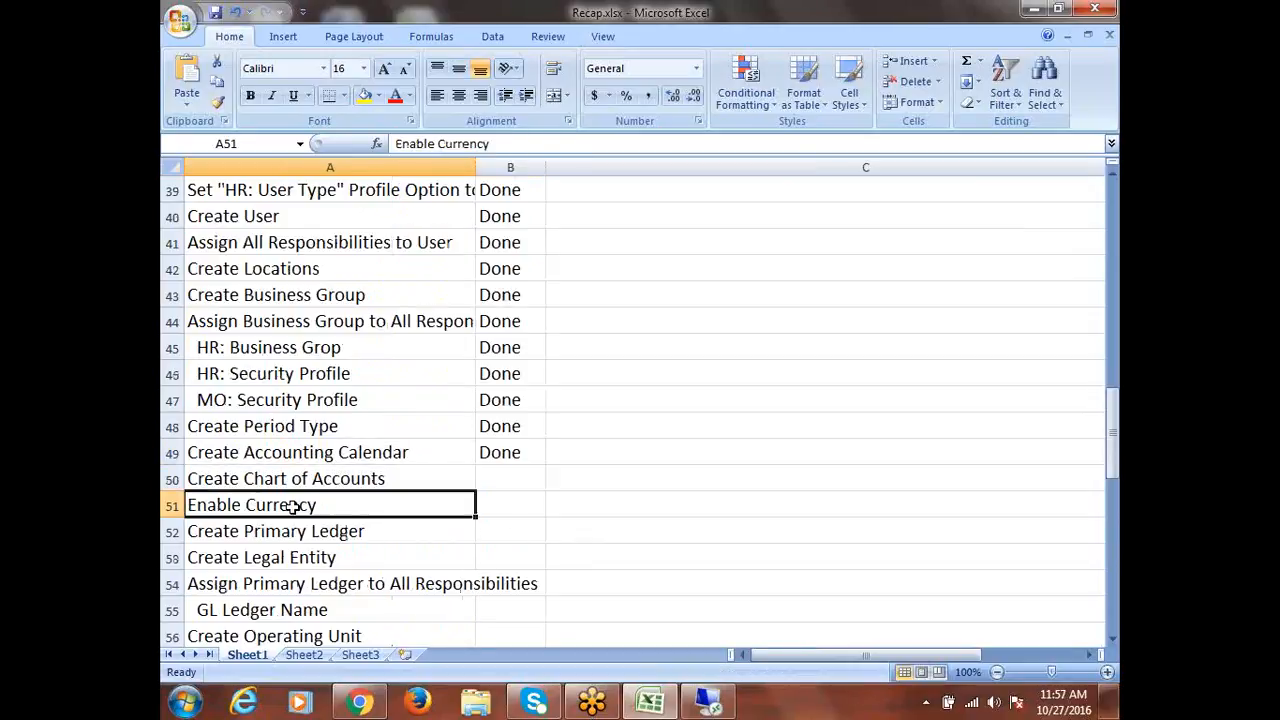
key("Tab")
type("Done")
left_click(345, 476)
key("Tab")
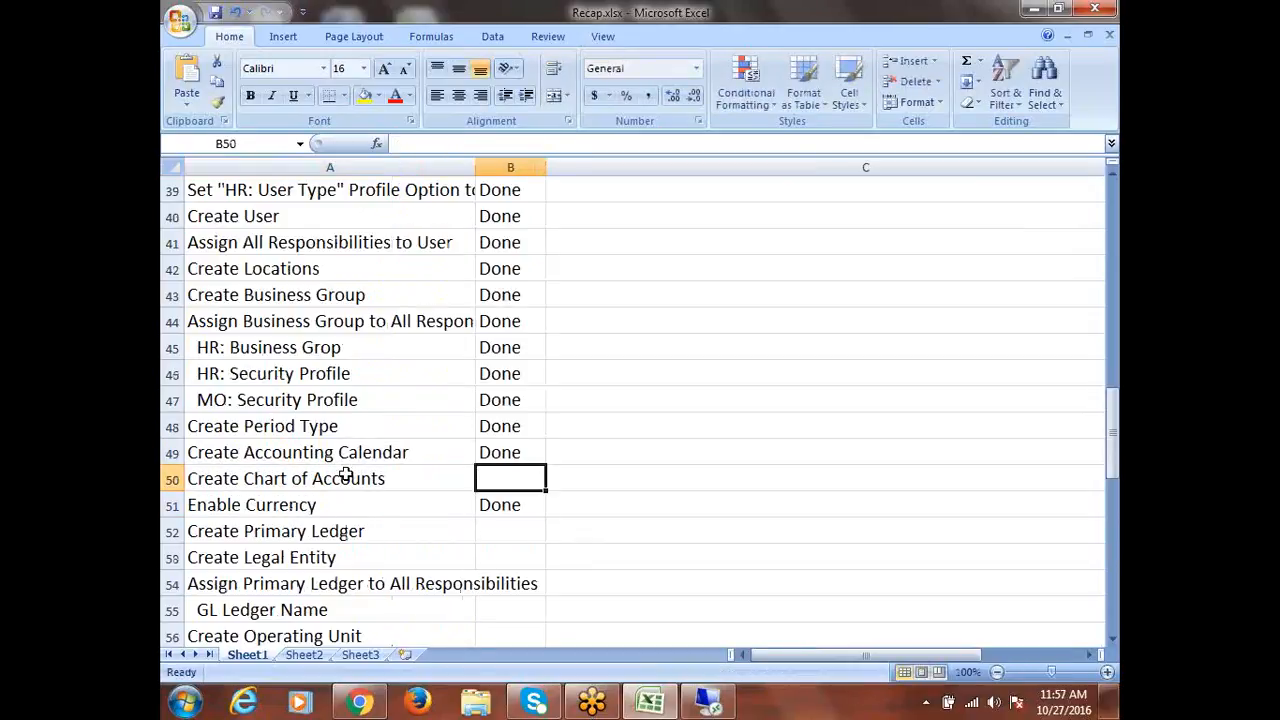
type("Done")
left_click(345, 531)
key("Tab")
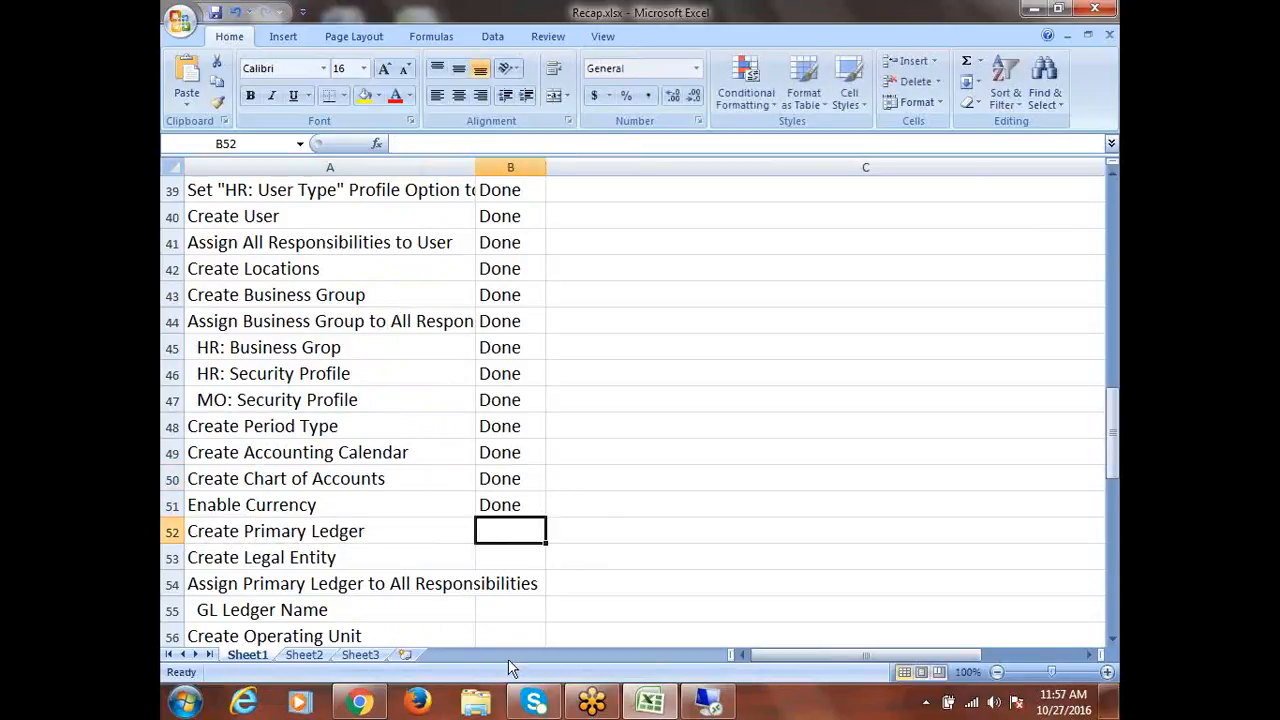
scroll(478, 487, "down", 2)
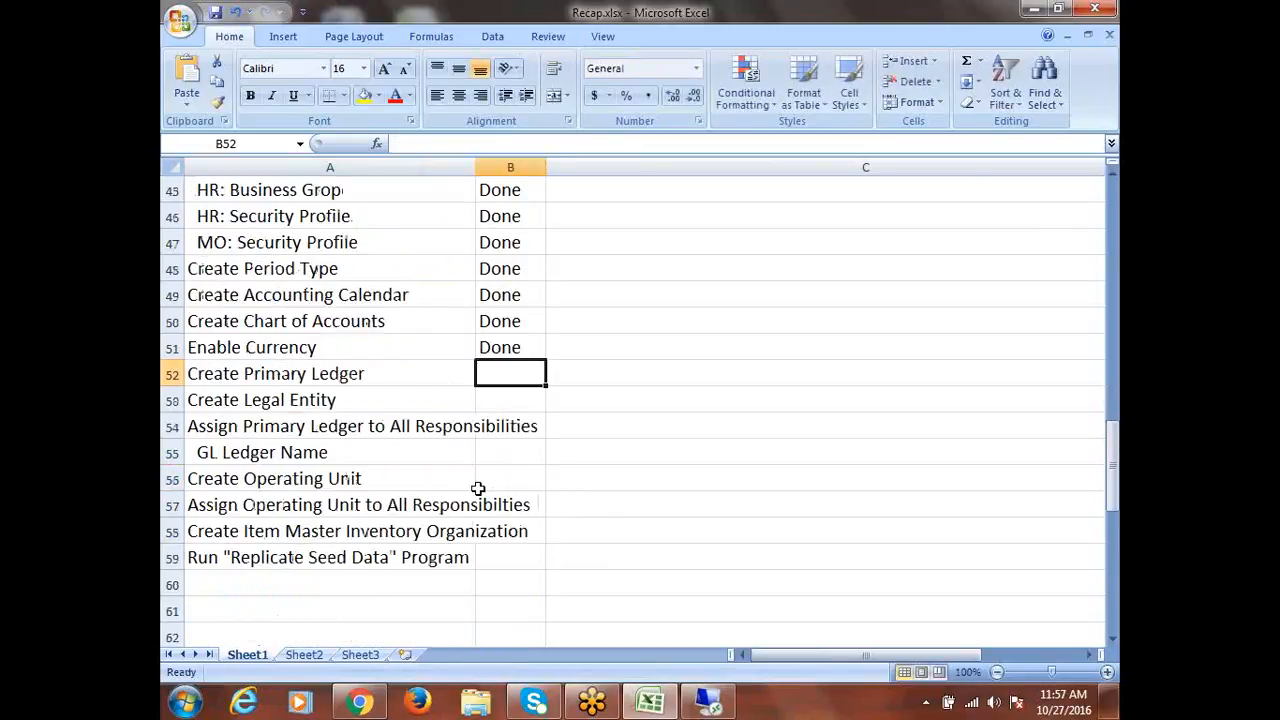
left_click(708, 702)
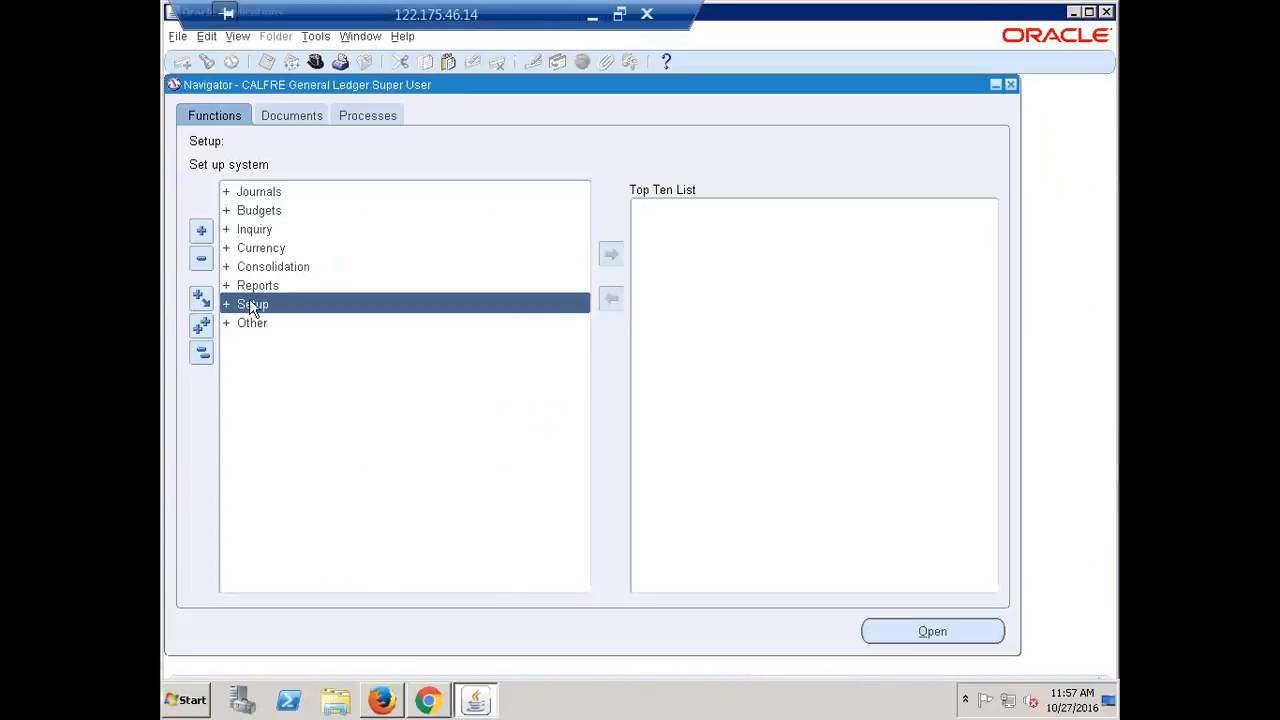
Expand Setup > Financials > Accounting Setup Manager and launch Accounting Setups
double_click(252, 305)
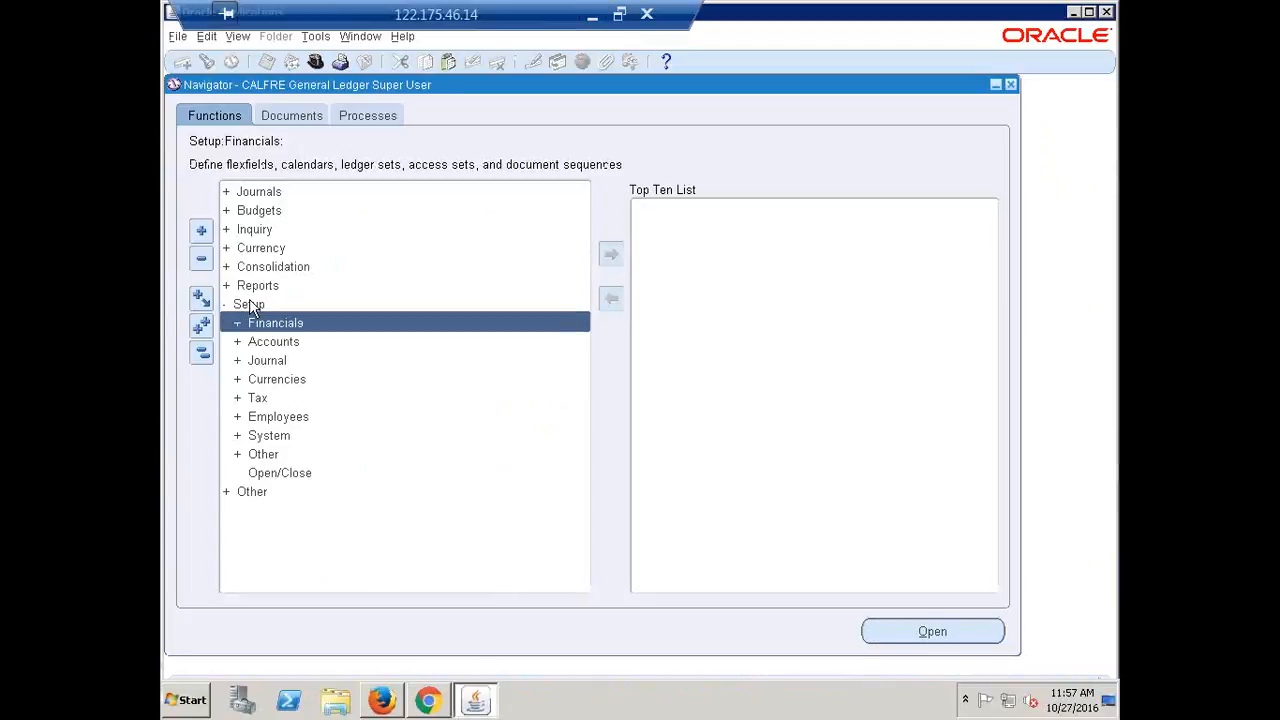
key("Return")
key("Down")
key("Down")
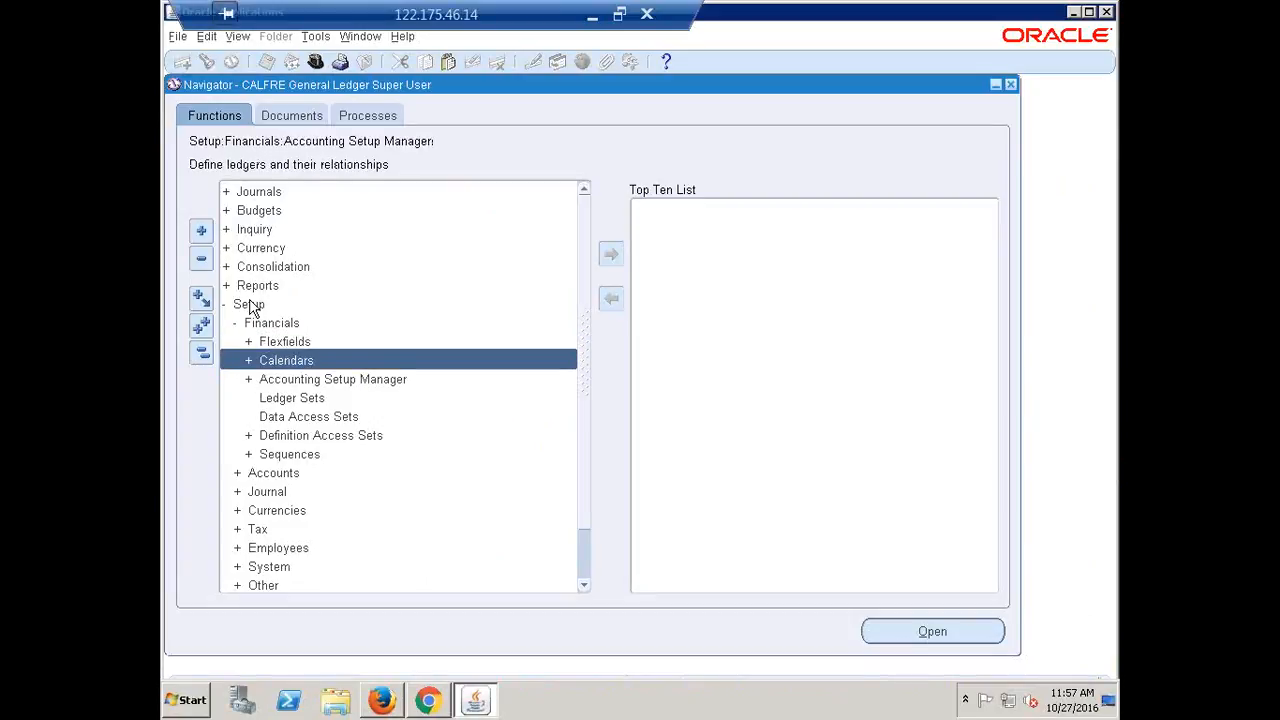
key("Return")
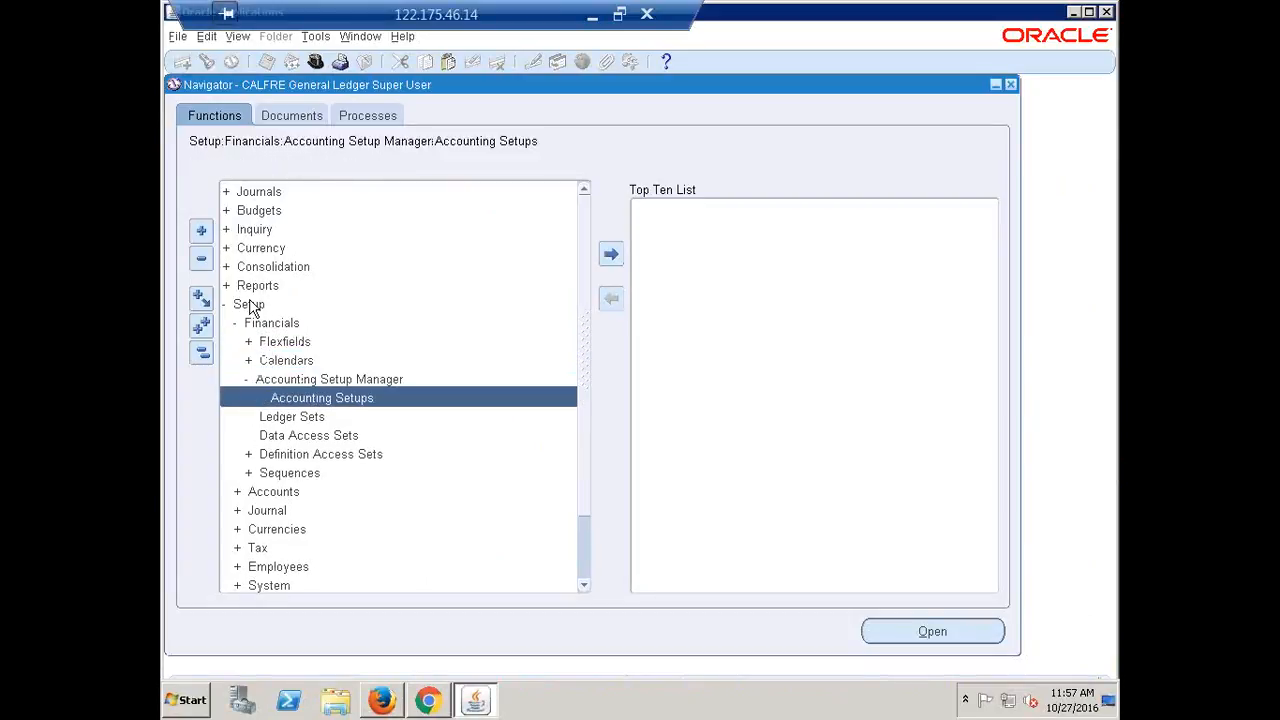
key("Return")
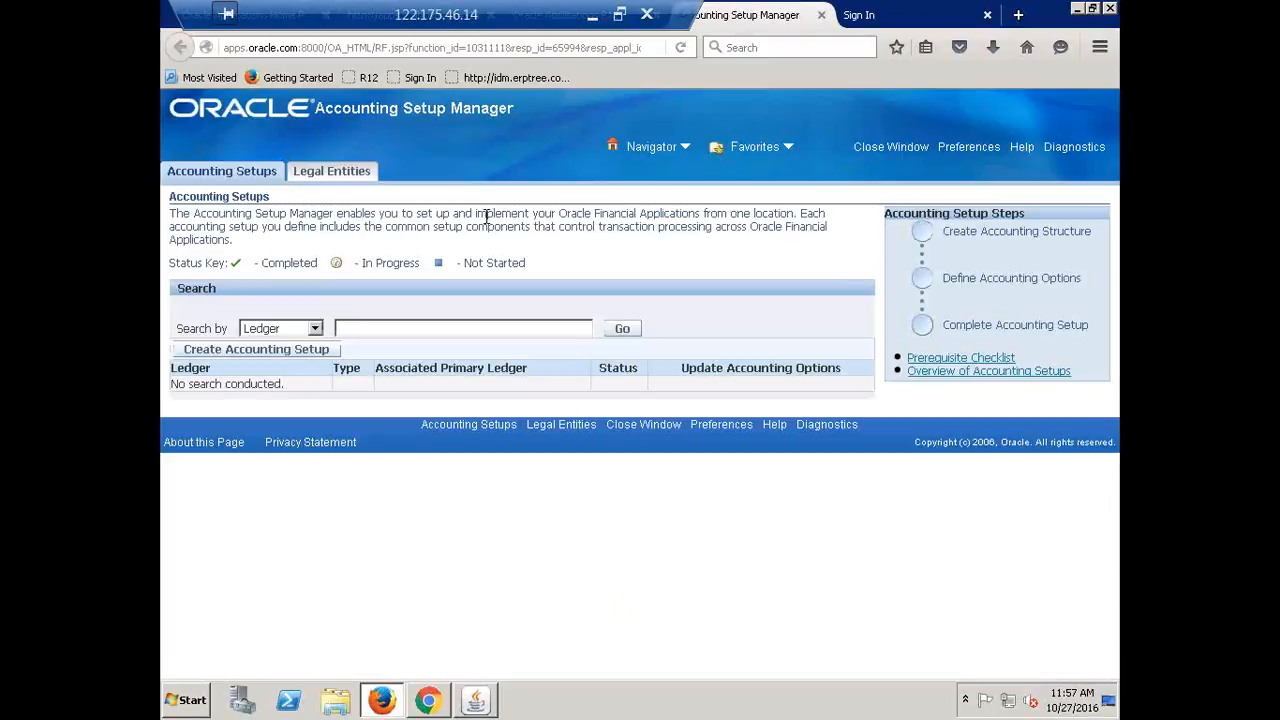
Start a new accounting setup, skip legal entities, and name the ledger 'CALFRE India Primary Ledger'
left_click(226, 350)
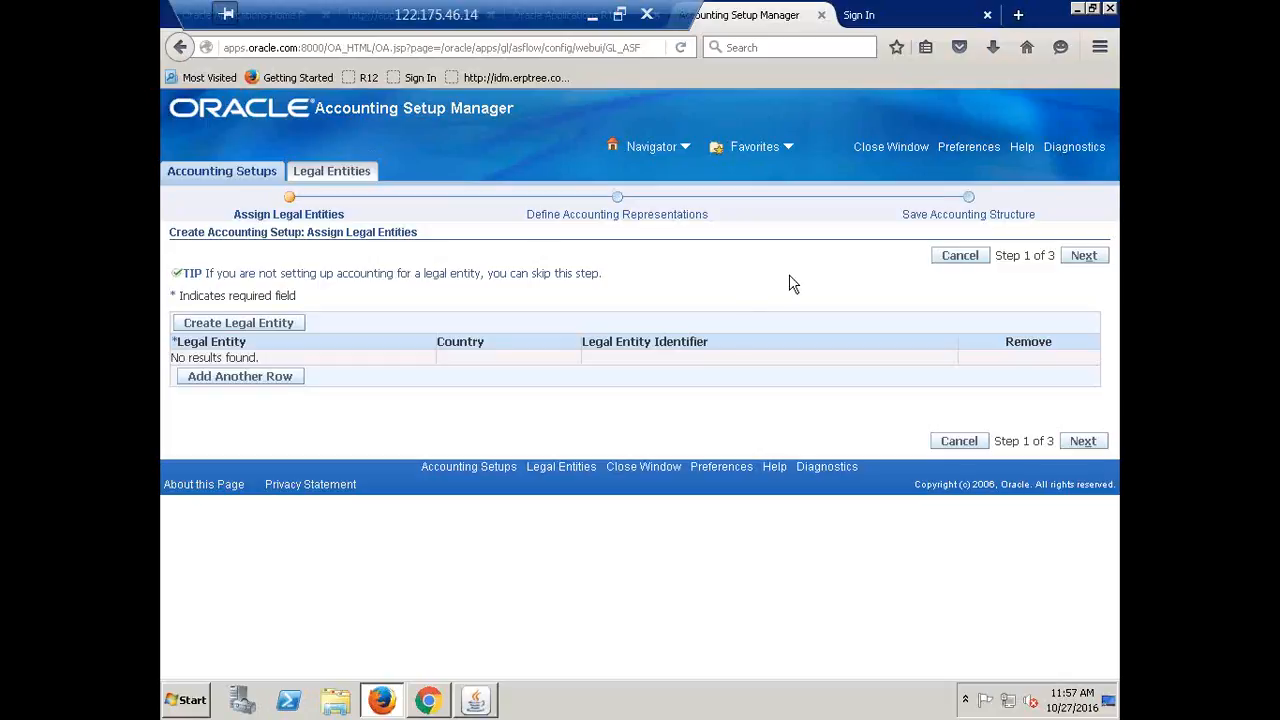
left_click(1110, 273)
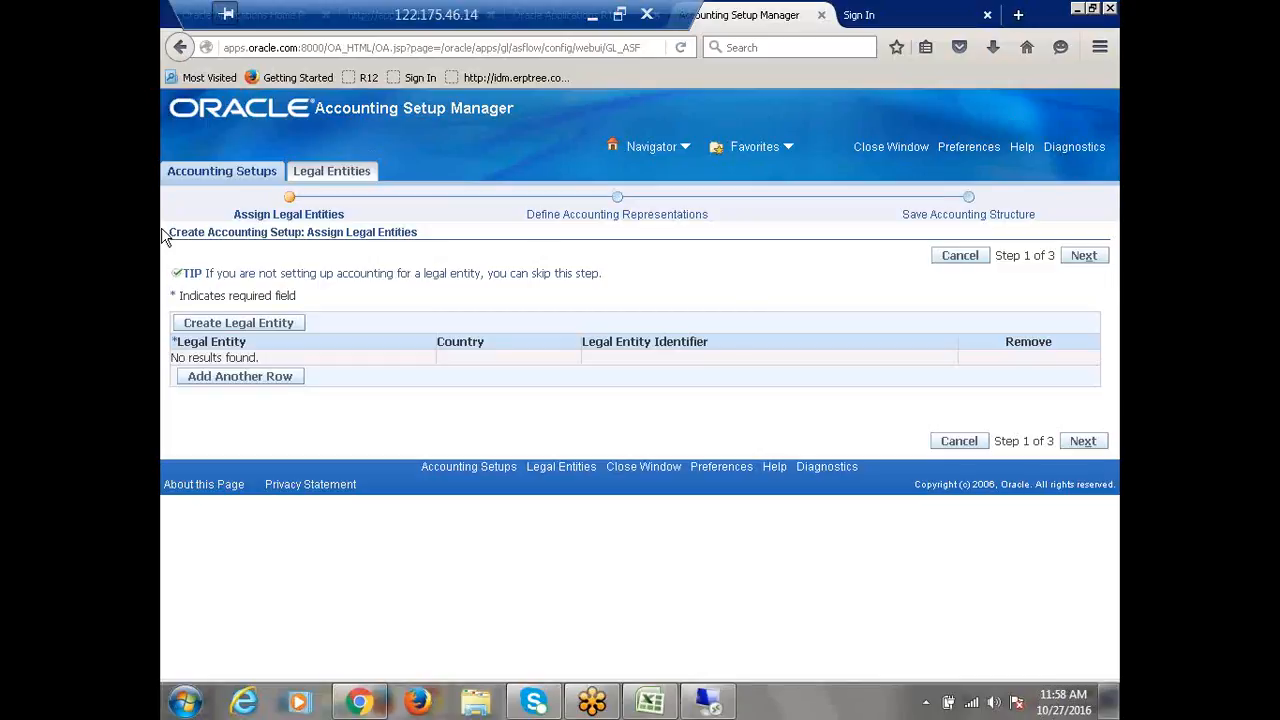
left_click(1084, 257)
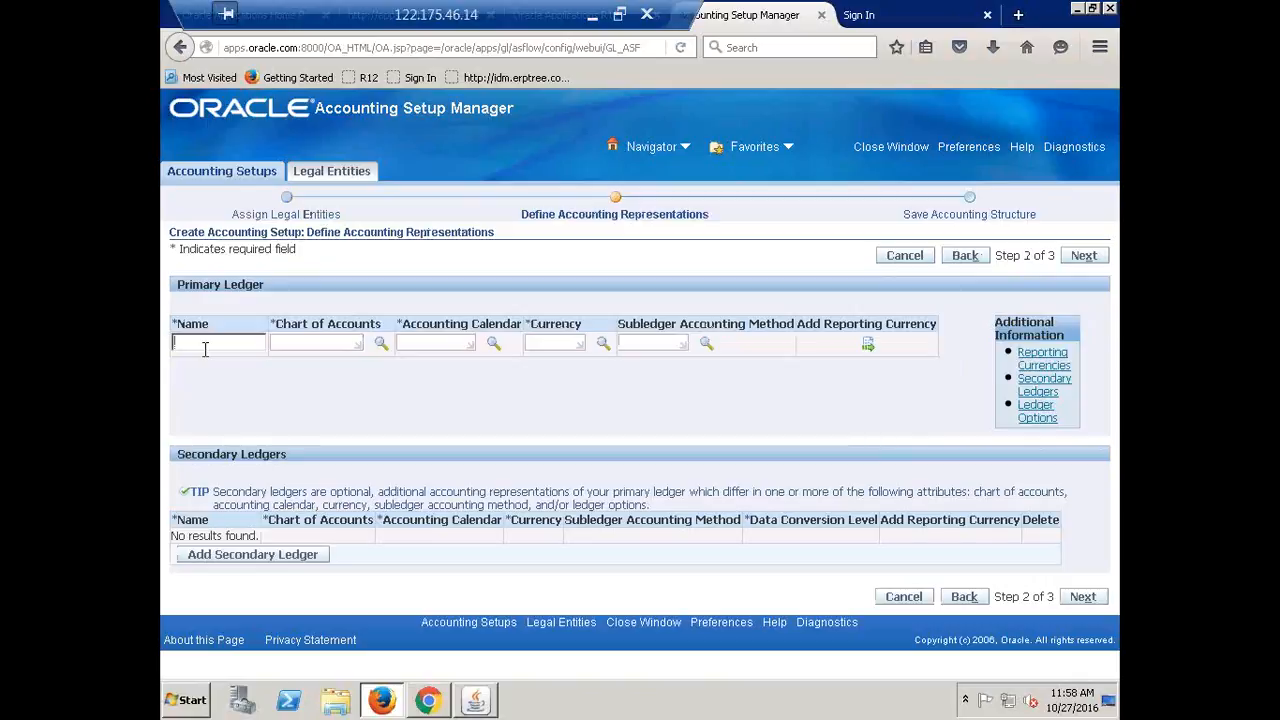
type("CALFRE India Pri")
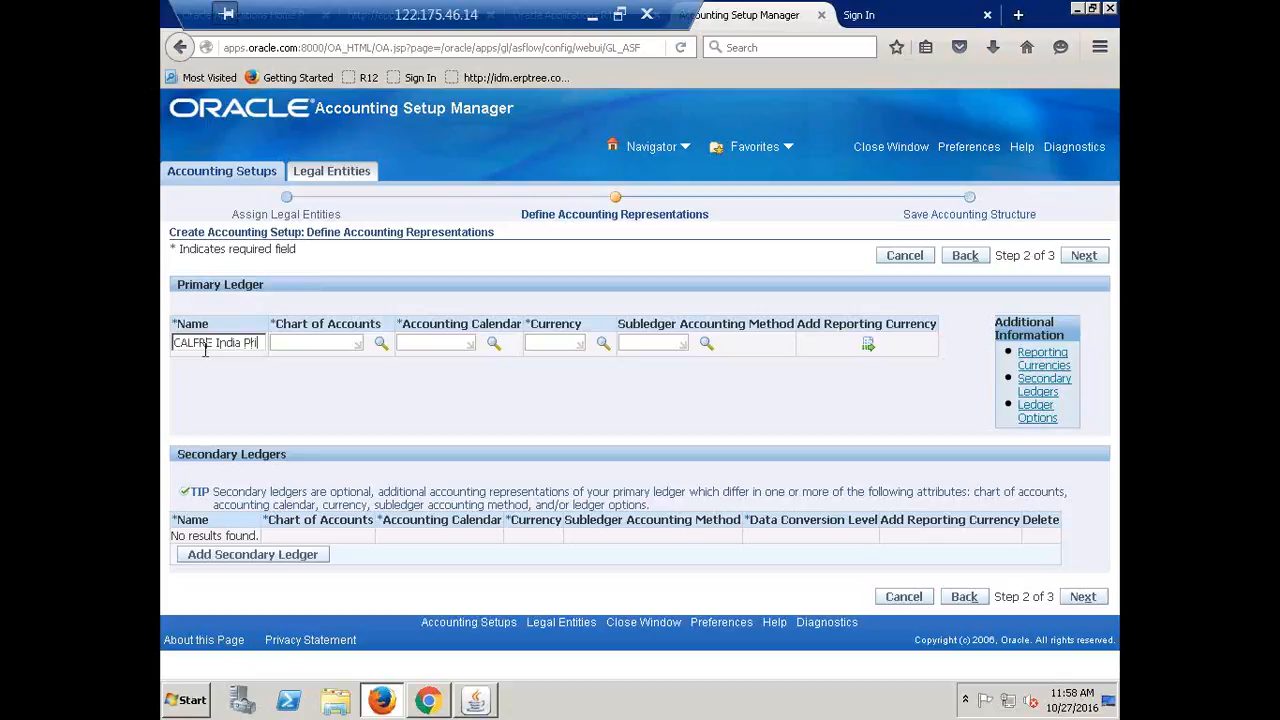
type("mary L")
type("edger")
type("calfre")
Set chart of accounts CALFRE, calendar CALFRE13, currency INR and Standard Accrual subledger accounting
key("Tab")
type("calfre")
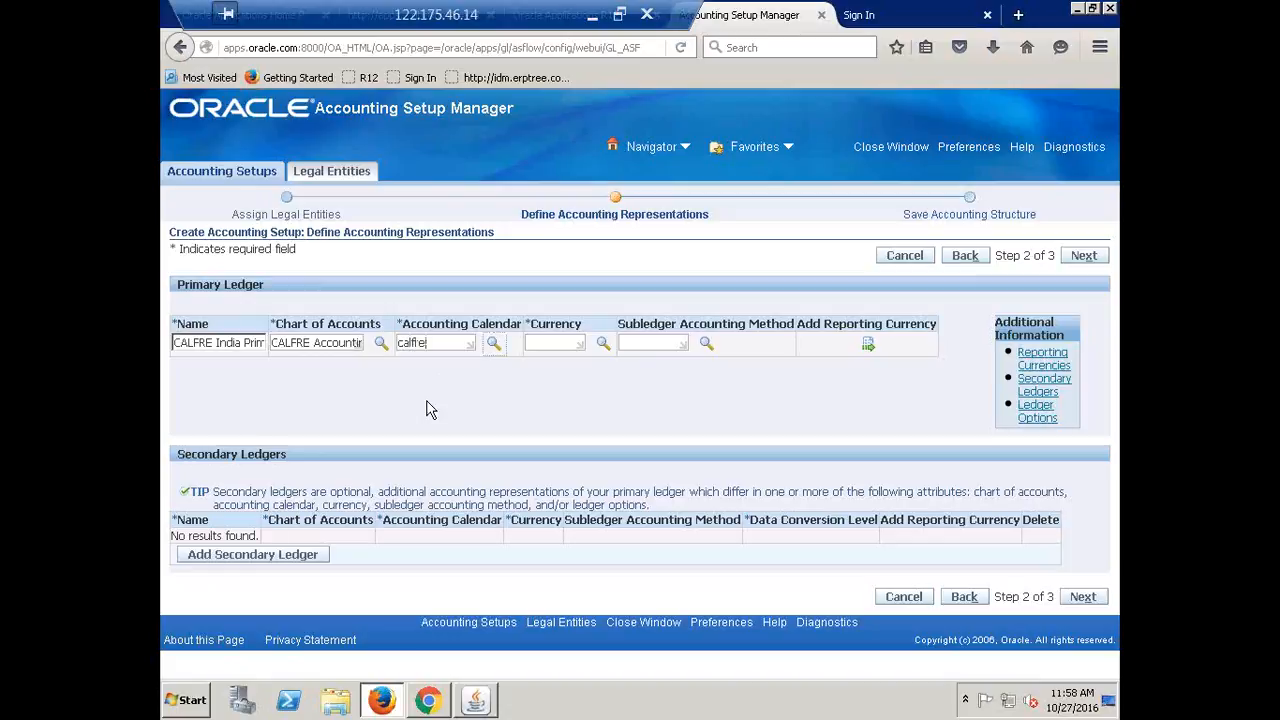
key("Tab")
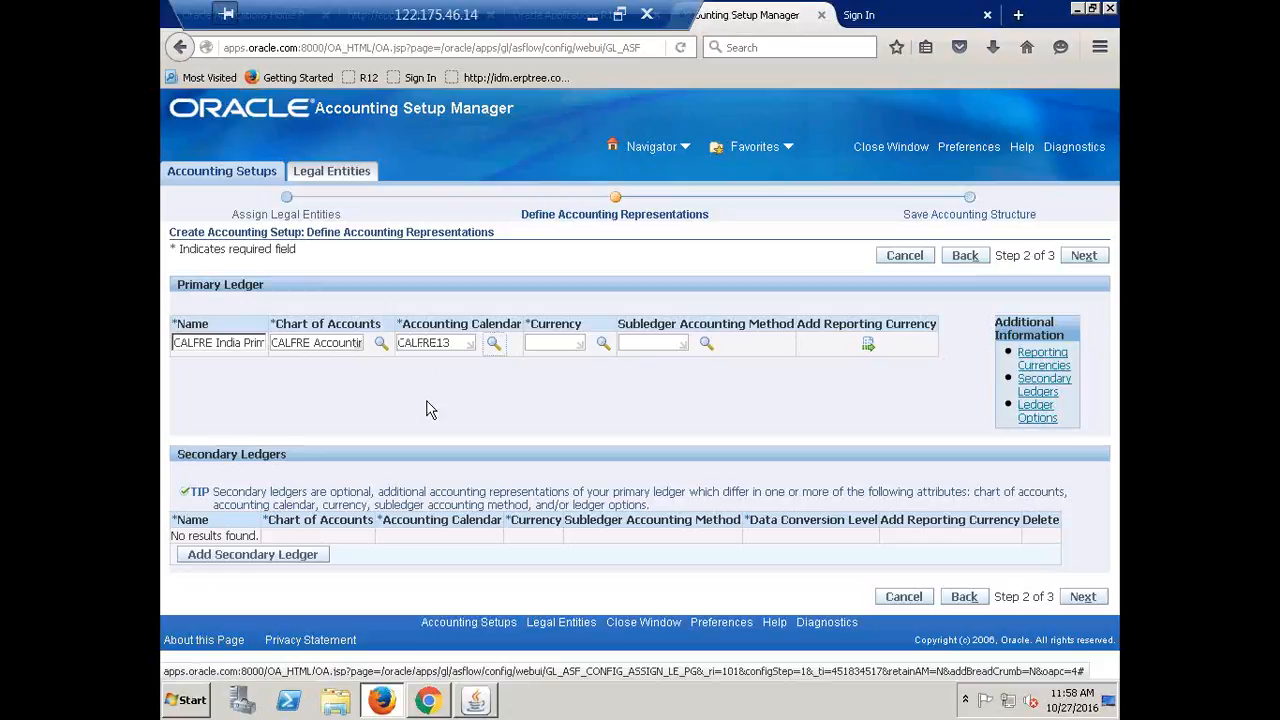
key("Tab")
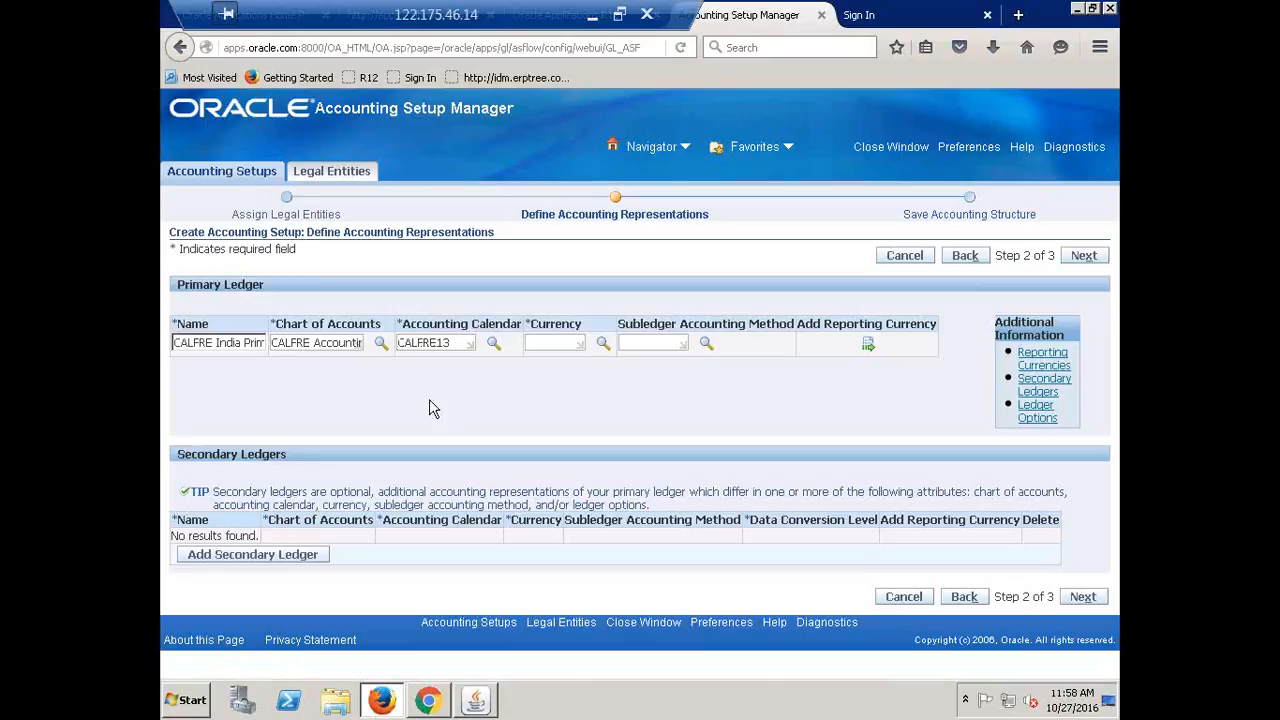
type("inr")
key("Tab")
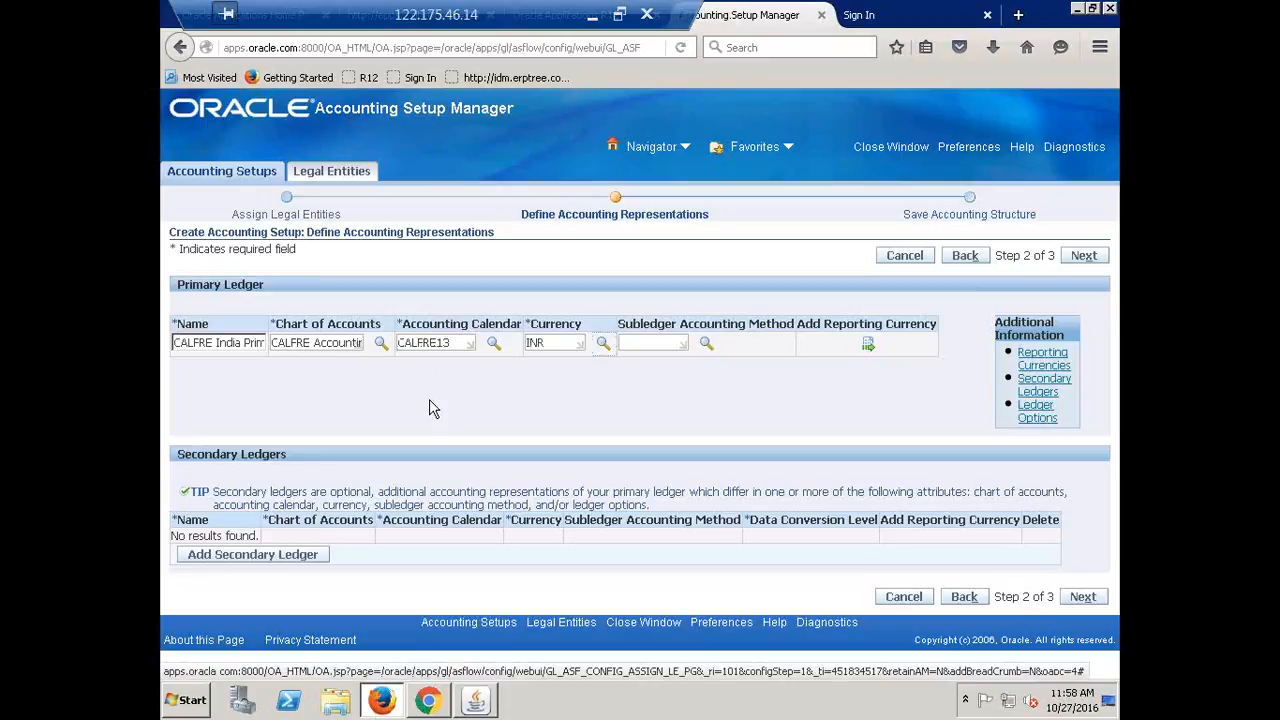
key("Tab")
type("stand")
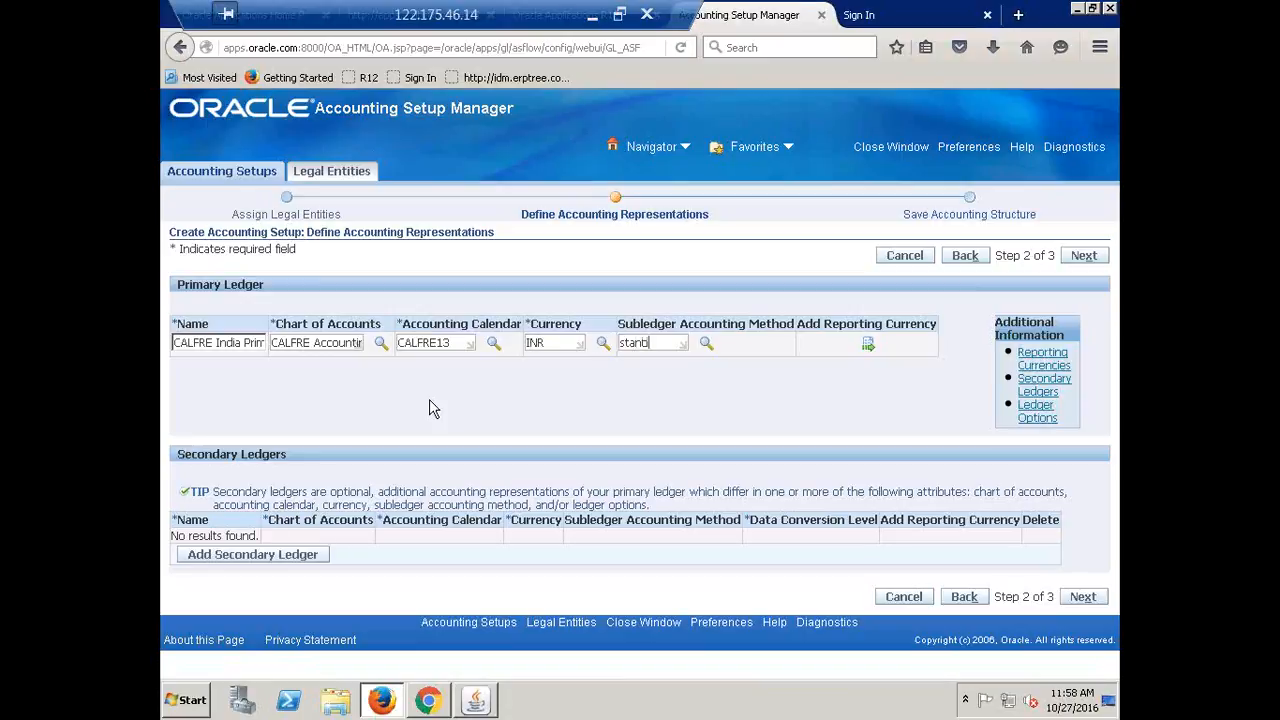
key("Tab")
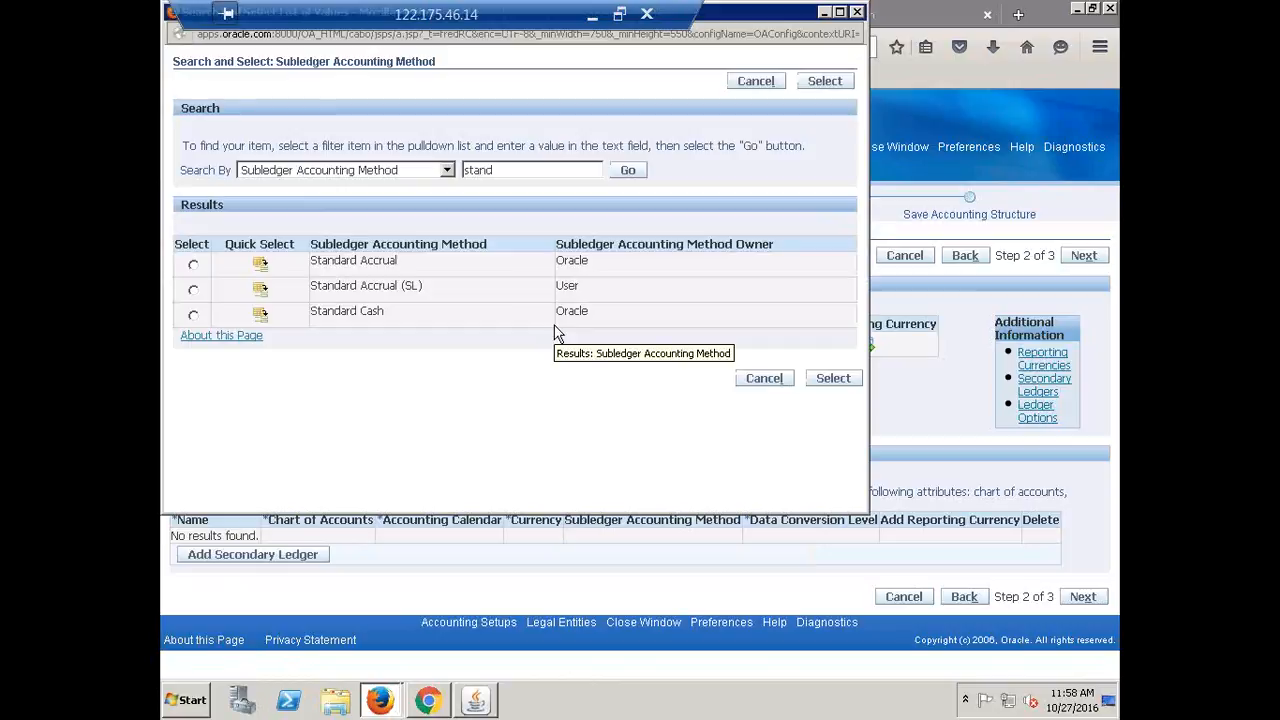
left_click(258, 265)
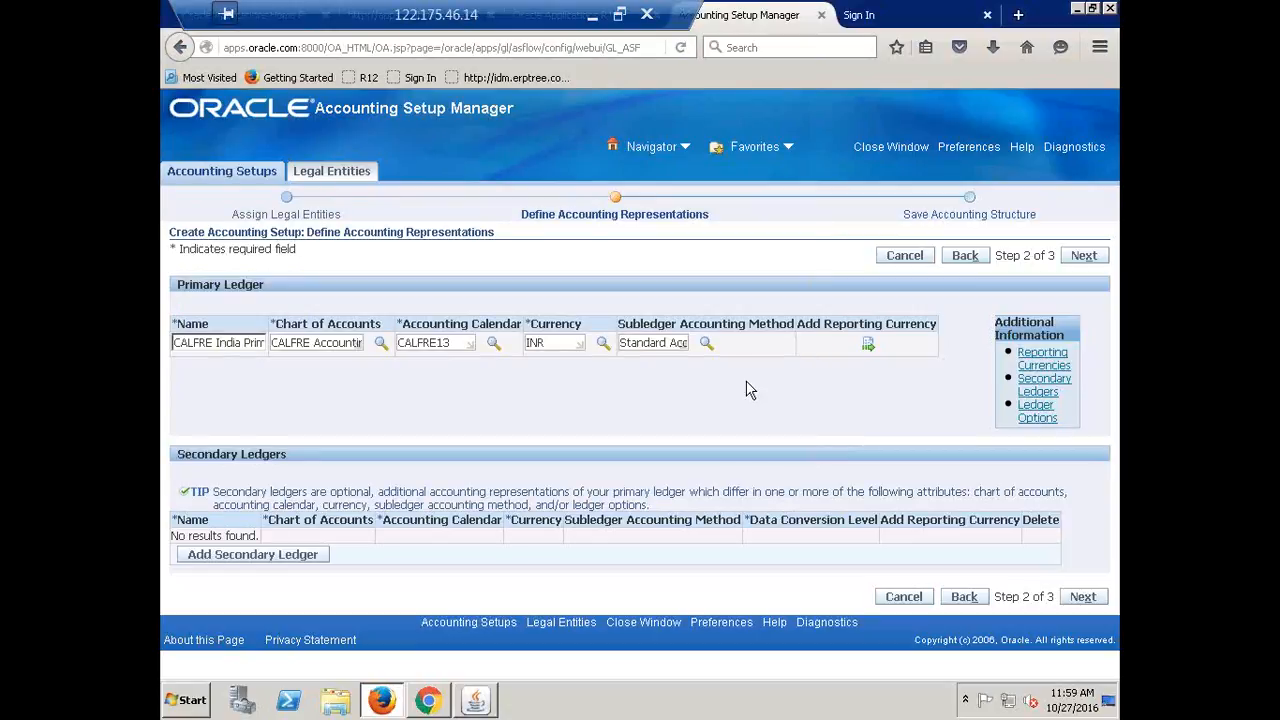
Review the accounting structure on the Save step and Finish to save it
left_click(1087, 257)
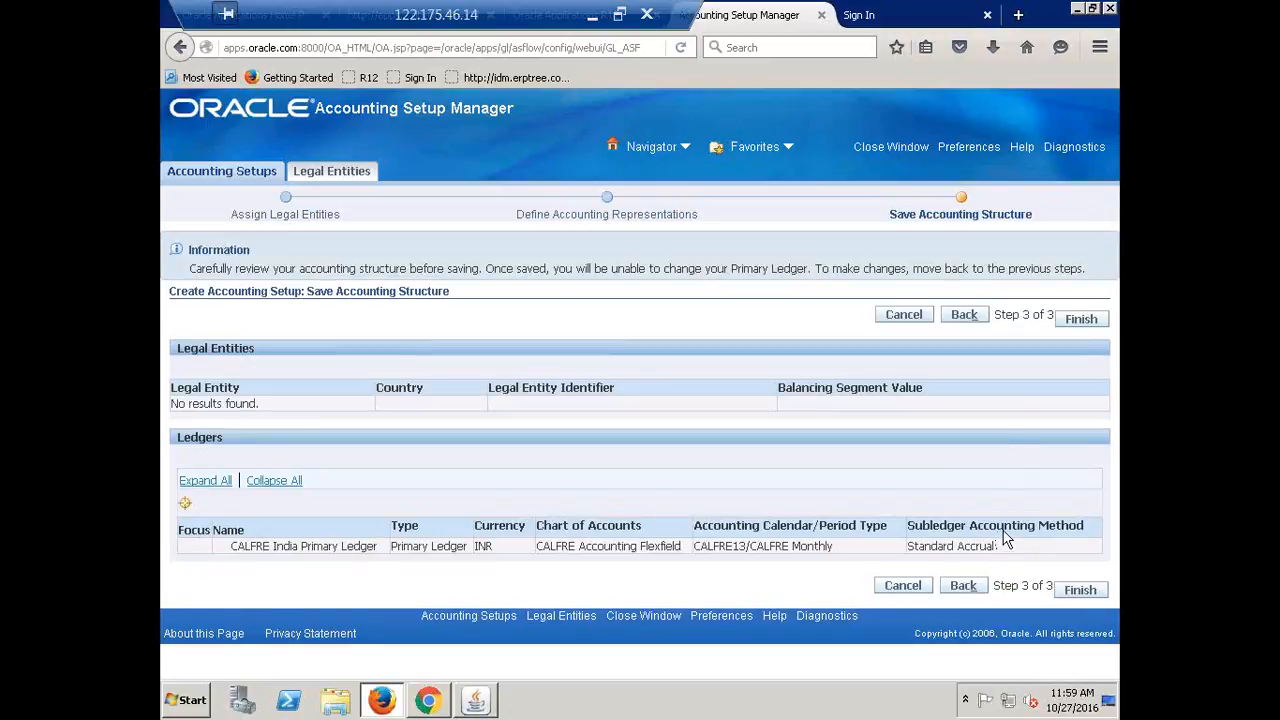
left_click(1077, 329)
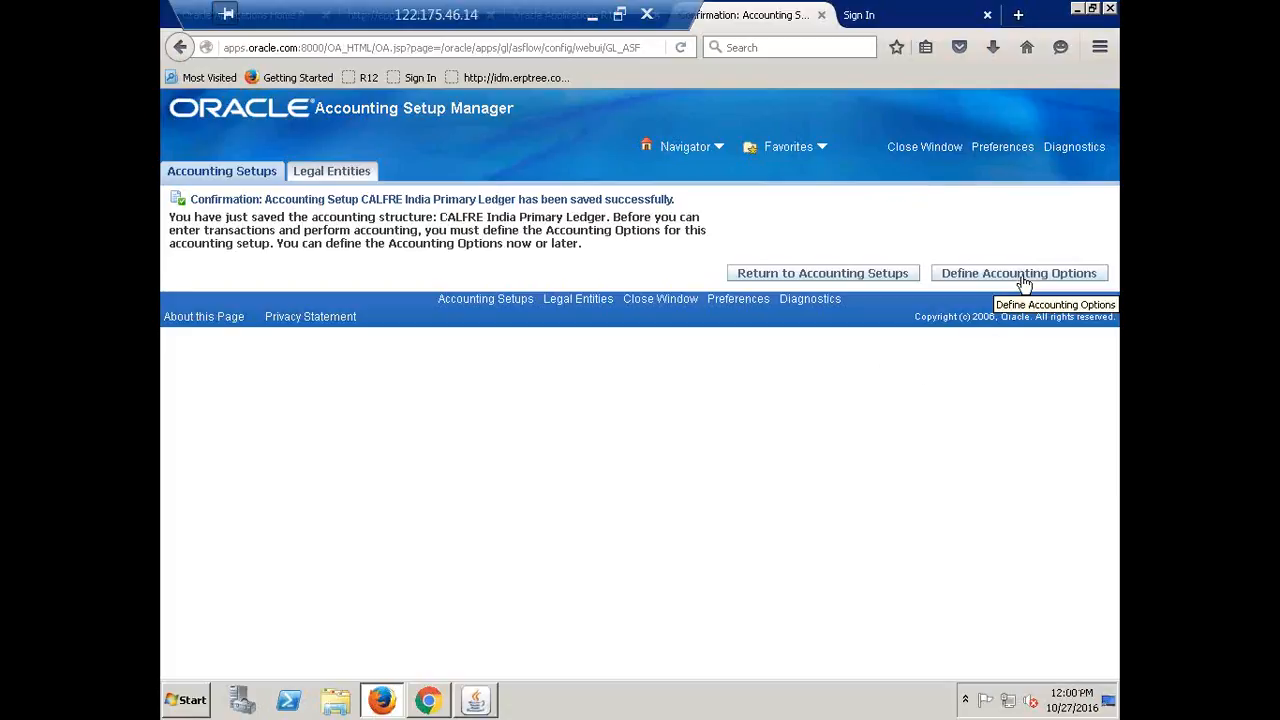
Search accounting setups for the CALFRE ledger and open its Ledger Options for update
left_click(815, 276)
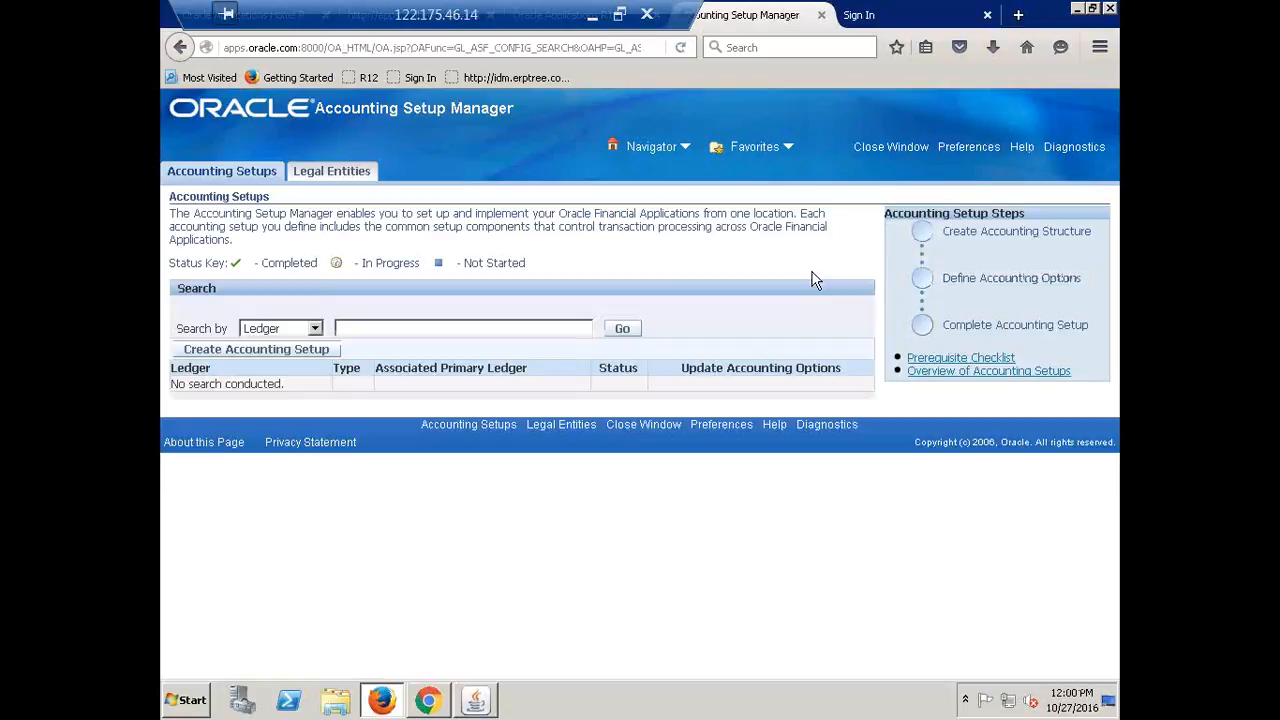
left_click(401, 326)
type("calfrsl")
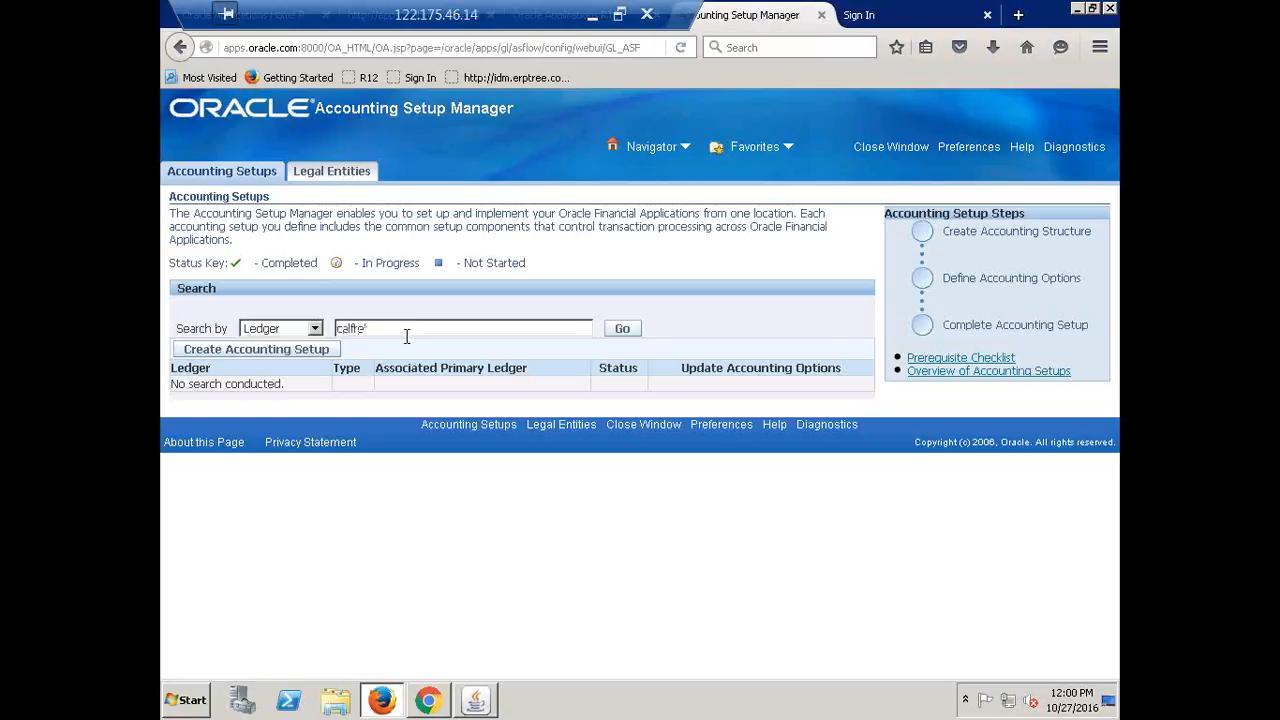
left_click(631, 332)
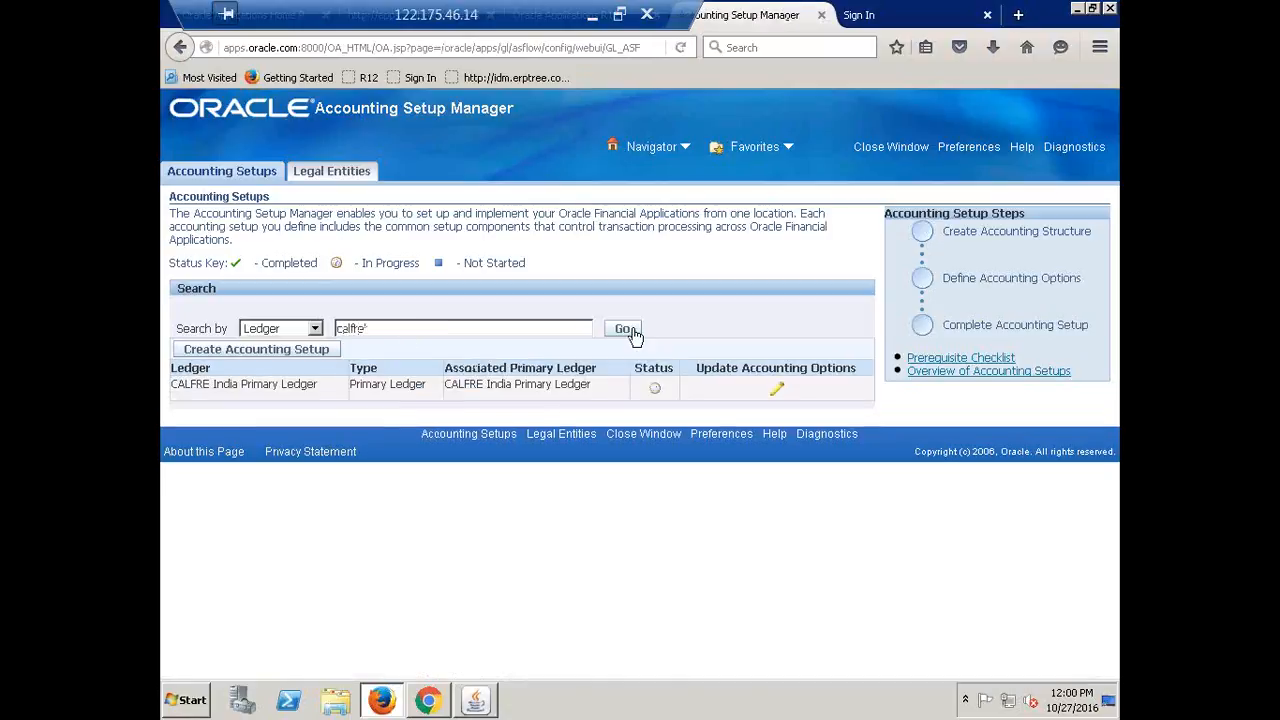
left_click(777, 394)
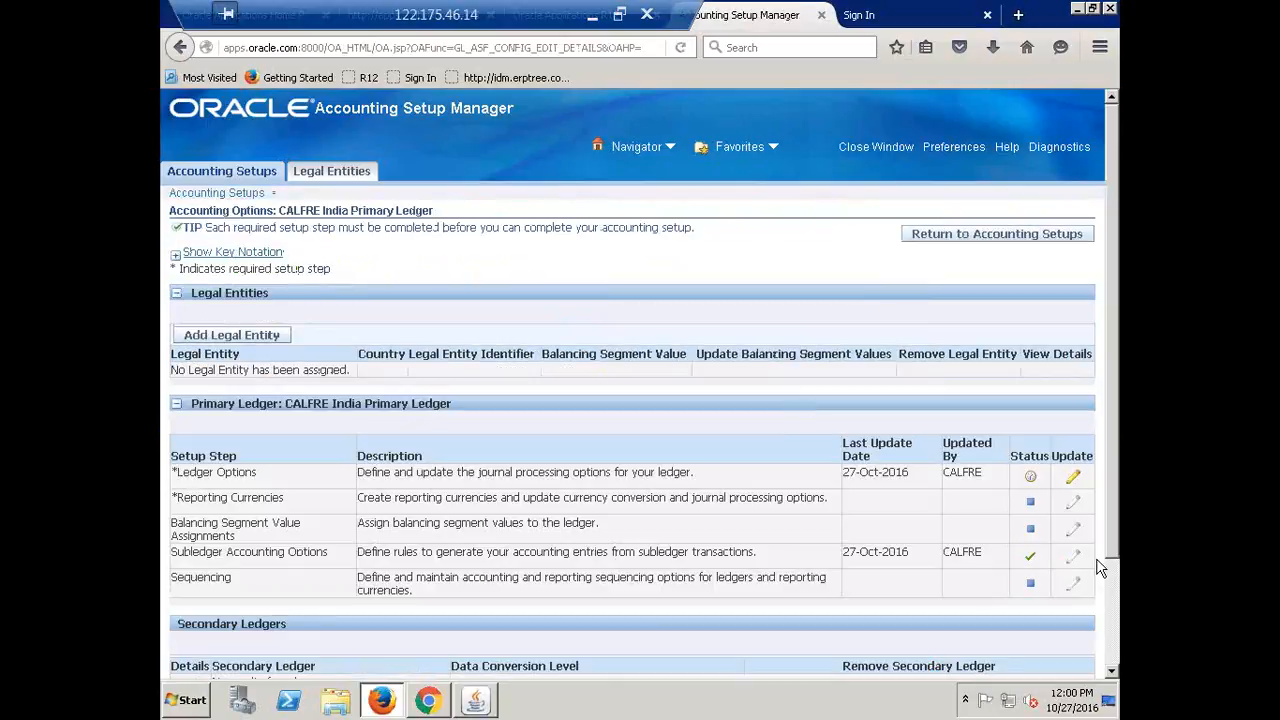
left_click(1074, 479)
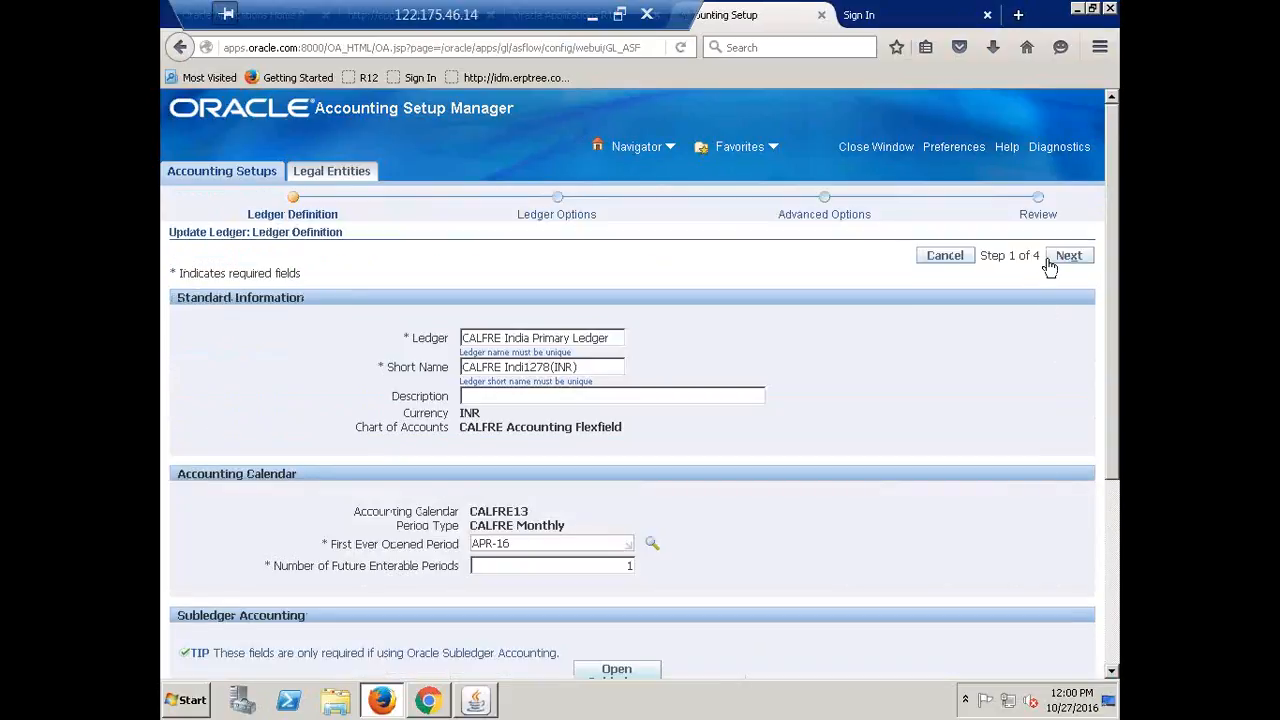
Look up account 3310 and set Retained Earnings Account to 1000.1000.3310.0000.0000.0000
left_click(1052, 258)
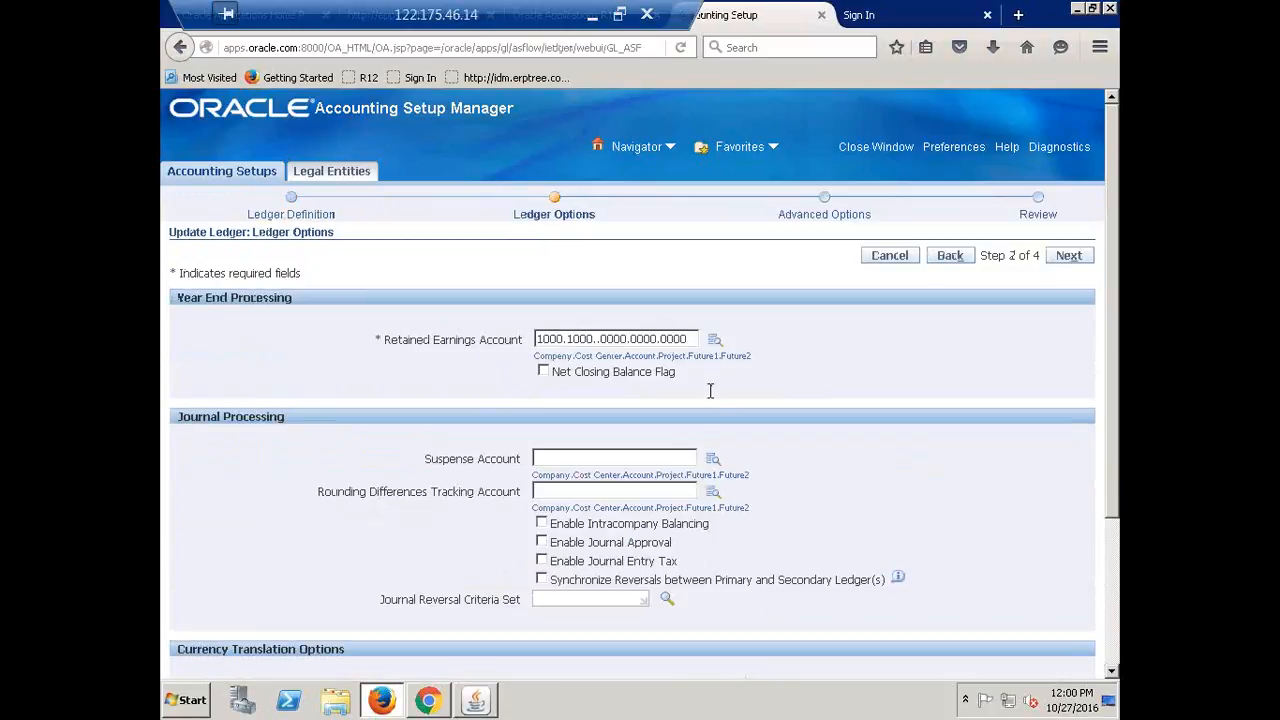
left_click(716, 340)
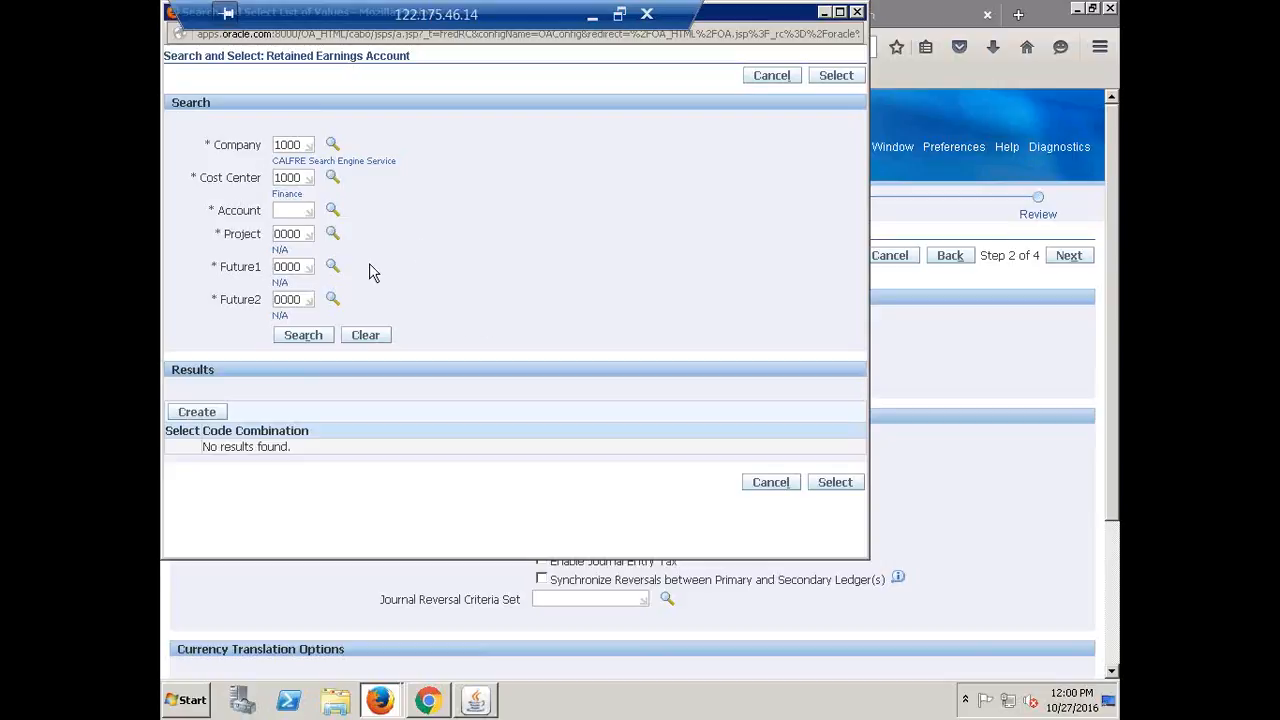
left_click(336, 218)
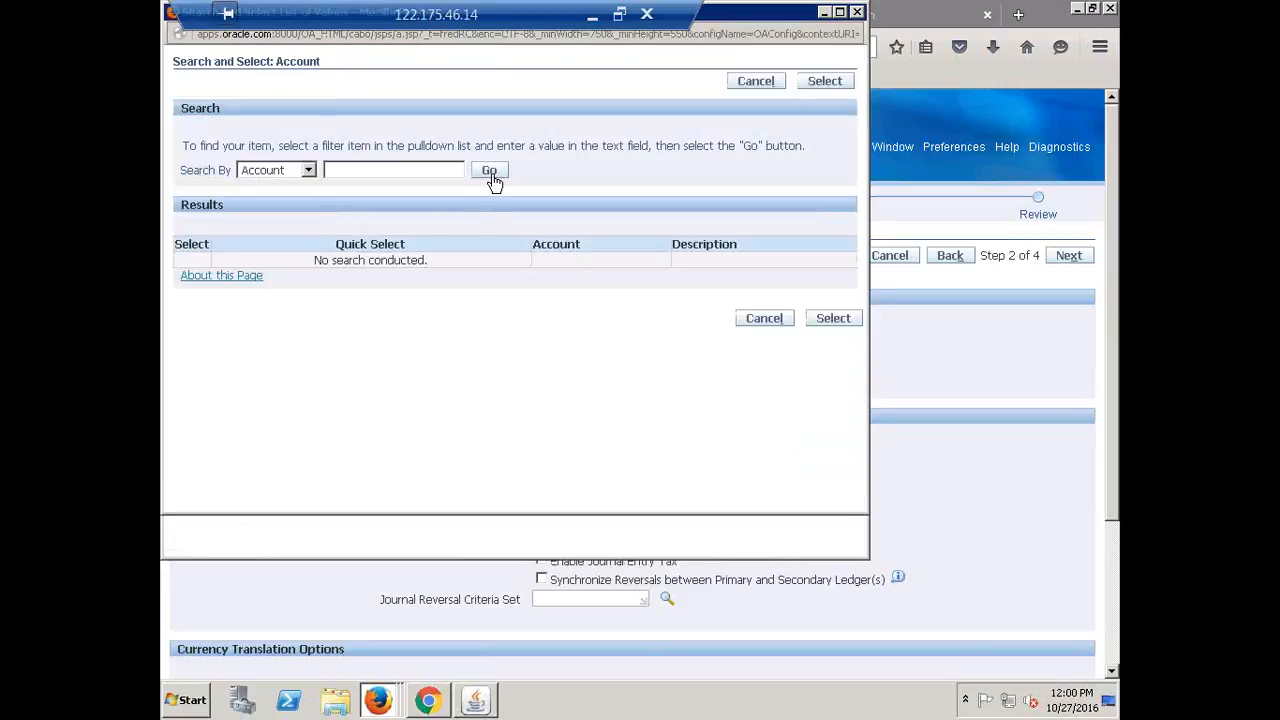
left_click(489, 172)
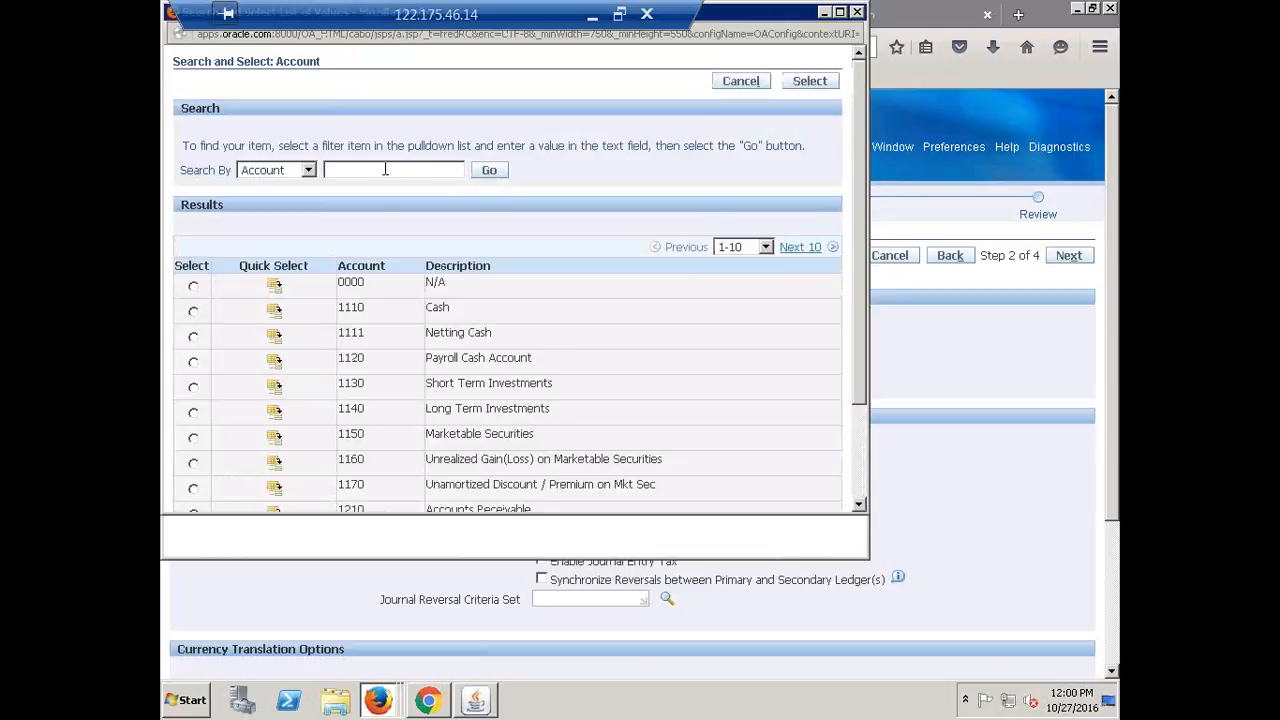
type("3310")
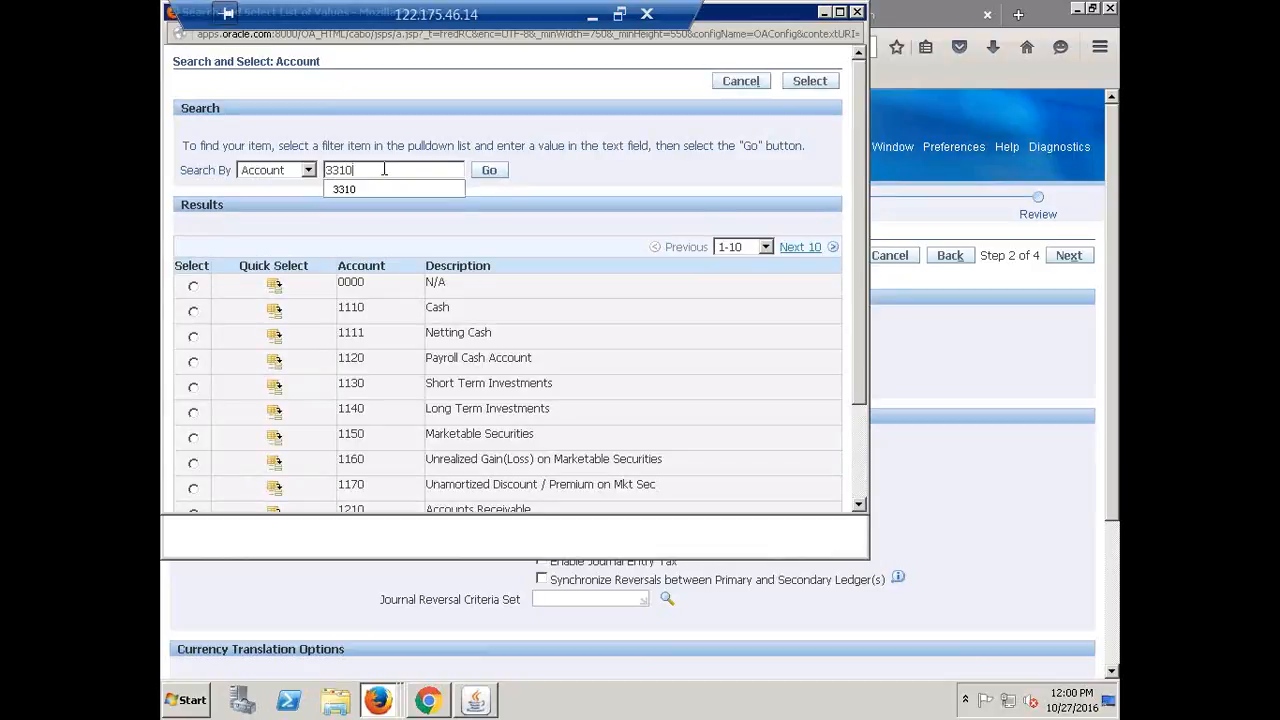
left_click(489, 171)
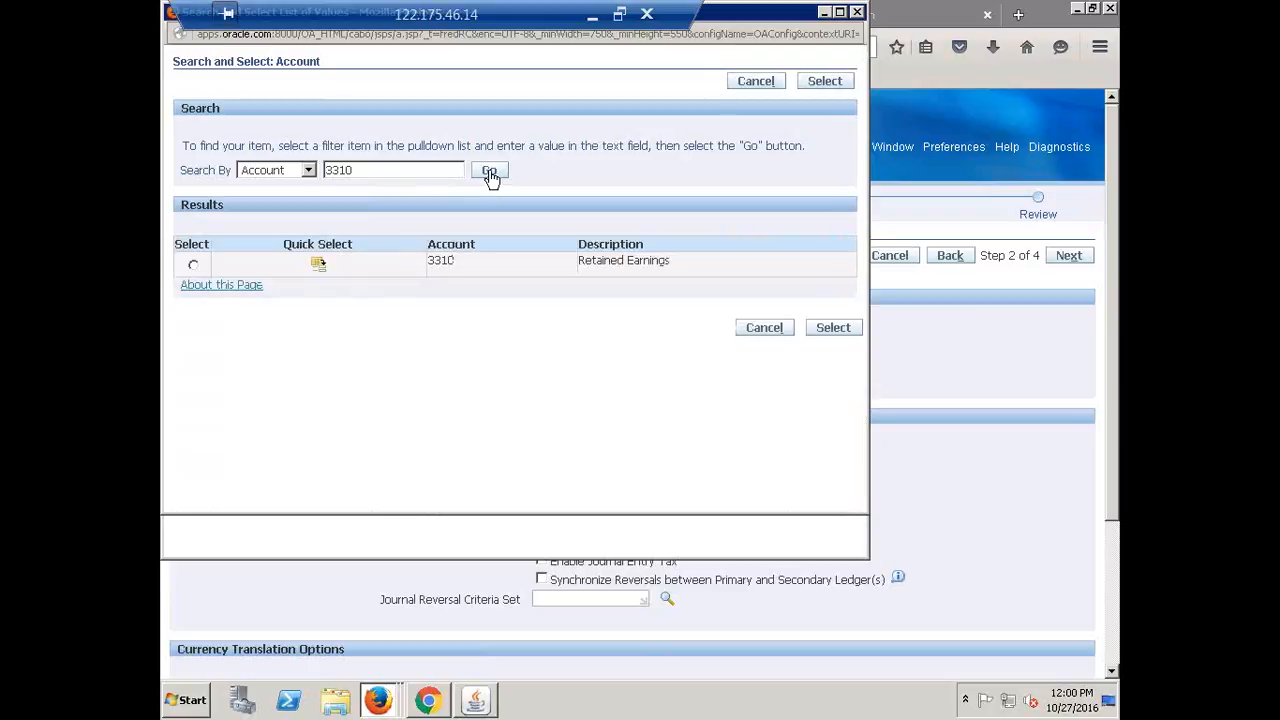
left_click(317, 272)
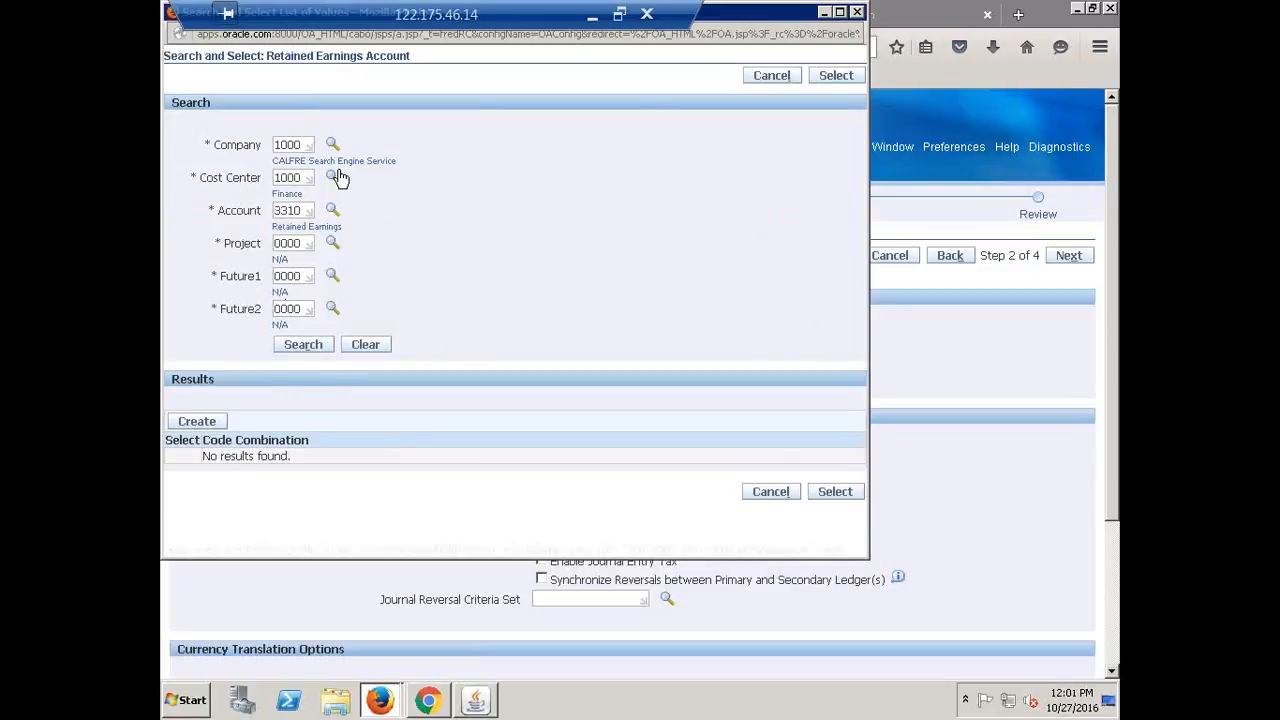
left_click(311, 352)
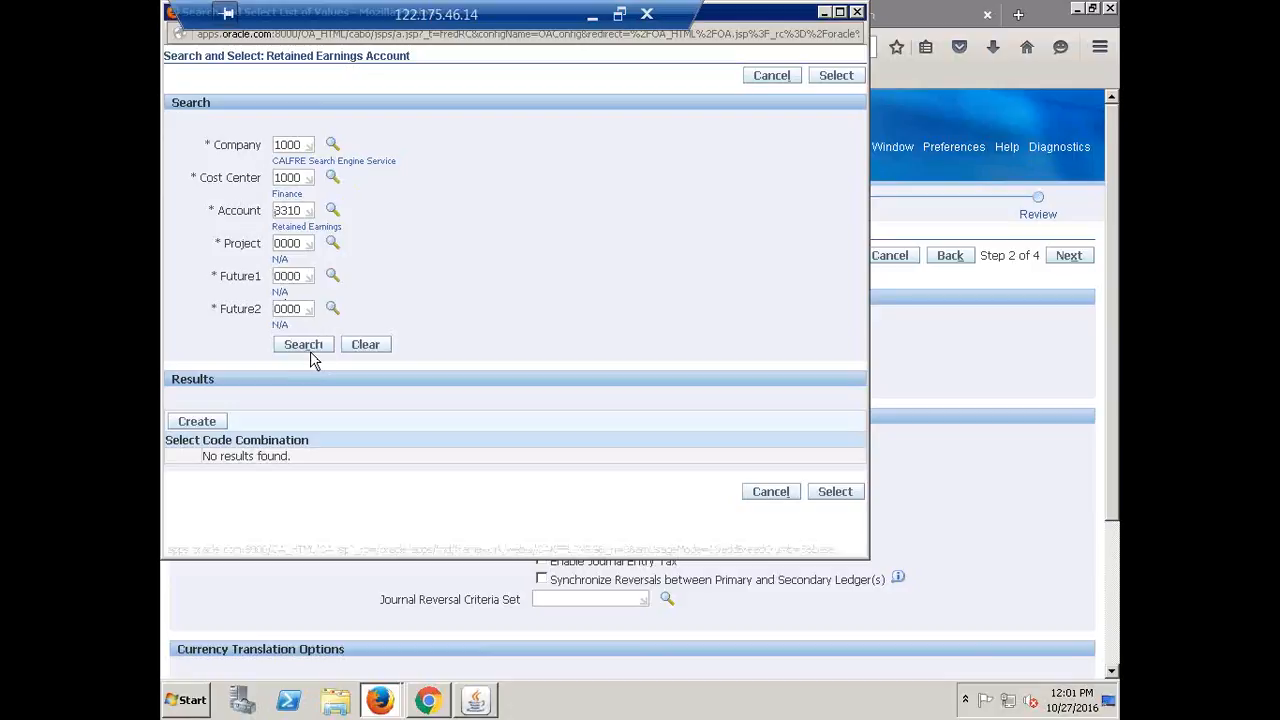
left_click(196, 424)
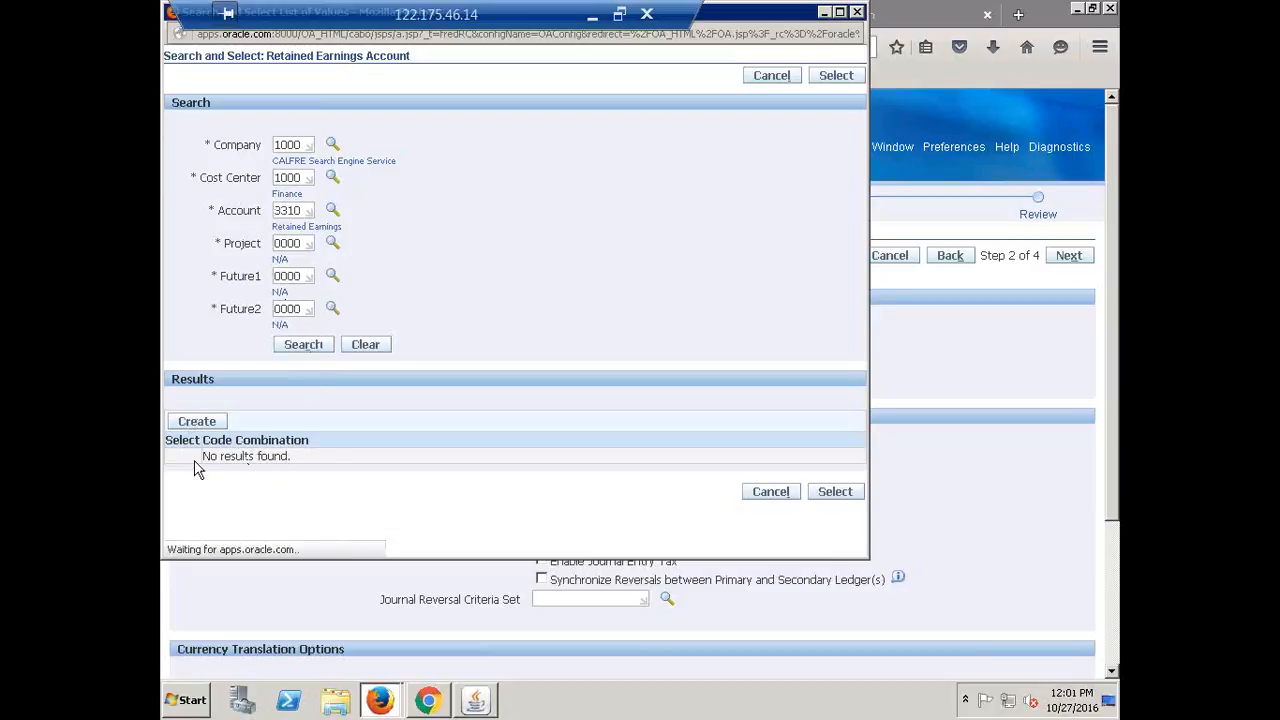
left_click(184, 458)
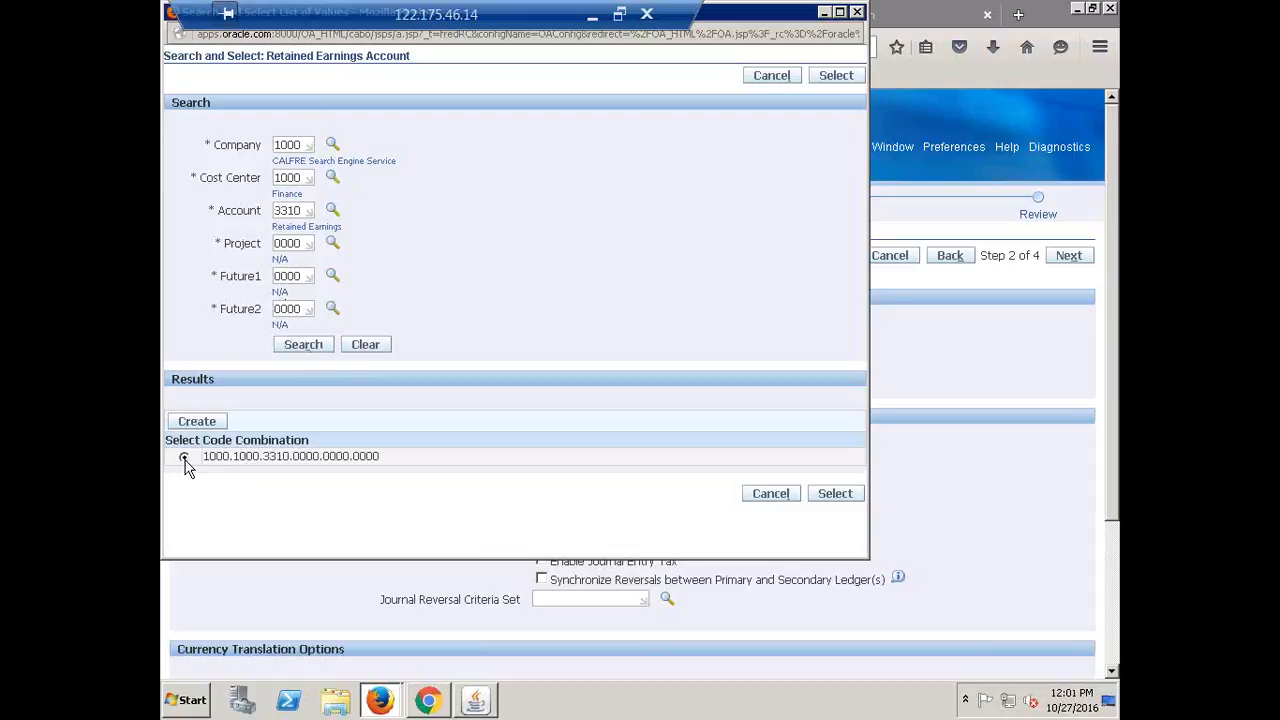
left_click(832, 76)
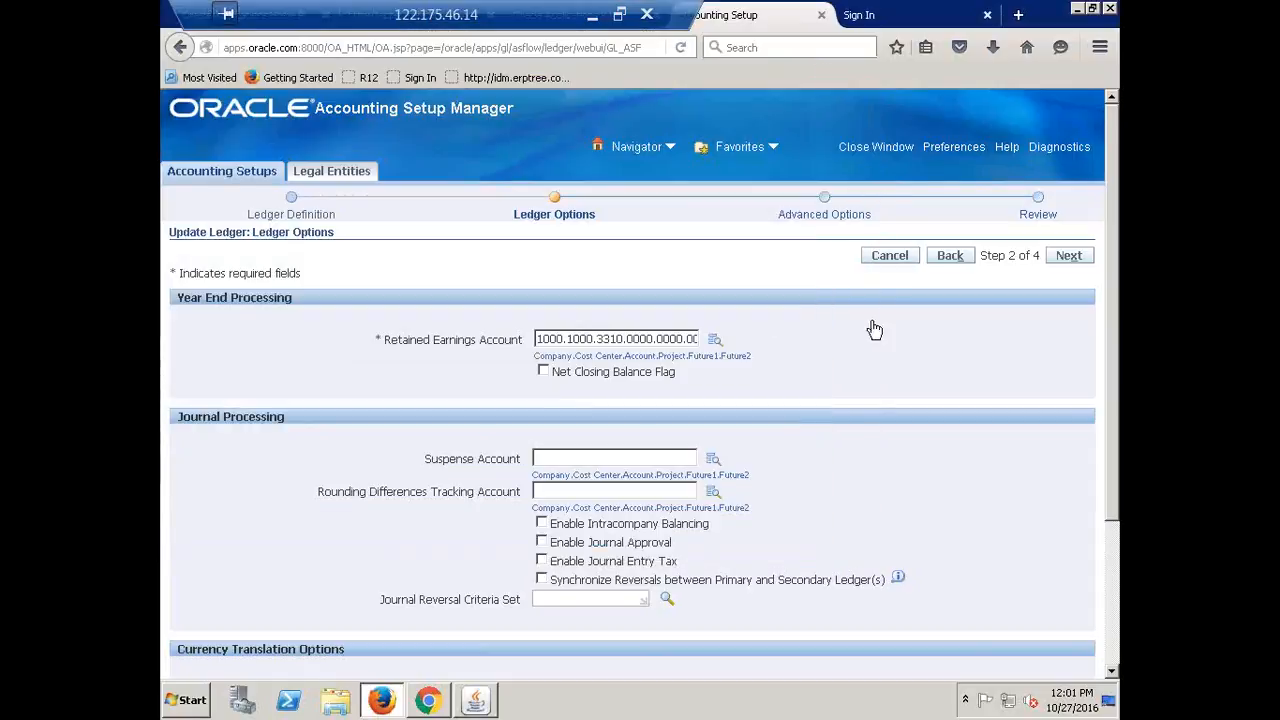
left_click(1068, 256)
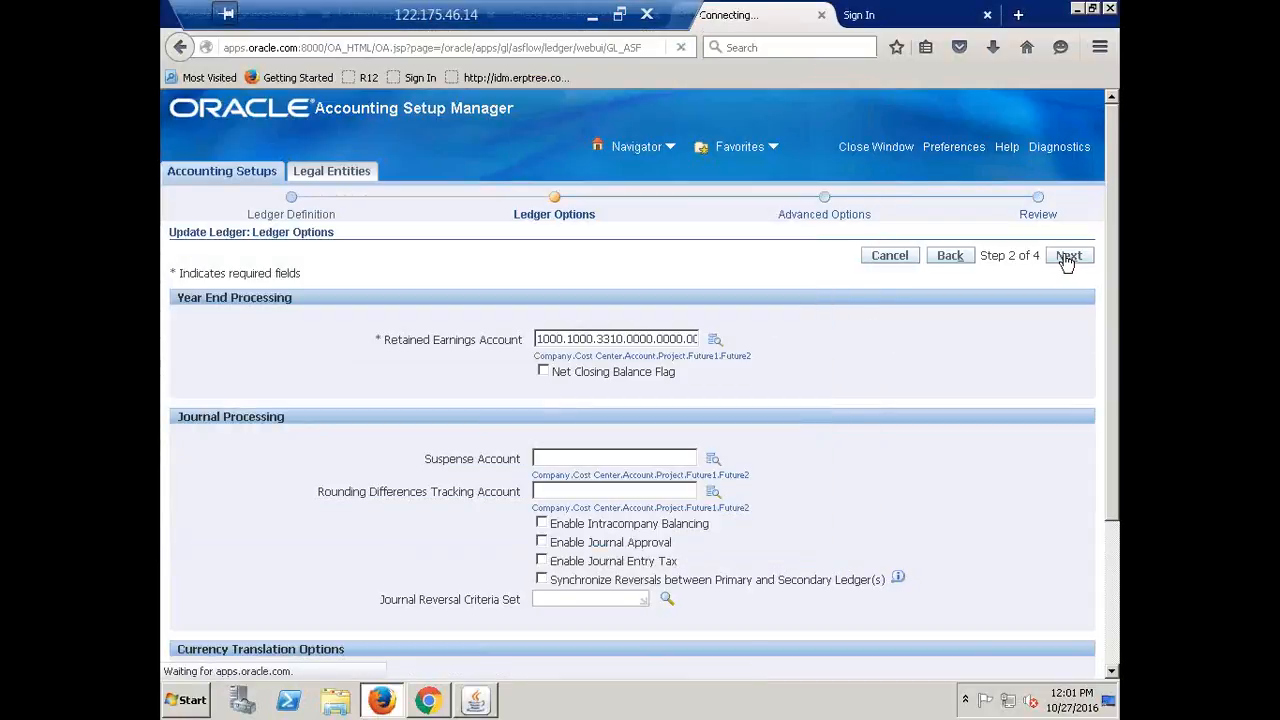
Step past Review, Finish the ledger update, and minimize the remote desktop to show Recap
left_click(1068, 256)
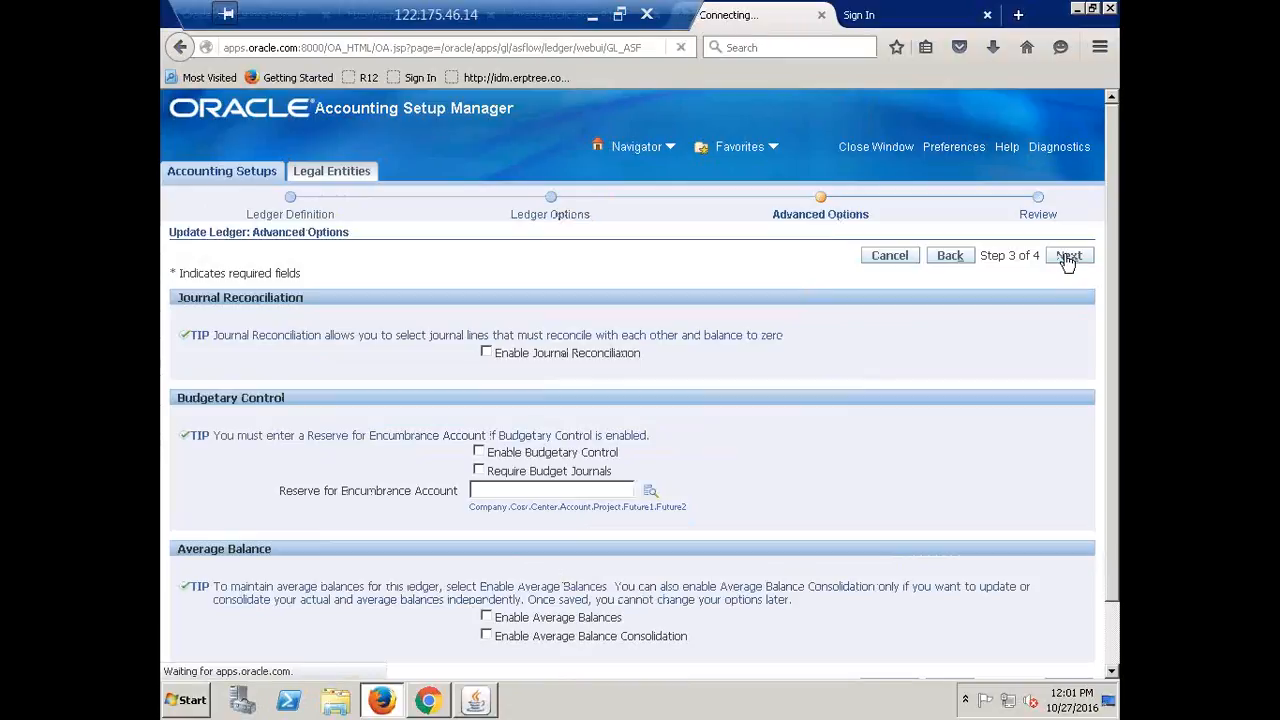
left_click(1066, 260)
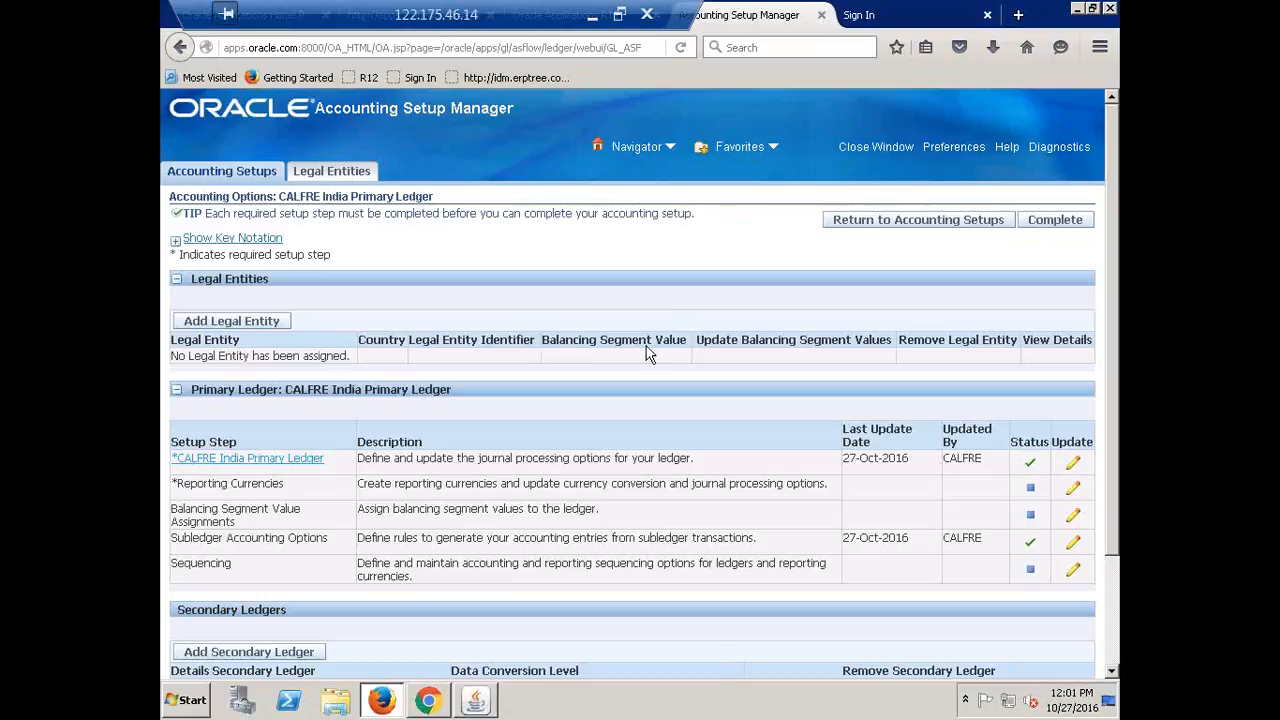
left_click(592, 16)
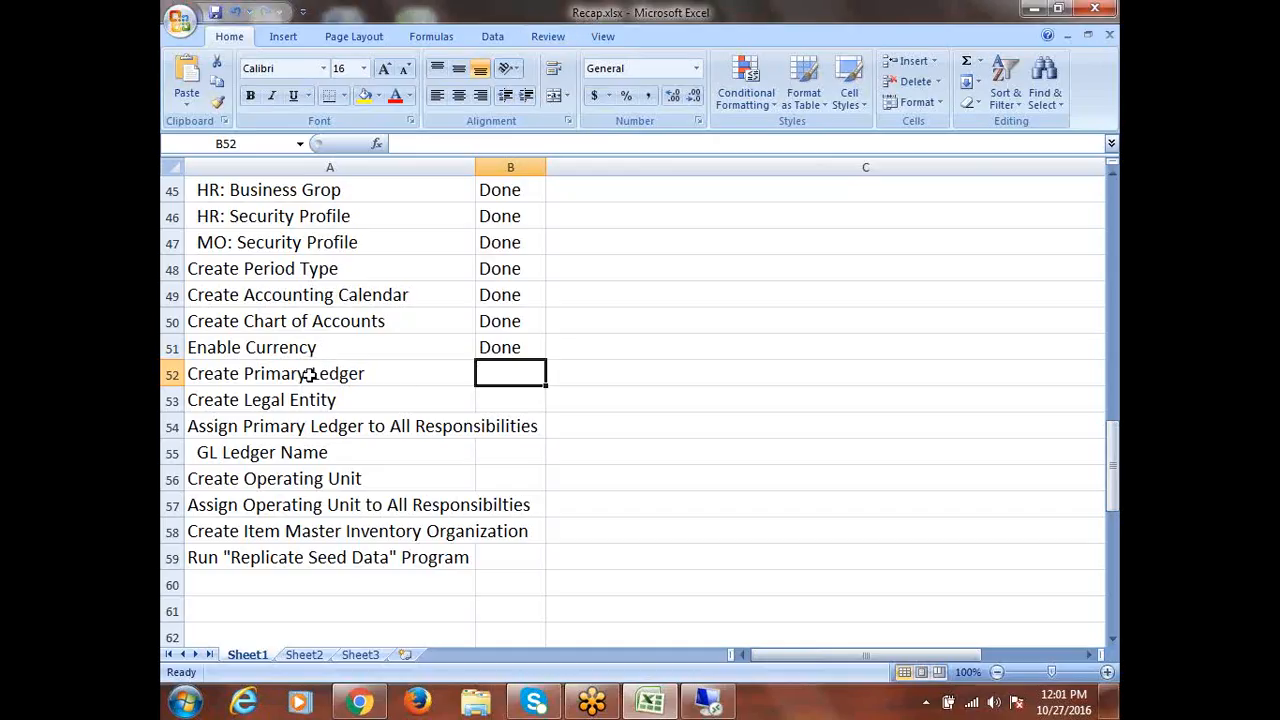
Enter Done as the status for Create Primary Ledger and save the Recap workbook
type("d")
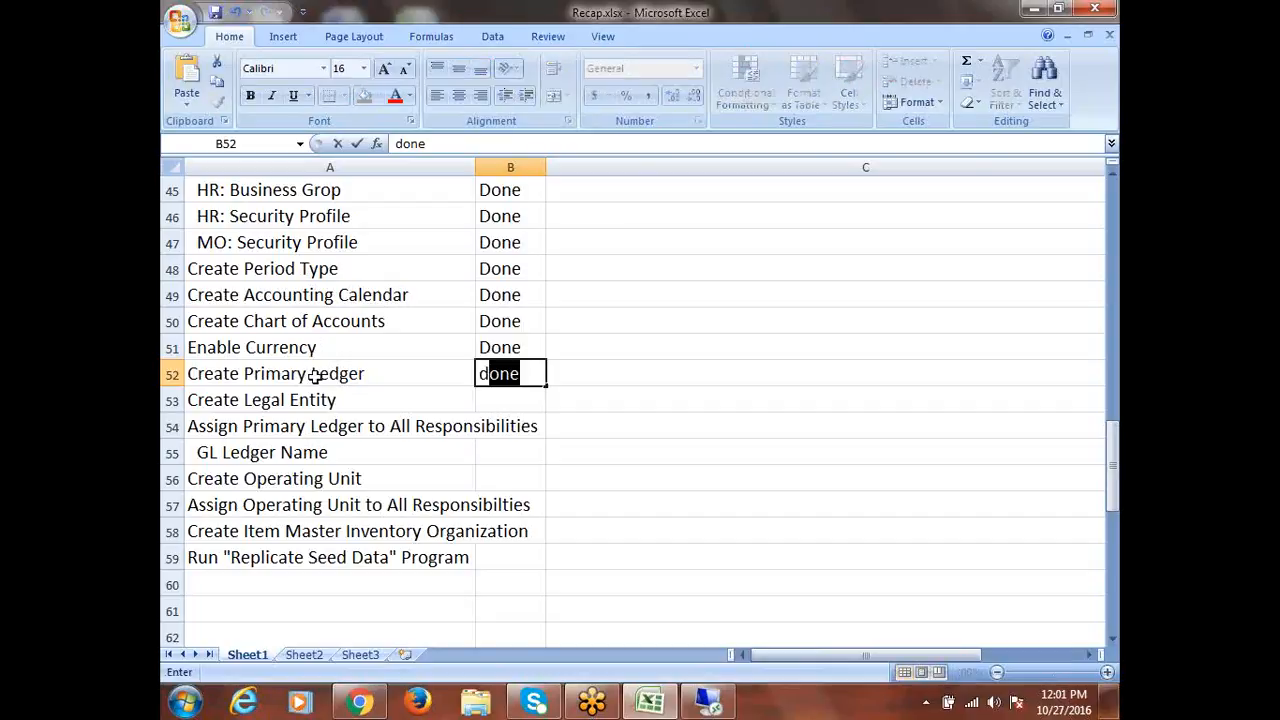
left_click(312, 400)
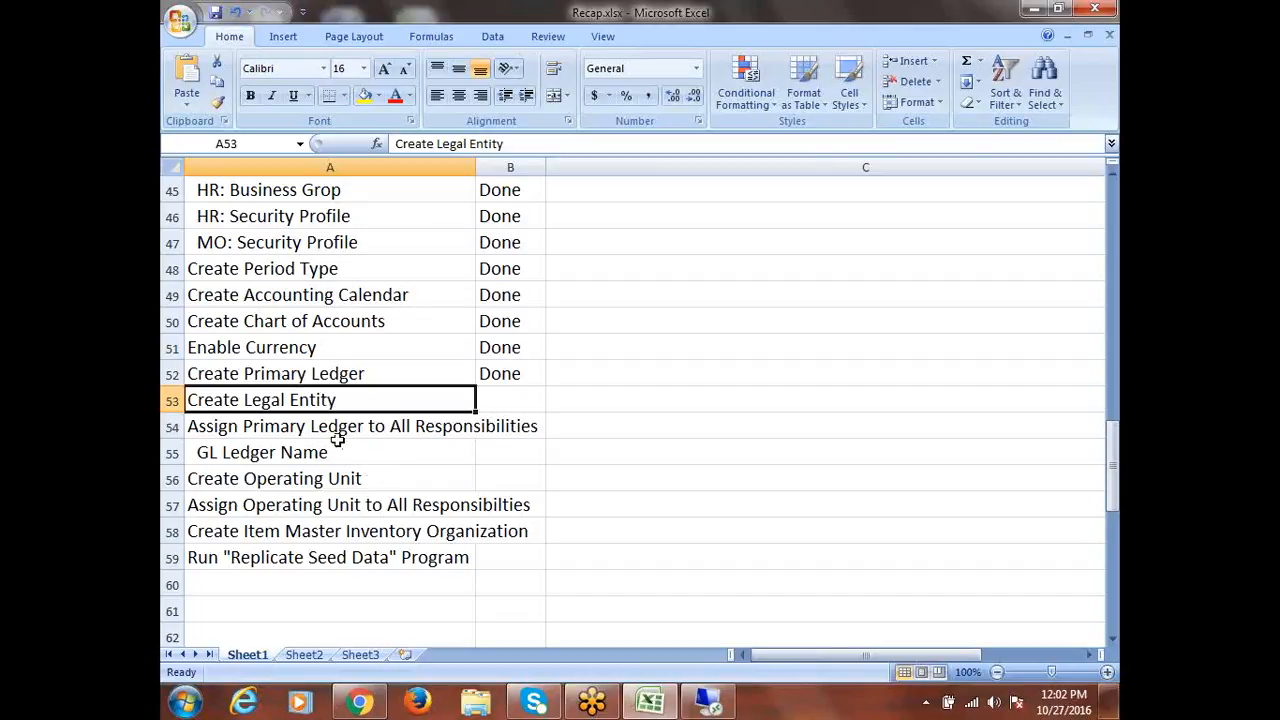
left_click(334, 428)
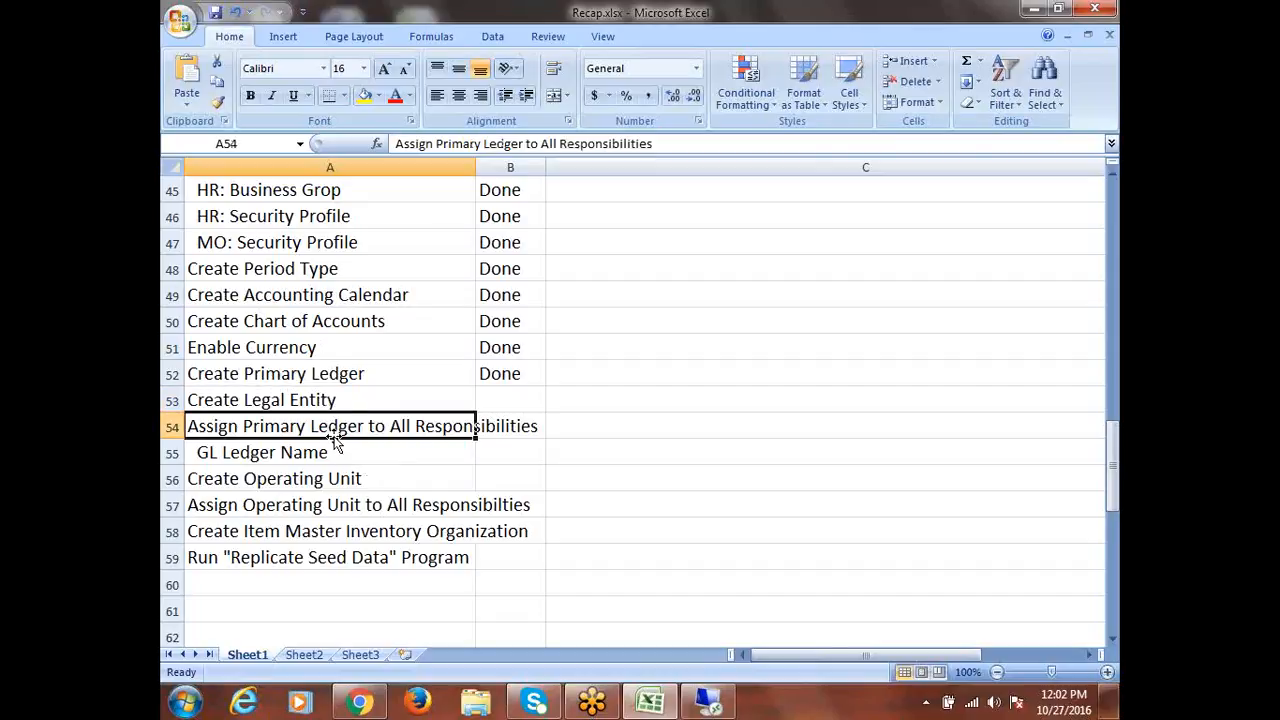
left_click(365, 392)
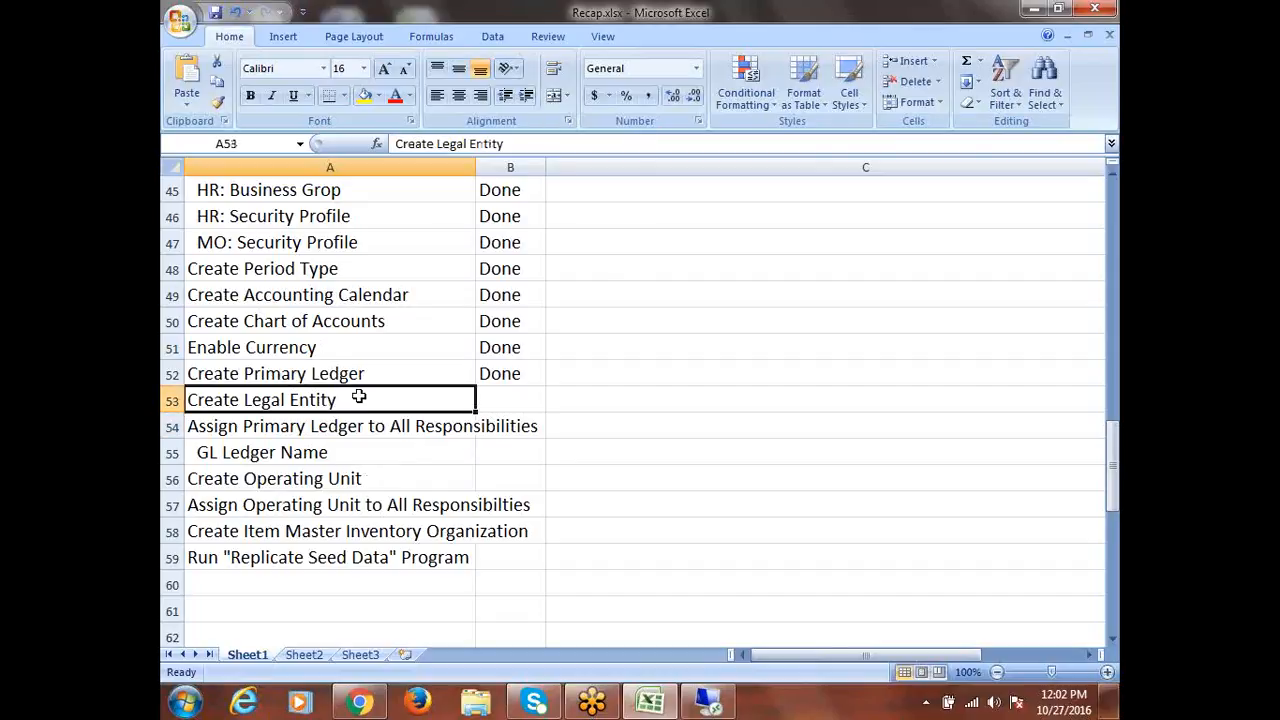
key("ctrl+s")
Select the remaining unfinished steps in rows 53 to 60 and switch back to the Oracle setup page
left_click(511, 396)
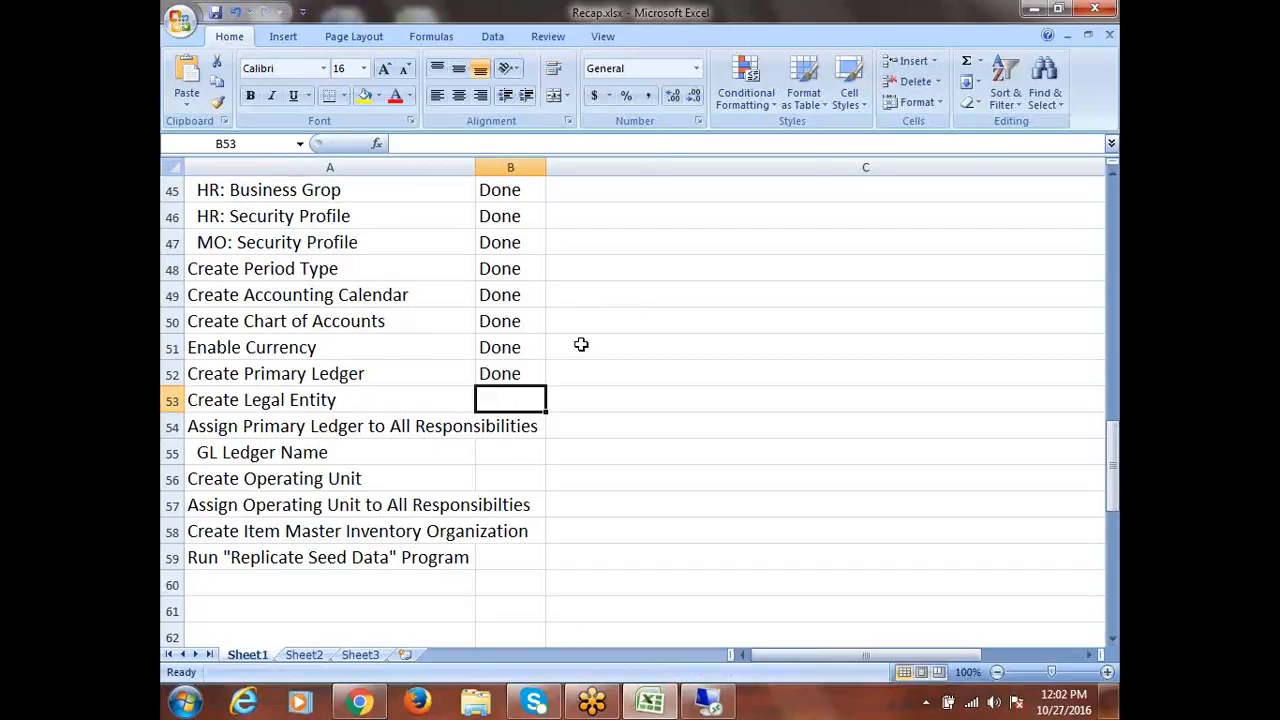
left_click(268, 403)
left_click_drag(268, 403, 333, 568)
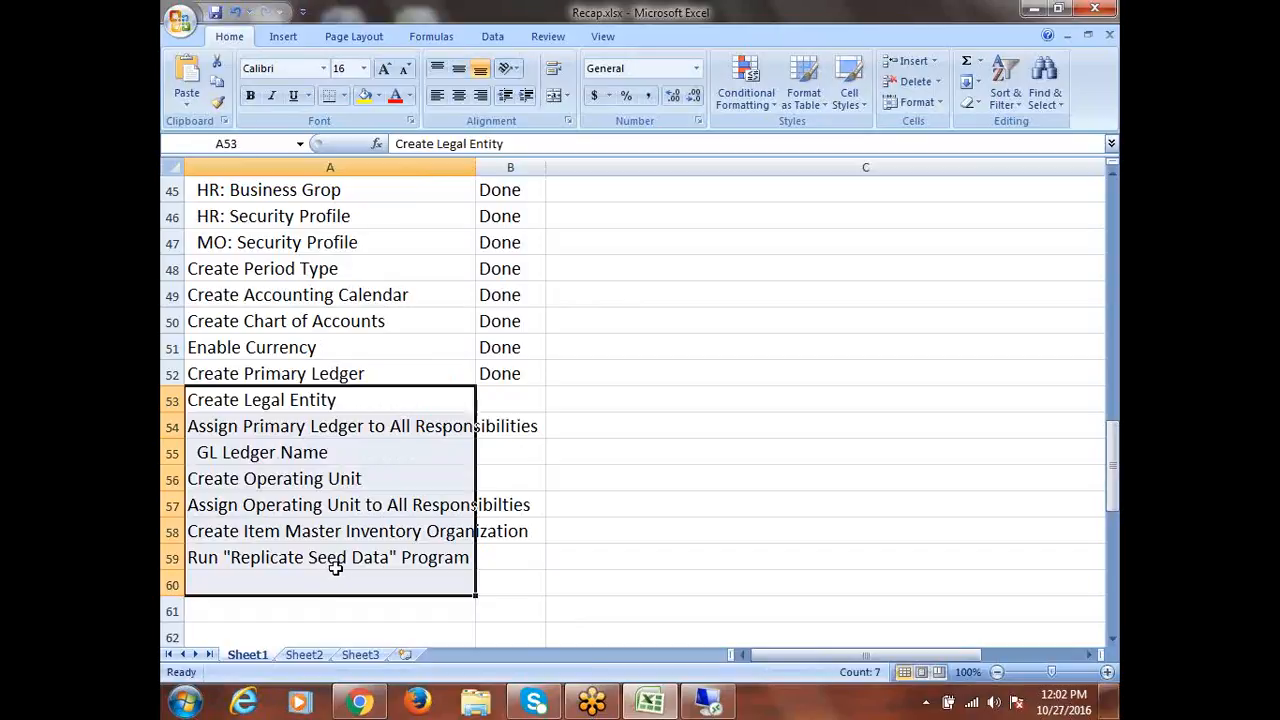
left_click(710, 702)
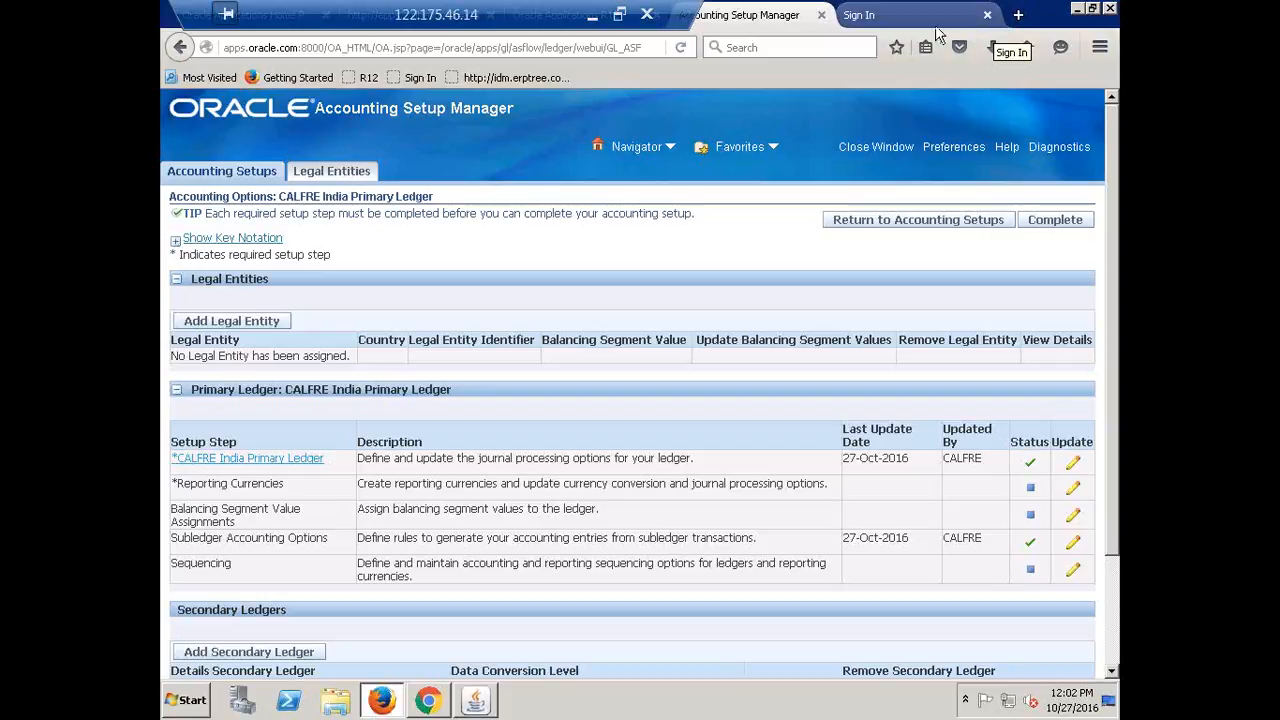
Restore and minimize the Remote Desktop window to bring the local Recap.xlsx checklist into view
left_click(619, 14)
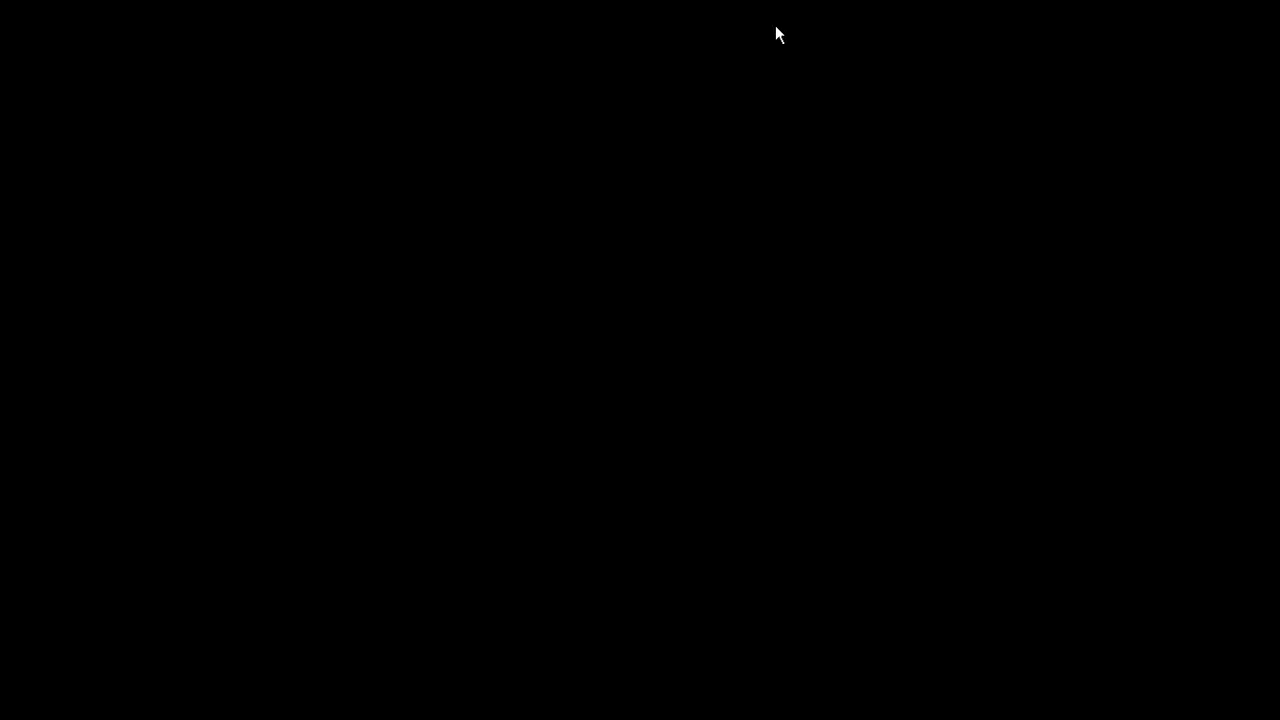
left_click(884, 12)
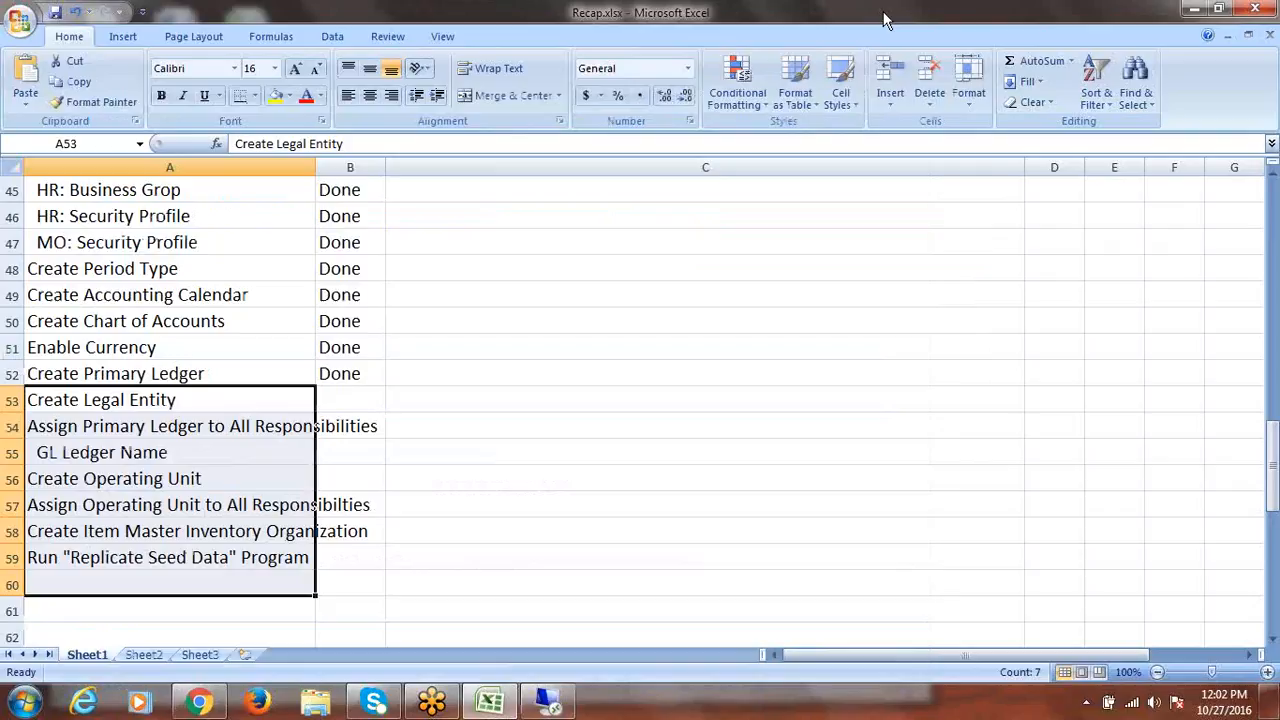
left_click(434, 700)
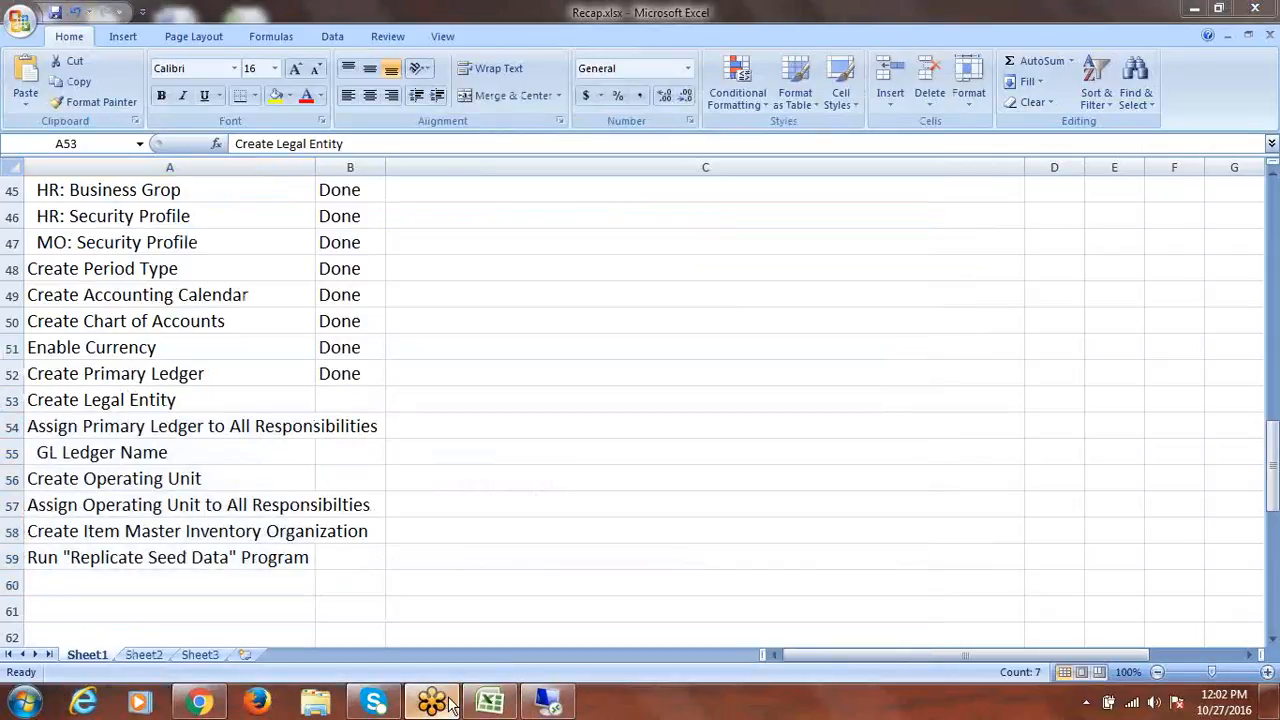